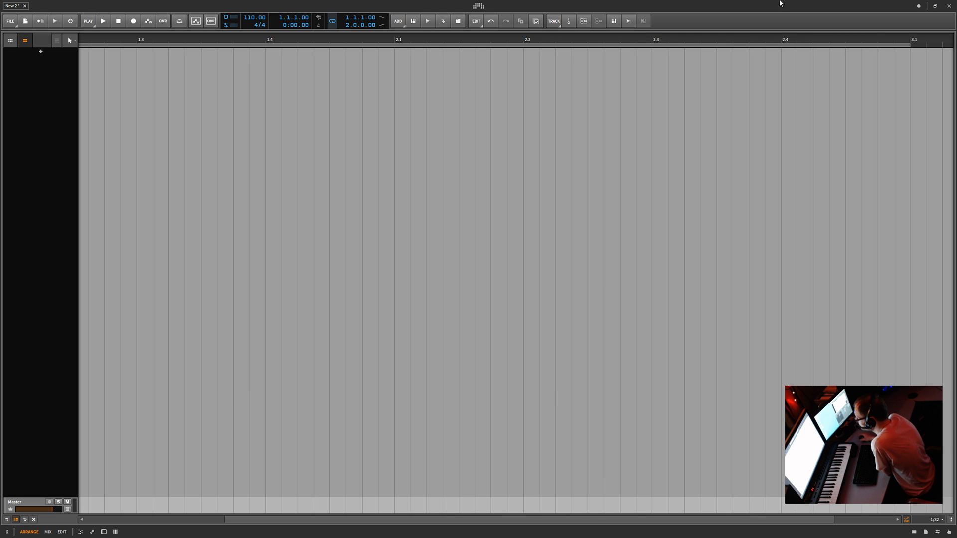
# - Increase the GUI scaling by one level and show the samples in the browser
pyautogui.rightClick(782, 6)
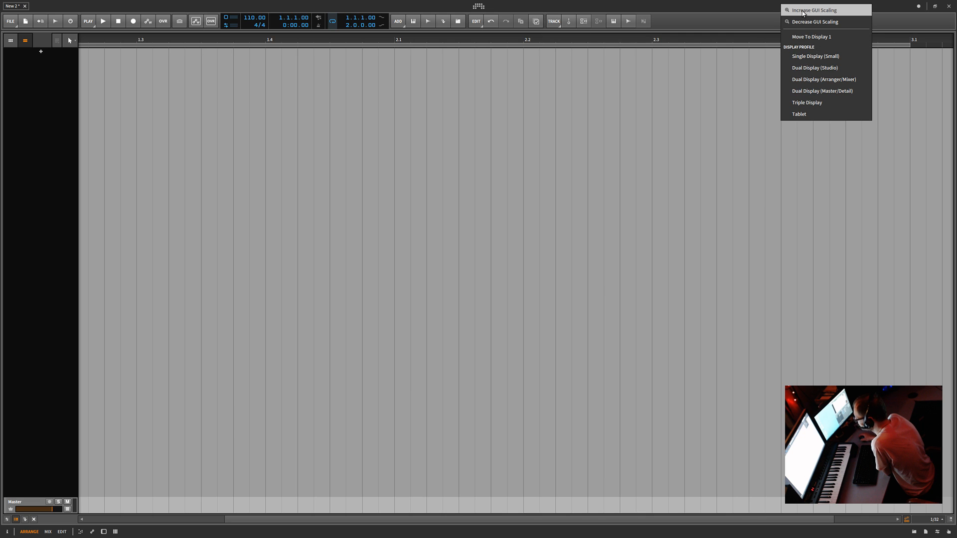
pyautogui.click(803, 11)
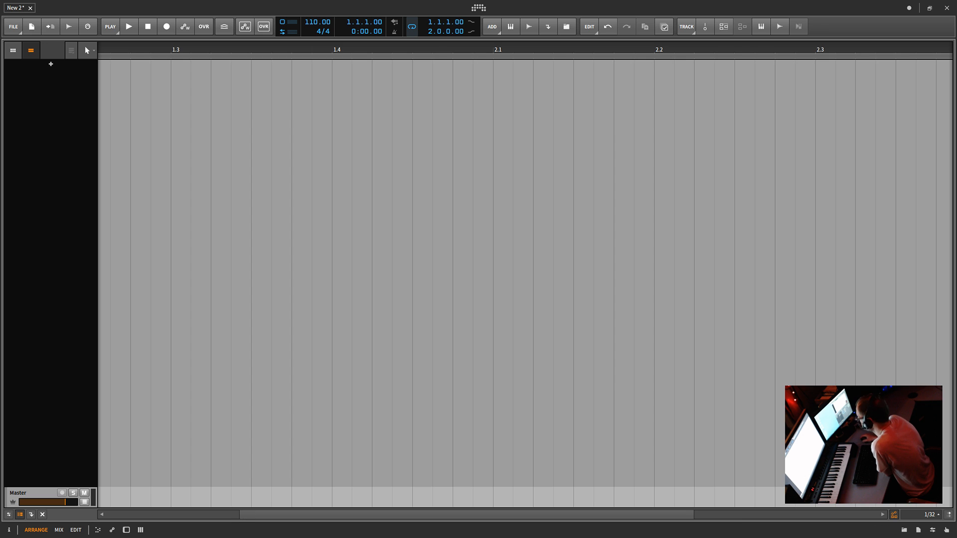
pyautogui.click(903, 532)
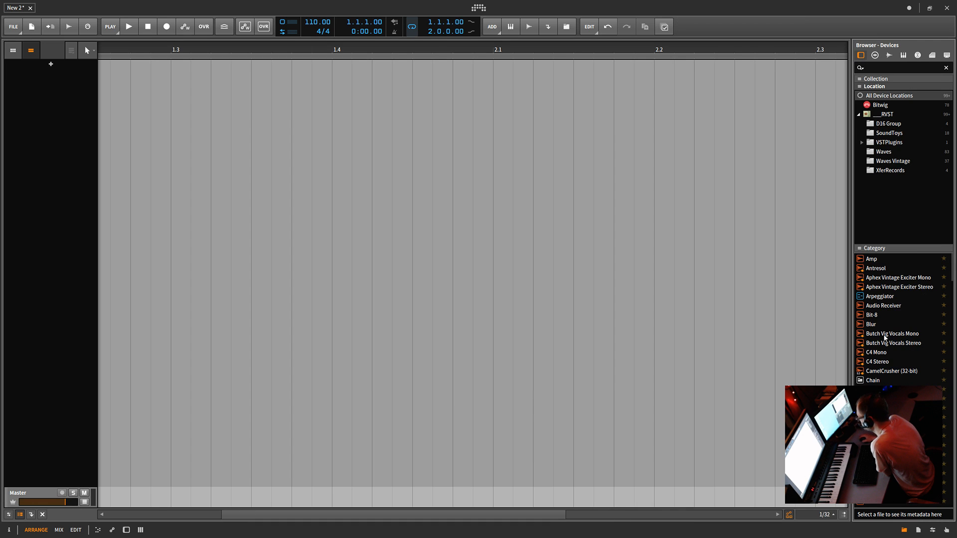
pyautogui.click(889, 57)
# - Browse the Splice packs to the Lex Luger Drumkit and list its LL_one_shots samples
pyautogui.scroll(-5, 897, 226)
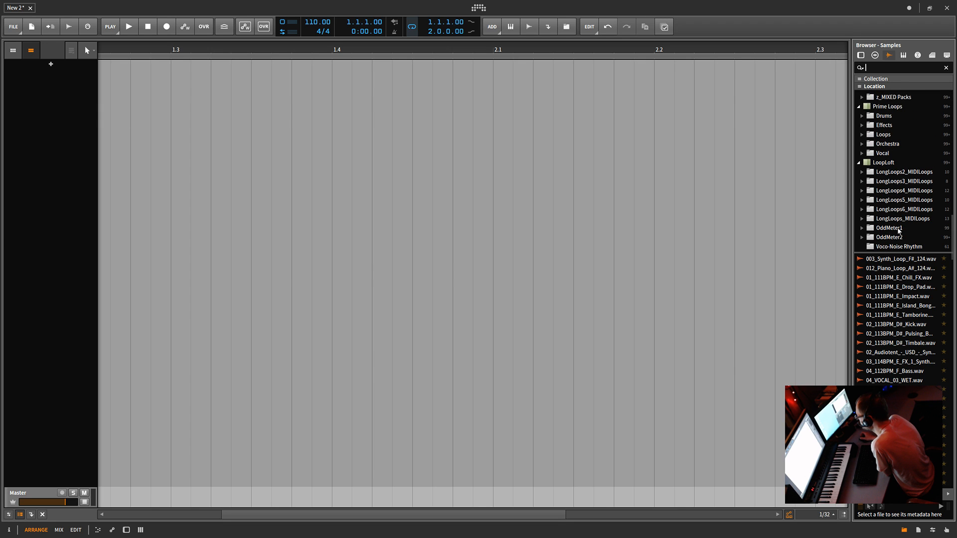
pyautogui.scroll(4, 900, 231)
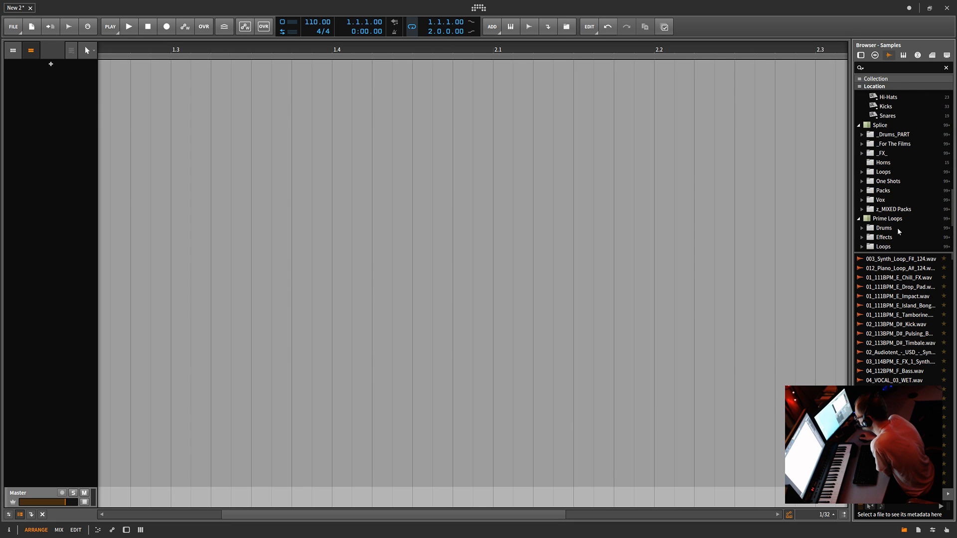
pyautogui.scroll(1, 900, 230)
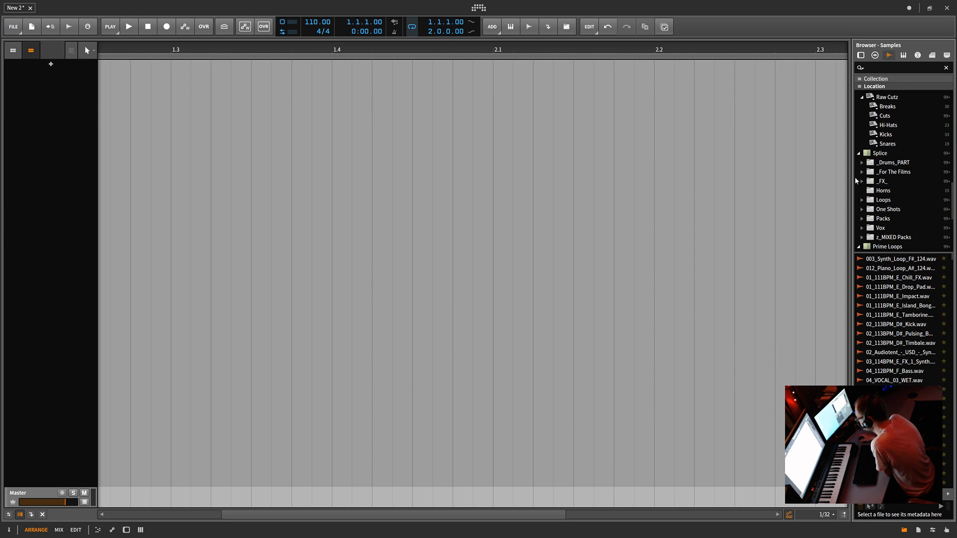
pyautogui.click(863, 220)
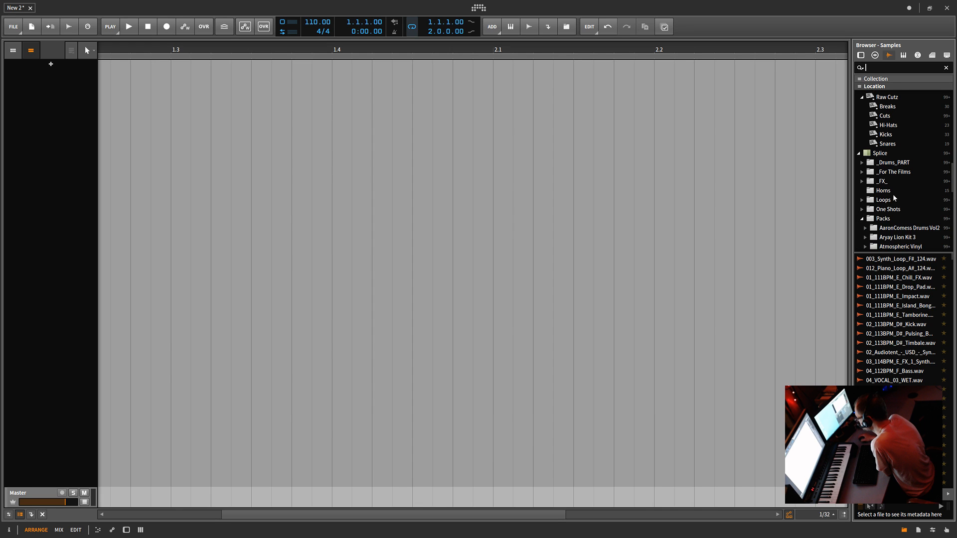
pyautogui.scroll(-3, 892, 199)
pyautogui.scroll(-1, 889, 199)
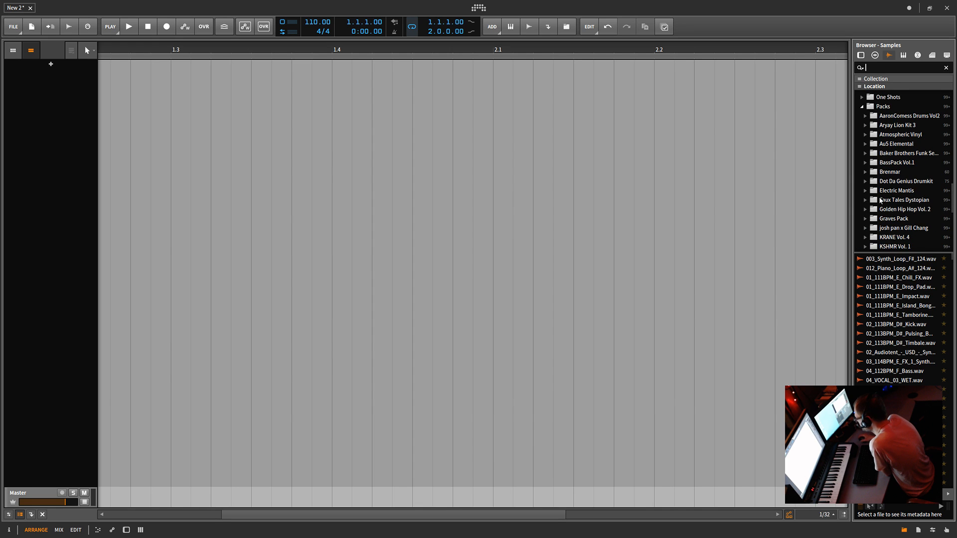
pyautogui.scroll(-2, 860, 228)
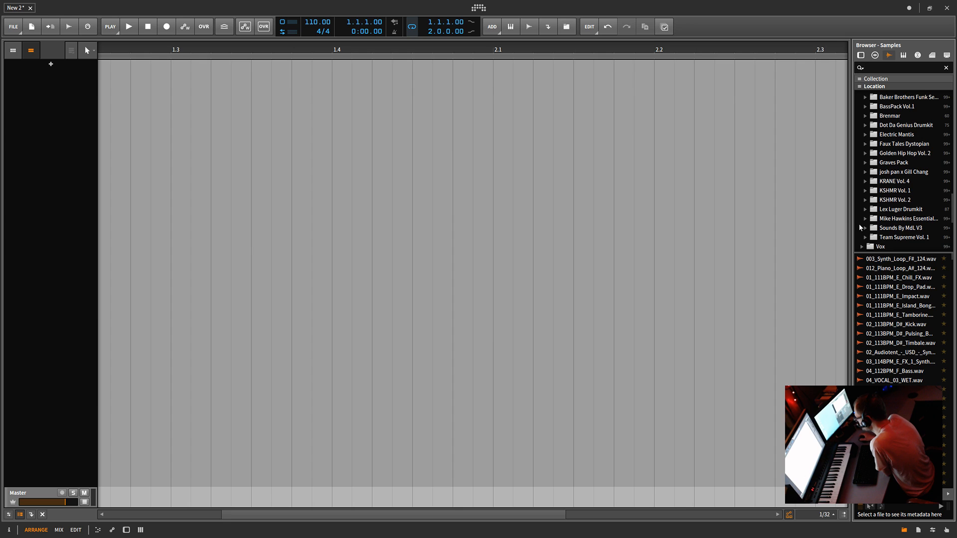
pyautogui.click(866, 209)
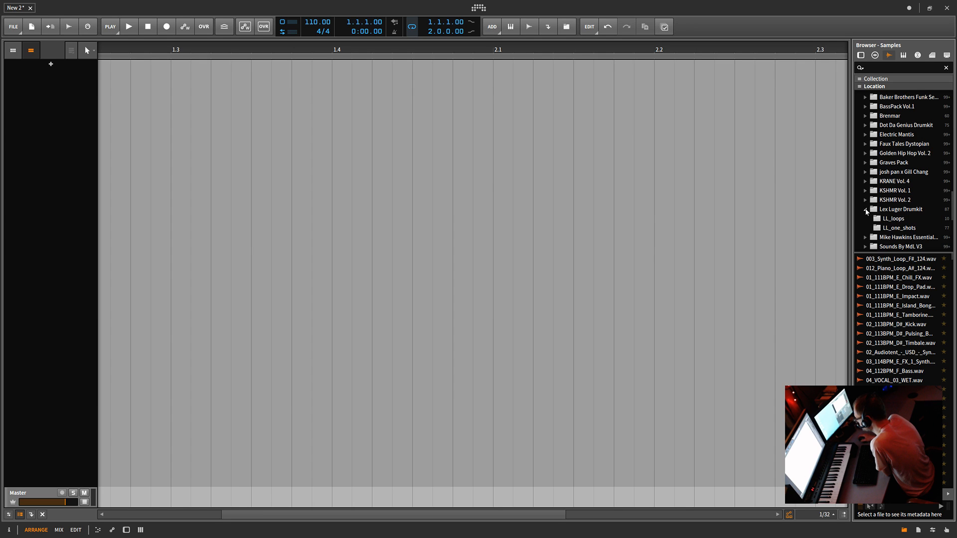
pyautogui.click(893, 228)
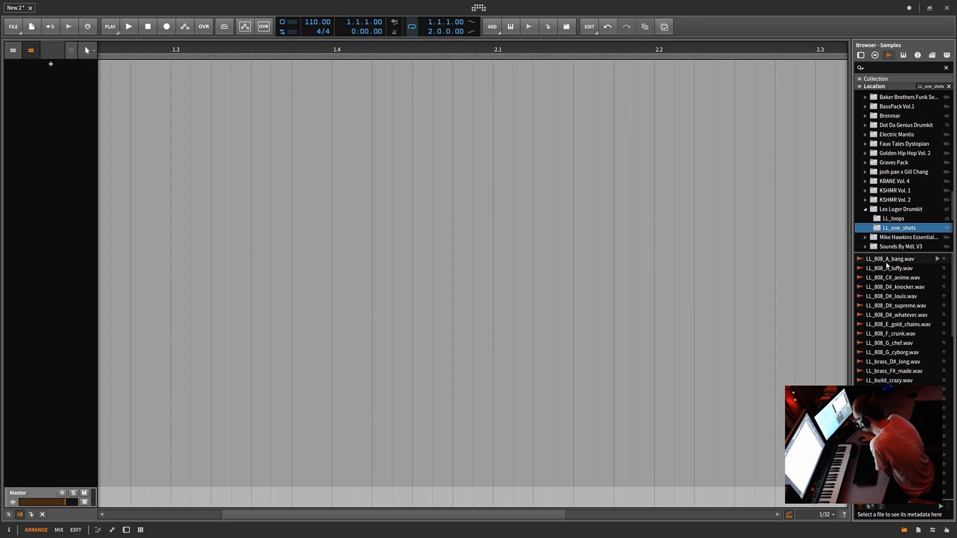
# - Audition the 808 one-shots from LL_808_A_bang.wav through LL_808_D#_whatever.wav
pyautogui.click(889, 260)
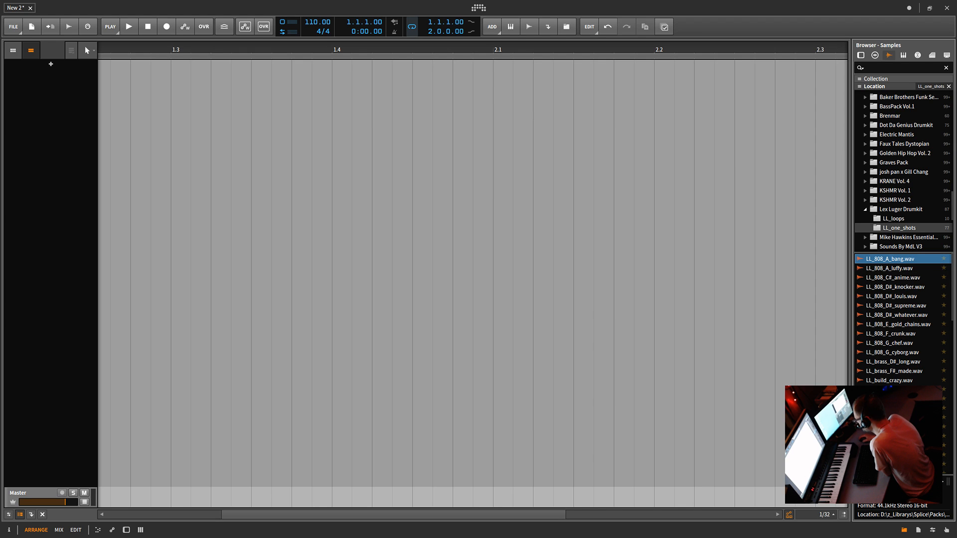
pyautogui.click(868, 260)
pyautogui.click(871, 270)
pyautogui.click(873, 278)
pyautogui.click(877, 288)
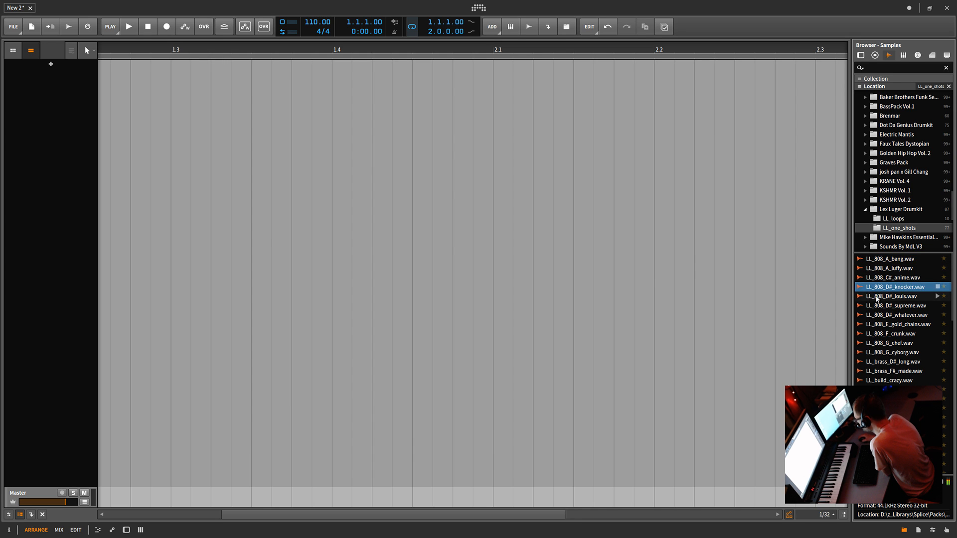
pyautogui.click(878, 297)
pyautogui.click(877, 306)
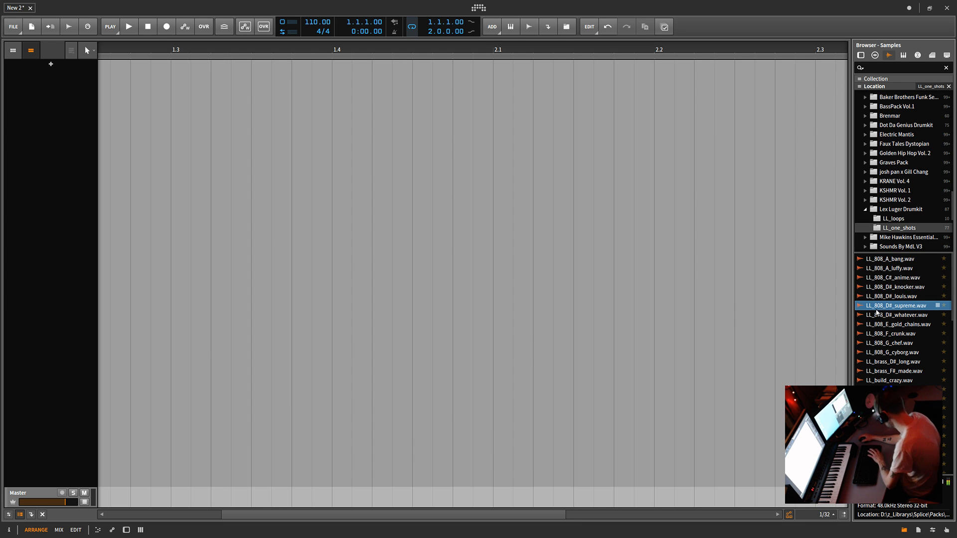
pyautogui.click(877, 315)
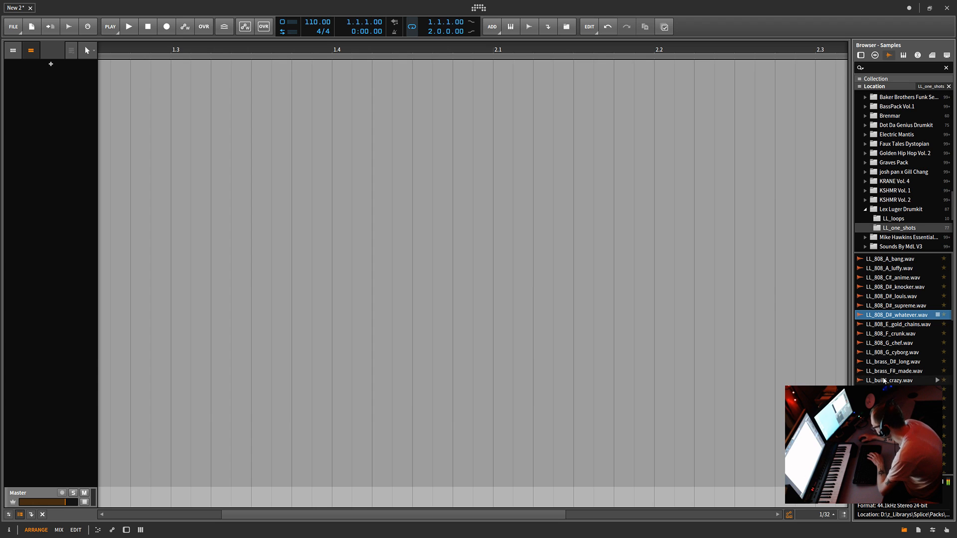
# - Find the LL_hihat_luffy one-shot and place it at 1.1 in the arranger on a new audio track
pyautogui.click(885, 399)
pyautogui.scroll(-4, 885, 399)
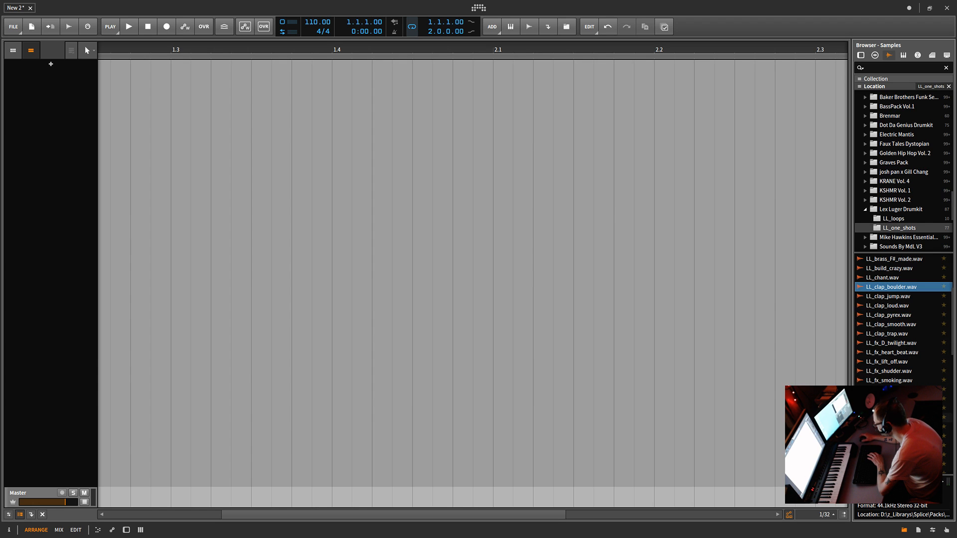
pyautogui.click(885, 418)
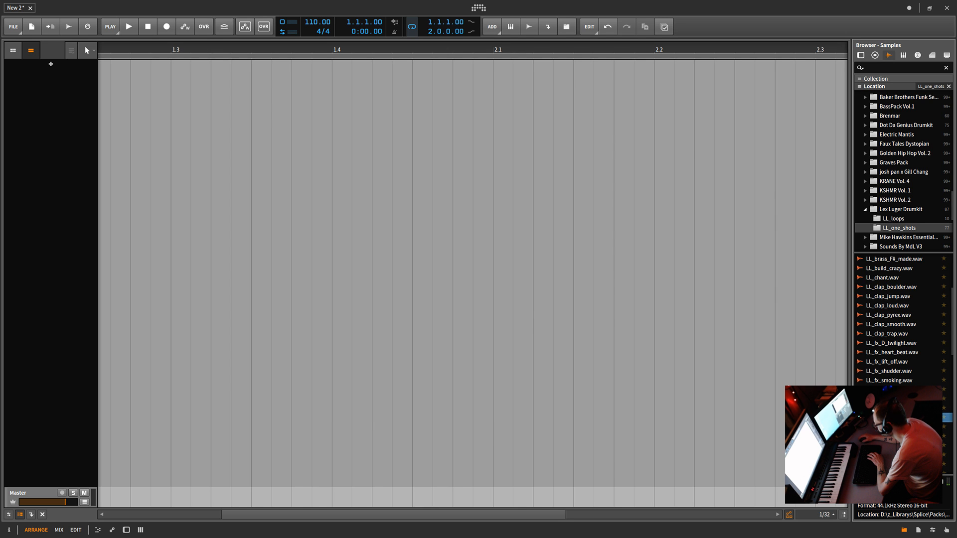
pyautogui.moveTo(885, 418); pyautogui.dragTo(103, 80)
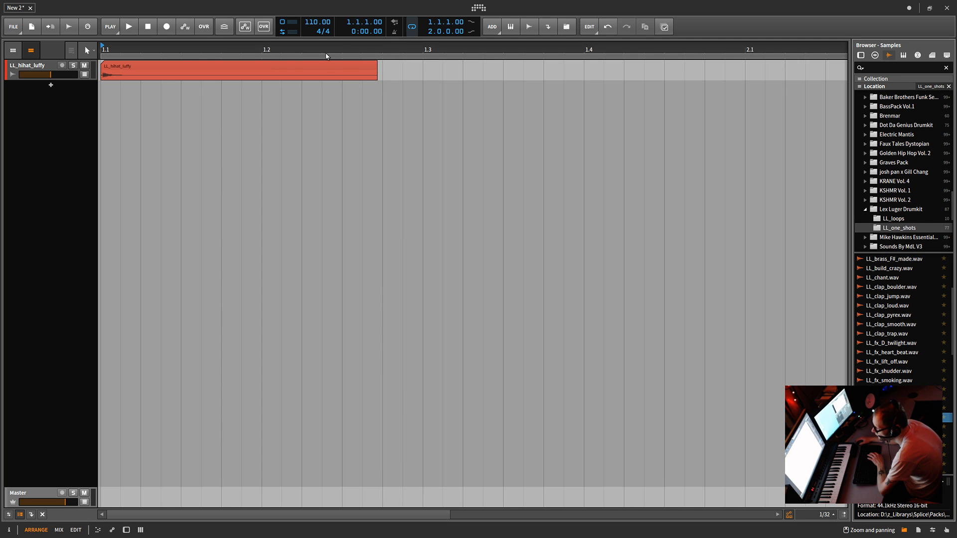
# - Delete the LL_hihat_luffy clip from the arranger, keeping its audio track
pyautogui.click(327, 65)
pyautogui.press('Down')
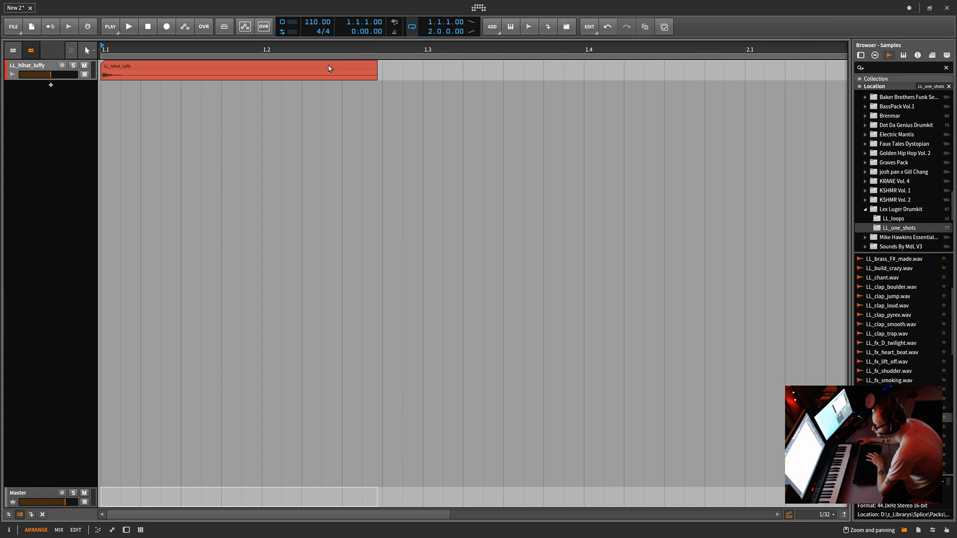
pyautogui.click(327, 68)
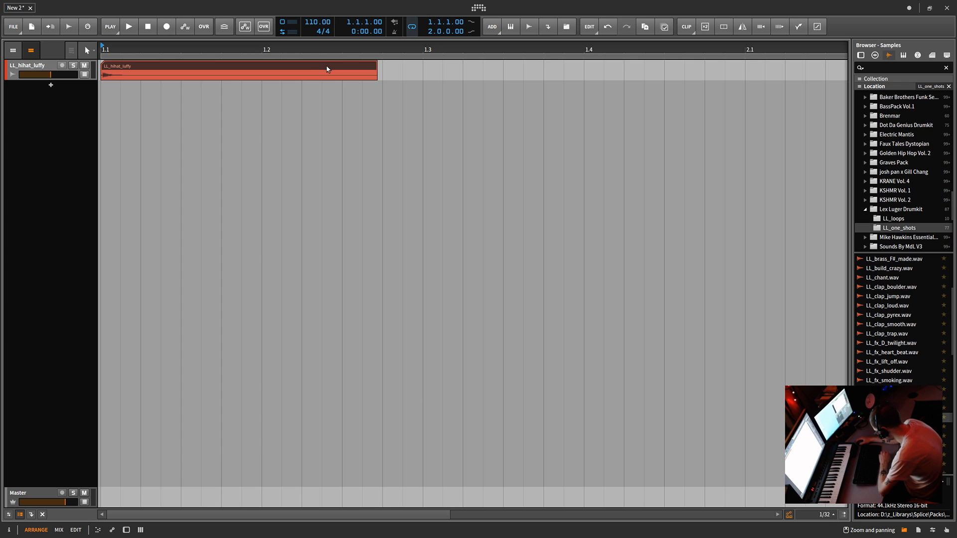
pyautogui.press('Delete')
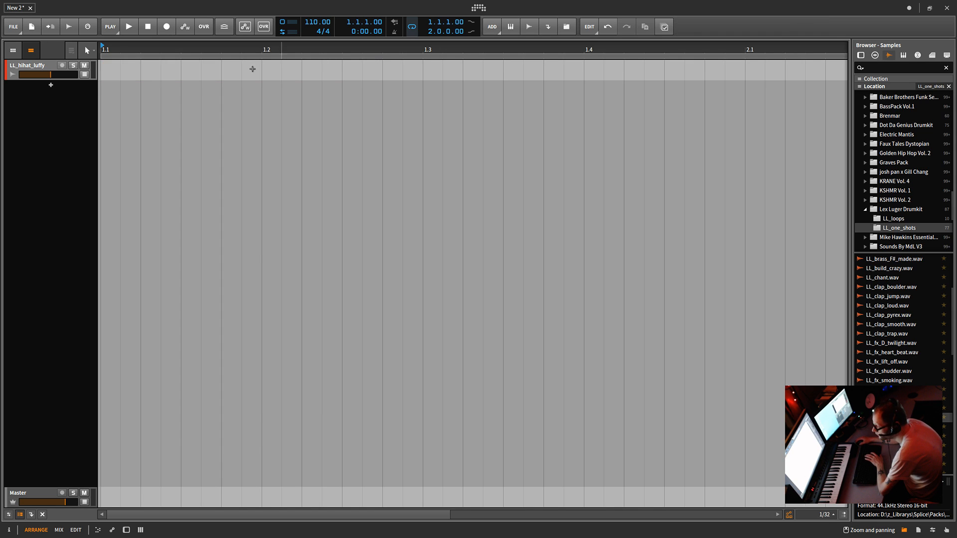
# - Create an empty clip at 1.1 on the hi-hat track and extend it to 3.1
pyautogui.doubleClick(114, 66)
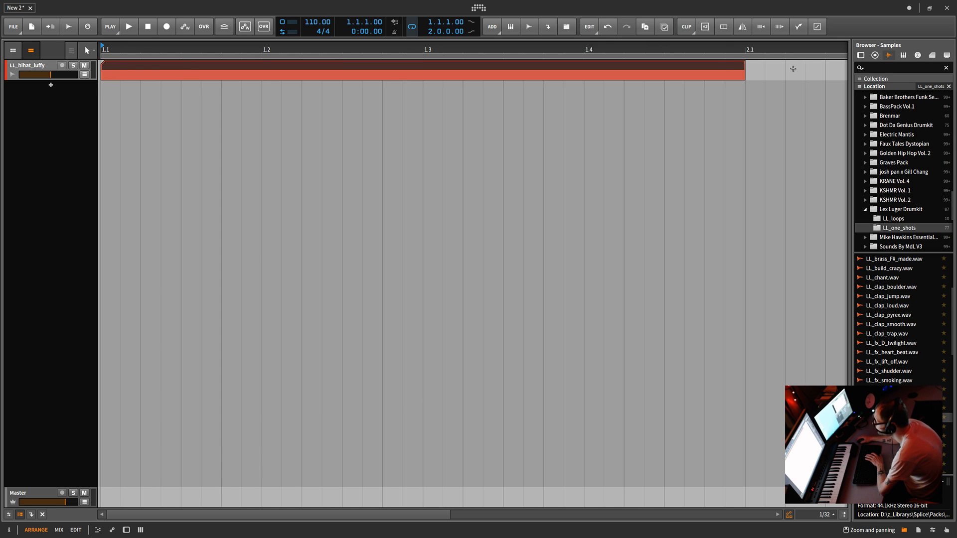
pyautogui.moveTo(726, 49); pyautogui.dragTo(249, 86)
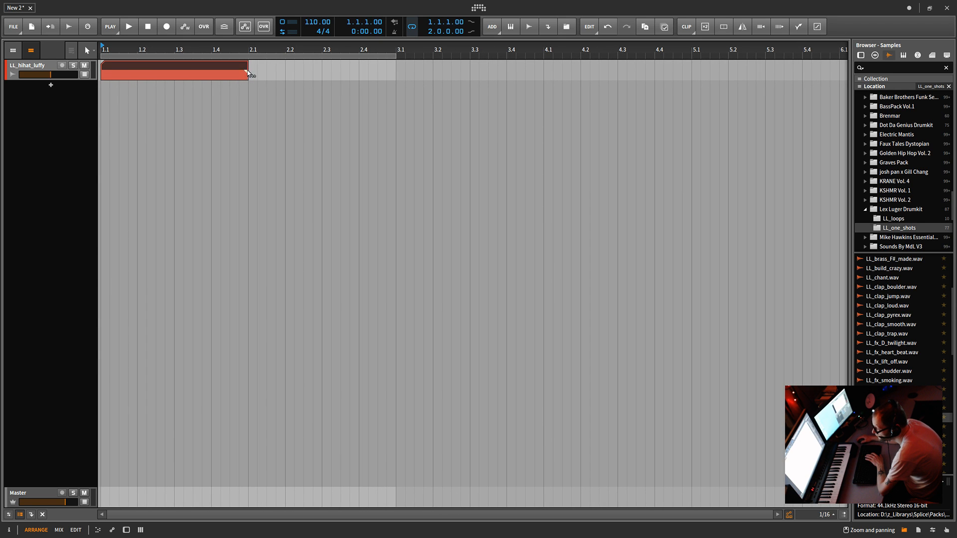
pyautogui.moveTo(254, 64); pyautogui.dragTo(396, 65)
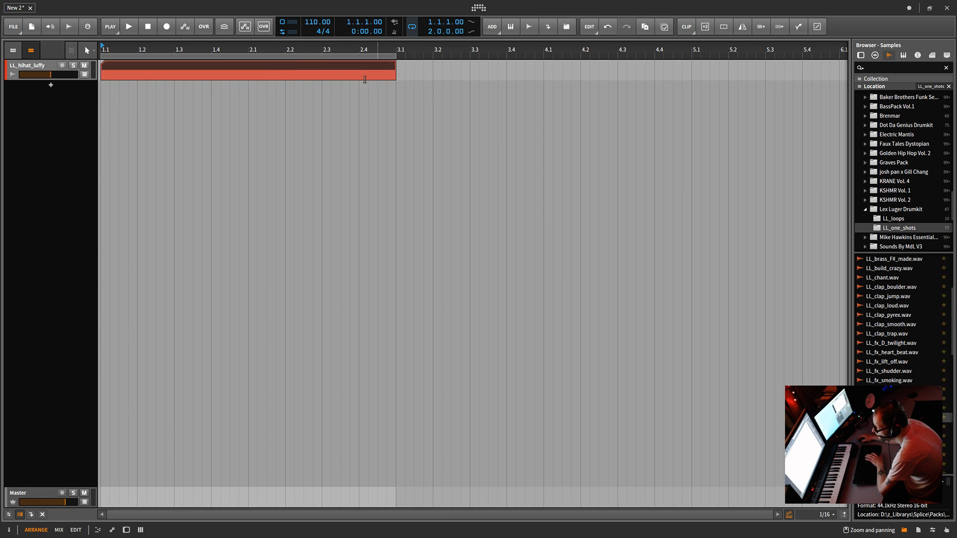
# - Open the empty clip in an enlarged detail editor and extend its loop region to 3.1
pyautogui.doubleClick(265, 66)
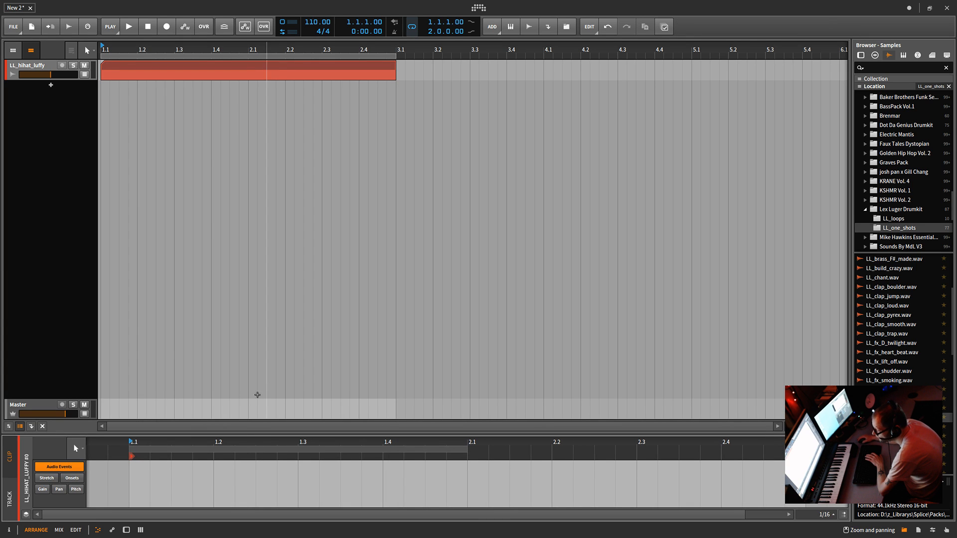
pyautogui.moveTo(241, 432); pyautogui.dragTo(241, 229)
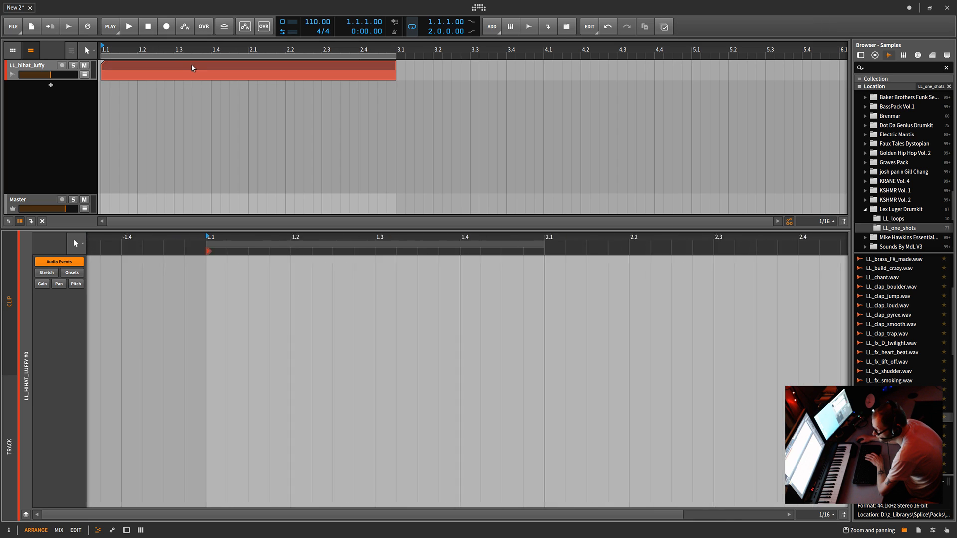
pyautogui.click(10, 444)
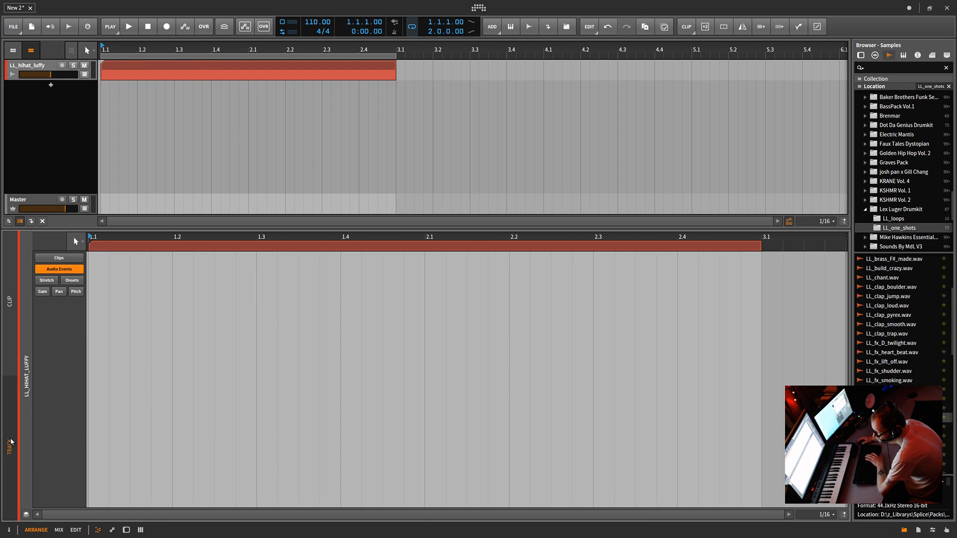
pyautogui.doubleClick(209, 65)
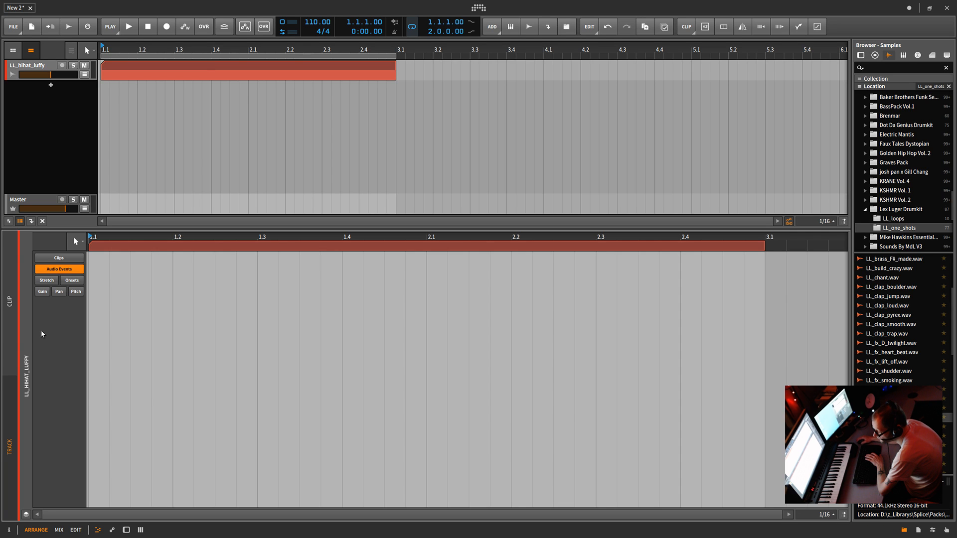
pyautogui.click(10, 302)
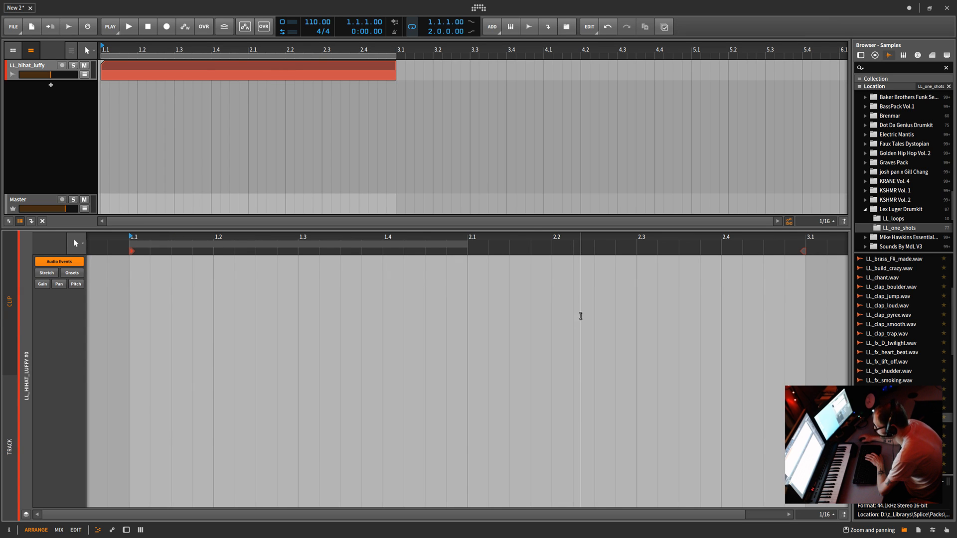
pyautogui.moveTo(466, 244); pyautogui.dragTo(805, 323)
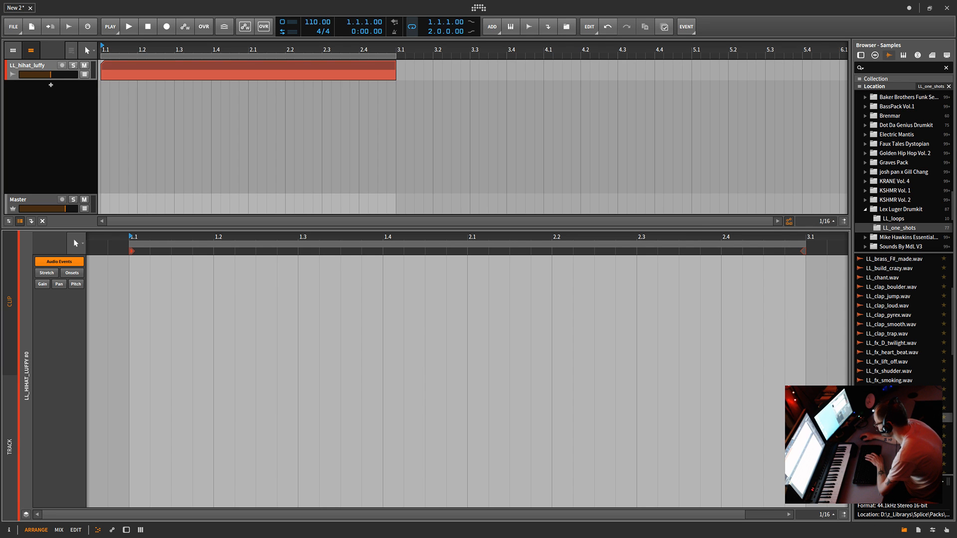
# - Place the LL_hihat_luffy sample inside the open clip as an audio event starting at 1.1
pyautogui.click(892, 408)
pyautogui.click(893, 418)
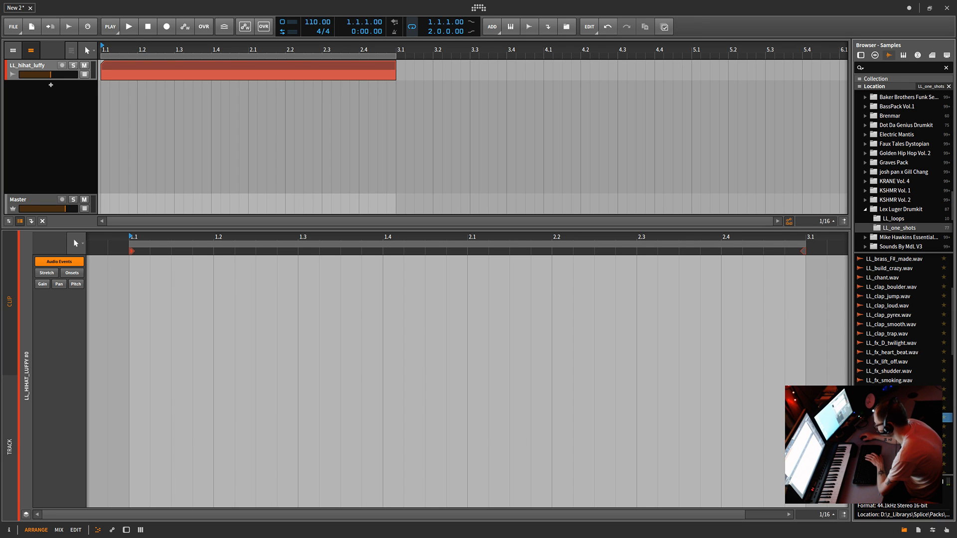
pyautogui.moveTo(893, 418); pyautogui.dragTo(132, 293)
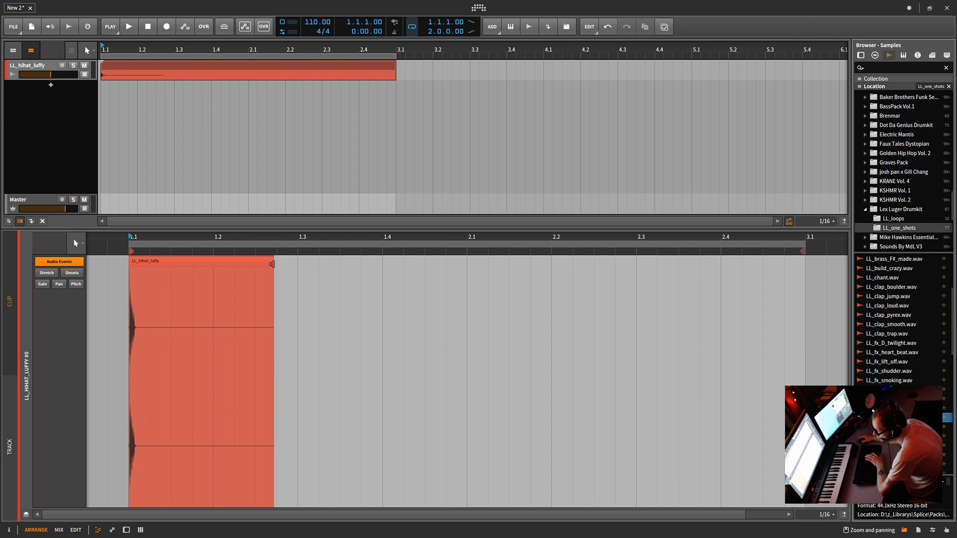
pyautogui.moveTo(271, 268)
pyautogui.mouseDown()
pyautogui.moveTo(209, 267)
pyautogui.moveTo(274, 268)
pyautogui.mouseUp()
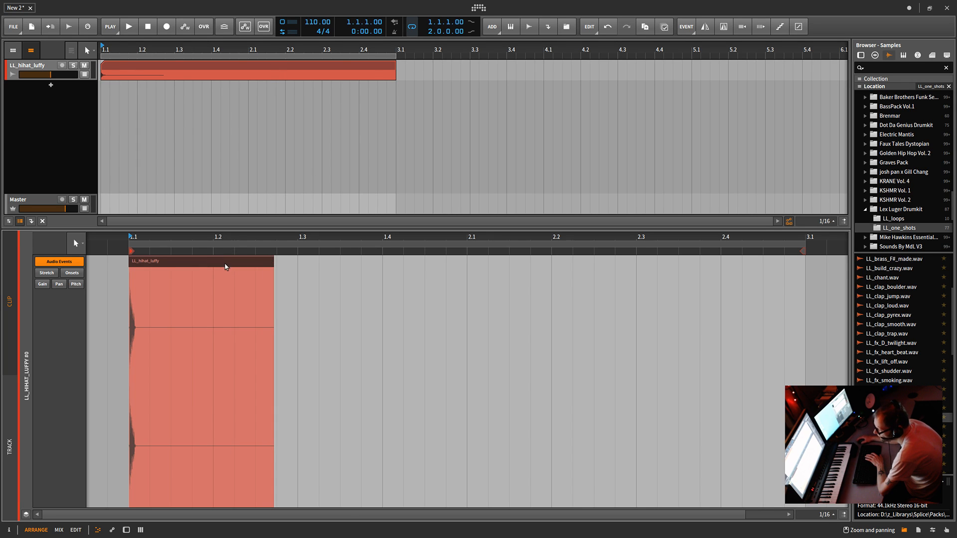
# - Split the hi-hat audio event with the Knife tool one sixteenth note after its start
pyautogui.rightClick(226, 267)
pyautogui.click(306, 277)
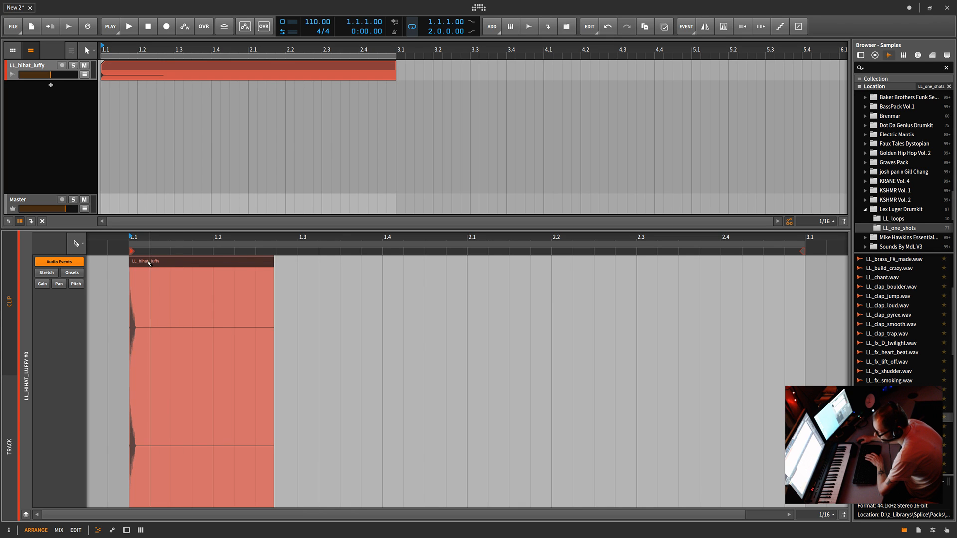
pyautogui.click(149, 262)
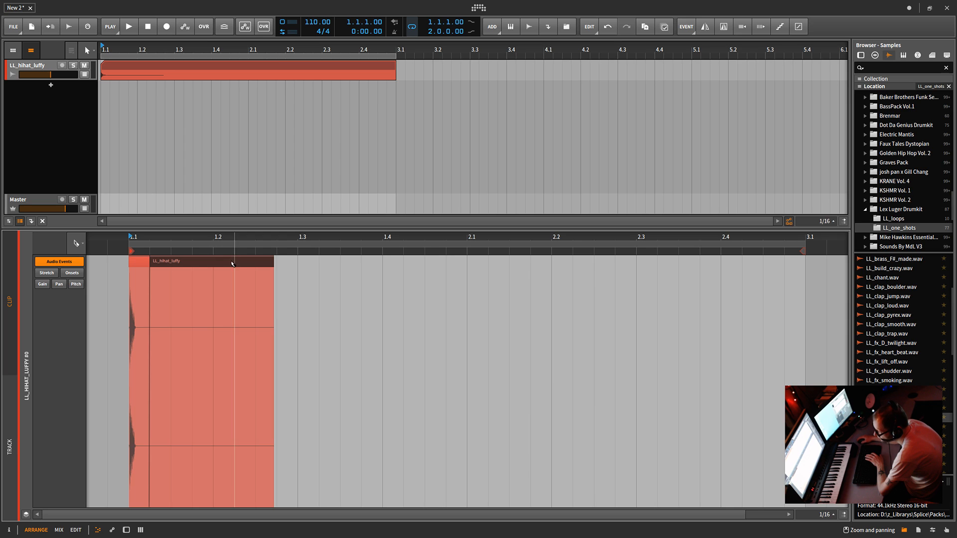
# - Undo the knife split and shorten the hi-hat audio event to one sixteenth note
pyautogui.rightClick(232, 263)
pyautogui.click(254, 270)
pyautogui.click(221, 263)
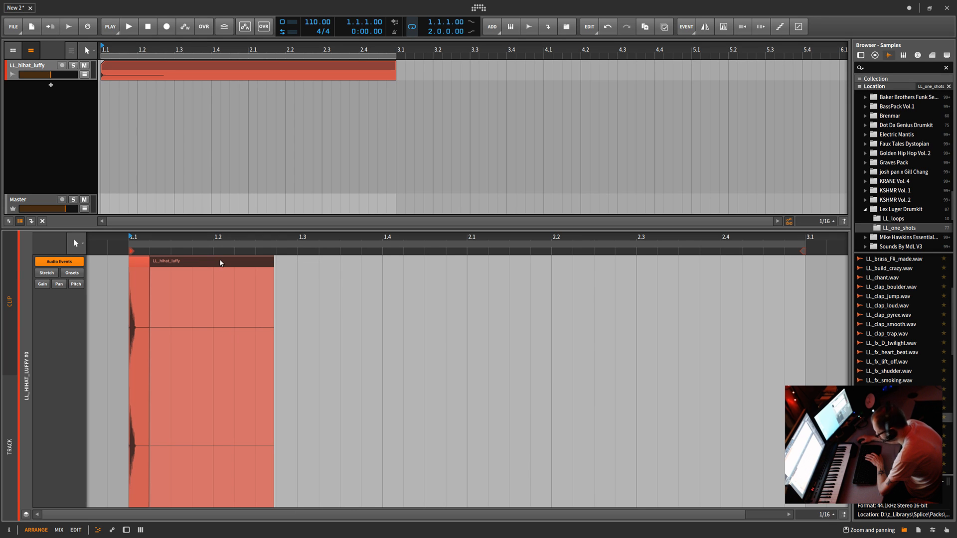
pyautogui.hotkey('ctrl', 'z')
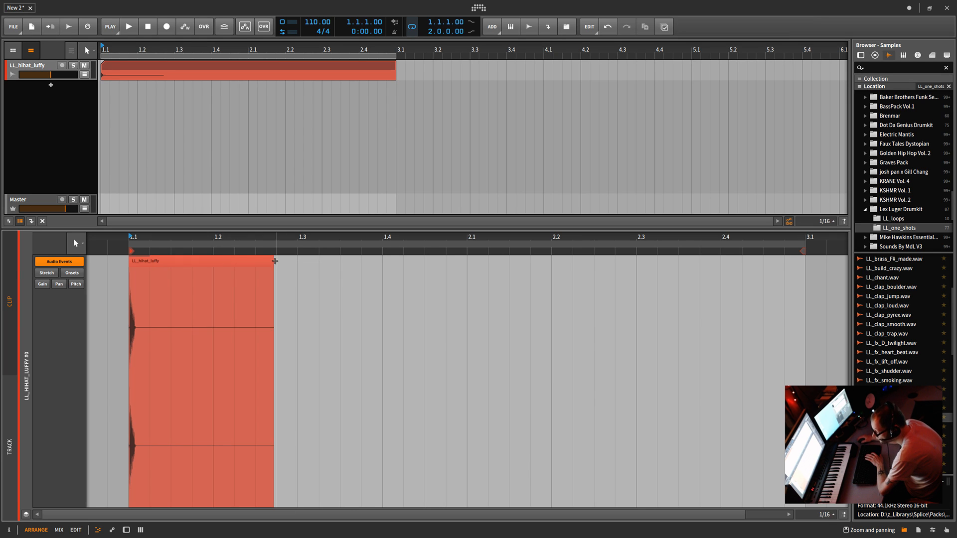
pyautogui.moveTo(273, 261); pyautogui.dragTo(150, 274)
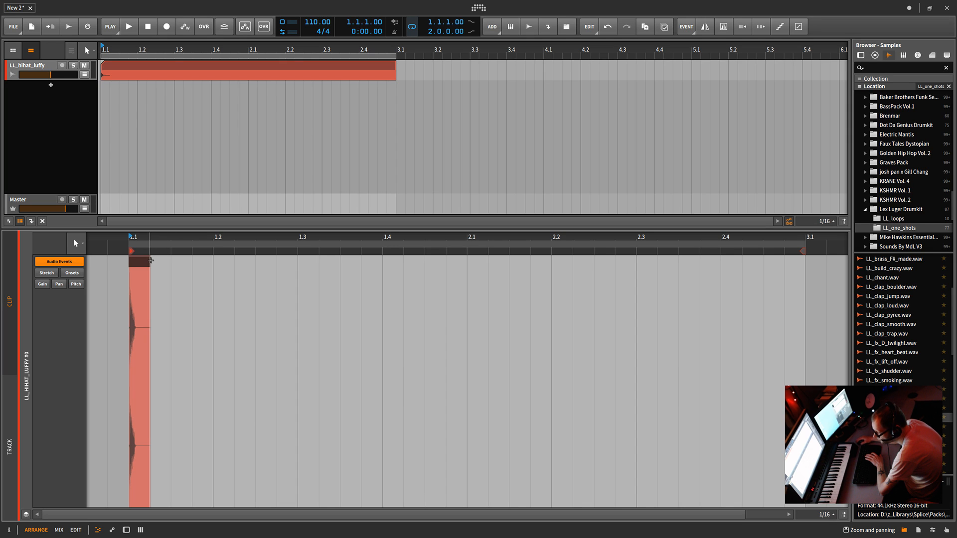
pyautogui.moveTo(150, 261)
pyautogui.mouseDown()
pyautogui.moveTo(164, 262)
pyautogui.moveTo(150, 263)
pyautogui.mouseUp()
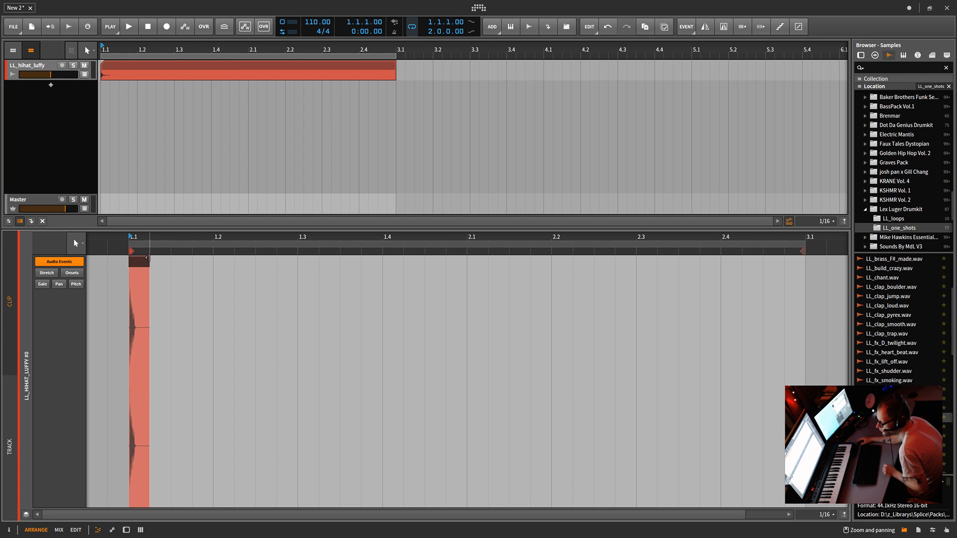
# - Delete the hi-hat audio event and the clip that holds it from the hi-hat track
pyautogui.press('Delete')
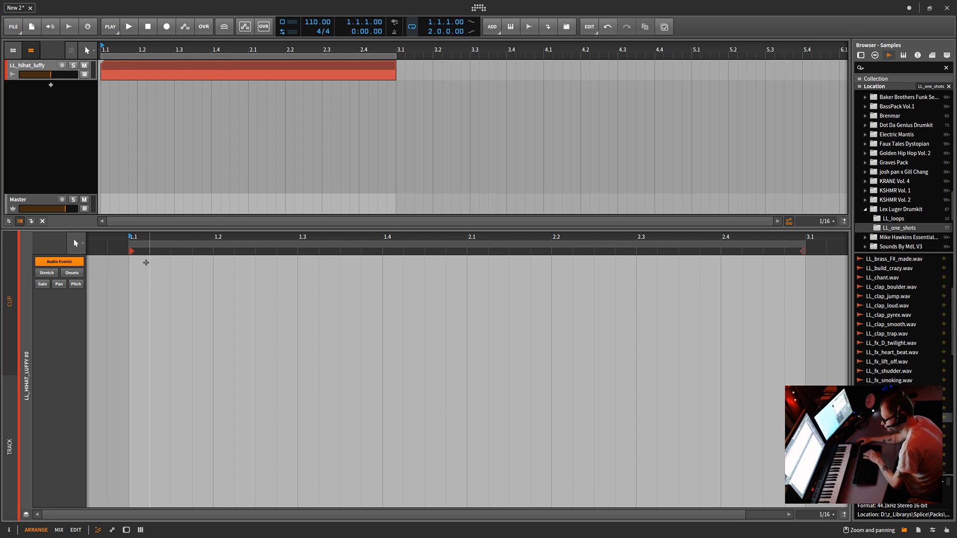
pyautogui.click(171, 68)
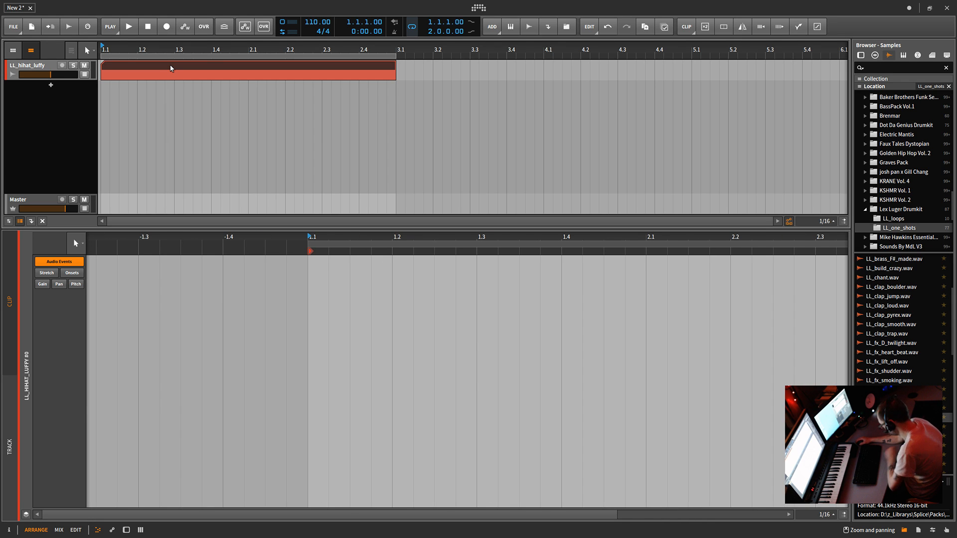
pyautogui.press('Delete')
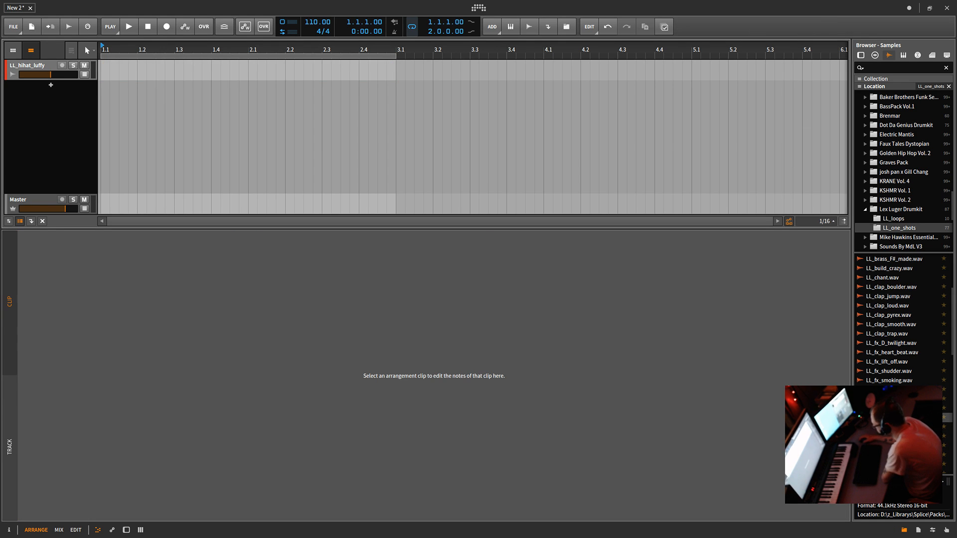
# - Place the LL_hihat_luffy sample at 1.1 on the hi-hat track, loop its first sixteenth note to 3.1 and play it back
pyautogui.moveTo(893, 418); pyautogui.dragTo(99, 65)
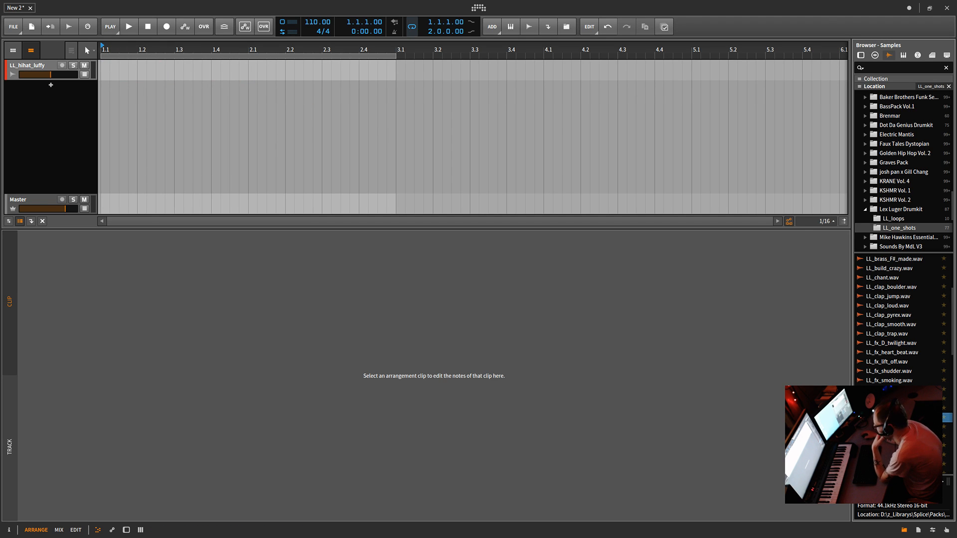
pyautogui.moveTo(579, 336); pyautogui.dragTo(125, 76)
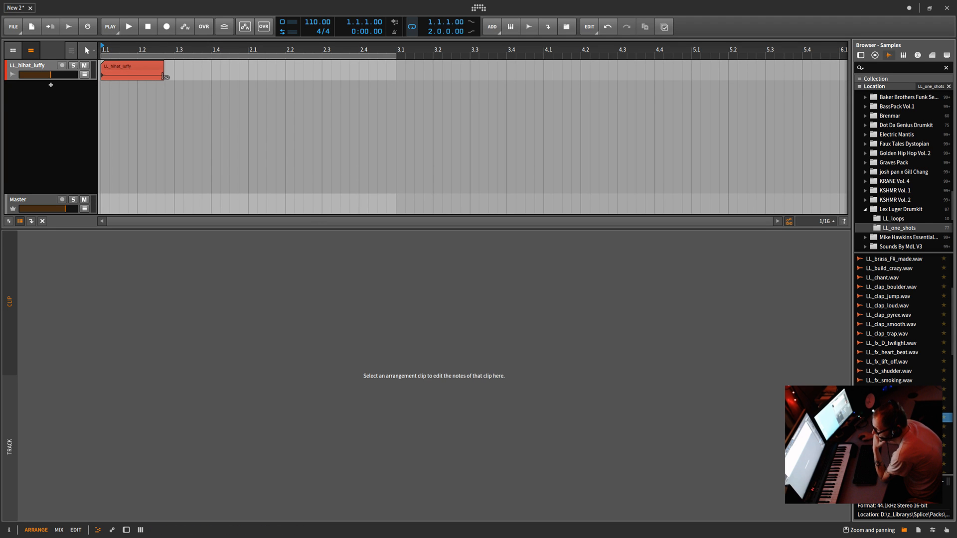
pyautogui.moveTo(164, 62); pyautogui.dragTo(394, 161)
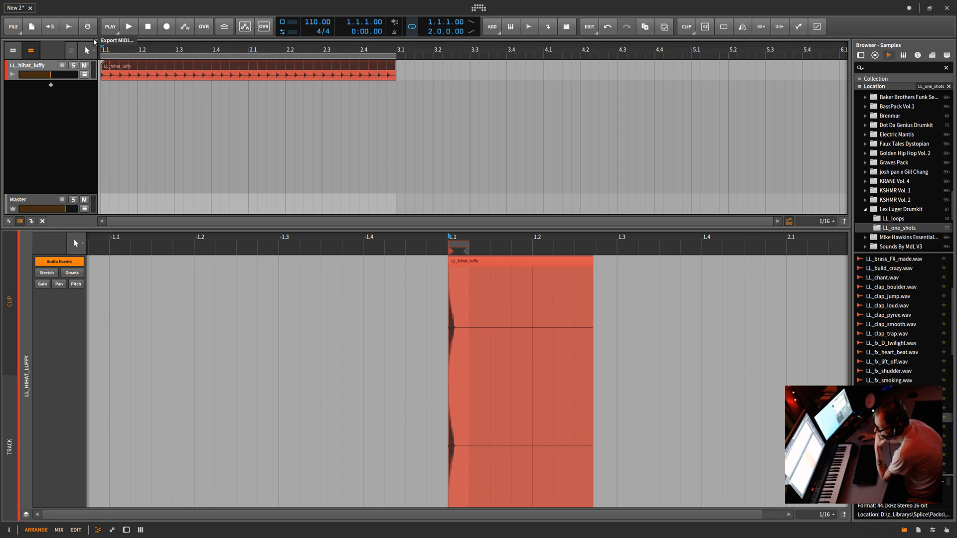
pyautogui.press('space')
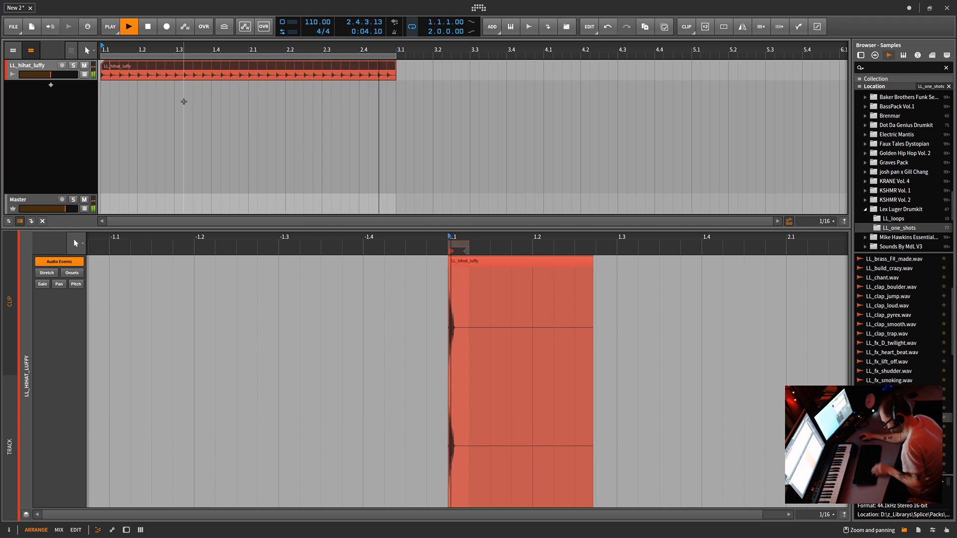
pyautogui.press('space')
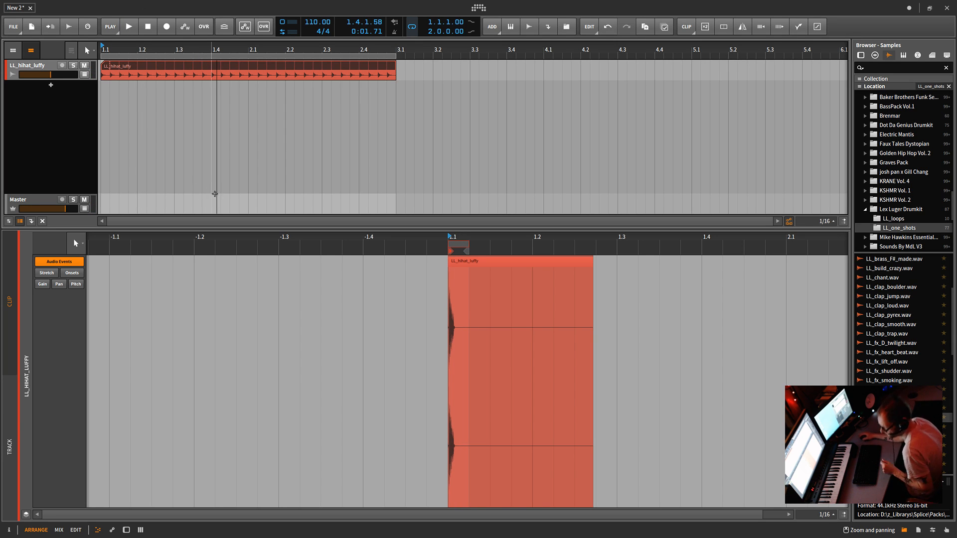
# - Undo the looped extension of the hi-hat clip, keeping only its sixteenth-note length
pyautogui.hotkey('ctrl', 'z')
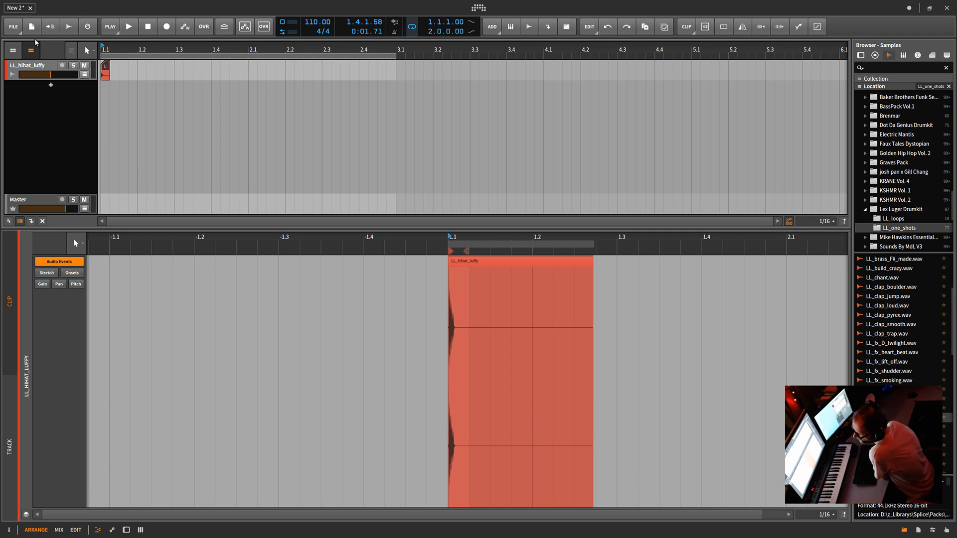
pyautogui.click(14, 27)
pyautogui.click(201, 107)
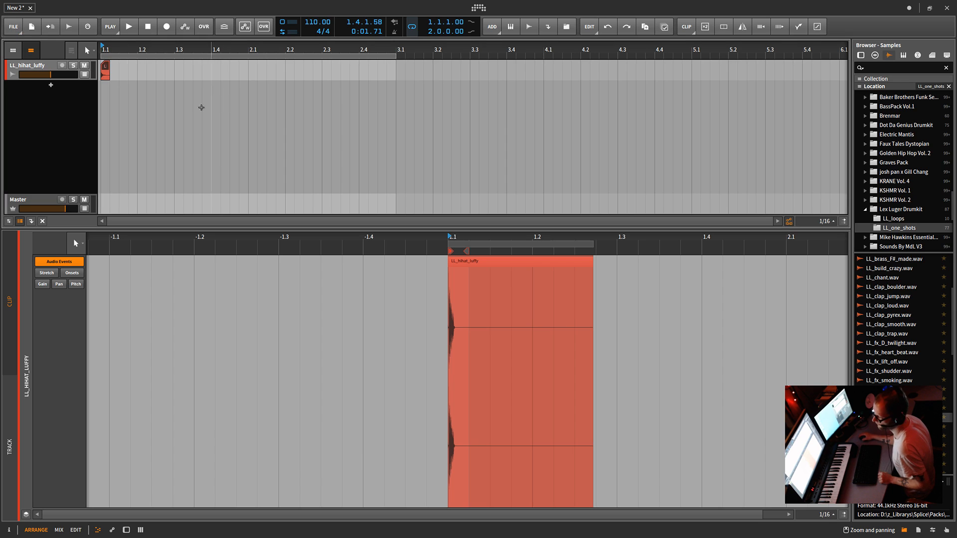
# - Duplicate the sixteenth-note hi-hat clip repeatedly into a continuous row of clips from 3.1 to 4.2
pyautogui.click(106, 69)
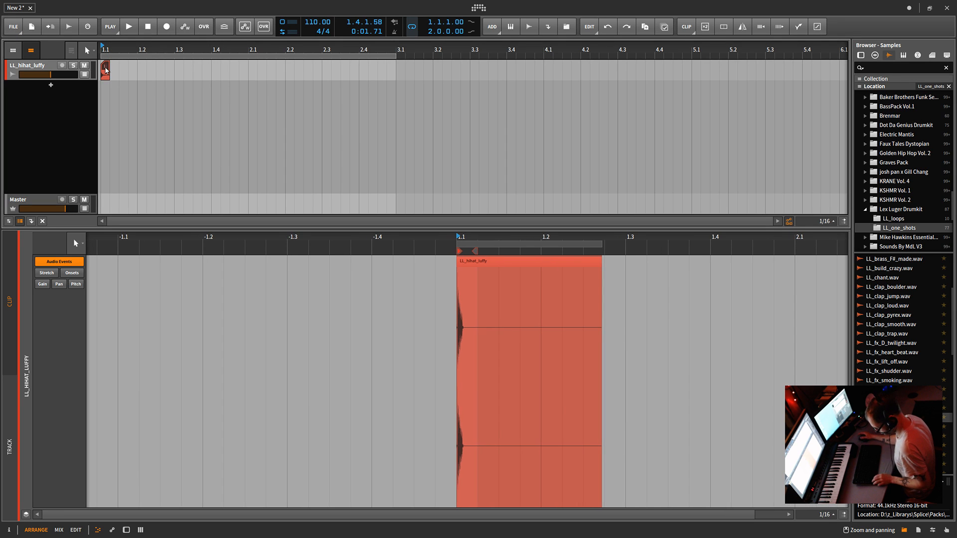
pyautogui.hotkey('ctrl', 'd')
pyautogui.hotkey('ctrl', 'd')
pyautogui.hotkey('ctrl', 'd')
pyautogui.hotkey('ctrl', 'd')
pyautogui.hotkey('ctrl', 'd')
pyautogui.hotkey('ctrl', 'd')
pyautogui.hotkey('ctrl', 'd')
pyautogui.hotkey('ctrl', 'd')
pyautogui.hotkey('ctrl', 'd')
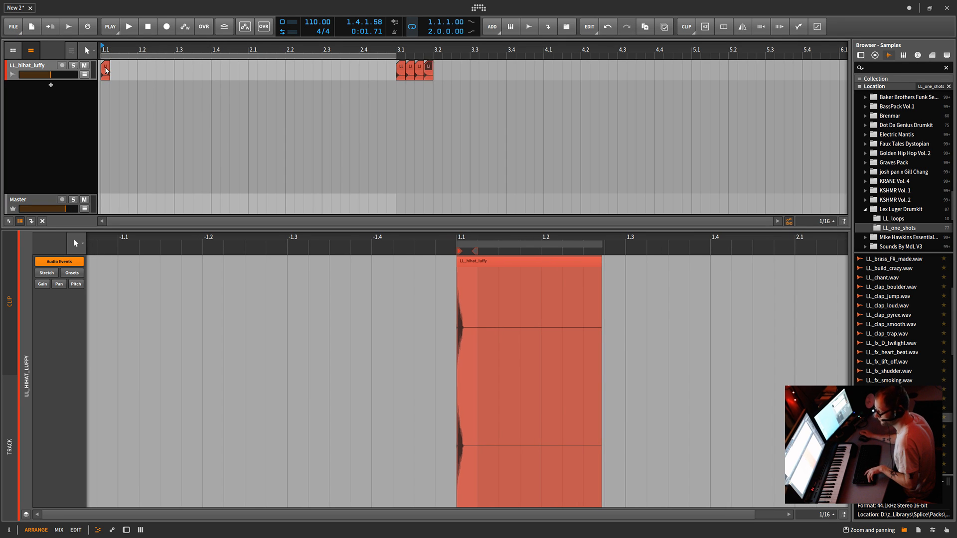
pyautogui.hotkey('ctrl', 'd')
pyautogui.hotkey('ctrl', 'd')
pyautogui.hotkey('ctrl', 'd')
pyautogui.hotkey('ctrl', 'd')
pyautogui.hotkey('ctrl', 'd')
pyautogui.hotkey('ctrl', 'd')
pyautogui.hotkey('ctrl', 'd')
pyautogui.hotkey('ctrl', 'd')
pyautogui.hotkey('ctrl', 'd')
pyautogui.hotkey('ctrl', 'd')
pyautogui.hotkey('ctrl', 'd')
pyautogui.click(359, 122)
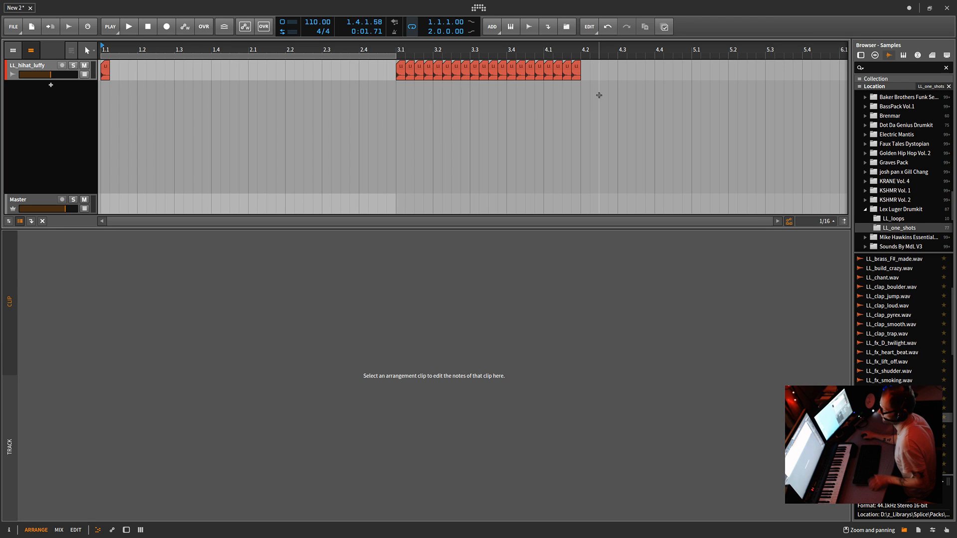
# - Move the row of duplicated clips directly behind the first clip at 1.1 and delete the clip starting at 2.2
pyautogui.moveTo(428, 76); pyautogui.dragTo(95, 60)
pyautogui.moveTo(309, 67); pyautogui.dragTo(248, 84)
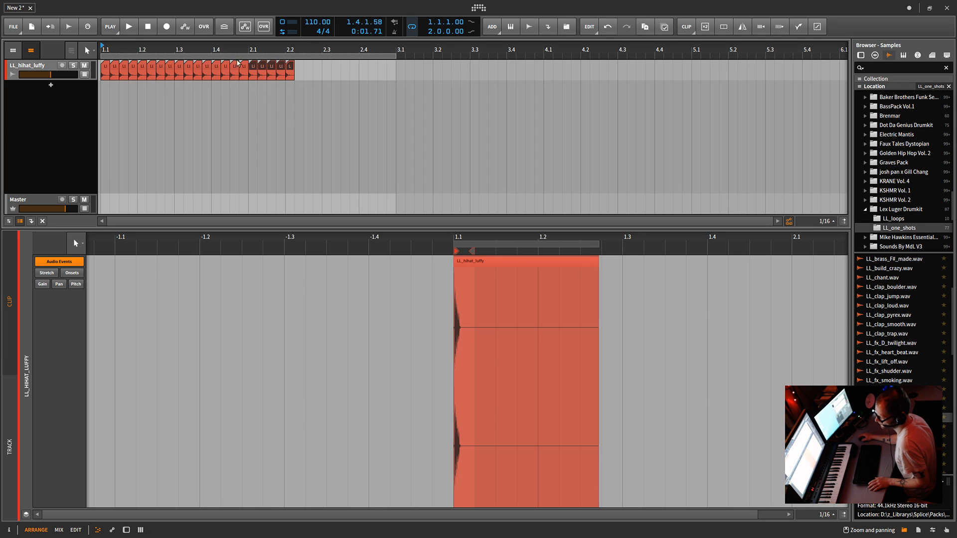
pyautogui.click(254, 86)
pyautogui.click(256, 69)
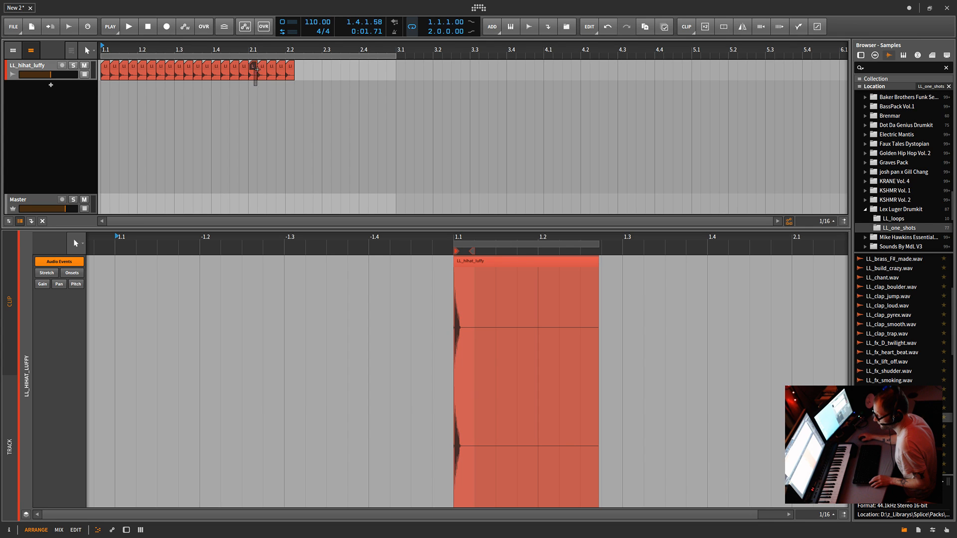
pyautogui.moveTo(280, 66); pyautogui.dragTo(283, 66)
pyautogui.click(292, 67)
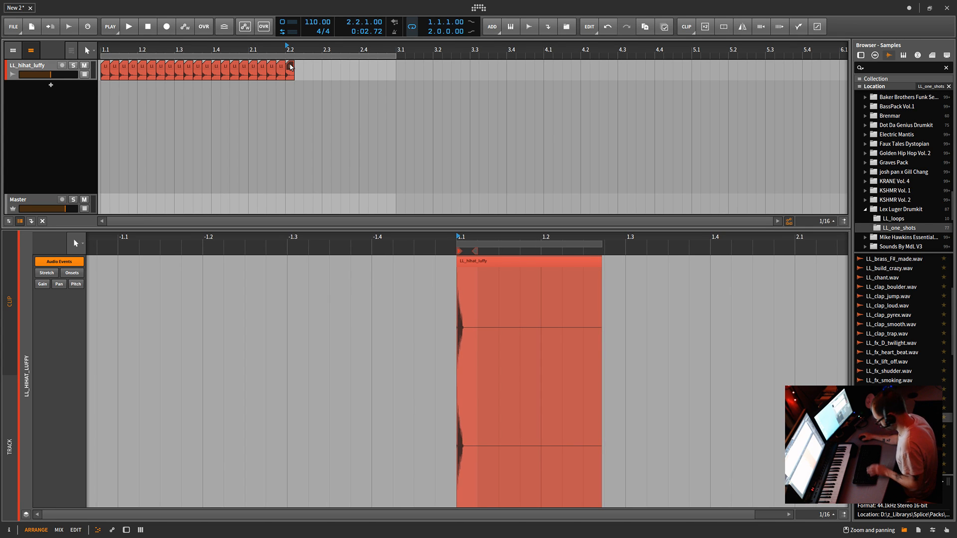
pyautogui.press('Delete')
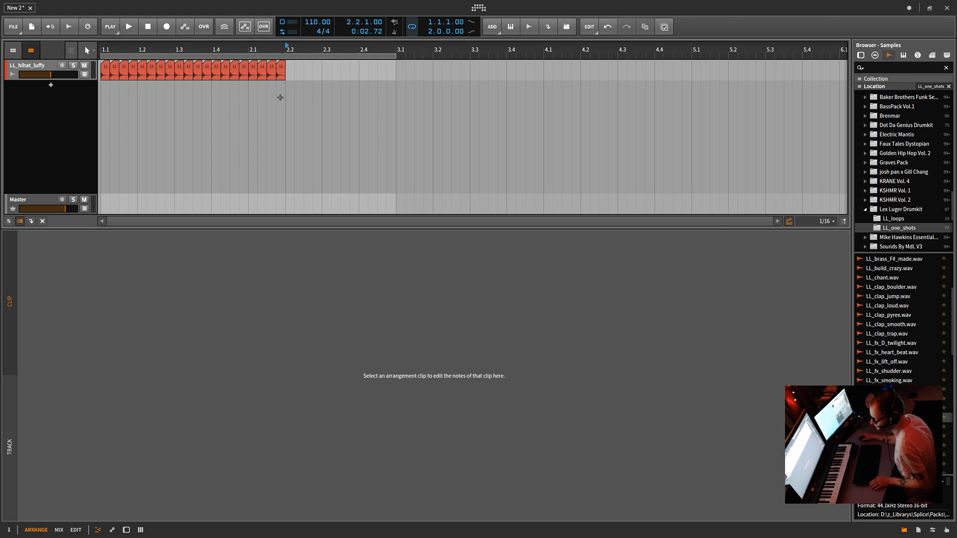
# - Duplicate the four hi-hat clips between 2.1 and 2.2 until the row reaches 3.1
pyautogui.moveTo(280, 97); pyautogui.dragTo(253, 61)
pyautogui.hotkey('ctrl', 'd')
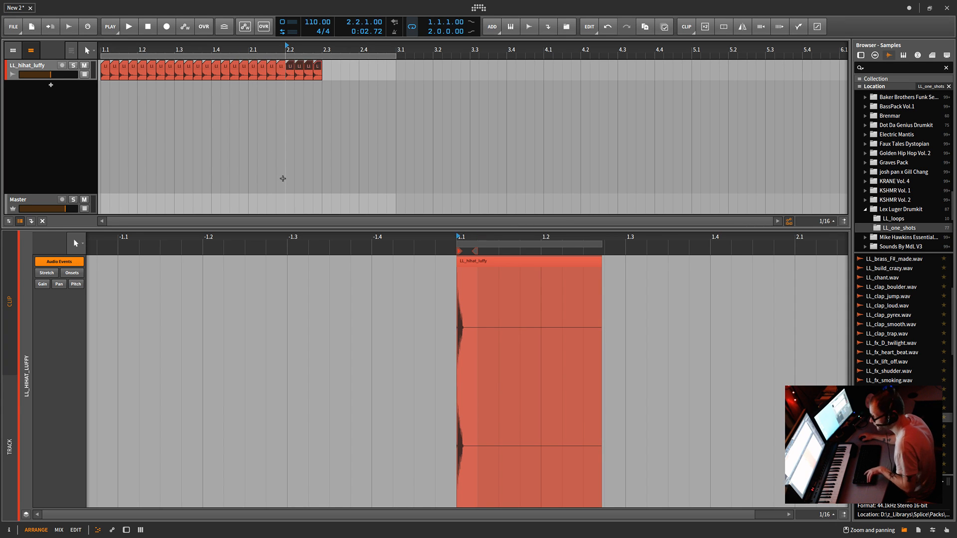
pyautogui.hotkey('ctrl', 'd')
pyautogui.hotkey('ctrl', 'd')
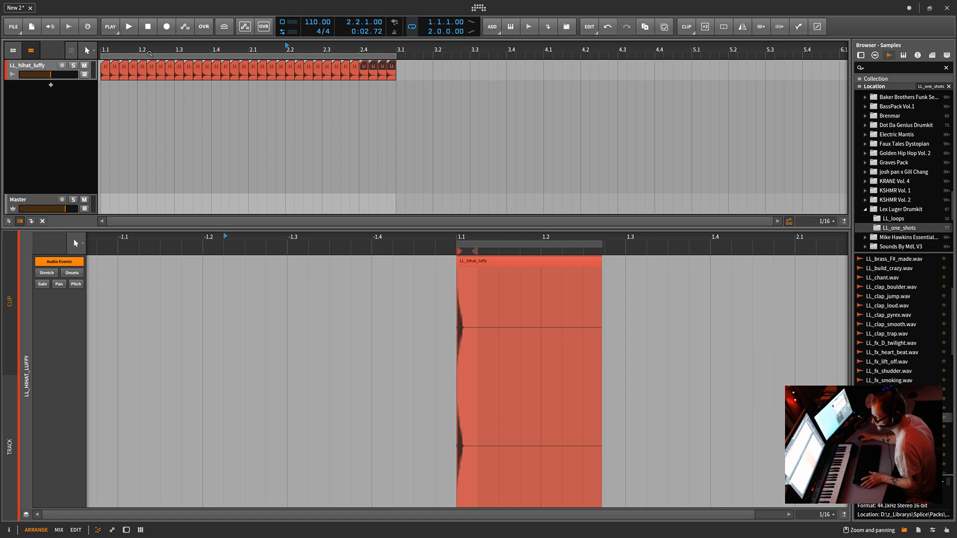
# - Play back the two-bar row of separate hi-hat clips
pyautogui.click(129, 28)
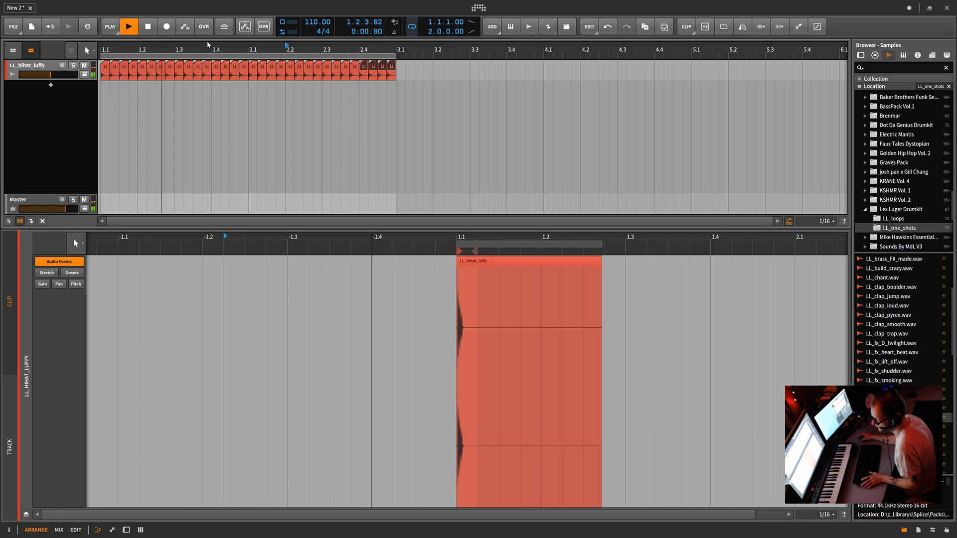
pyautogui.click(225, 28)
pyautogui.click(224, 28)
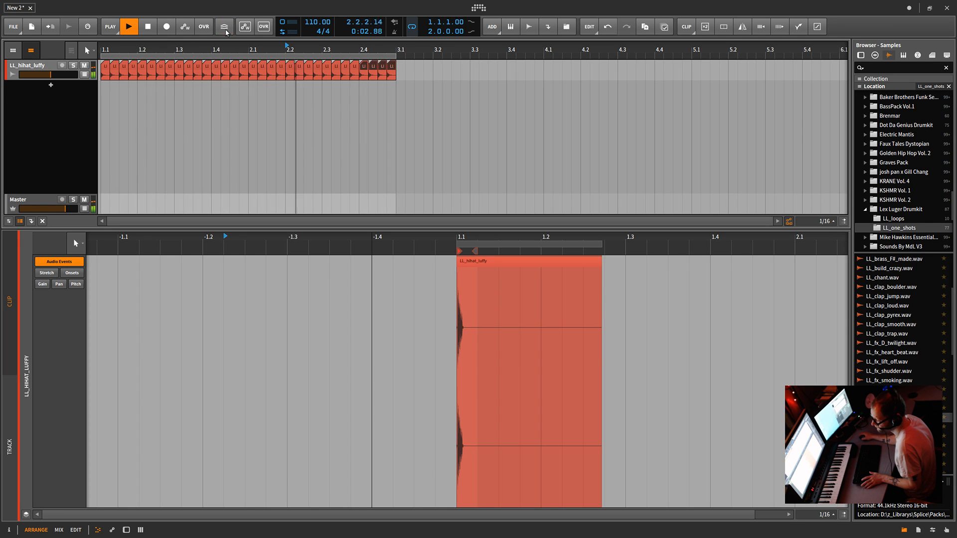
pyautogui.press('space')
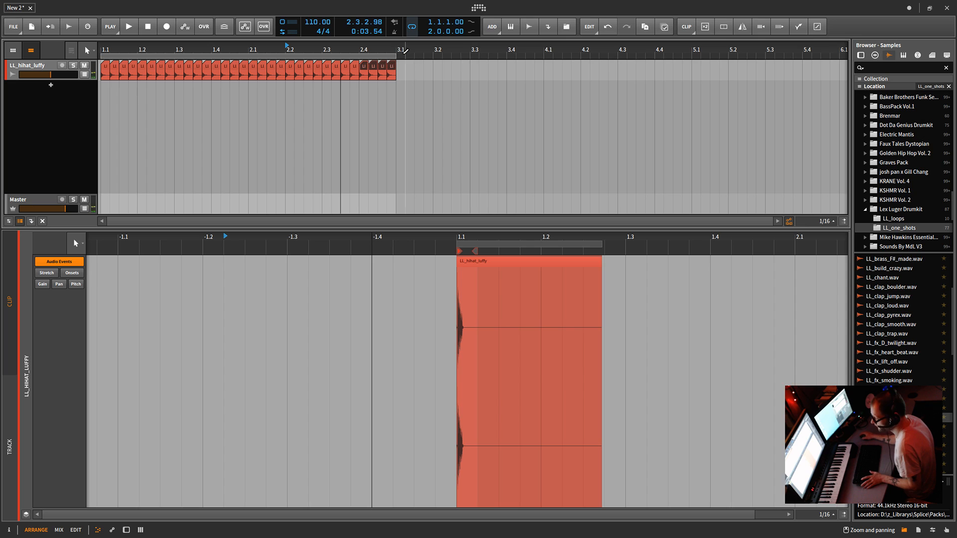
# - Quantize all the hi-hat clips to a custom straight 1/16 grid with 62 % shuffle, 0 % humanize, 100 % start and 0 % end amount
pyautogui.click(384, 69)
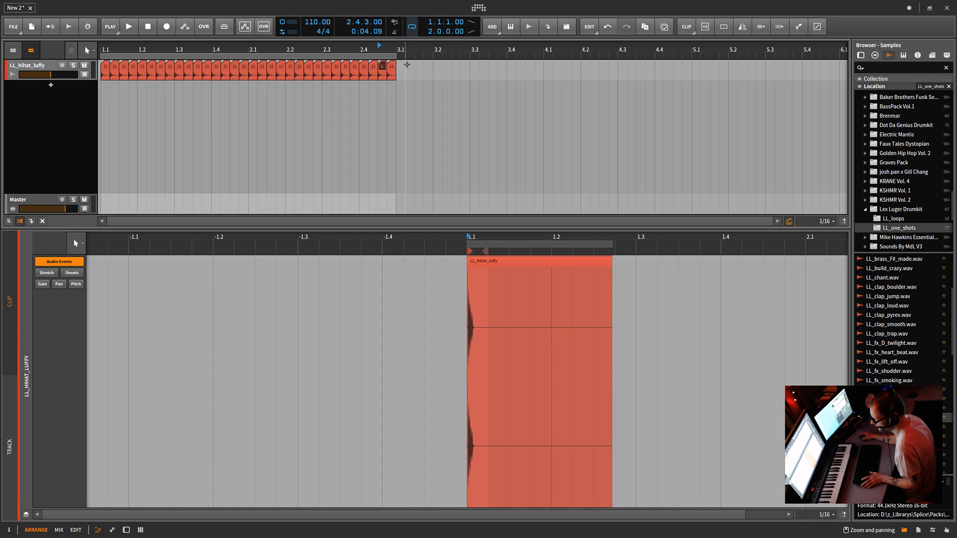
pyautogui.moveTo(407, 64); pyautogui.dragTo(98, 120)
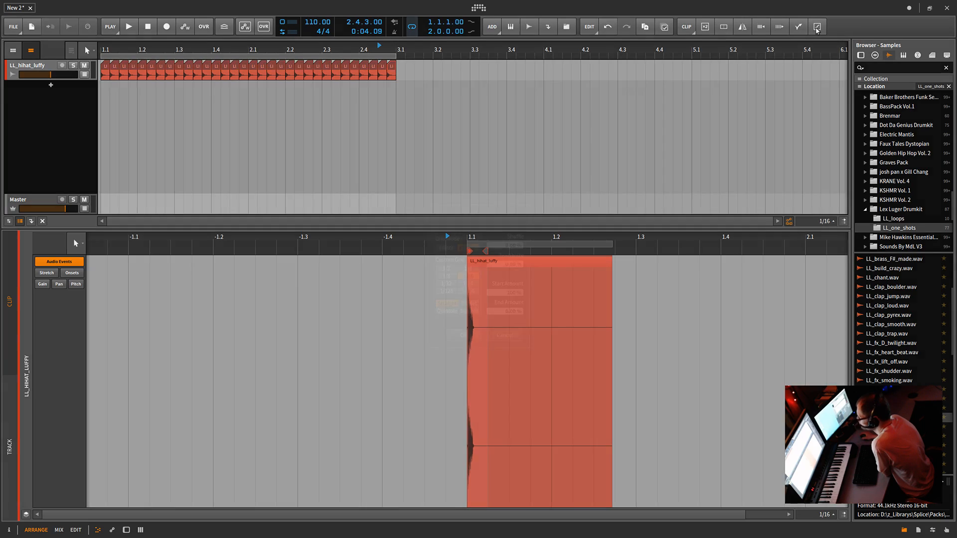
pyautogui.click(818, 28)
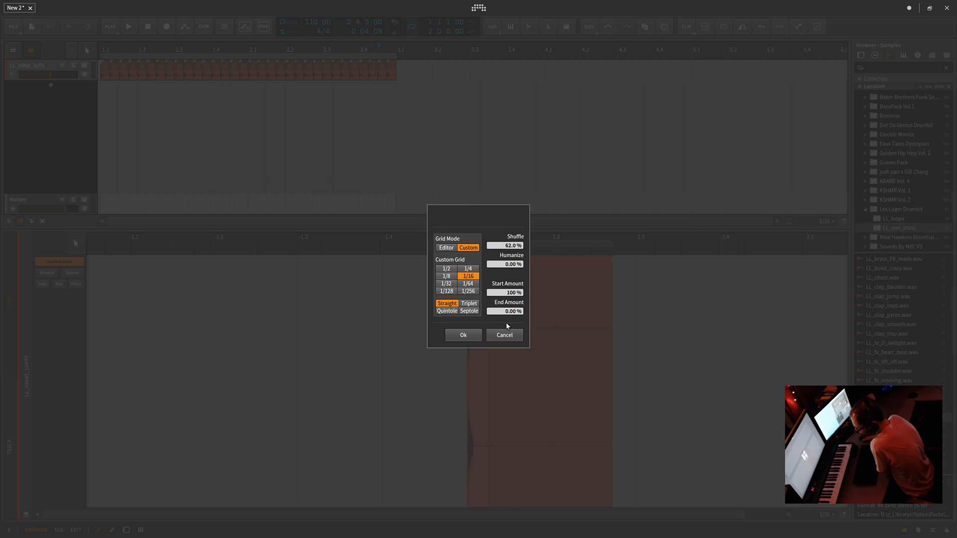
pyautogui.click(470, 335)
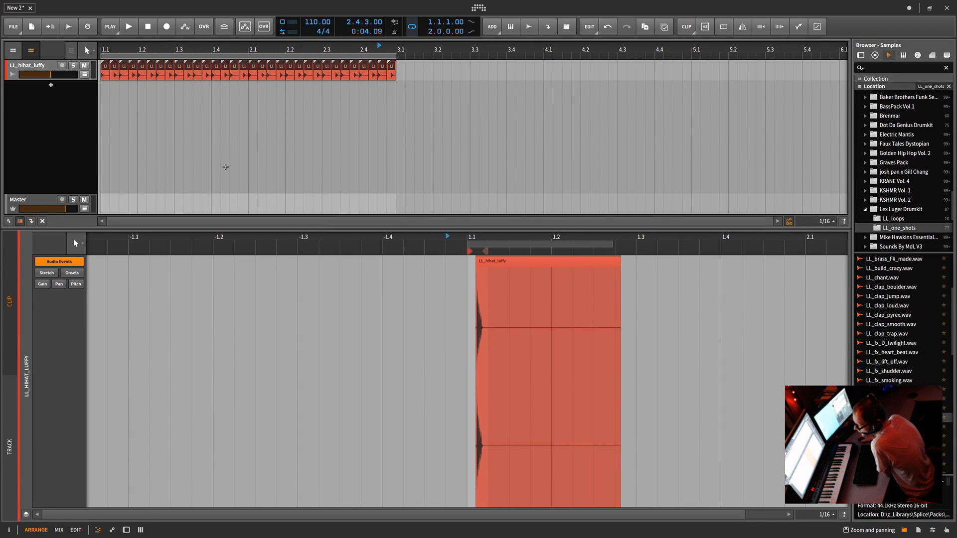
# - Play back the shuffled hi-hat clips and clear the clip selection
pyautogui.click(130, 29)
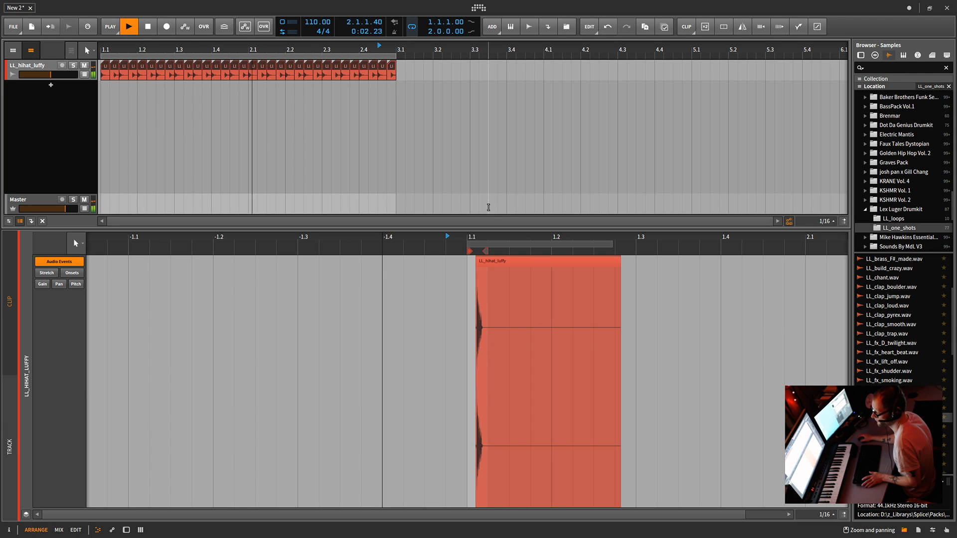
pyautogui.press('space')
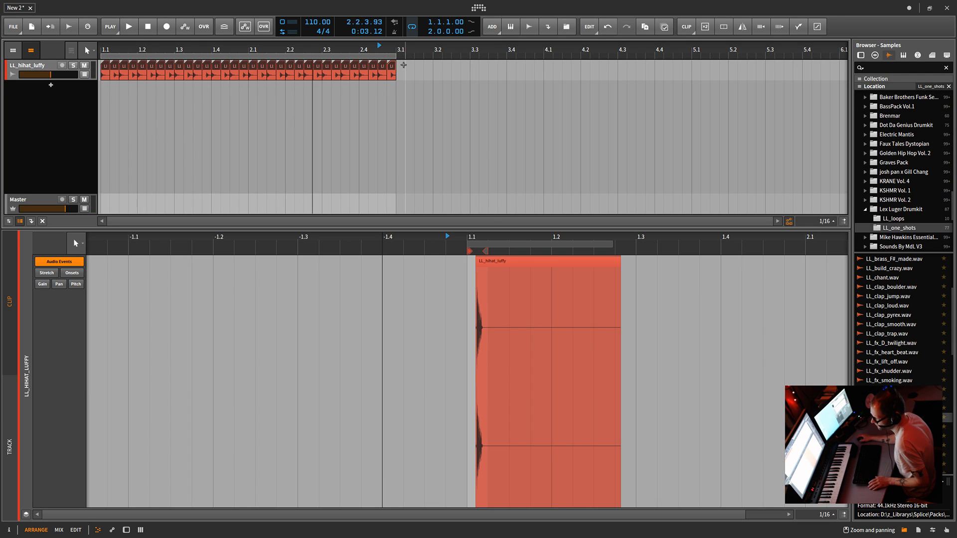
pyautogui.moveTo(403, 64); pyautogui.dragTo(402, 111)
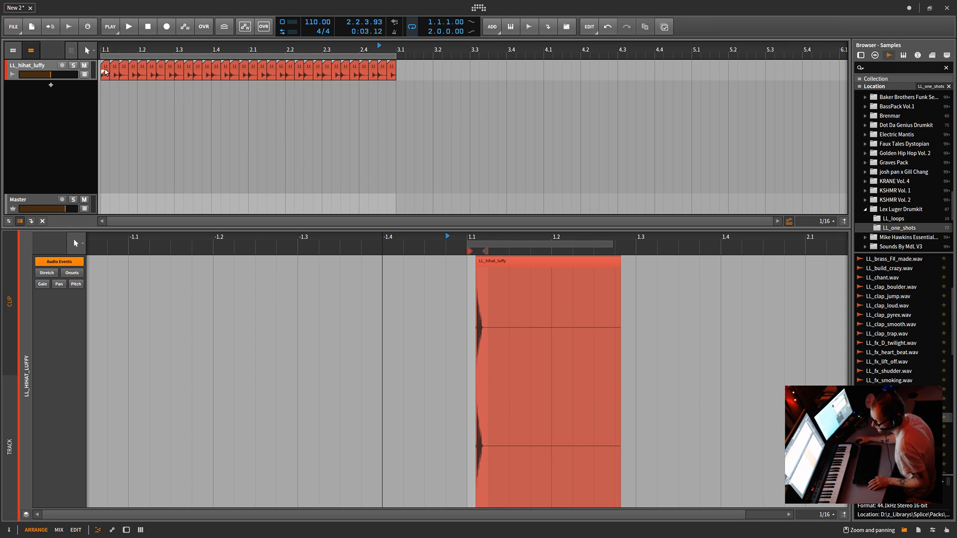
# - Move the first hi-hat clip onto its own track, loop it to 3.1, and quantize it to straight 1/16 with 62 % shuffle
pyautogui.moveTo(107, 68); pyautogui.dragTo(391, 140)
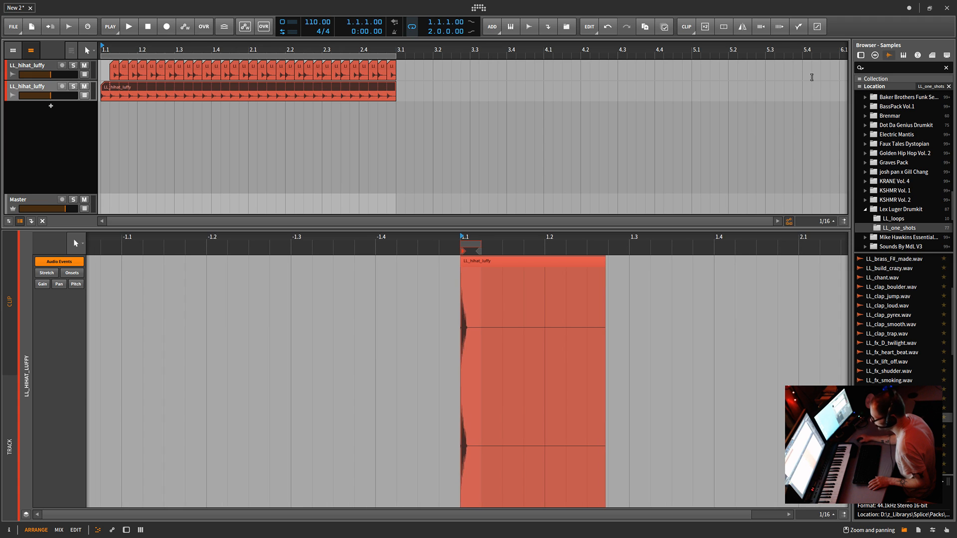
pyautogui.click(816, 28)
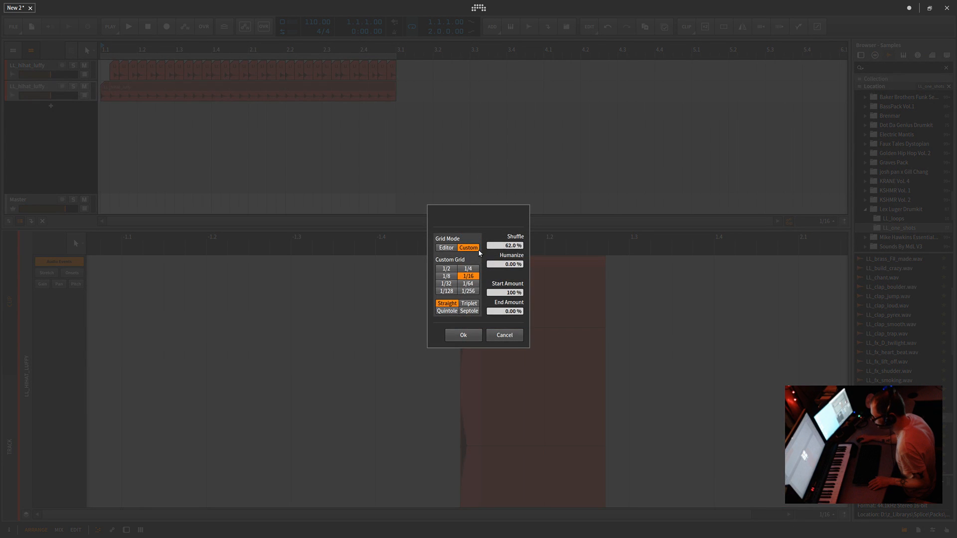
pyautogui.click(472, 338)
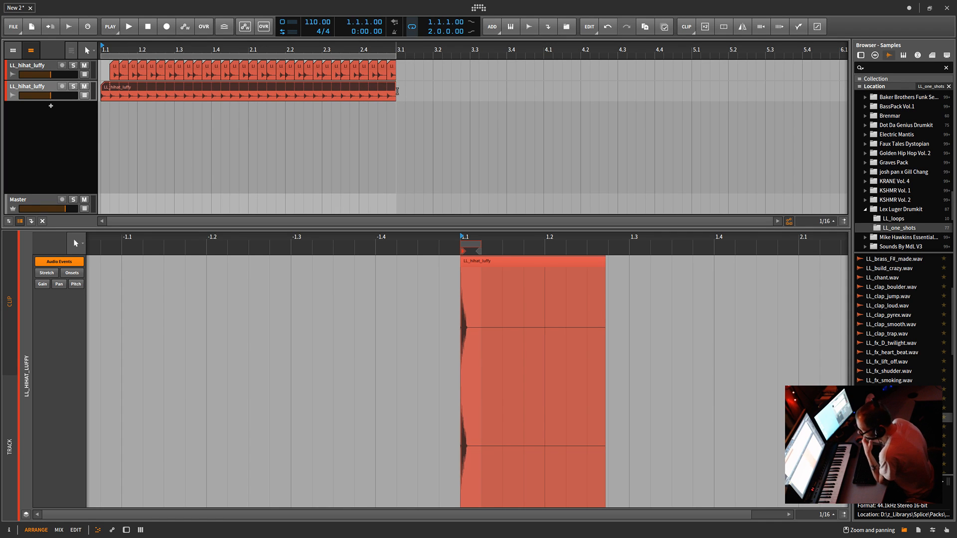
# - Shorten the looped hi-hat clip to one sixteenth and return it to 1.1 on the first track
pyautogui.moveTo(397, 101); pyautogui.dragTo(100, 126)
pyautogui.press('Delete')
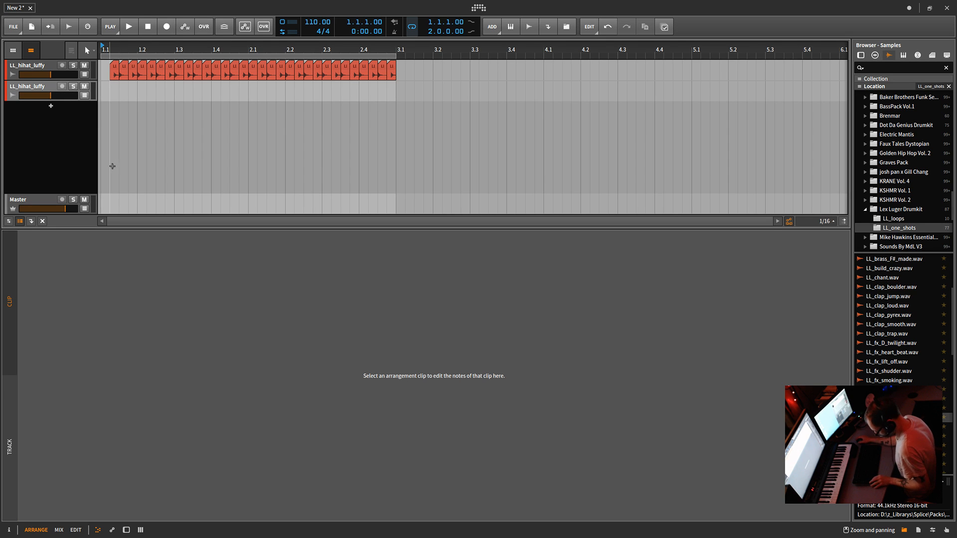
pyautogui.hotkey('ctrl', 'z')
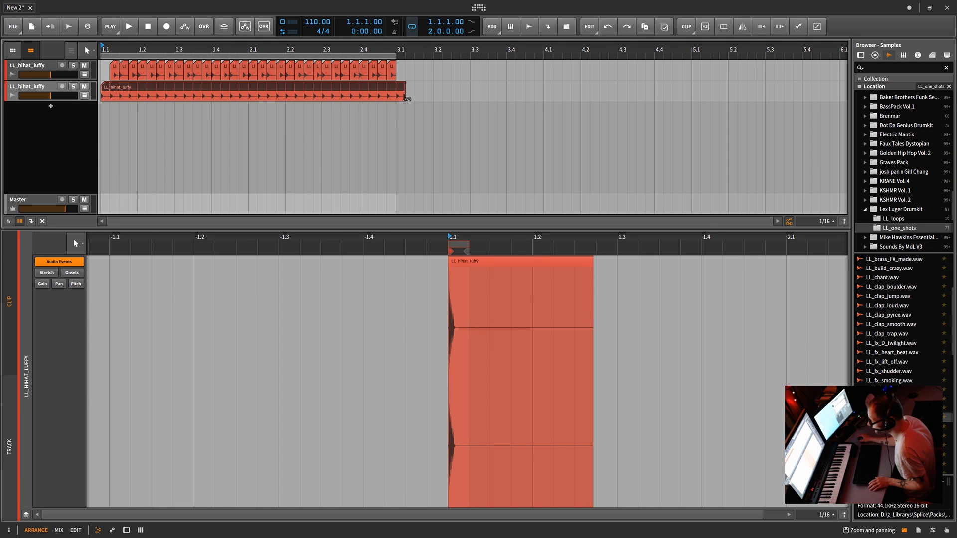
pyautogui.moveTo(405, 99); pyautogui.dragTo(105, 72)
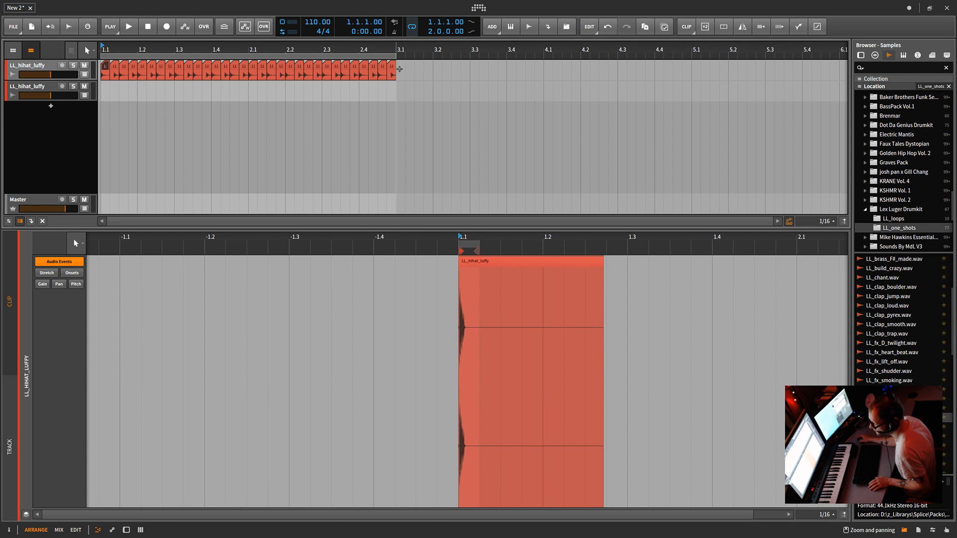
# - Consolidate all the separate hi-hat clips on the first track into one two-bar clip
pyautogui.moveTo(403, 60); pyautogui.dragTo(97, 115)
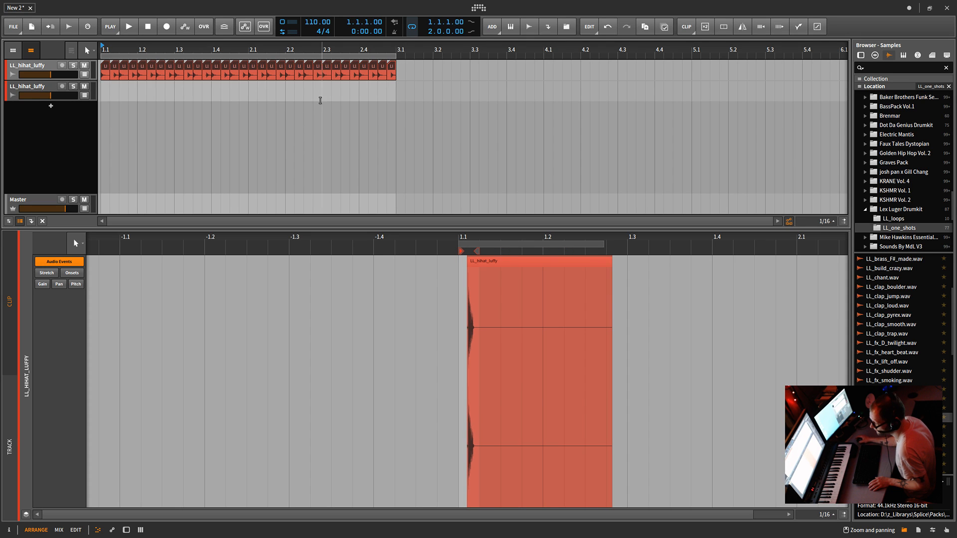
pyautogui.rightClick(327, 70)
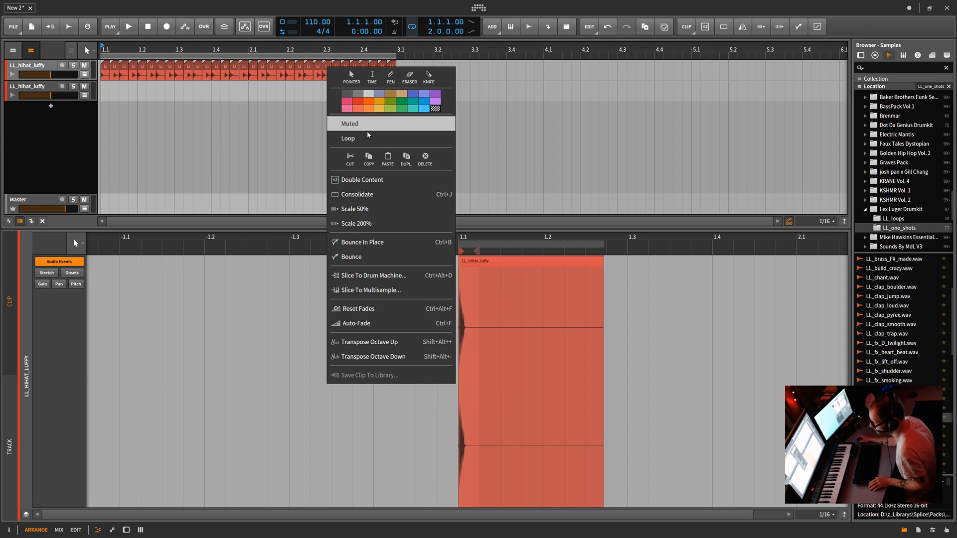
pyautogui.click(358, 195)
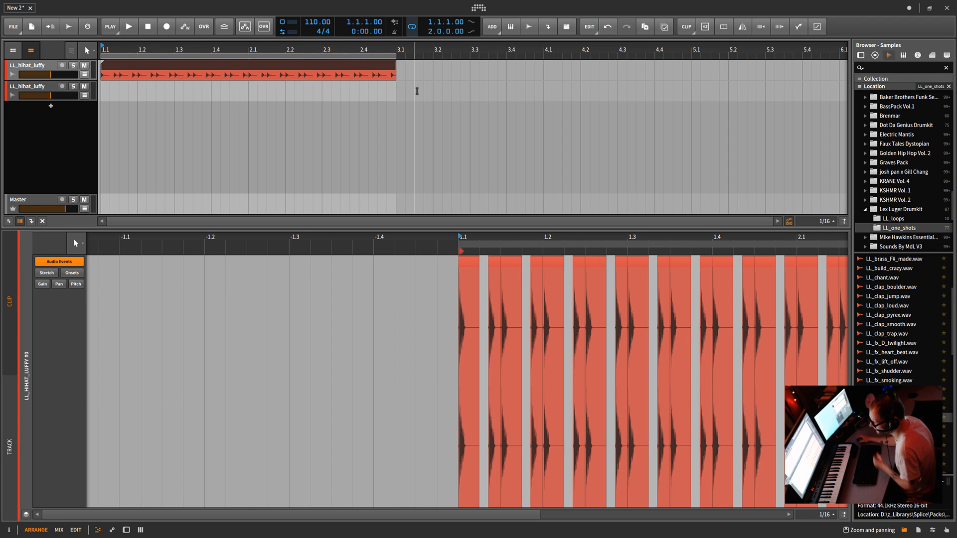
# - Try looping the consolidated hi-hat clip out to 5.1 and play it back
pyautogui.moveTo(395, 77); pyautogui.dragTo(691, 115)
pyautogui.press('space')
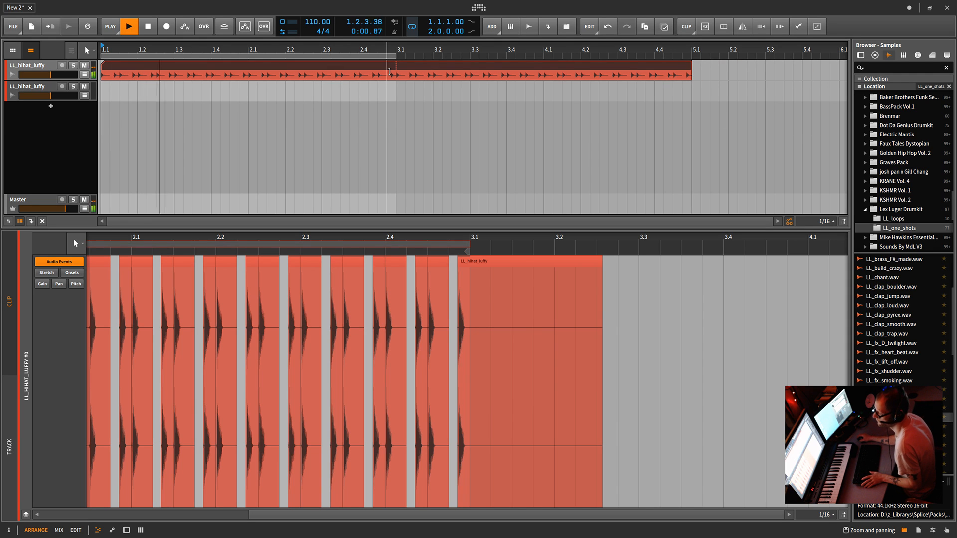
pyautogui.press('space')
# - Undo the loop extension, the consolidation and the second track, back to the row of separate hi-hat clips
pyautogui.hotkey('ctrl', 'z')
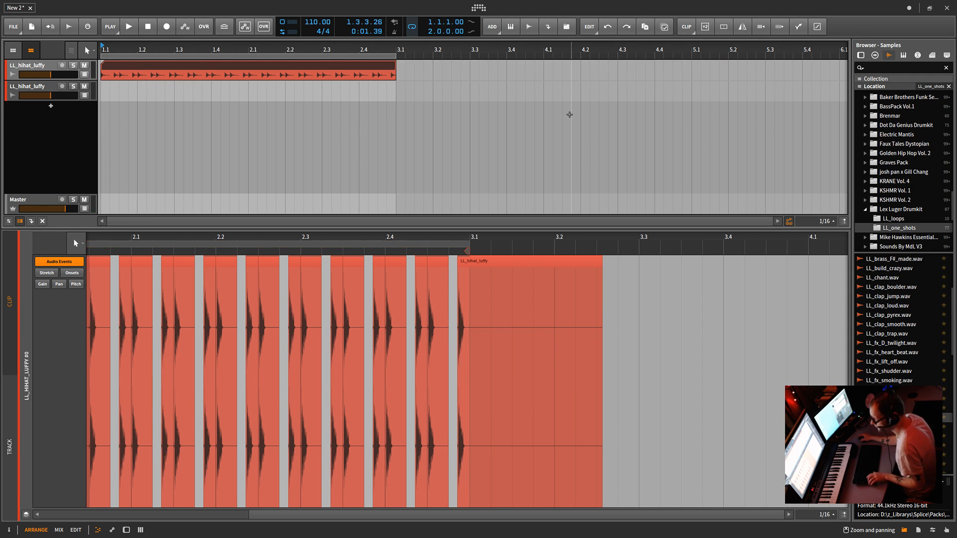
pyautogui.hotkey('ctrl', 'z')
pyautogui.hotkey('ctrl', 'z')
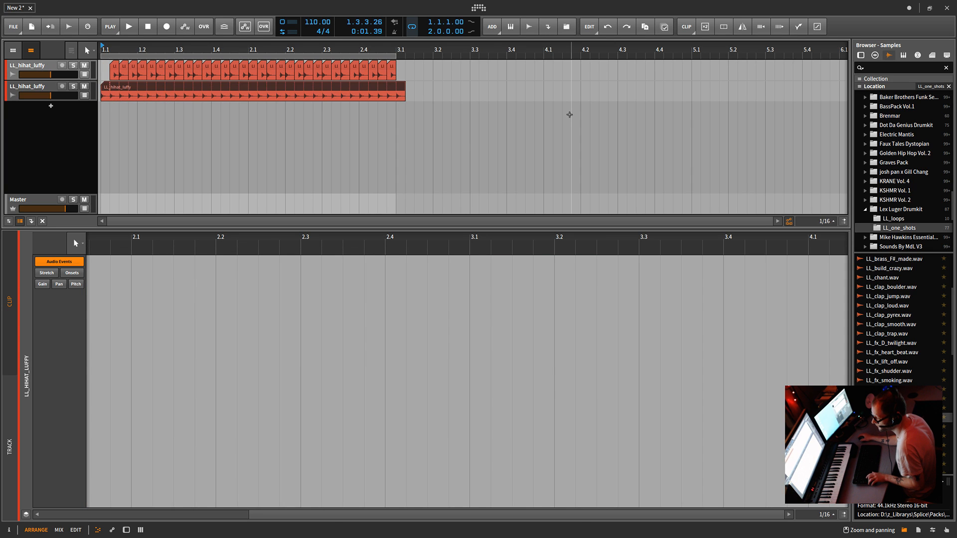
pyautogui.hotkey('ctrl', 'z')
pyautogui.hotkey('ctrl', 'z')
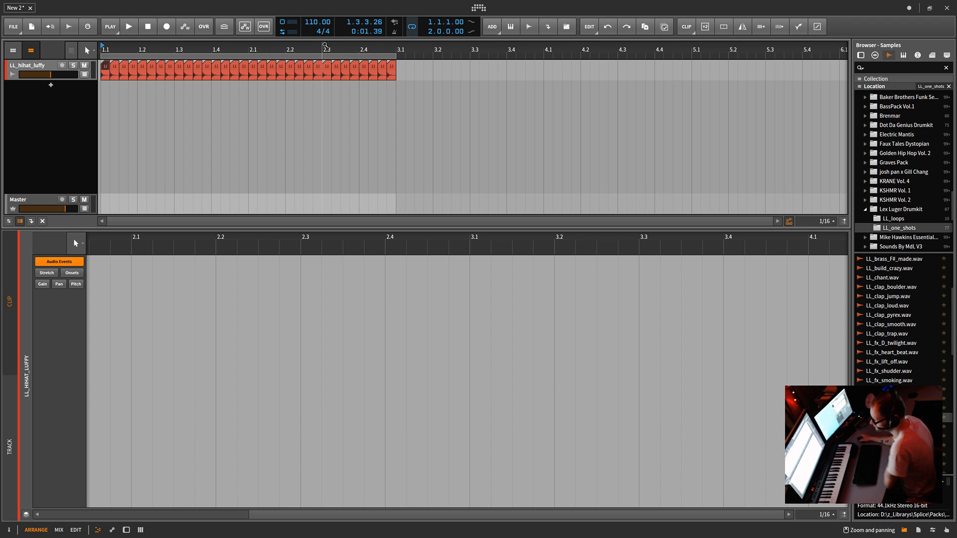
# - Set the arranger grid to a fixed straight 1/32
pyautogui.moveTo(323, 49); pyautogui.dragTo(323, 37)
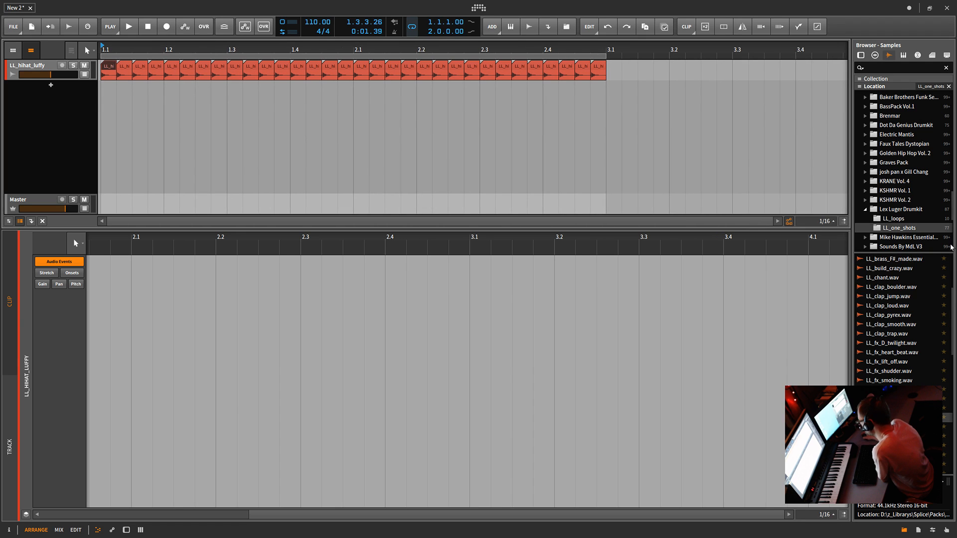
pyautogui.click(835, 223)
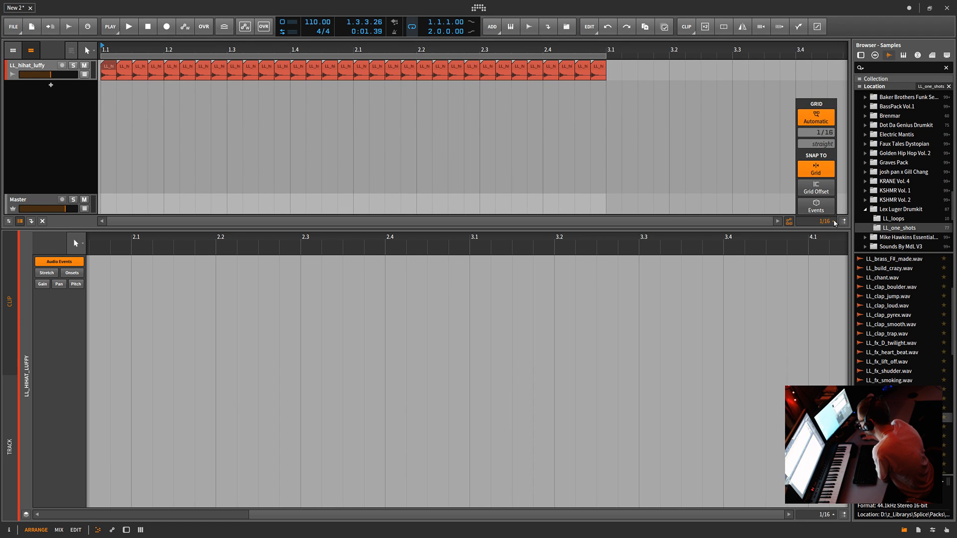
pyautogui.click(826, 133)
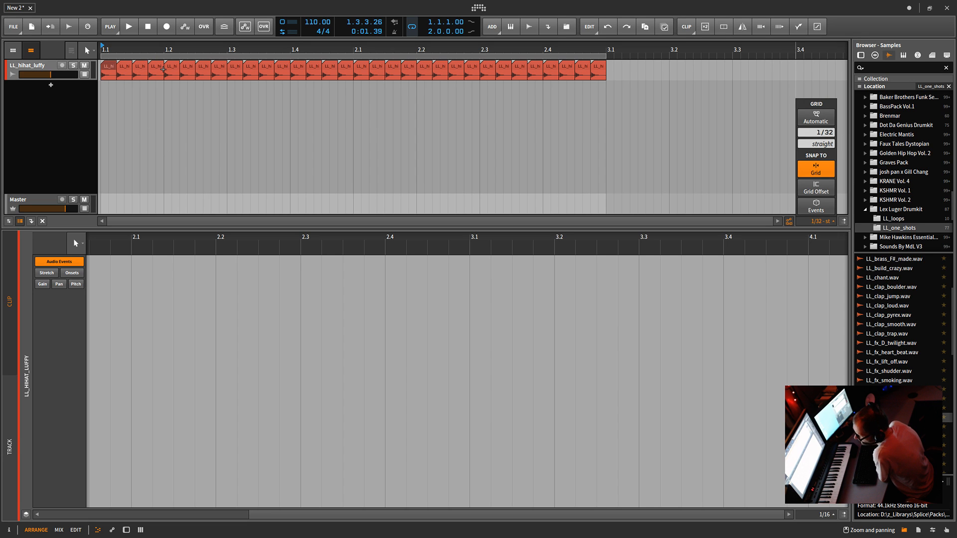
pyautogui.click(350, 96)
# - Shorten all the hi-hat clips together to a 1/32 length
pyautogui.moveTo(610, 60); pyautogui.dragTo(111, 114)
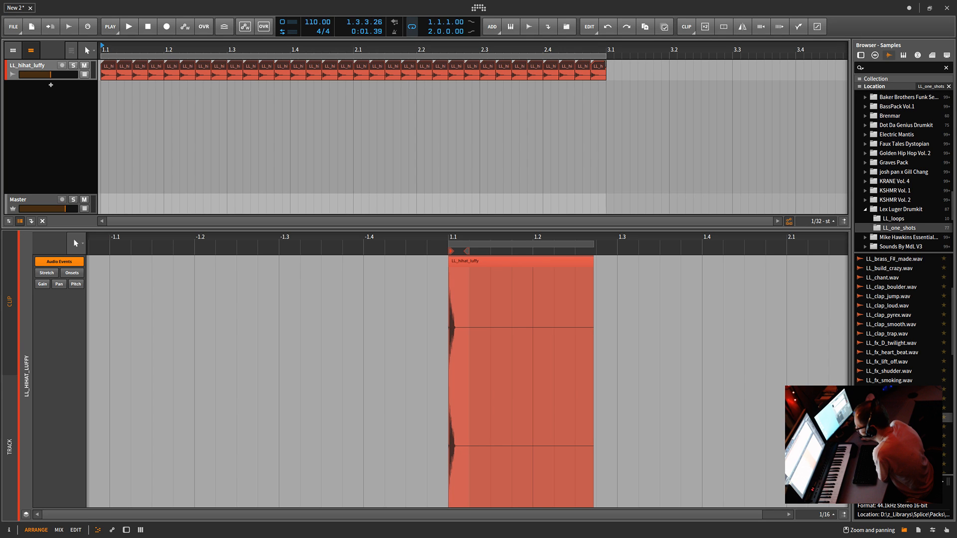
pyautogui.moveTo(605, 70); pyautogui.dragTo(598, 70)
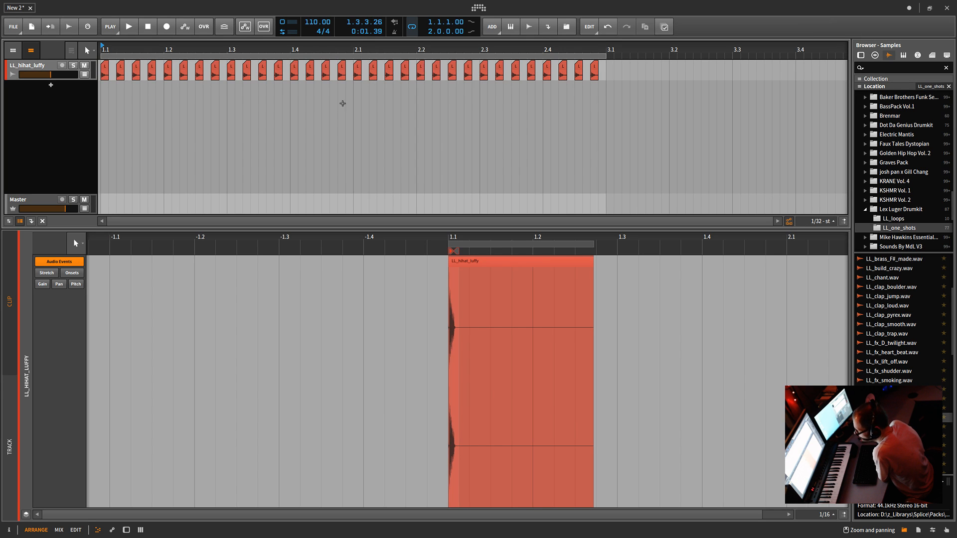
pyautogui.click(111, 66)
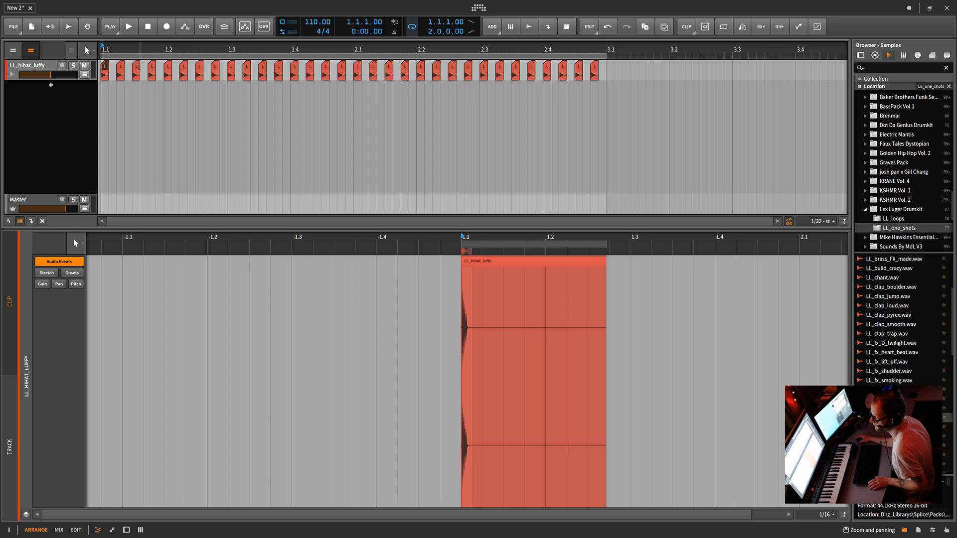
# - Add 1/32 hits by copying the clips at 1.1.3 and 1.2.3 one grid step later, and start playback
pyautogui.moveTo(138, 69); pyautogui.dragTo(145, 69)
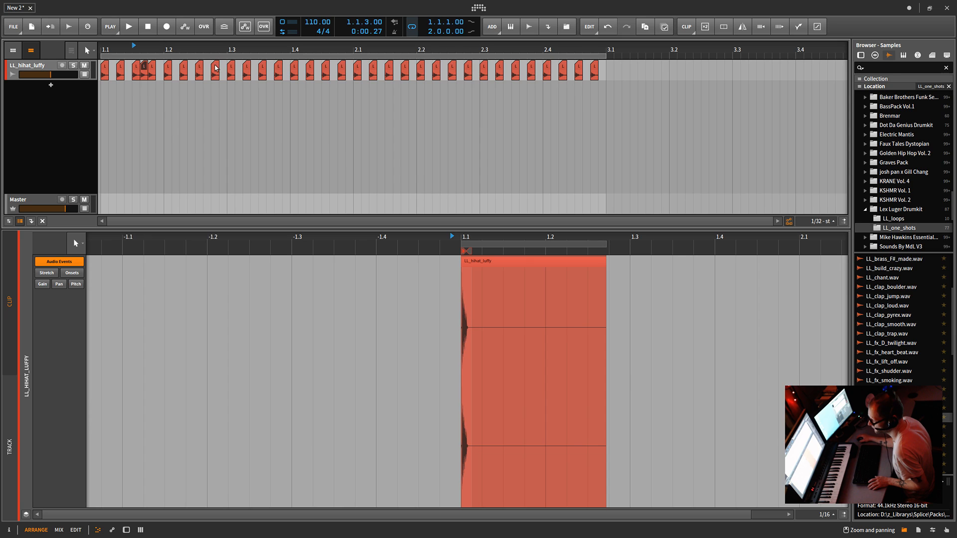
pyautogui.moveTo(200, 66); pyautogui.dragTo(205, 67)
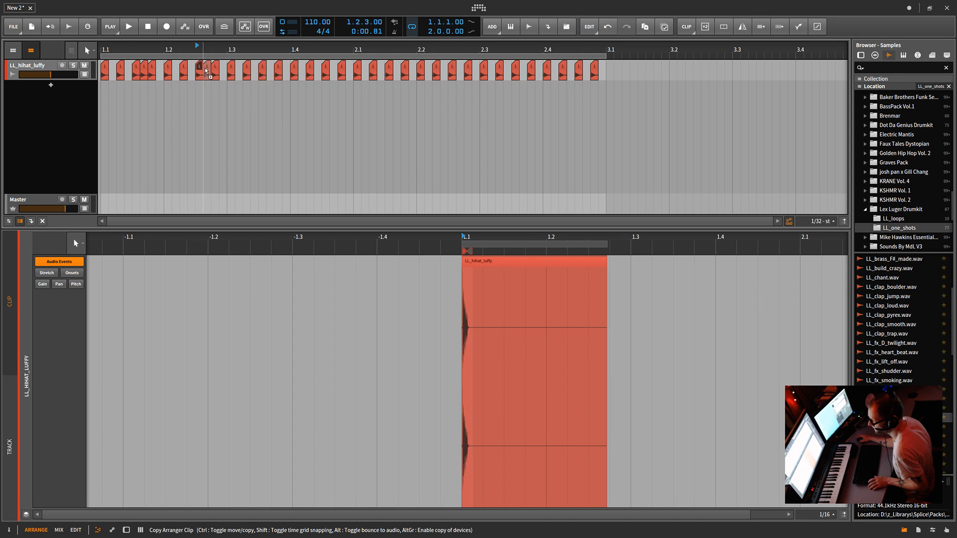
pyautogui.press('space')
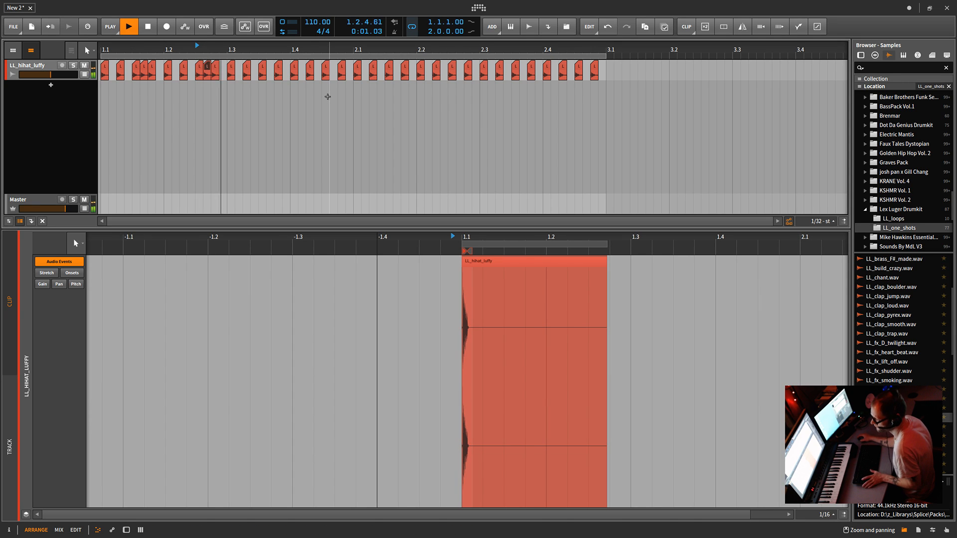
# - Fill the gaps after the hi-hat clips at 2.1.1 and 2.1.2 with 1/32 copies during playback
pyautogui.click(364, 73)
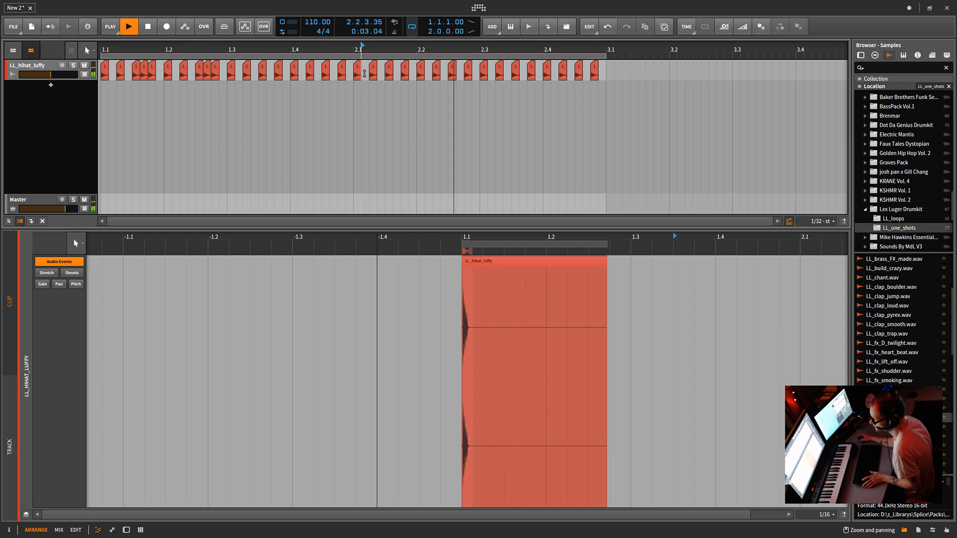
pyautogui.click(358, 66)
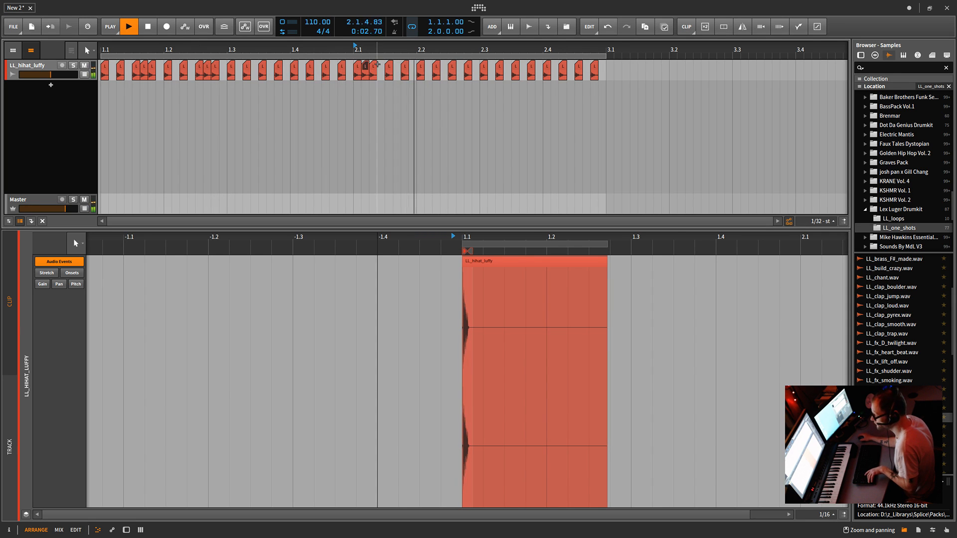
pyautogui.click(376, 67)
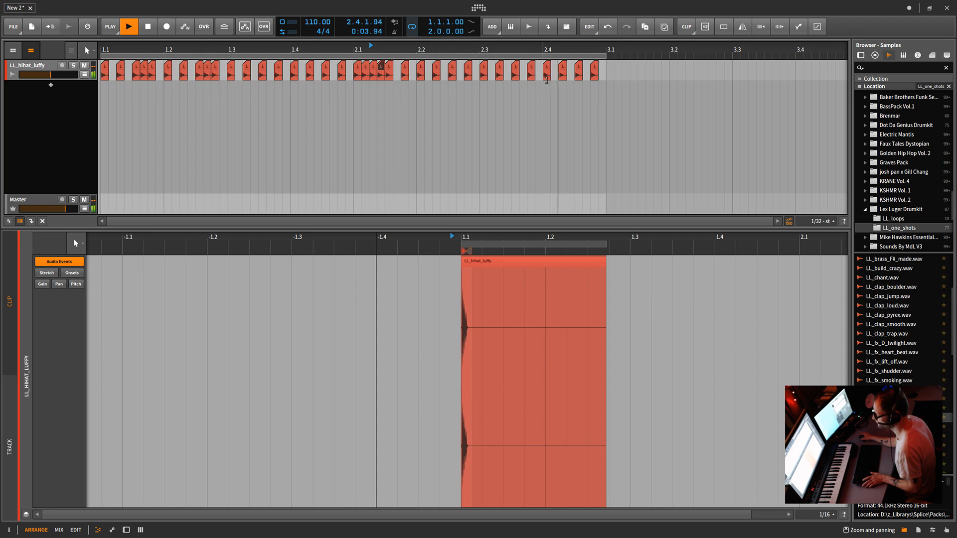
# - Copy the hi-hat clips at 2.4.1 and 2.4.3 one 1/32 step later and stop playback
pyautogui.moveTo(547, 75); pyautogui.dragTo(557, 73)
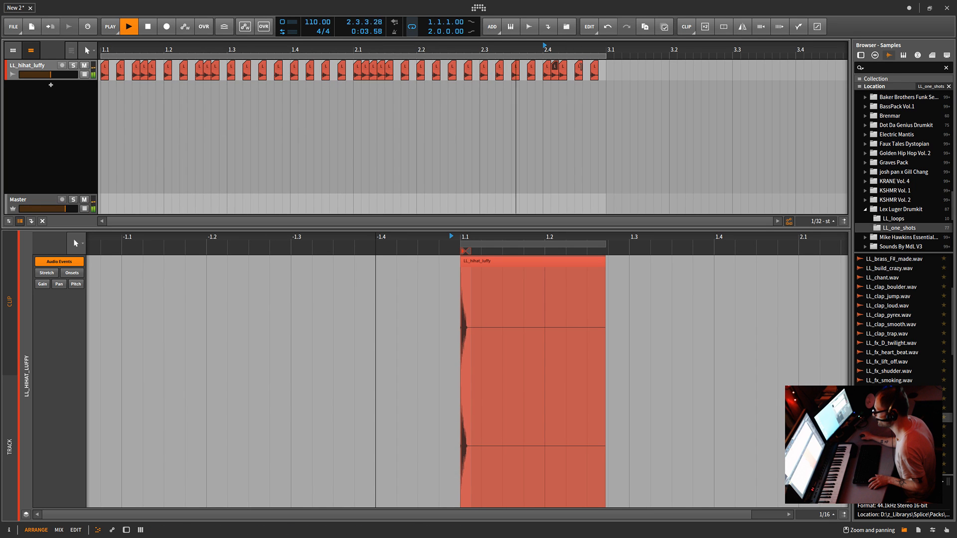
pyautogui.moveTo(580, 73); pyautogui.dragTo(588, 74)
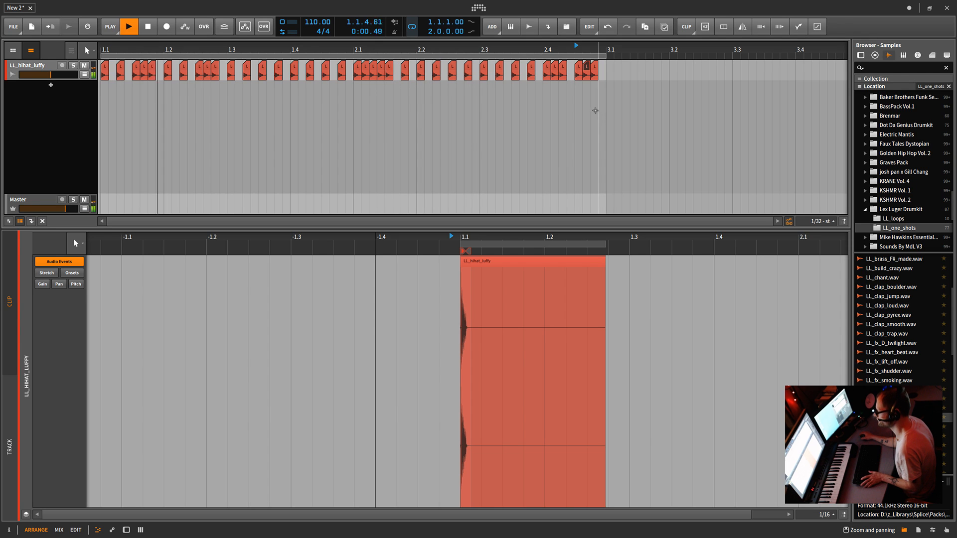
pyautogui.press('space')
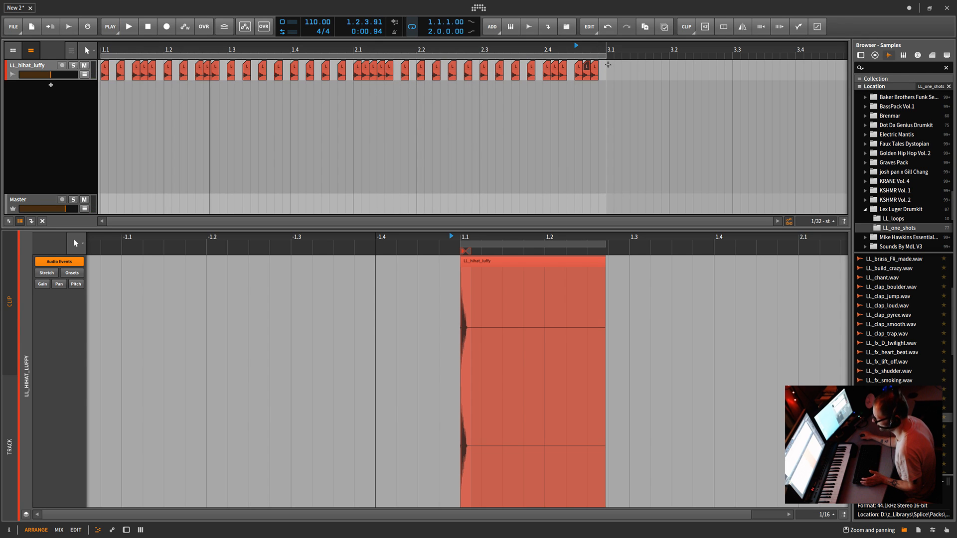
# - Quantize all the hi-hat clips to a custom straight 1/16 grid with 0 % shuffle, 24 % humanize and 100 % start amount
pyautogui.moveTo(609, 65); pyautogui.dragTo(95, 133)
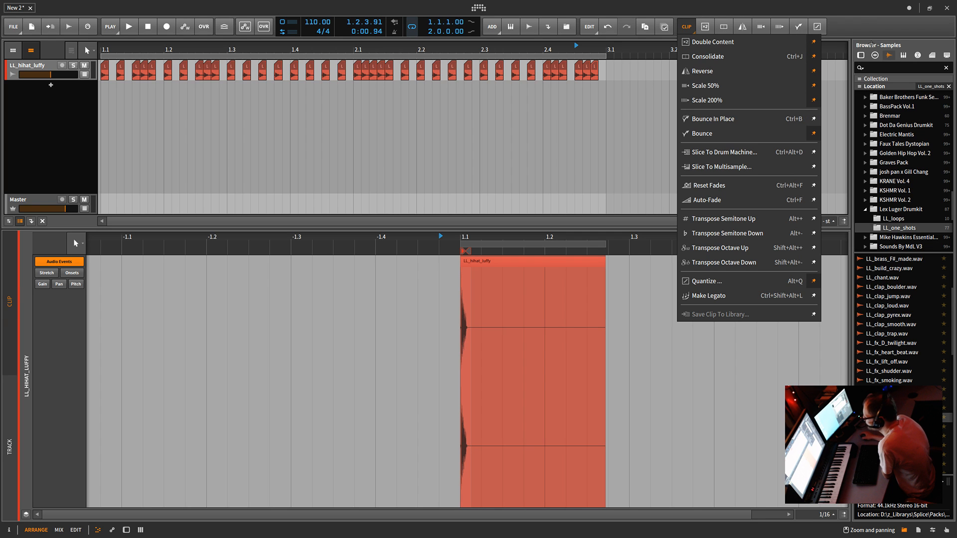
pyautogui.click(806, 31)
pyautogui.click(818, 28)
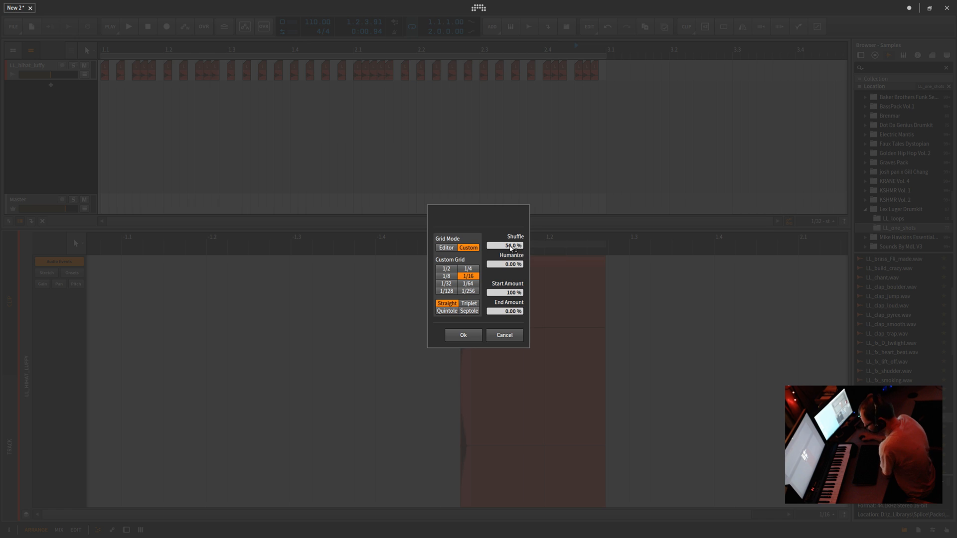
pyautogui.moveTo(514, 268); pyautogui.dragTo(514, 256)
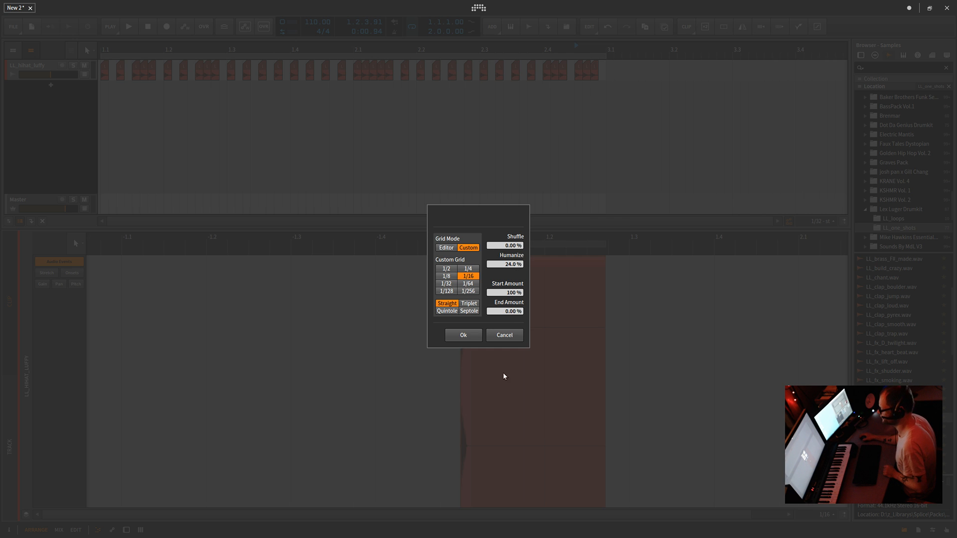
pyautogui.click(473, 337)
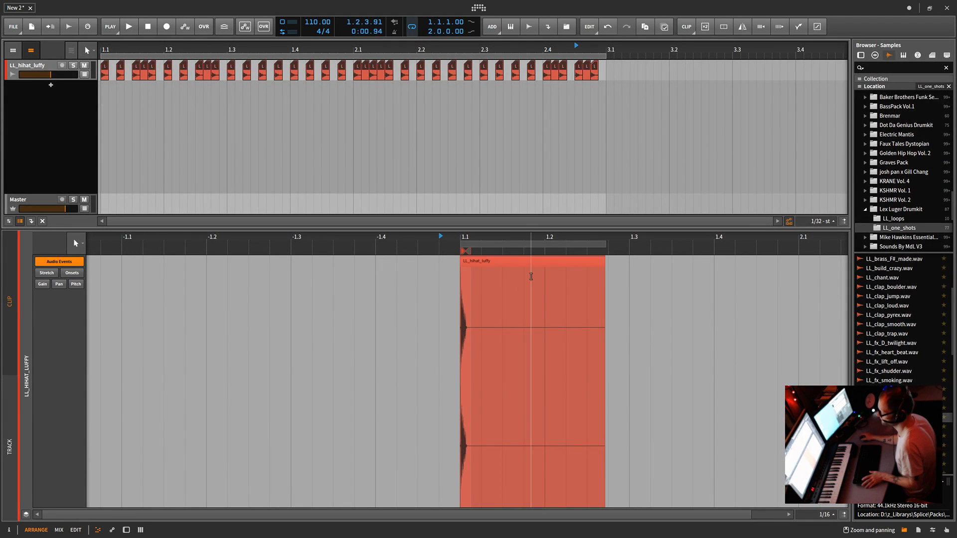
# - Play back the humanized hi-hat clips and undo the quantization
pyautogui.press('space')
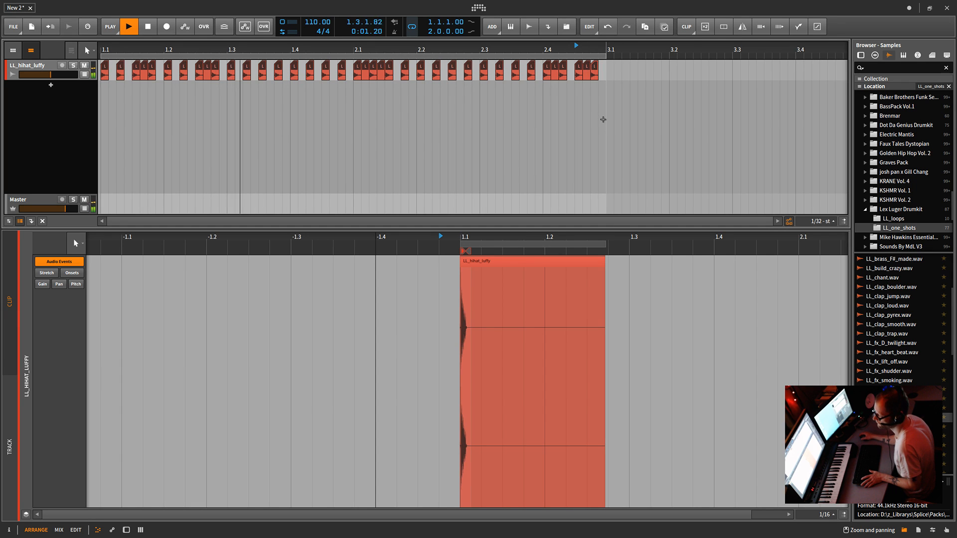
pyautogui.press('space')
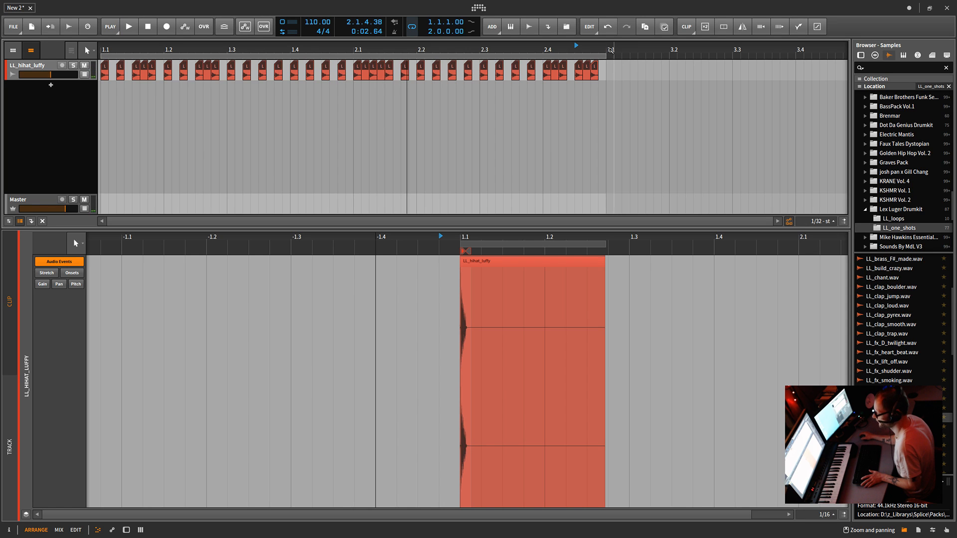
pyautogui.hotkey('ctrl', 'z')
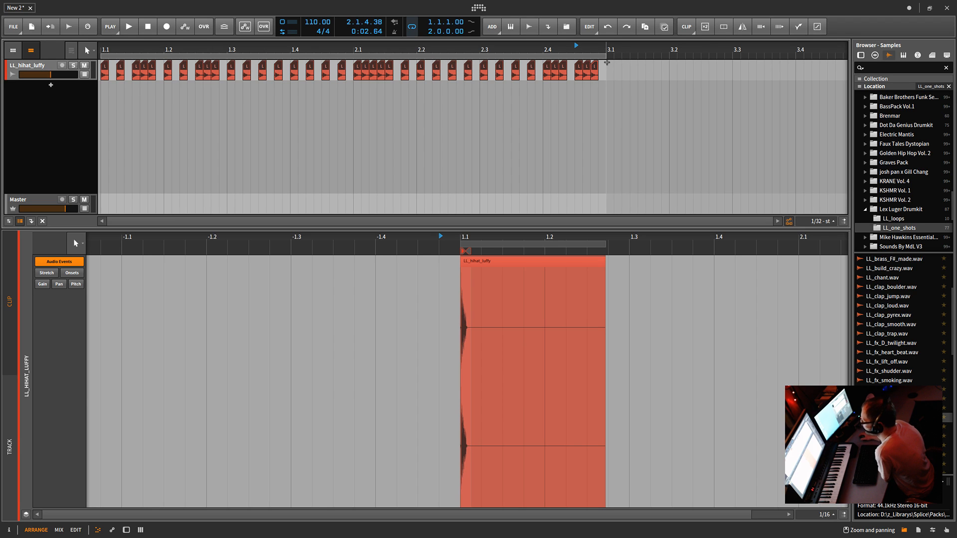
pyautogui.moveTo(607, 62); pyautogui.dragTo(98, 147)
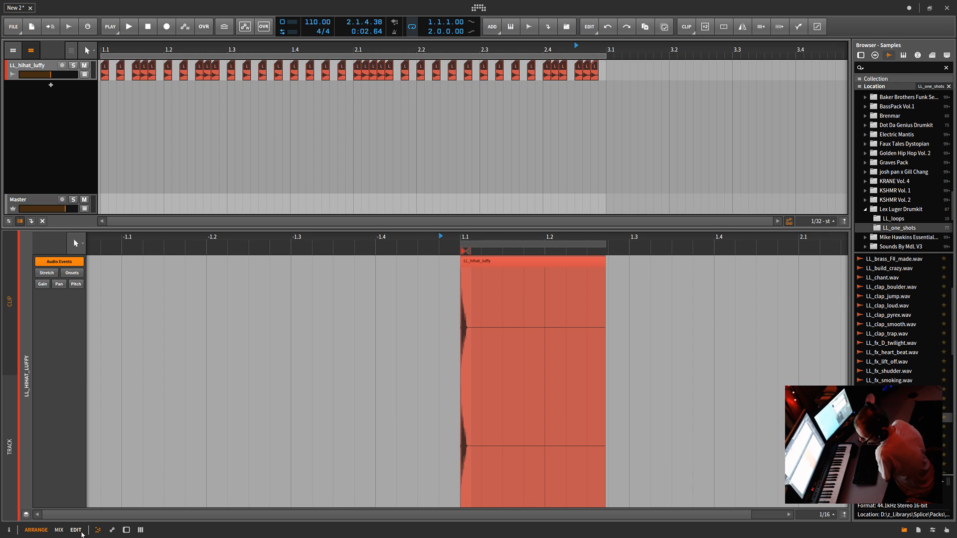
pyautogui.click(113, 530)
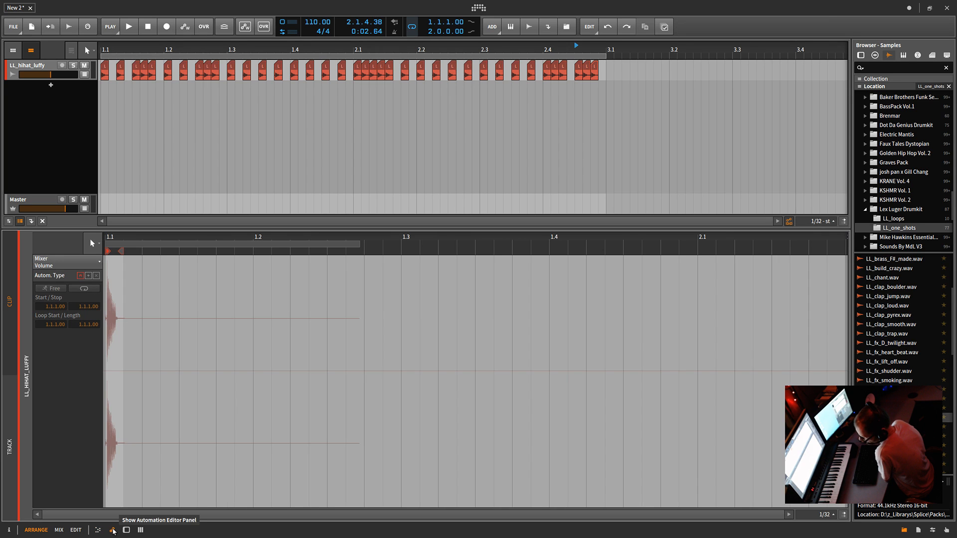
pyautogui.click(127, 531)
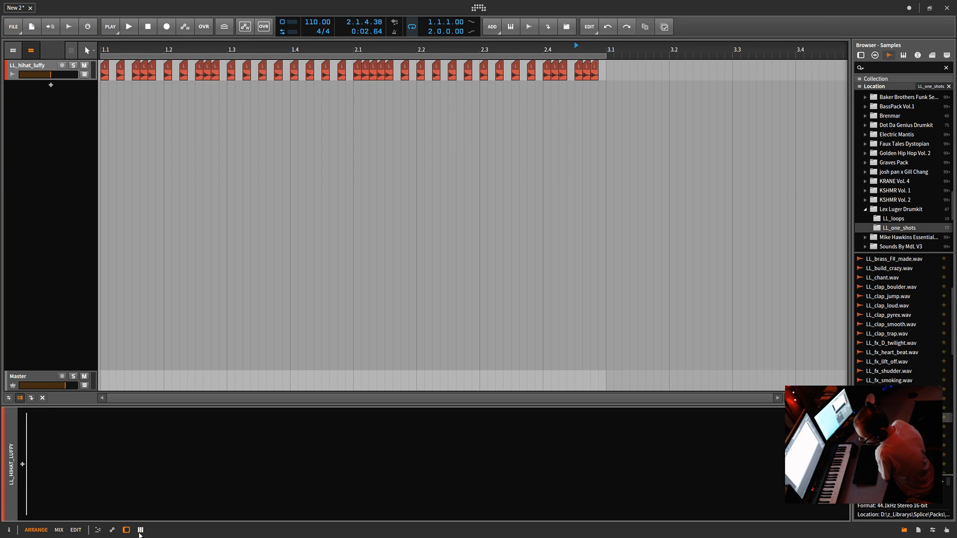
pyautogui.click(140, 531)
pyautogui.click(99, 531)
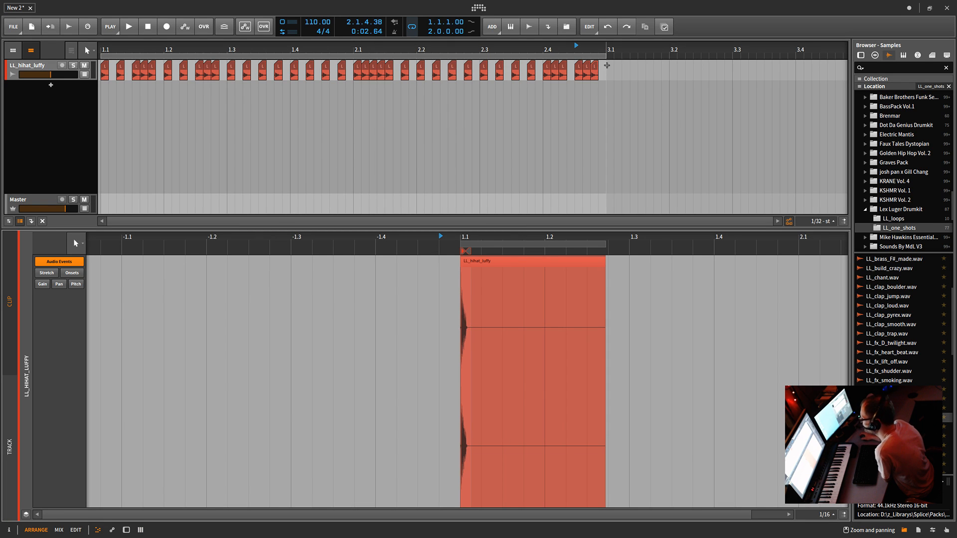
# - Show the inspector for all the hi-hat clips, randomize their gain with the histogram's Chaos setting, and start playback
pyautogui.moveTo(607, 66); pyautogui.dragTo(97, 132)
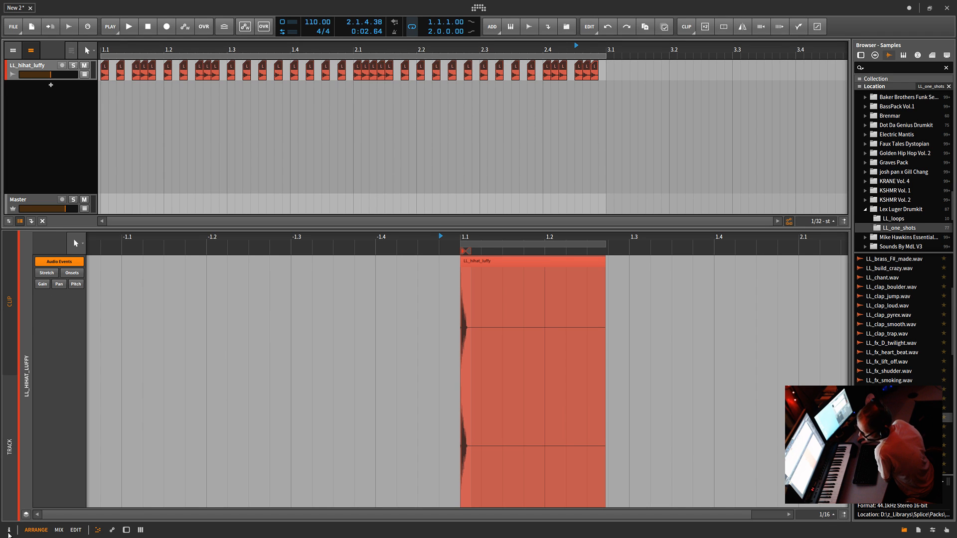
pyautogui.click(9, 531)
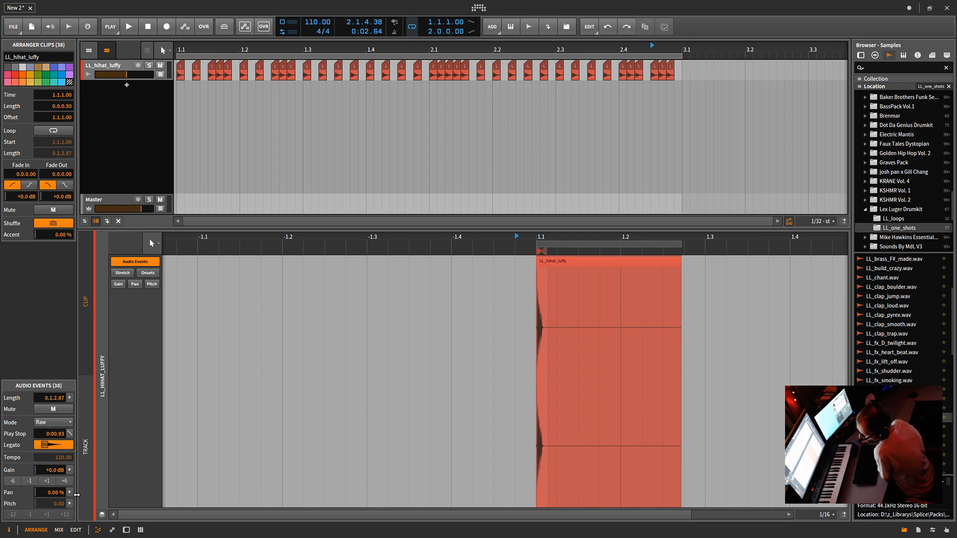
pyautogui.click(70, 471)
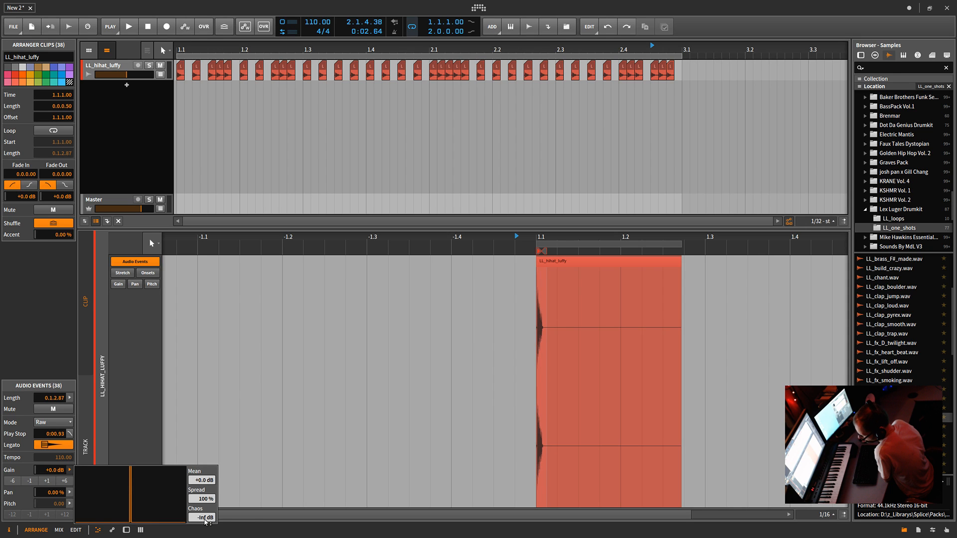
pyautogui.moveTo(206, 518)
pyautogui.mouseDown()
pyautogui.moveTo(204, 486)
pyautogui.moveTo(205, 500)
pyautogui.mouseUp()
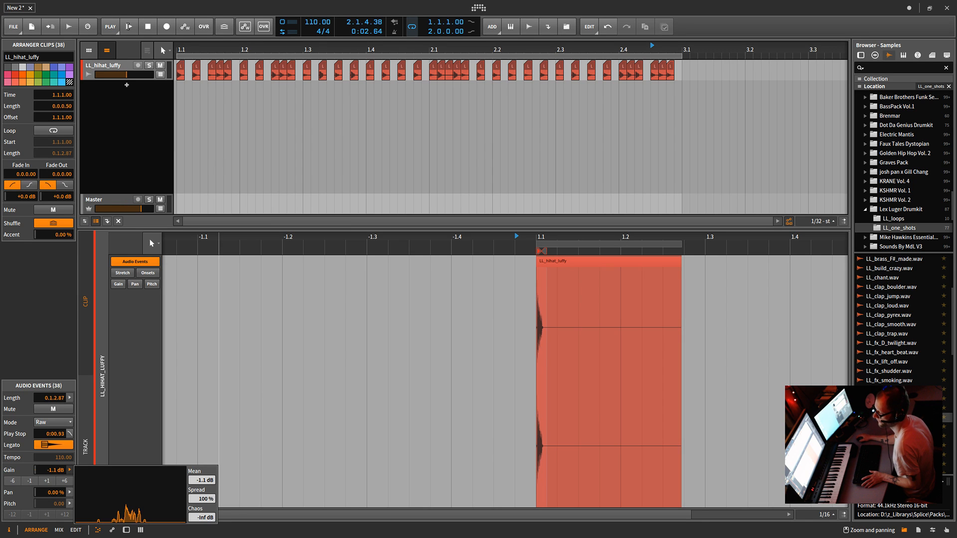
pyautogui.click(128, 28)
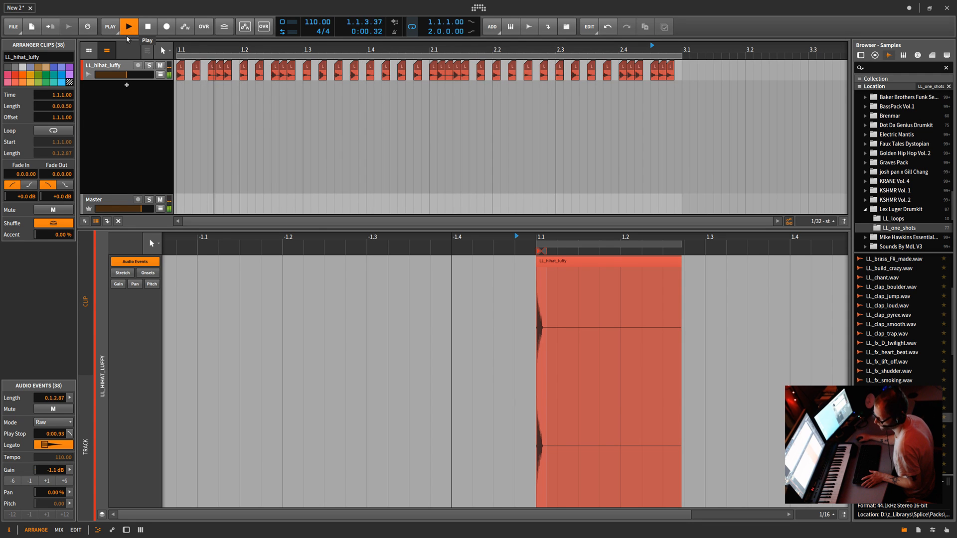
# - Even out the gain of the hi-hat clips by lowering the mean to -inf dB and raising it to -0.2 dB
pyautogui.click(70, 471)
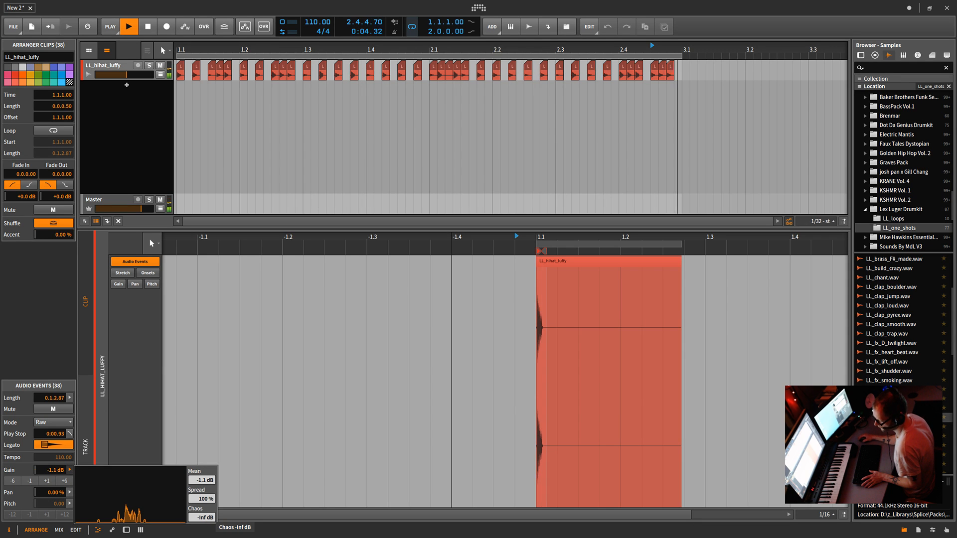
pyautogui.moveTo(202, 518)
pyautogui.mouseDown()
pyautogui.moveTo(202, 486)
pyautogui.moveTo(201, 519)
pyautogui.mouseUp()
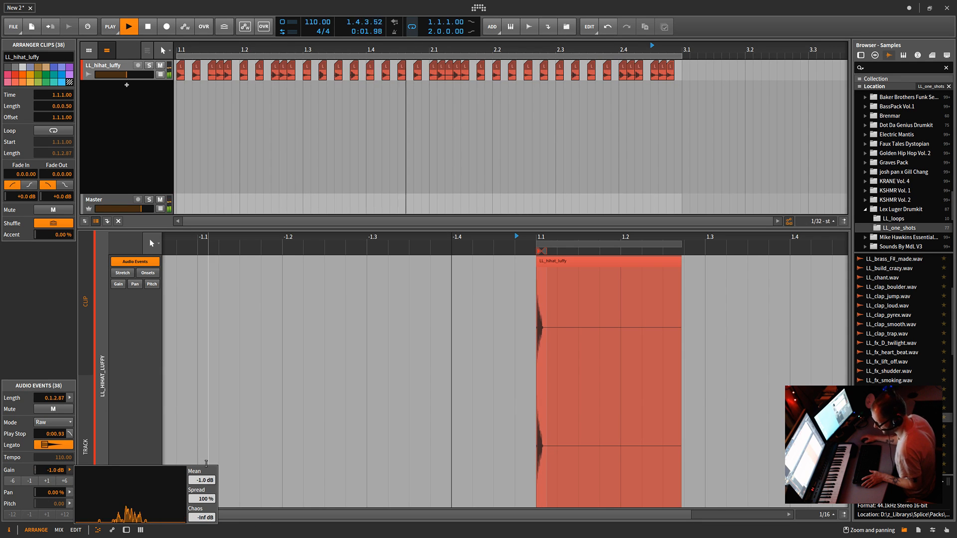
pyautogui.moveTo(206, 480)
pyautogui.mouseDown()
pyautogui.moveTo(206, 496)
pyautogui.moveTo(206, 484)
pyautogui.mouseUp()
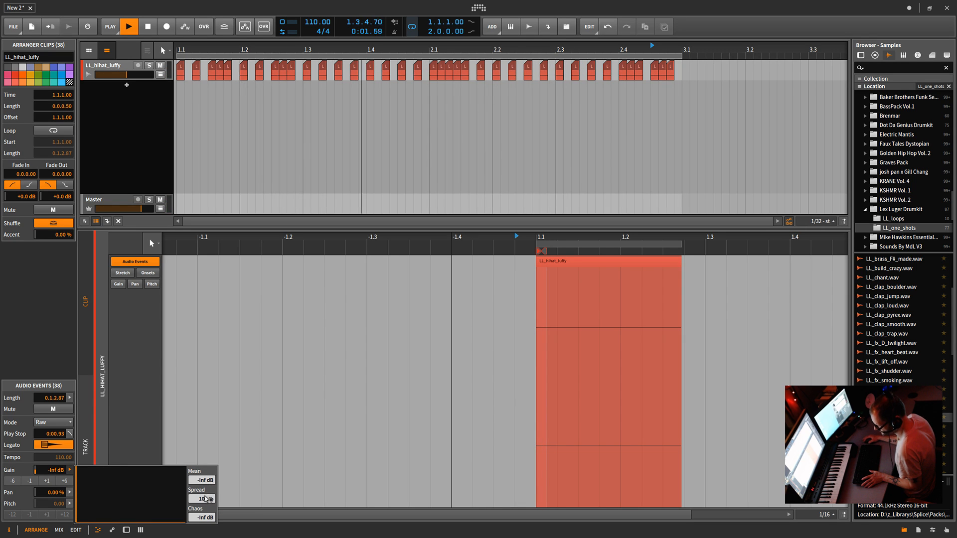
pyautogui.moveTo(204, 483)
pyautogui.mouseDown()
pyautogui.moveTo(204, 464)
pyautogui.moveTo(204, 478)
pyautogui.mouseUp()
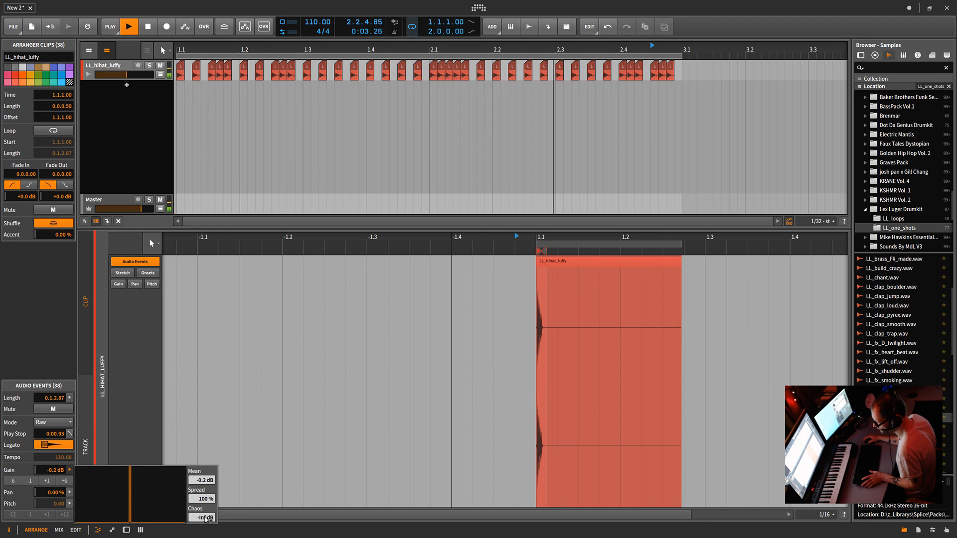
# - Scatter the hi-hat clips' gain with Chaos again and raise the mean gain to +6.7 dB during playback
pyautogui.moveTo(205, 518); pyautogui.dragTo(207, 529)
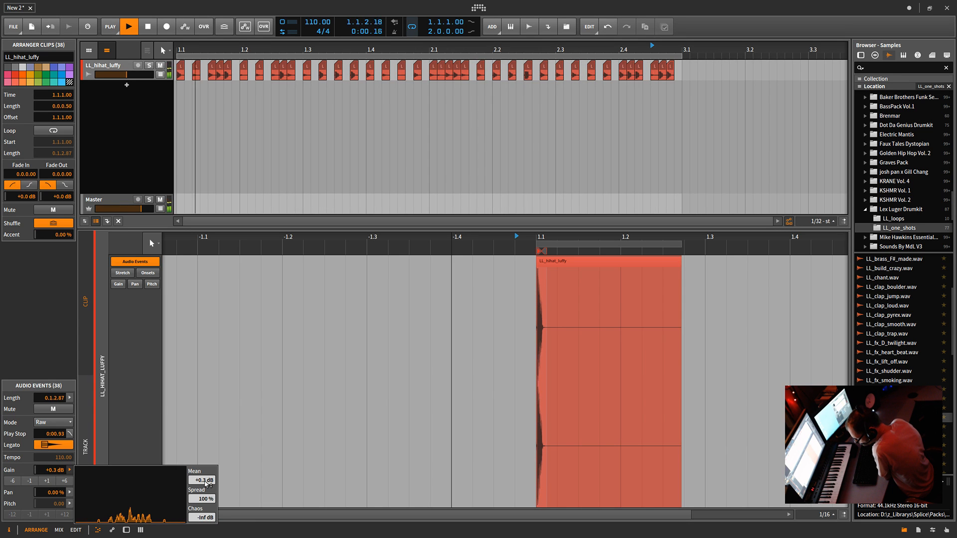
pyautogui.moveTo(206, 481)
pyautogui.mouseDown()
pyautogui.moveTo(205, 529)
pyautogui.moveTo(205, 453)
pyautogui.moveTo(206, 496)
pyautogui.moveTo(206, 467)
pyautogui.mouseUp()
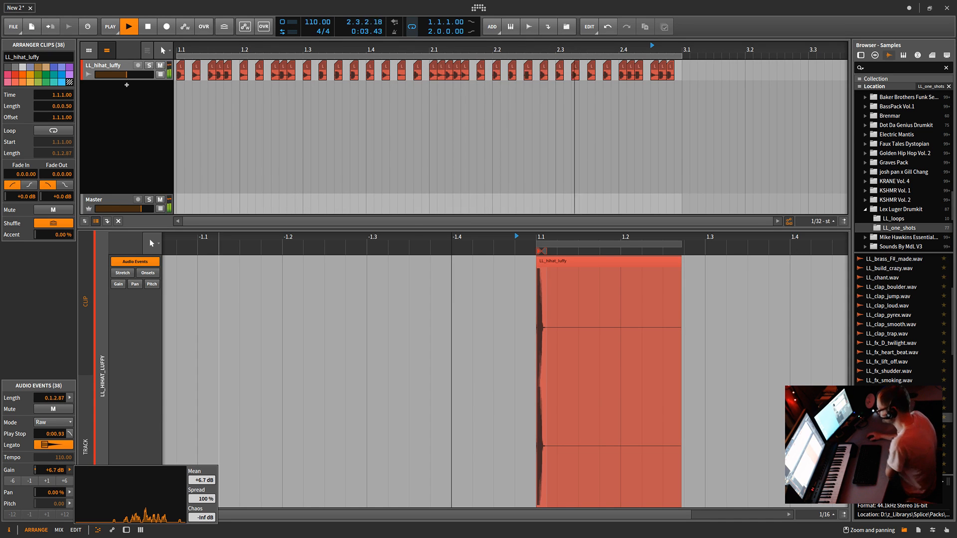
pyautogui.click(798, 252)
# - Undo the latest gain randomization and mean gain increase on the hi-hat clips
pyautogui.scroll(3, 900, 399)
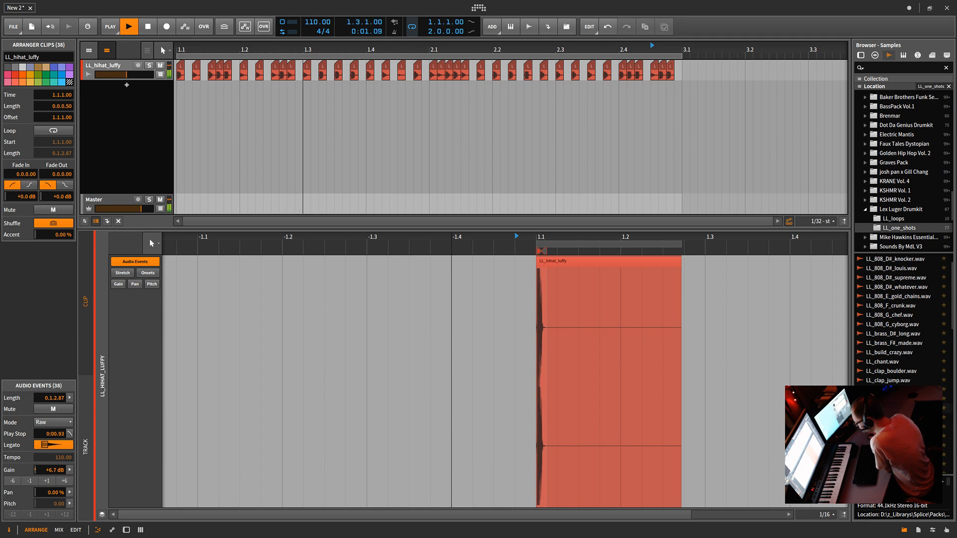
pyautogui.scroll(-5, 900, 399)
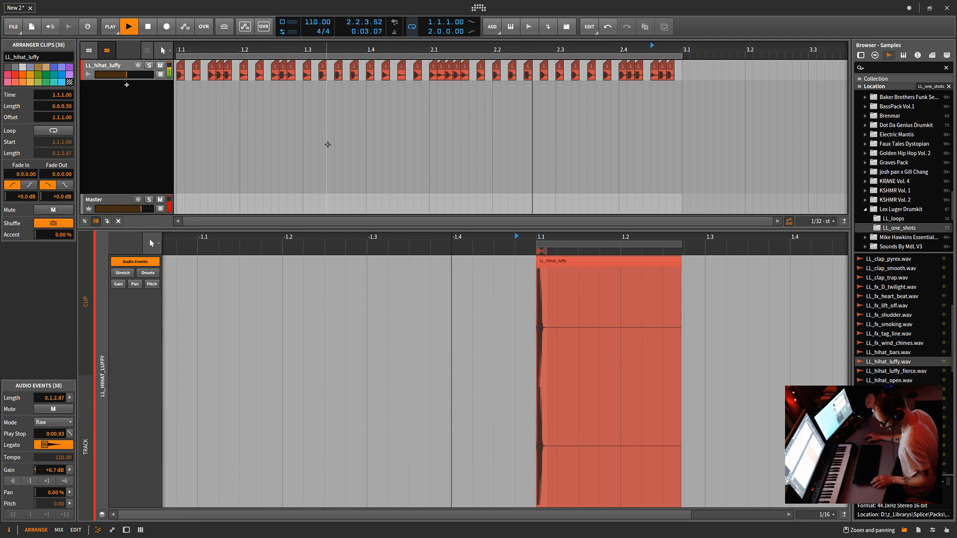
pyautogui.hotkey('ctrl', 'z')
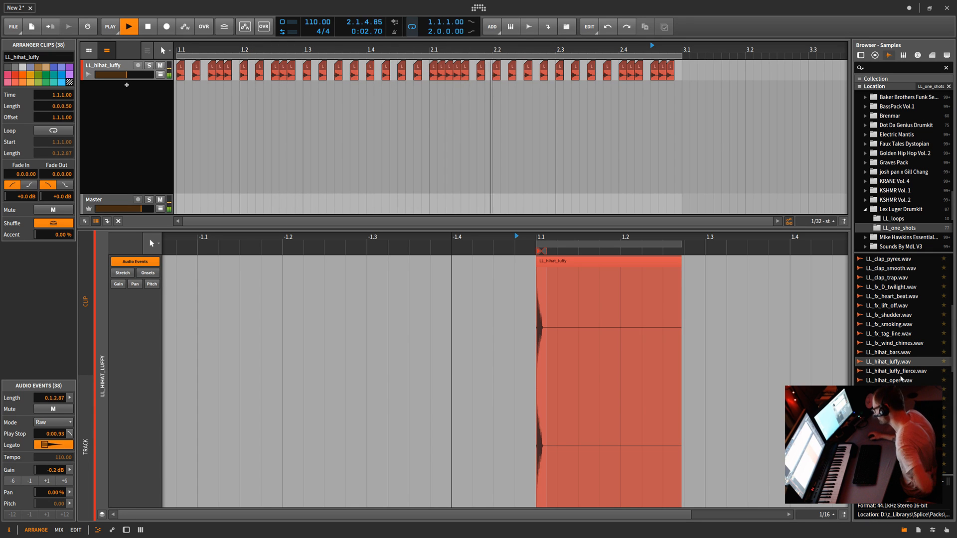
# - Browse the LL_one_shots samples and audition LL_kick_dolphin.wav and LL_kick_famous.wav over the hi-hats
pyautogui.scroll(5, 897, 371)
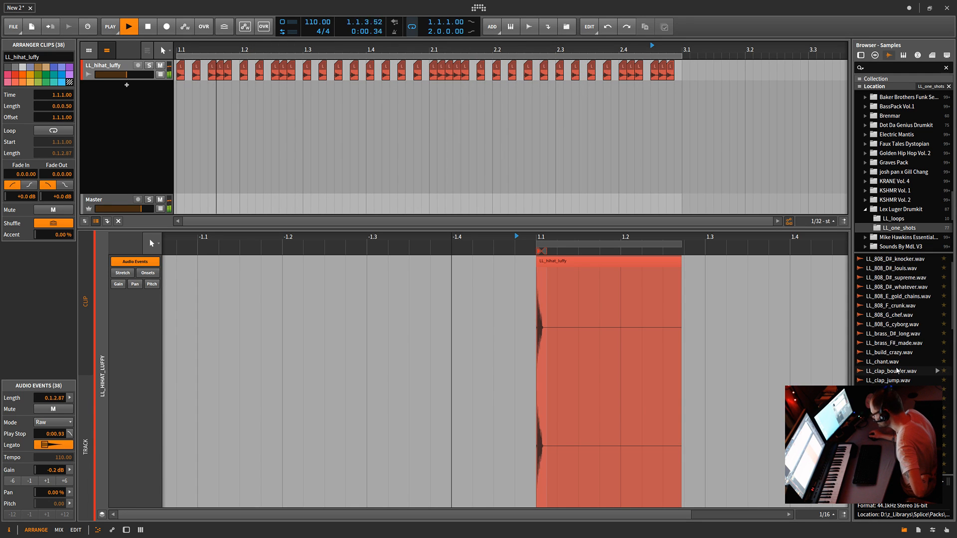
pyautogui.scroll(-4, 898, 371)
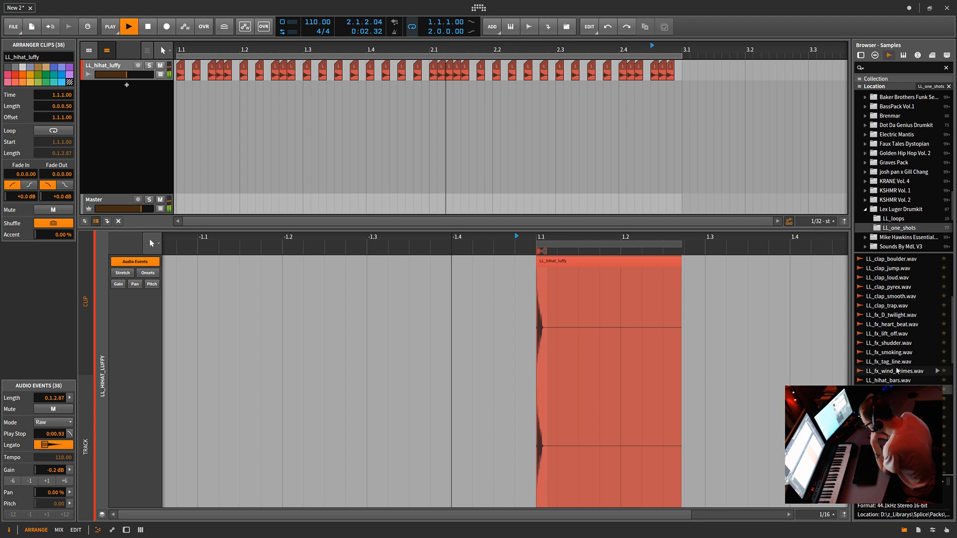
pyautogui.scroll(-6, 898, 371)
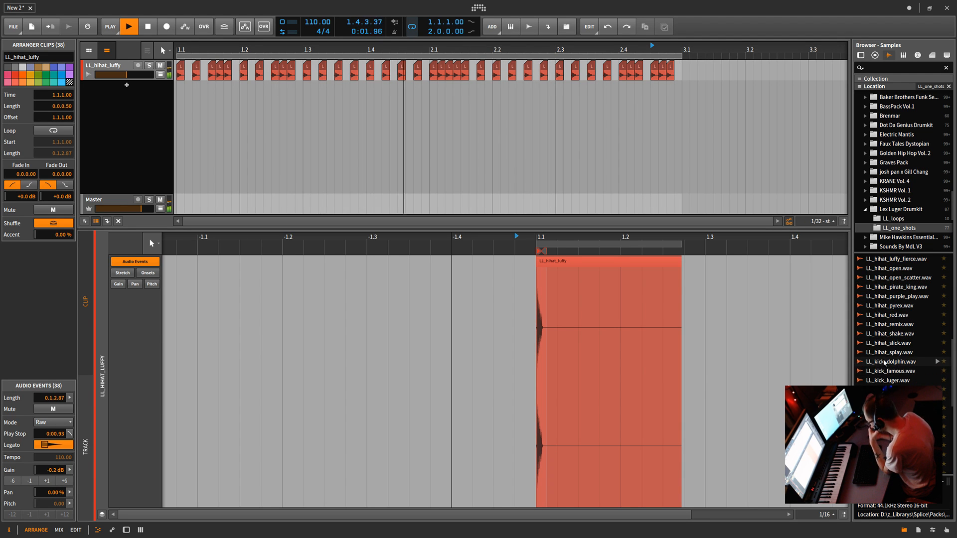
pyautogui.click(885, 363)
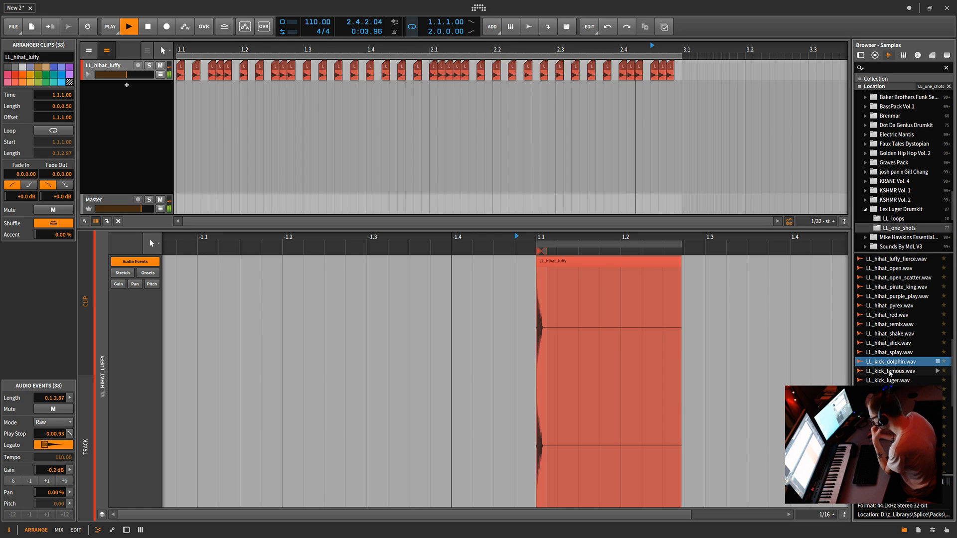
pyautogui.click(889, 373)
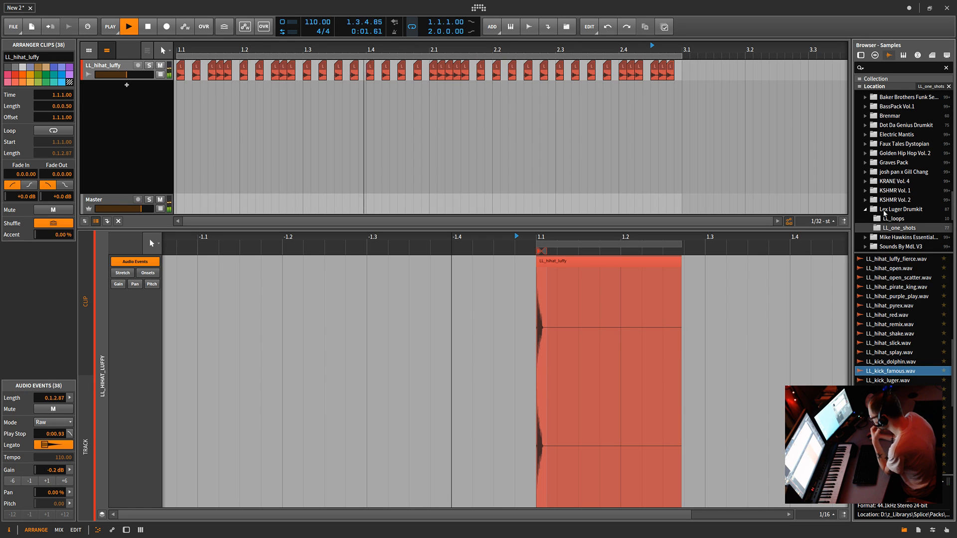
# - Audition LL_kick_luger.wav, place it on a new track at 1.1.1, and shorten the clip to 0.0.2.00
pyautogui.click(893, 381)
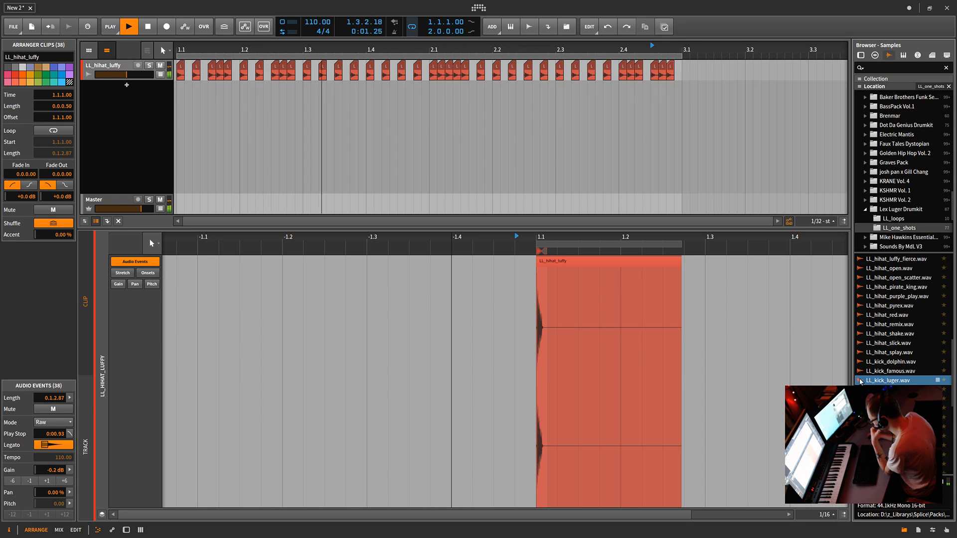
pyautogui.moveTo(860, 382); pyautogui.dragTo(178, 103)
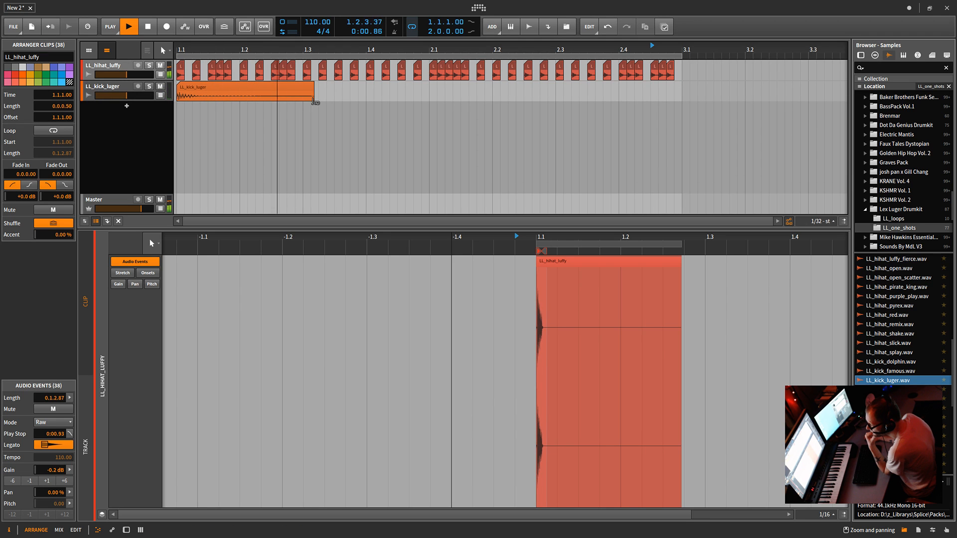
pyautogui.moveTo(315, 102)
pyautogui.mouseDown()
pyautogui.moveTo(215, 97)
pyautogui.moveTo(198, 88)
pyautogui.moveTo(207, 87)
pyautogui.mouseUp()
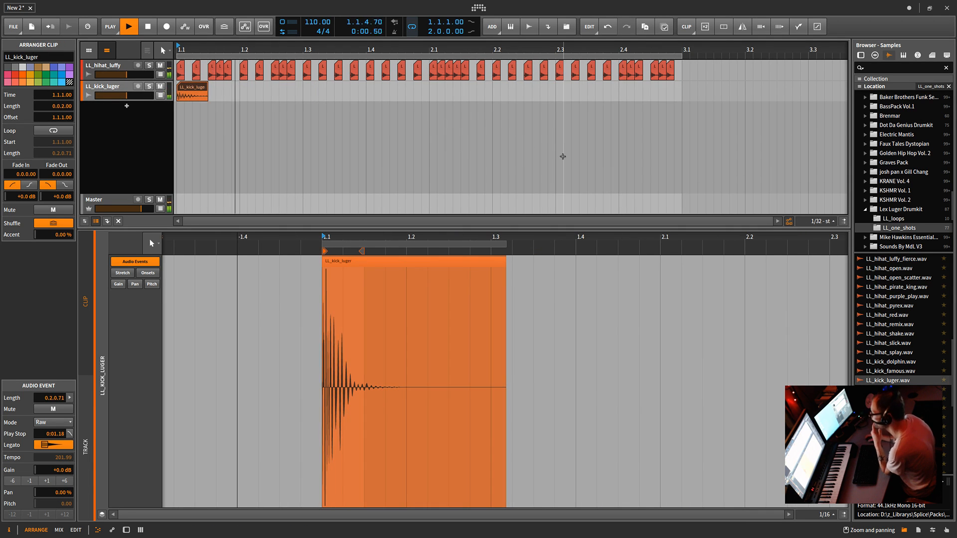
# - With a 1/8 arranger grid, copy the kick clip to beats 1.2, 1.3 and 1.4, remove the stray extra copy, and stop playback
pyautogui.click(827, 221)
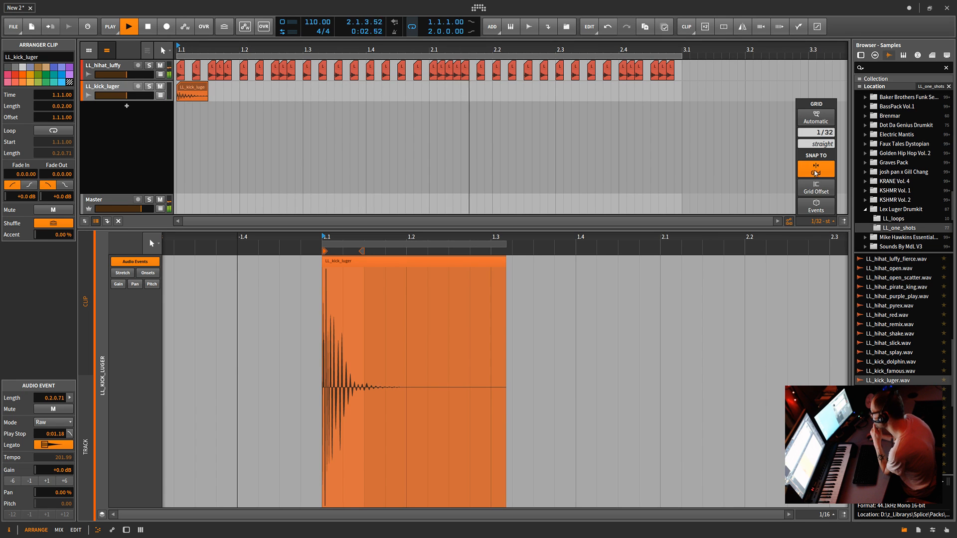
pyautogui.moveTo(816, 134); pyautogui.dragTo(816, 122)
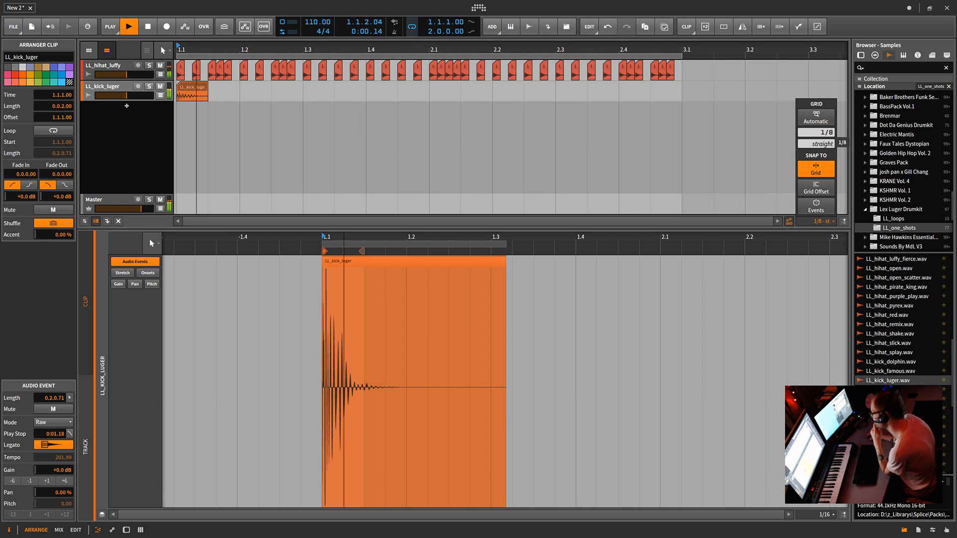
pyautogui.click(187, 143)
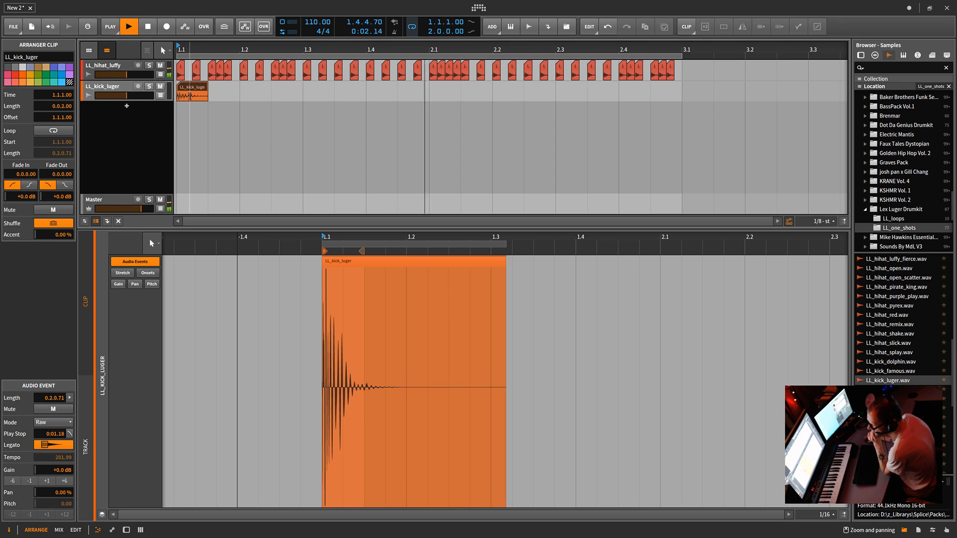
pyautogui.moveTo(198, 91); pyautogui.dragTo(436, 95)
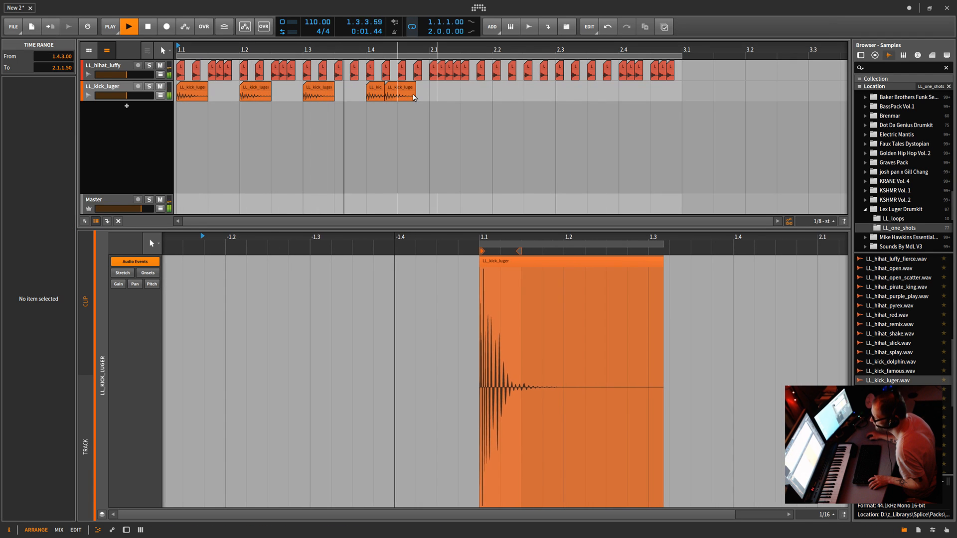
pyautogui.press('Delete')
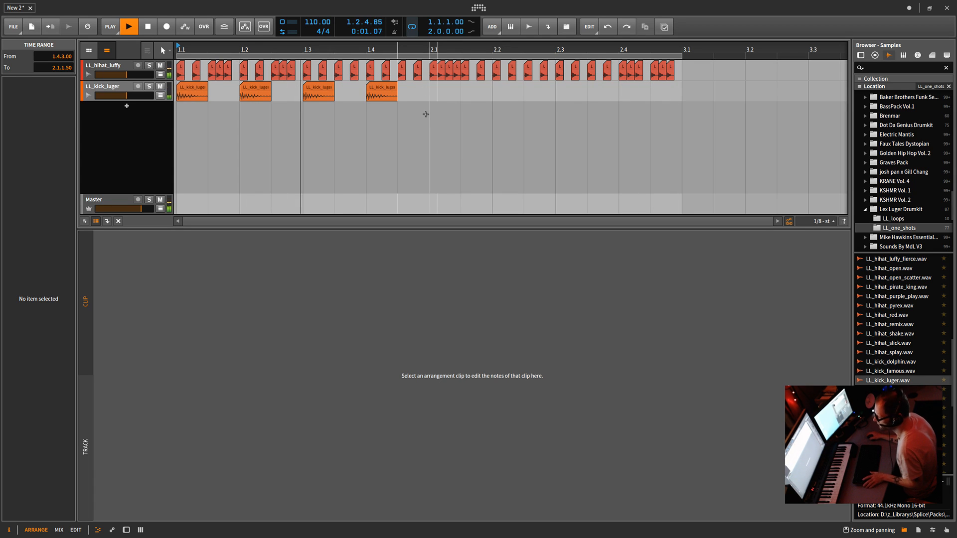
pyautogui.press('space')
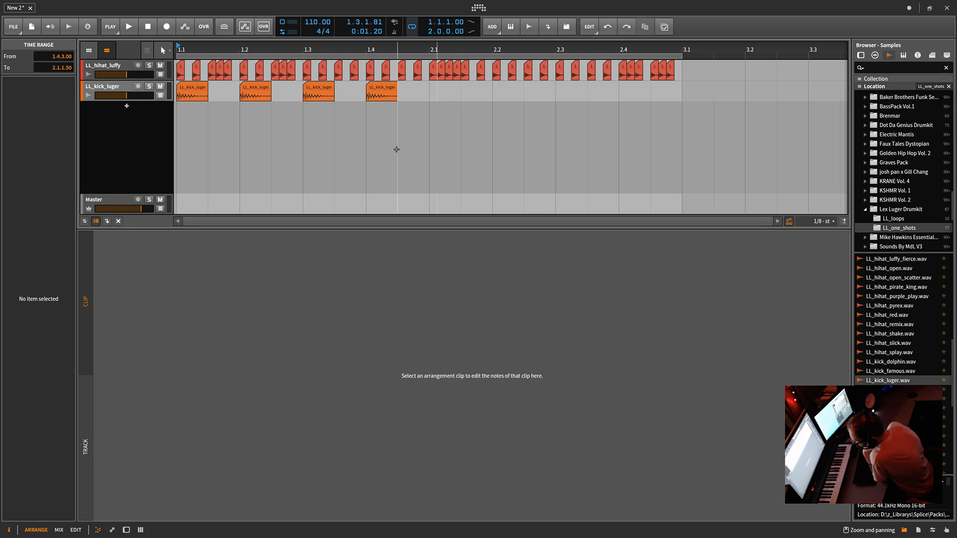
# - Duplicate the four kick clips of the first bar and move the copies to start at 2.1.1
pyautogui.moveTo(185, 137); pyautogui.dragTo(427, 101)
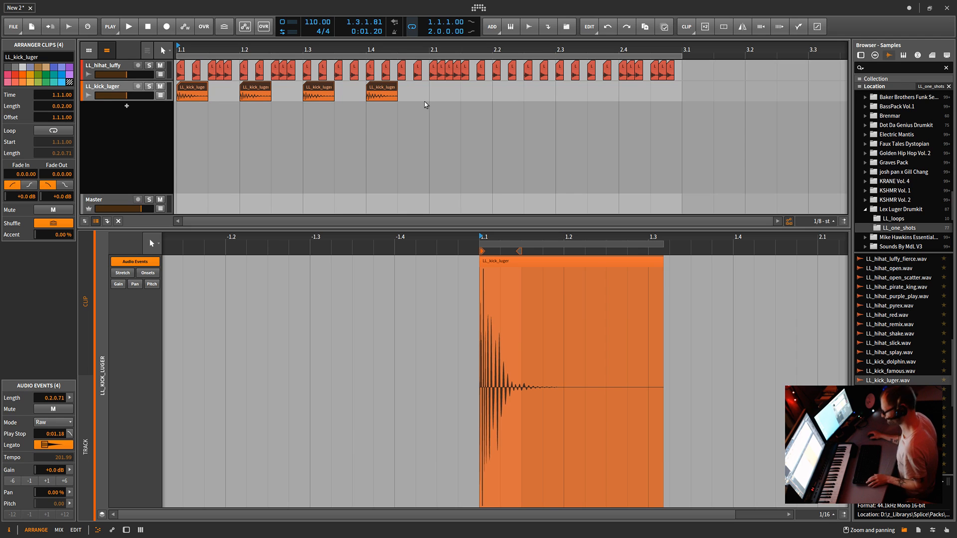
pyautogui.hotkey('ctrl', 'd')
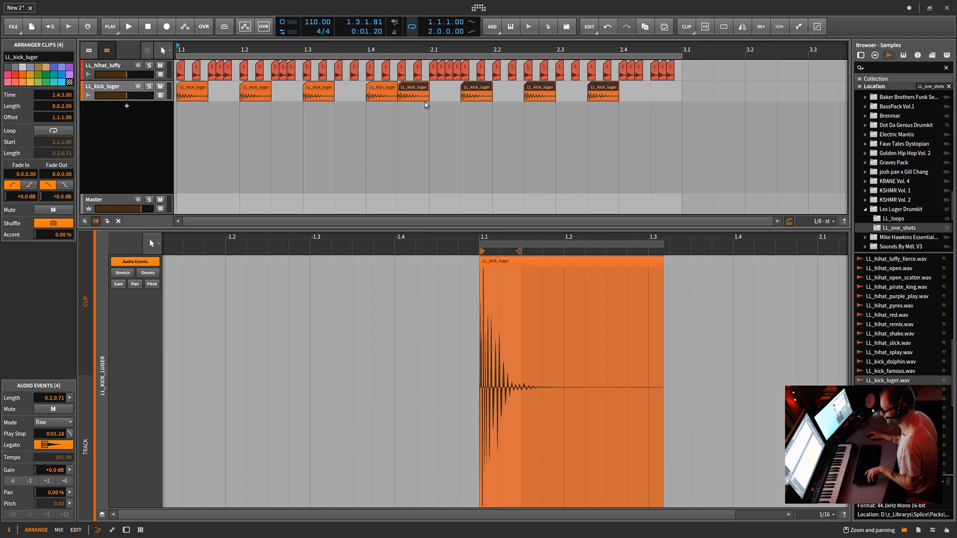
pyautogui.moveTo(633, 89); pyautogui.dragTo(439, 95)
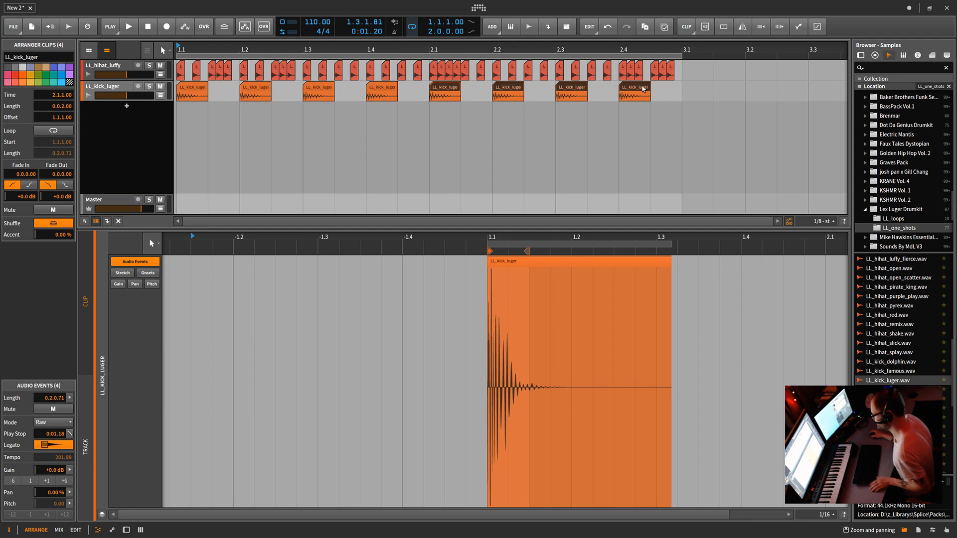
# - Try adding a copy of each of the second bar's four kicks an eighth note after it, and undo the copies
pyautogui.moveTo(644, 89); pyautogui.dragTo(675, 92)
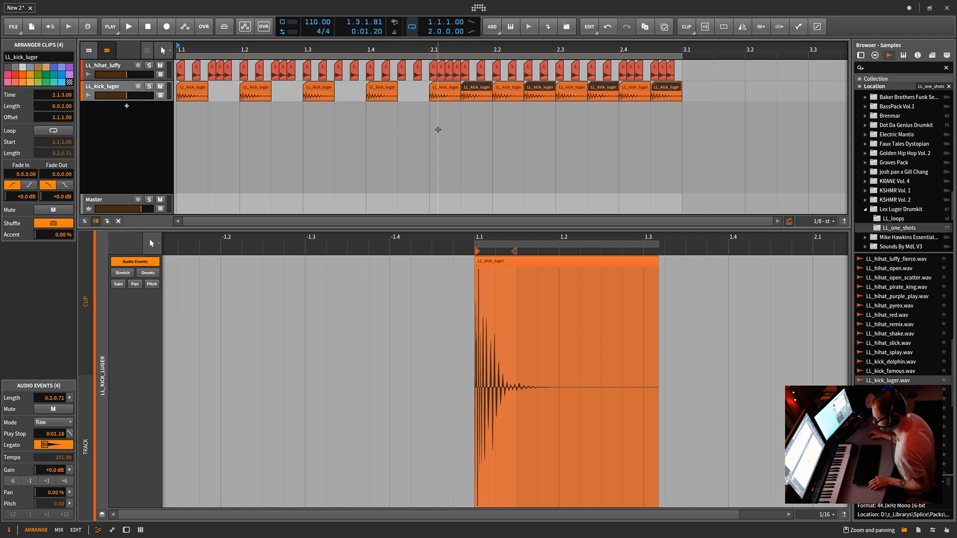
pyautogui.moveTo(438, 129); pyautogui.dragTo(681, 96)
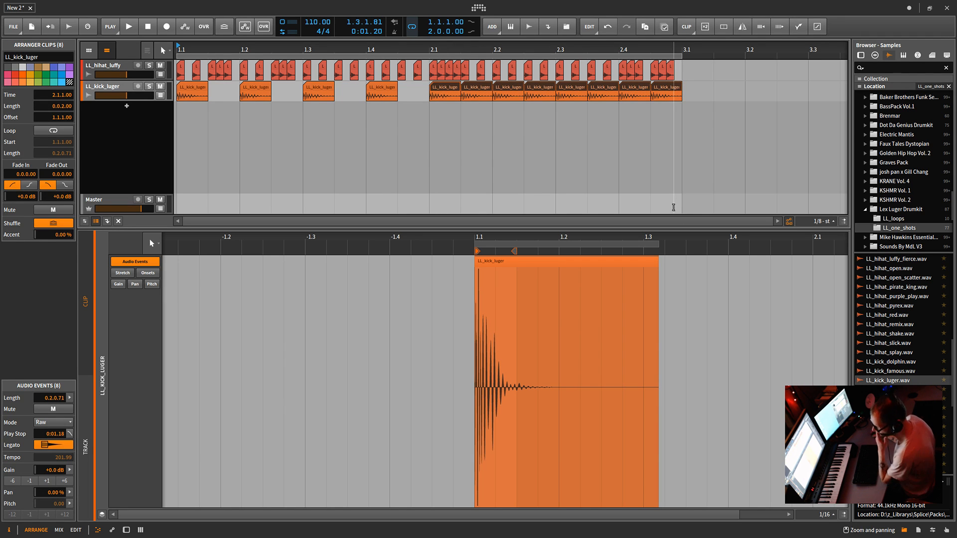
pyautogui.hotkey('ctrl', 'z')
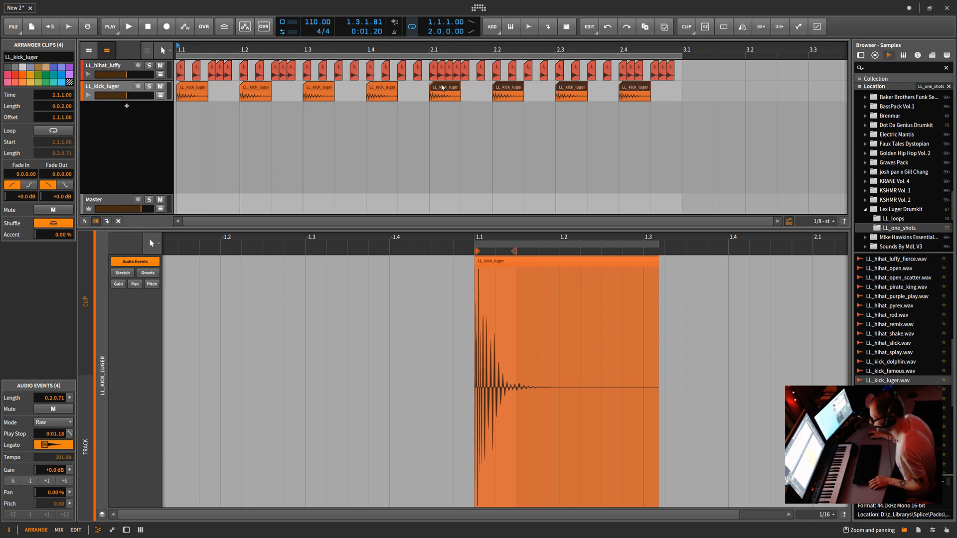
# - Set the arranger grid to 1/16
pyautogui.click(824, 222)
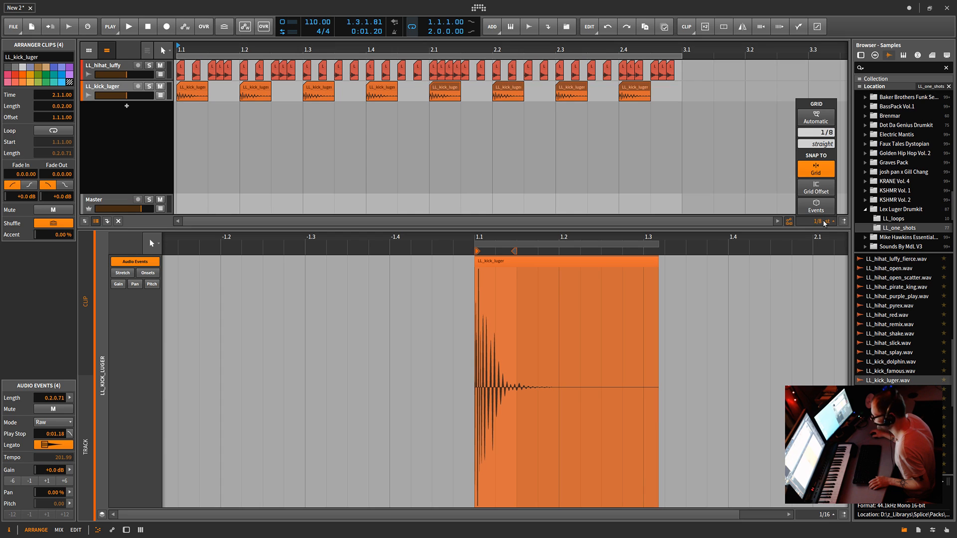
pyautogui.moveTo(825, 131); pyautogui.dragTo(839, 138)
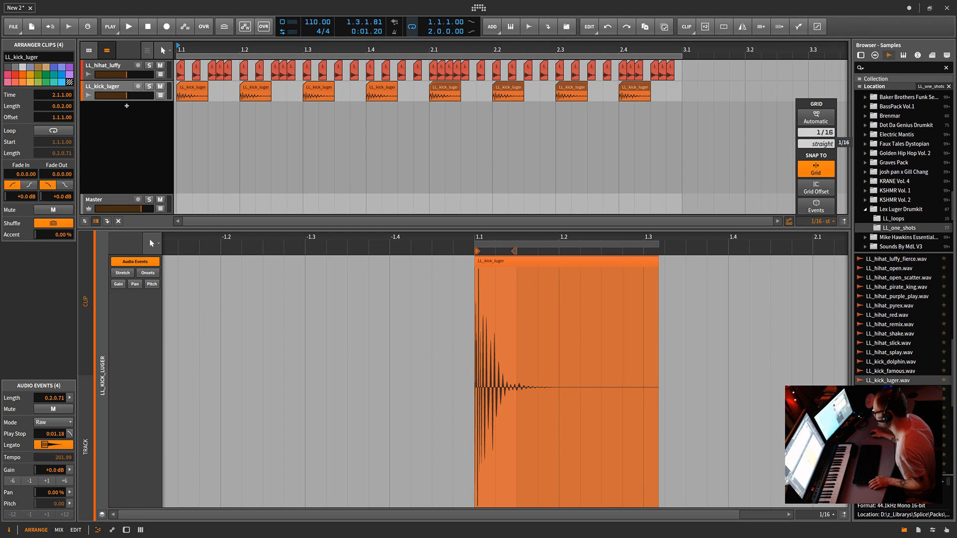
pyautogui.click(252, 87)
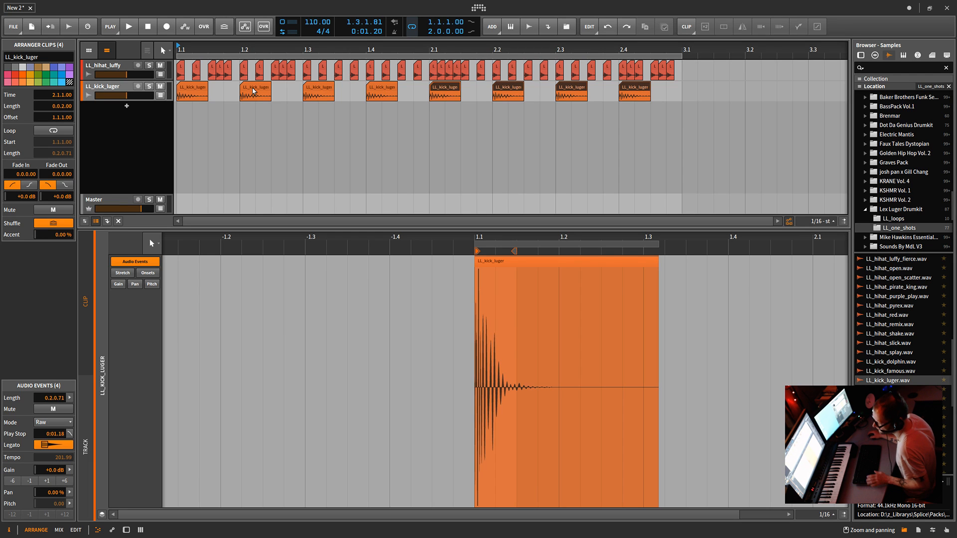
# - Try a copy of the beat 1.2 kick at 1.2.2, listen to it in playback, and undo the copy
pyautogui.moveTo(253, 92); pyautogui.dragTo(271, 93)
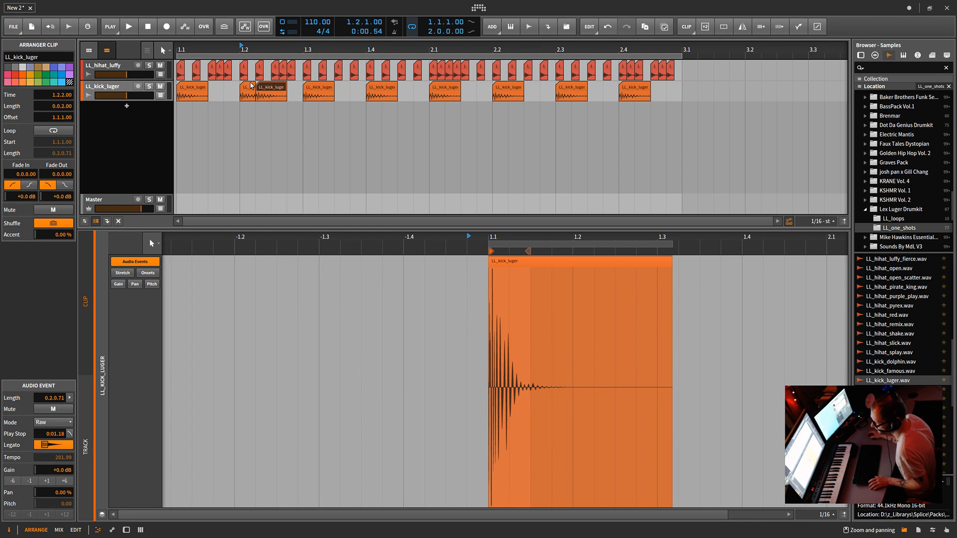
pyautogui.press('space')
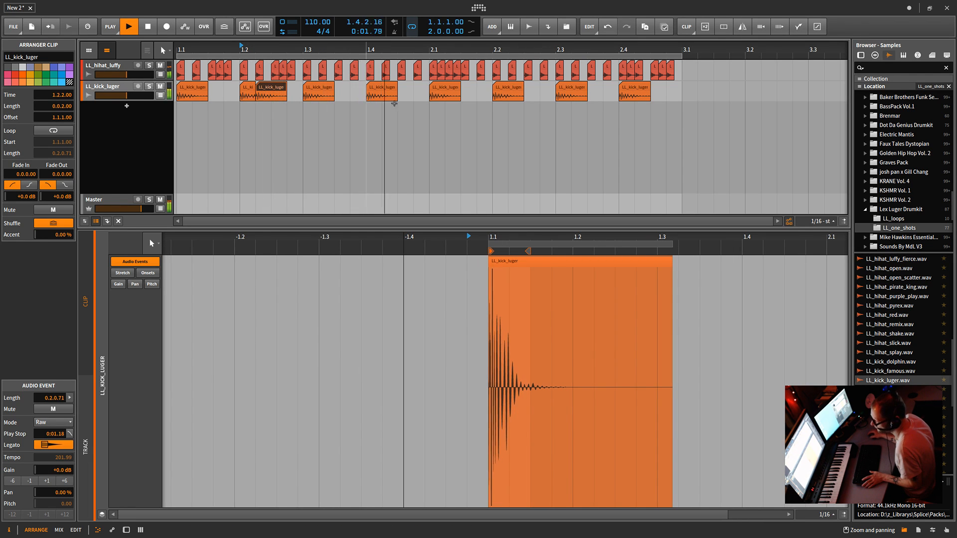
pyautogui.press('space')
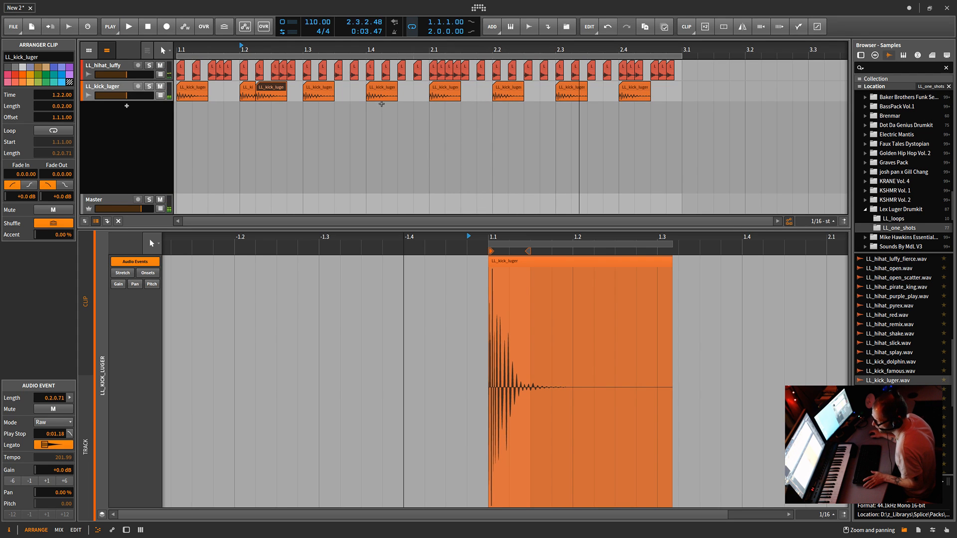
pyautogui.hotkey('ctrl', 'z')
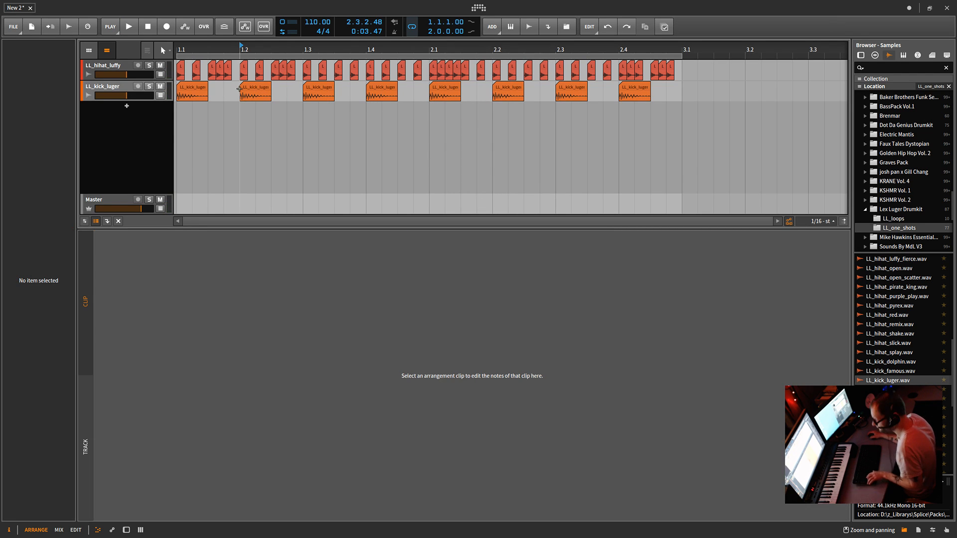
# - Recolour the kick clips on beats 1.1, 1.3, 2.1 and 2.3 teal
pyautogui.click(200, 89)
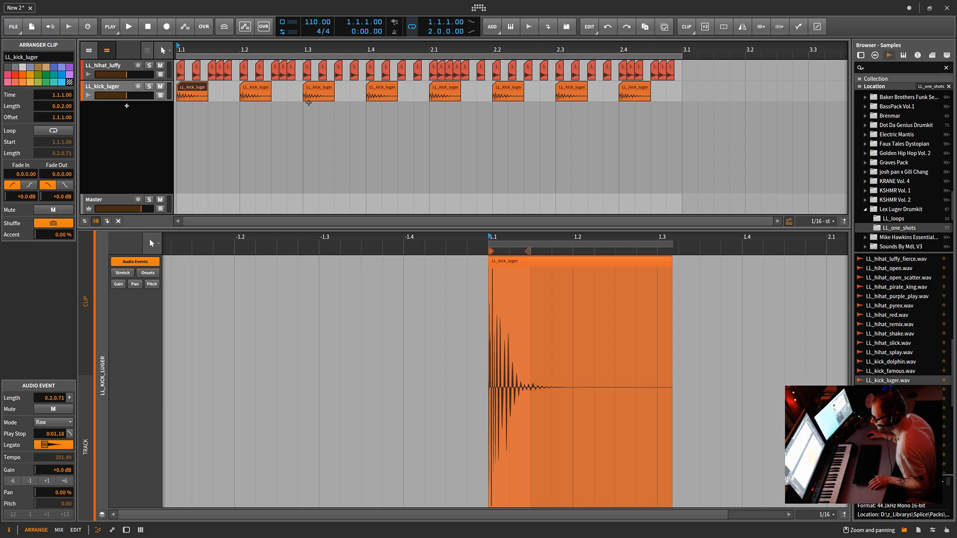
pyautogui.keyDown('ctrl'); pyautogui.click(320, 90); pyautogui.keyUp('ctrl')
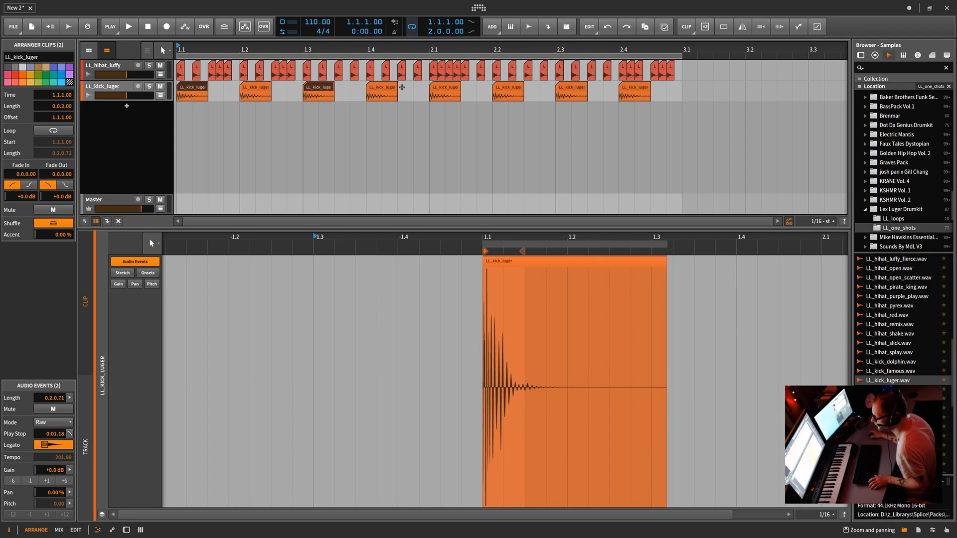
pyautogui.keyDown('ctrl'); pyautogui.click(440, 90); pyautogui.keyUp('ctrl')
pyautogui.keyDown('ctrl'); pyautogui.click(571, 89); pyautogui.keyUp('ctrl')
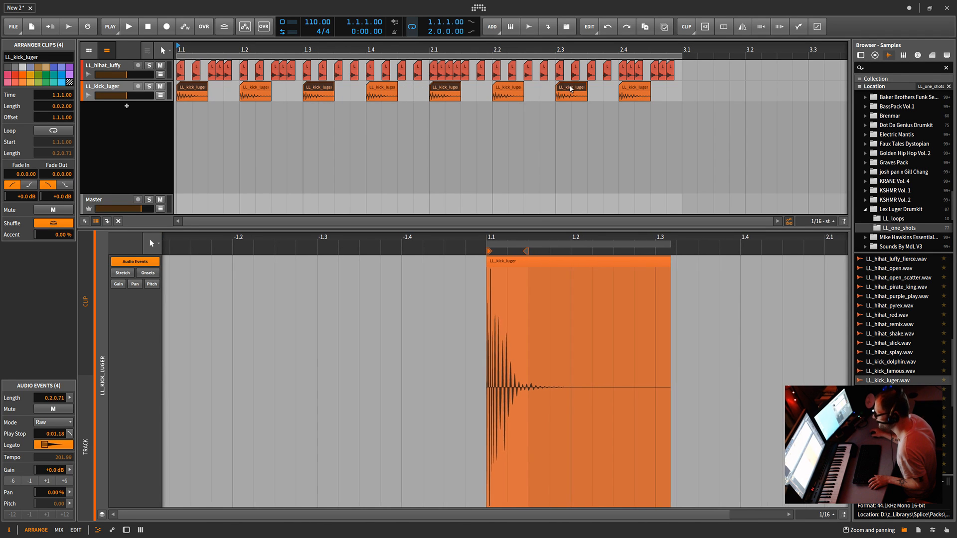
pyautogui.rightClick(571, 89)
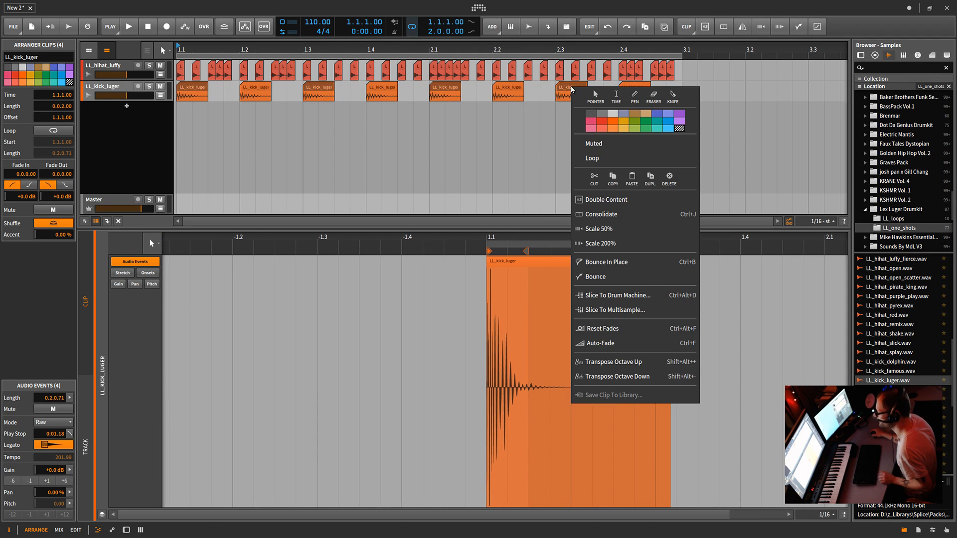
pyautogui.click(657, 128)
pyautogui.click(543, 148)
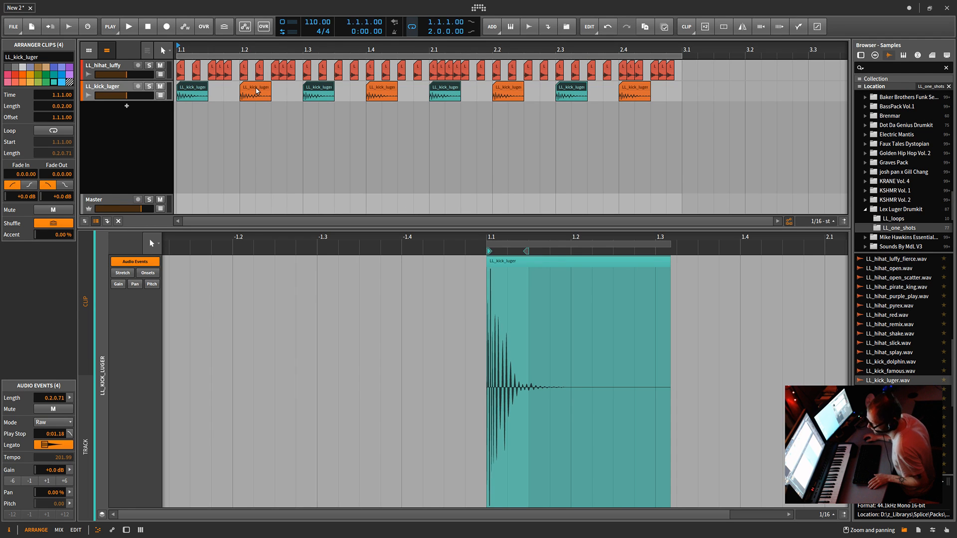
# - Move the orange kicks on 1.2 and 1.4 to 1.2.2 and 1.4.2, and add copies at 1.2.3 and 1.4.3
pyautogui.moveTo(257, 91); pyautogui.dragTo(271, 91)
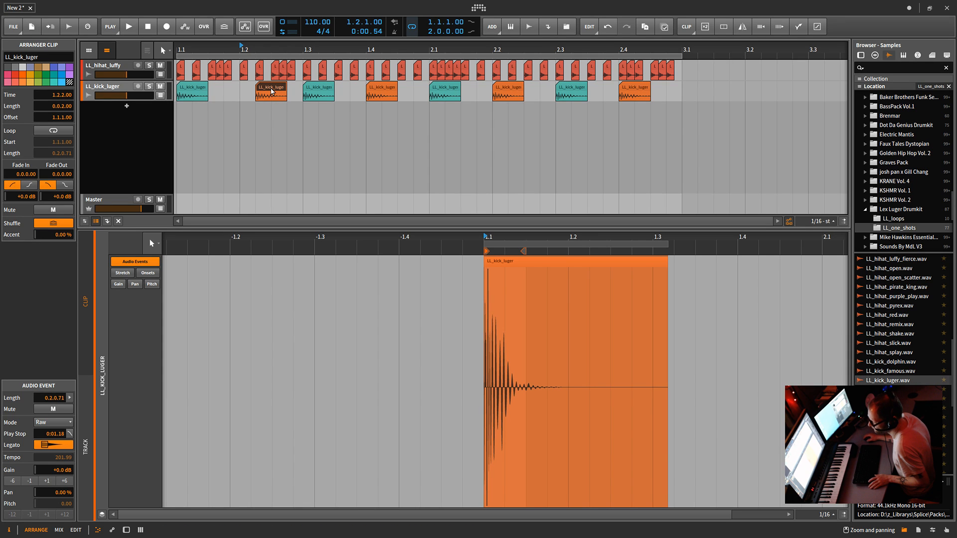
pyautogui.moveTo(271, 92); pyautogui.dragTo(280, 92)
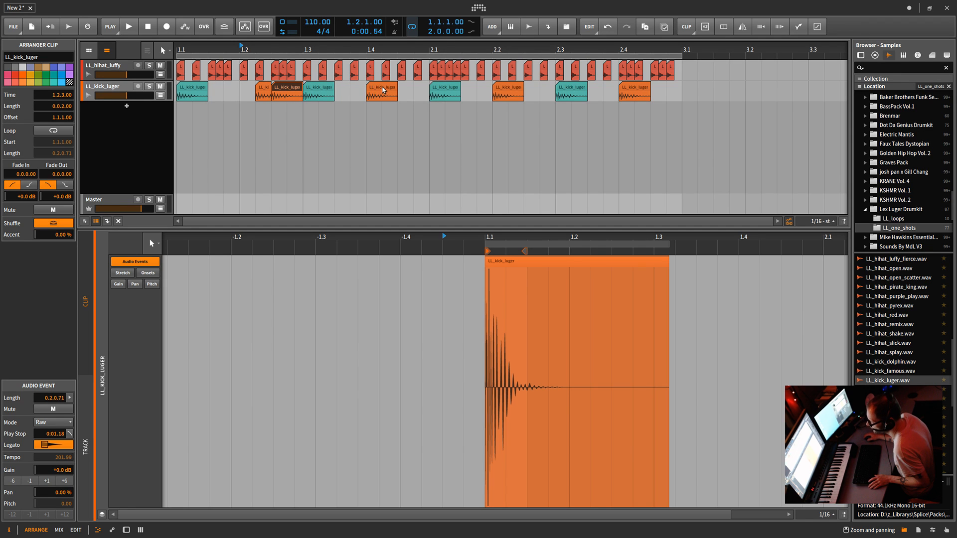
pyautogui.moveTo(383, 90); pyautogui.dragTo(402, 93)
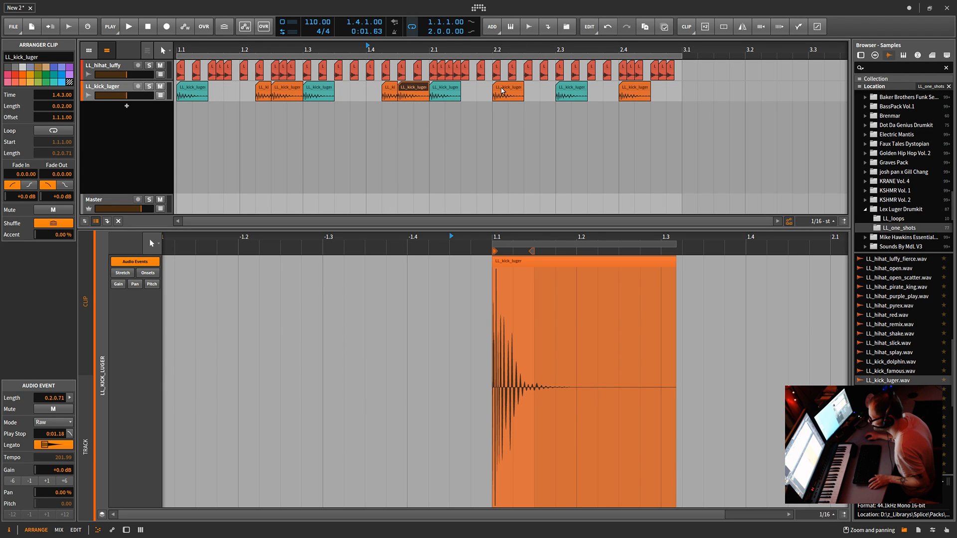
# - Move the orange kicks on 2.2 and 2.4 to 2.2.2 and 2.4.2, add copies at 2.4.3 and 2.4.4, and play back the pattern
pyautogui.moveTo(503, 90); pyautogui.dragTo(518, 91)
pyautogui.click(635, 90)
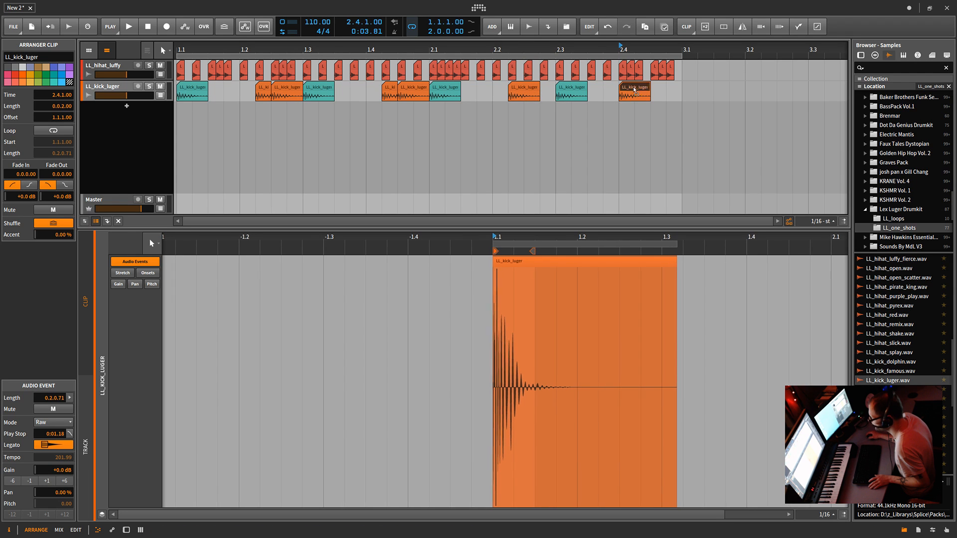
pyautogui.moveTo(634, 90); pyautogui.dragTo(683, 88)
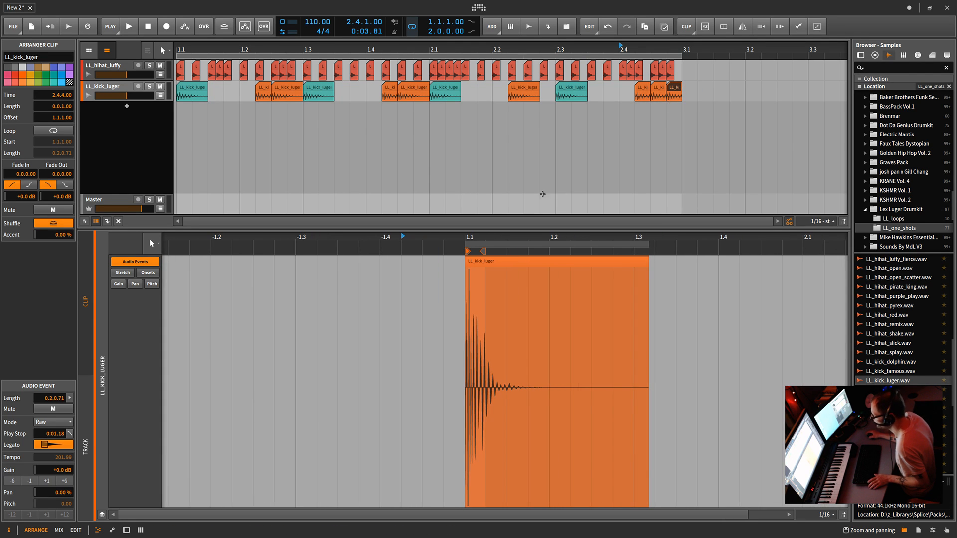
pyautogui.press('space')
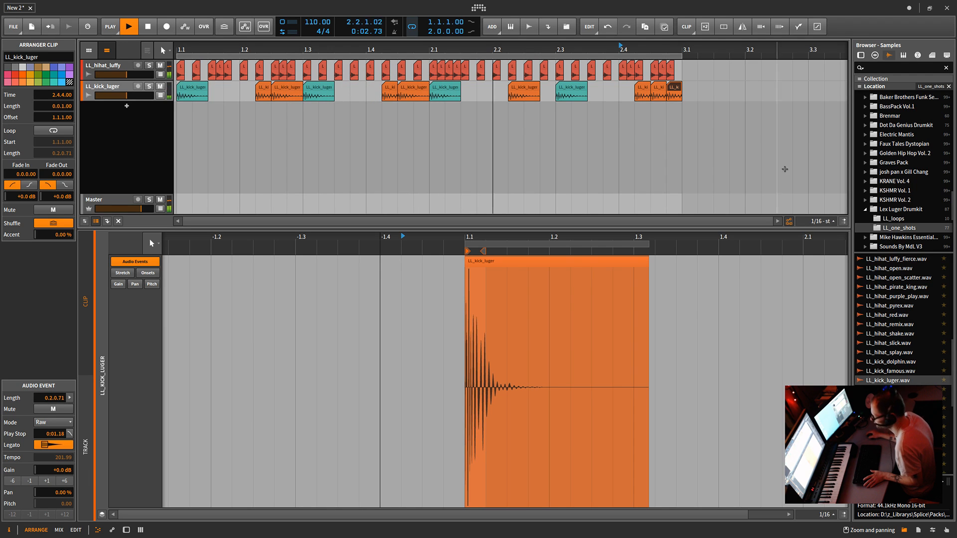
pyautogui.press('space')
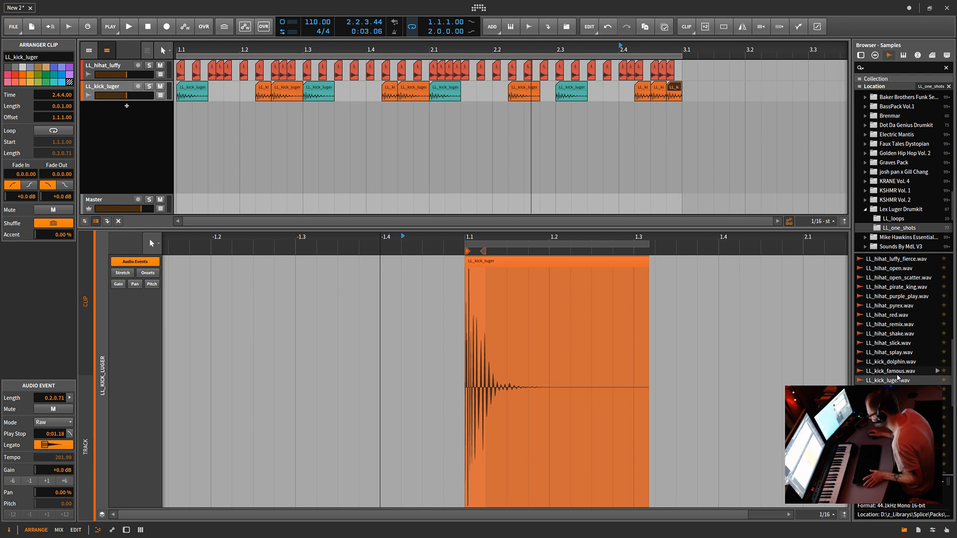
# - Audition the snare one-shots, place LL_snare_sugar on a new track at beats 1.2, 1.4, 2.2 and 2.4, and start playback
pyautogui.scroll(-5, 896, 373)
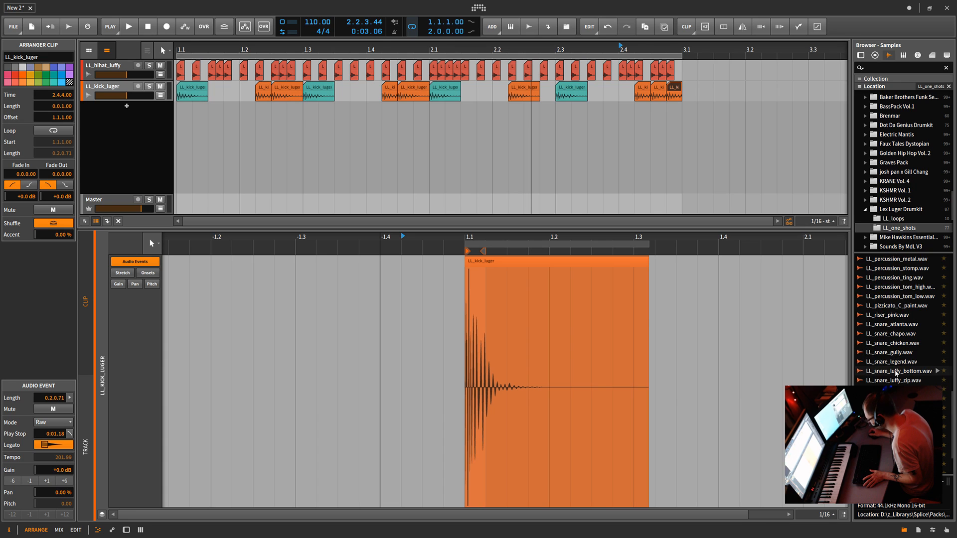
pyautogui.click(896, 418)
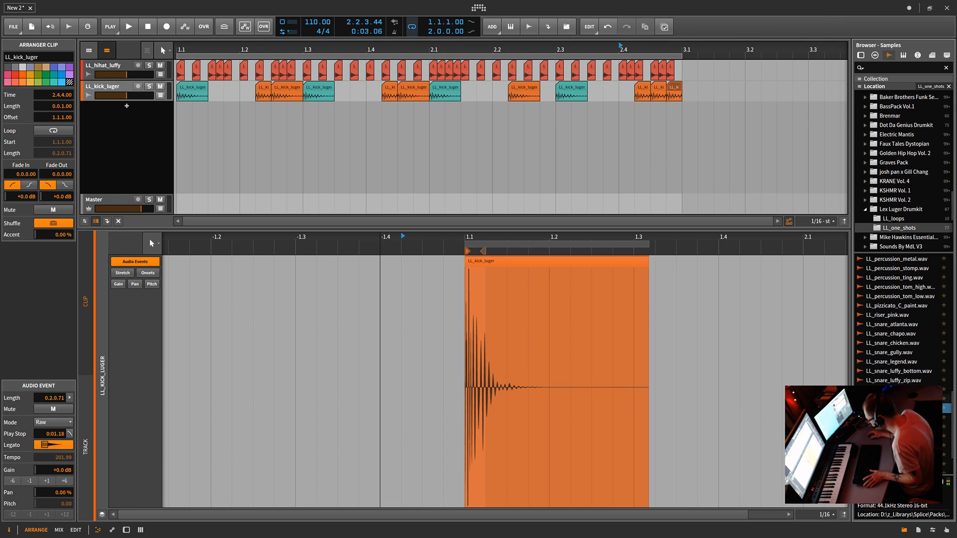
pyautogui.click(897, 371)
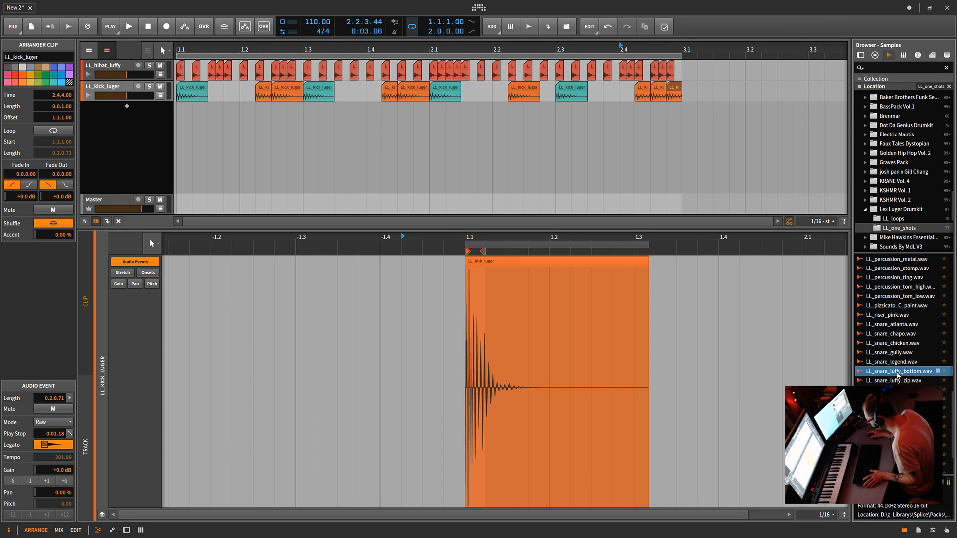
pyautogui.press('Down')
pyautogui.press('Down')
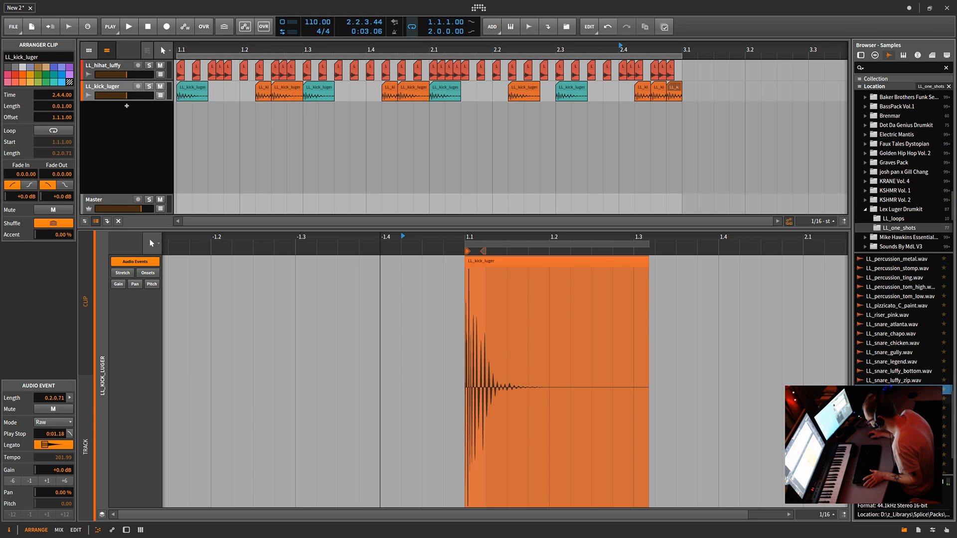
pyautogui.press('Down')
pyautogui.moveTo(898, 436); pyautogui.dragTo(625, 111)
pyautogui.press('space')
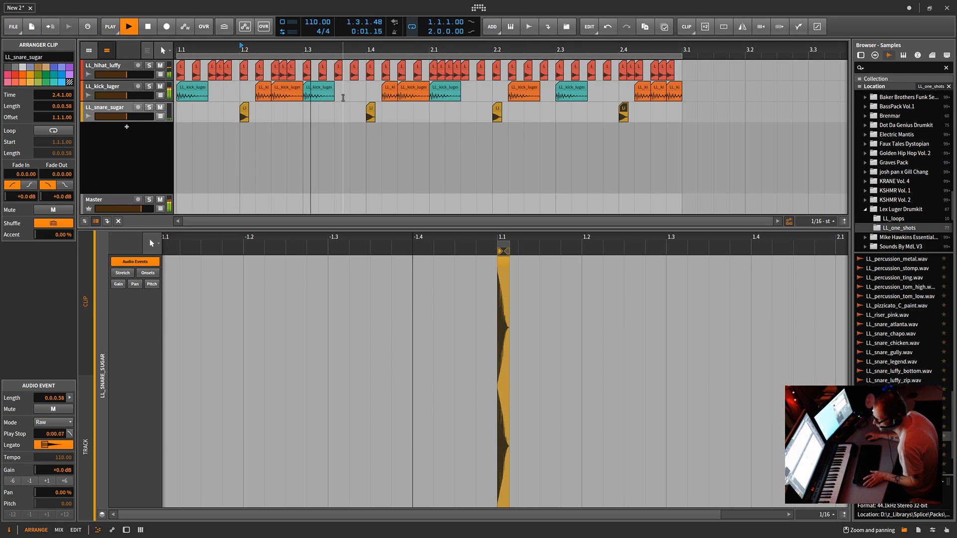
# - Select the two orange kick clips between beats 1.2 and 1.3 and set the arranger grid to 1/32
pyautogui.moveTo(248, 87); pyautogui.dragTo(287, 99)
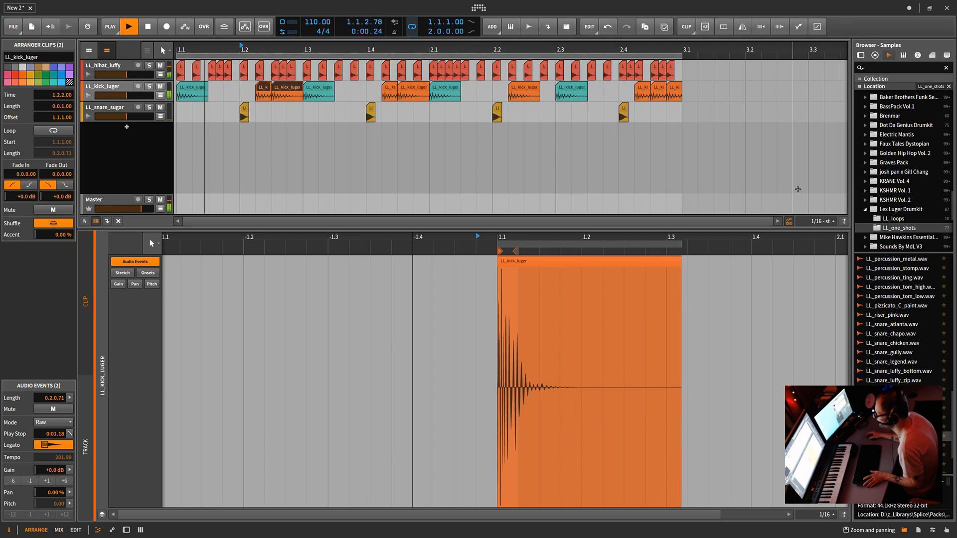
pyautogui.click(822, 221)
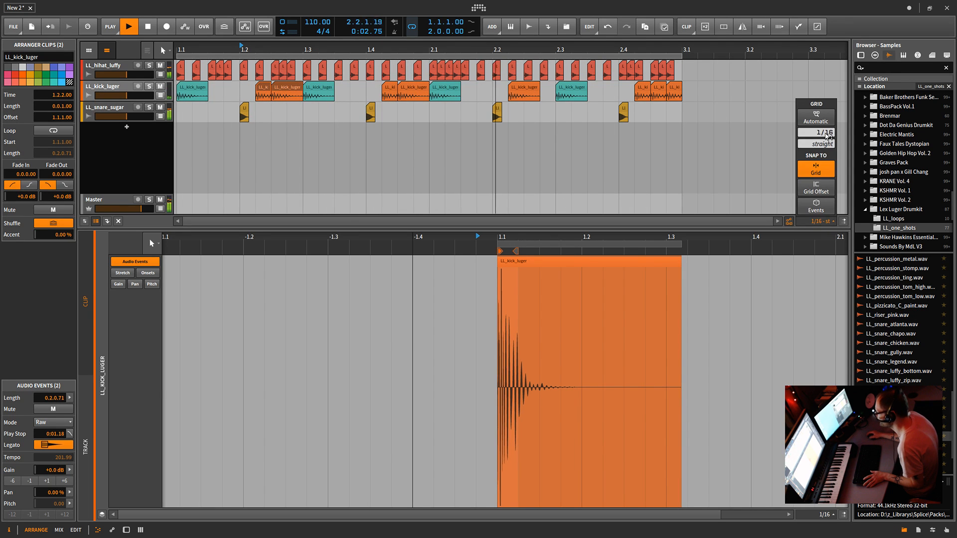
pyautogui.moveTo(826, 136); pyautogui.dragTo(826, 133)
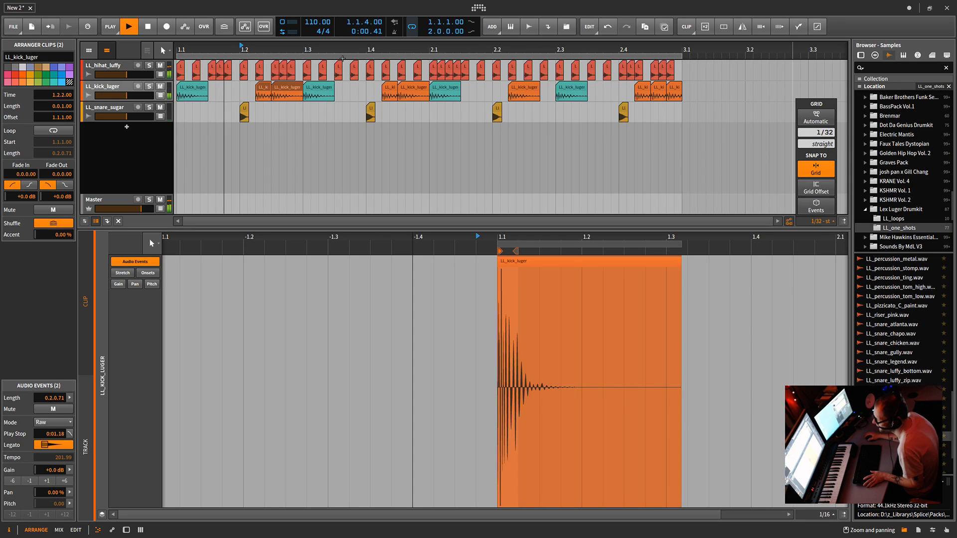
# - Move the kick at 1.2.3 to 1.2.2.50, undo the shortening of that clip, and stop playback
pyautogui.click(282, 88)
pyautogui.moveTo(283, 87); pyautogui.dragTo(286, 88)
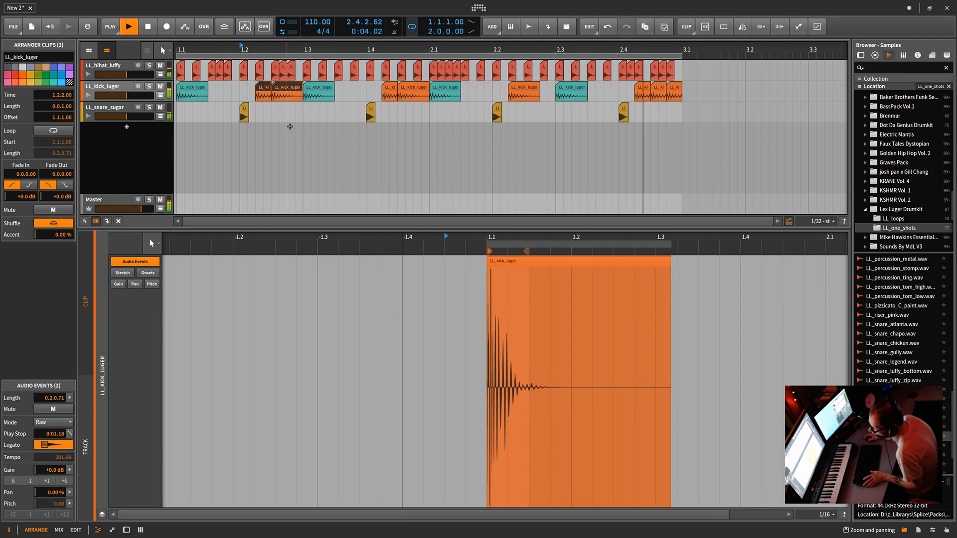
pyautogui.click(291, 127)
pyautogui.moveTo(276, 86)
pyautogui.mouseDown()
pyautogui.moveTo(268, 85)
pyautogui.moveTo(281, 89)
pyautogui.mouseUp()
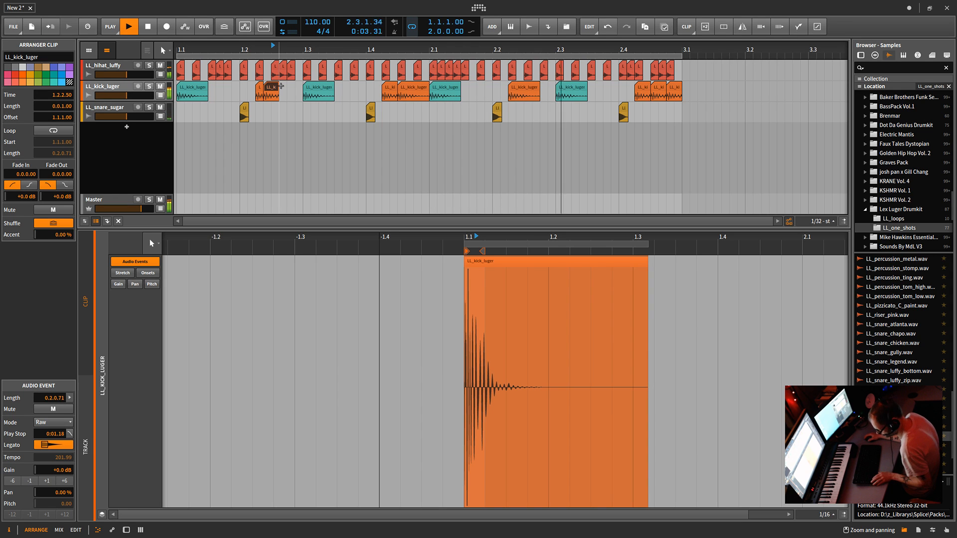
pyautogui.hotkey('ctrl', 'z')
pyautogui.press('space')
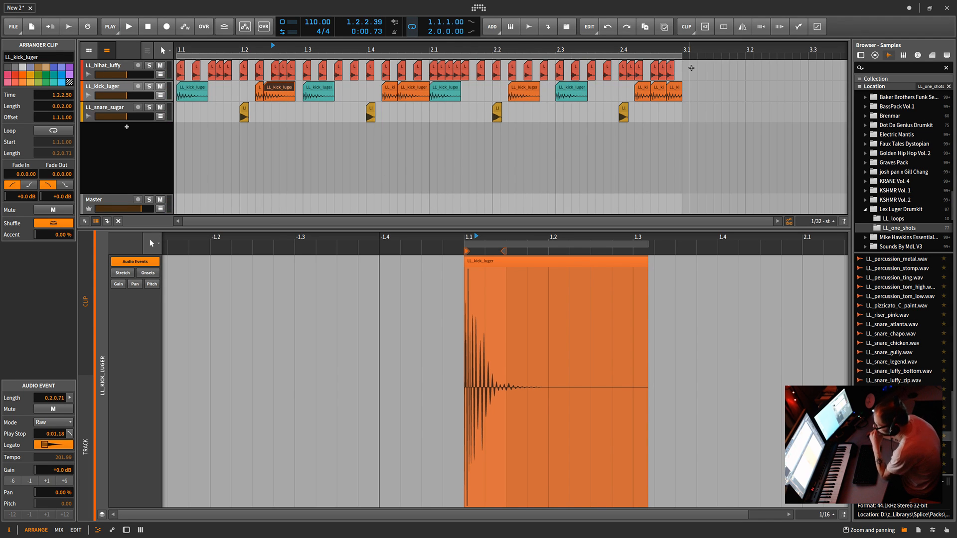
# - Delete all hi-hat, kick and snare clips from the arrangement, keeping the three tracks
pyautogui.moveTo(692, 68); pyautogui.dragTo(178, 161)
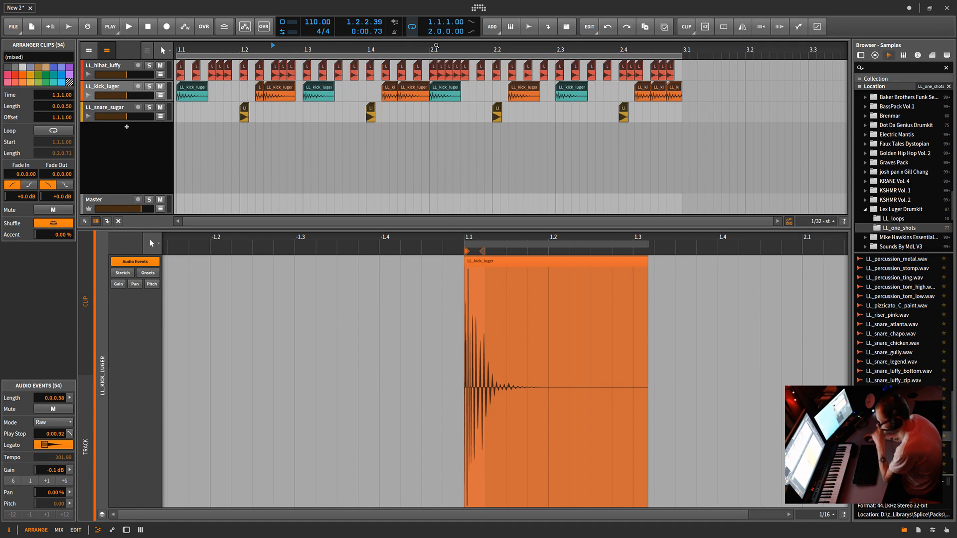
pyautogui.press('Delete')
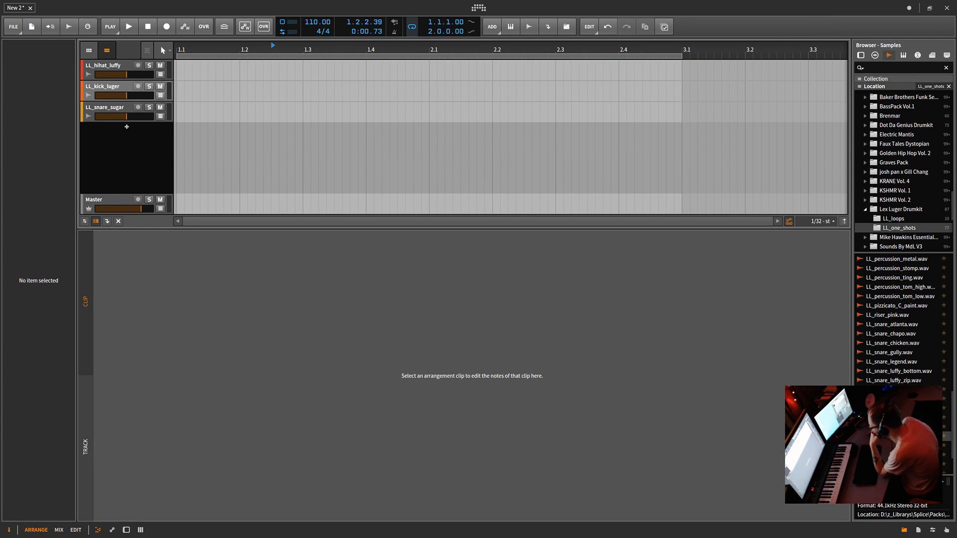
# - Browse the Splice packs, open Au5 Elemental's bass and drum folders, and audition the second acoustic fill in Au5_drum_fills
pyautogui.scroll(-10, 879, 161)
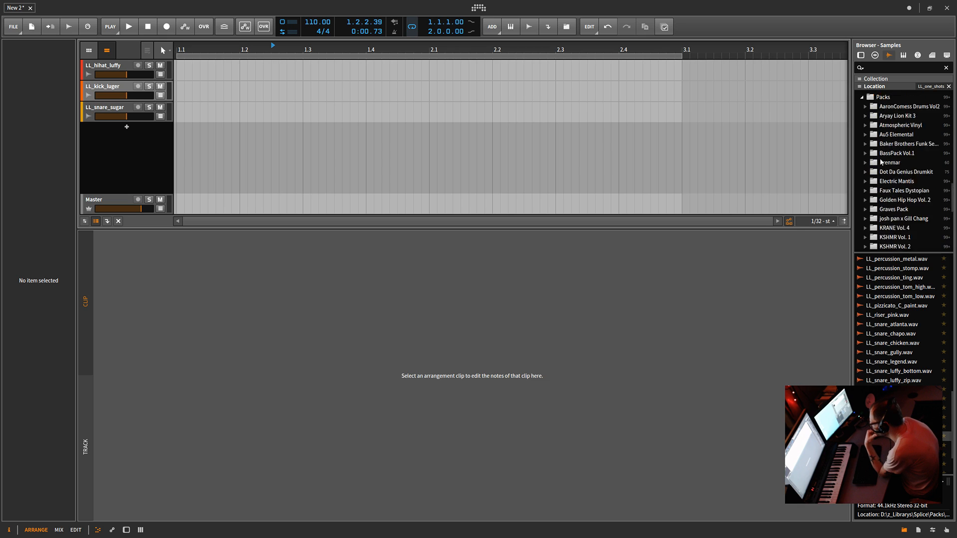
pyautogui.scroll(-10, 880, 162)
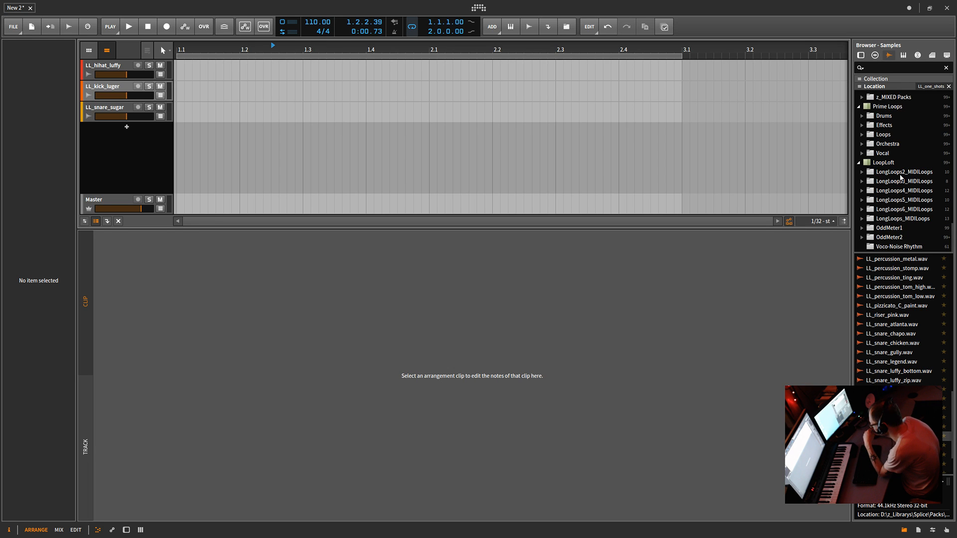
pyautogui.scroll(15, 870, 370)
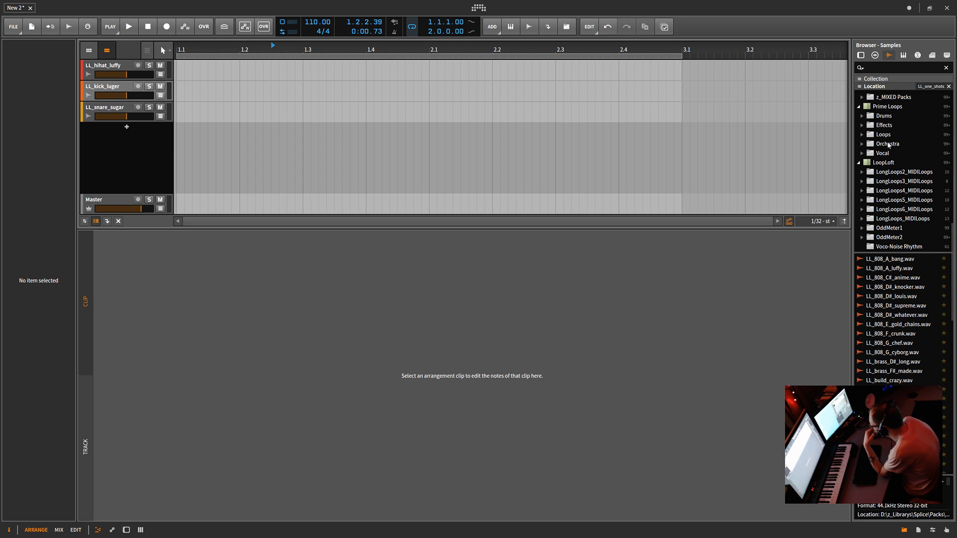
pyautogui.scroll(-10, 873, 208)
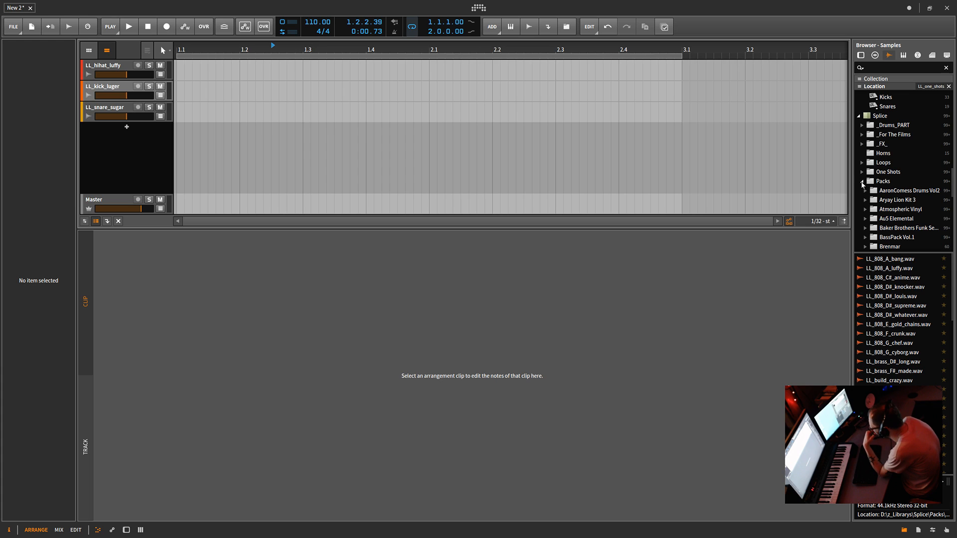
pyautogui.click(866, 219)
pyautogui.click(886, 229)
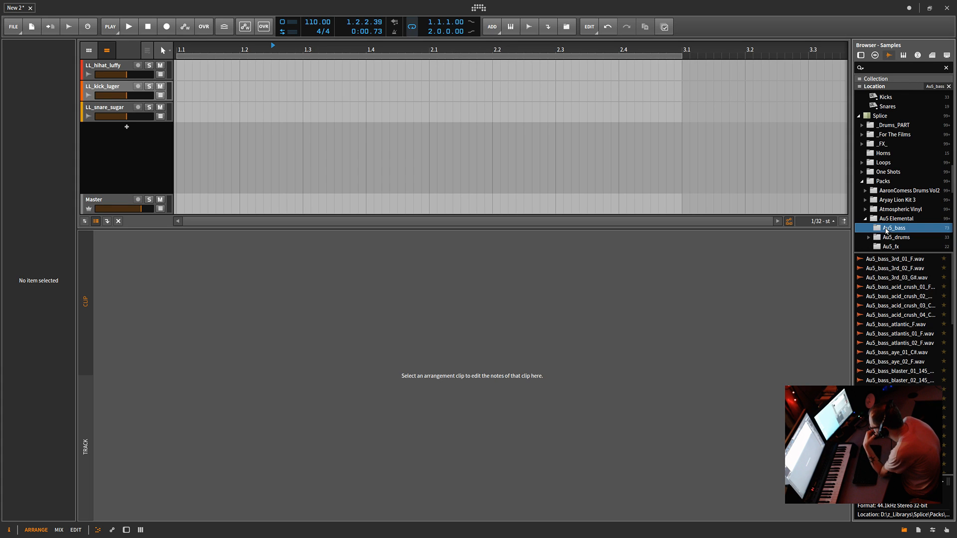
pyautogui.scroll(-3, 888, 240)
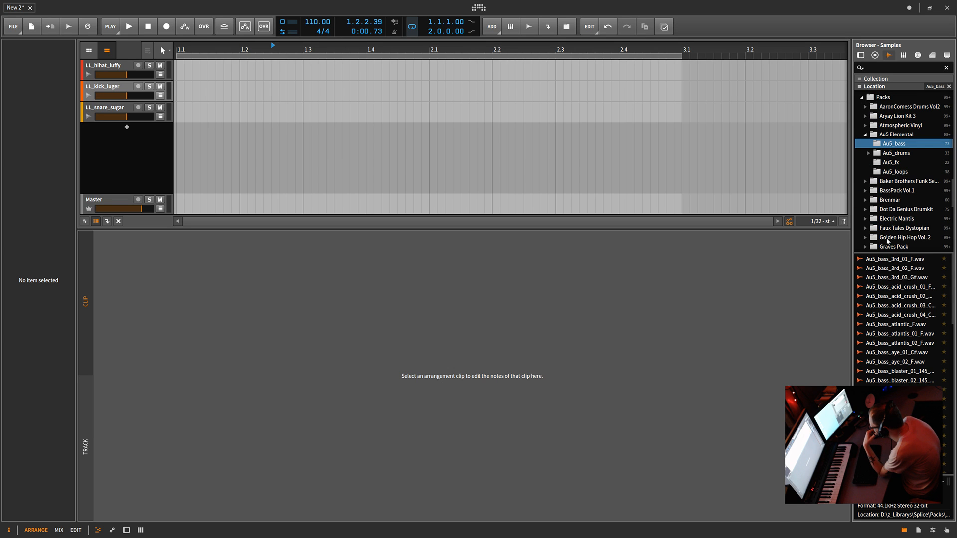
pyautogui.click(869, 154)
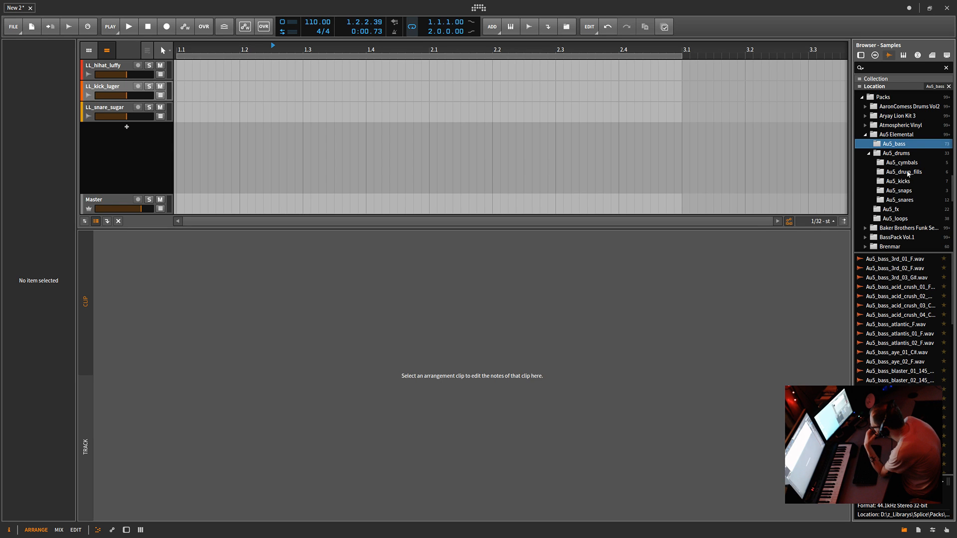
pyautogui.click(908, 172)
pyautogui.click(900, 269)
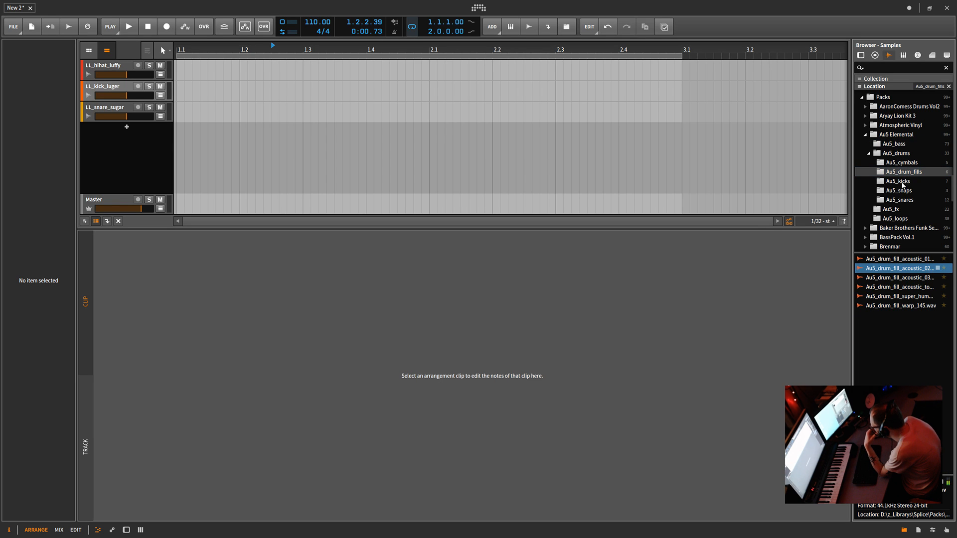
# - Audition the kick one-shots in the Au5_kicks folder, including the dnb, dub, ghost and house kicks
pyautogui.click(903, 182)
pyautogui.click(900, 259)
pyautogui.click(900, 269)
pyautogui.click(900, 278)
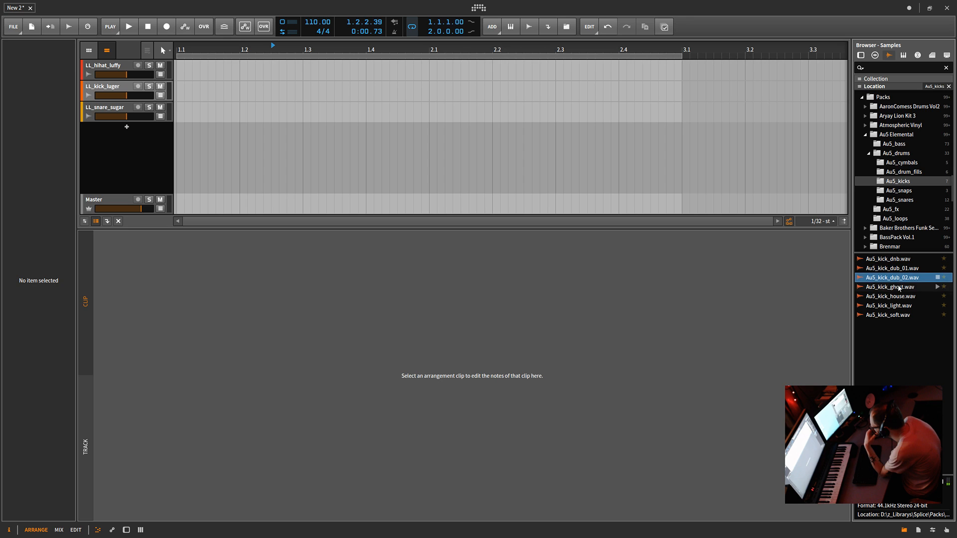
pyautogui.click(900, 287)
pyautogui.click(899, 297)
pyautogui.click(900, 279)
# - Place Au5_kick_dub_02 at 1.1 on the LL_hihat_luffy track and shorten the clip to one beat
pyautogui.moveTo(861, 280); pyautogui.dragTo(180, 69)
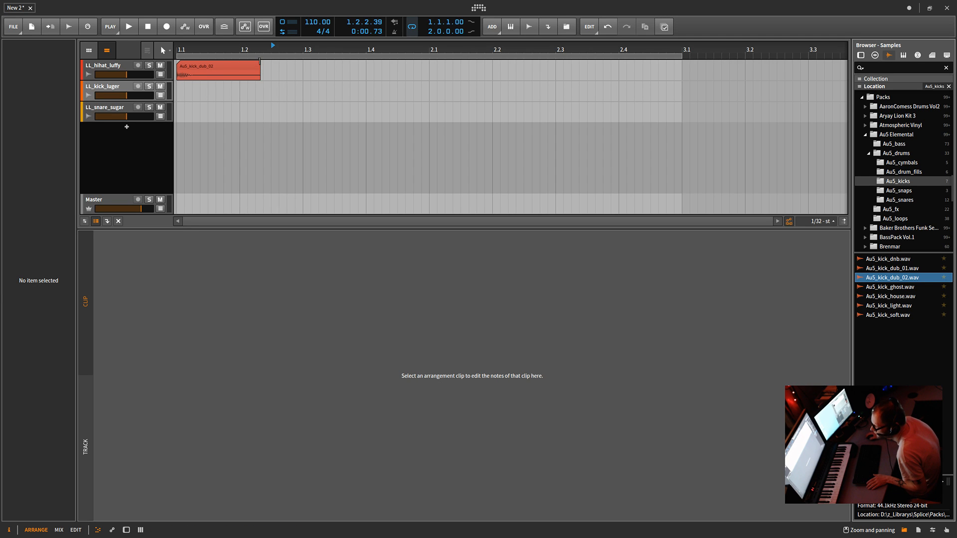
pyautogui.moveTo(259, 60); pyautogui.dragTo(231, 68)
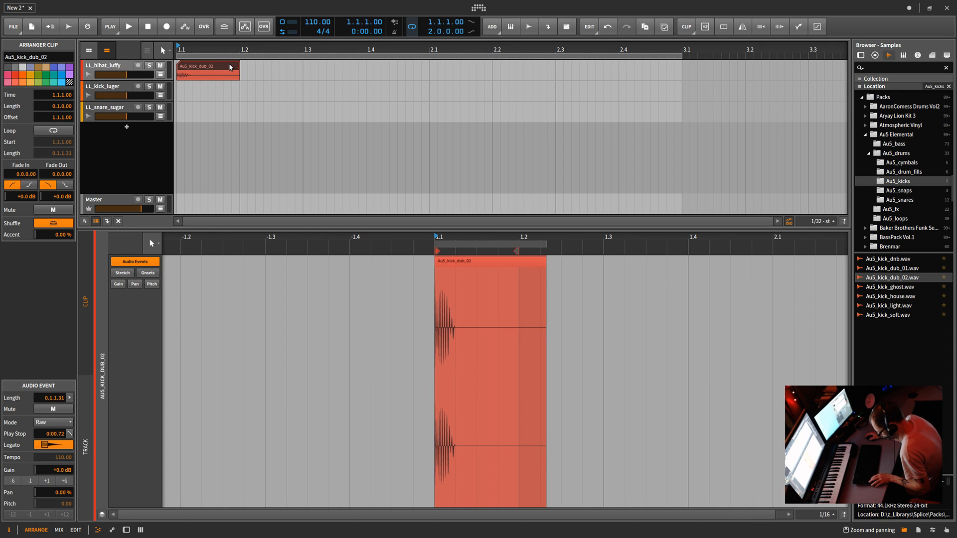
pyautogui.moveTo(236, 104); pyautogui.dragTo(177, 69)
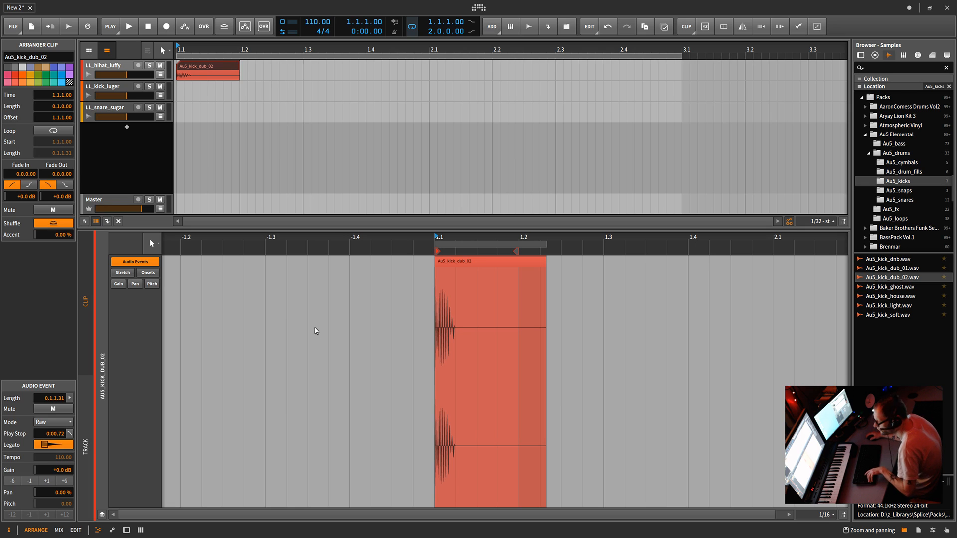
# - Duplicate the one-beat kick clip seven times to put a kick on every beat of the two bars
pyautogui.hotkey('ctrl', 'd')
pyautogui.hotkey('ctrl', 'd')
pyautogui.hotkey('ctrl', 'd')
pyautogui.hotkey('ctrl', 'd')
pyautogui.hotkey('ctrl', 'd')
pyautogui.hotkey('ctrl', 'd')
pyautogui.hotkey('ctrl', 'd')
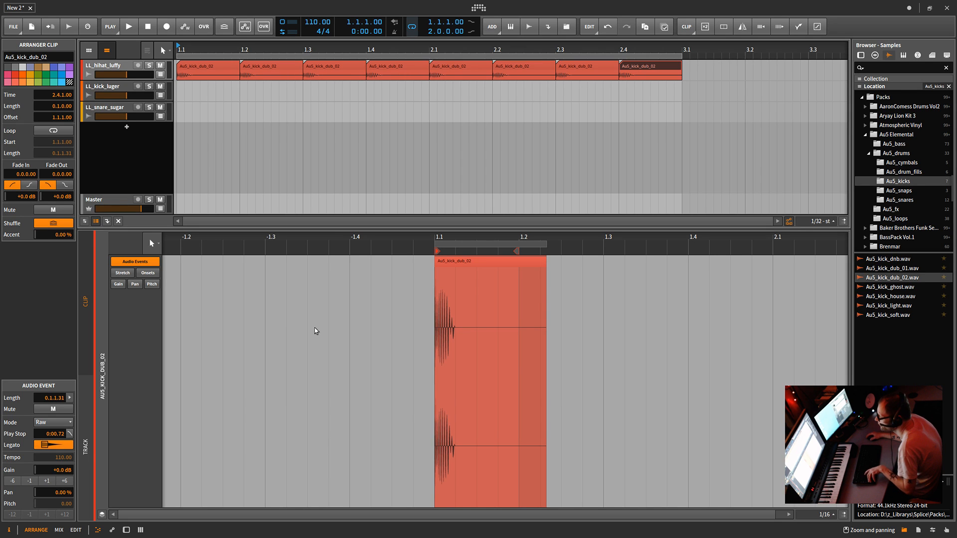
# - Audition the snare one-shots in the Au5_snares folder, comparing the clap, dnb, dub, house, pre, smaller and virgo samples
pyautogui.click(890, 200)
pyautogui.click(899, 315)
pyautogui.press('Up')
pyautogui.press('Up')
pyautogui.press('Up')
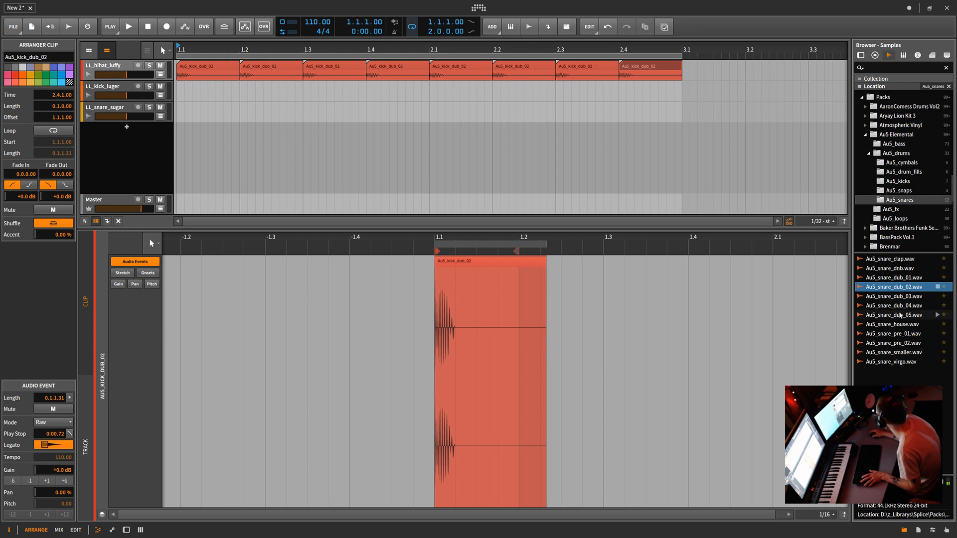
pyautogui.click(900, 315)
pyautogui.click(898, 344)
pyautogui.click(890, 308)
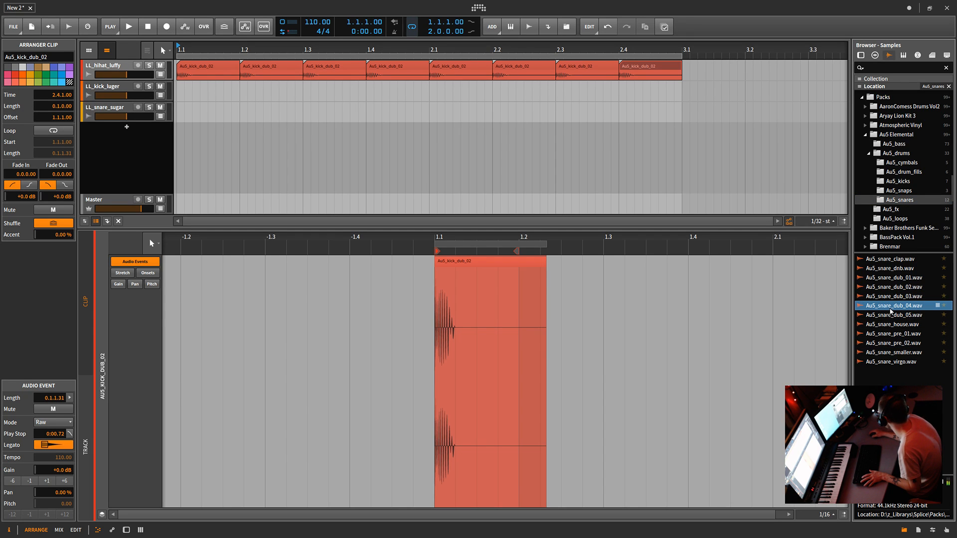
pyautogui.click(888, 278)
pyautogui.click(886, 288)
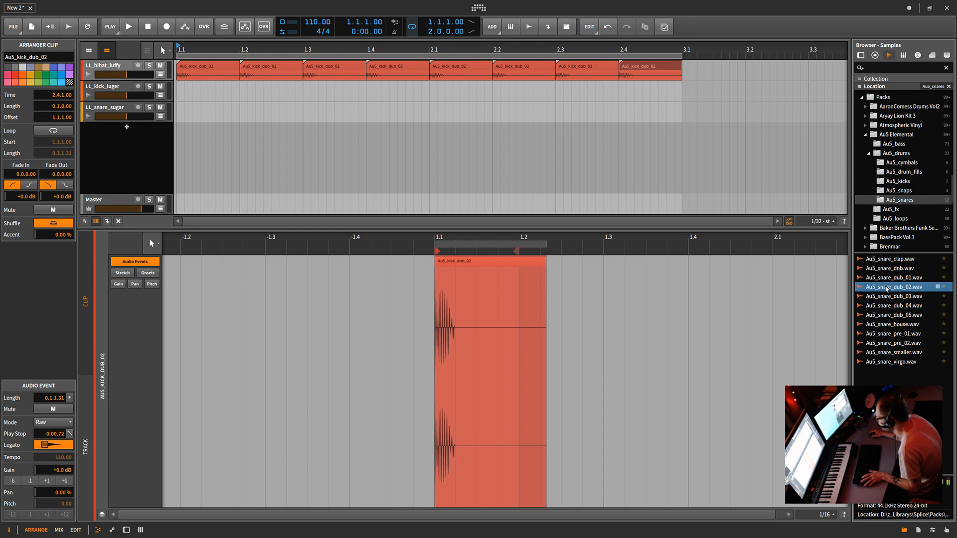
pyautogui.click(886, 277)
pyautogui.click(885, 270)
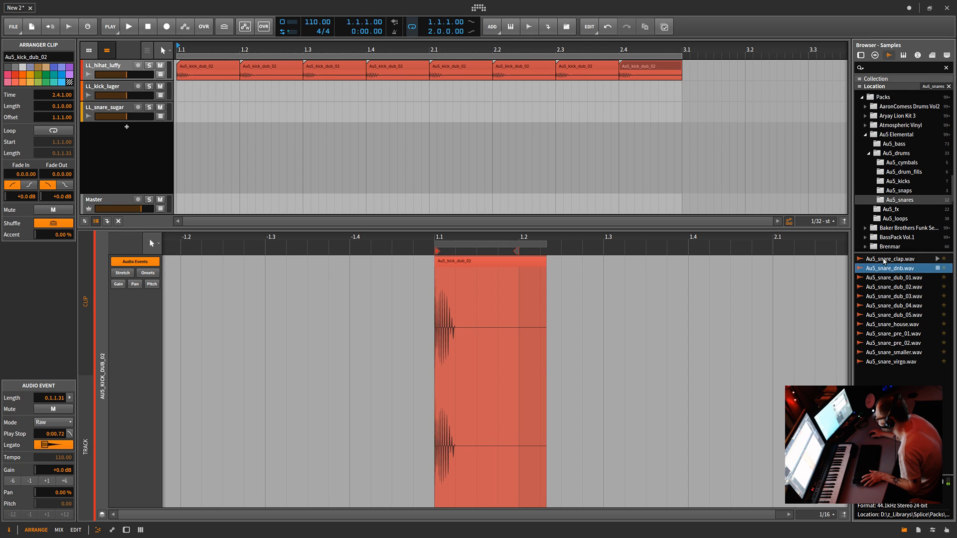
pyautogui.click(883, 260)
pyautogui.click(891, 316)
pyautogui.click(892, 325)
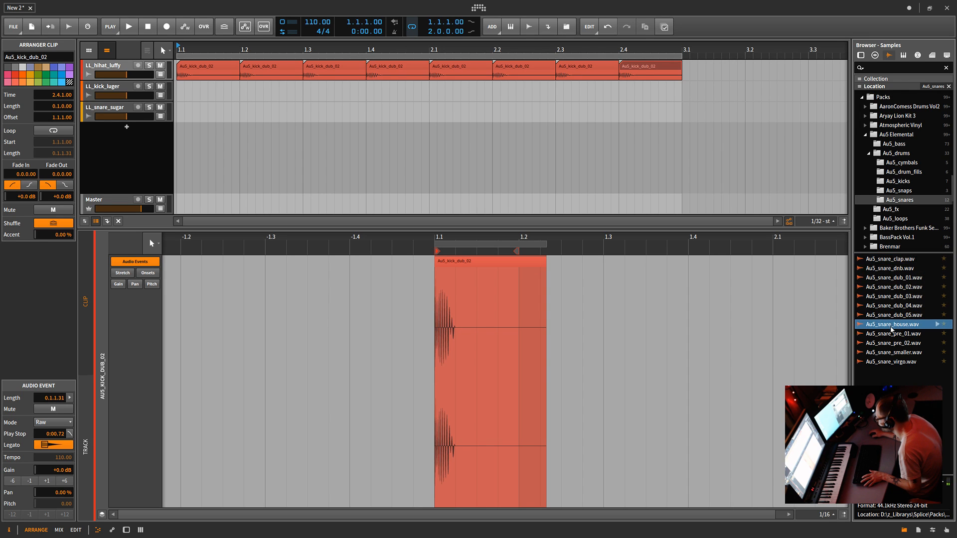
pyautogui.click(892, 334)
pyautogui.click(892, 343)
pyautogui.click(892, 353)
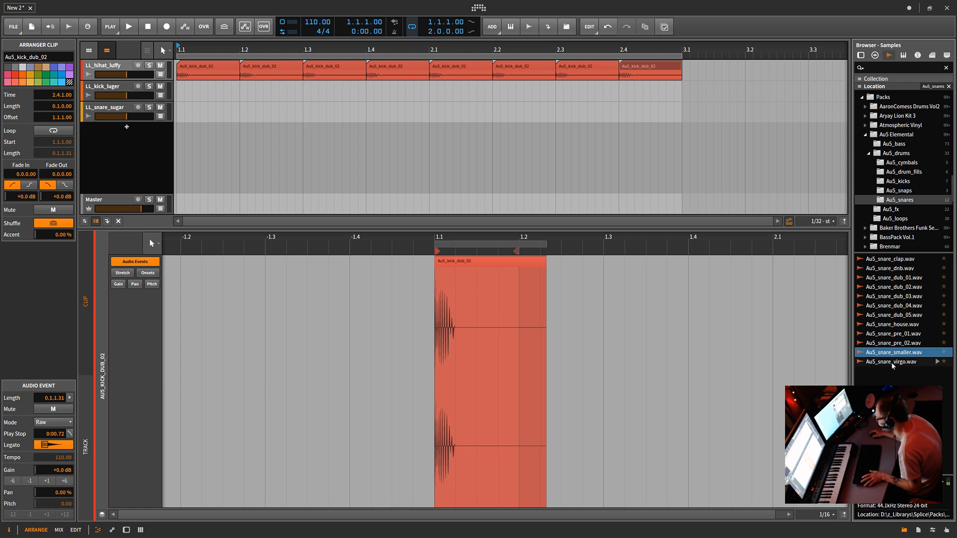
pyautogui.click(893, 363)
pyautogui.click(895, 288)
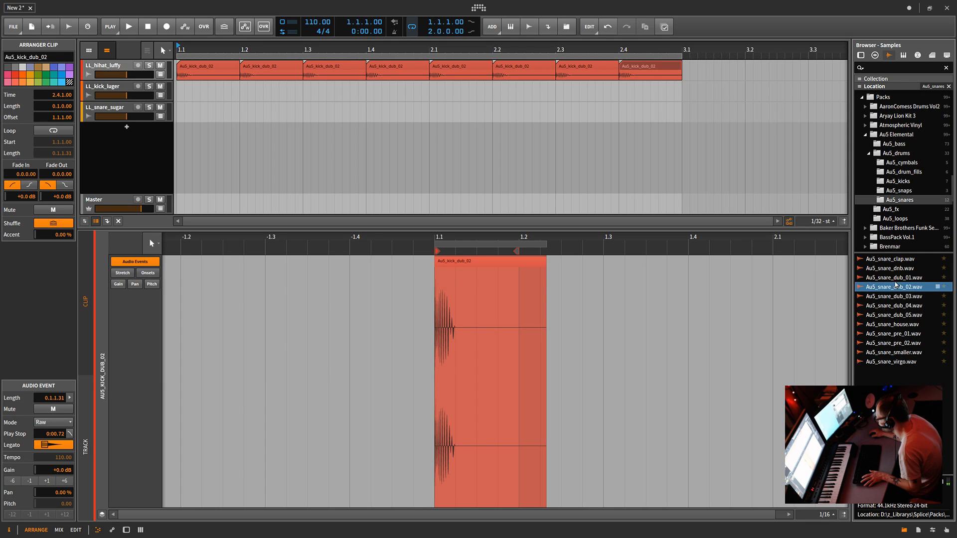
pyautogui.click(898, 278)
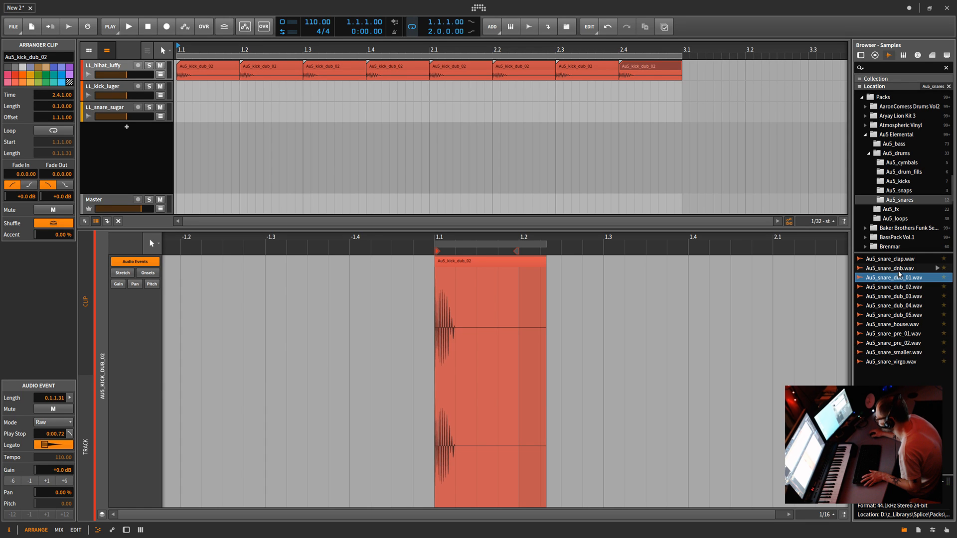
pyautogui.click(901, 269)
pyautogui.click(901, 260)
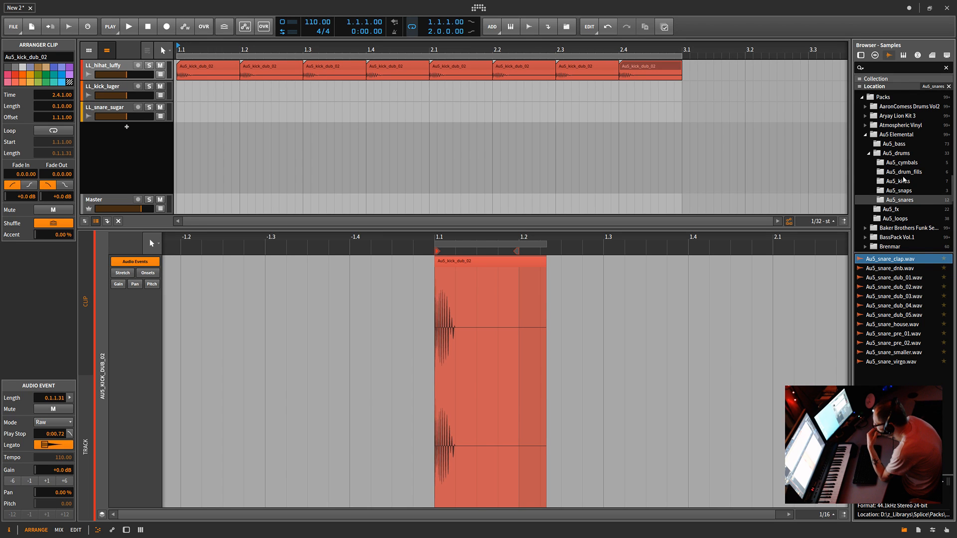
# - Open EM_drum_one_shots in the Electric Mantis pack and audition a closed hi-hat, a kick and several snares
pyautogui.scroll(-4, 903, 180)
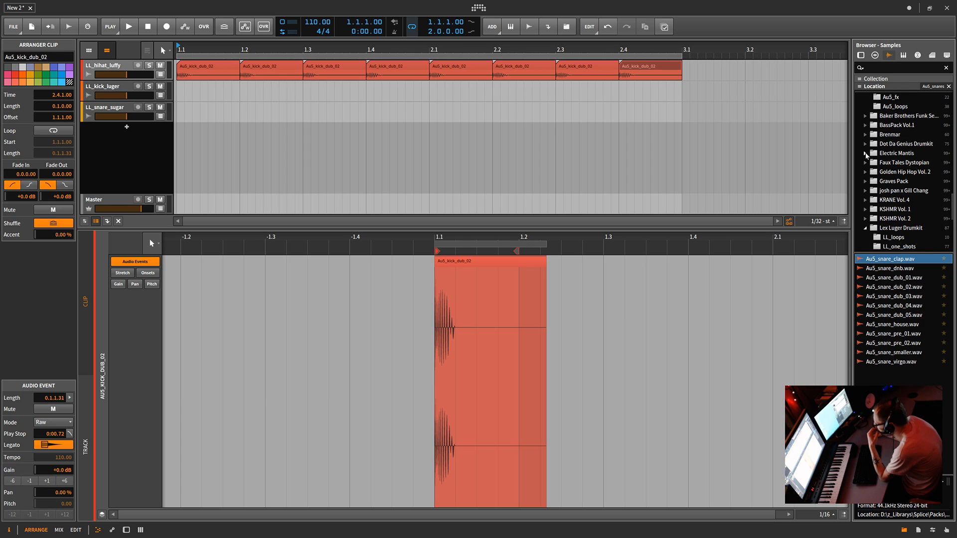
pyautogui.click(865, 154)
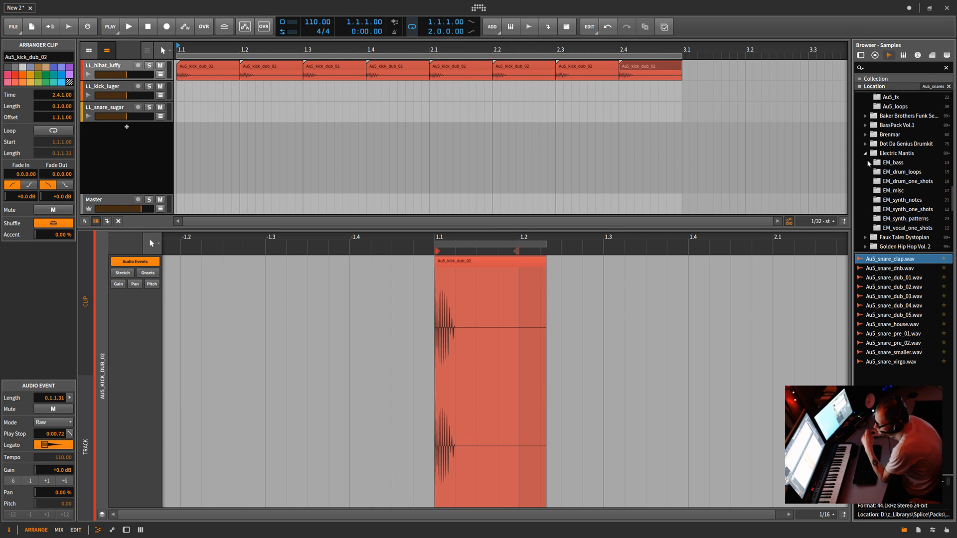
pyautogui.click(898, 173)
pyautogui.click(903, 181)
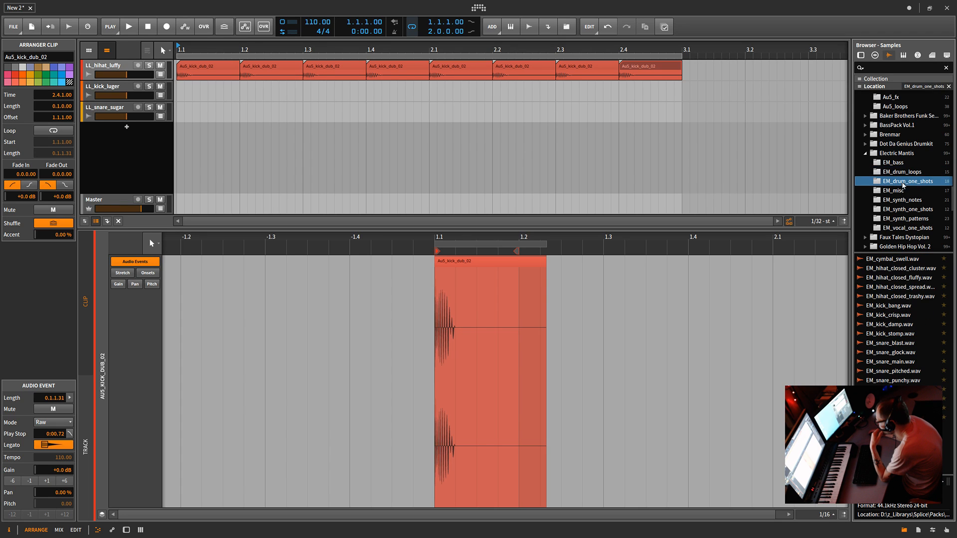
pyautogui.click(898, 287)
pyautogui.click(893, 324)
pyautogui.click(886, 371)
pyautogui.click(887, 400)
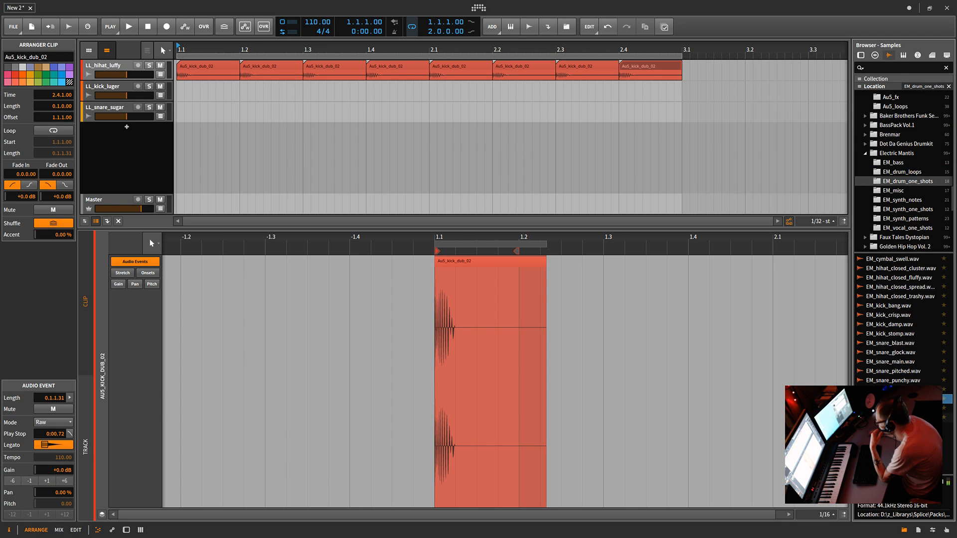
pyautogui.click(887, 417)
pyautogui.click(893, 380)
pyautogui.click(898, 343)
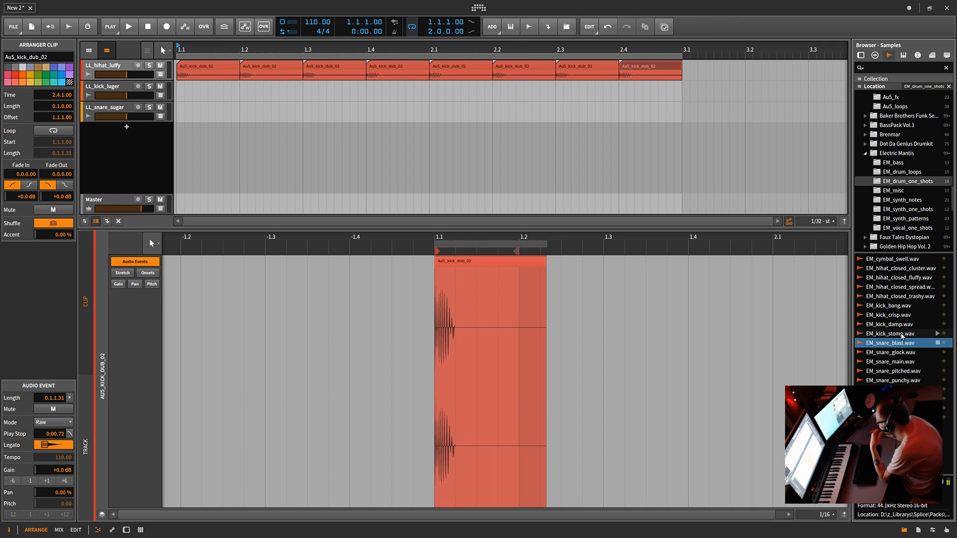
# - Audition the stomp, damp and crisp kicks, the four closed hi-hats and the cymbal swell in EM_drum_one_shots
pyautogui.click(902, 334)
pyautogui.click(903, 325)
pyautogui.click(905, 316)
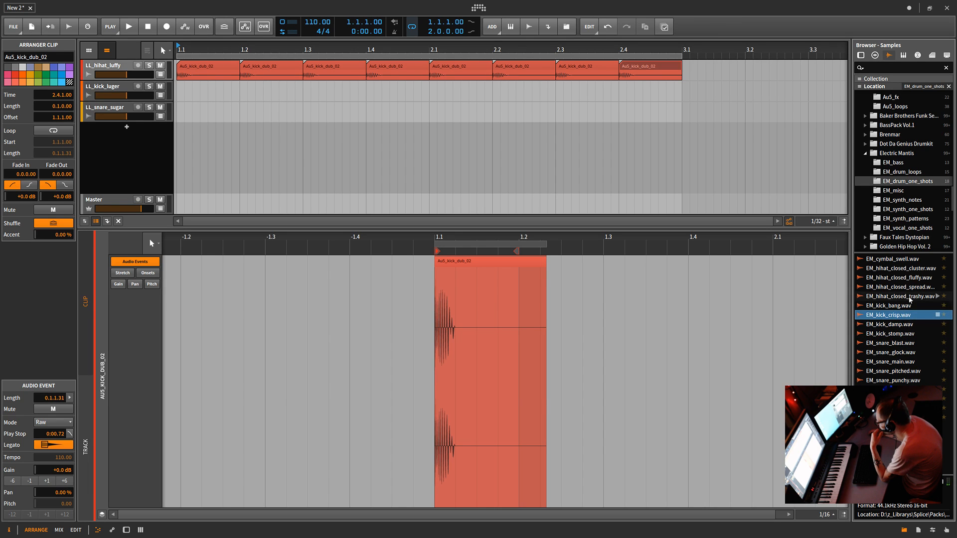
pyautogui.click(910, 297)
pyautogui.click(911, 287)
pyautogui.click(913, 278)
pyautogui.click(915, 269)
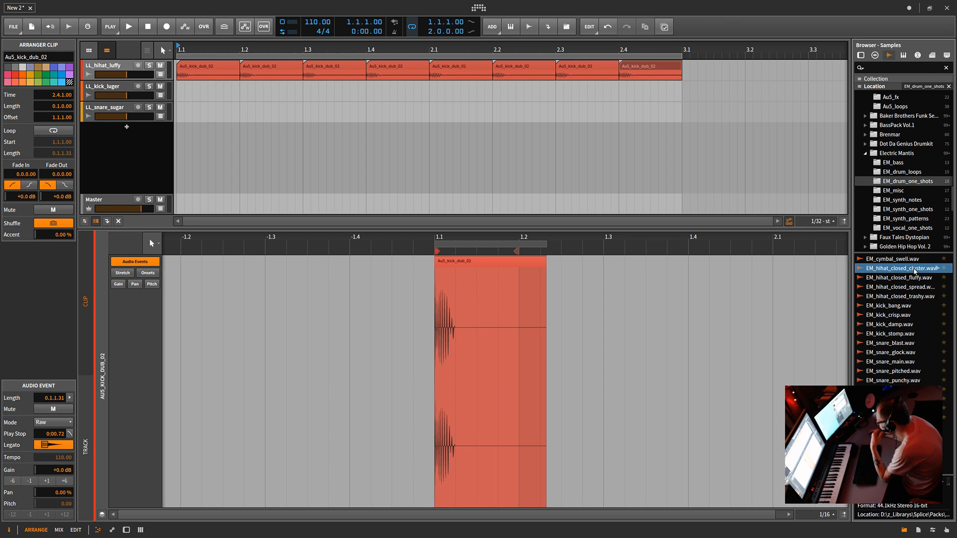
pyautogui.click(909, 262)
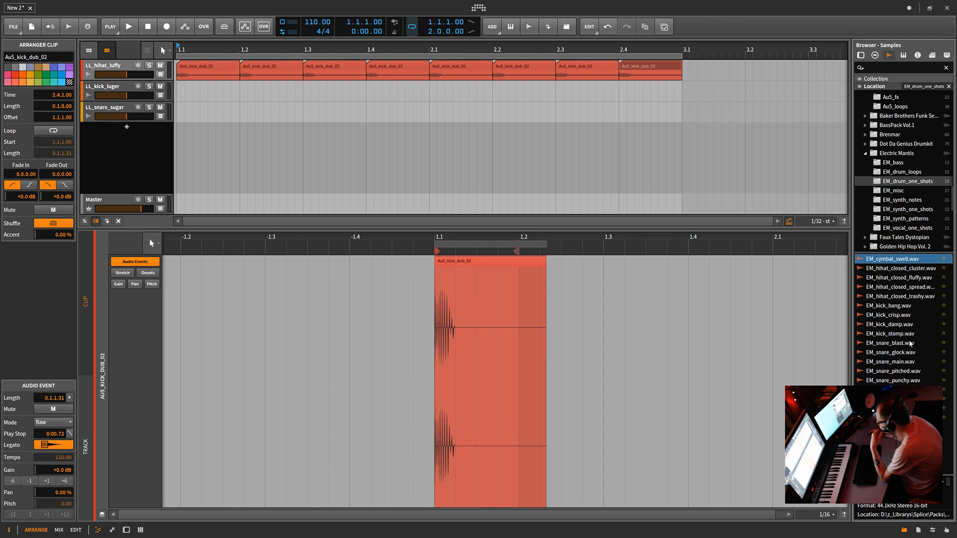
# - Compare EM_snare_pitched with EM_snare_main and place one-beat EM_snare_pitched clips on the LL_kick_luger track at 1.2, 1.4, 2.2 and 2.4
pyautogui.click(908, 417)
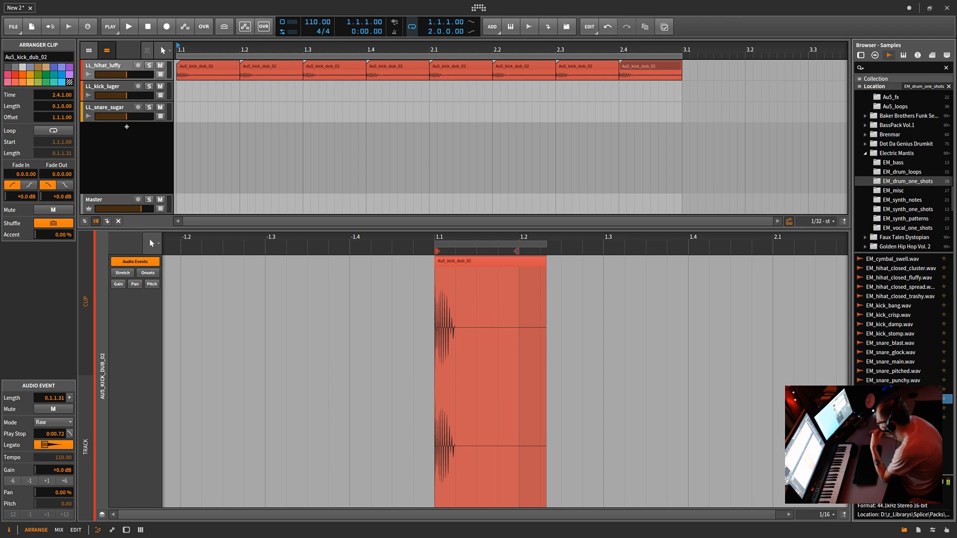
pyautogui.click(905, 370)
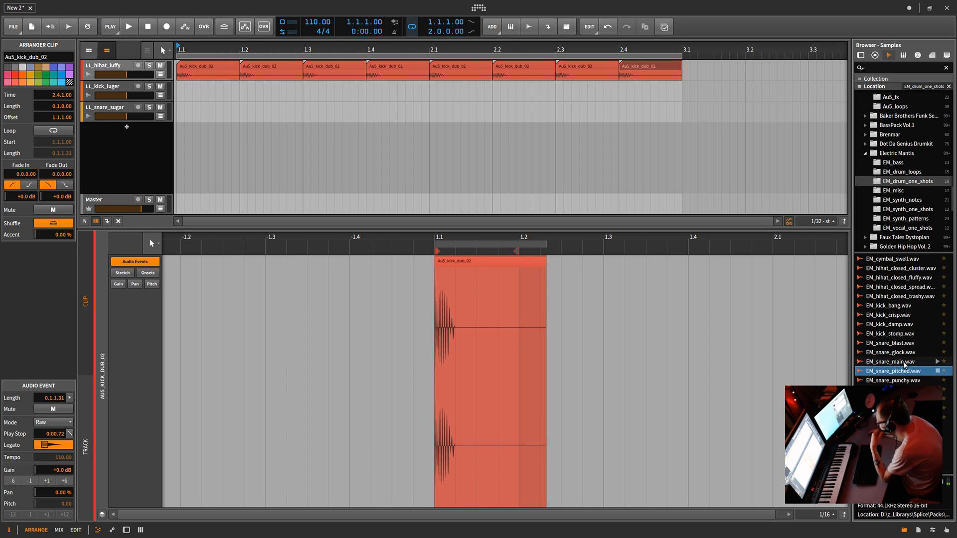
pyautogui.click(868, 365)
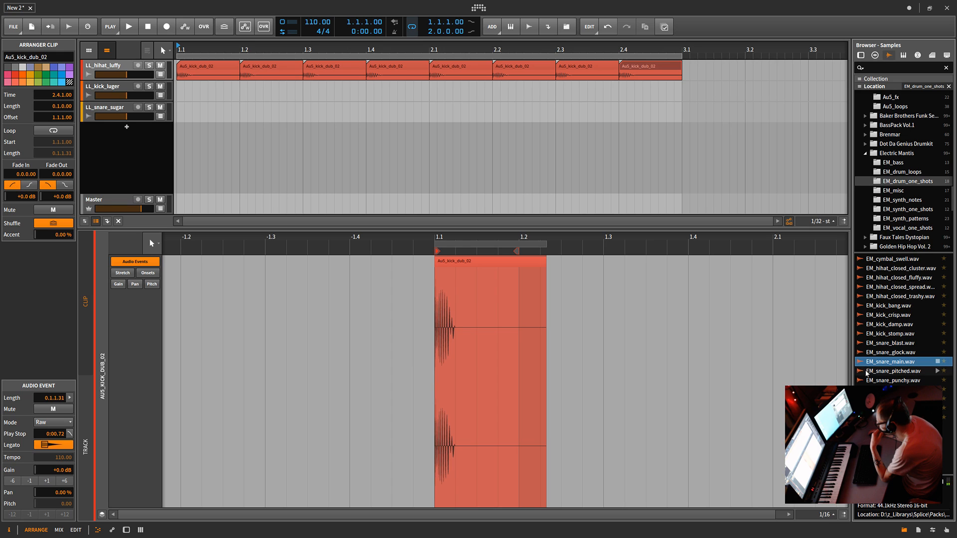
pyautogui.moveTo(872, 373); pyautogui.dragTo(244, 92)
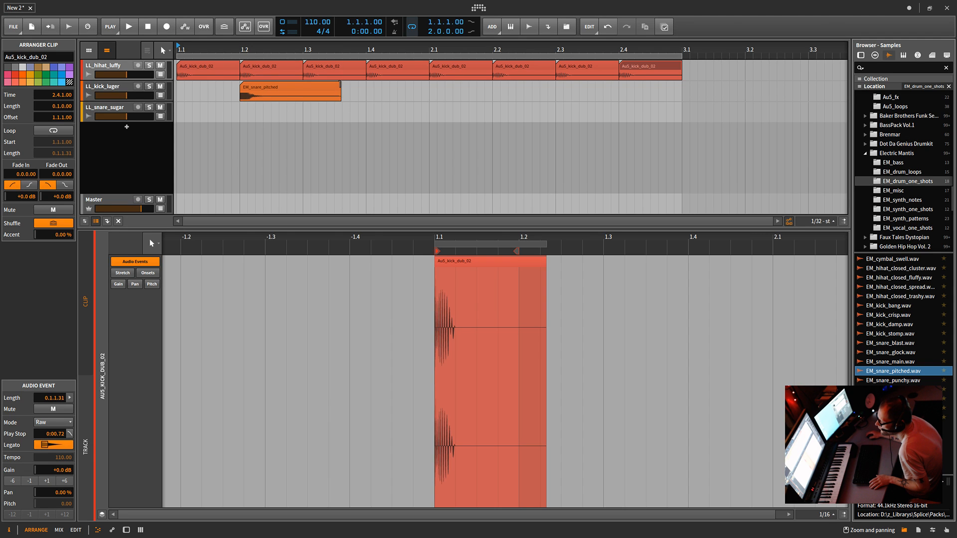
pyautogui.moveTo(341, 86); pyautogui.dragTo(648, 92)
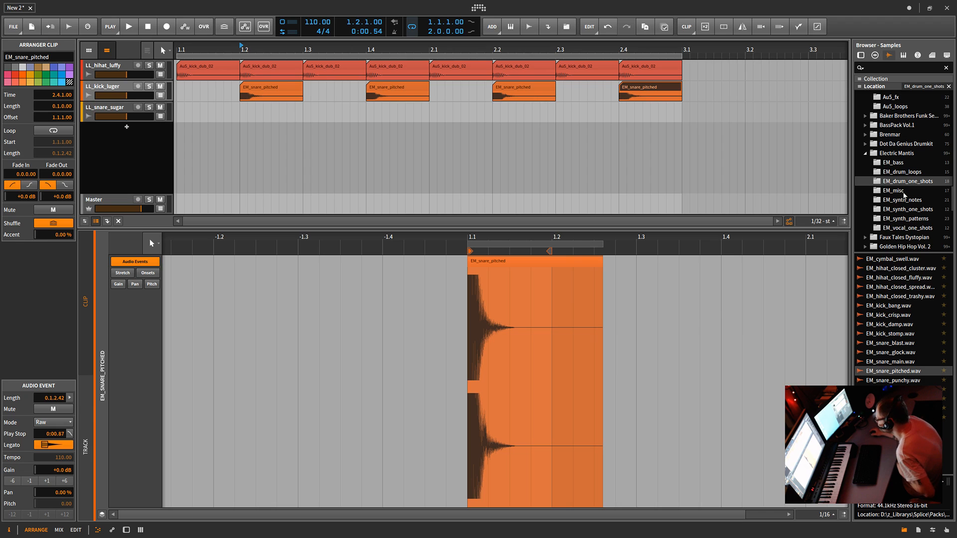
# - Audition the kick stomp and closed hi-hat one-shots and place EM_hihat_closed_spread on the LL_snare_sugar track just before beat 1.2
pyautogui.click(909, 334)
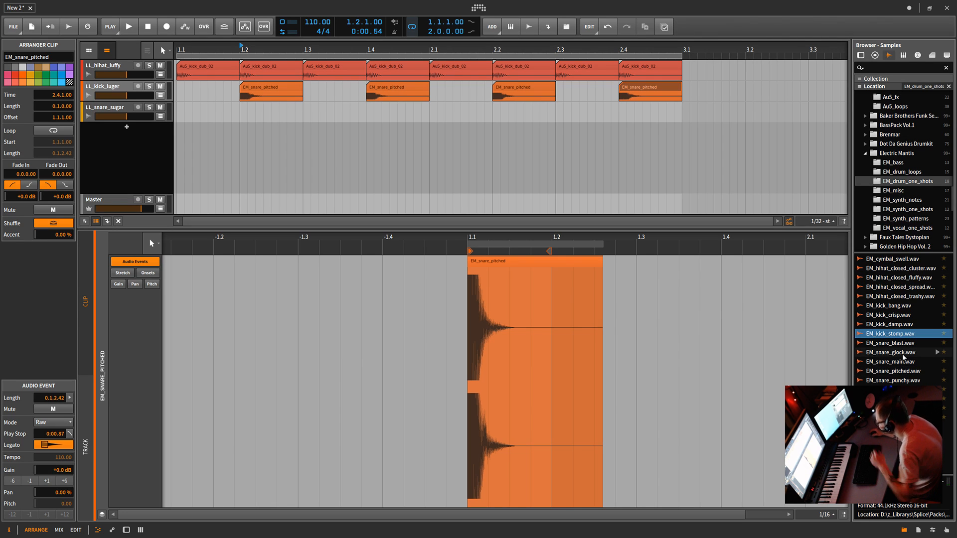
pyautogui.click(897, 271)
pyautogui.click(899, 277)
pyautogui.click(900, 287)
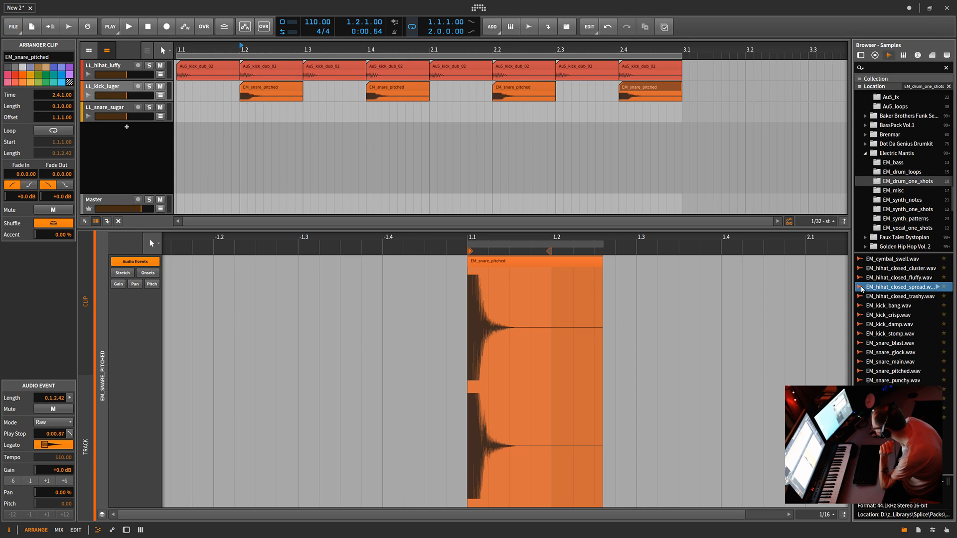
pyautogui.moveTo(862, 290); pyautogui.dragTo(216, 112)
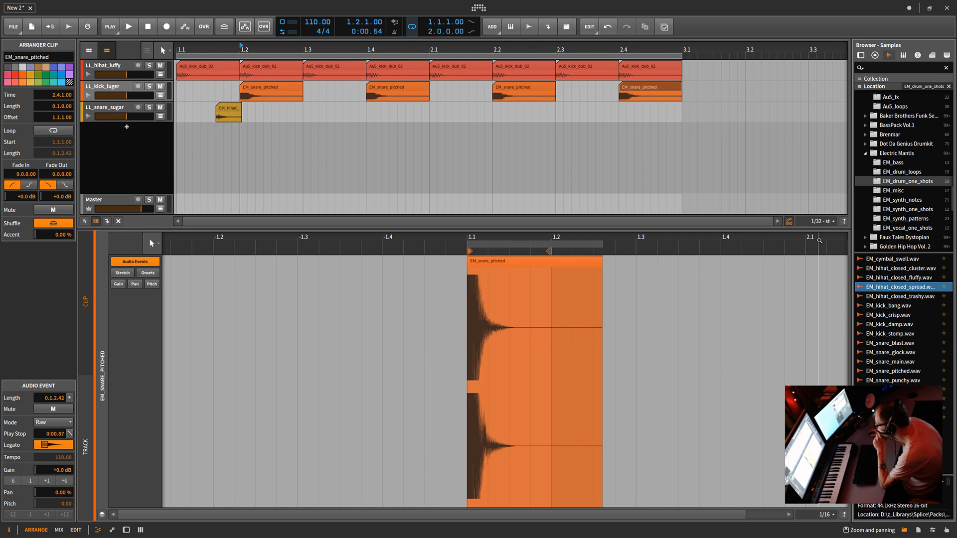
# - Set the arranger grid to 1/16 and position EM_hihat_closed_spread clips on the off-beats at 1.1.3, 1.2.3 and 1.3.3
pyautogui.click(823, 221)
pyautogui.click(817, 161)
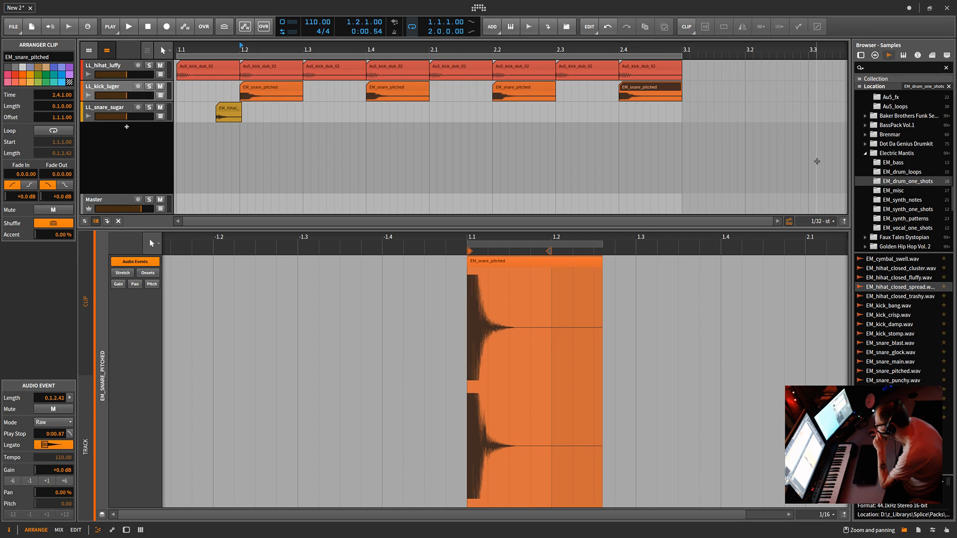
pyautogui.click(821, 223)
pyautogui.click(821, 223)
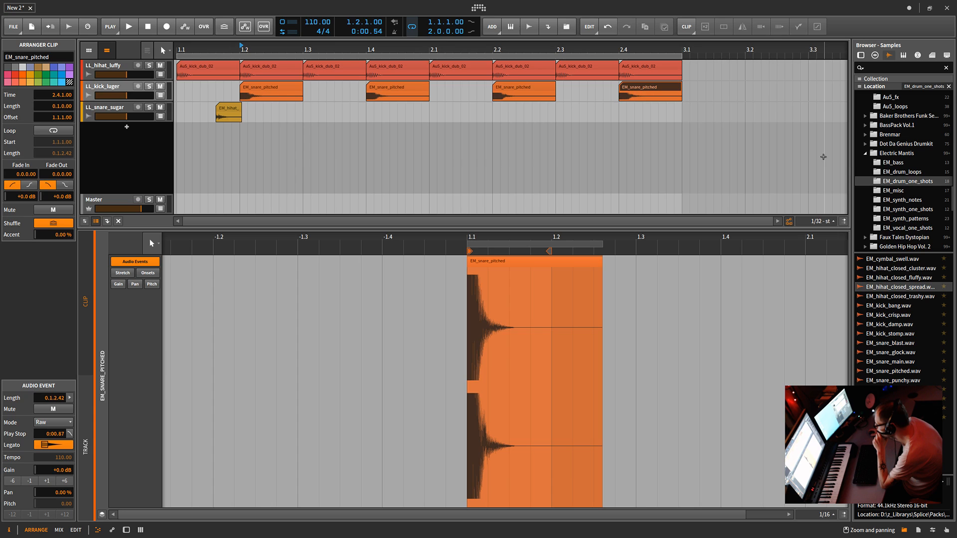
pyautogui.click(821, 223)
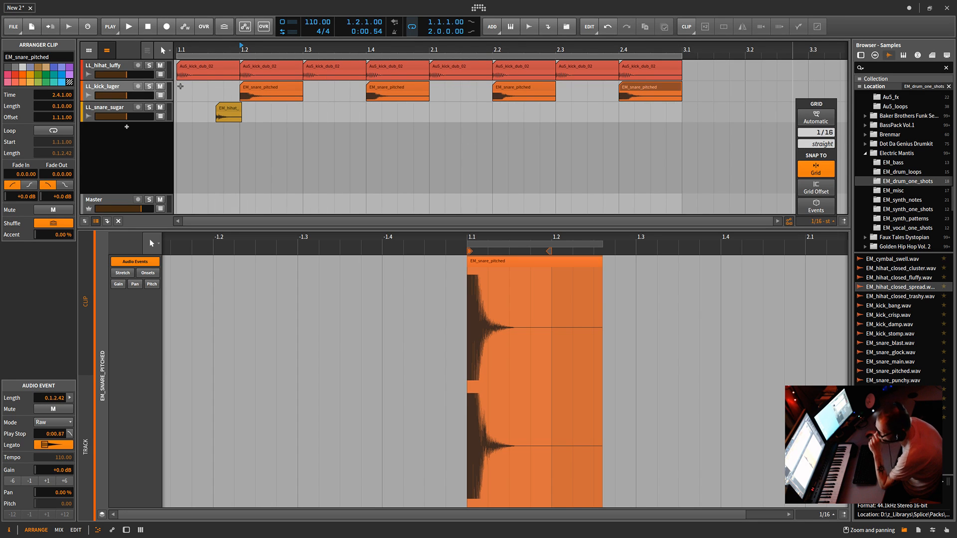
pyautogui.click(232, 111)
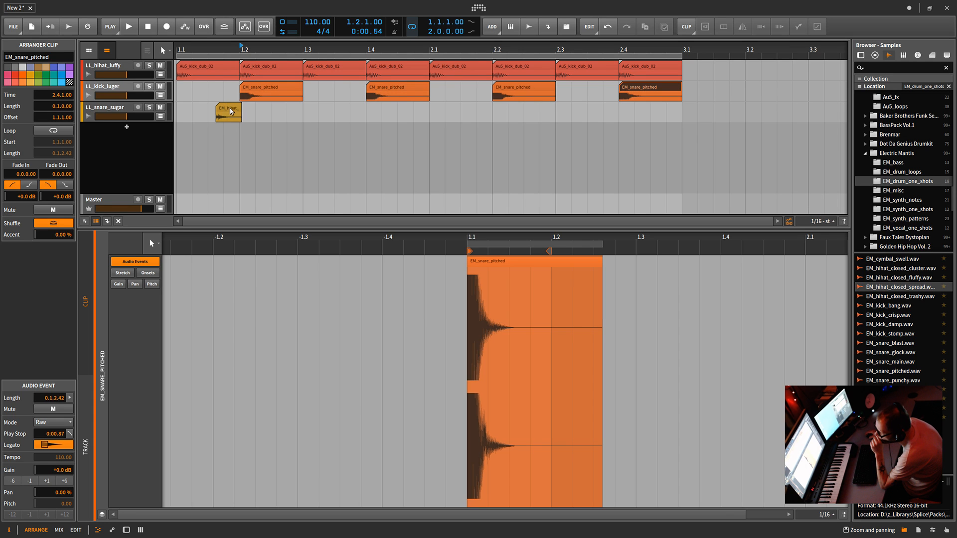
pyautogui.moveTo(232, 111); pyautogui.dragTo(356, 112)
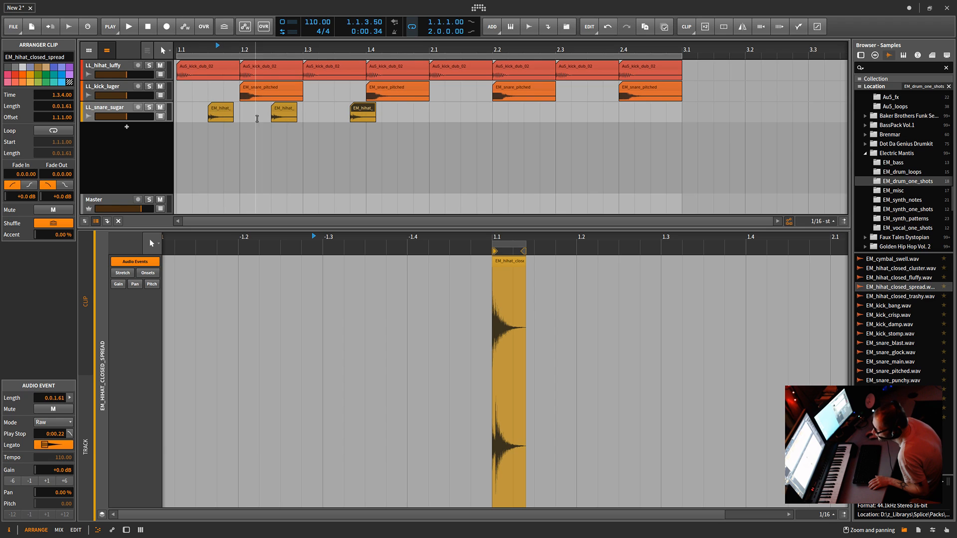
pyautogui.moveTo(360, 109); pyautogui.dragTo(193, 145)
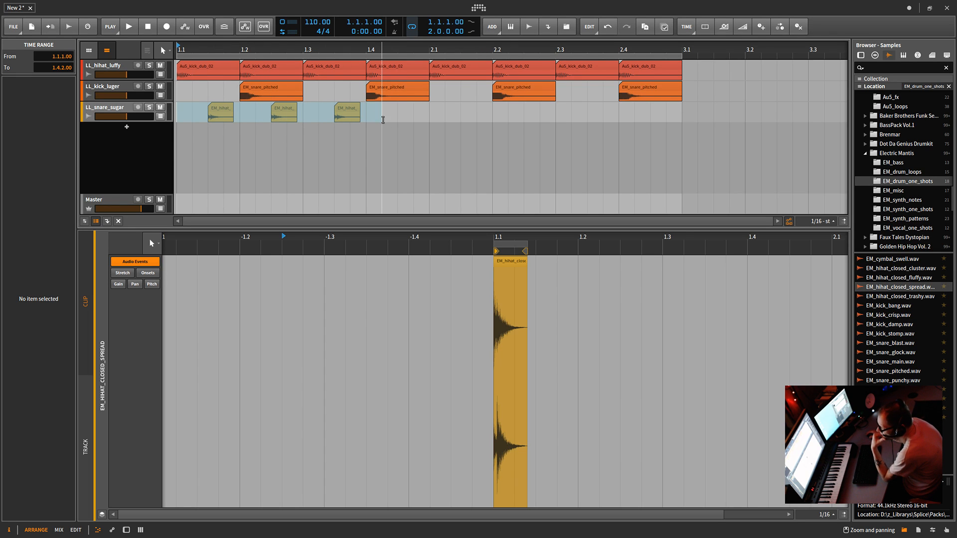
# - Copy the three hi-hat clips twice along LL_snare_sugar so that off-beats continue from 1.4.3 through 3.1.3
pyautogui.rightClick(376, 144)
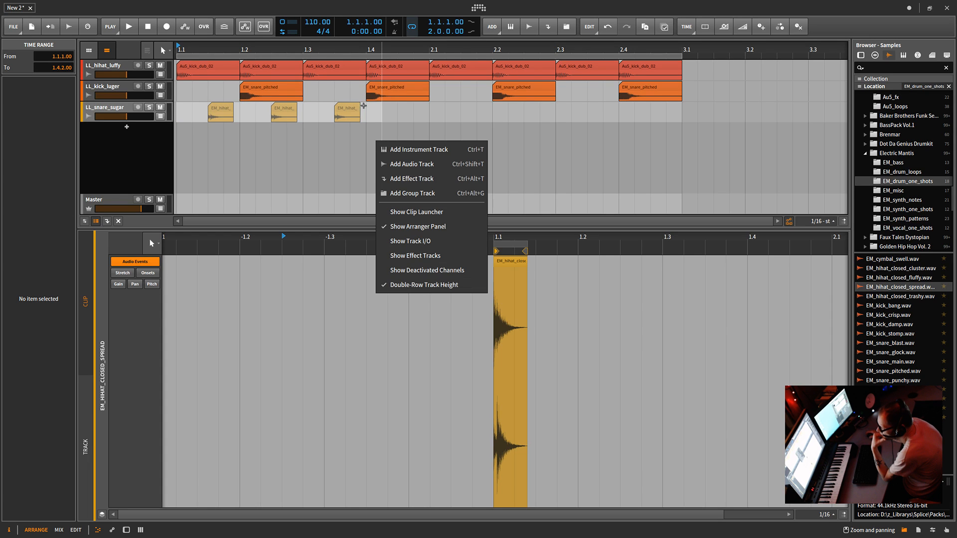
pyautogui.click(347, 114)
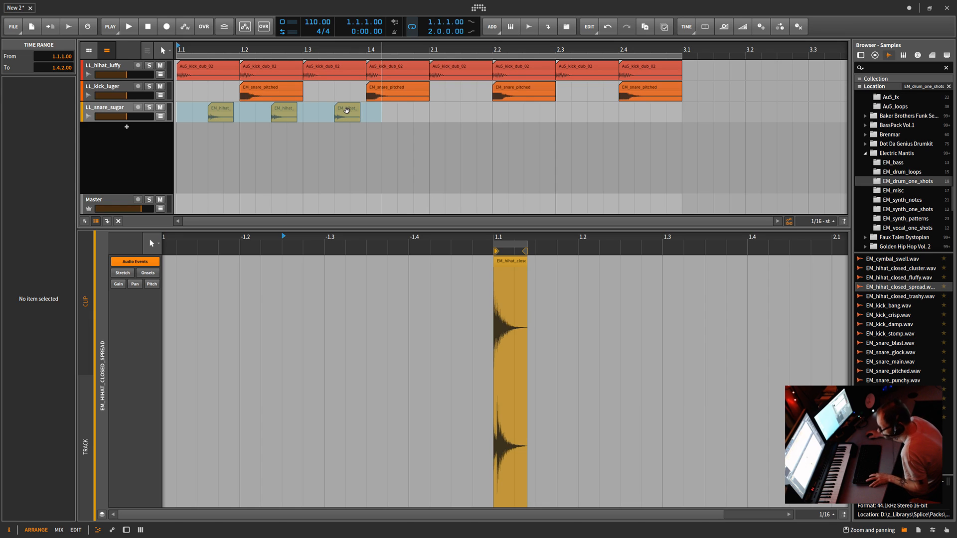
pyautogui.moveTo(347, 110); pyautogui.dragTo(535, 113)
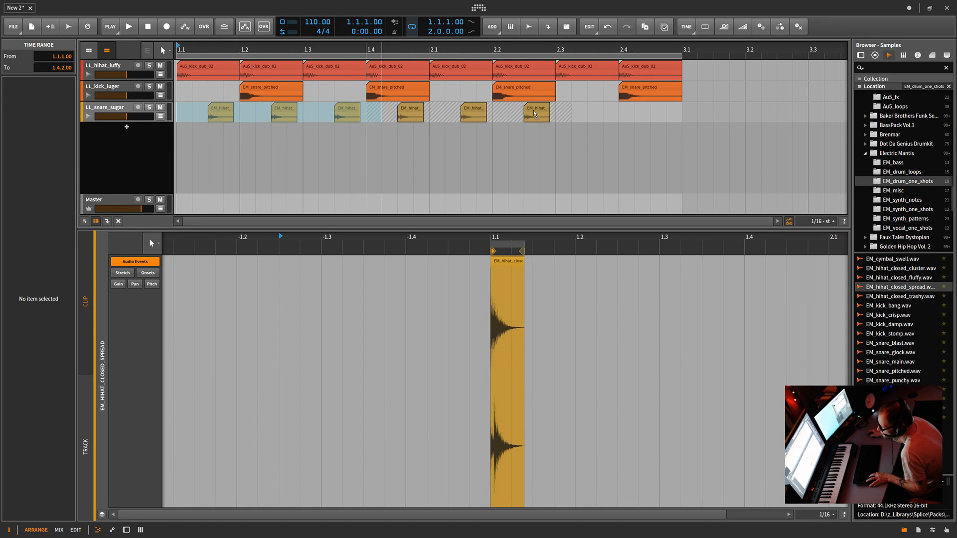
pyautogui.moveTo(535, 114); pyautogui.dragTo(537, 114)
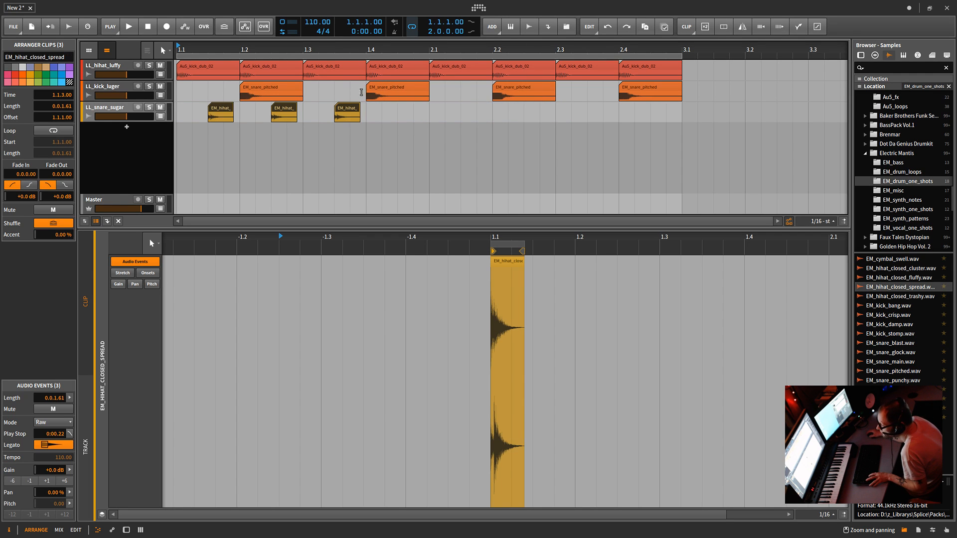
pyautogui.moveTo(353, 108); pyautogui.dragTo(735, 116)
# - Play the loop, raise the tempo to 126 BPM and delete the surplus hi-hat clip at 3.1.3
pyautogui.press('space')
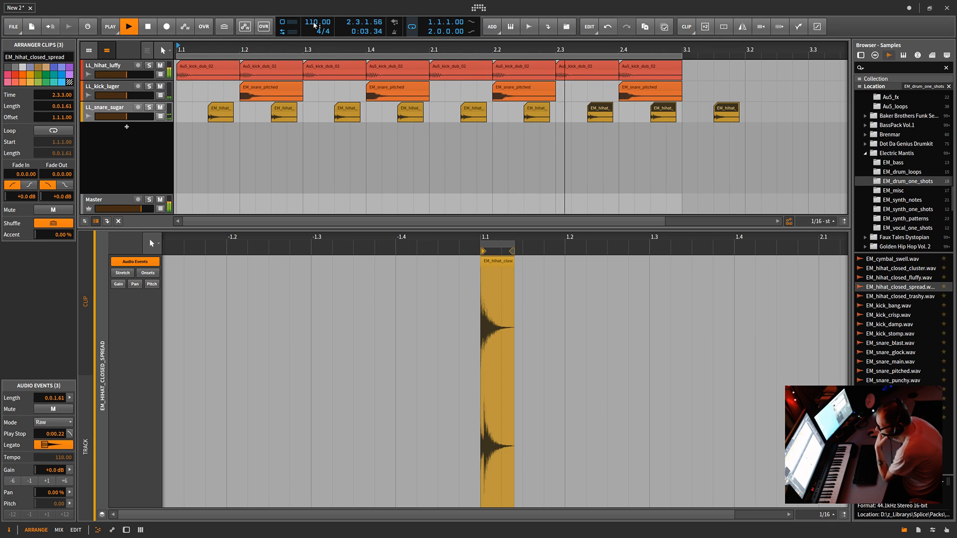
pyautogui.moveTo(314, 23); pyautogui.dragTo(314, 15)
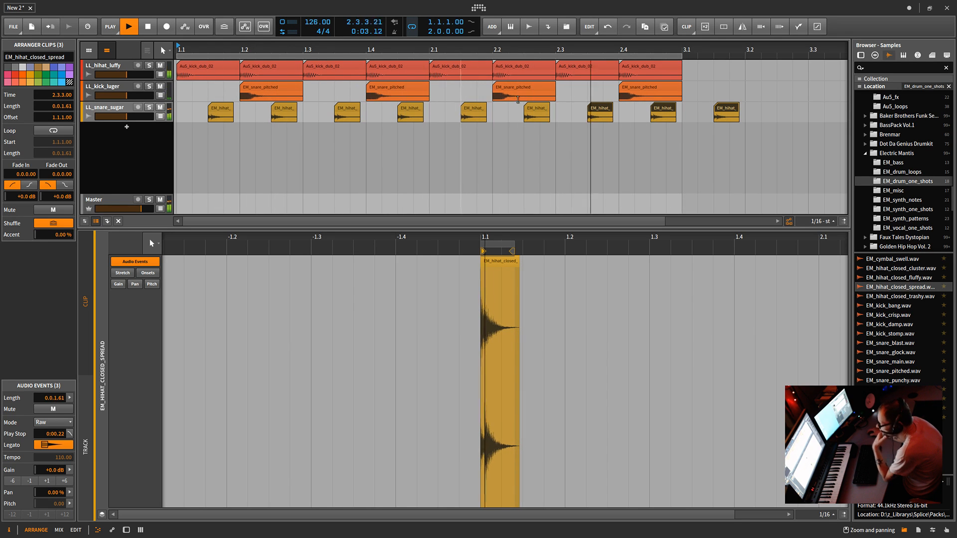
pyautogui.moveTo(717, 89); pyautogui.dragTo(758, 146)
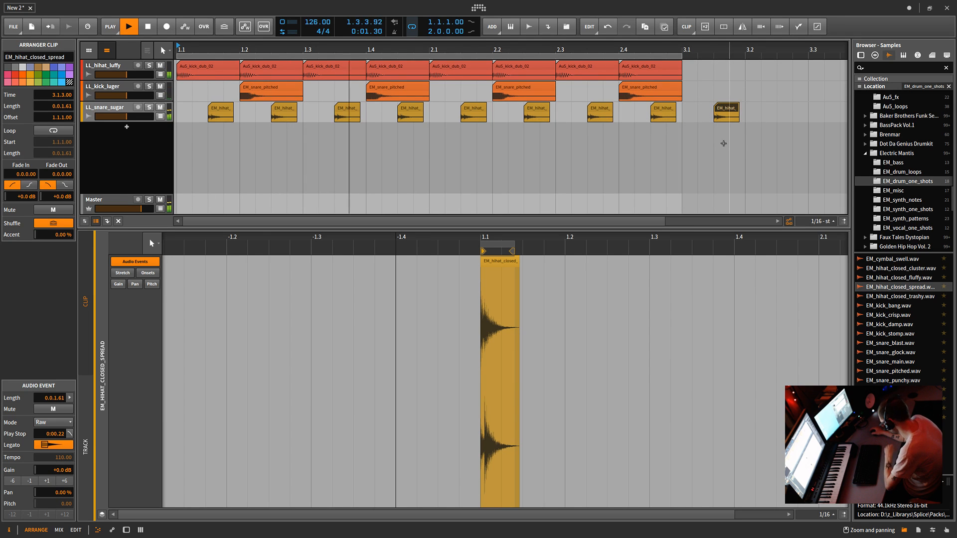
pyautogui.press('Delete')
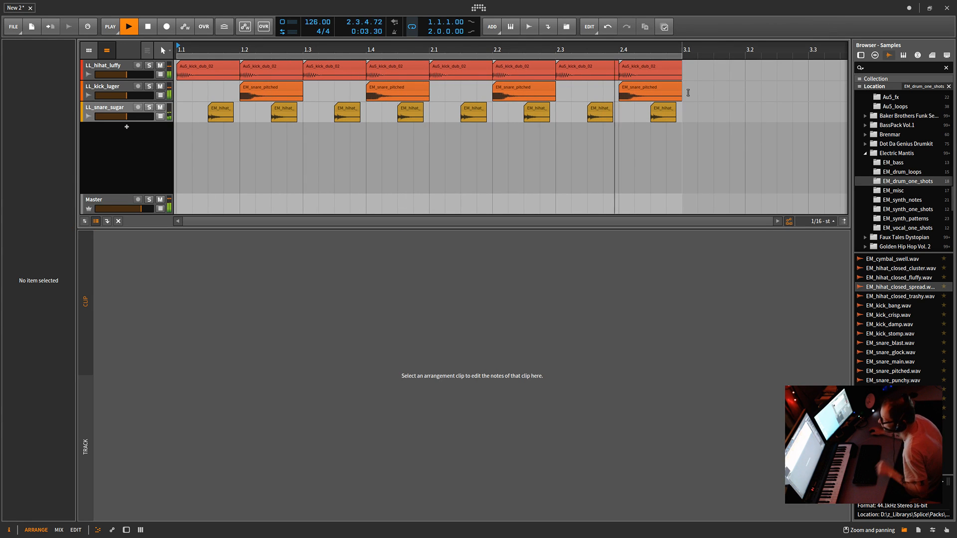
# - Select all kick, snare and hi-hat clips and consolidate them into one clip per track
pyautogui.moveTo(672, 51); pyautogui.dragTo(672, 115)
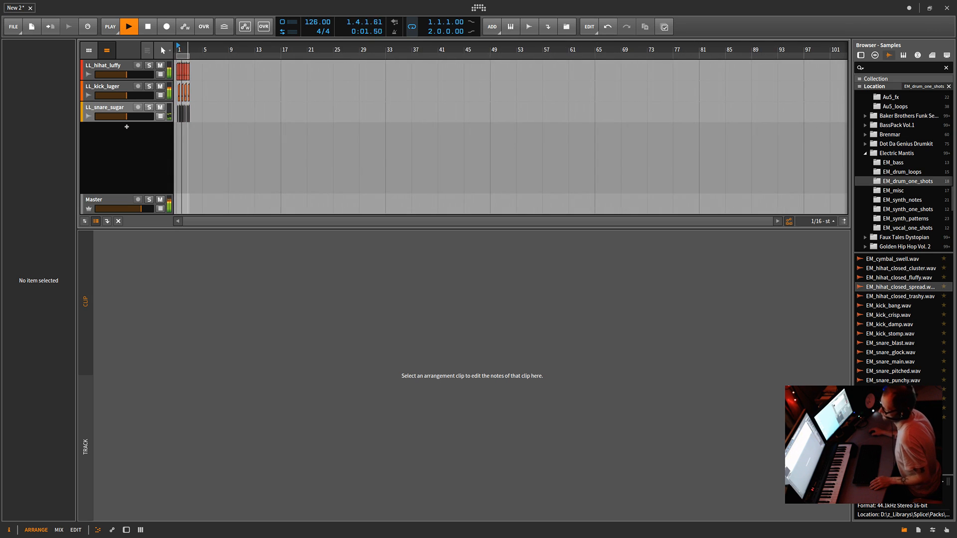
pyautogui.moveTo(188, 51); pyautogui.dragTo(415, 51)
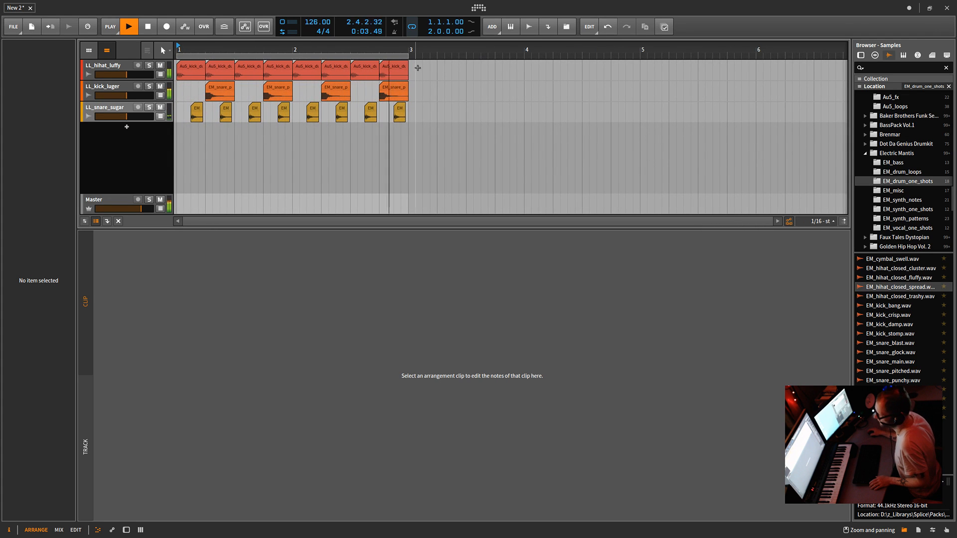
pyautogui.hotkey('ctrl', 'a')
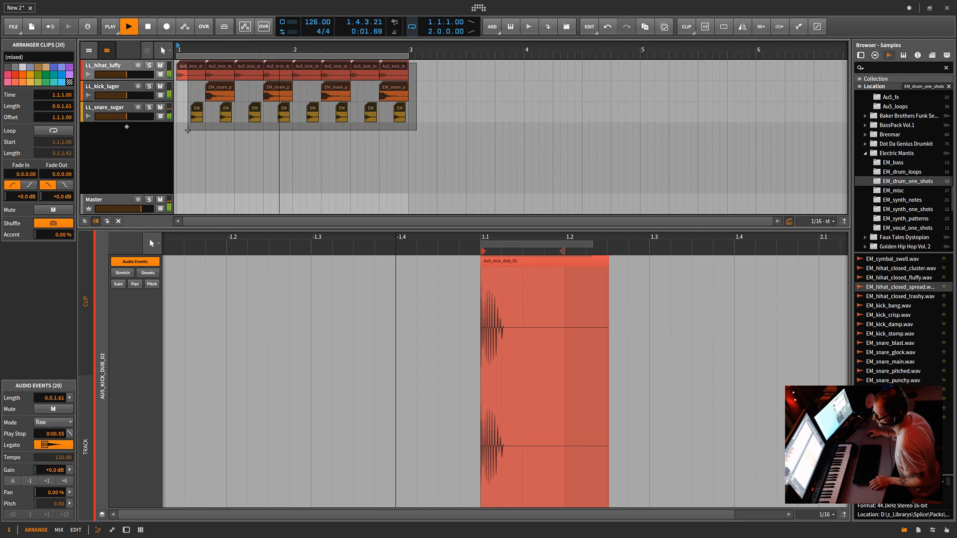
pyautogui.rightClick(361, 70)
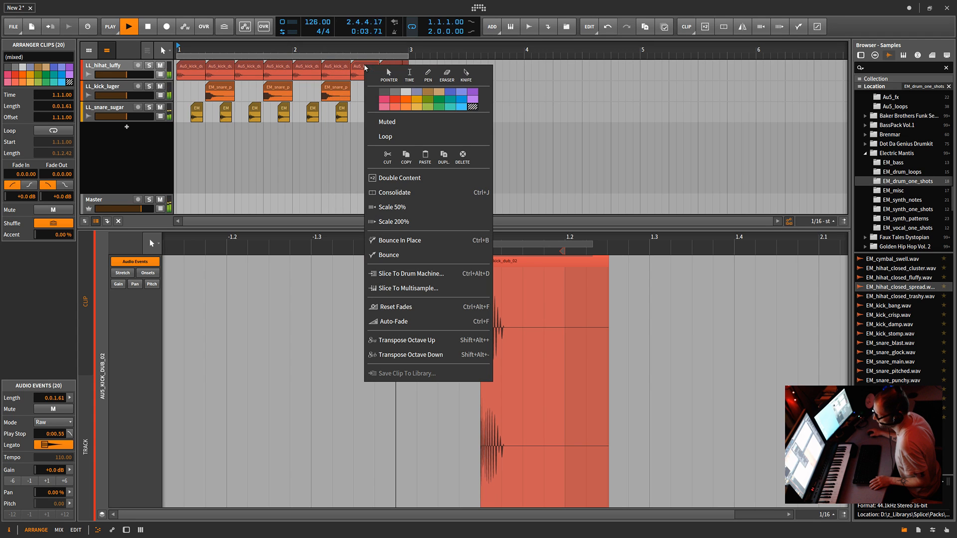
pyautogui.click(401, 191)
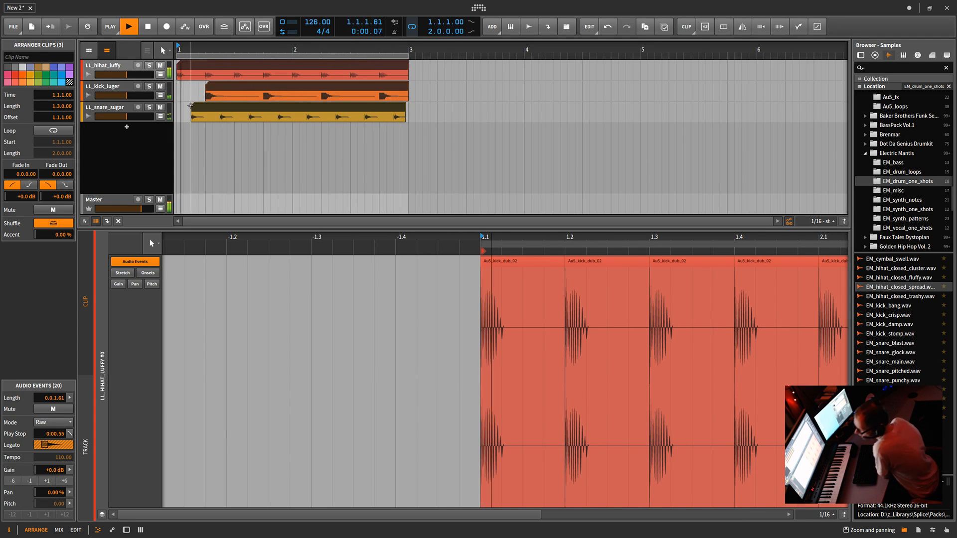
# - Extend the consolidated snare and hi-hat clips back to 1.1.1 and the hi-hat clip's end to bar 3
pyautogui.click(189, 107)
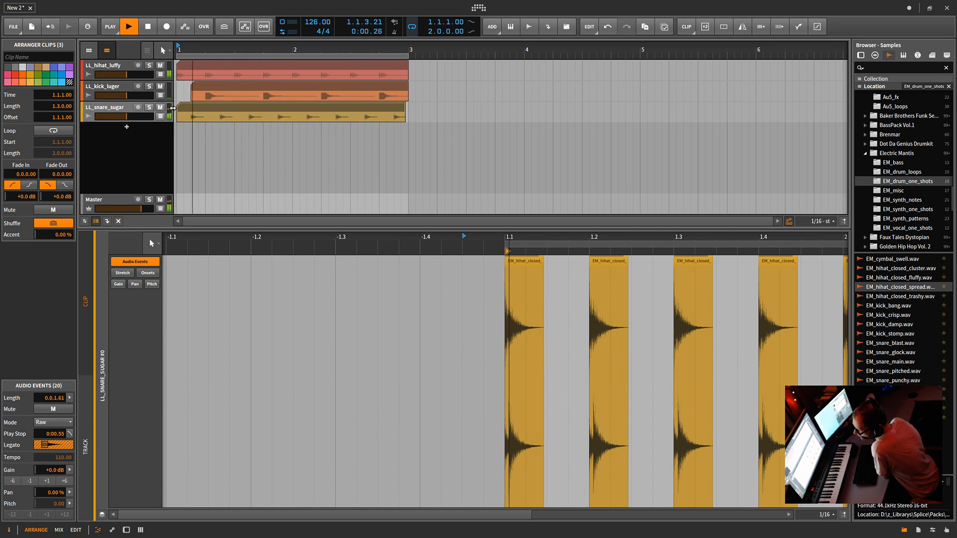
pyautogui.click(189, 90)
pyautogui.moveTo(192, 90); pyautogui.dragTo(177, 90)
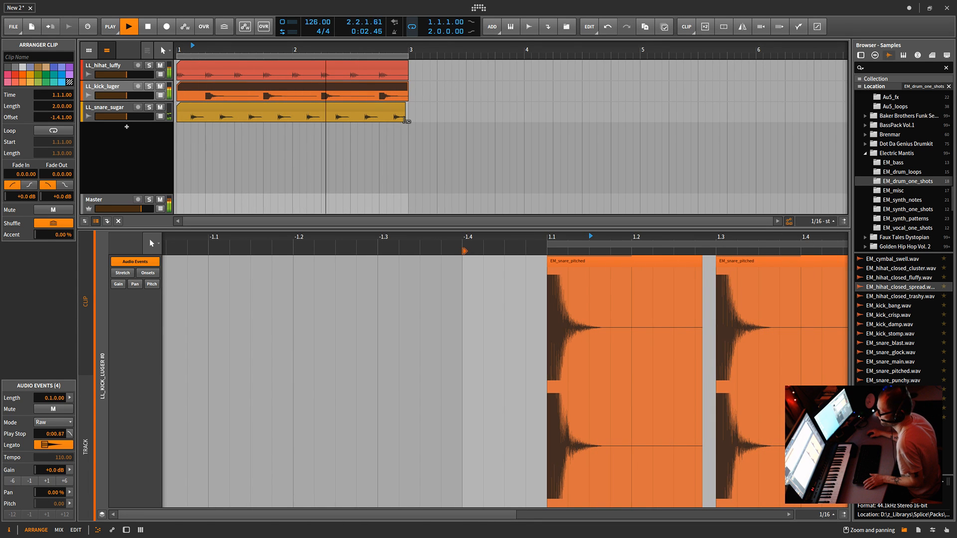
pyautogui.moveTo(406, 119); pyautogui.dragTo(410, 120)
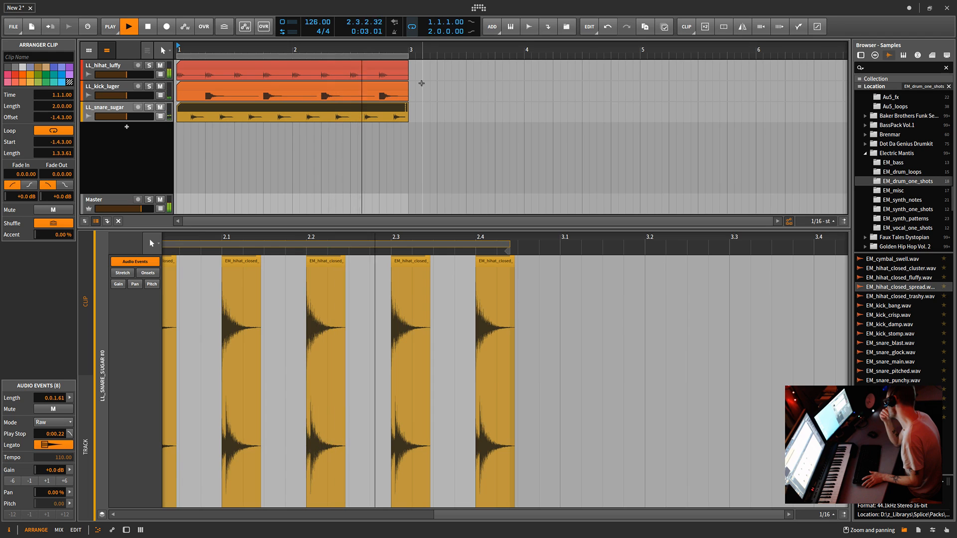
# - Stop playback and delete the three consolidated drum clips from the arranger
pyautogui.press('space')
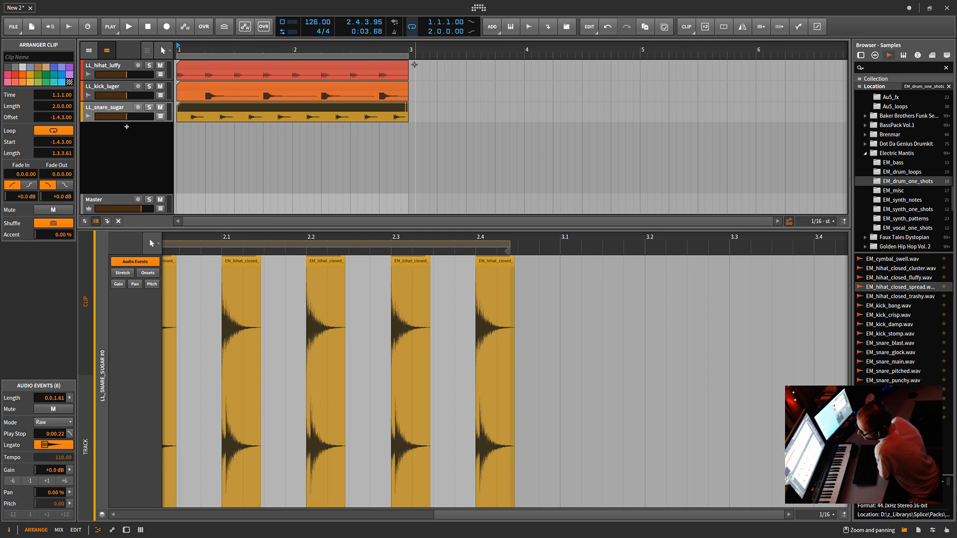
pyautogui.hotkey('ctrl', 'a')
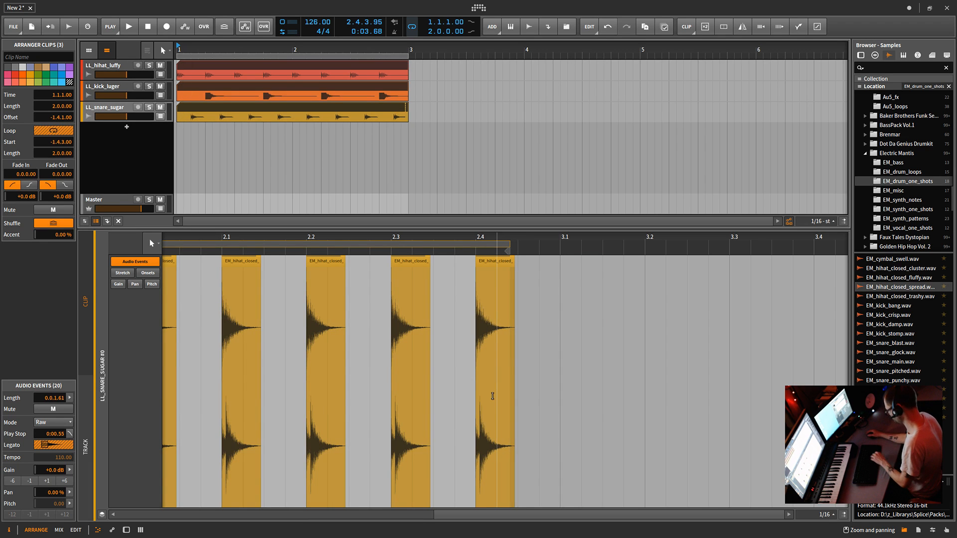
pyautogui.press('Delete')
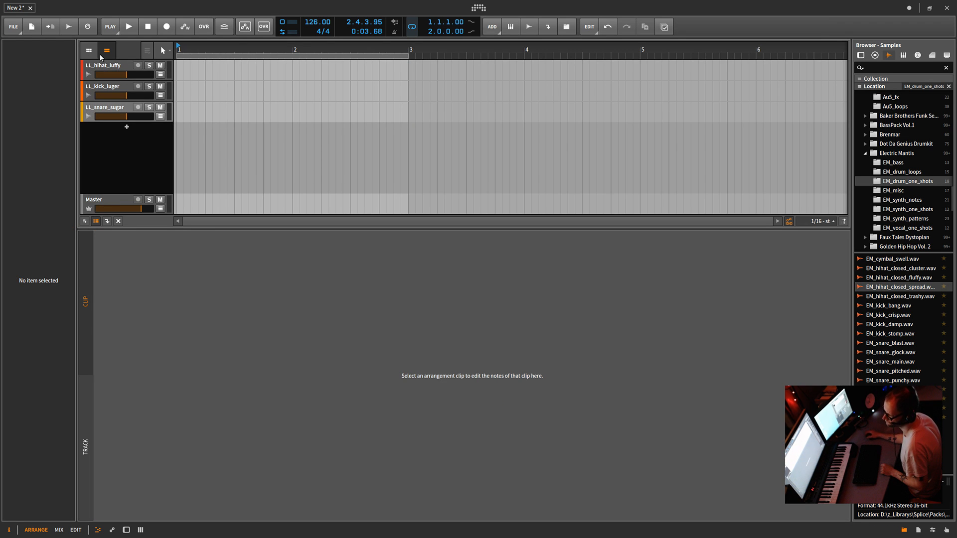
# - Open the recent project "Stretch put in sampler MIDI note timeing" from the dashboard
pyautogui.click(14, 27)
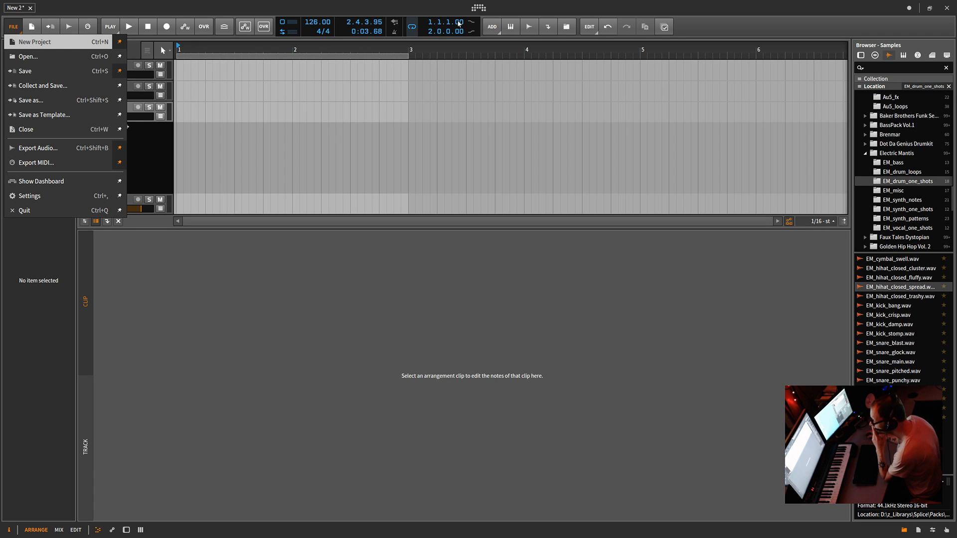
pyautogui.click(475, 12)
pyautogui.click(474, 12)
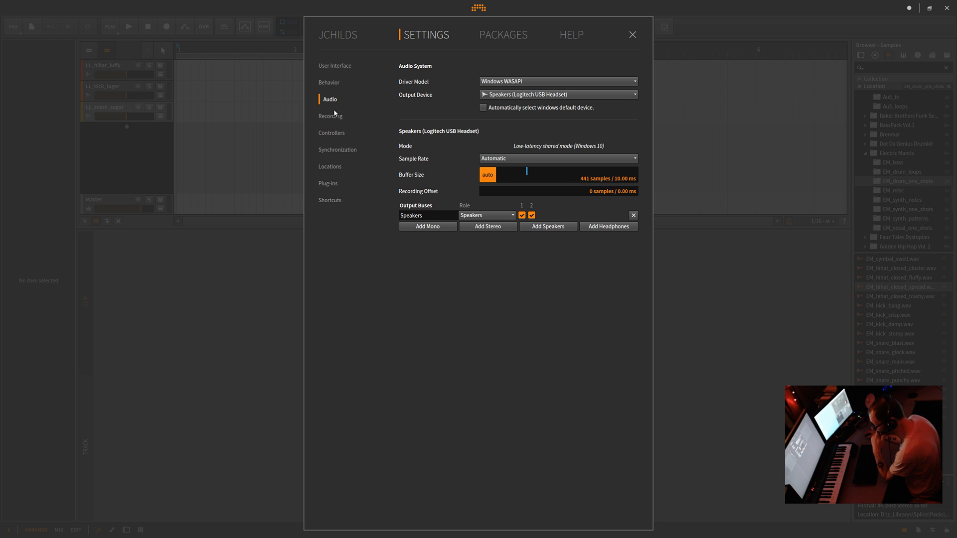
pyautogui.click(330, 67)
pyautogui.click(340, 36)
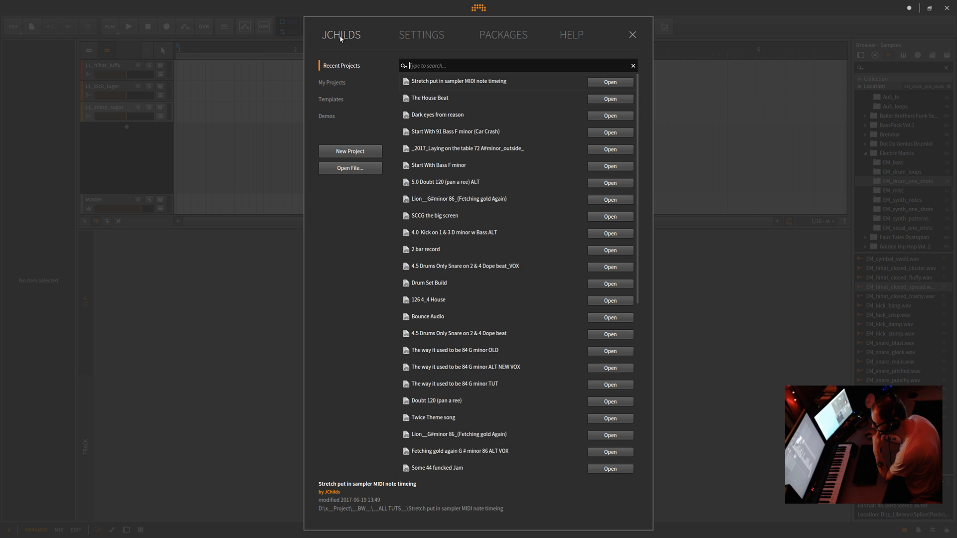
pyautogui.doubleClick(450, 85)
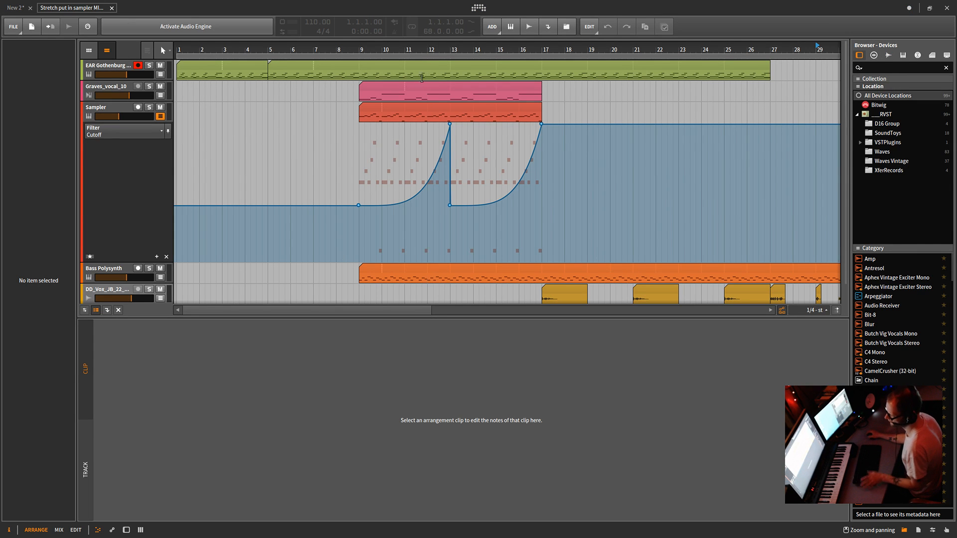
# - Activate the audio engine for the opened project and play its arrangement from around bar 29
pyautogui.moveTo(437, 45); pyautogui.dragTo(438, 69)
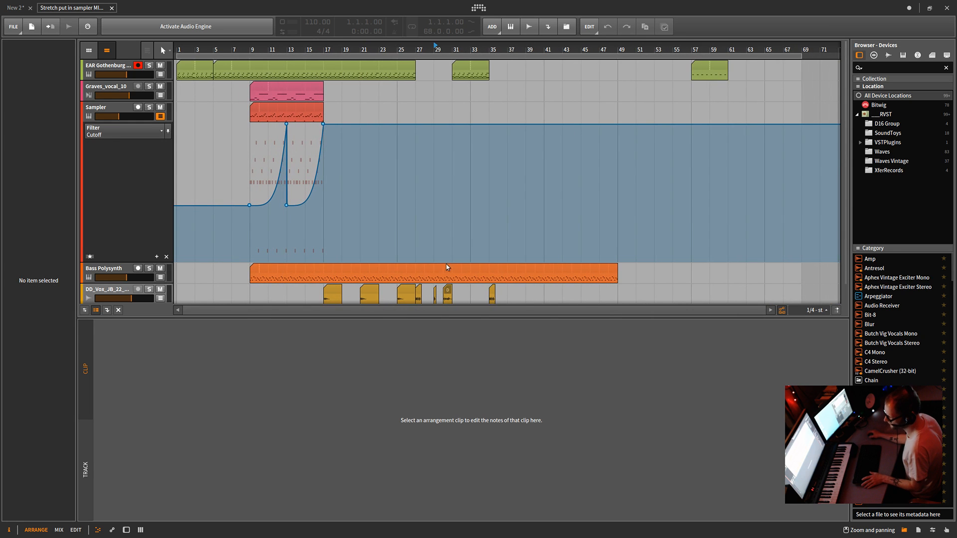
pyautogui.click(154, 30)
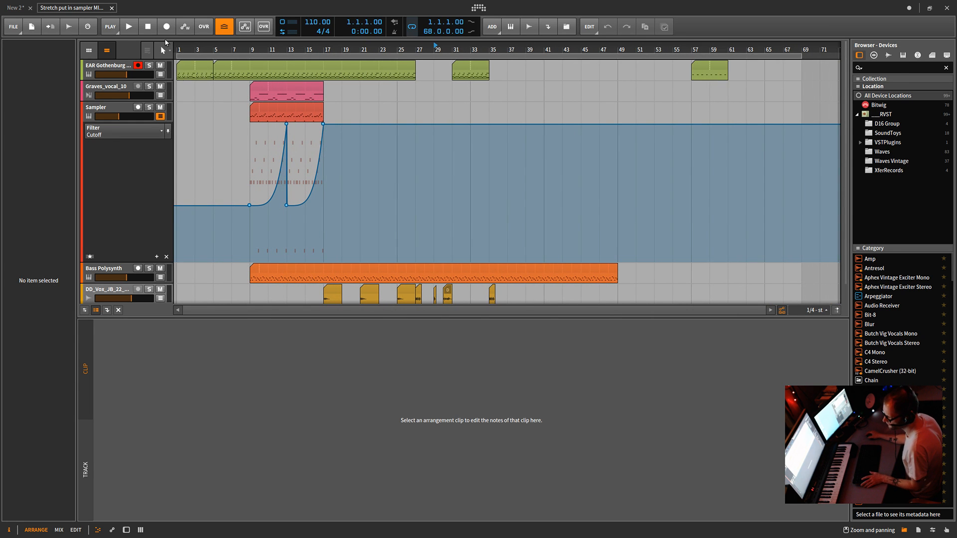
pyautogui.press('space')
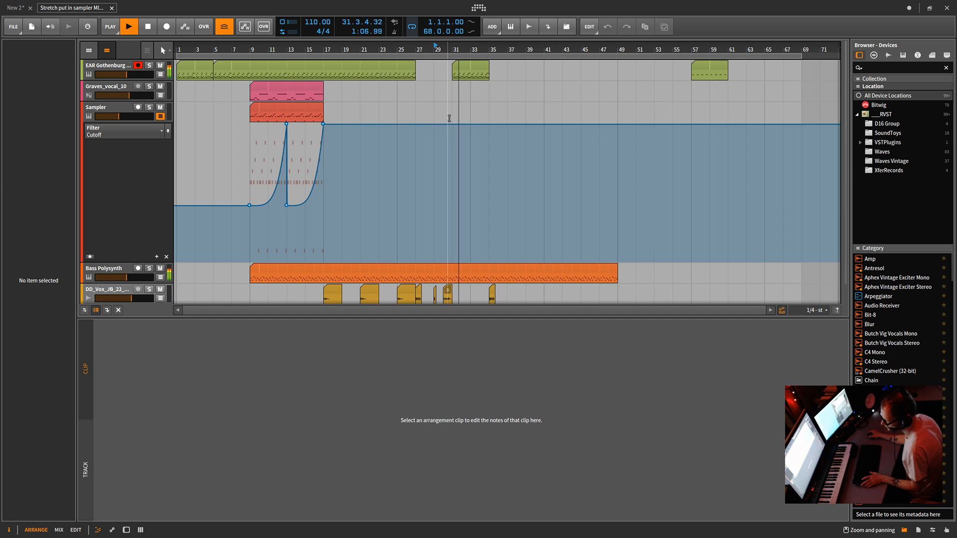
# - Shorten the Sampler's Filter Cutoff automation lane, increase the height of the arranger tracks and collapse the clip editor
pyautogui.moveTo(461, 50); pyautogui.dragTo(445, 138)
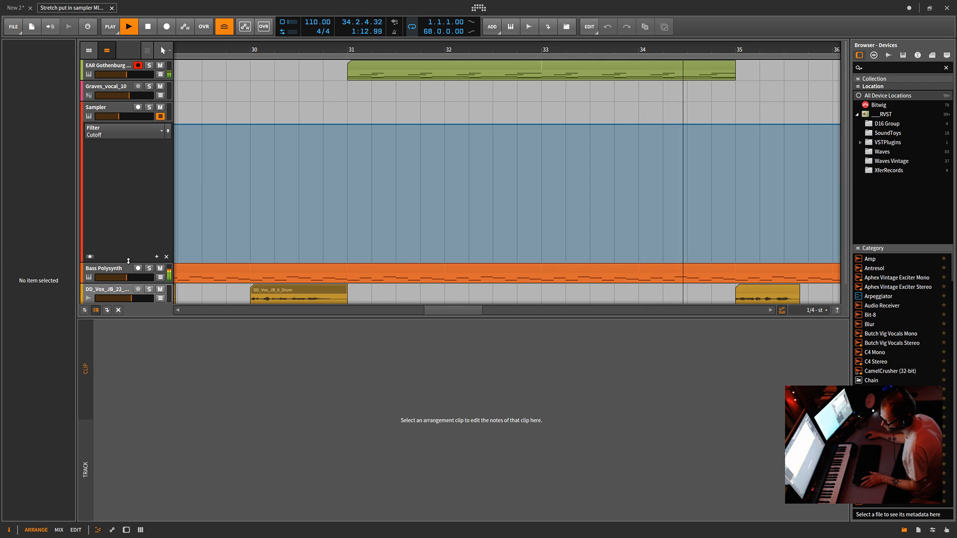
pyautogui.moveTo(129, 261); pyautogui.dragTo(132, 115)
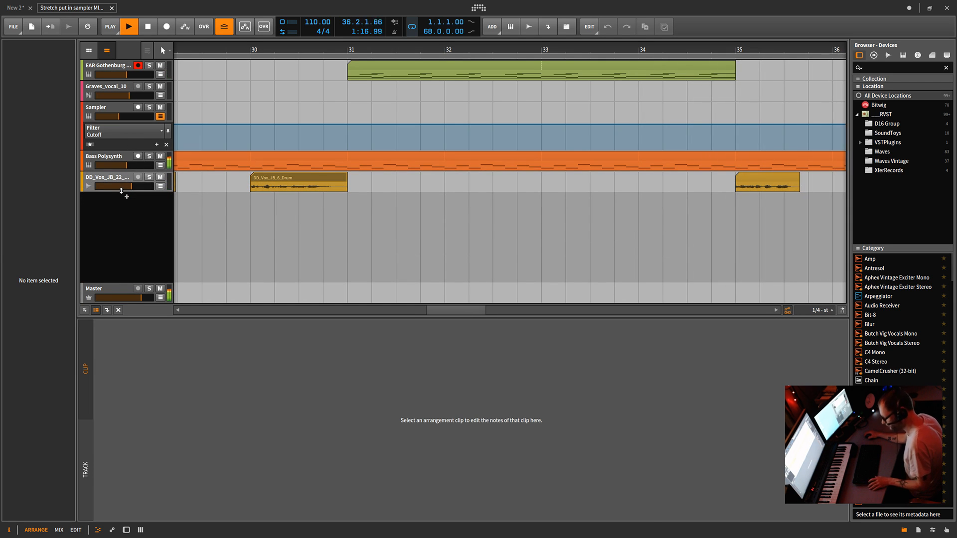
pyautogui.moveTo(121, 190); pyautogui.dragTo(111, 155)
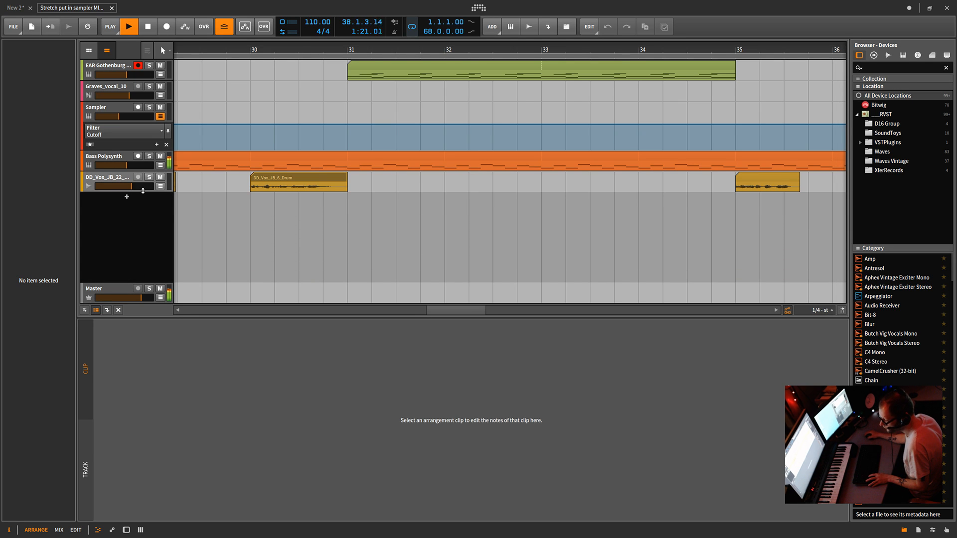
pyautogui.moveTo(143, 190); pyautogui.dragTo(158, 210)
pyautogui.moveTo(234, 320); pyautogui.dragTo(239, 520)
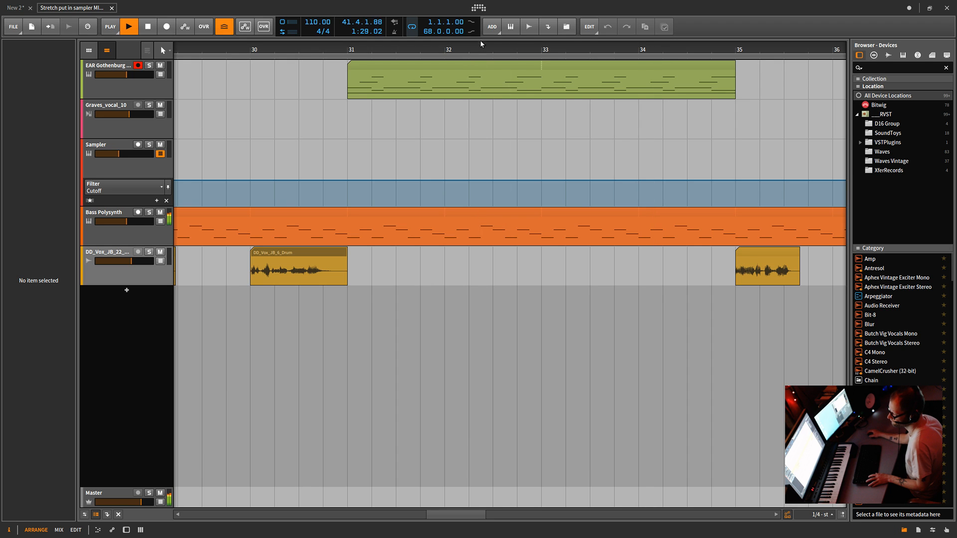
# - Play the arrangement from bar 1, show the EAR Gothenburg Kit 2 devices and switch HH Trill on and off again
pyautogui.moveTo(482, 45); pyautogui.dragTo(579, 46)
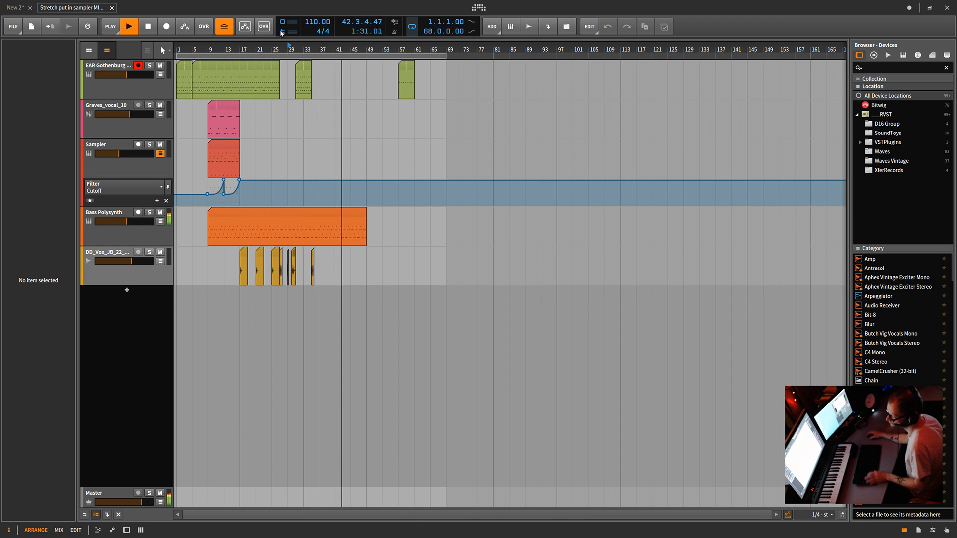
pyautogui.click(177, 46)
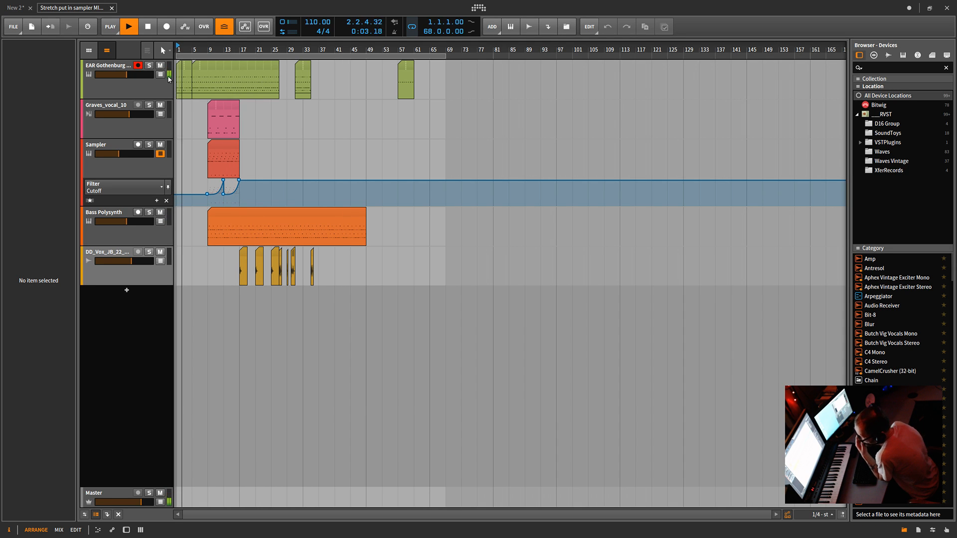
pyautogui.doubleClick(111, 69)
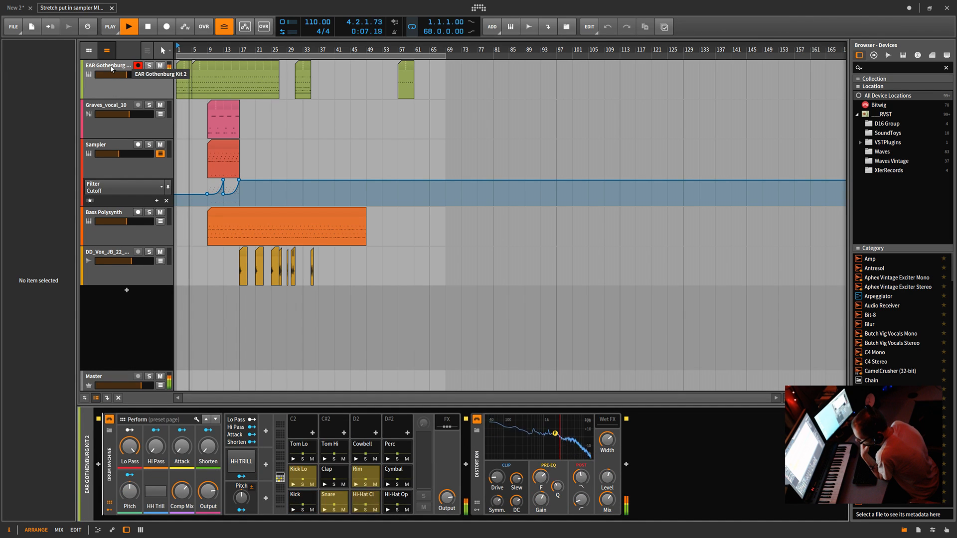
pyautogui.click(248, 459)
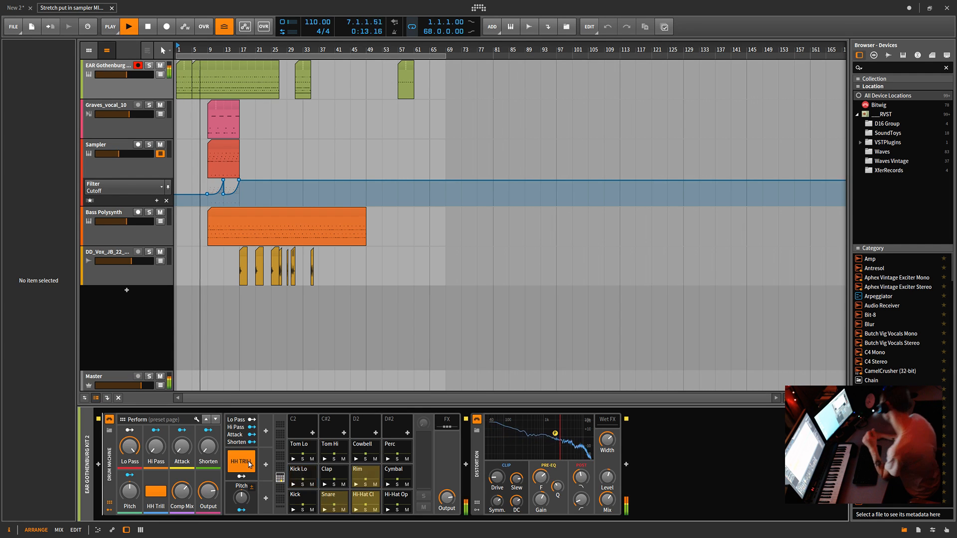
pyautogui.click(250, 463)
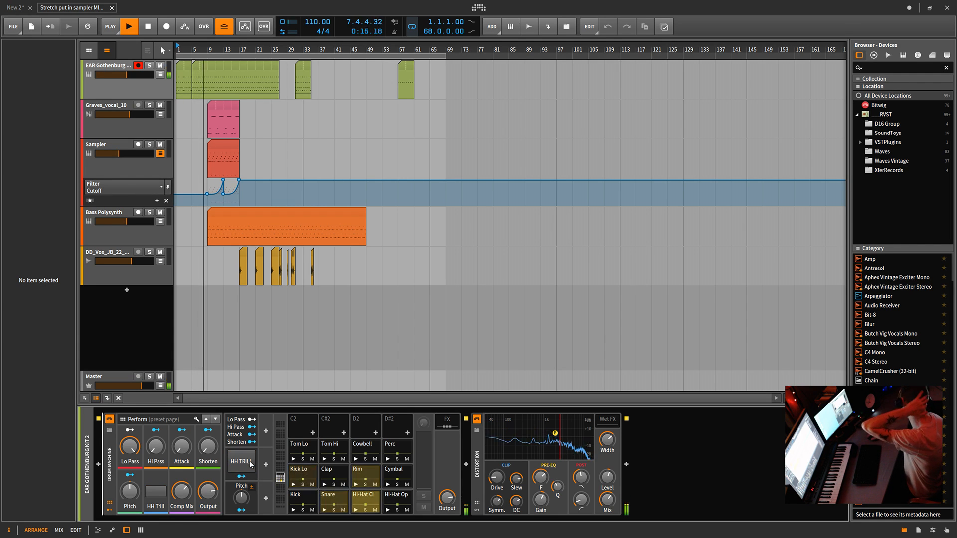
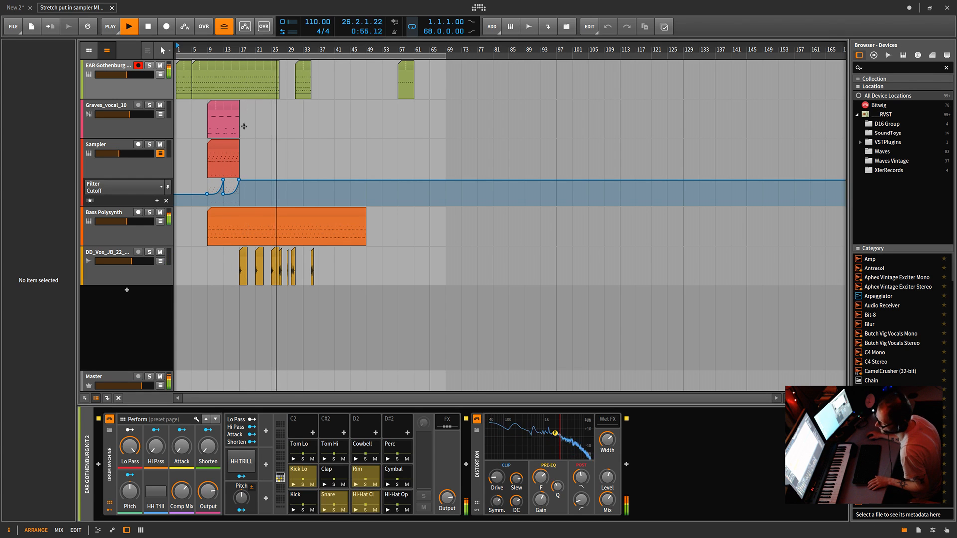
# - Copy the Graves_vocal_10 and Sampler clips to 21.2.1 and about bar 37, extend the drum clip at bar 31 to 26 bars, and stop playback
pyautogui.moveTo(249, 108); pyautogui.dragTo(207, 167)
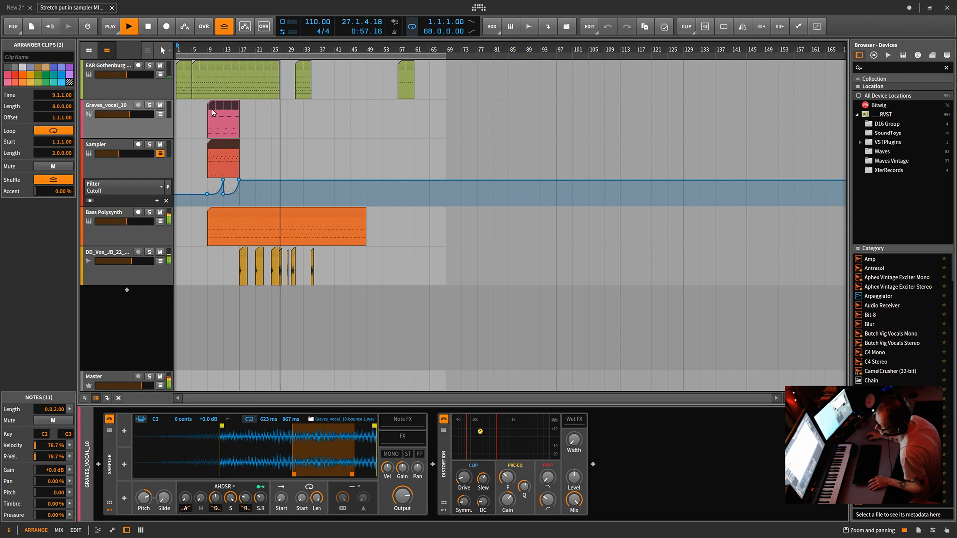
pyautogui.moveTo(214, 110); pyautogui.dragTo(262, 113)
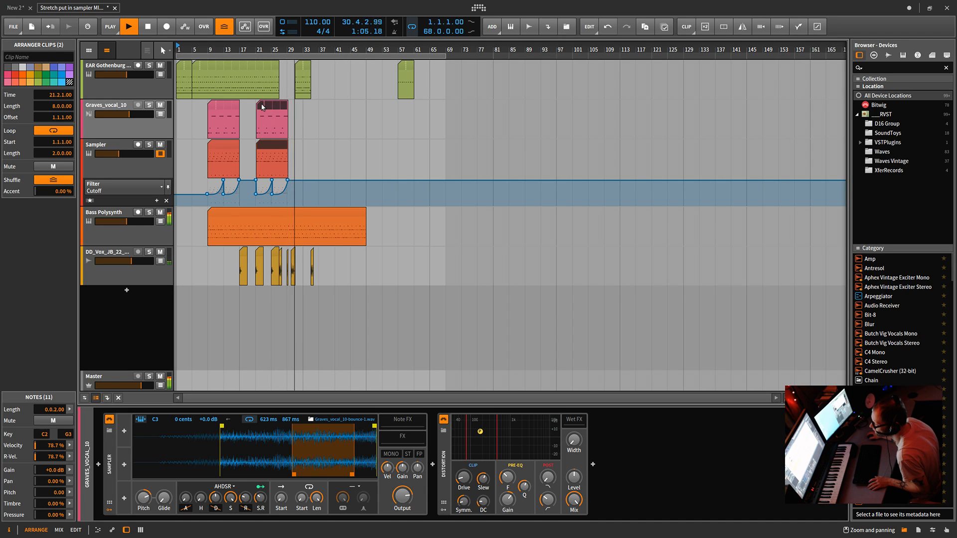
pyautogui.moveTo(262, 106); pyautogui.dragTo(314, 121)
pyautogui.moveTo(318, 120); pyautogui.dragTo(402, 116)
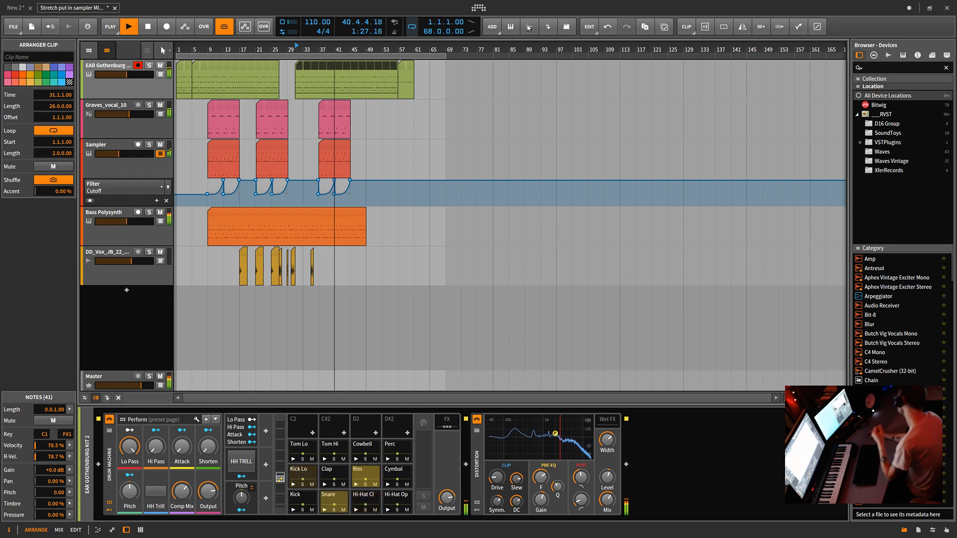
pyautogui.press('space')
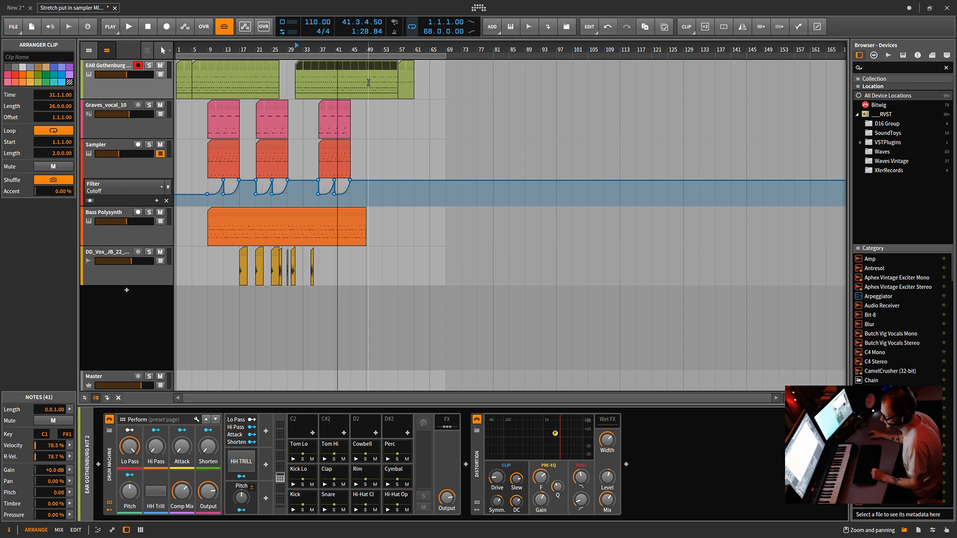
# - Close the "Stretch put in sampler MIDI note timeing" and "New 2" projects without saving their changes
pyautogui.click(114, 8)
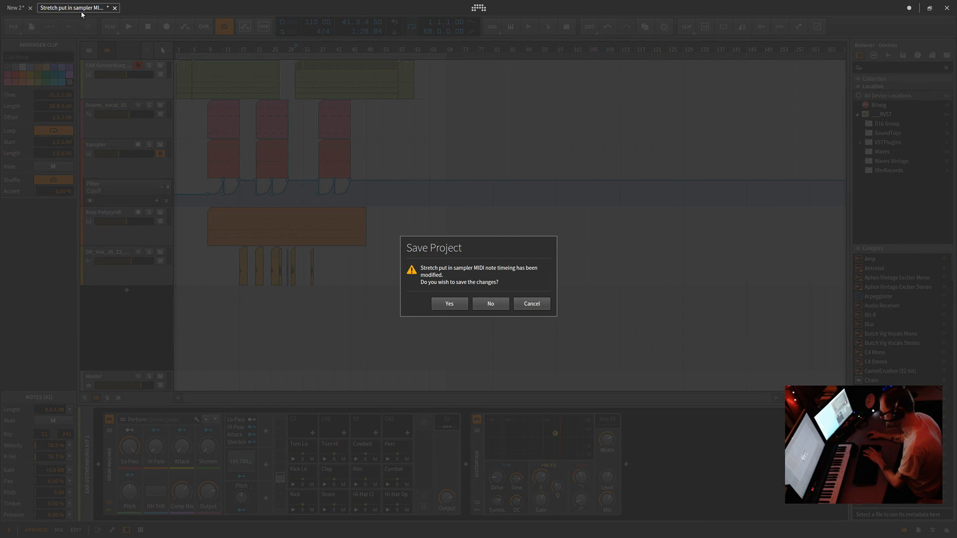
pyautogui.click(490, 304)
pyautogui.click(31, 8)
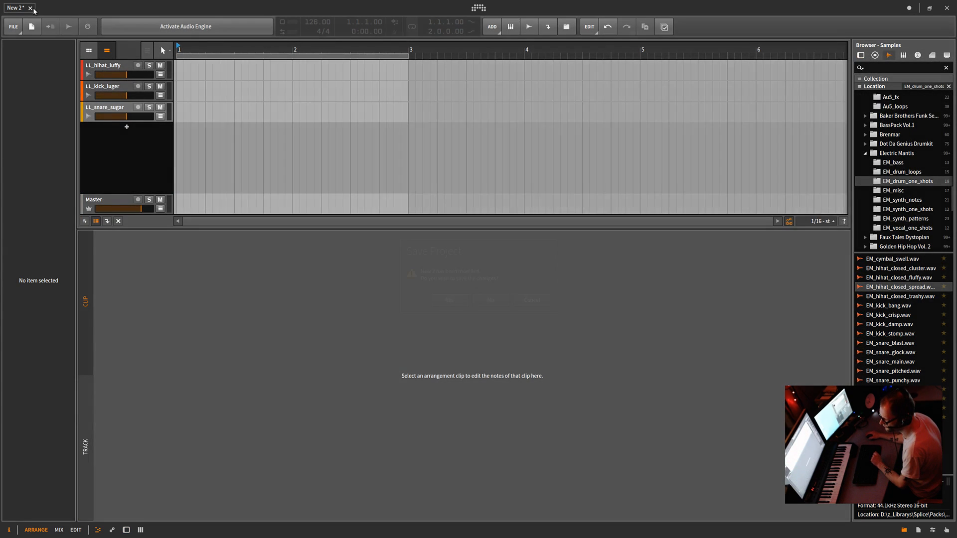
pyautogui.click(489, 304)
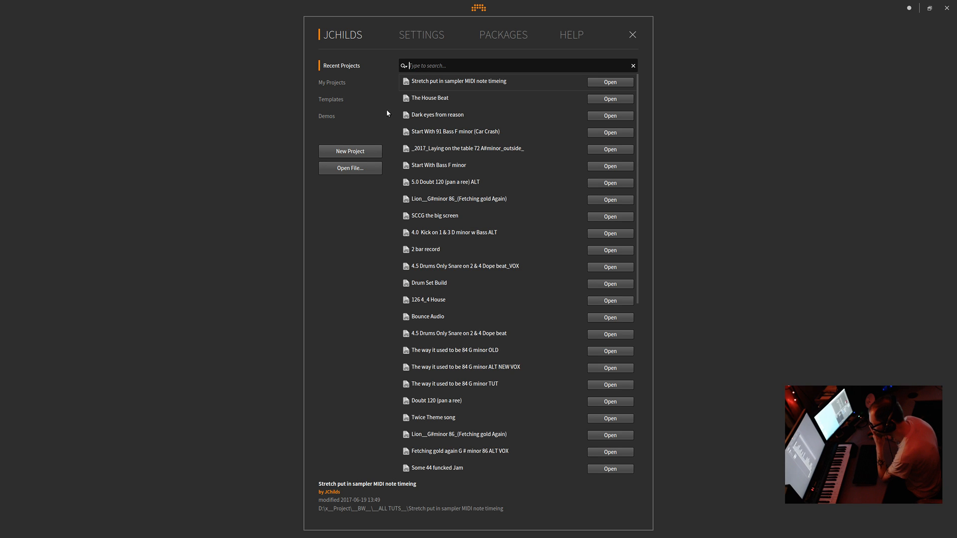
# - Open the project file "The House Beat.bwproject" from The House Beat folder inside __ALL TUTS__
pyautogui.click(335, 83)
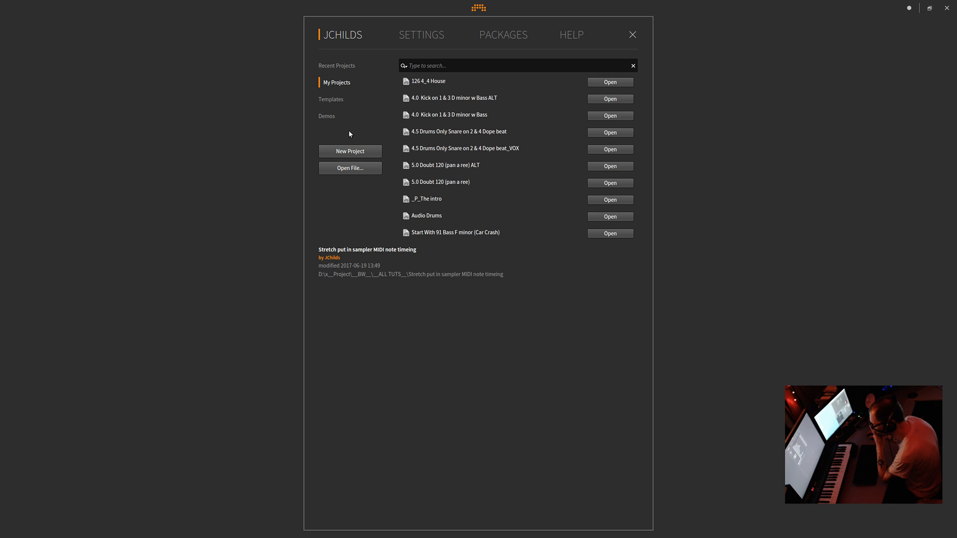
pyautogui.click(356, 168)
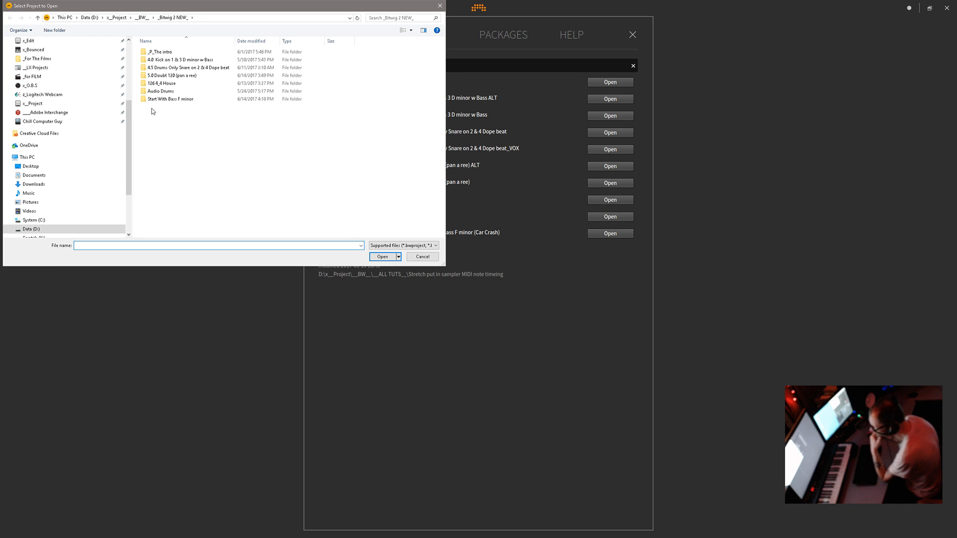
pyautogui.click(142, 18)
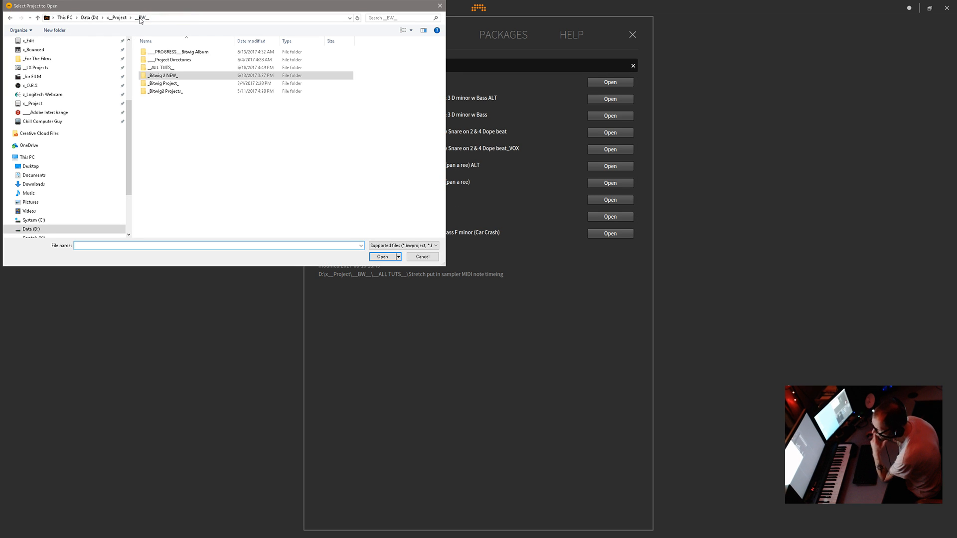
pyautogui.doubleClick(156, 69)
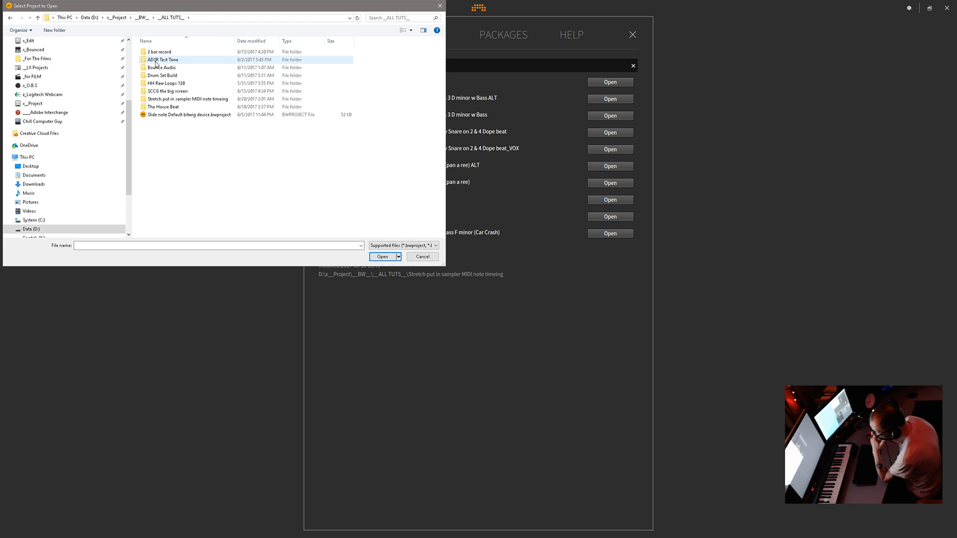
pyautogui.doubleClick(163, 108)
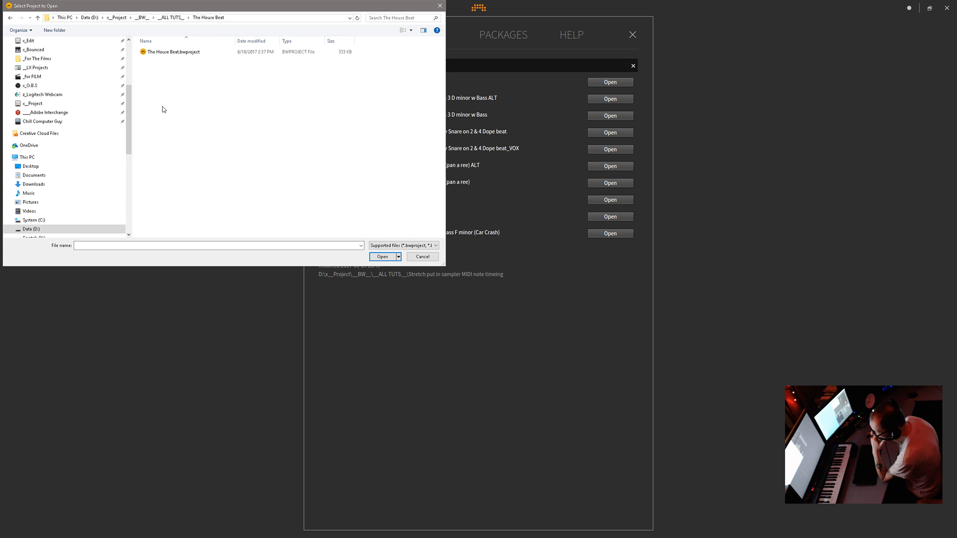
pyautogui.doubleClick(170, 52)
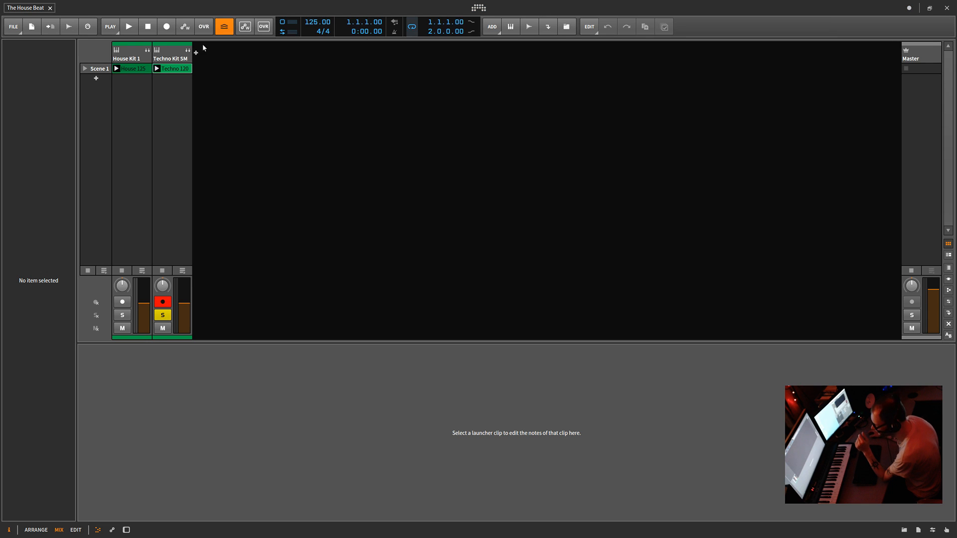
# - Show the notes of the House 125 clip, launch it and solo the House Kit 1 track
pyautogui.click(133, 71)
pyautogui.click(116, 69)
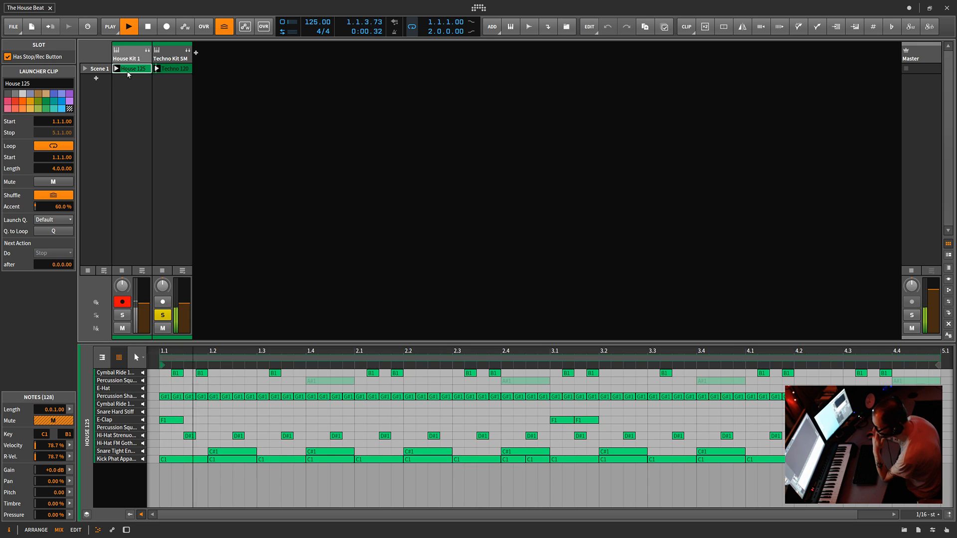
pyautogui.click(130, 70)
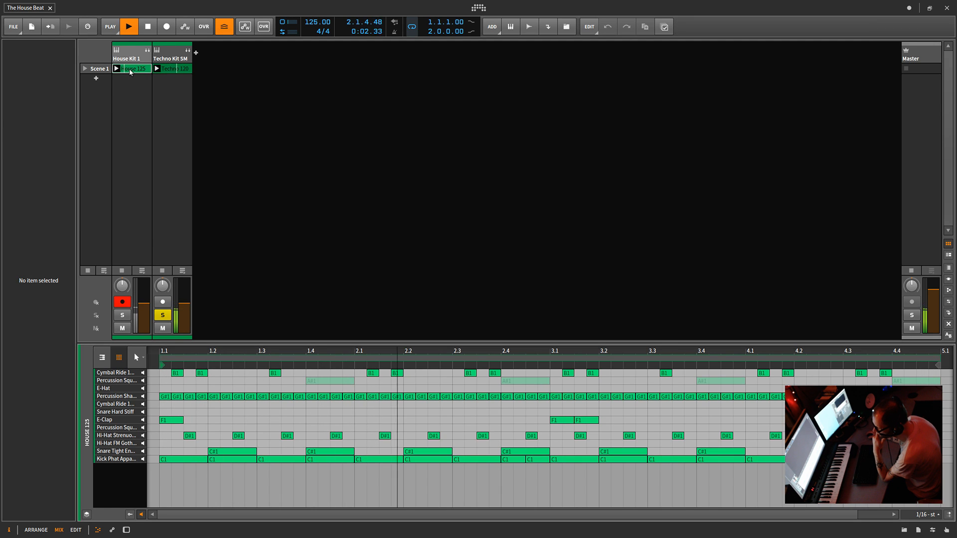
pyautogui.click(122, 315)
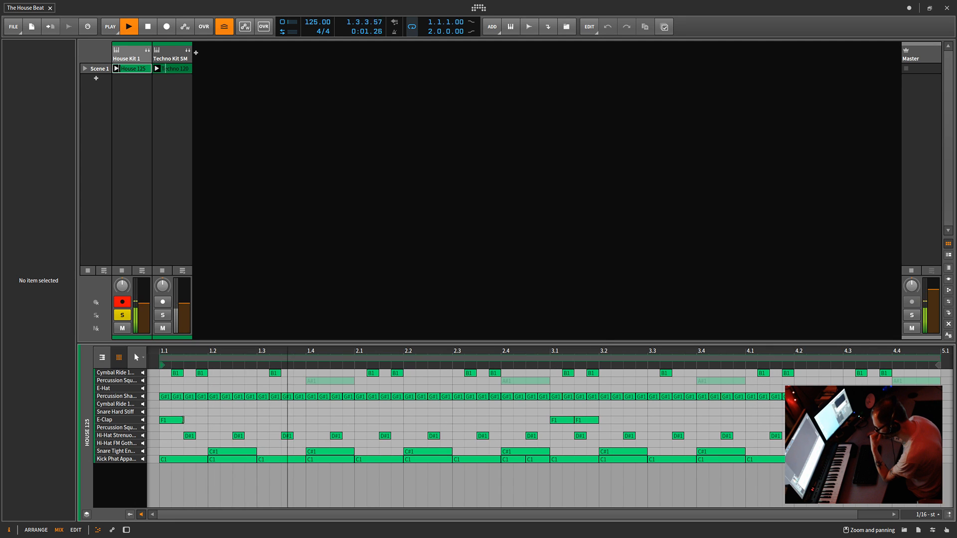
# - Move the three E-Clap notes in the House 125 clip up to the G1 Cymbal Ride row
pyautogui.moveTo(176, 410); pyautogui.dragTo(607, 427)
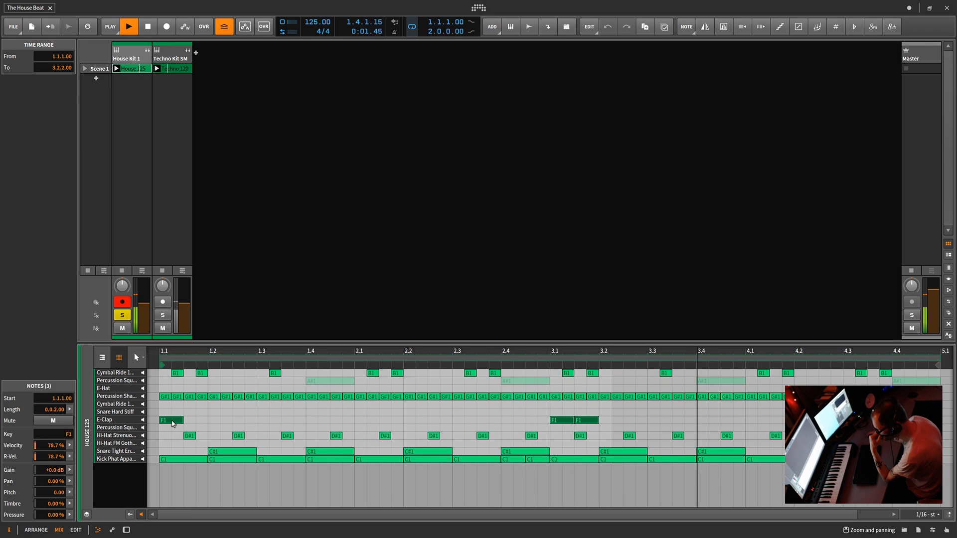
pyautogui.moveTo(174, 424); pyautogui.dragTo(173, 420)
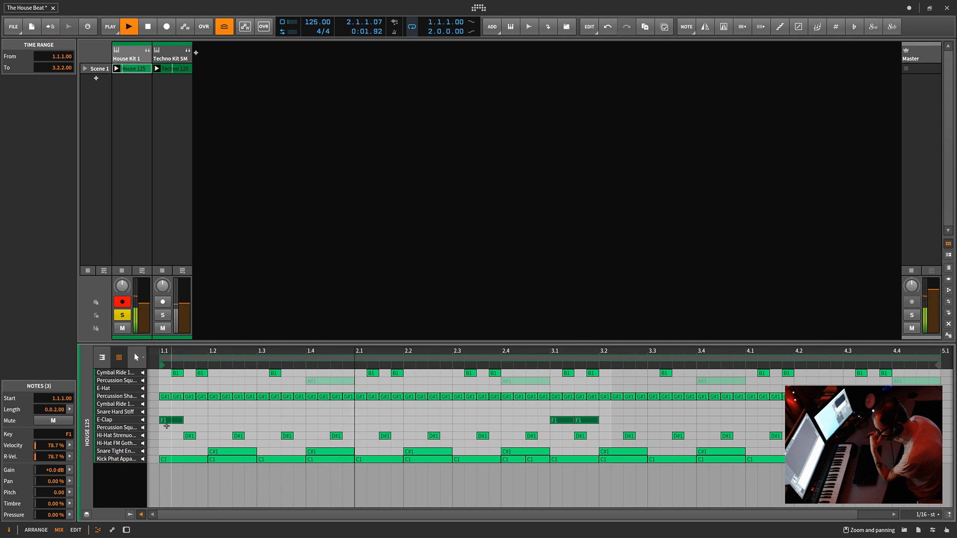
pyautogui.moveTo(167, 426); pyautogui.dragTo(170, 409)
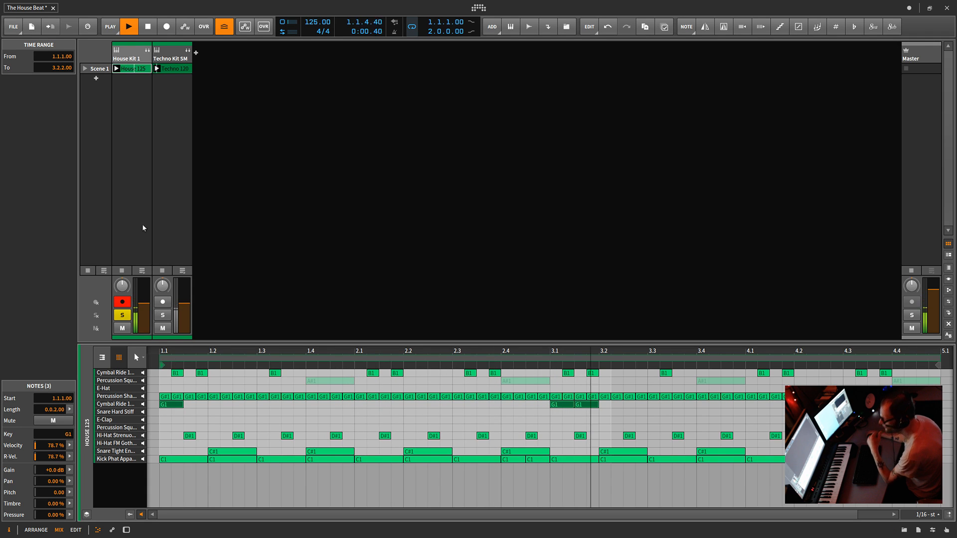
# - Add an instrument track after Techno Kit SM and load the Polysynth preset "Bass Polysynth" on it
pyautogui.doubleClick(212, 57)
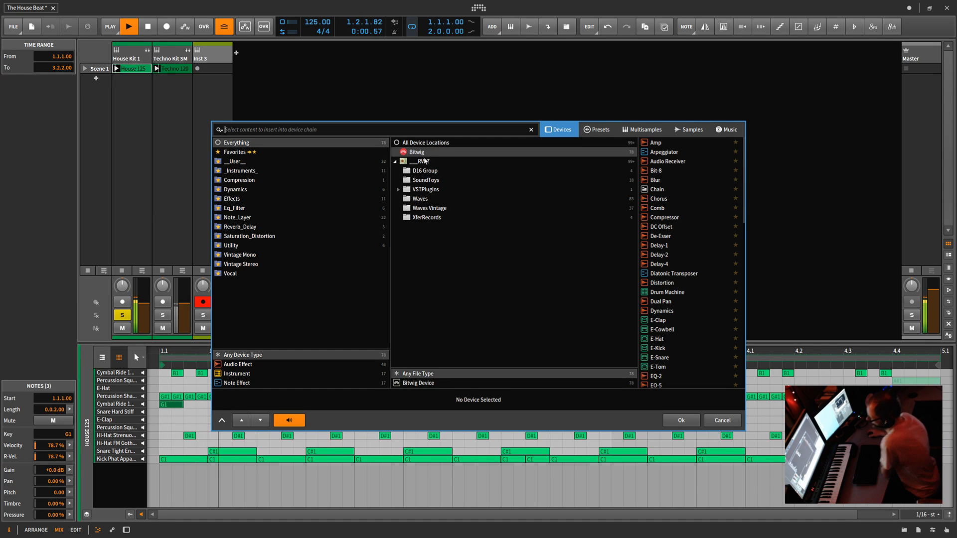
pyautogui.click(698, 128)
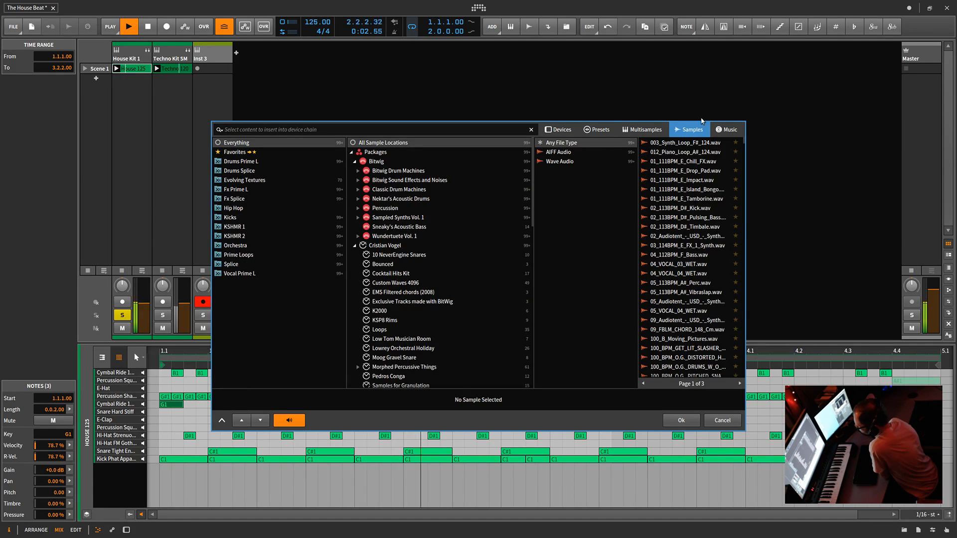
pyautogui.click(594, 129)
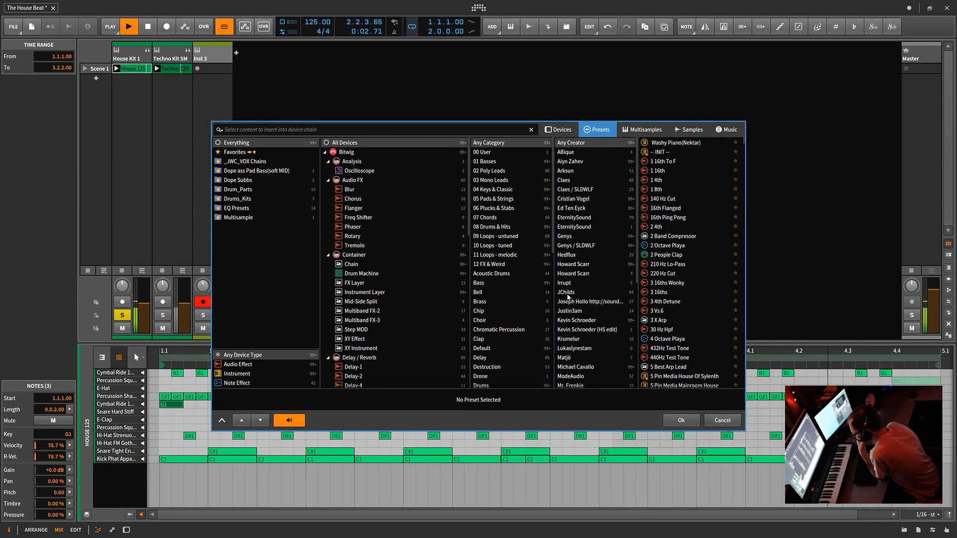
pyautogui.click(567, 293)
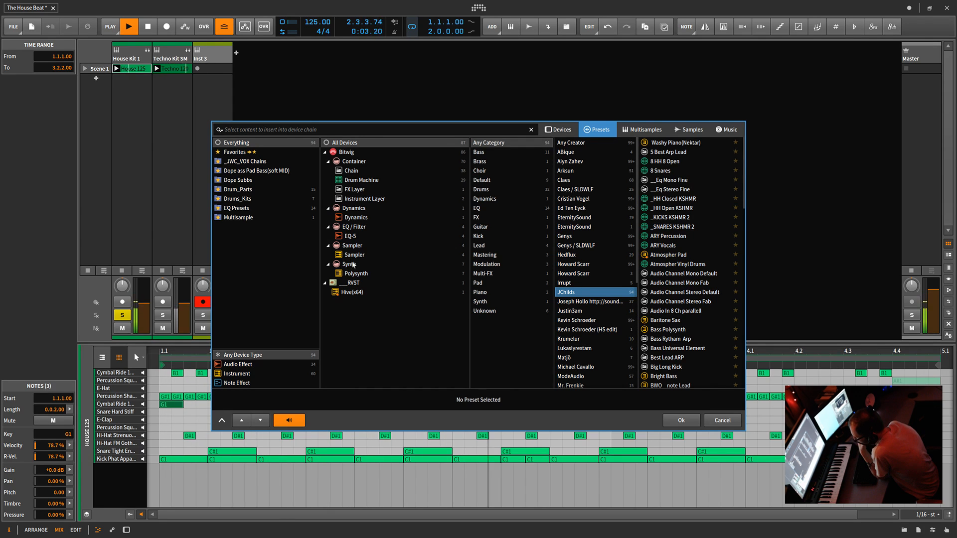
pyautogui.click(357, 273)
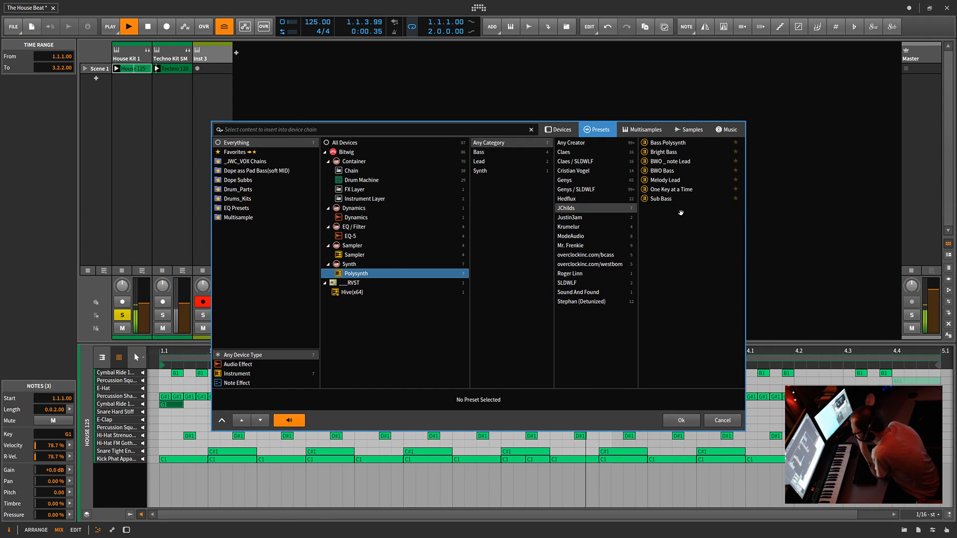
pyautogui.click(664, 144)
pyautogui.doubleClick(663, 144)
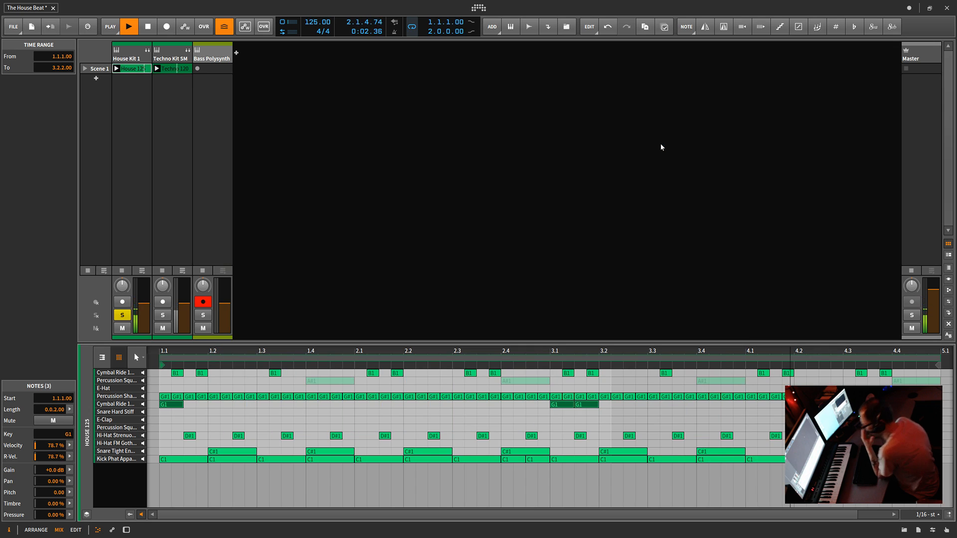
# - Create an empty clip in the Bass Polysynth track's Scene 1 slot and enlarge the note editor
pyautogui.click(213, 70)
pyautogui.doubleClick(213, 69)
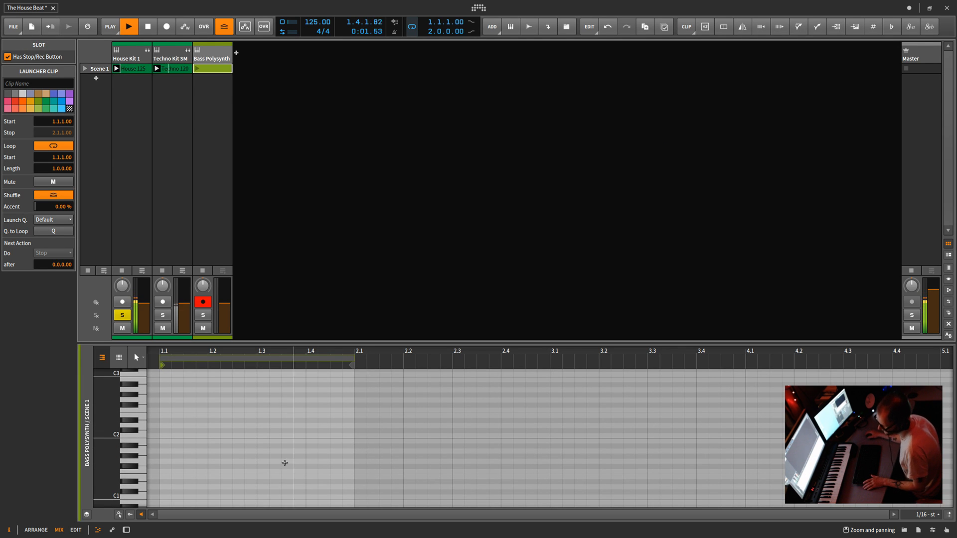
pyautogui.moveTo(289, 343); pyautogui.dragTo(282, 280)
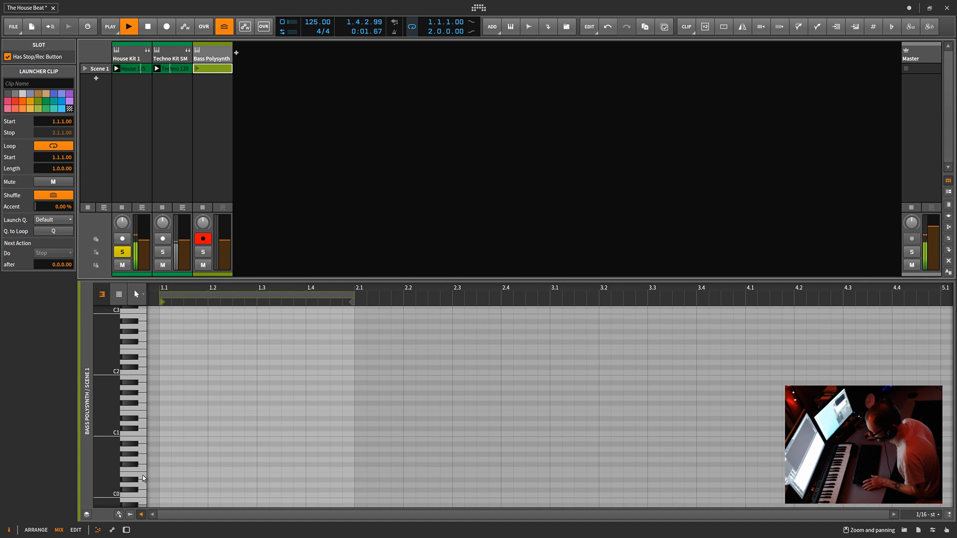
# - Mute the Techno Kit SM track and solo the Bass Polysynth track alongside House Kit 1
pyautogui.click(143, 477)
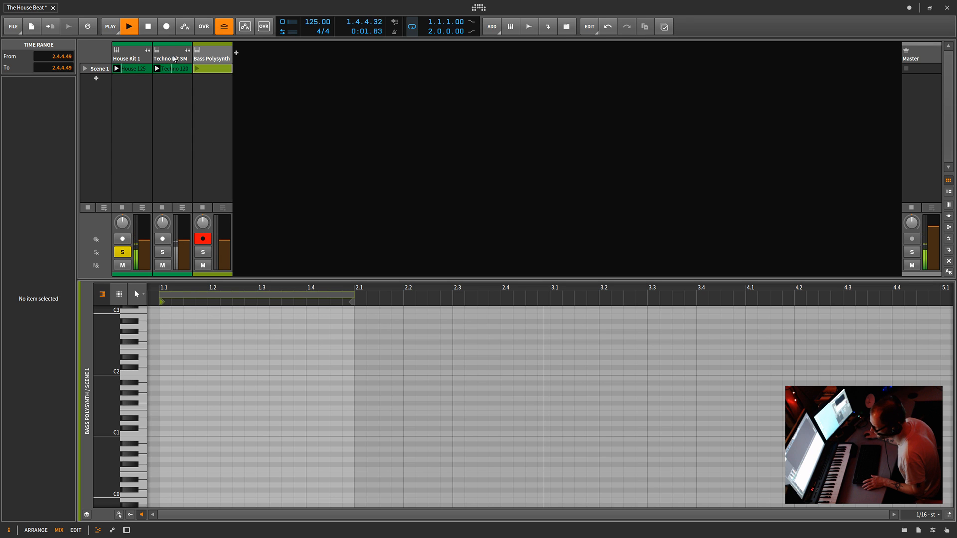
pyautogui.click(162, 265)
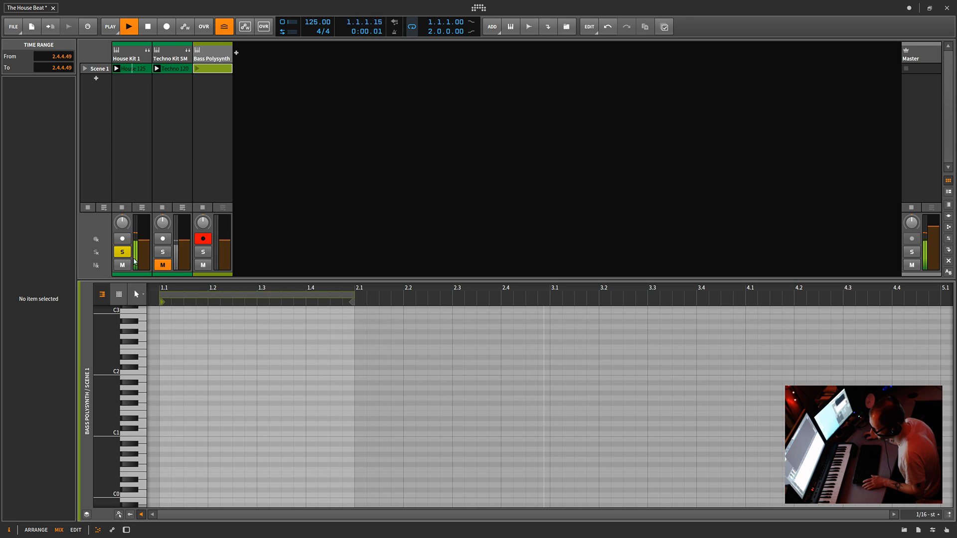
pyautogui.click(203, 252)
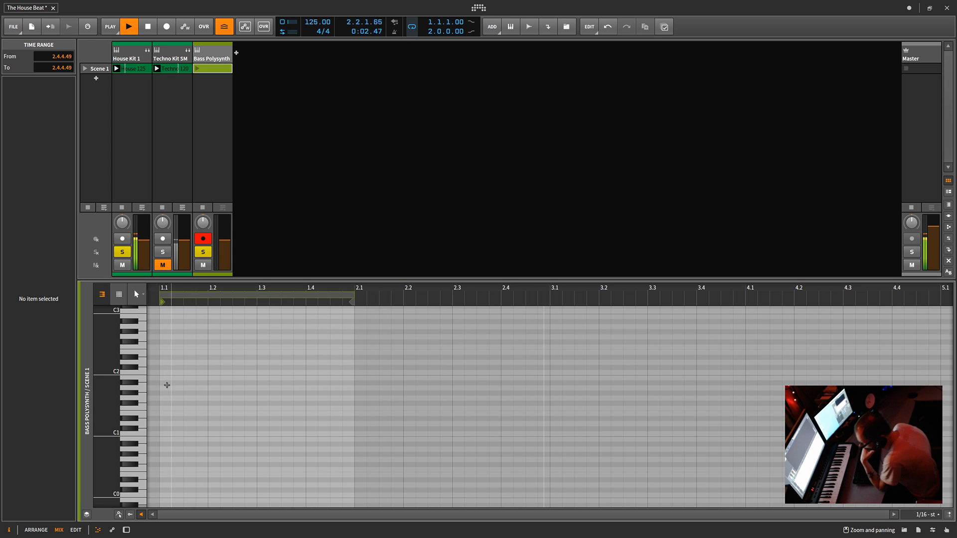
# - Enter three consecutive 1/16 A1 notes from 1.1.1 in the bass clip and raise the third to B1
pyautogui.doubleClick(167, 389)
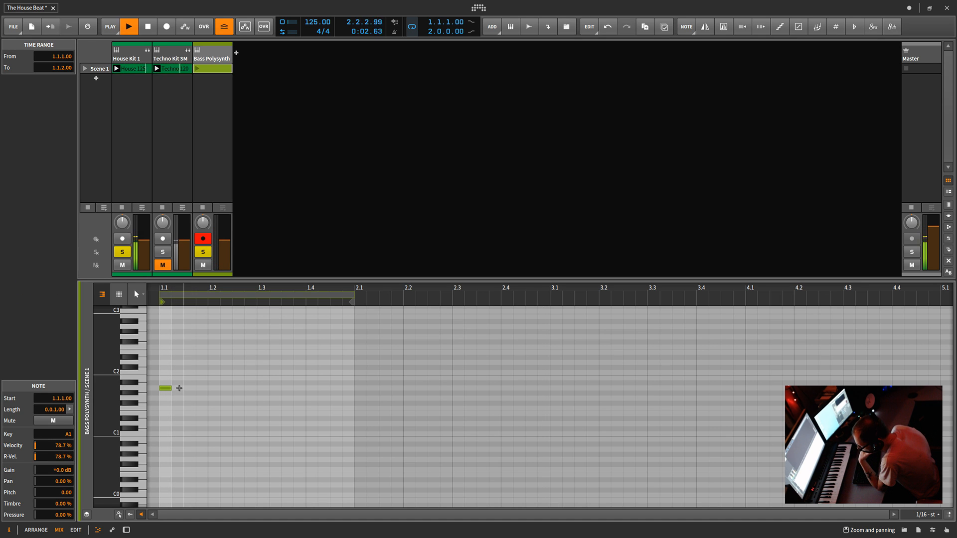
pyautogui.hotkey('ctrl', 'd')
pyautogui.hotkey('ctrl', 'd')
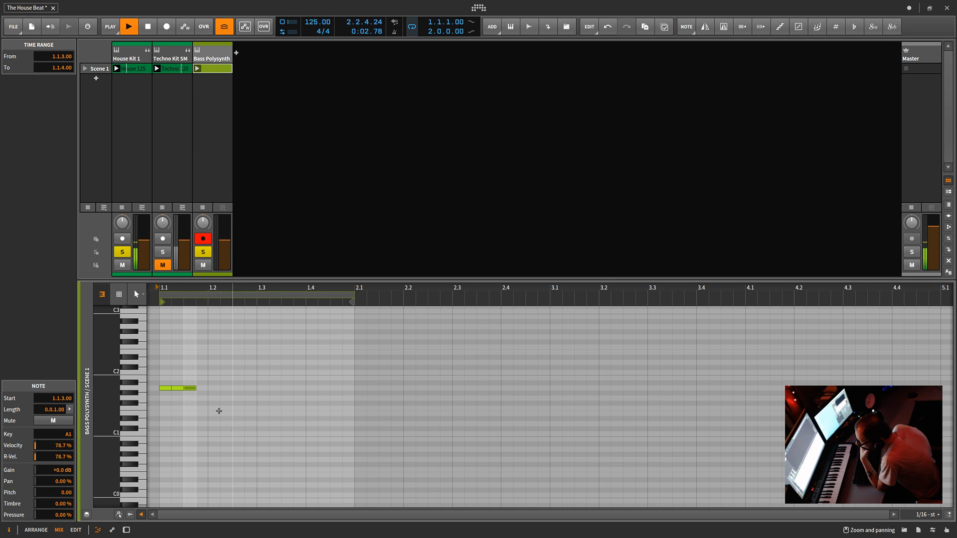
pyautogui.moveTo(192, 388); pyautogui.dragTo(190, 383)
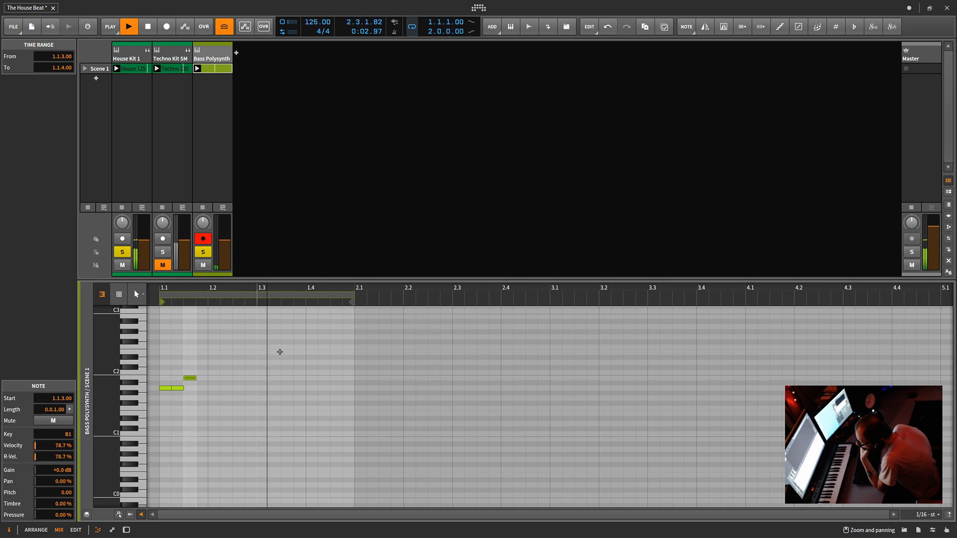
# - Set the grid to 1/8, delete the second A1 note and lengthen the remaining A1 and B1 notes to 1/8
pyautogui.moveTo(307, 330); pyautogui.dragTo(675, 454)
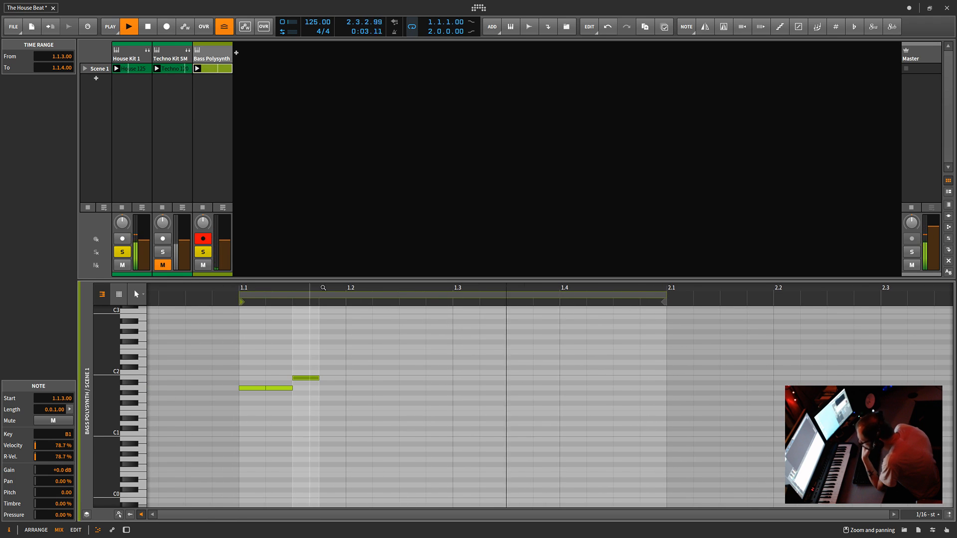
pyautogui.click(927, 515)
pyautogui.moveTo(922, 449); pyautogui.dragTo(922, 442)
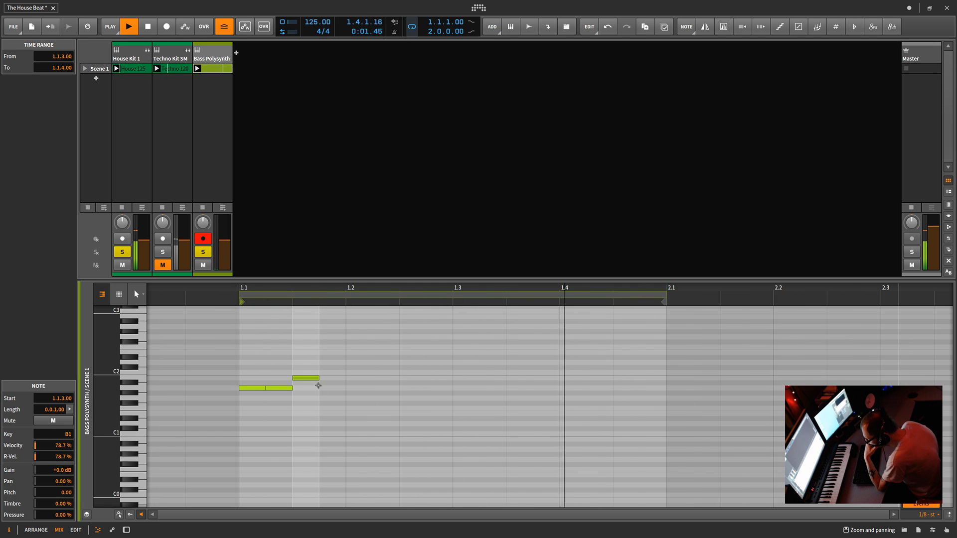
pyautogui.doubleClick(279, 388)
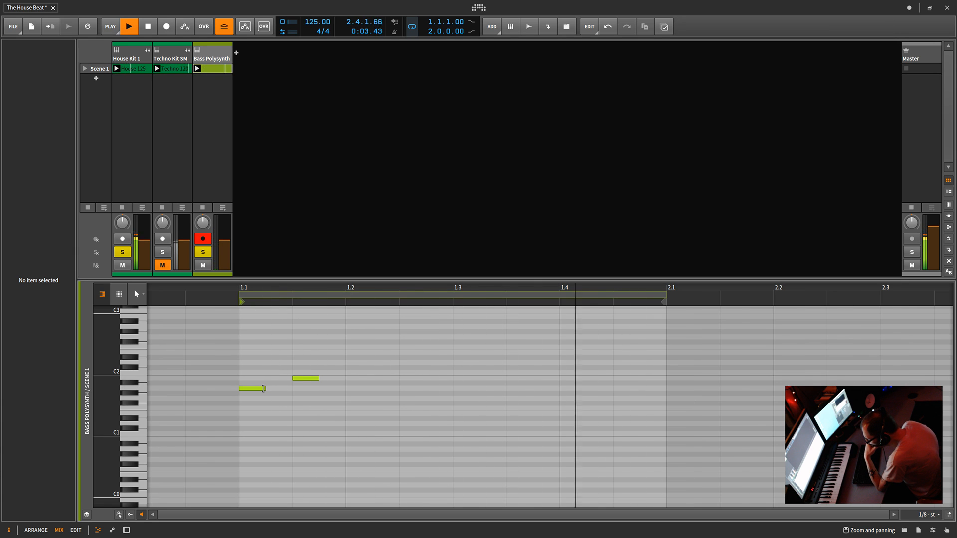
pyautogui.moveTo(265, 388); pyautogui.dragTo(351, 383)
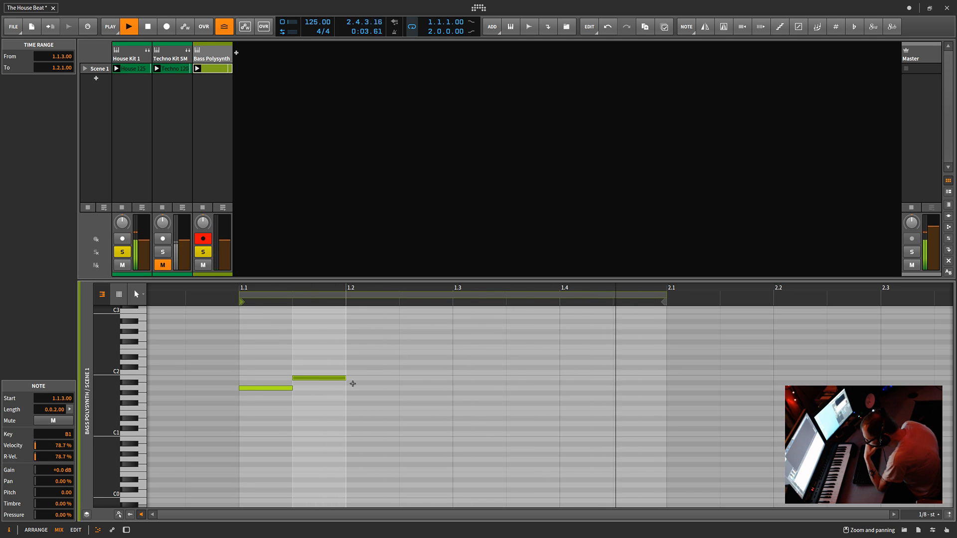
# - Continue the bass line from 1.2.1 with 1/8 notes C2, A1 and C2, ending on an A1 held from 1.3.3 to 2.1.1
pyautogui.click(350, 371)
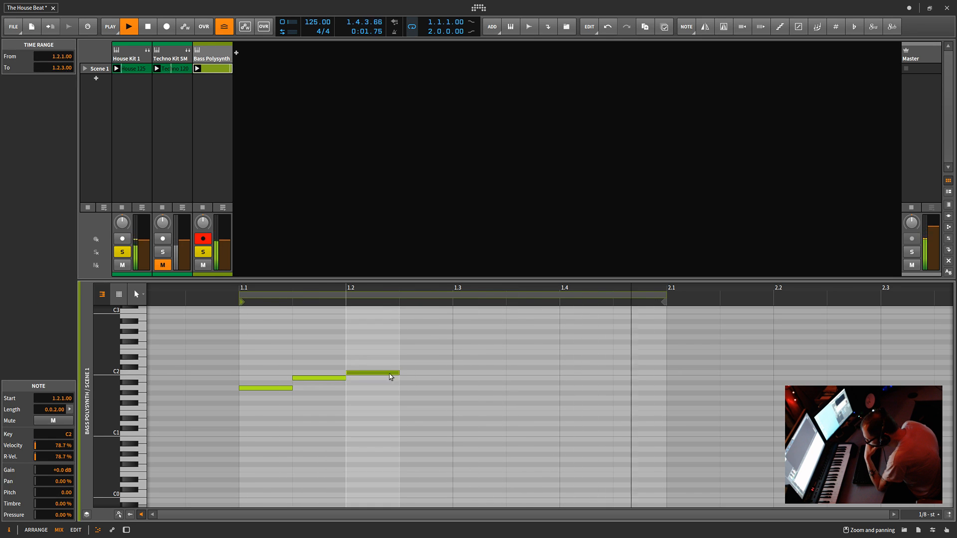
pyautogui.click(404, 389)
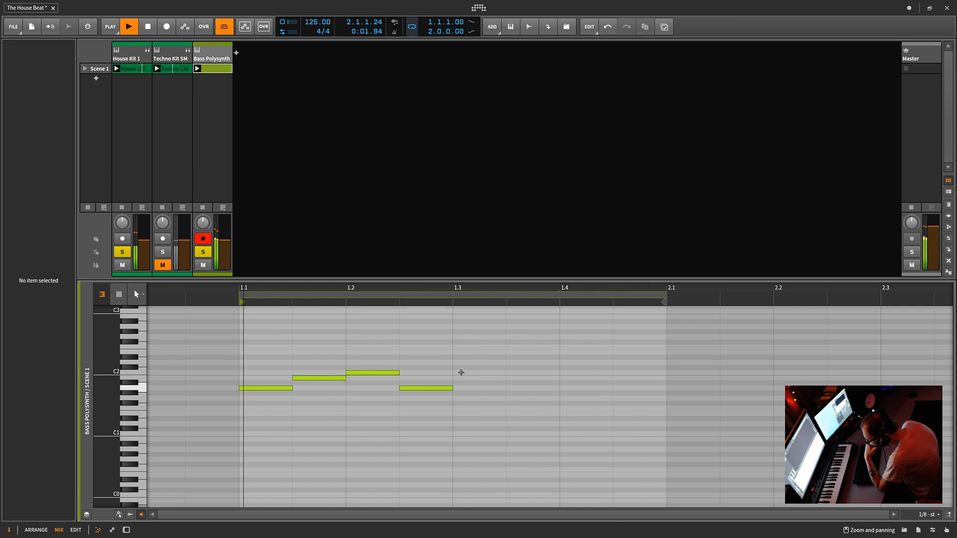
pyautogui.click(459, 373)
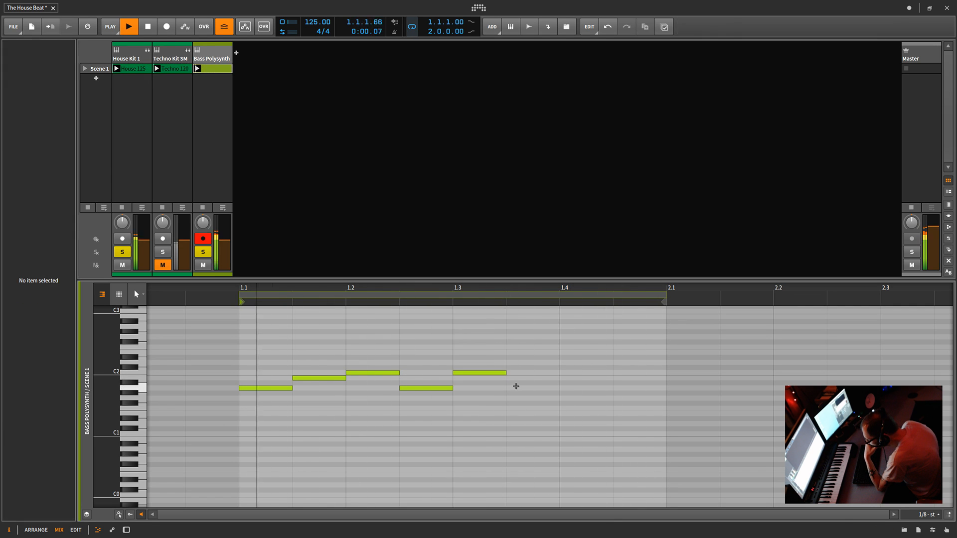
pyautogui.click(516, 388)
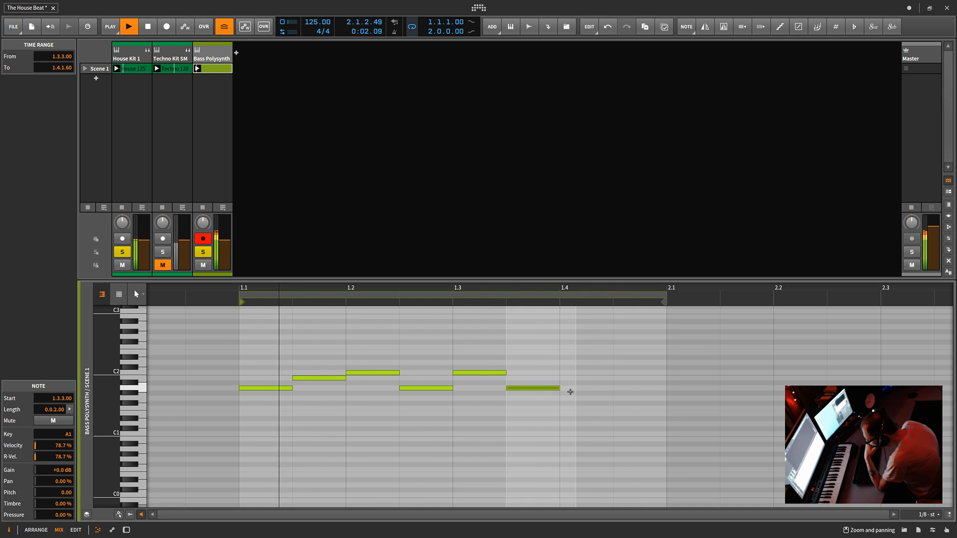
pyautogui.moveTo(560, 388); pyautogui.dragTo(664, 394)
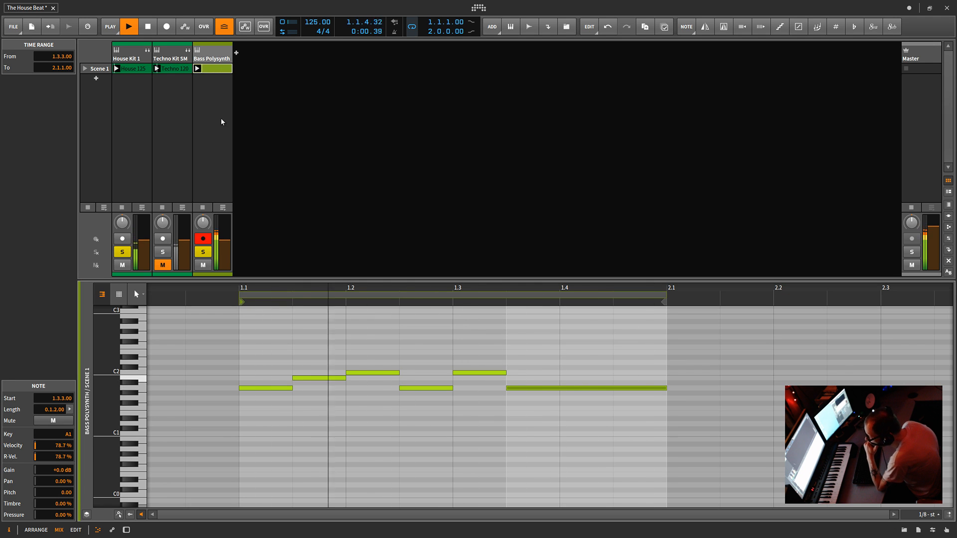
# - Listen to the one-bar bass line with the House Kit 1 drums and stop playback
pyautogui.moveTo(493, 288); pyautogui.dragTo(421, 288)
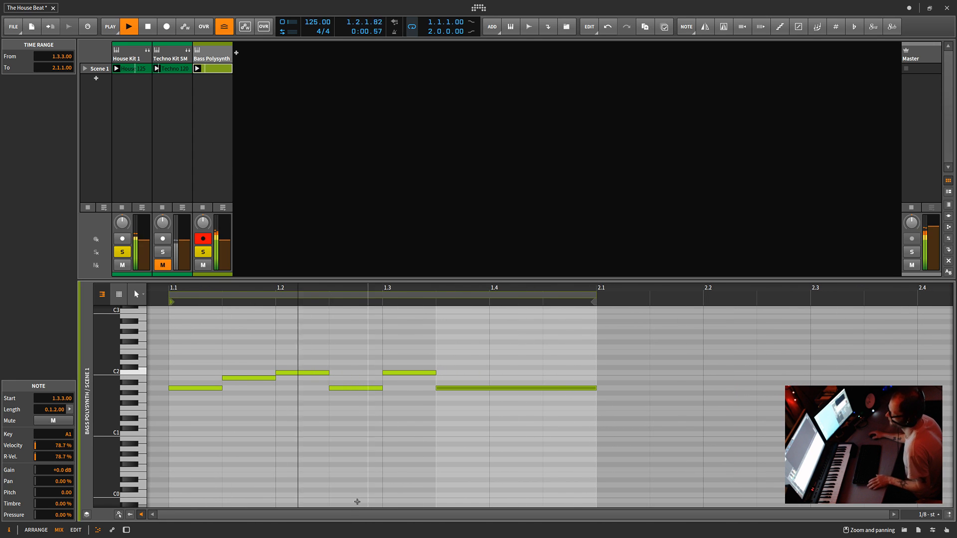
pyautogui.click(186, 422)
pyautogui.moveTo(186, 421); pyautogui.dragTo(514, 434)
pyautogui.press('space')
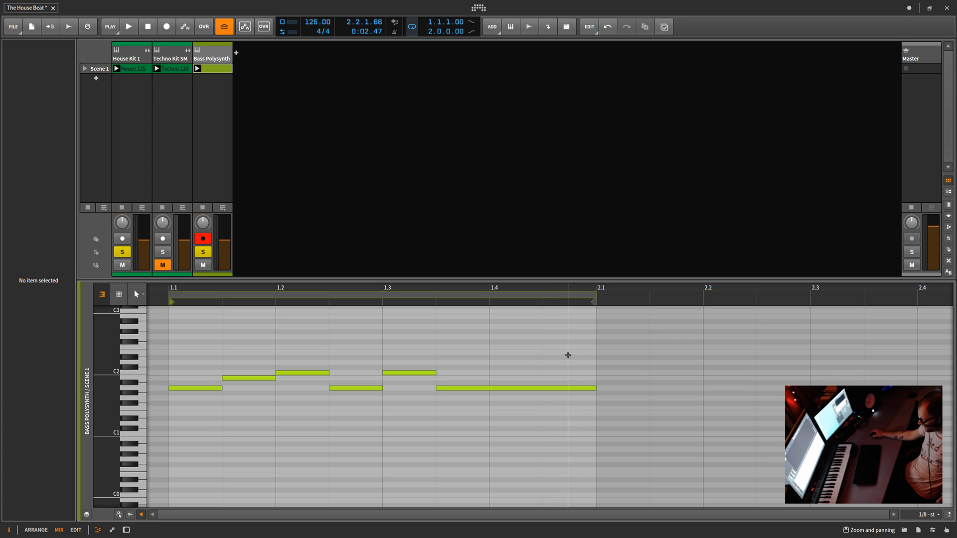
# - Compare the editing commands offered for different selections in the bass clip, finishing with all six notes selected and the note commands reviewed
pyautogui.moveTo(568, 355); pyautogui.dragTo(182, 446)
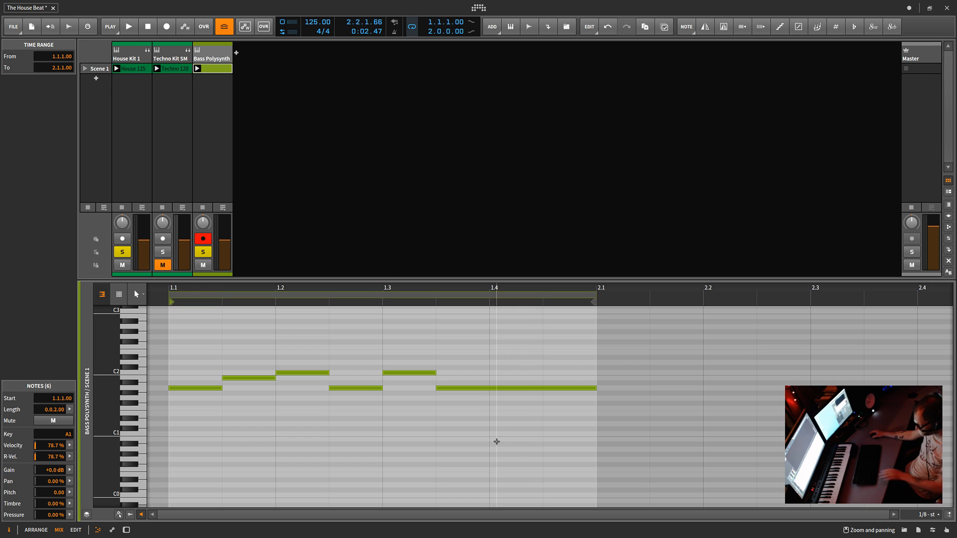
pyautogui.click(523, 352)
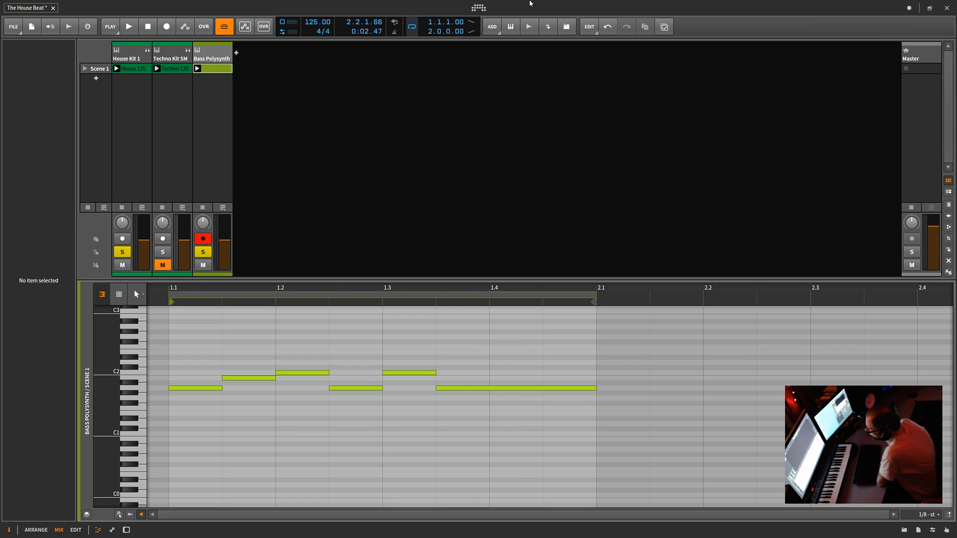
pyautogui.click(590, 28)
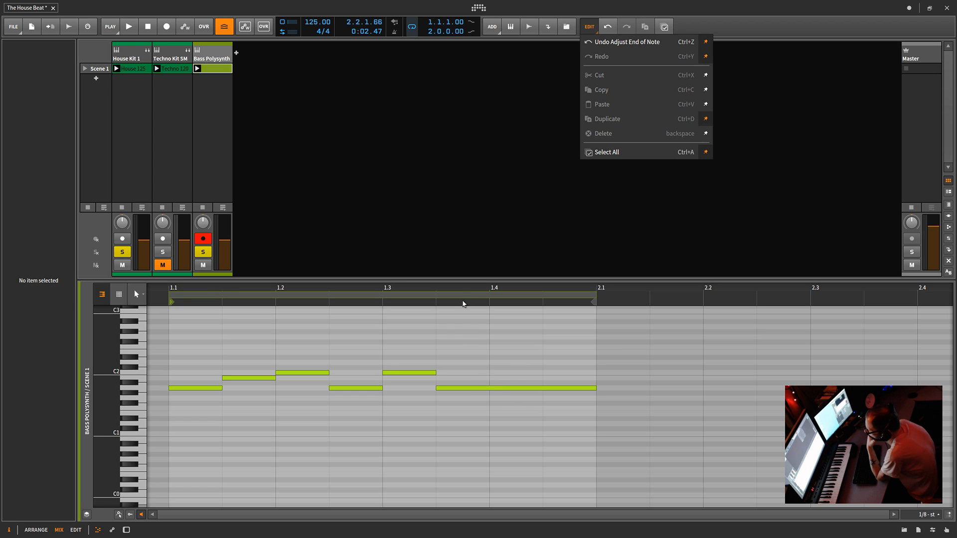
pyautogui.click(463, 297)
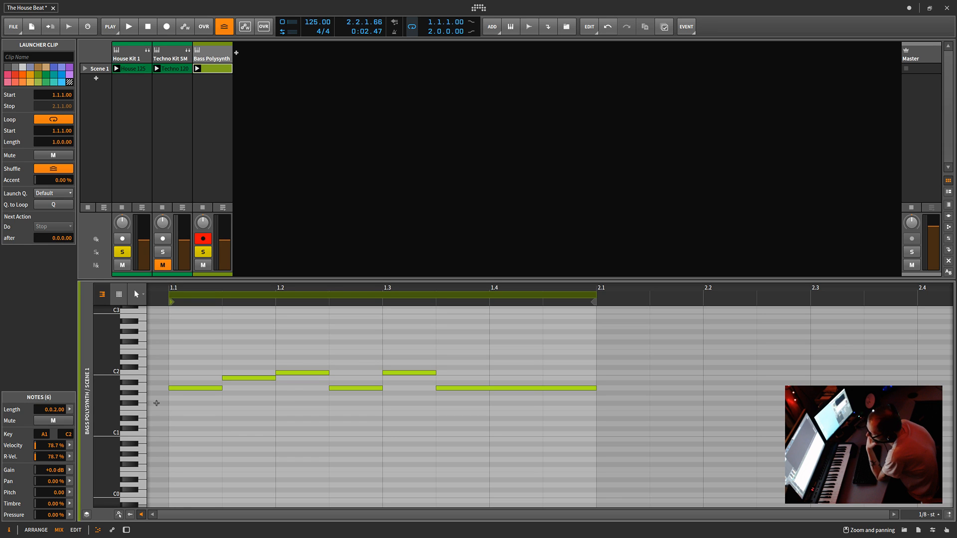
pyautogui.click(202, 387)
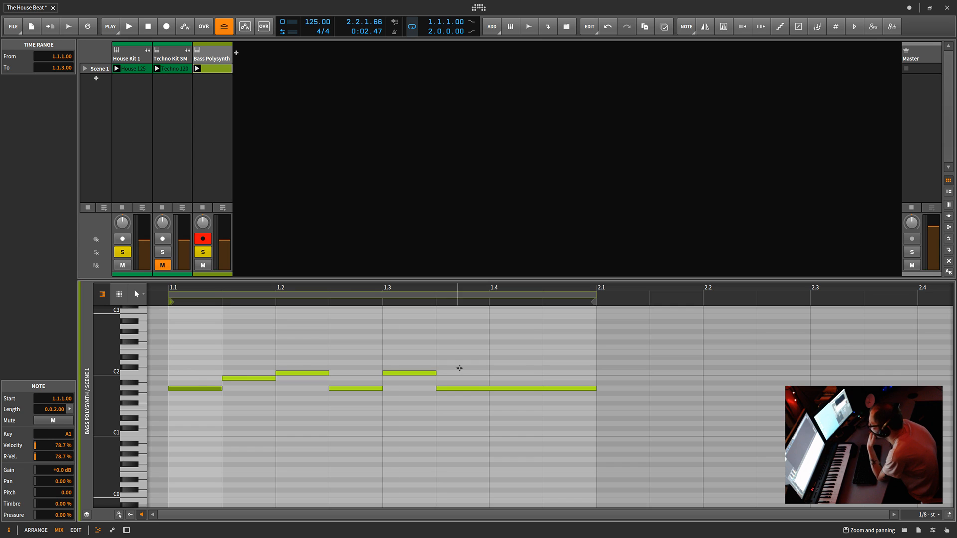
pyautogui.moveTo(563, 355); pyautogui.dragTo(187, 427)
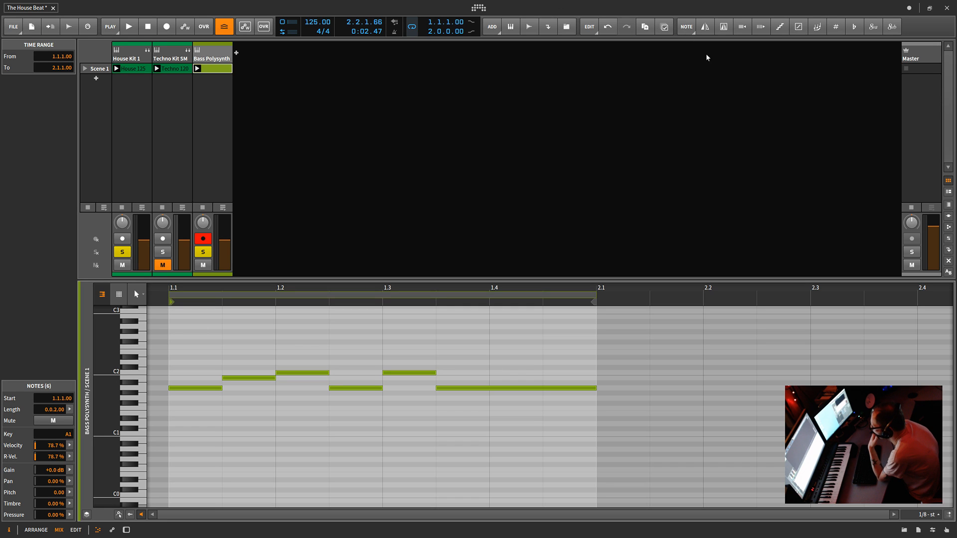
pyautogui.click(686, 30)
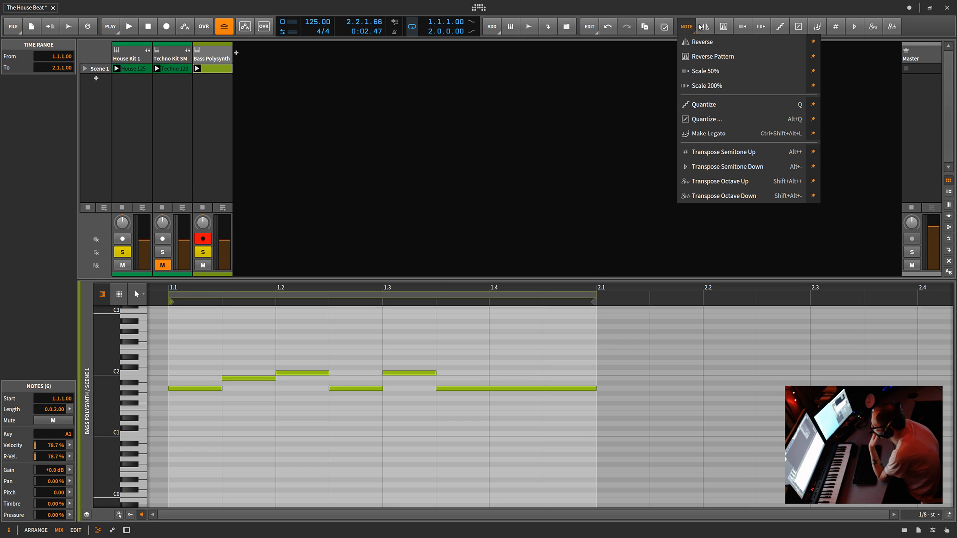
pyautogui.click(750, 14)
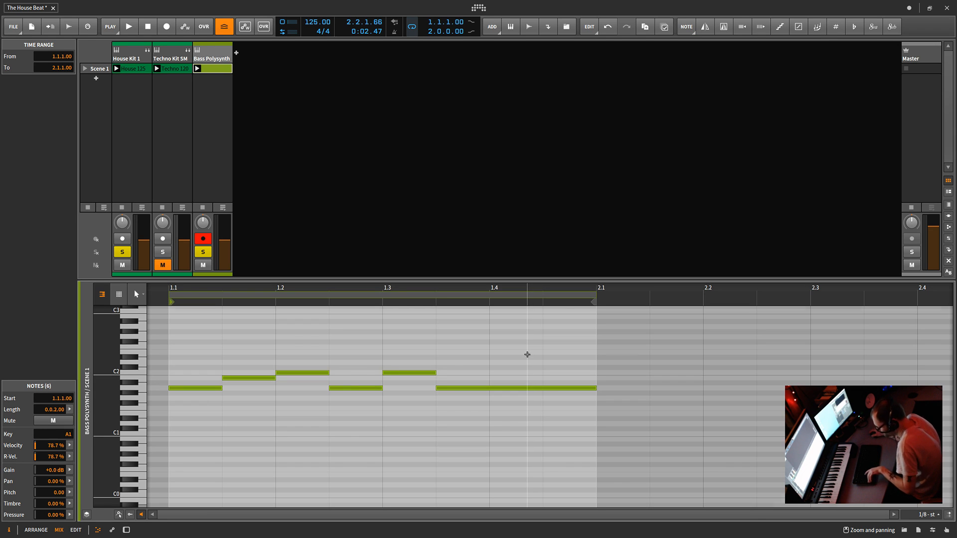
# - Duplicate the six selected bass notes into bar 2 and extend the clip's loop to 2 bars
pyautogui.hotkey('ctrl', 'd')
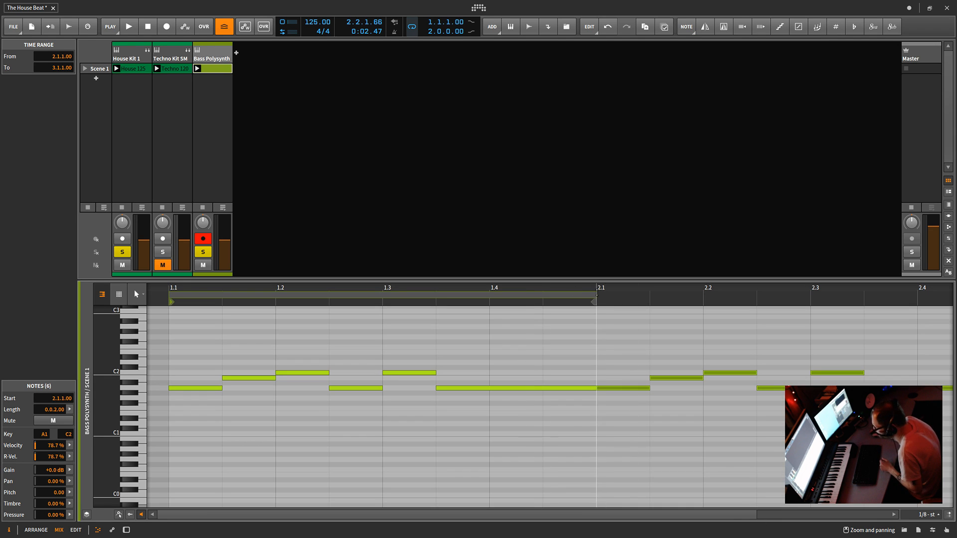
pyautogui.moveTo(597, 294); pyautogui.dragTo(820, 347)
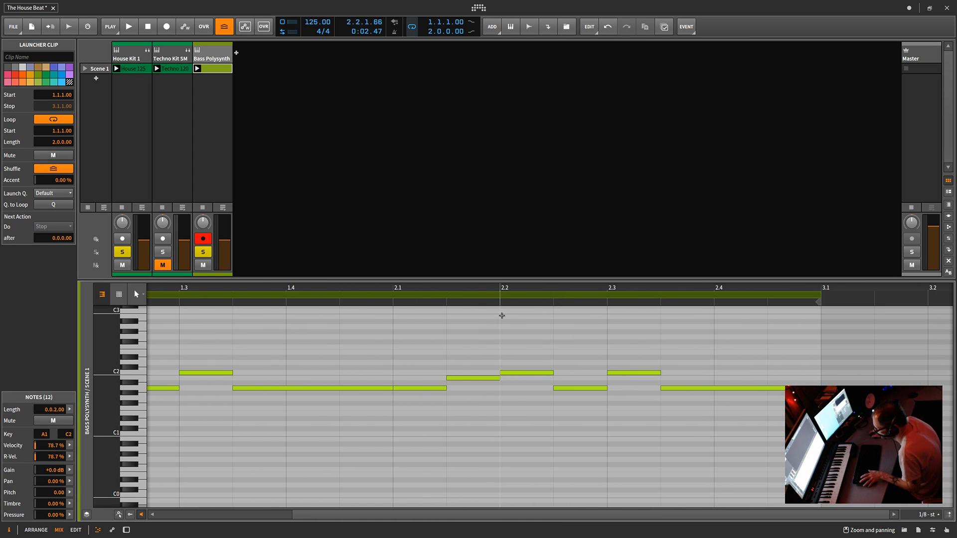
# - Raise the notes at 1.3.3 and 2.2.3 to B1, stretching the latter to 2.3.3 in place of the C2 note at 2.3.1
pyautogui.moveTo(510, 289); pyautogui.dragTo(568, 350)
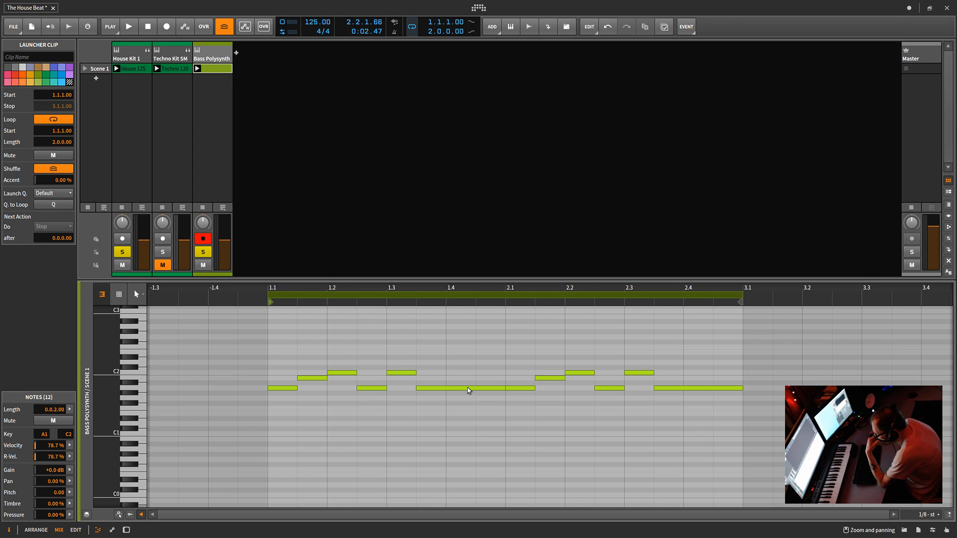
pyautogui.moveTo(468, 389); pyautogui.dragTo(469, 379)
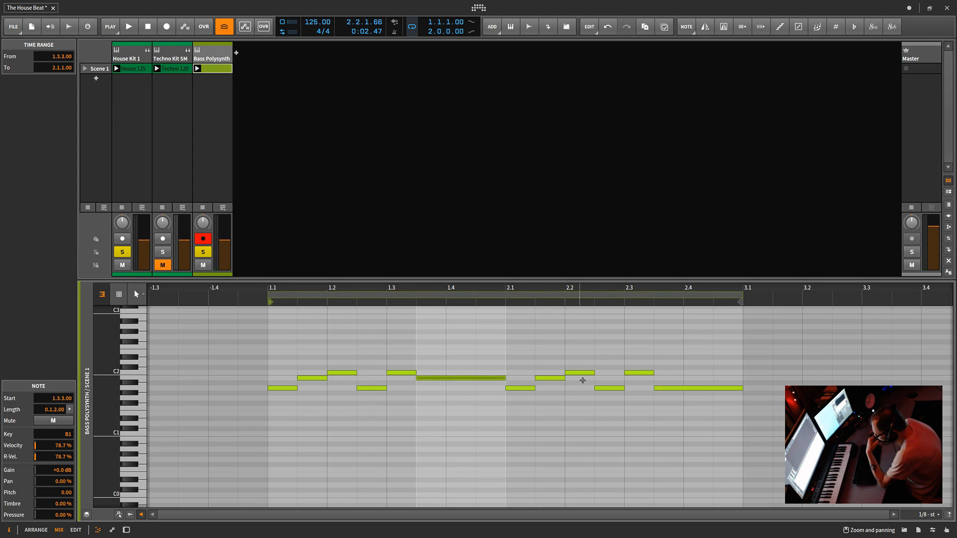
pyautogui.moveTo(607, 393); pyautogui.dragTo(653, 379)
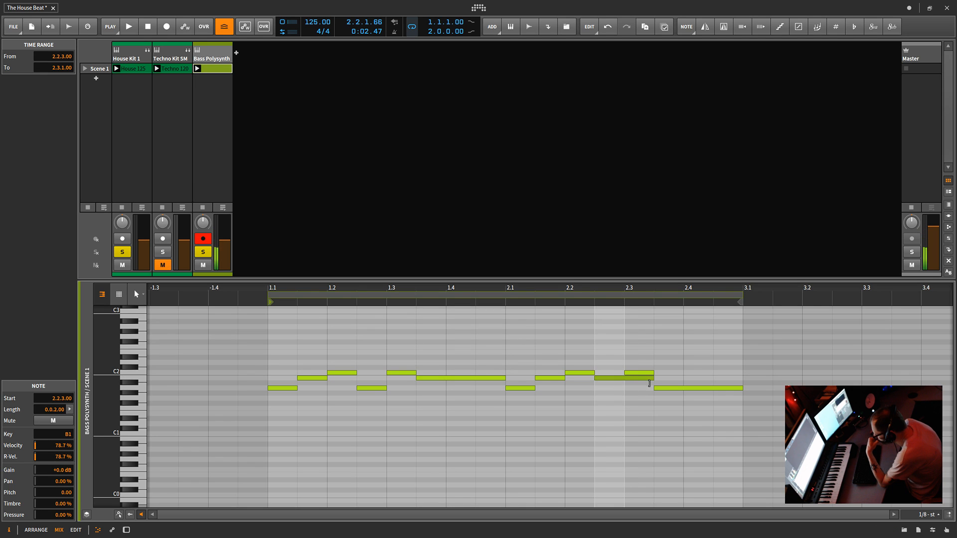
pyautogui.click(647, 374)
pyautogui.doubleClick(646, 374)
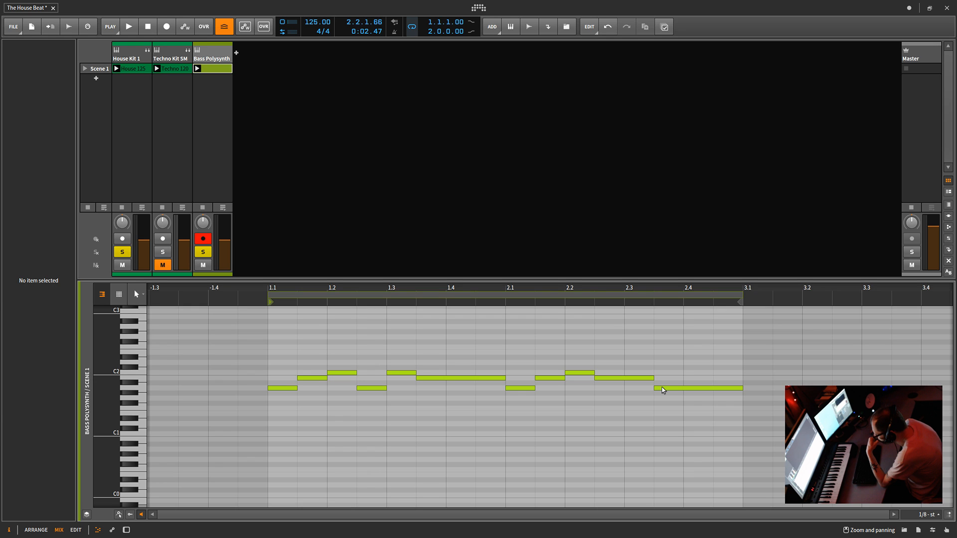
# - Raise the last long note, starting at 2.3.3, to C2 and launch Scene 1 to hear the two-bar bass line
pyautogui.moveTo(662, 389); pyautogui.dragTo(663, 375)
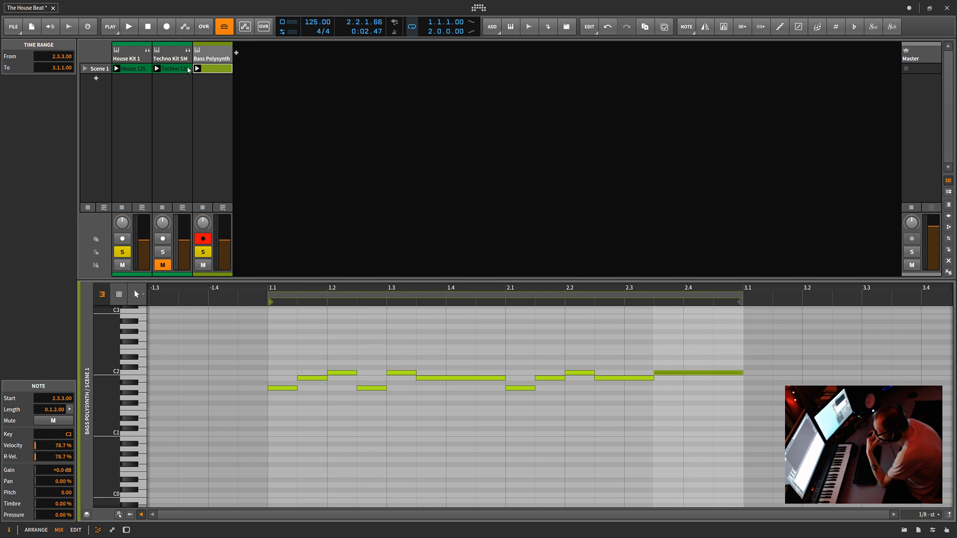
pyautogui.click(84, 69)
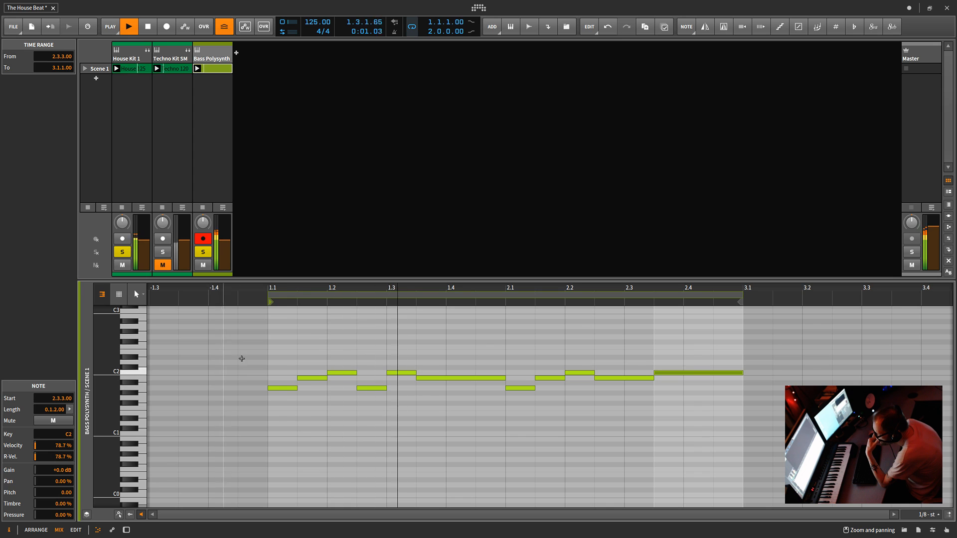
# - Change the Bass Polysynth track's color to periwinkle blue
pyautogui.click(218, 58)
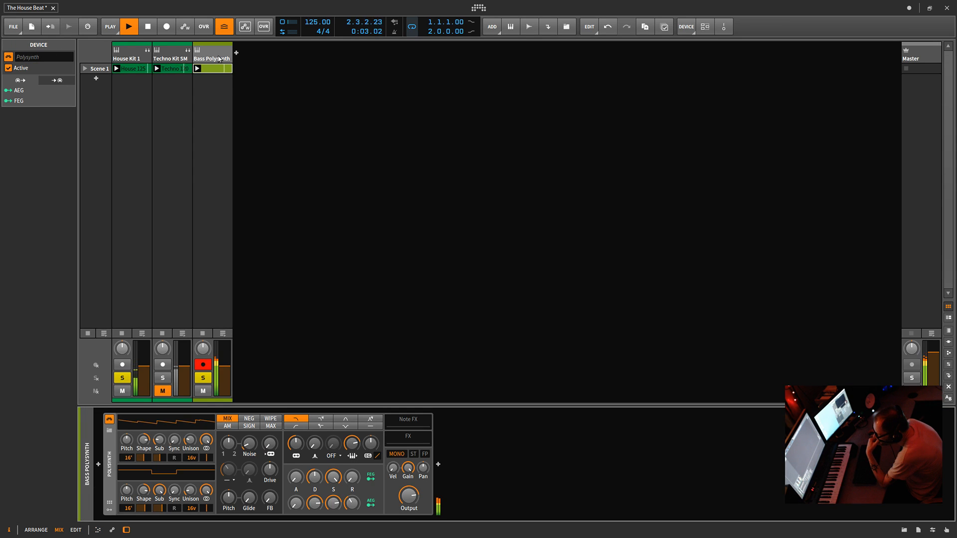
pyautogui.rightClick(219, 59)
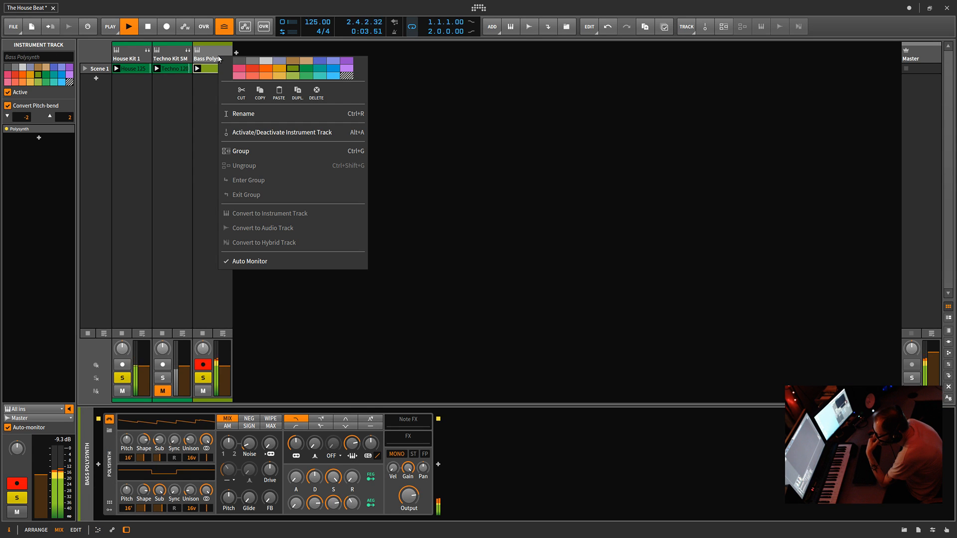
pyautogui.click(332, 62)
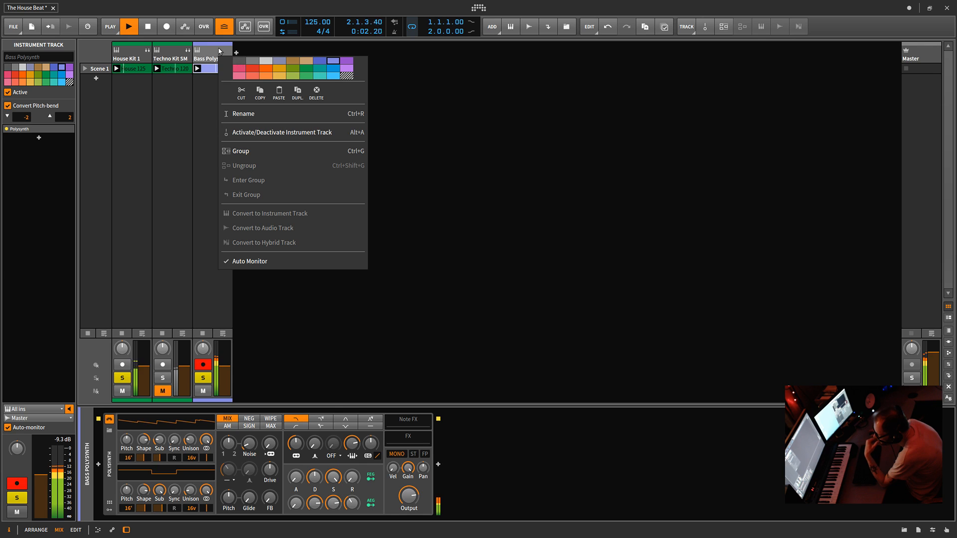
# - Insert Dynamics after the Bass Polysynth's Polysynth and set its sidechain source to House Kit 1's Kick Phat Apparent (PRE)
pyautogui.click(439, 465)
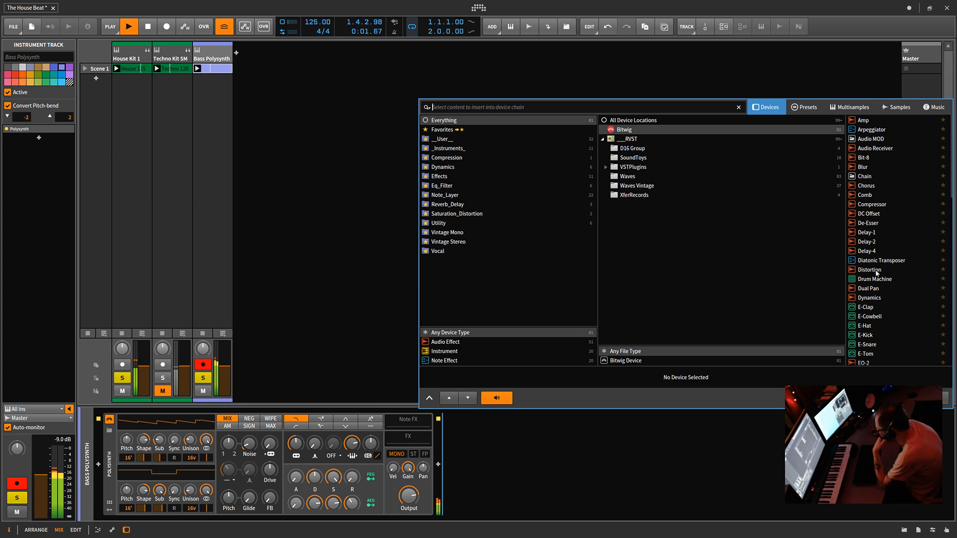
pyautogui.doubleClick(870, 298)
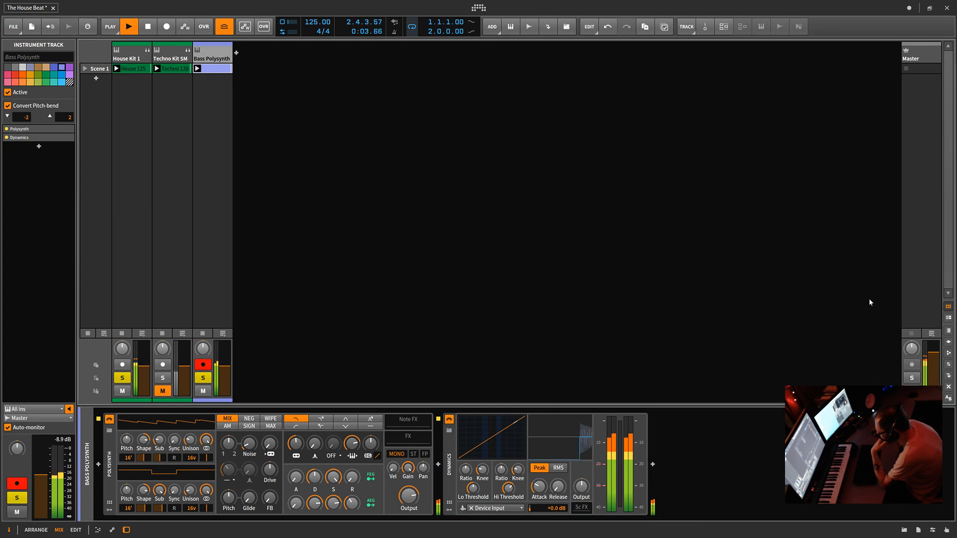
pyautogui.click(510, 508)
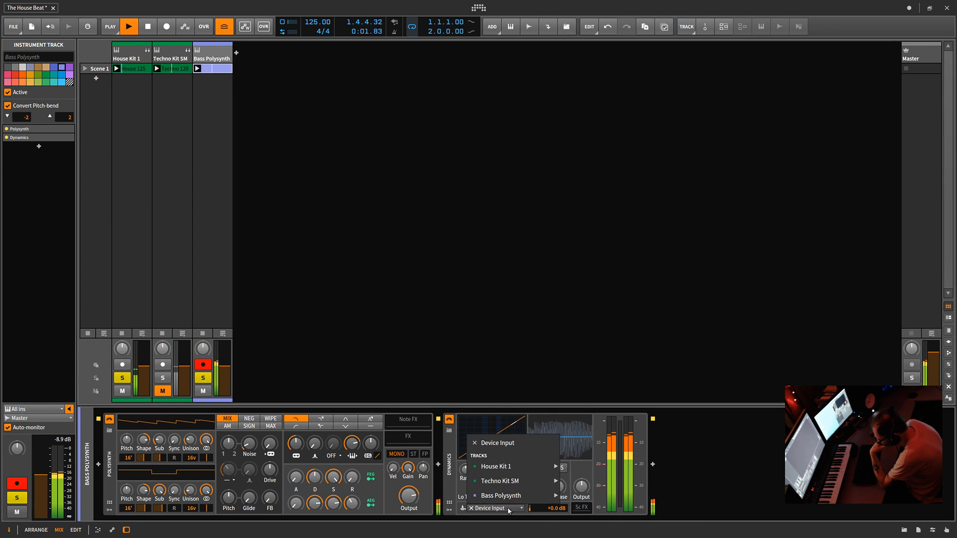
pyautogui.moveTo(529, 474)
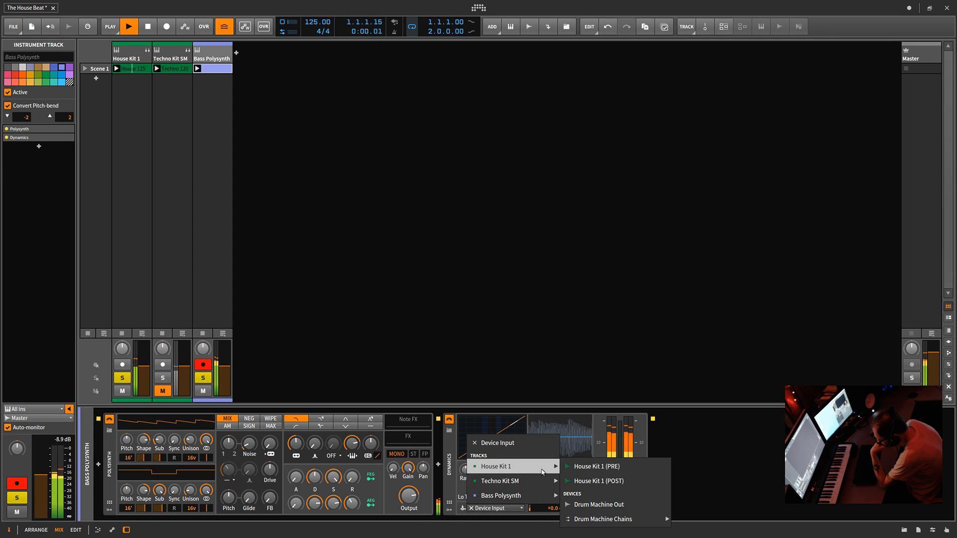
pyautogui.moveTo(637, 525)
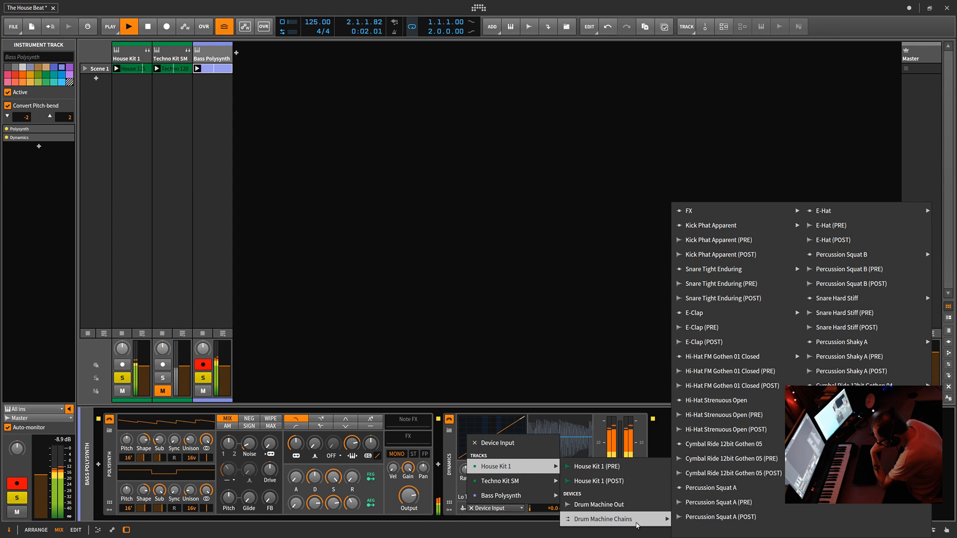
pyautogui.click(729, 244)
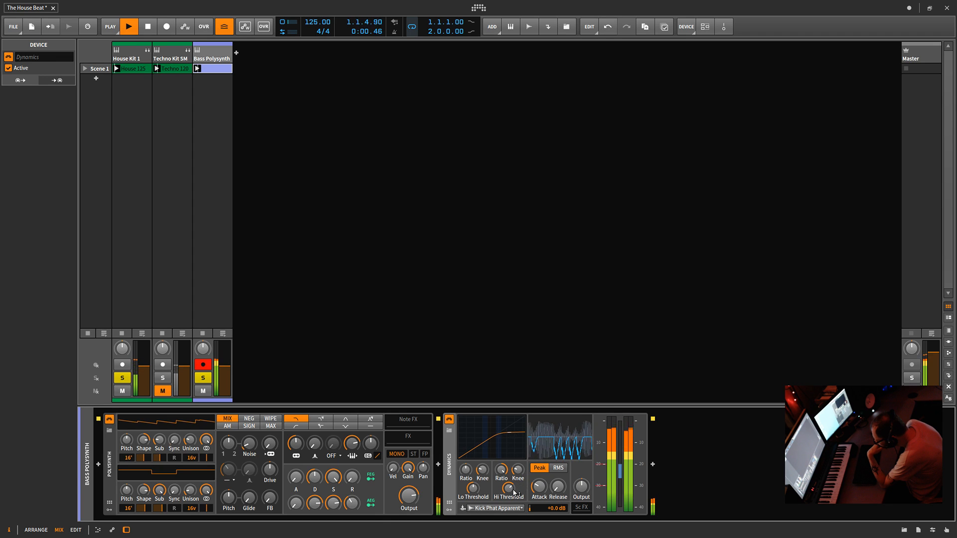
# - Tune the kick-driven ducking with the Dynamics device's high threshold and ratio, and set its output gain to +9.680 dB
pyautogui.moveTo(513, 493); pyautogui.dragTo(513, 501)
pyautogui.moveTo(581, 488); pyautogui.dragTo(581, 486)
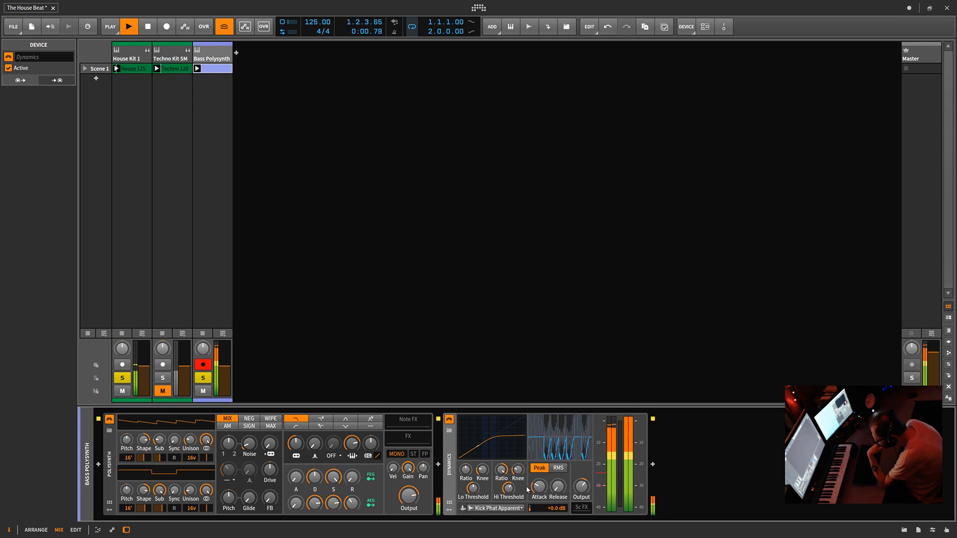
pyautogui.moveTo(583, 487)
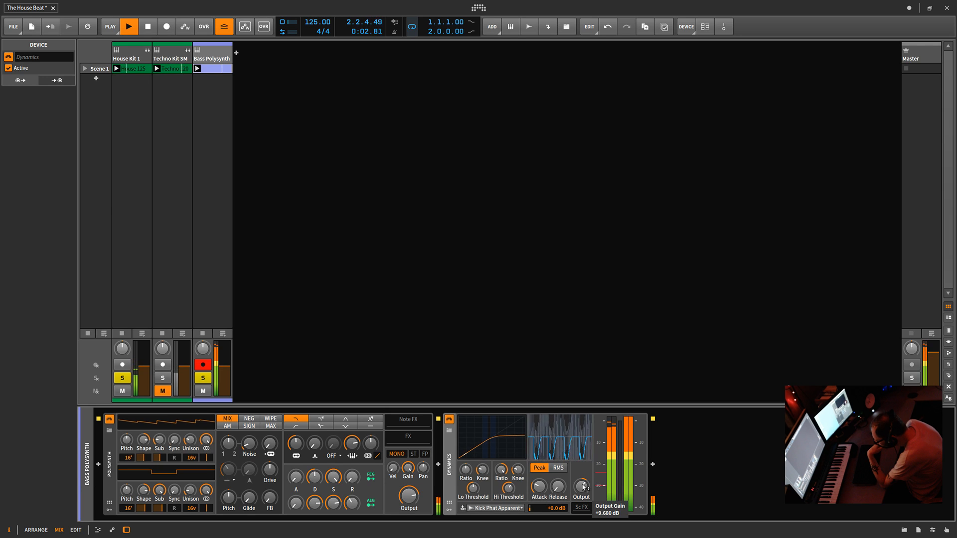
pyautogui.moveTo(501, 470); pyautogui.dragTo(502, 476)
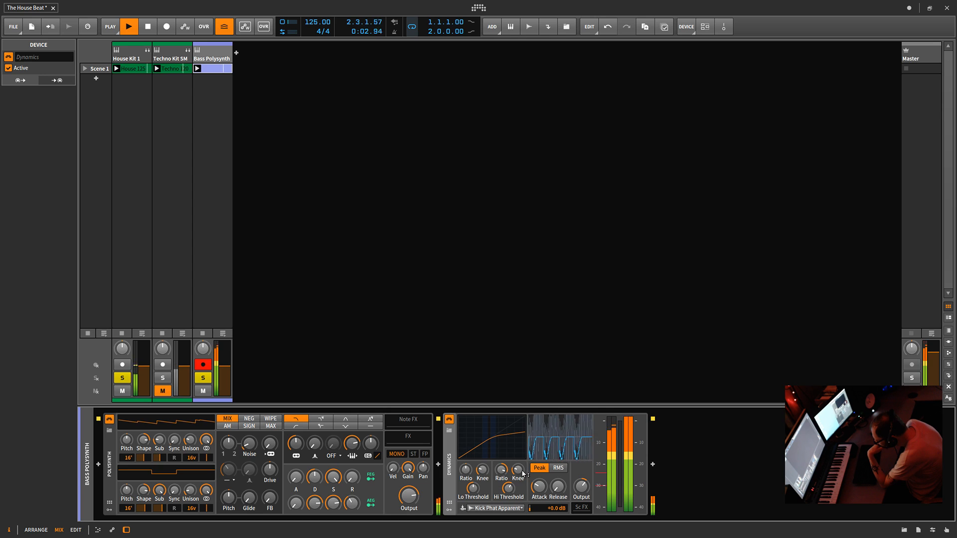
pyautogui.moveTo(511, 489); pyautogui.dragTo(511, 492)
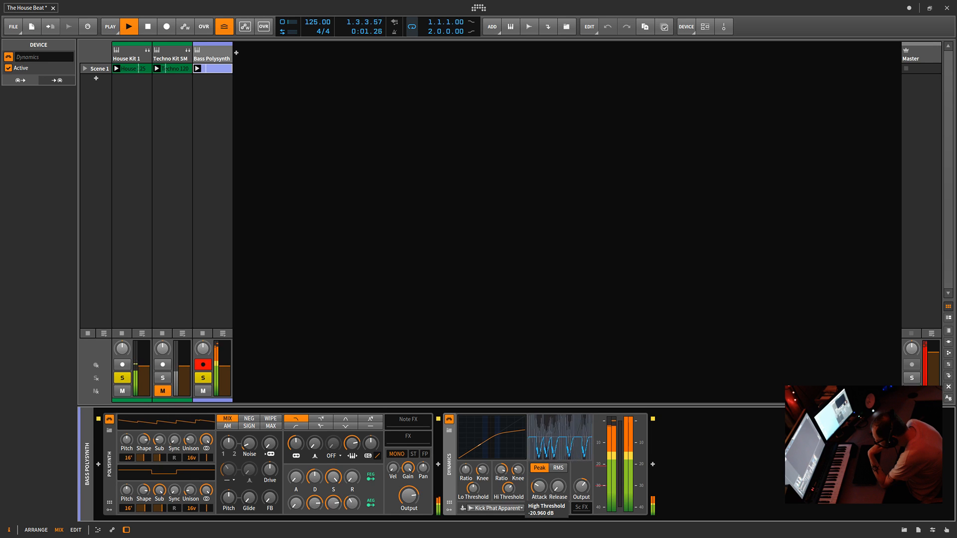
pyautogui.moveTo(510, 488); pyautogui.dragTo(509, 489)
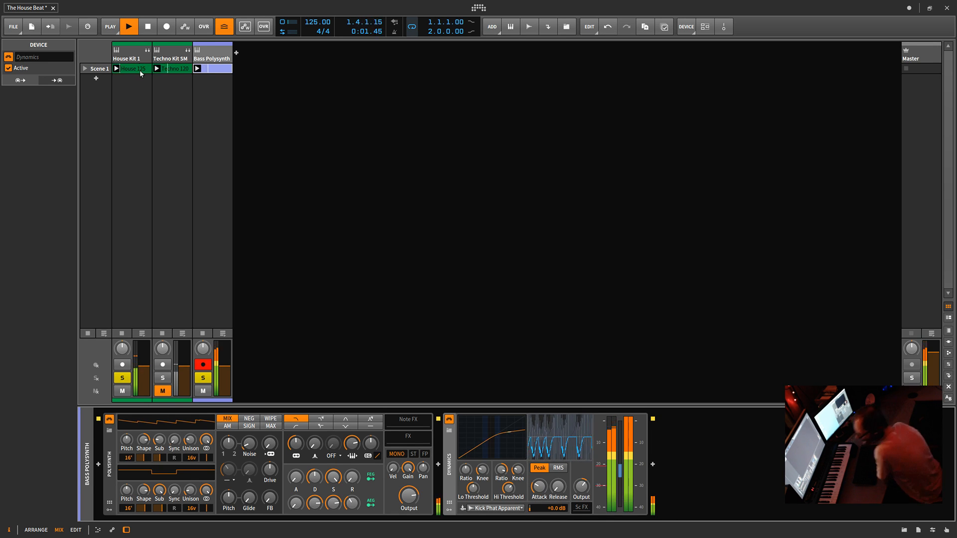
# - Delete the Techno Kit SM track and display House Kit 1's drum machine
pyautogui.click(171, 58)
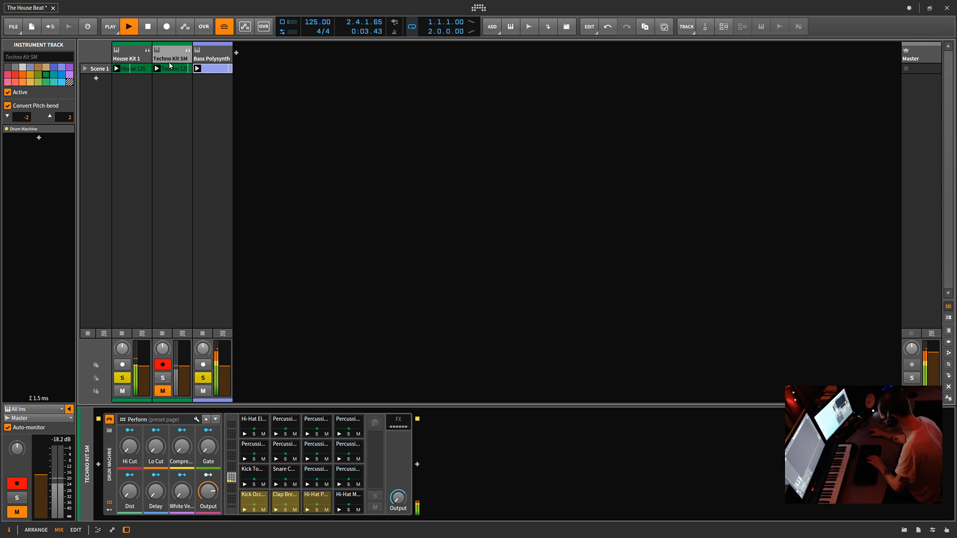
pyautogui.press('Delete')
pyautogui.click(134, 59)
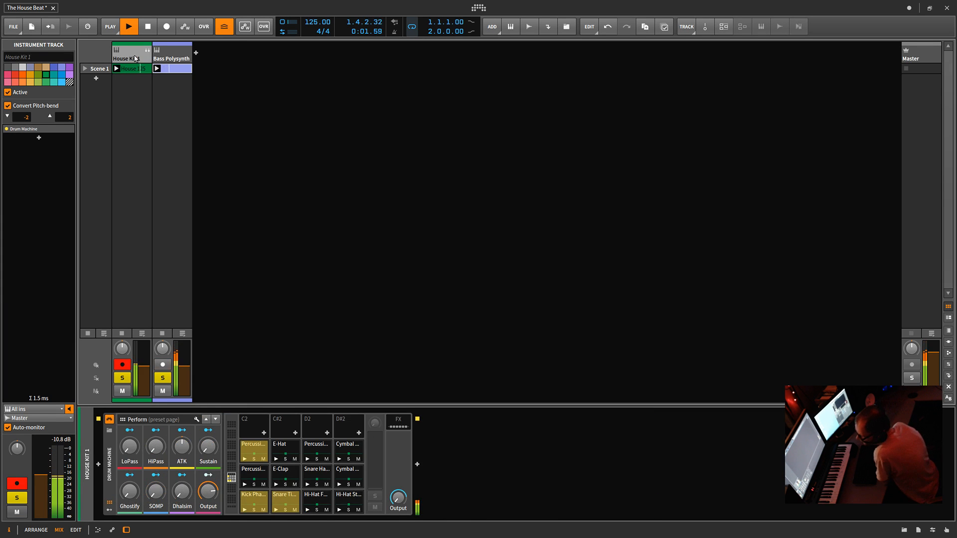
# - Preview a Distortion effect after the Sampler in House Kit 1's kick chain and adjust its drive
pyautogui.click(249, 498)
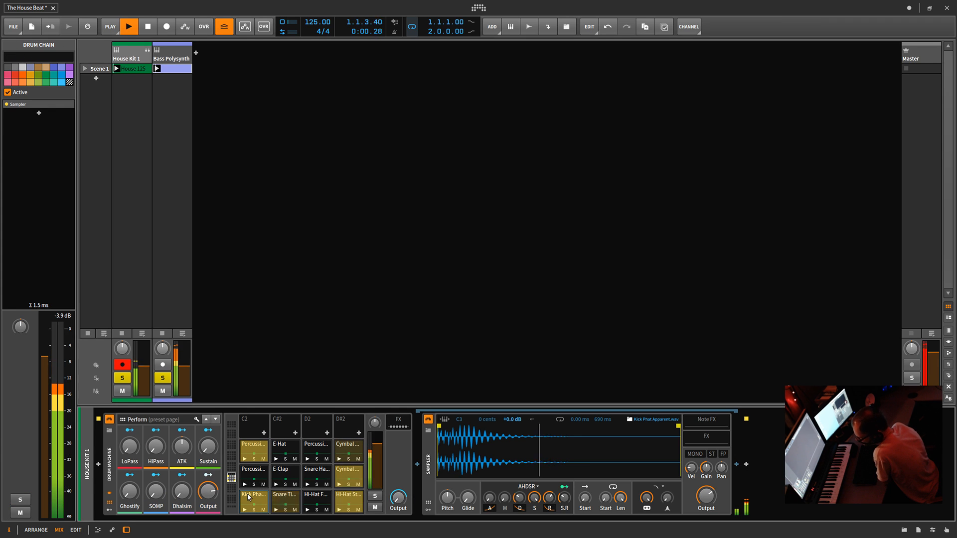
pyautogui.click(737, 465)
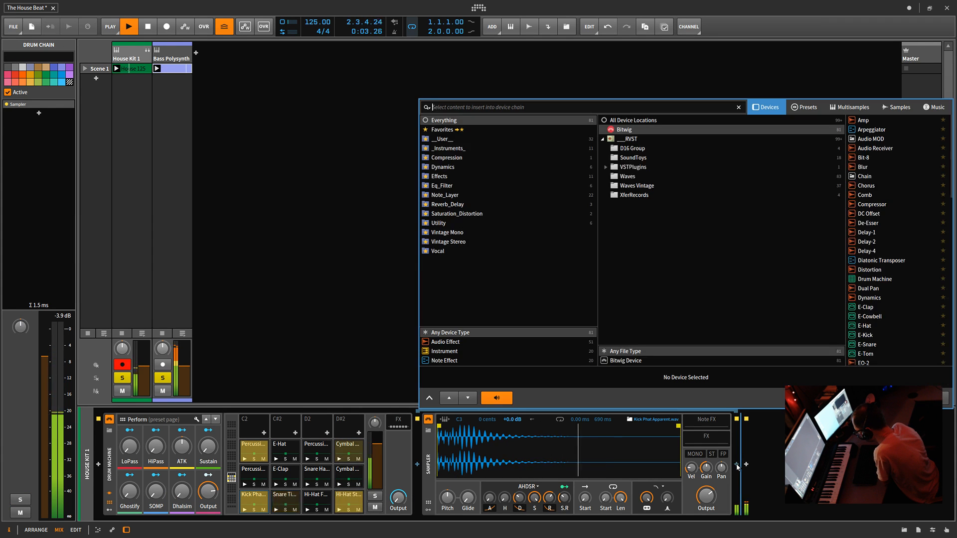
pyautogui.click(870, 272)
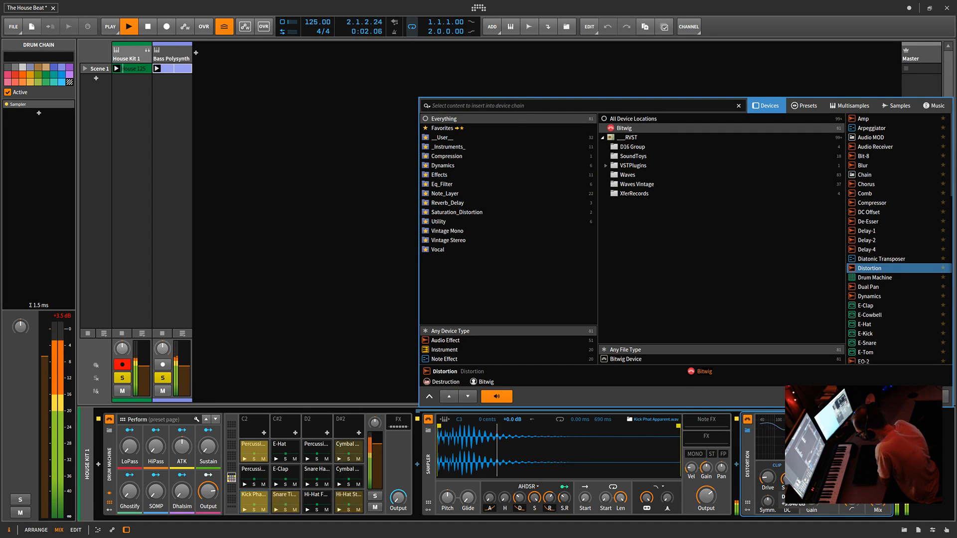
pyautogui.moveTo(788, 502); pyautogui.dragTo(788, 491)
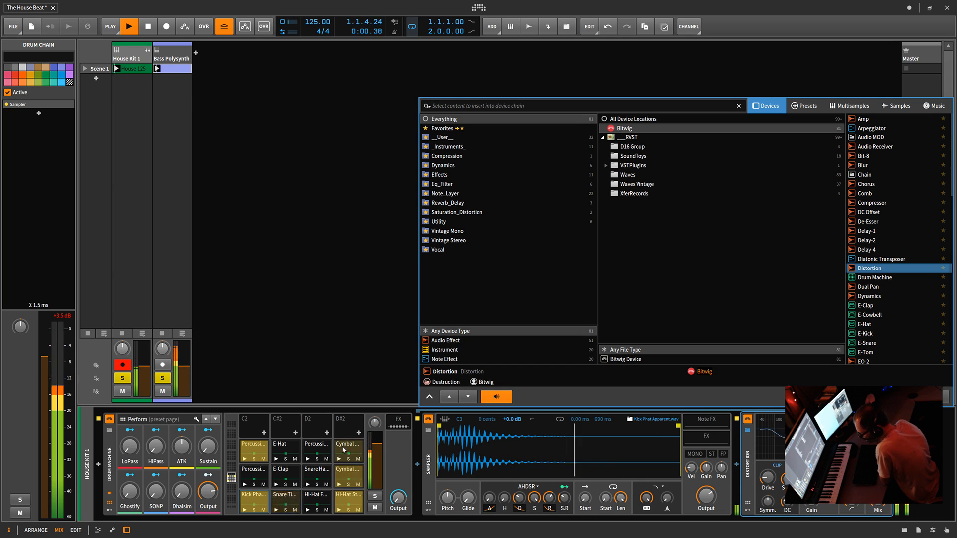
# - Compare the snare and kick chains of House Kit 1 while the device browser stays open, finishing on the snare
pyautogui.click(285, 498)
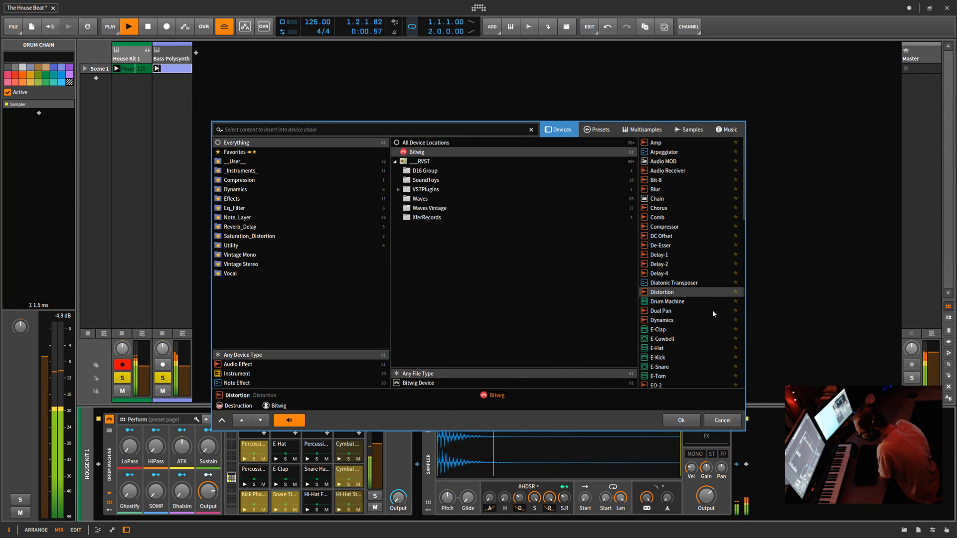
pyautogui.moveTo(502, 405); pyautogui.dragTo(709, 381)
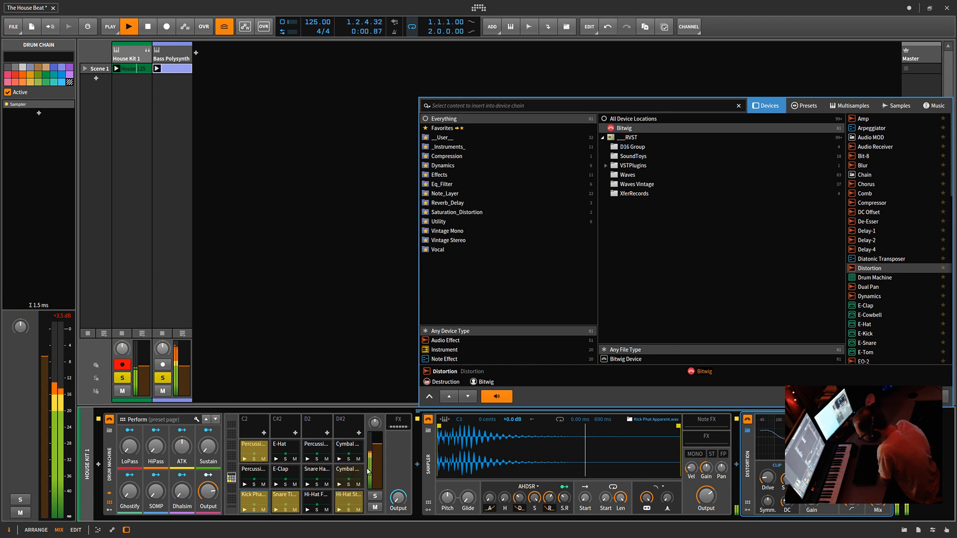
pyautogui.click(298, 493)
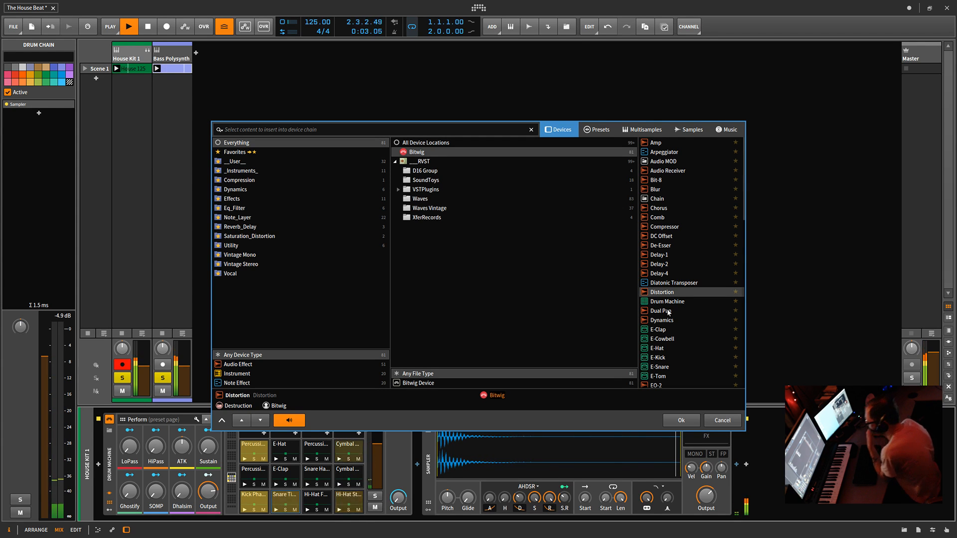
# - Browse the available devices and replace the kick chain's previewed Distortion with Delay-2
pyautogui.scroll(-3, 666, 312)
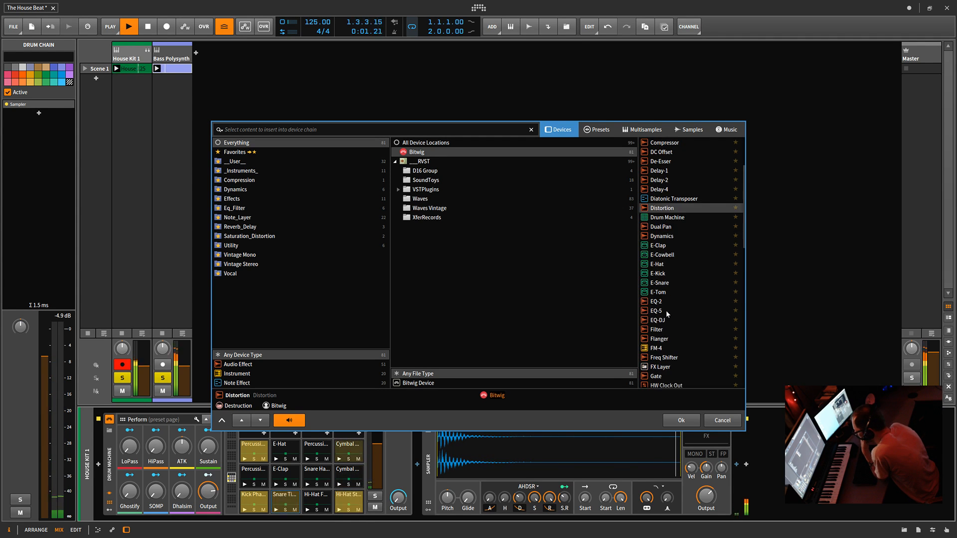
pyautogui.scroll(3, 666, 311)
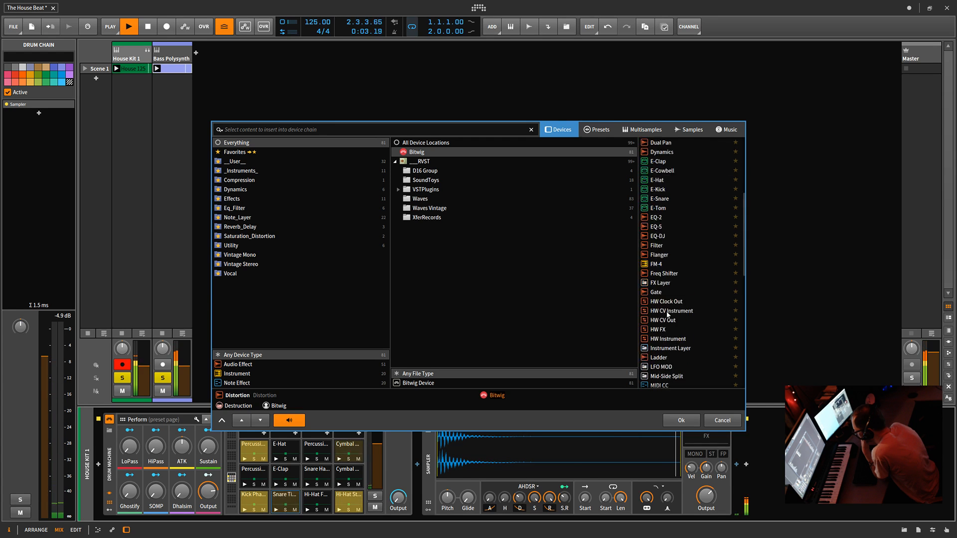
pyautogui.scroll(3, 668, 314)
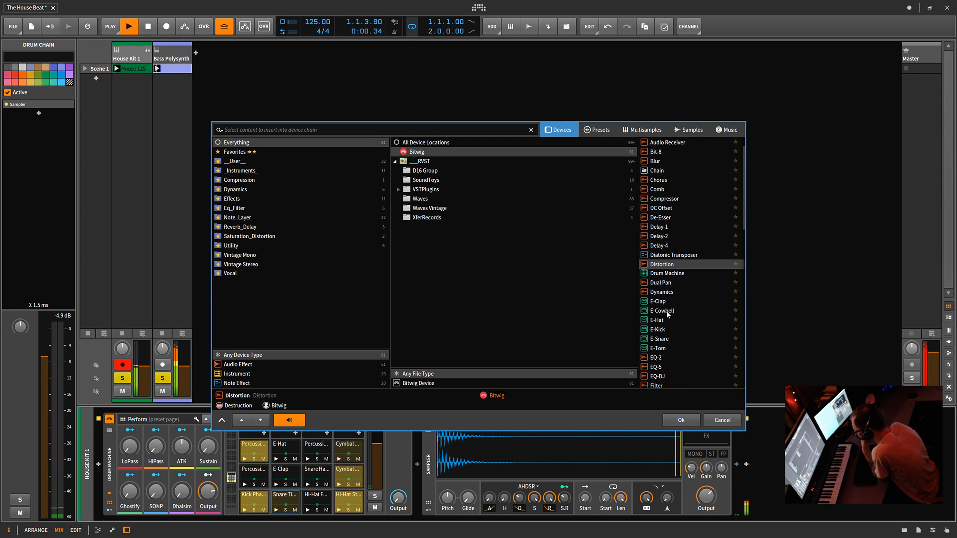
pyautogui.click(656, 238)
pyautogui.press('Escape')
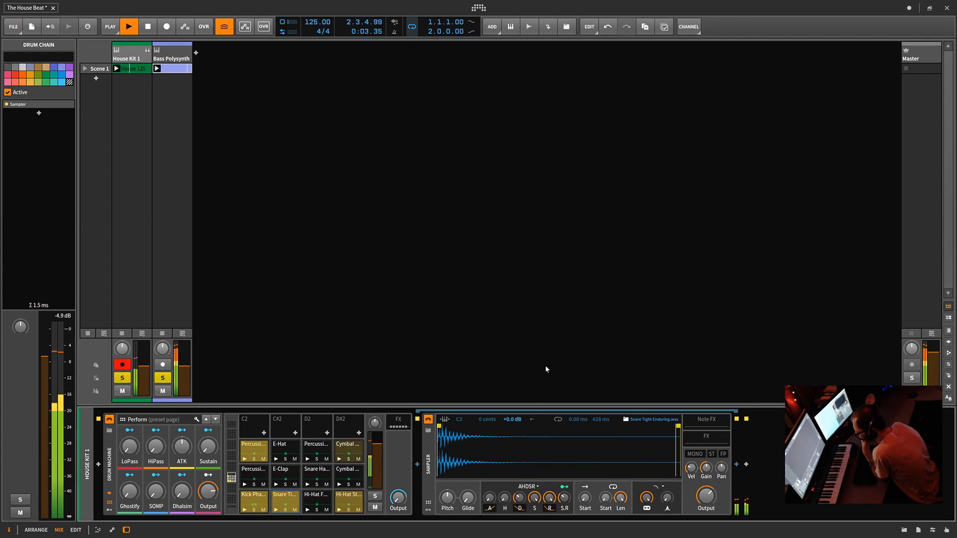
# - Undo the effect insertion in the kick chain and the deletion of the Techno Kit SM track
pyautogui.click(266, 498)
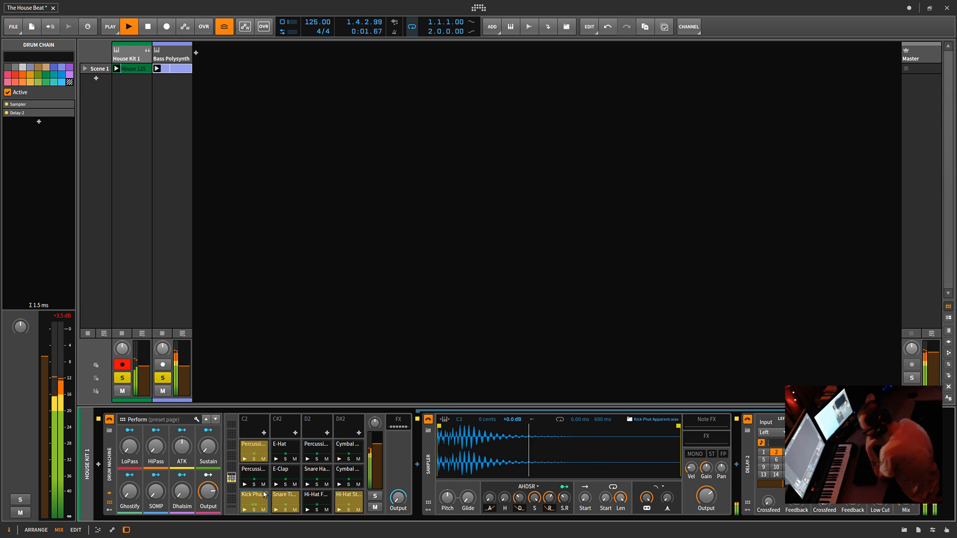
pyautogui.hotkey('ctrl', 'z')
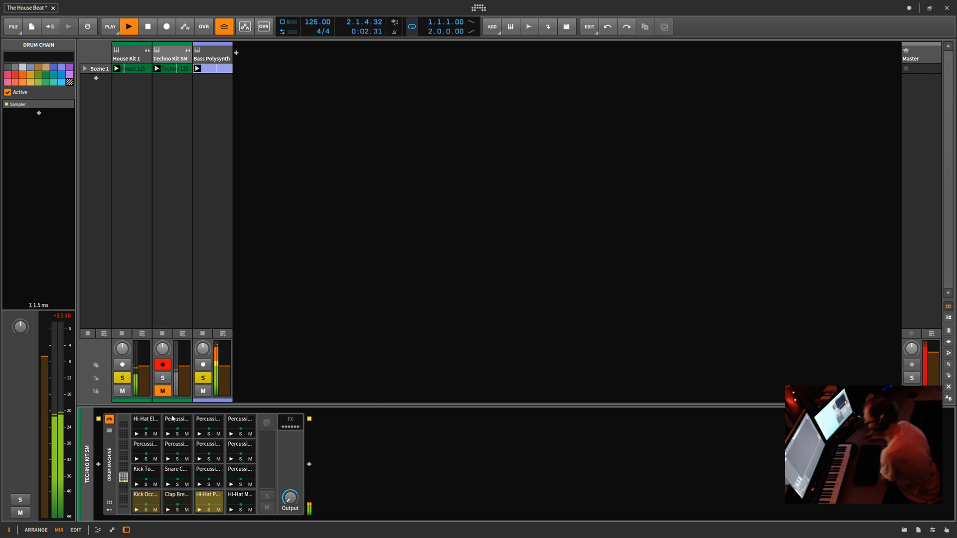
# - Insert a Distortion device after the Sampler on the Techno Kit SM's Kick Occult pad and raise its Drive
pyautogui.click(160, 495)
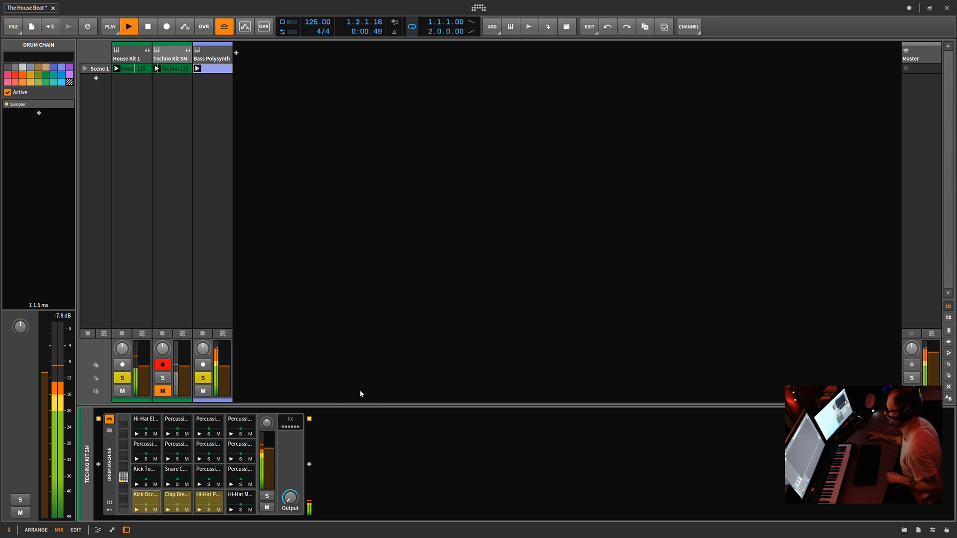
pyautogui.click(155, 501)
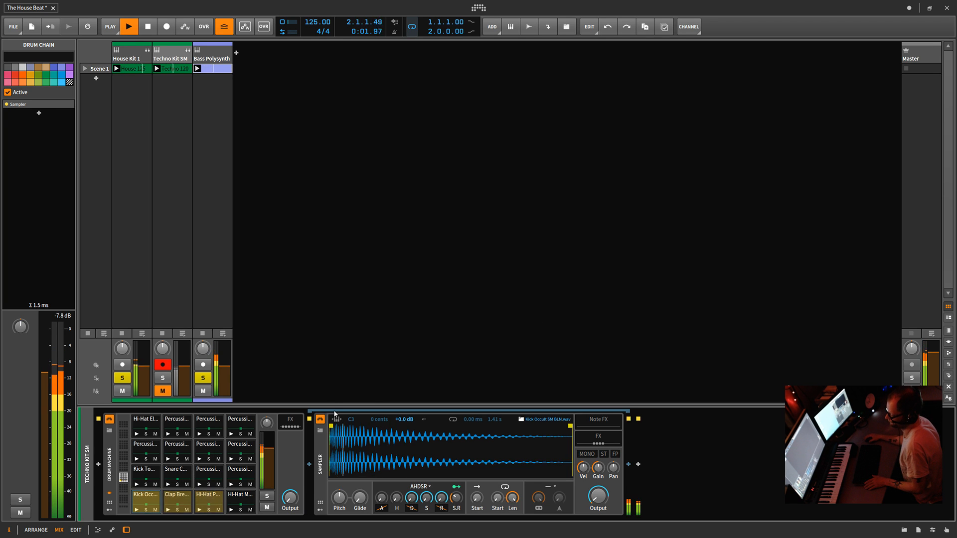
pyautogui.click(629, 465)
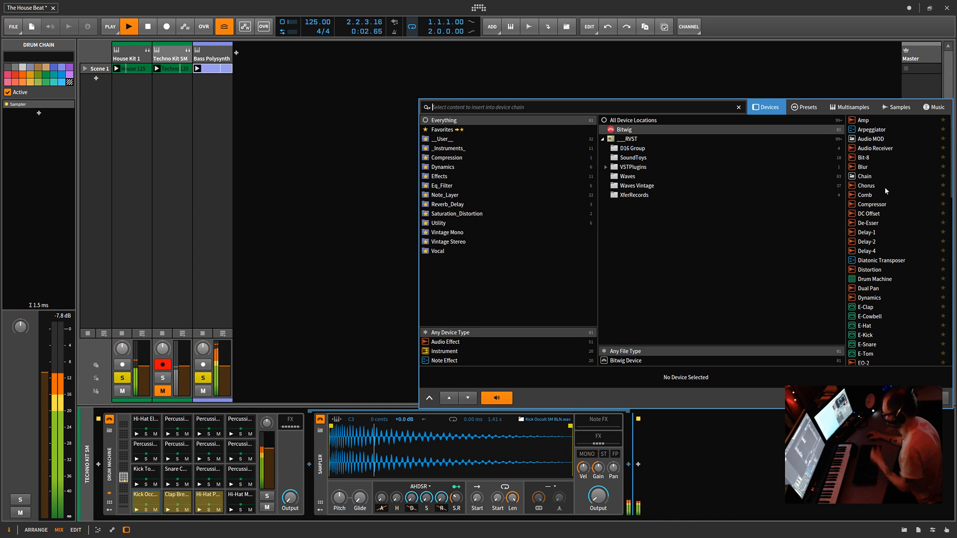
pyautogui.doubleClick(870, 270)
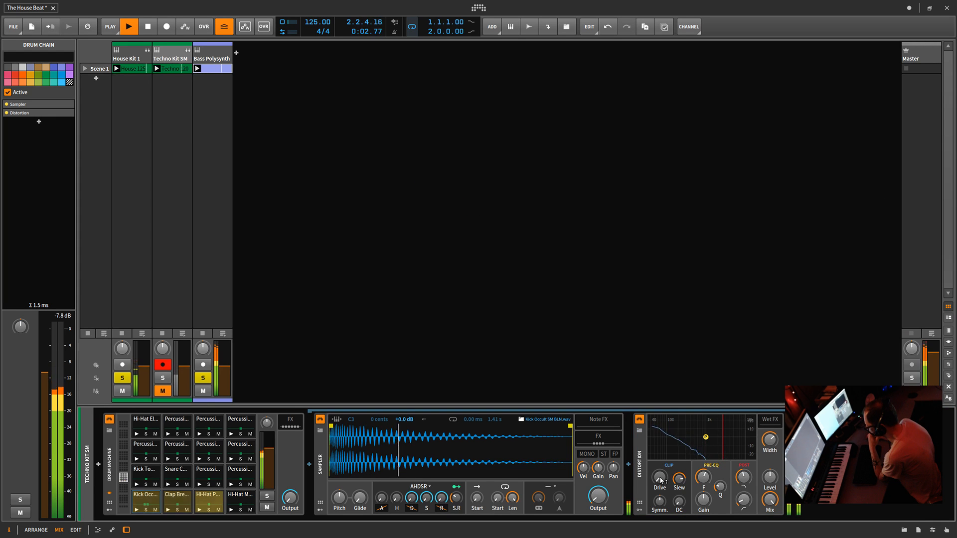
pyautogui.moveTo(659, 477); pyautogui.dragTo(660, 446)
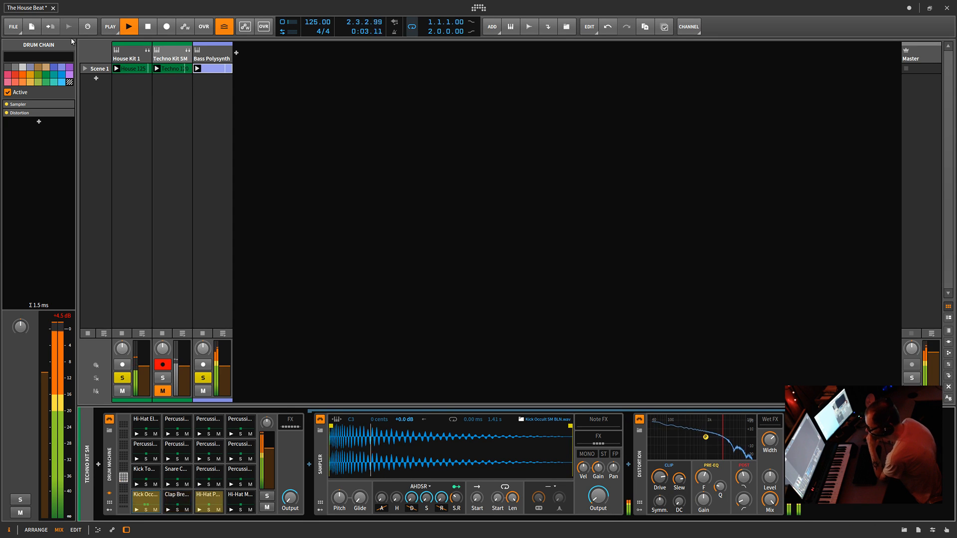
# - Turn off solo on the Bass Polysynth track and solo the Kick Occult pad in the Techno Kit SM
pyautogui.click(203, 379)
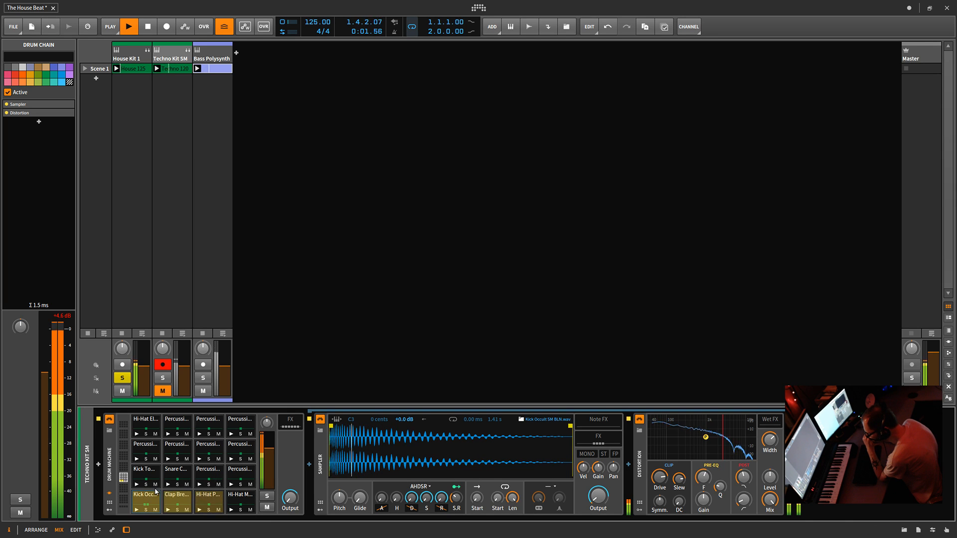
pyautogui.click(146, 503)
pyautogui.click(147, 503)
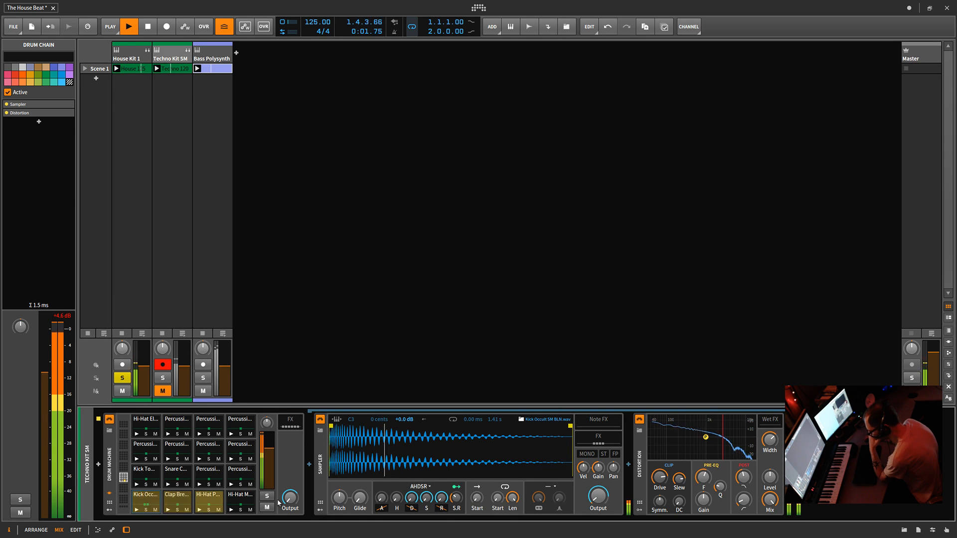
pyautogui.click(146, 510)
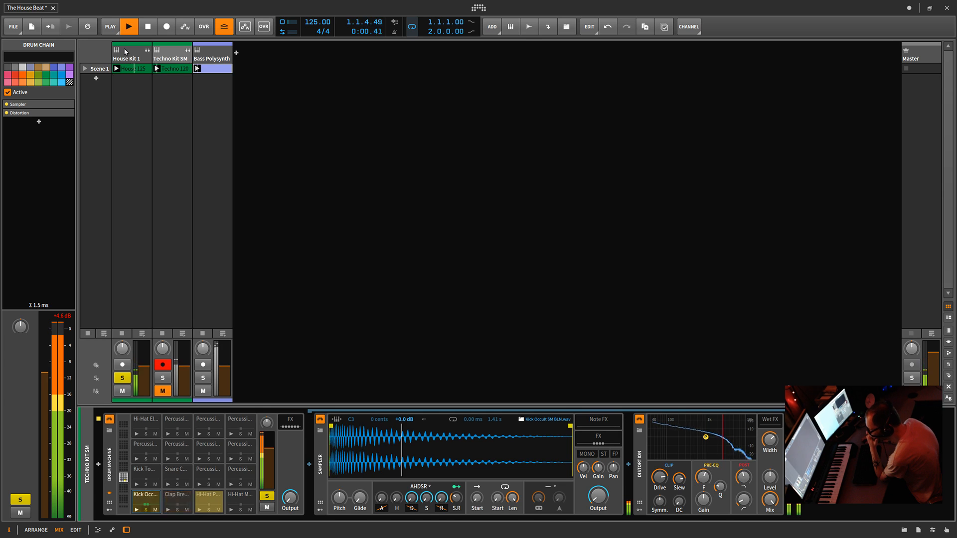
# - Delete the Techno Kit SM track and select the House Kit 1 track
pyautogui.click(174, 56)
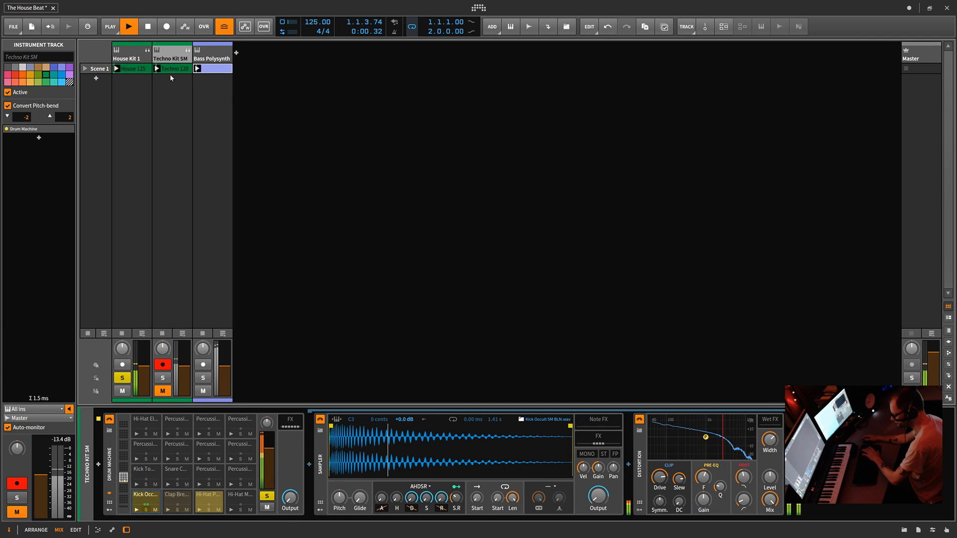
pyautogui.press('Delete')
pyautogui.click(137, 56)
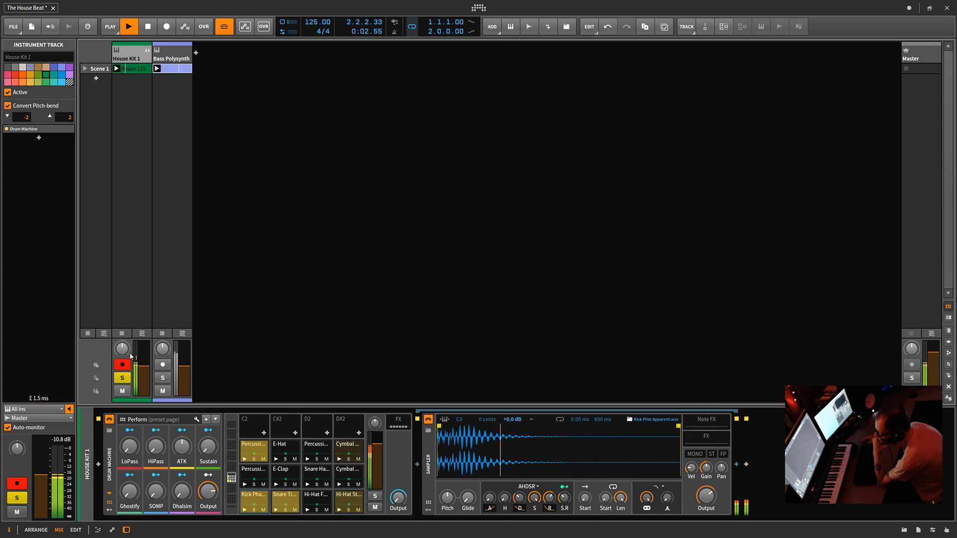
# - Insert a Distortion device after the Sampler in the kick pad's chain of House Kit 1
pyautogui.click(737, 465)
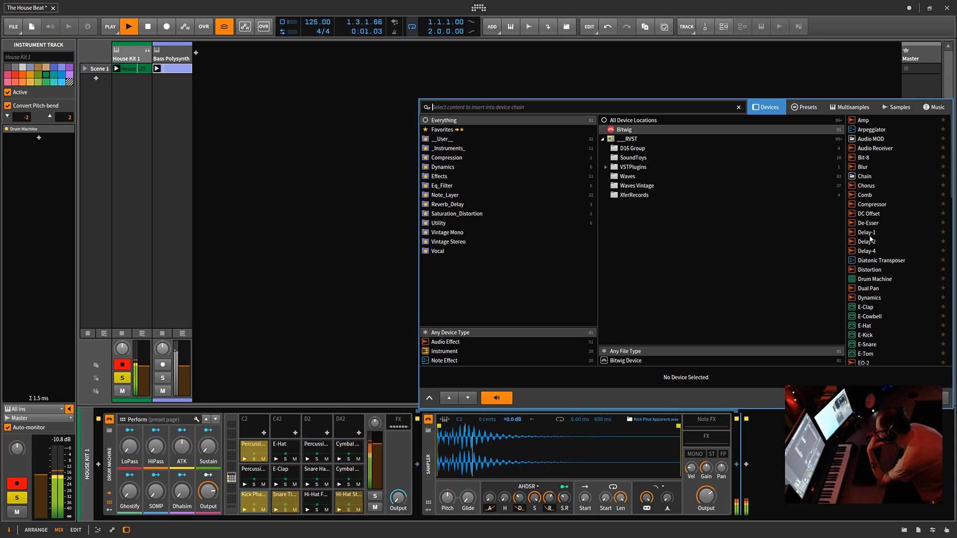
pyautogui.click(874, 299)
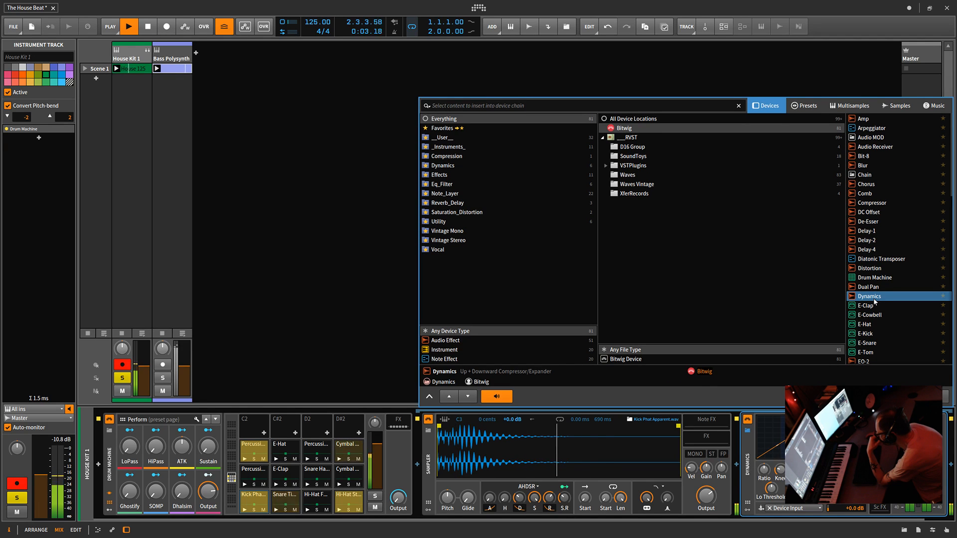
pyautogui.click(869, 268)
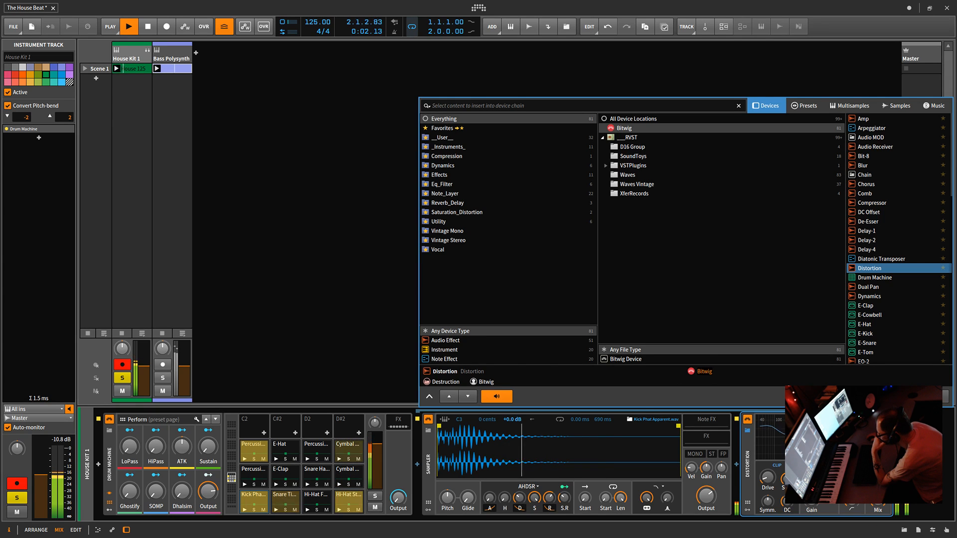
pyautogui.click(931, 397)
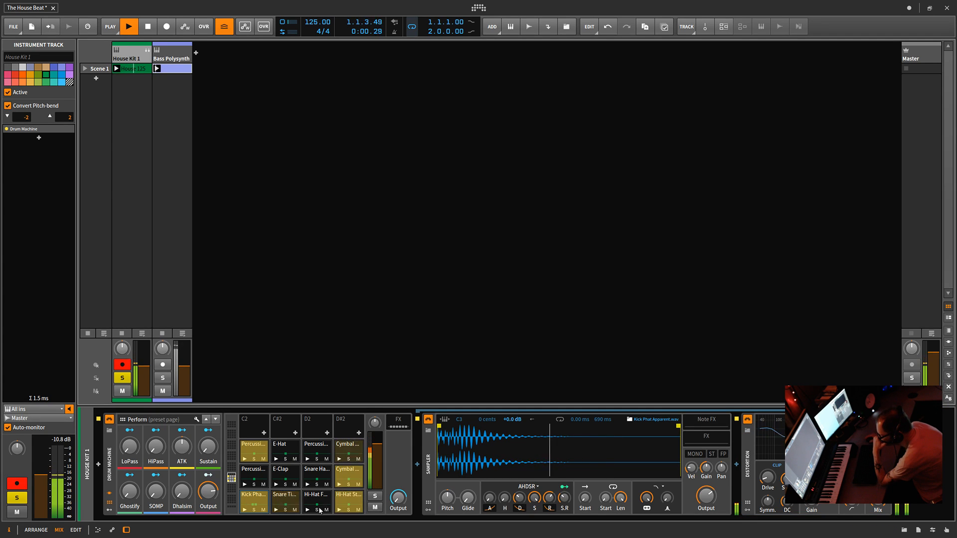
# - Insert a Delay-1 device after the Sampler on the Snare Tight pad of House Kit 1 and adjust its Mix
pyautogui.click(290, 504)
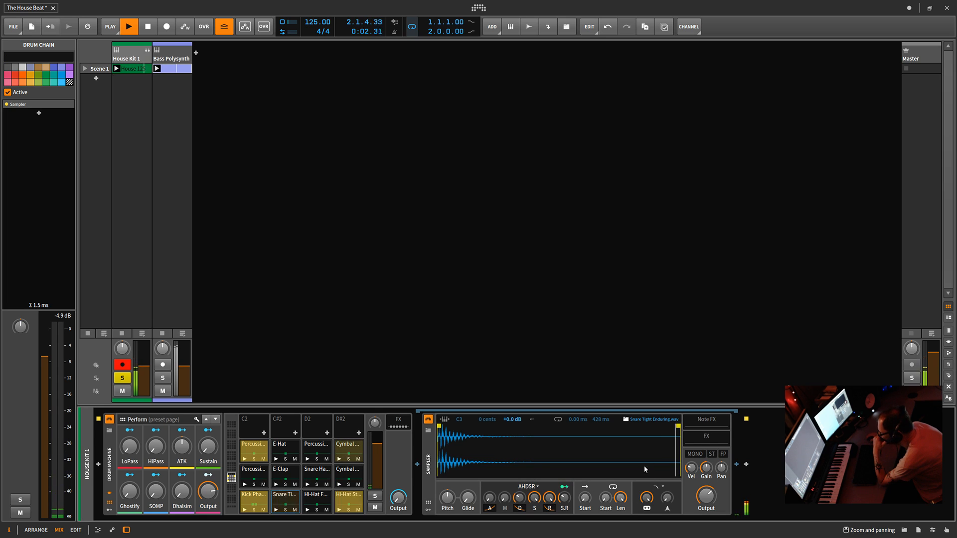
pyautogui.click(737, 464)
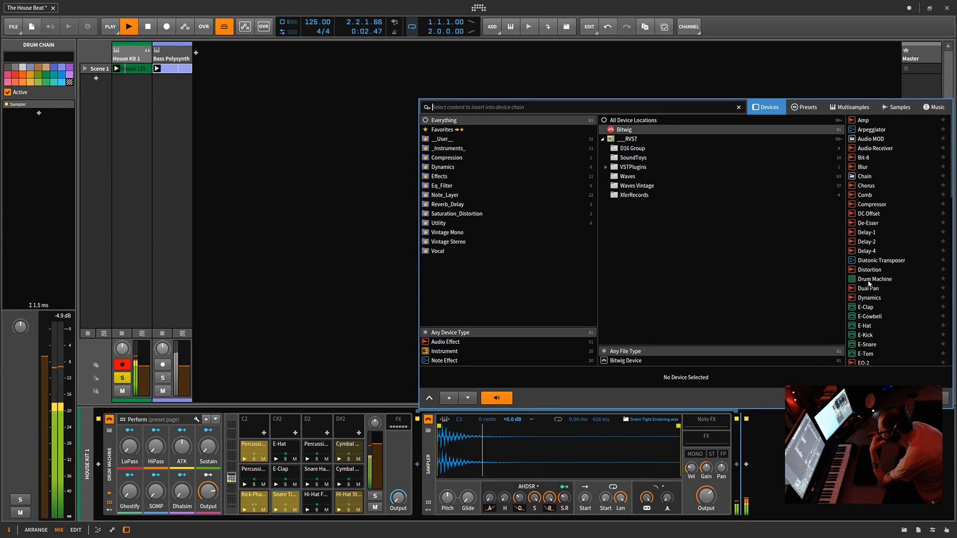
pyautogui.doubleClick(868, 235)
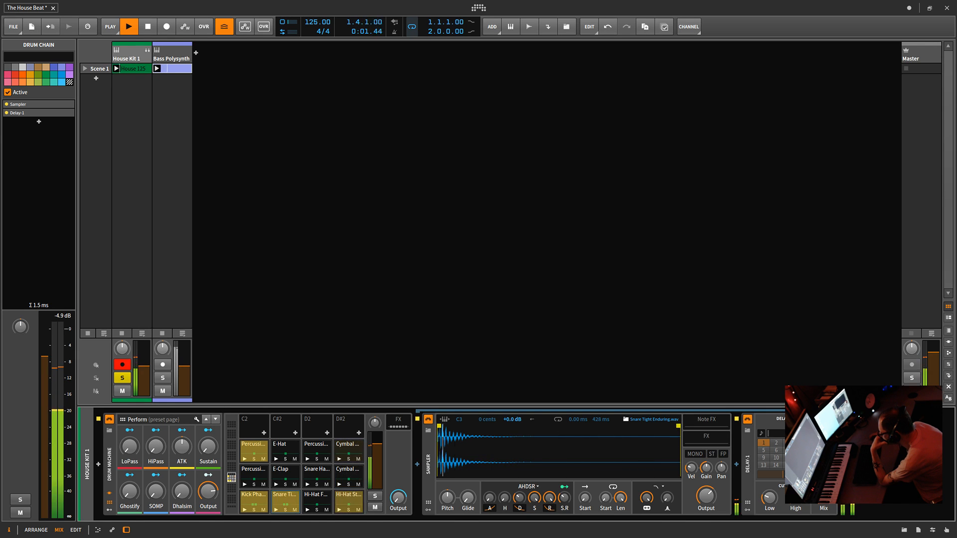
pyautogui.moveTo(824, 497); pyautogui.dragTo(824, 474)
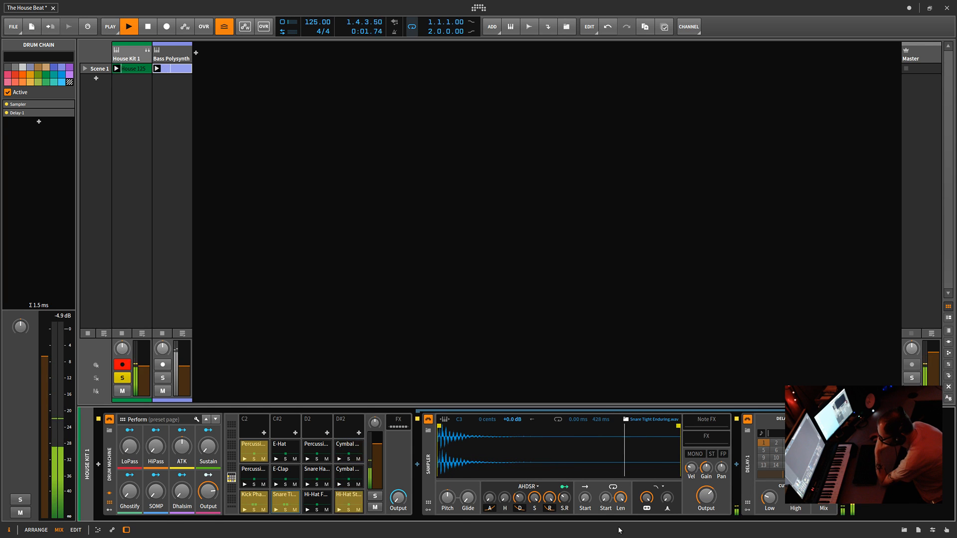
pyautogui.moveTo(694, 500); pyautogui.dragTo(693, 502)
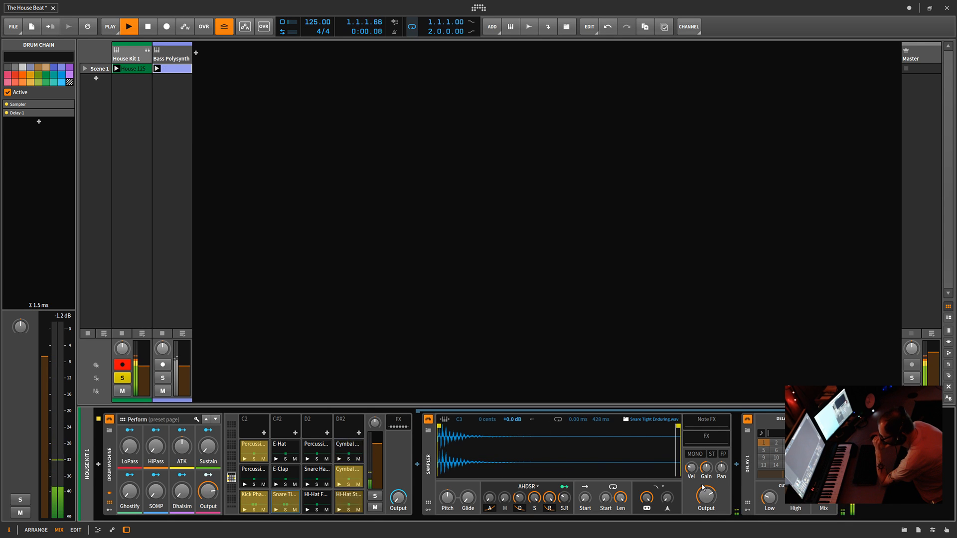
# - Stop playback and quit without saving the changes to The House Beat
pyautogui.press('space')
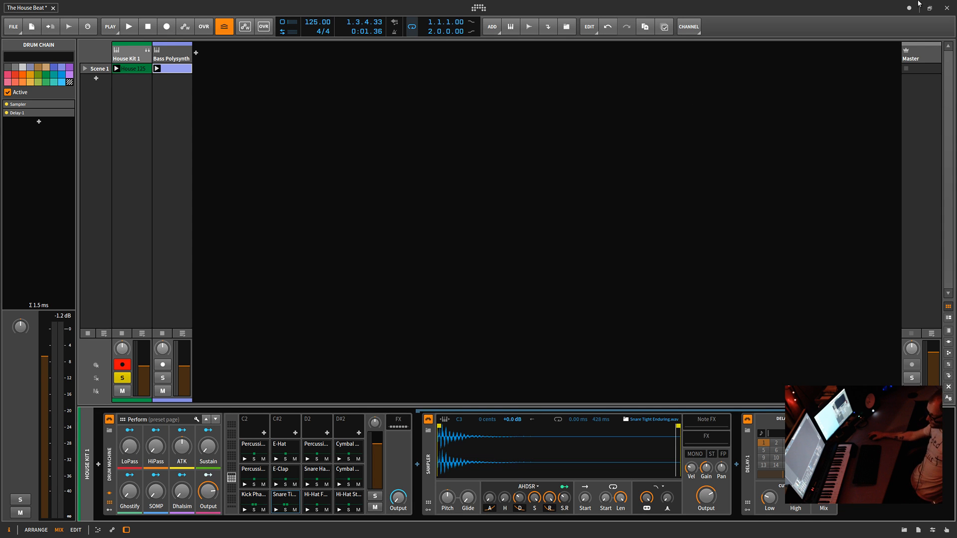
pyautogui.click(947, 8)
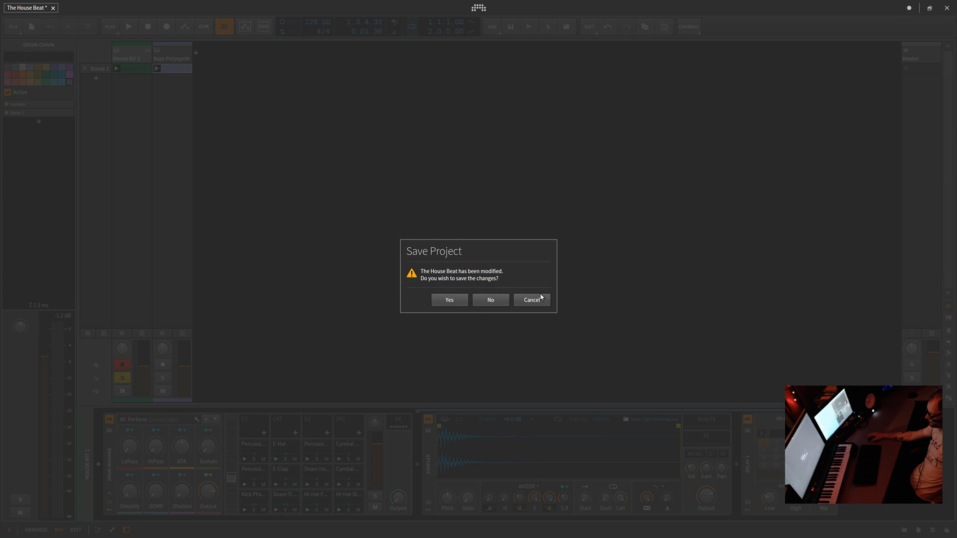
pyautogui.click(493, 300)
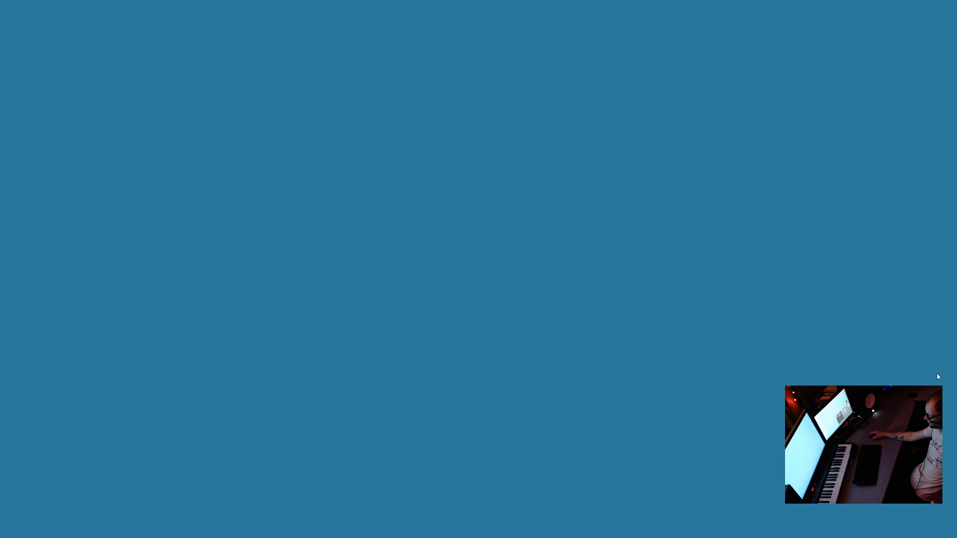
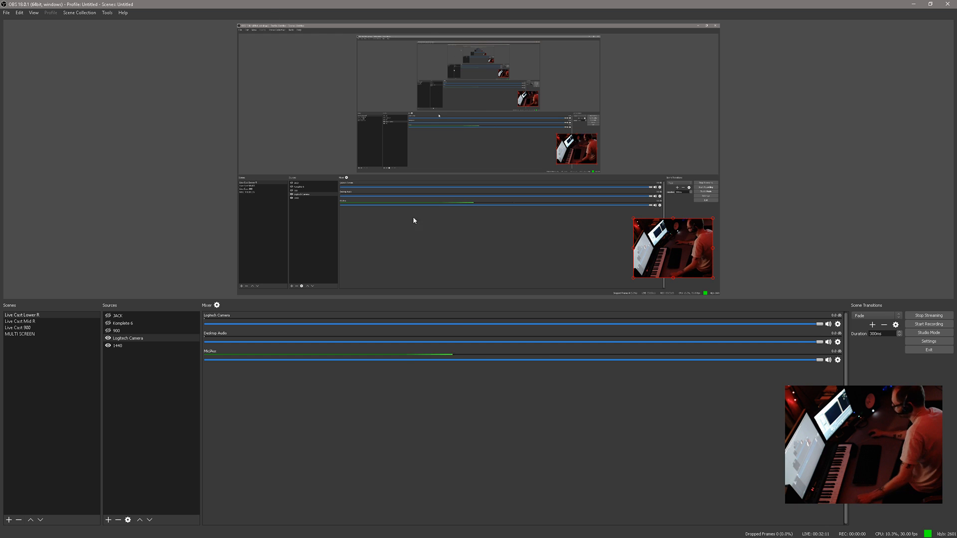
# - Move the OBS window off this screen and bring the empty Reason document onto it
pyautogui.moveTo(560, 2); pyautogui.dragTo(560, 12)
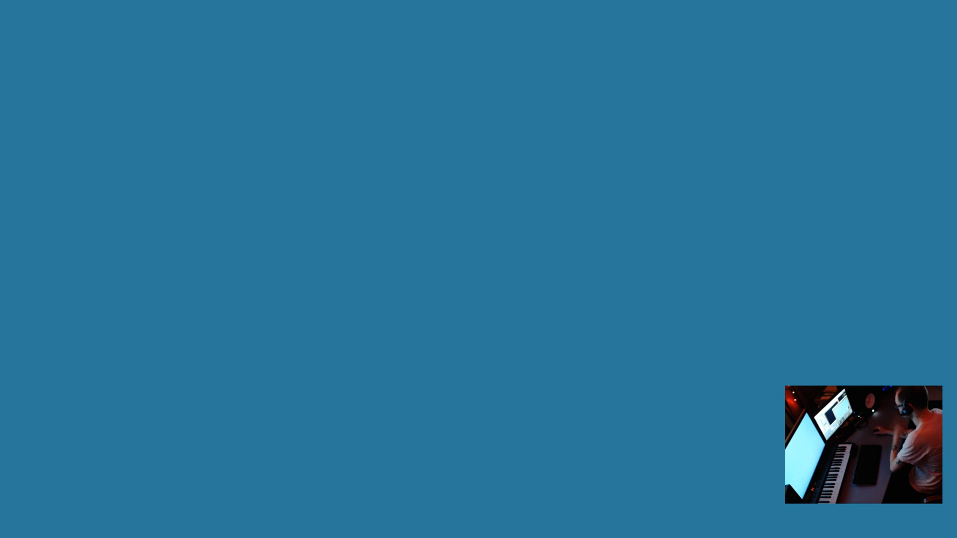
pyautogui.moveTo(956, 239)
pyautogui.mouseDown()
pyautogui.moveTo(398, 239)
pyautogui.moveTo(239, 1)
pyautogui.mouseUp()
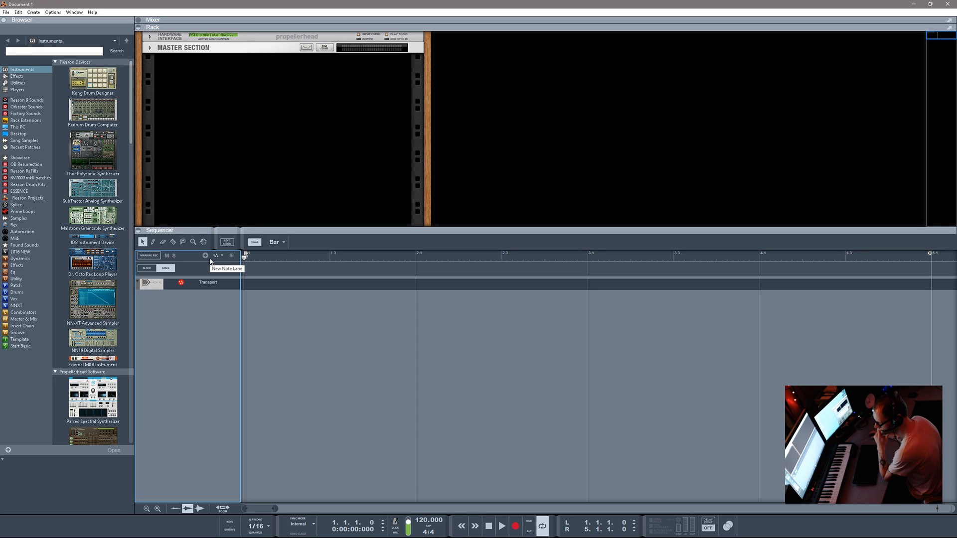
# - Add a SubTractor Analog Synthesizer to the rack and create a one-bar note clip at bar 1, opened for editing
pyautogui.click(74, 168)
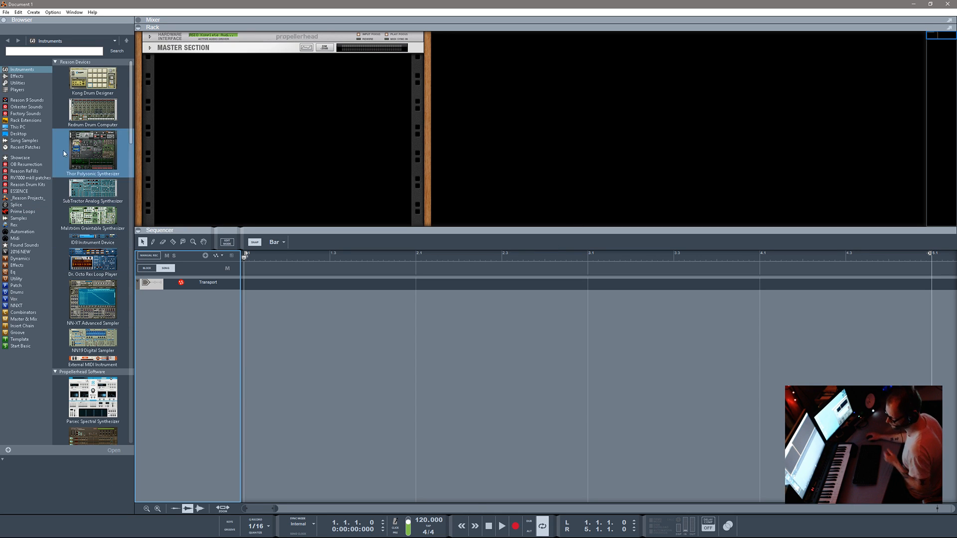
pyautogui.moveTo(93, 189); pyautogui.dragTo(297, 150)
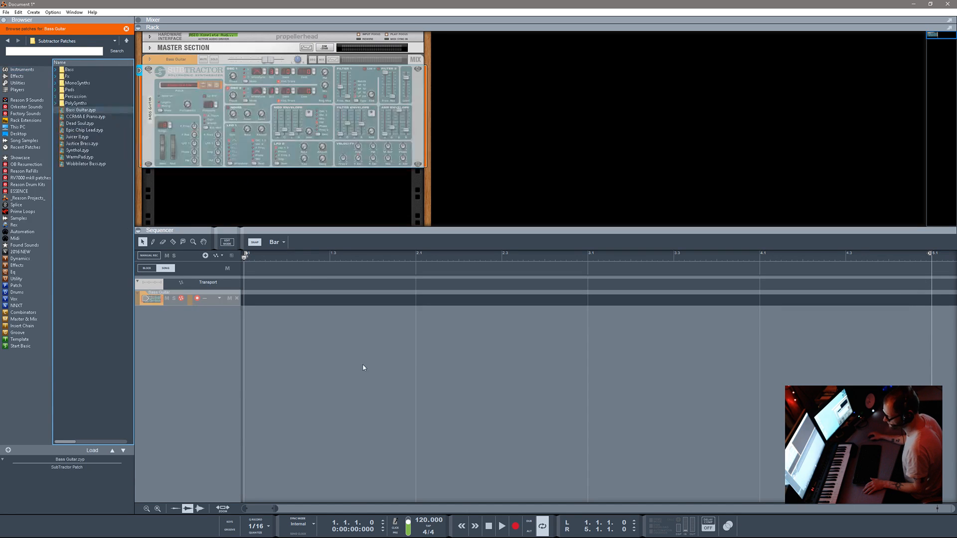
pyautogui.doubleClick(278, 300)
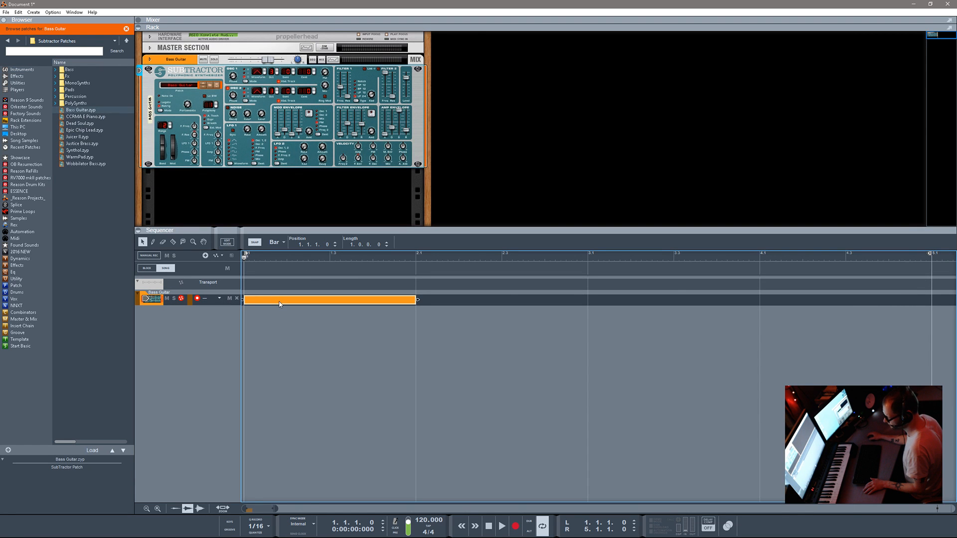
pyautogui.doubleClick(280, 300)
# - Set the right loop locator to the clip's end at bar 2 and the snap value to 1/8
pyautogui.moveTo(588, 255); pyautogui.dragTo(352, 256)
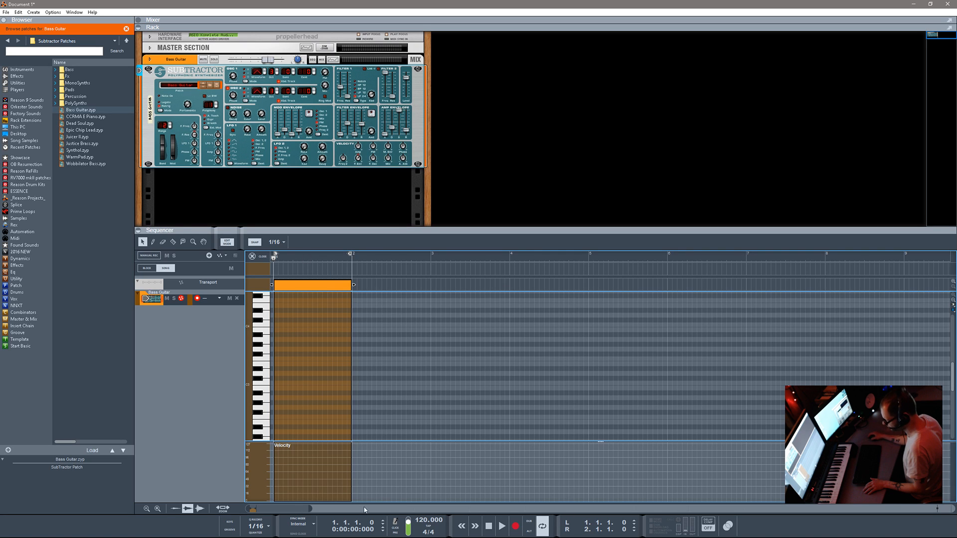
pyautogui.moveTo(310, 509); pyautogui.dragTo(253, 509)
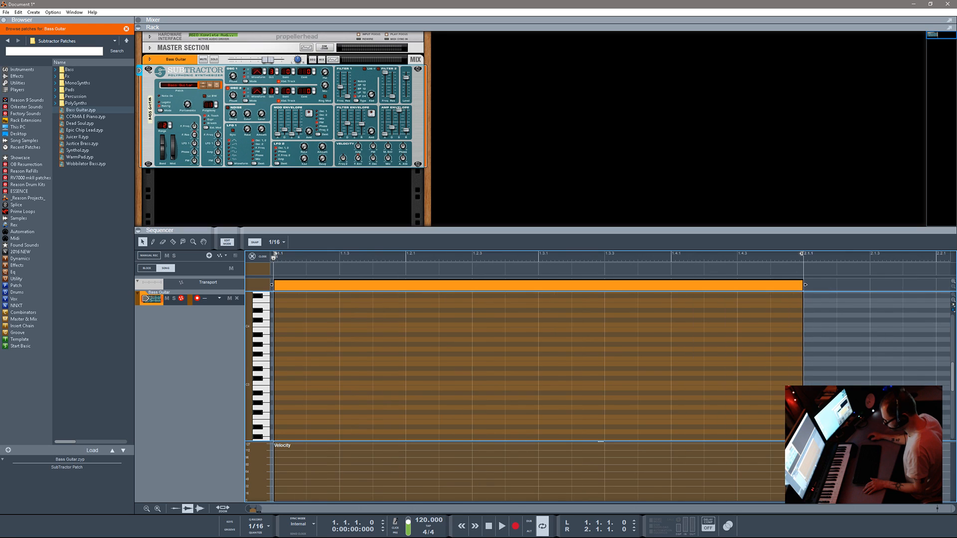
pyautogui.click(275, 243)
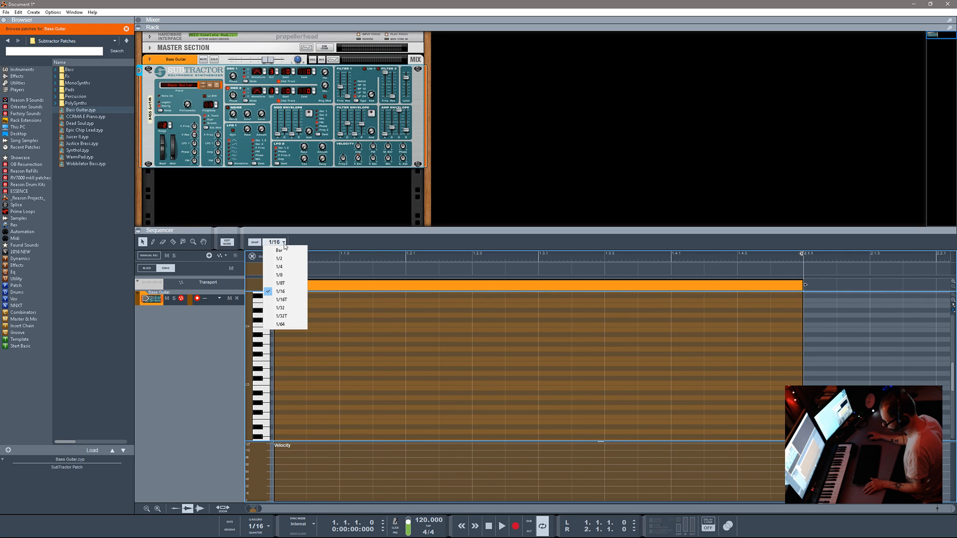
pyautogui.click(288, 276)
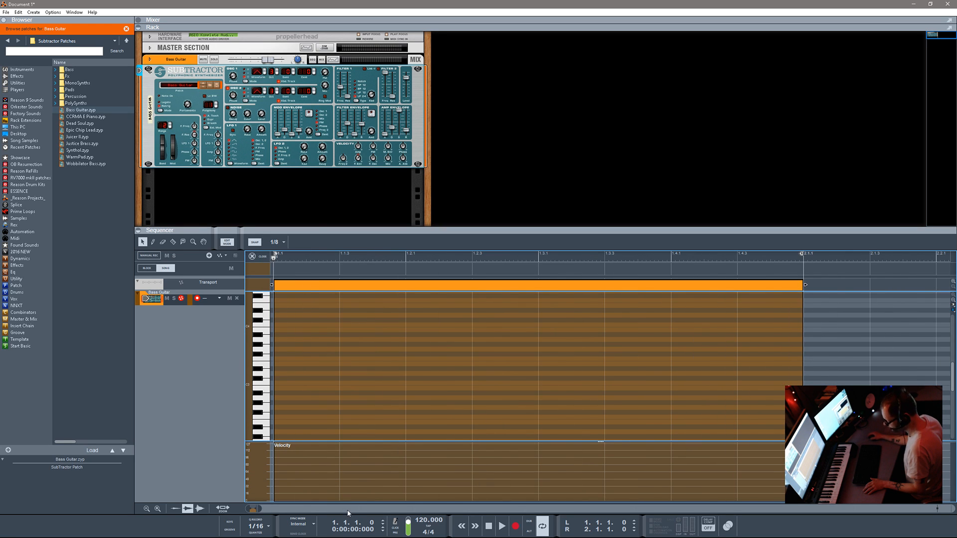
# - Audition low notes of the Bass Guitar patch on the note editor's piano keys
pyautogui.click(268, 391)
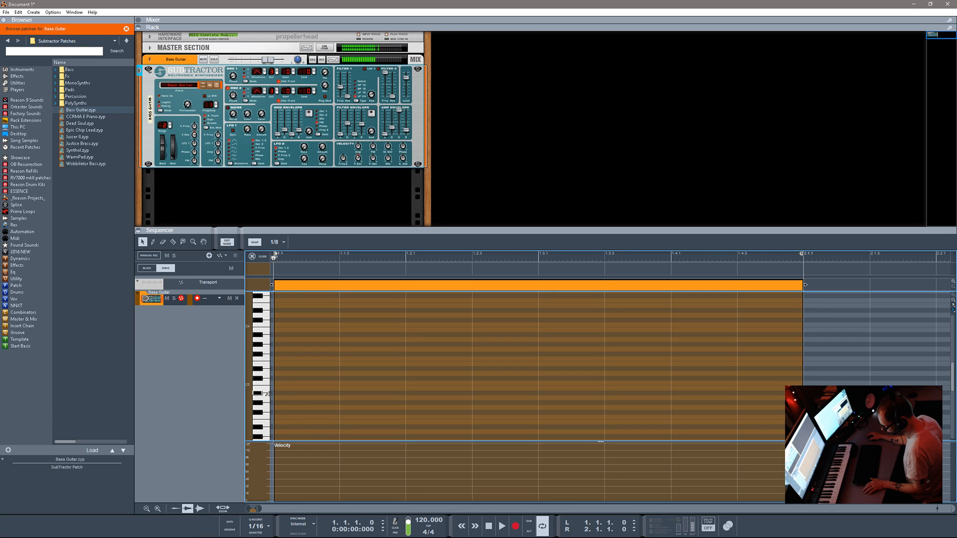
pyautogui.scroll(-3, 267, 391)
pyautogui.click(261, 348)
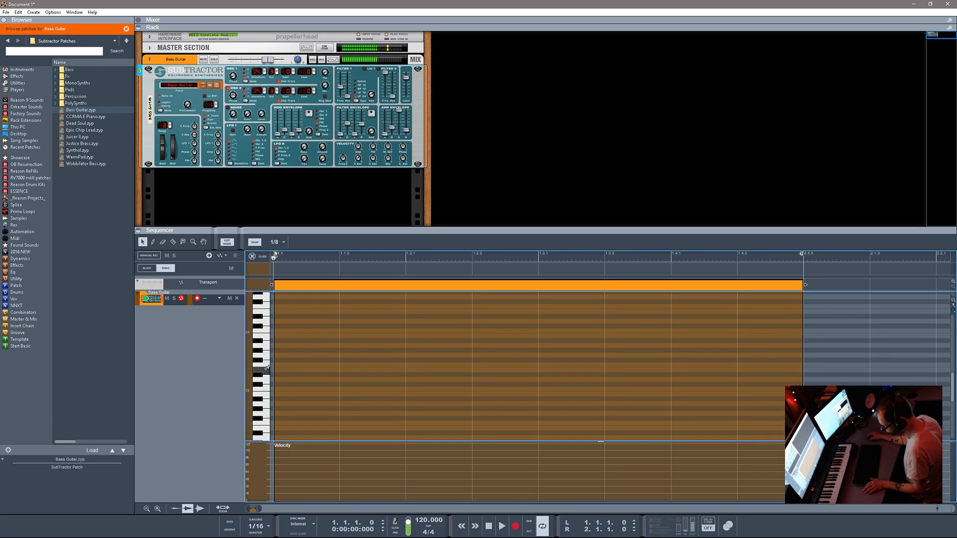
pyautogui.scroll(-1, 261, 349)
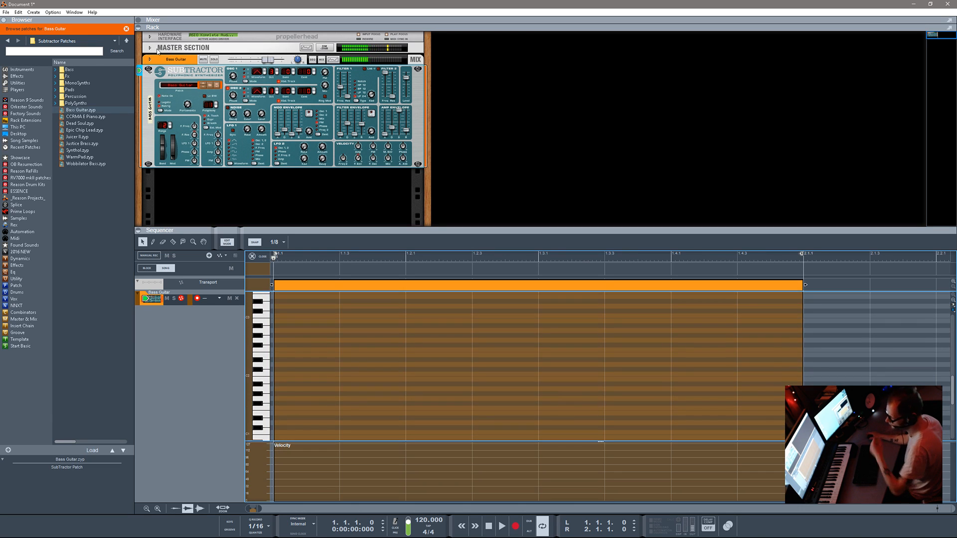
# - Open the application preferences
pyautogui.click(75, 12)
pyautogui.moveTo(19, 15)
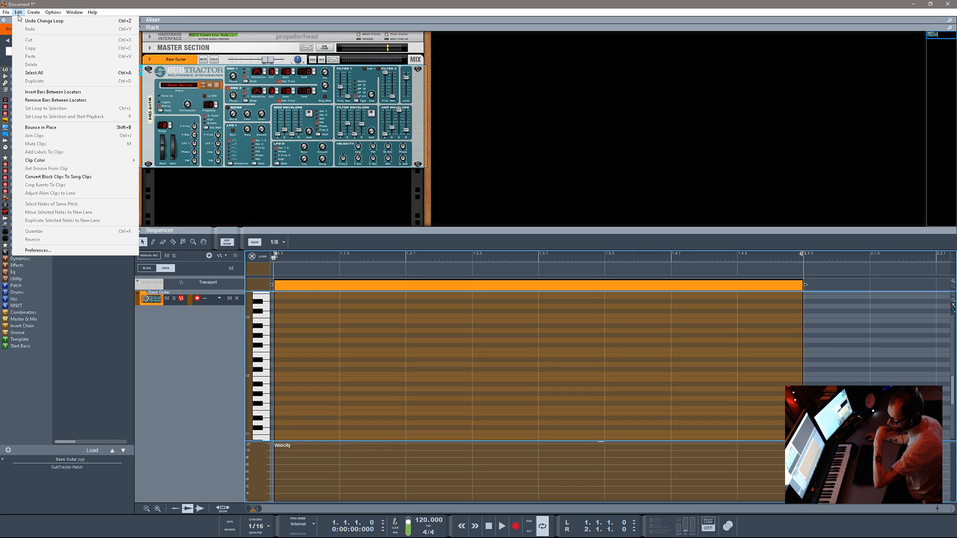
pyautogui.click(39, 251)
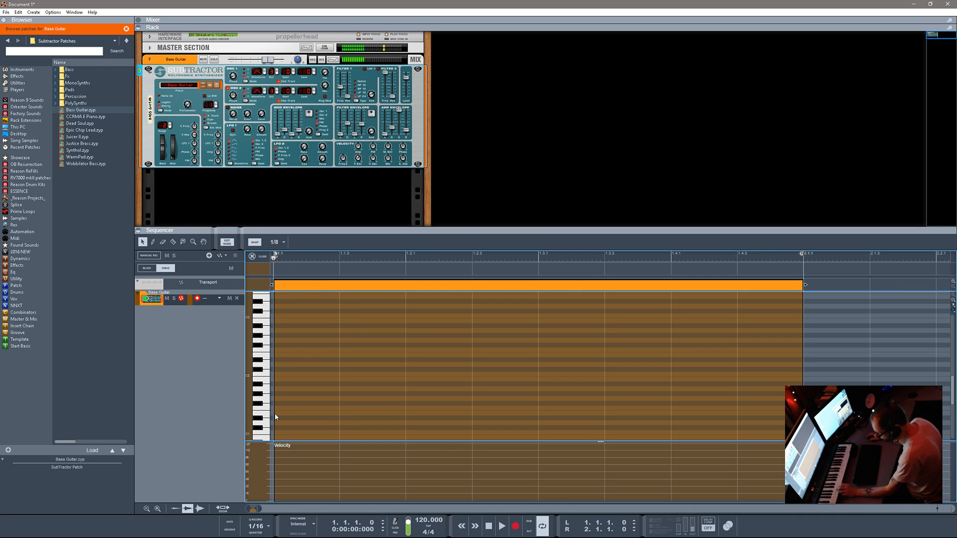
# - Audition low notes on the piano keys and place a 1/8-long A1 note at the start of the bass clip
pyautogui.moveTo(268, 410)
pyautogui.mouseDown()
pyautogui.moveTo(269, 374)
pyautogui.moveTo(268, 387)
pyautogui.mouseUp()
pyautogui.scroll(-2, 267, 372)
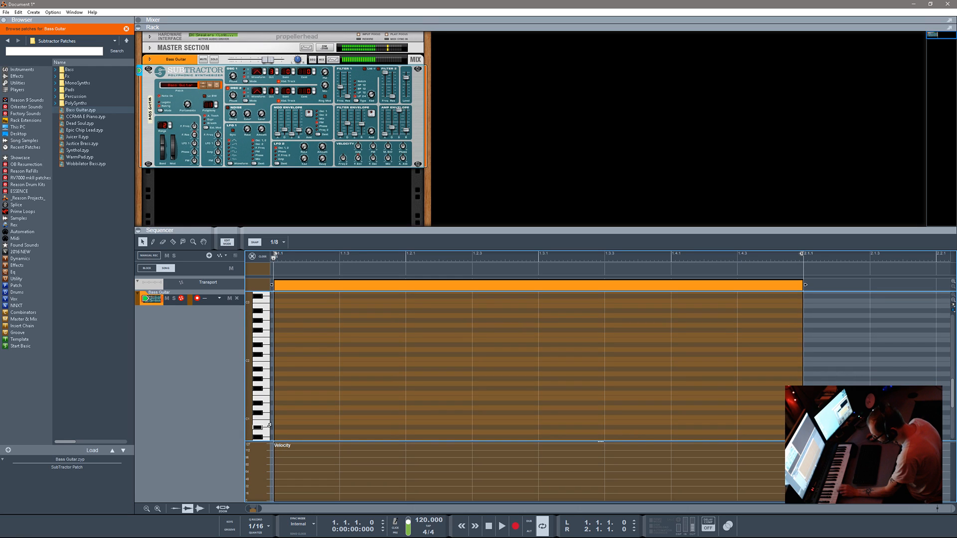
pyautogui.keyDown('alt'); pyautogui.click(277, 383); pyautogui.keyUp('alt')
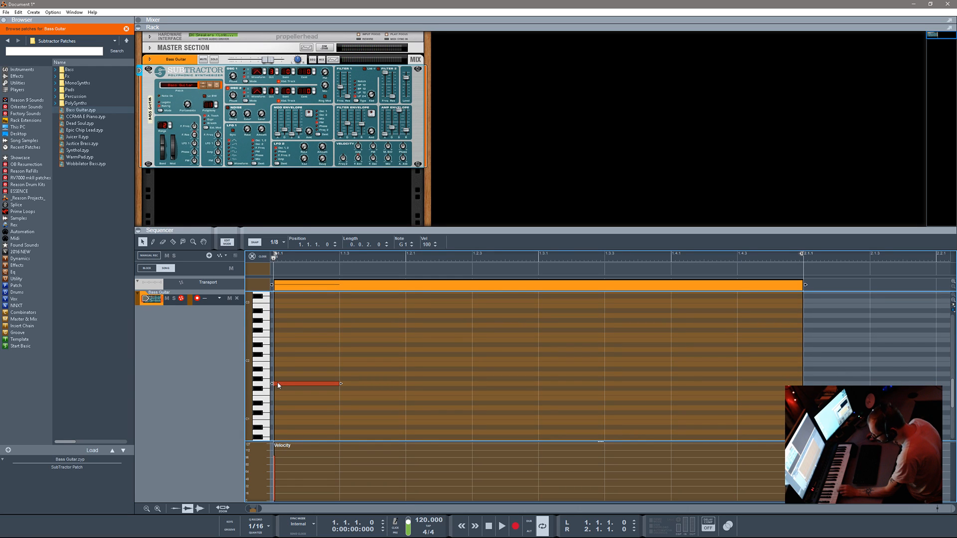
pyautogui.moveTo(277, 384); pyautogui.dragTo(277, 375)
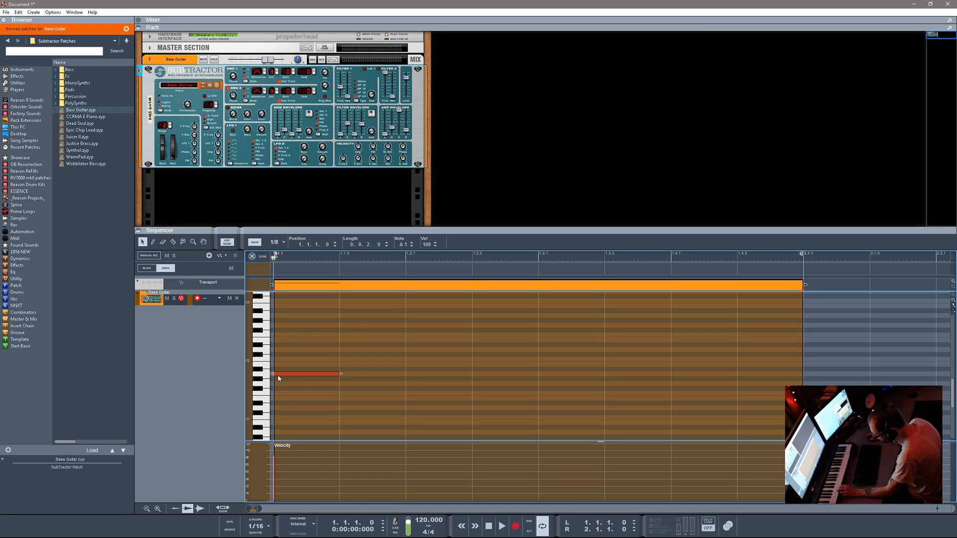
# - Add a 1/8-long B1 note at 1.1.3 and a D2 note at 1.2.1 lengthened to one beat
pyautogui.keyDown('alt'); pyautogui.click(348, 365); pyautogui.keyUp('alt')
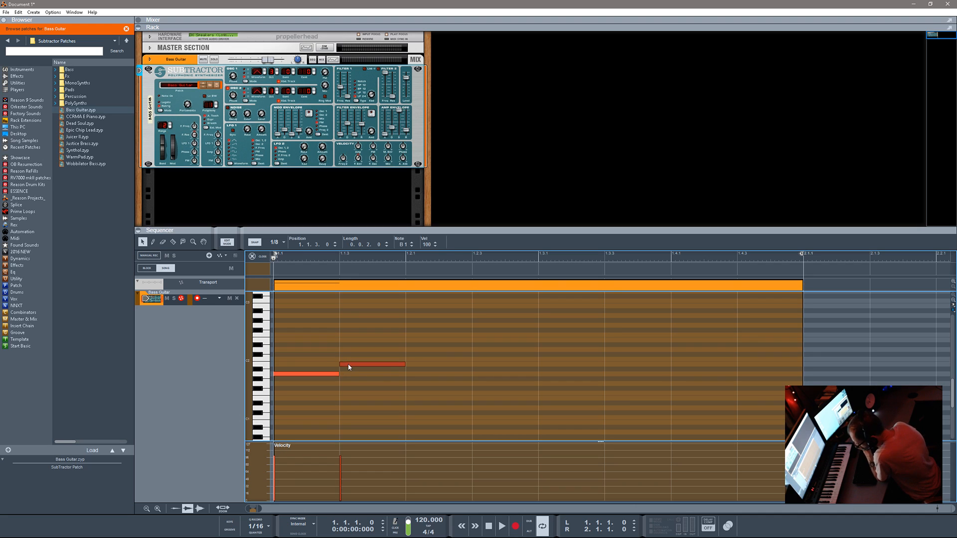
pyautogui.keyDown('alt'); pyautogui.click(409, 350); pyautogui.keyUp('alt')
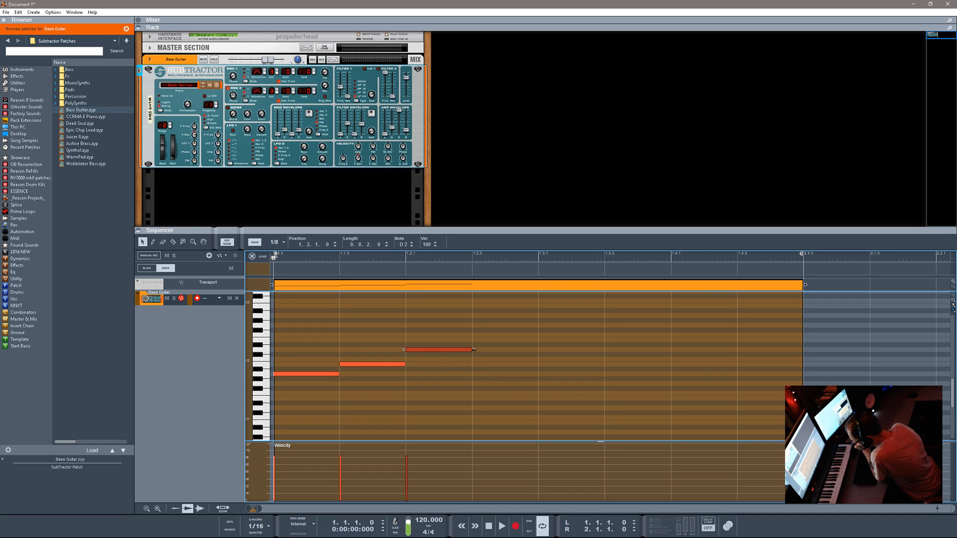
pyautogui.moveTo(474, 350); pyautogui.dragTo(524, 358)
# - Complete the bassline with a one-beat B1 at 1.3.1 and 1/8 notes A1 at 1.4.1 and B1 at 1.4.3, and start playback
pyautogui.keyDown('alt'); pyautogui.click(548, 364); pyautogui.keyUp('alt')
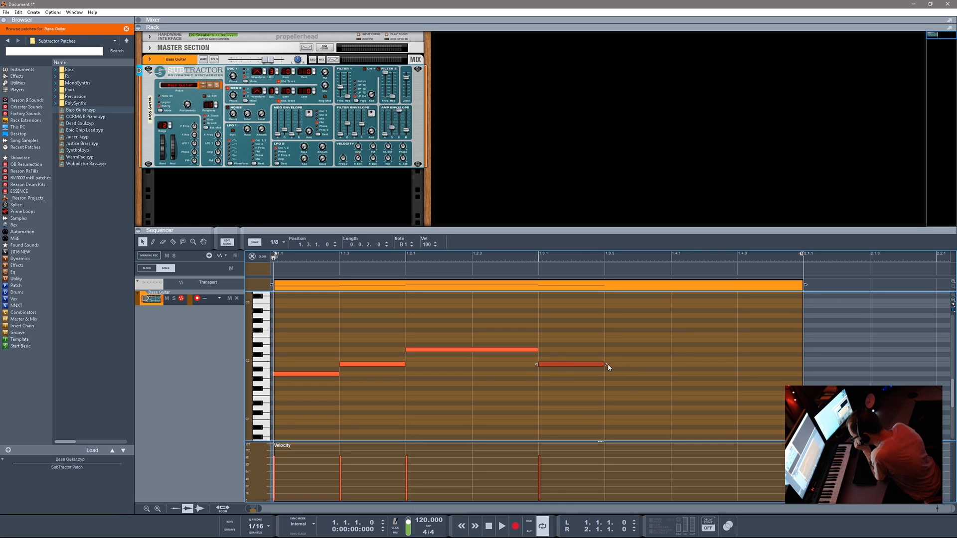
pyautogui.moveTo(606, 365); pyautogui.dragTo(668, 365)
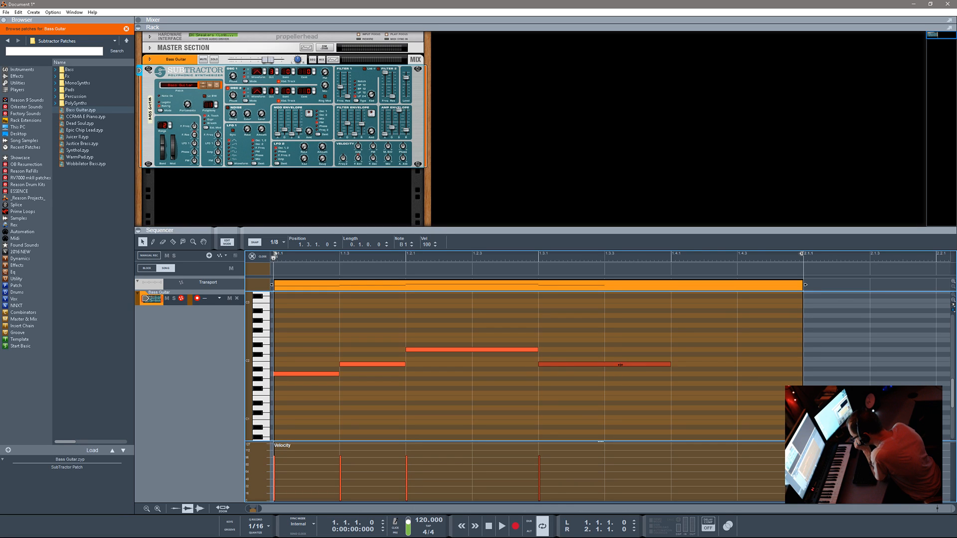
pyautogui.keyDown('alt'); pyautogui.click(678, 374); pyautogui.keyUp('alt')
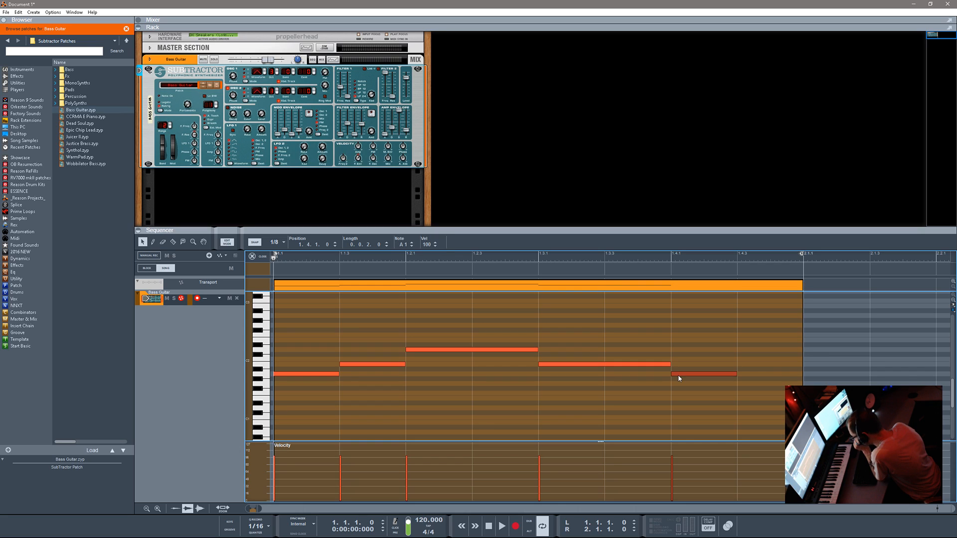
pyautogui.keyDown('alt'); pyautogui.click(755, 368); pyautogui.keyUp('alt')
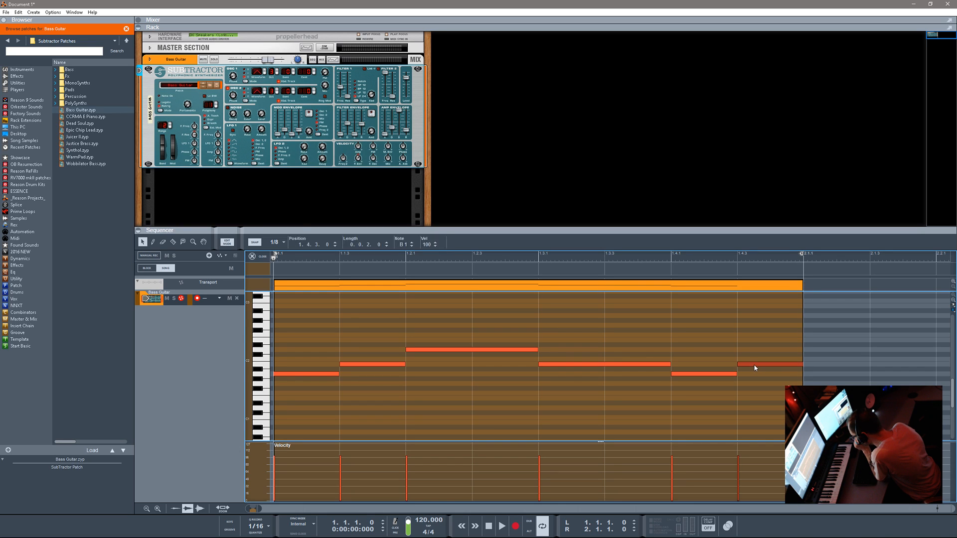
pyautogui.click(502, 529)
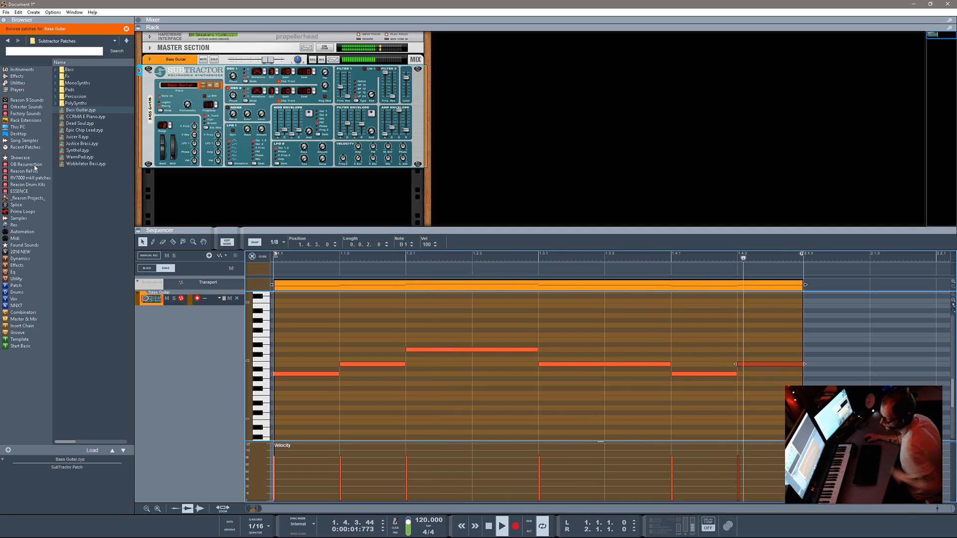
# - Add a Redrum drum machine above the SubTractor in the rack and load the House Kit 04 patch
pyautogui.click(19, 70)
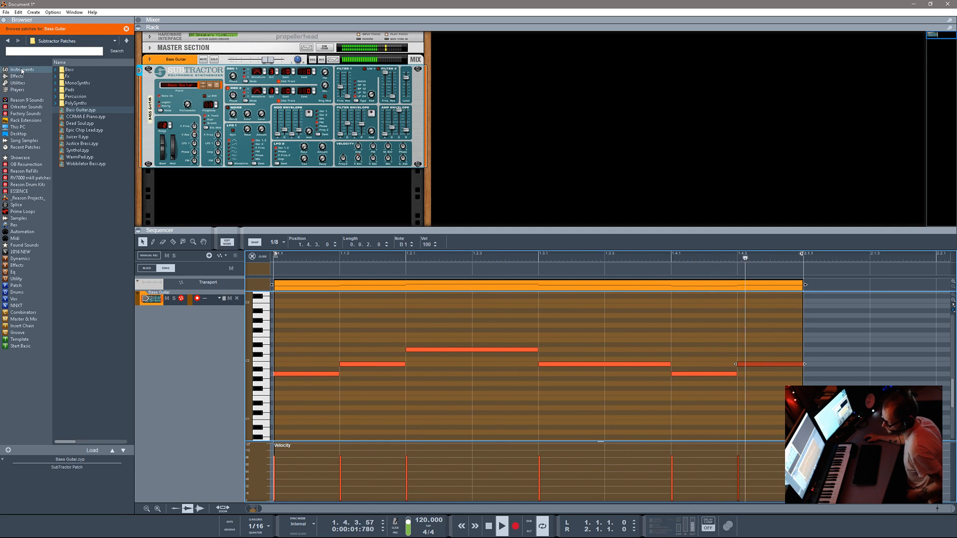
pyautogui.moveTo(92, 111); pyautogui.dragTo(260, 53)
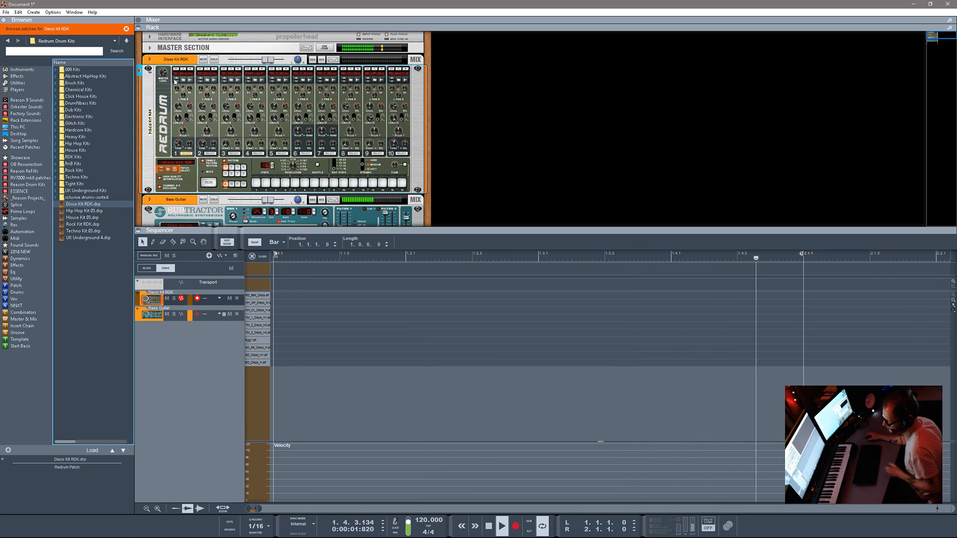
pyautogui.click(55, 151)
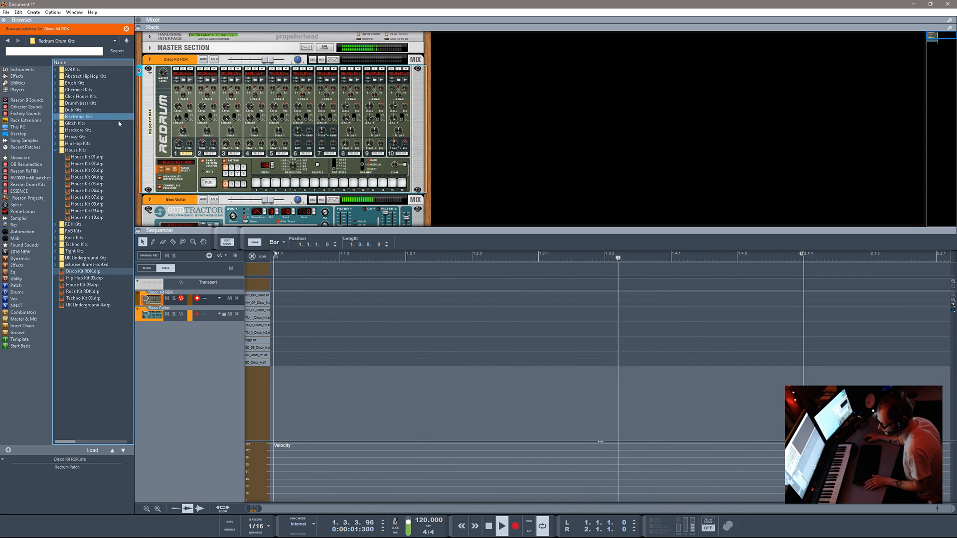
pyautogui.click(92, 178)
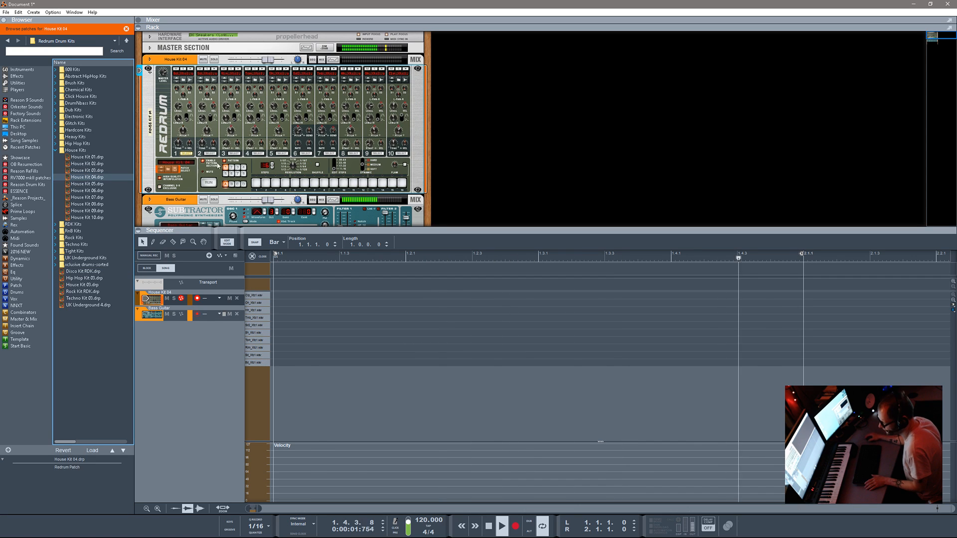
# - Program Redrum channel 1 on pattern steps 1, 5, 9 and 13
pyautogui.click(256, 183)
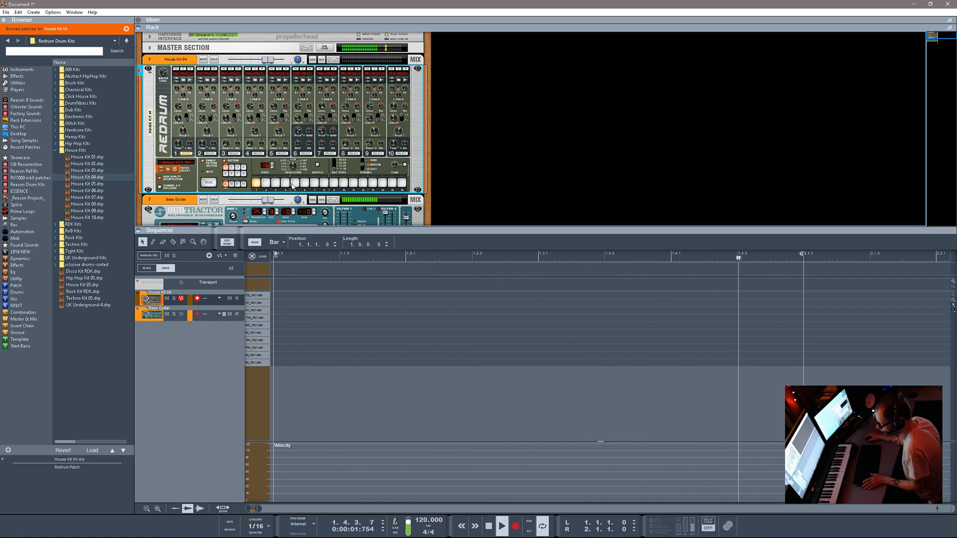
pyautogui.click(295, 183)
pyautogui.click(334, 183)
pyautogui.click(373, 183)
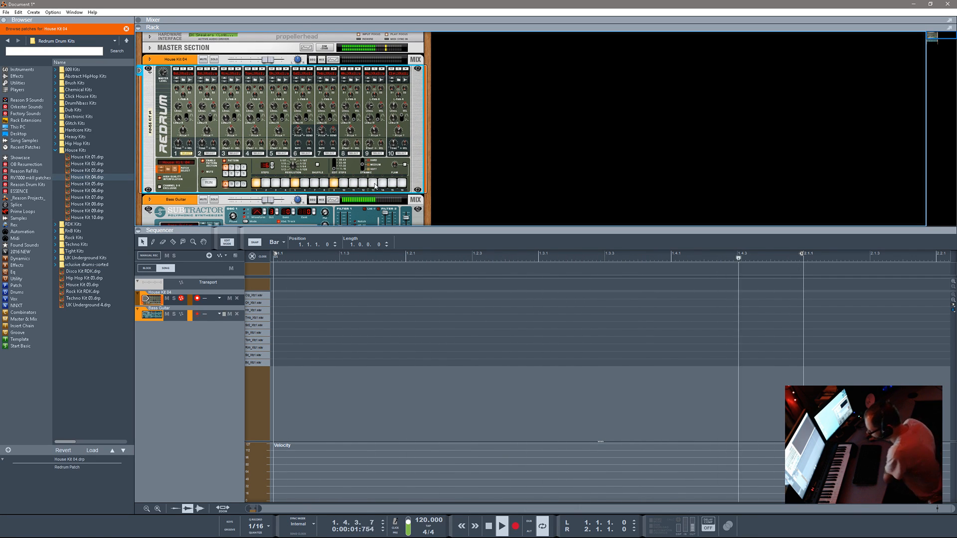
# - Program Redrum channel 2 on pattern steps 5 and 13
pyautogui.click(208, 155)
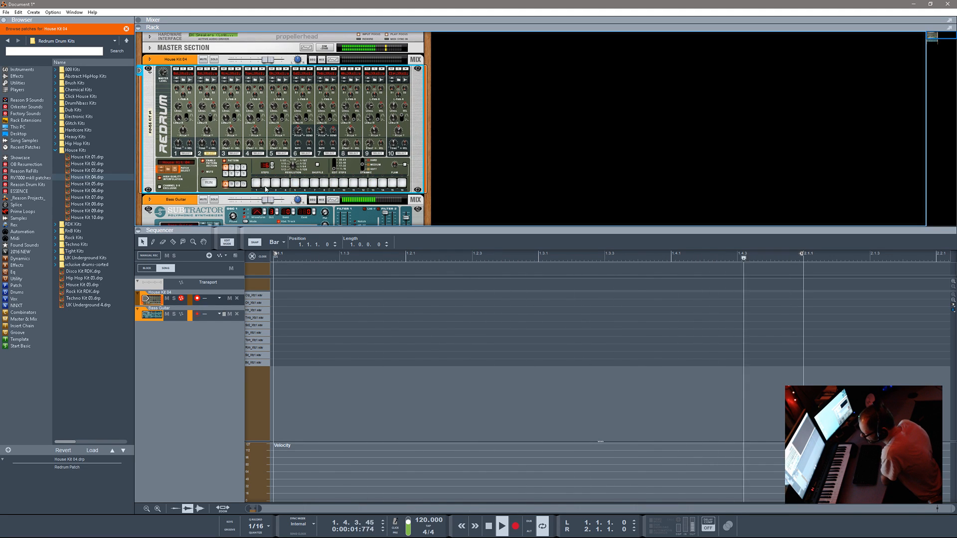
pyautogui.click(294, 182)
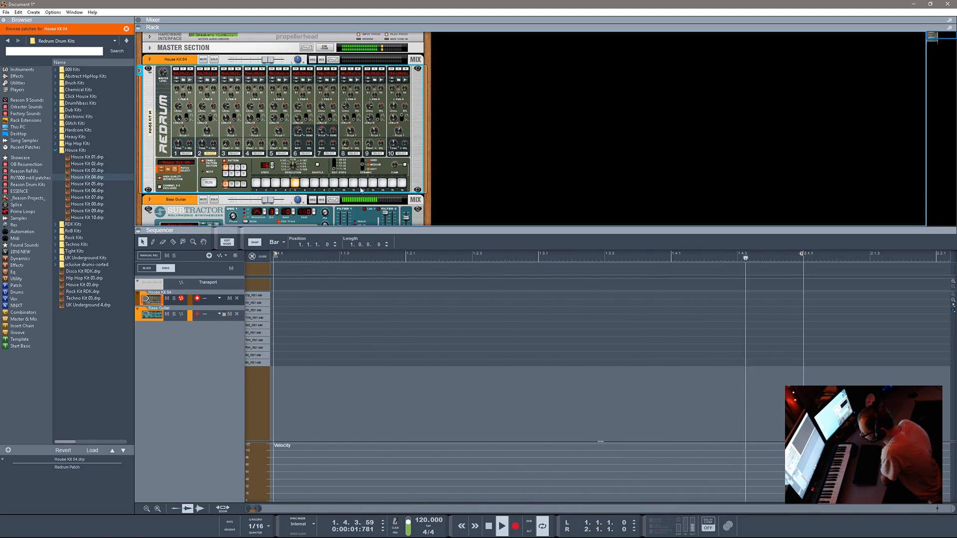
pyautogui.click(373, 183)
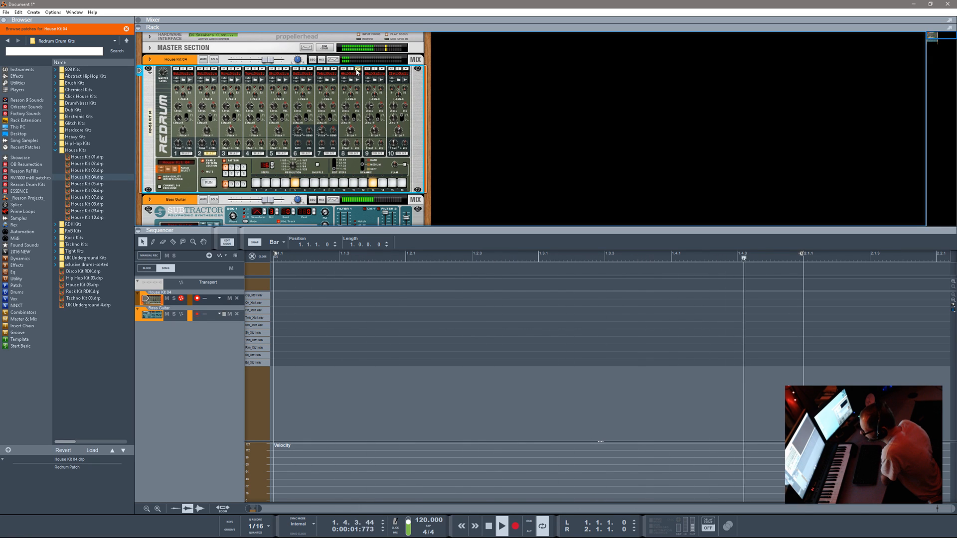
# - Program Redrum channel 8 on pattern steps 3, 7, 11 and 15, and run the drum pattern
pyautogui.click(353, 154)
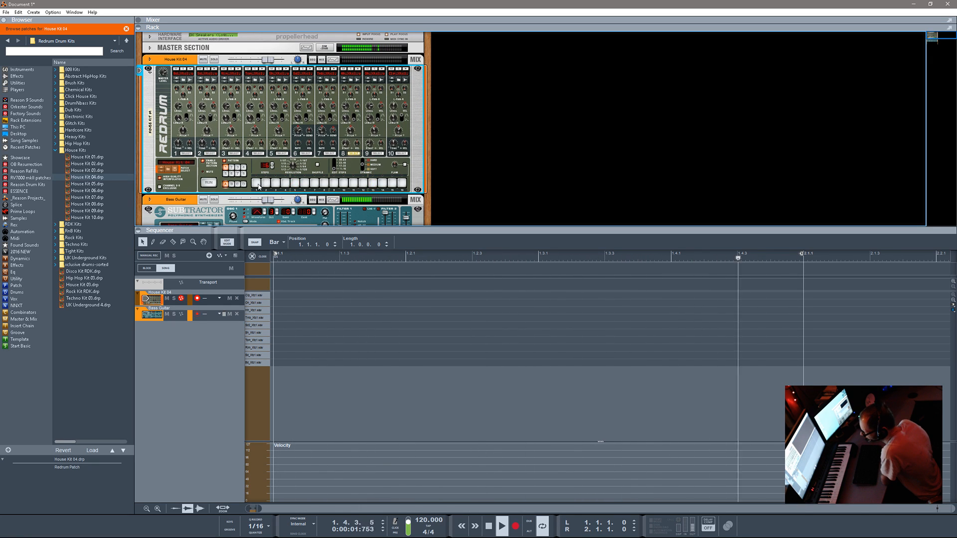
pyautogui.click(275, 183)
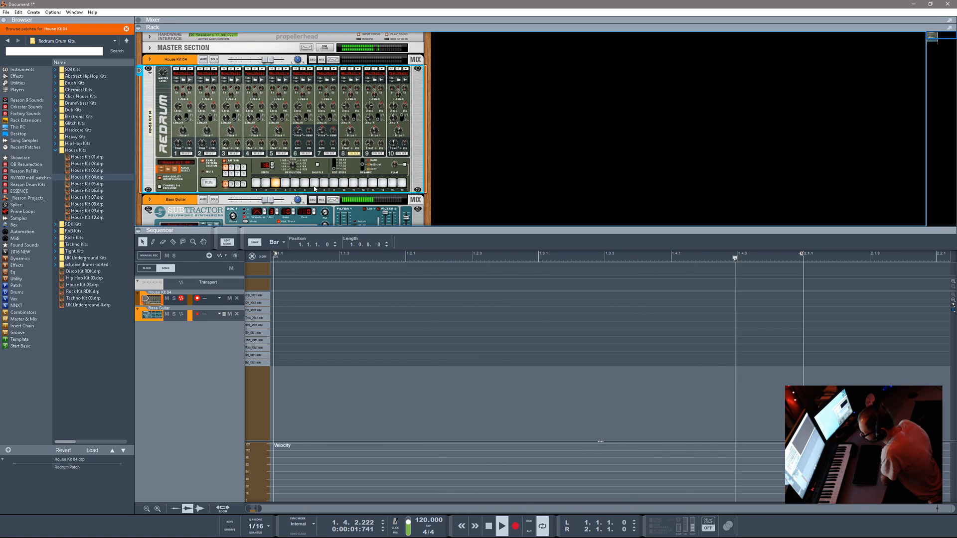
pyautogui.click(314, 183)
pyautogui.click(353, 183)
pyautogui.click(392, 183)
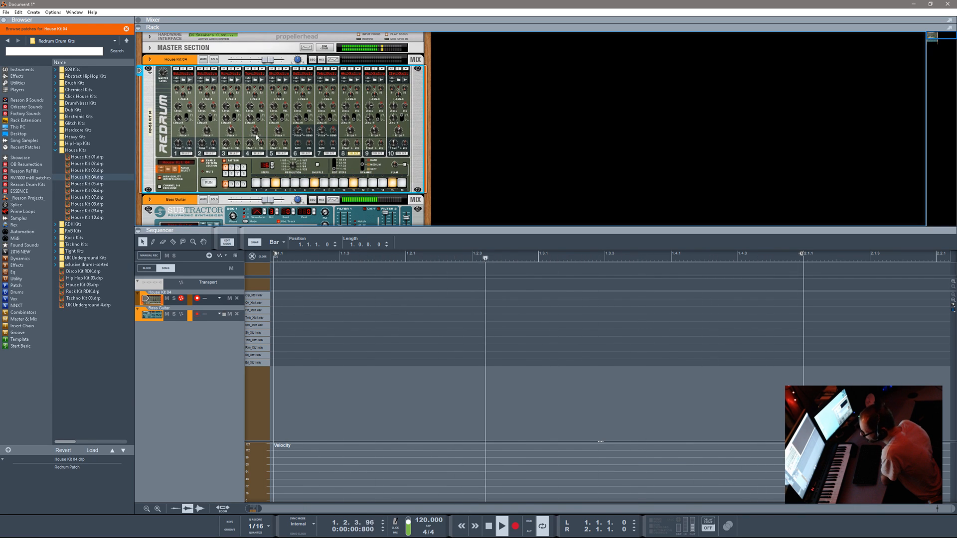
pyautogui.click(209, 183)
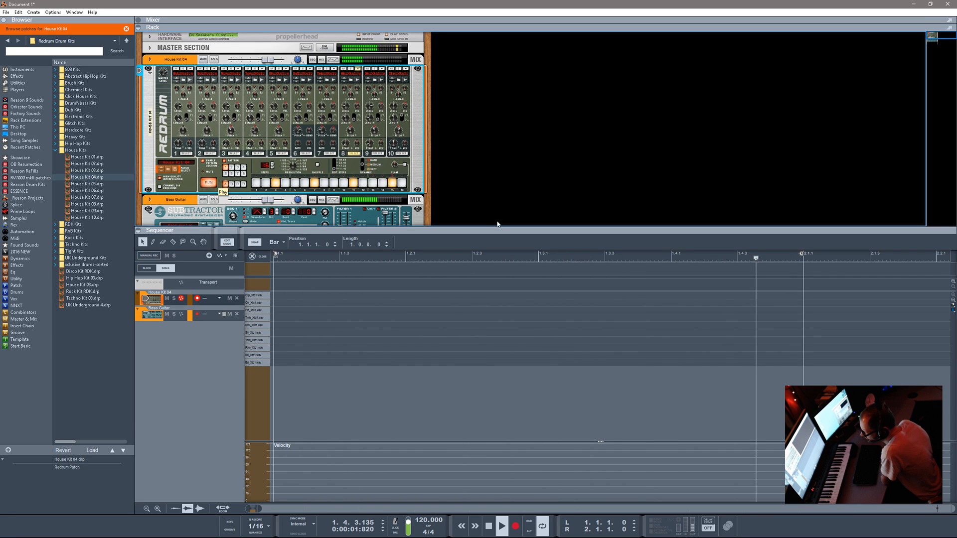
# - Enlarge the rack area and step the Redrum backward through its kit patches until Rock Kit RDK is loaded
pyautogui.moveTo(496, 227); pyautogui.dragTo(483, 361)
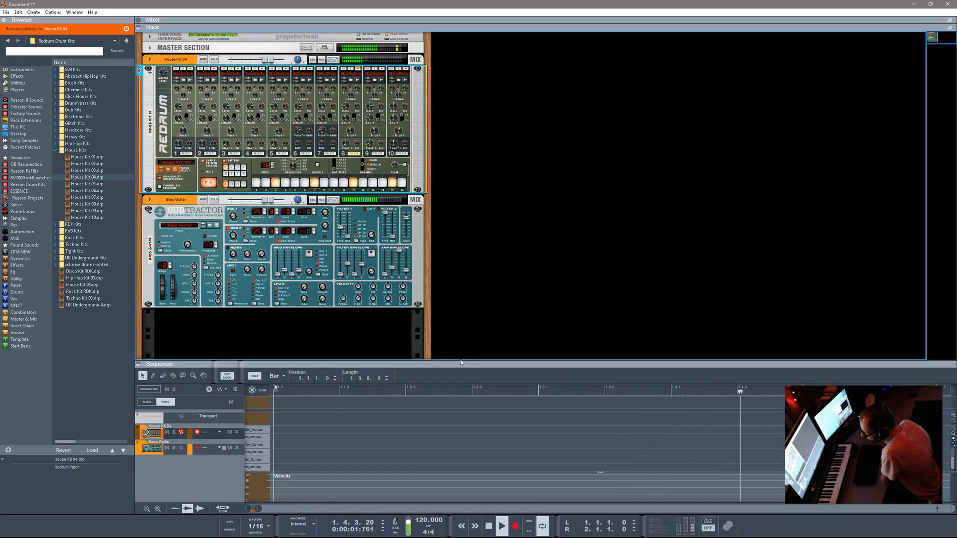
pyautogui.click(162, 169)
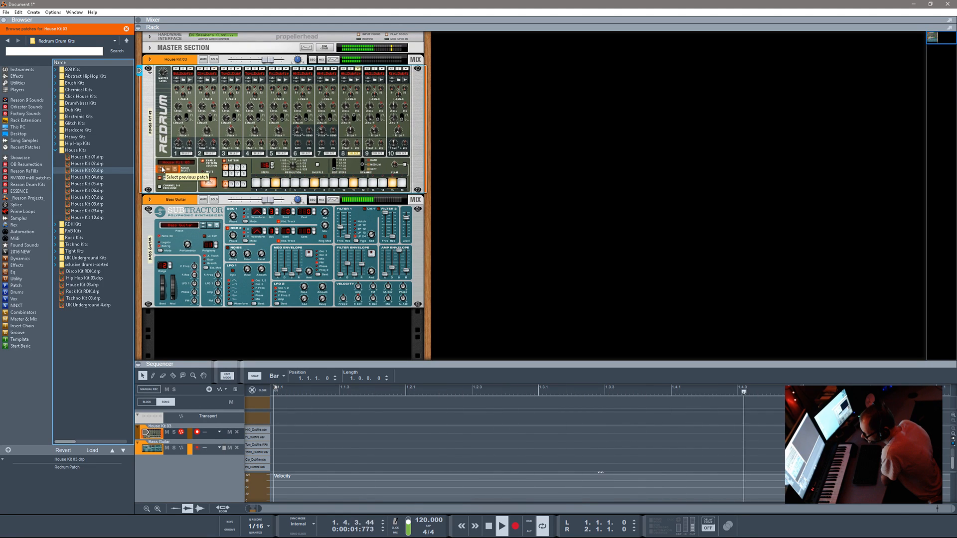
pyautogui.click(162, 169)
pyautogui.click(163, 169)
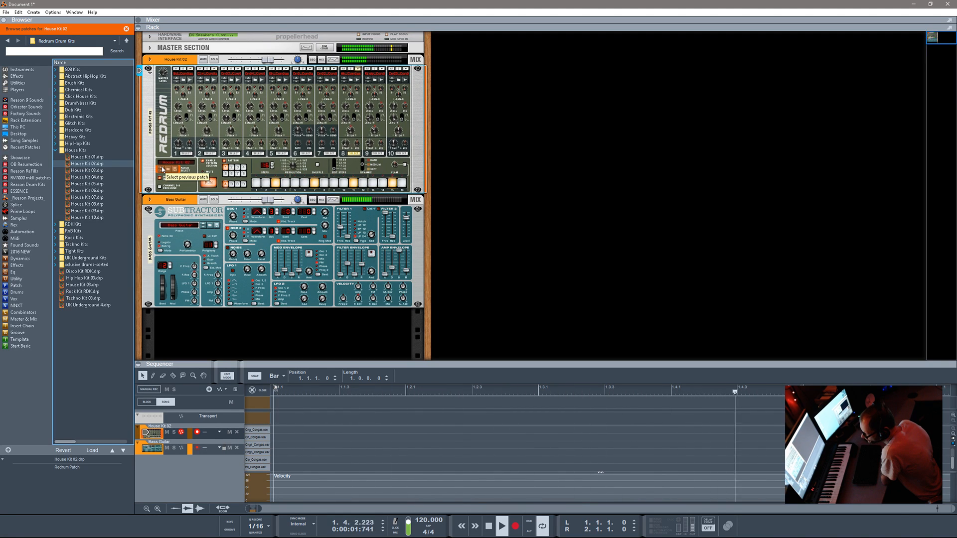
pyautogui.click(163, 169)
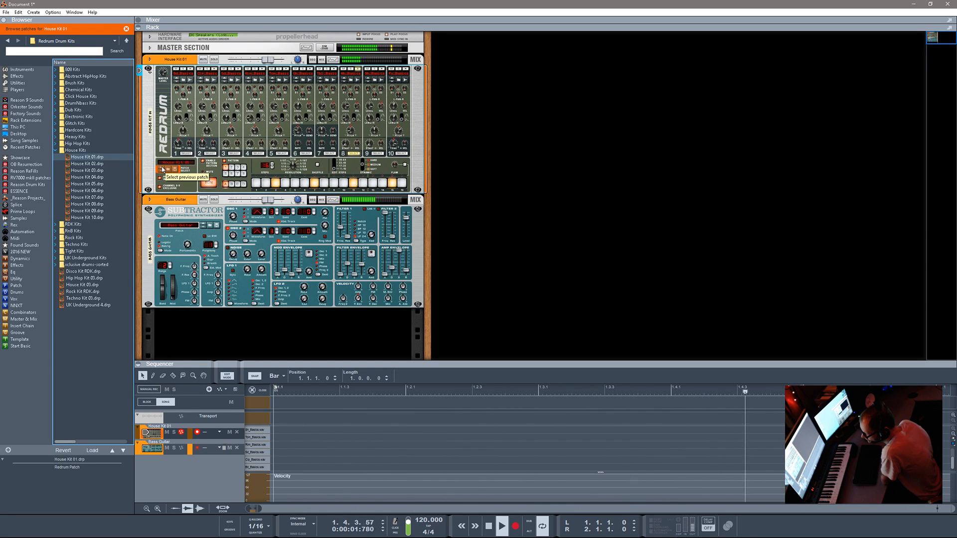
pyautogui.click(162, 169)
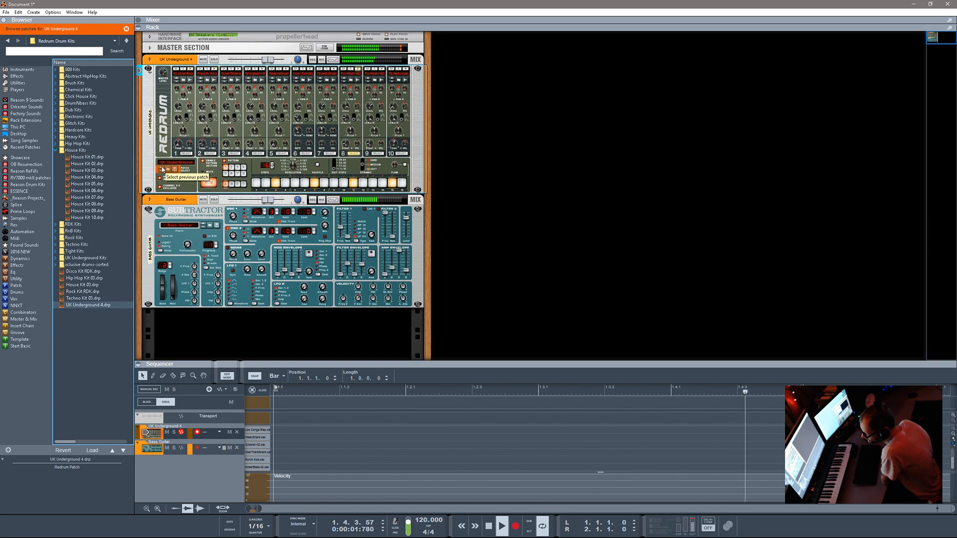
pyautogui.click(163, 170)
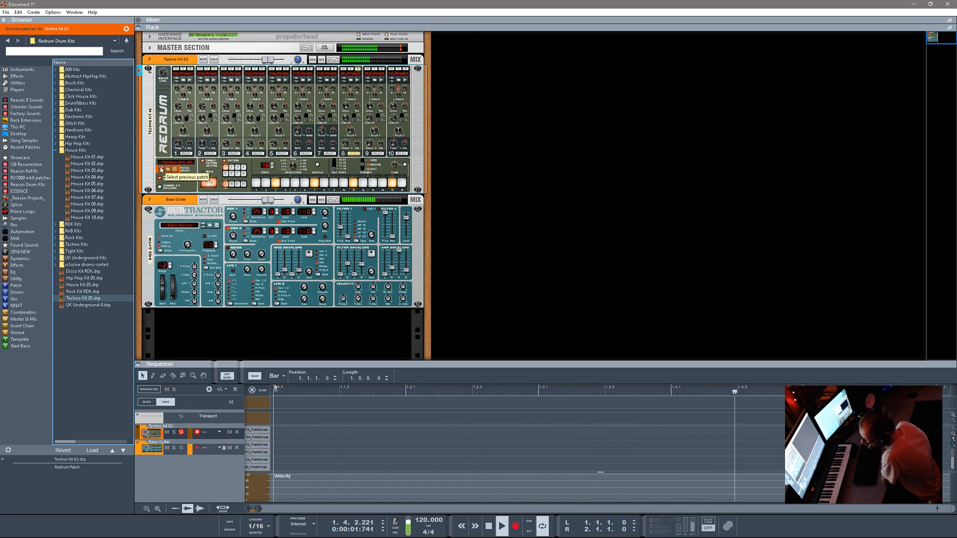
pyautogui.click(161, 169)
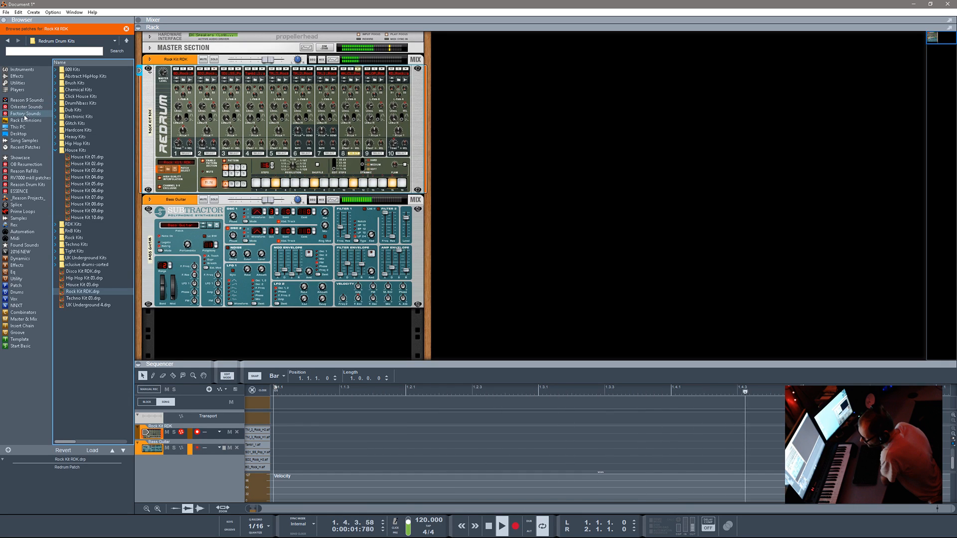
# - Look through the OB Resurrection and Reason ReFills locations, including the Power Tools folders, for drum kits
pyautogui.click(27, 164)
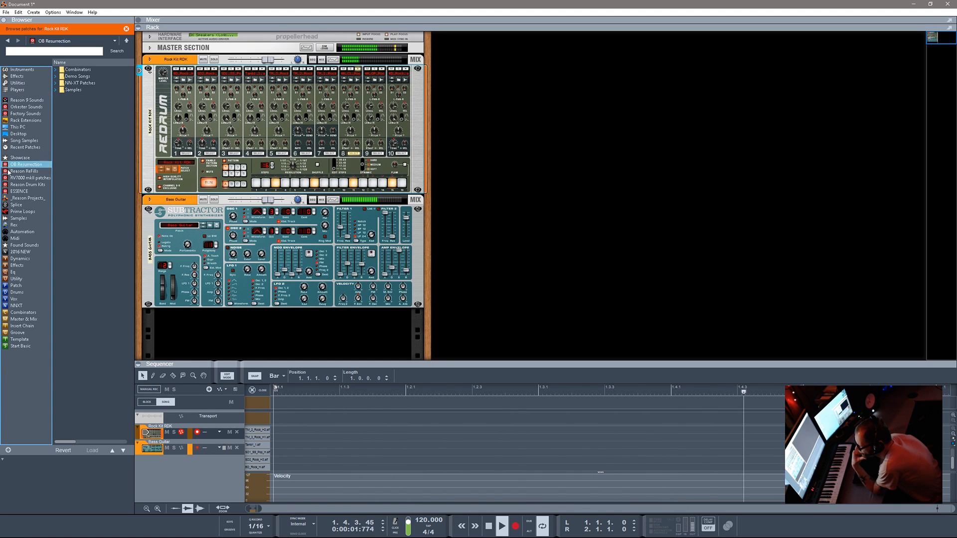
pyautogui.click(24, 171)
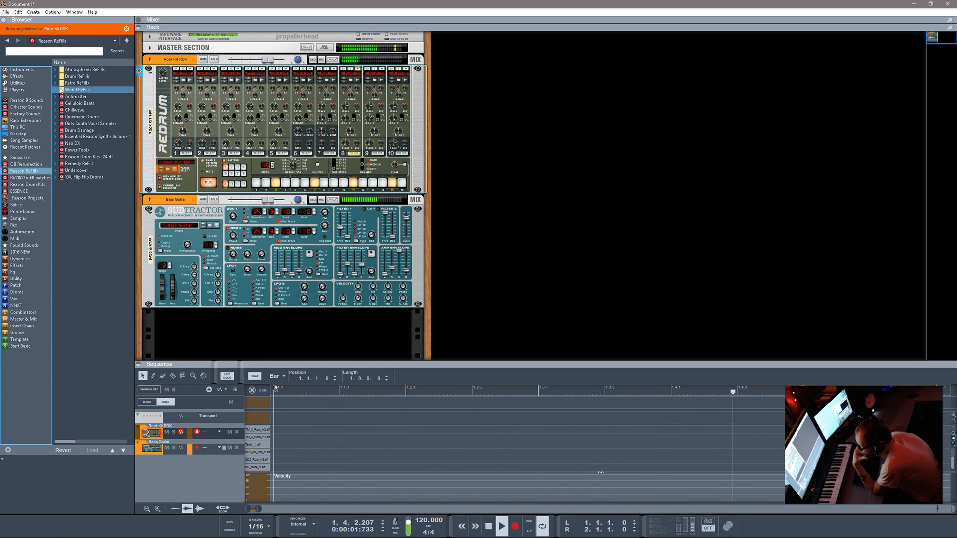
pyautogui.click(56, 150)
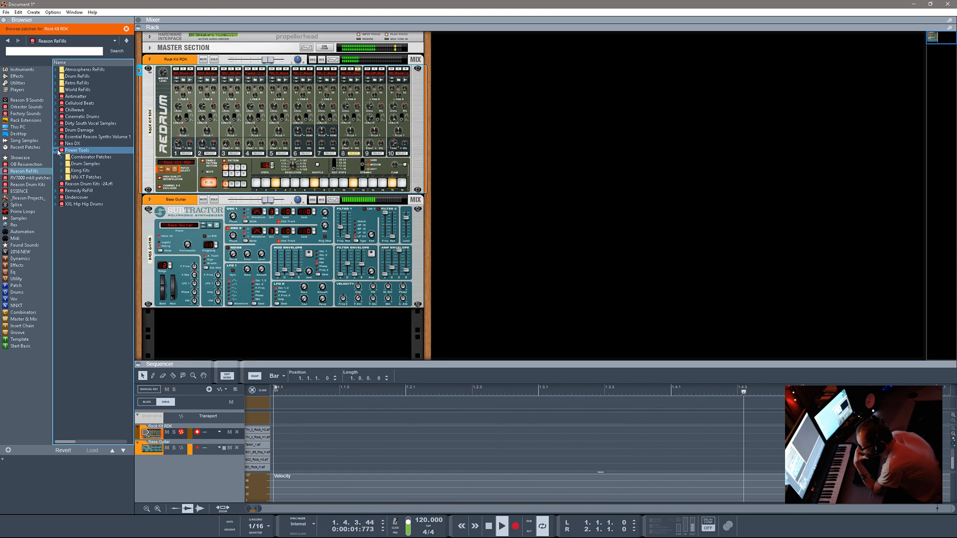
pyautogui.click(61, 170)
pyautogui.click(56, 150)
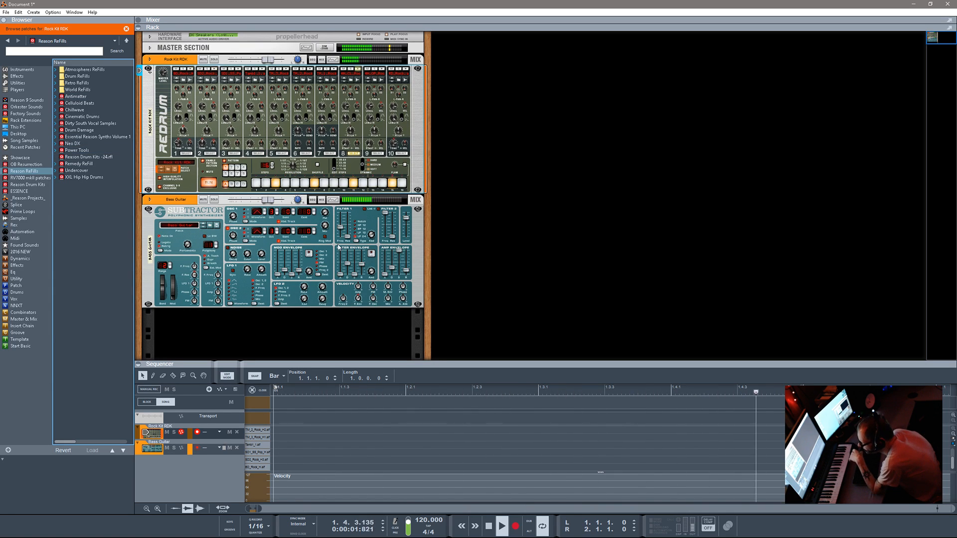
# - Return to browsing patches for the Redrum and audition the house kits, loading House Kit 04 and settling on House Kit 03
pyautogui.click(168, 173)
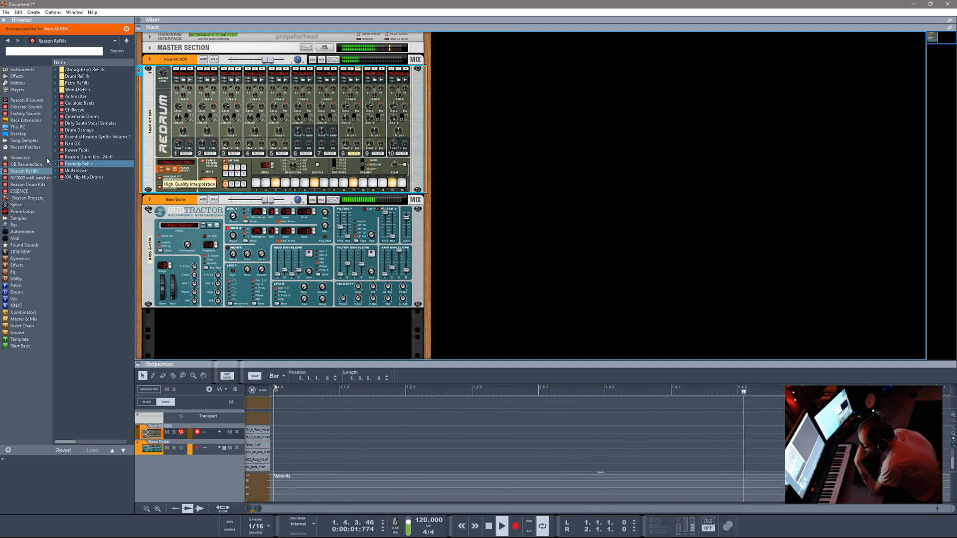
pyautogui.click(171, 218)
pyautogui.click(169, 173)
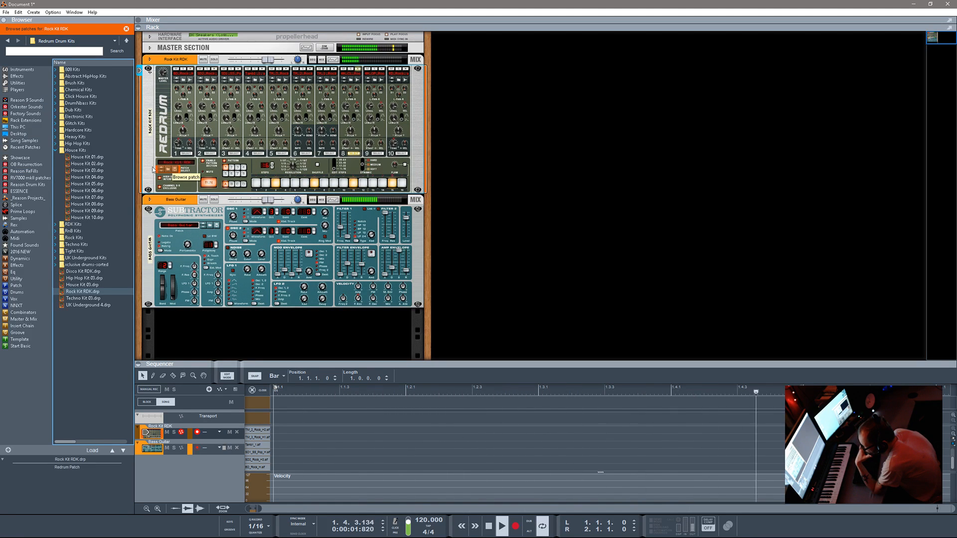
pyautogui.click(93, 177)
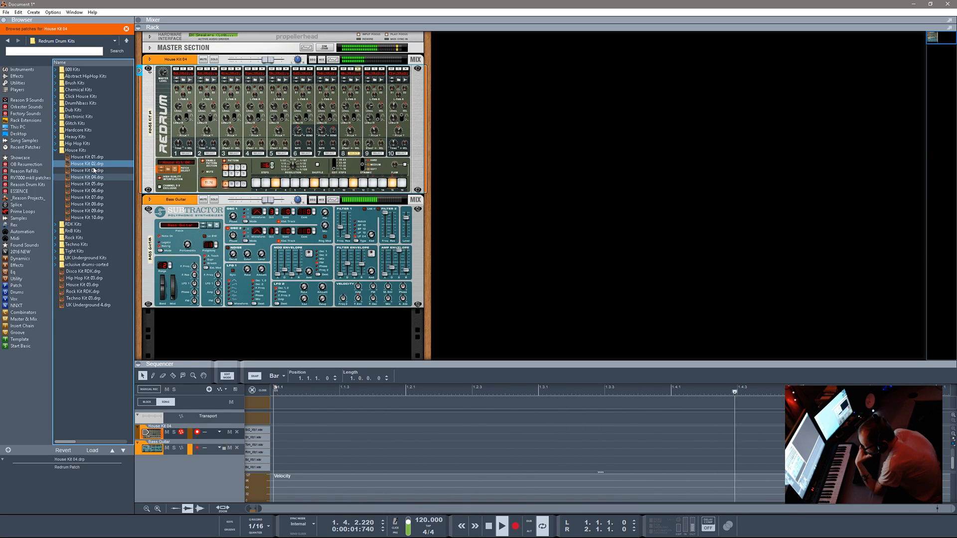
pyautogui.click(92, 170)
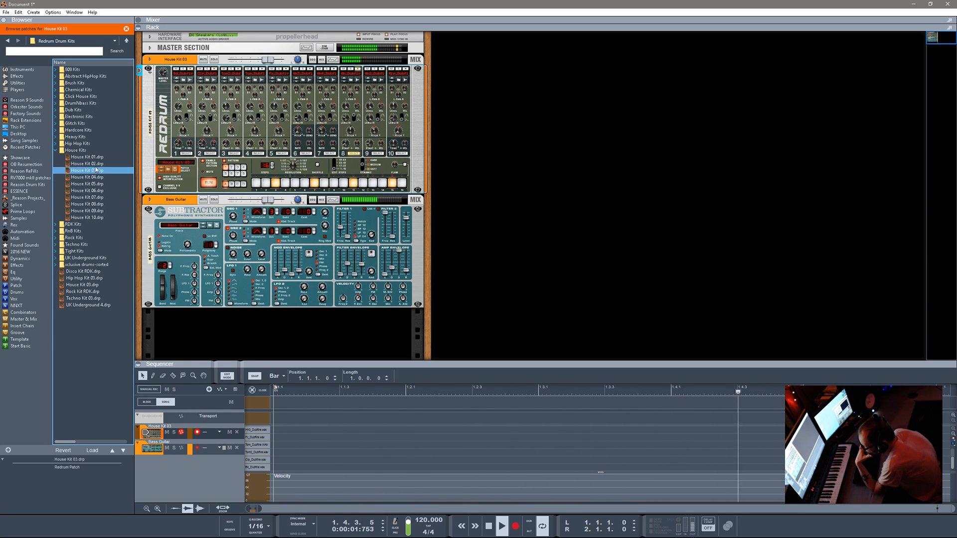
pyautogui.click(96, 165)
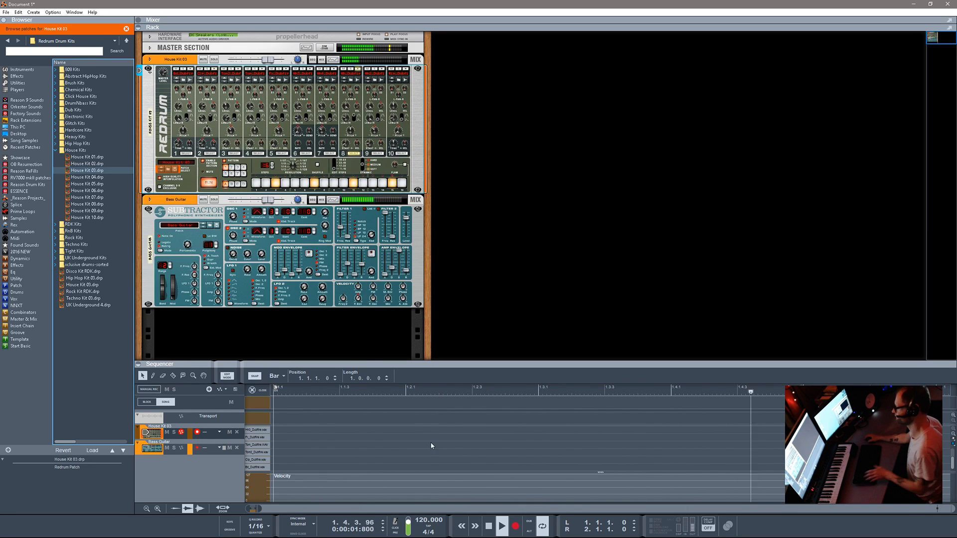
# - Show the rack at full height, stop playback and copy the Redrum pattern to its sequencer track
pyautogui.moveTo(428, 364); pyautogui.dragTo(428, 222)
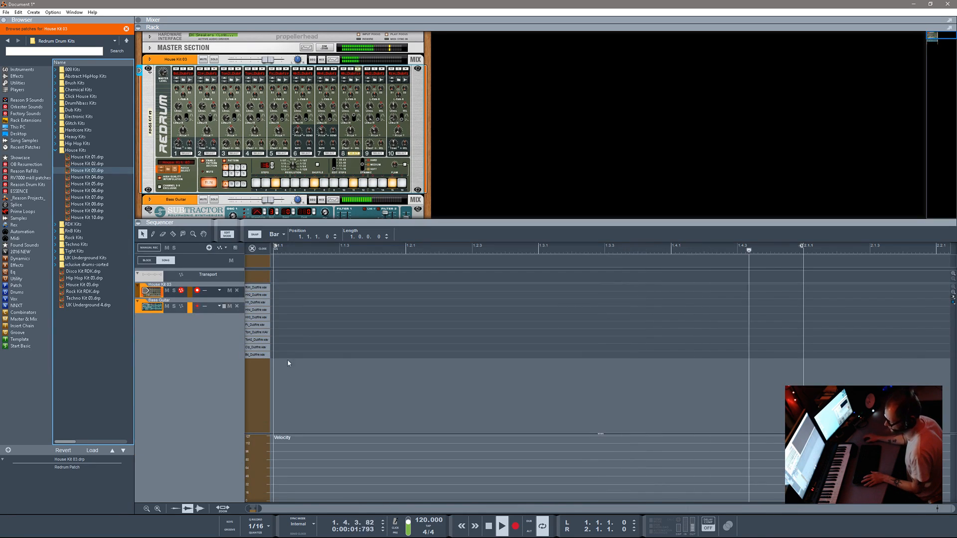
pyautogui.press('F6')
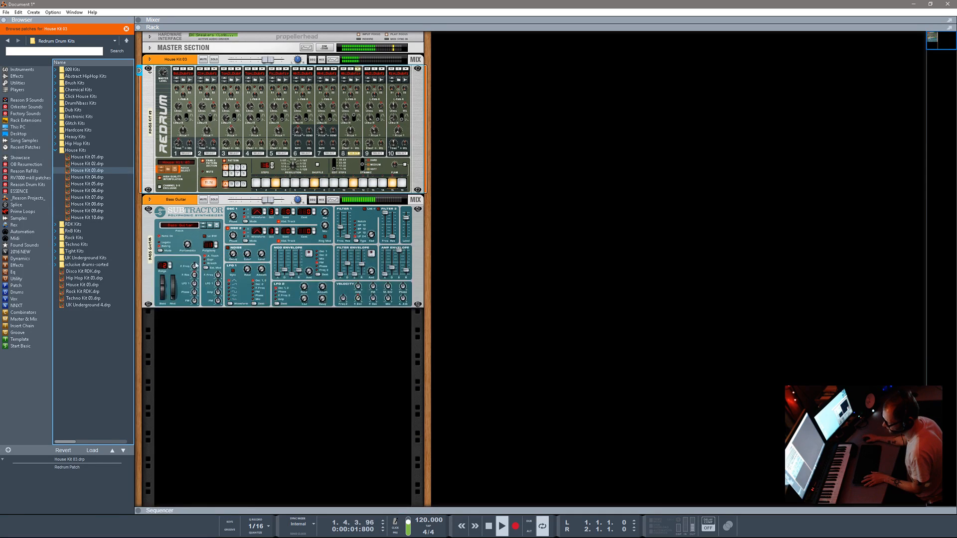
pyautogui.press('space')
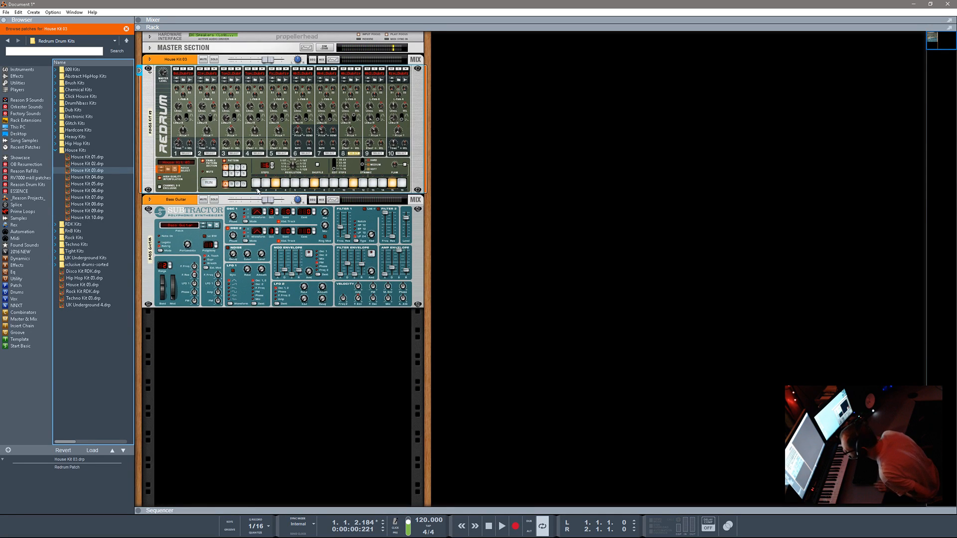
pyautogui.rightClick(210, 169)
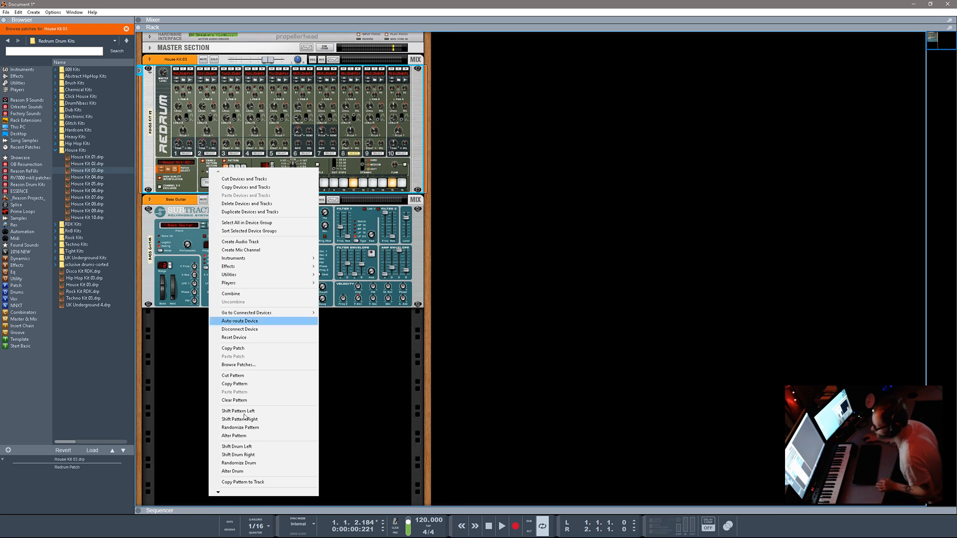
pyautogui.click(265, 484)
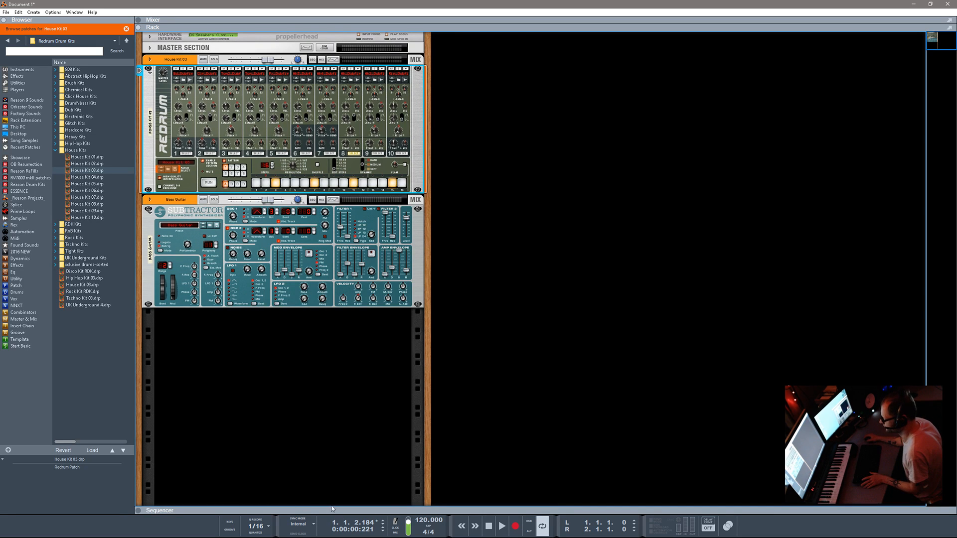
# - Expand the sequencer, check the notes in the drum clip and duplicate the clip to bar 2
pyautogui.moveTo(332, 511); pyautogui.dragTo(347, 125)
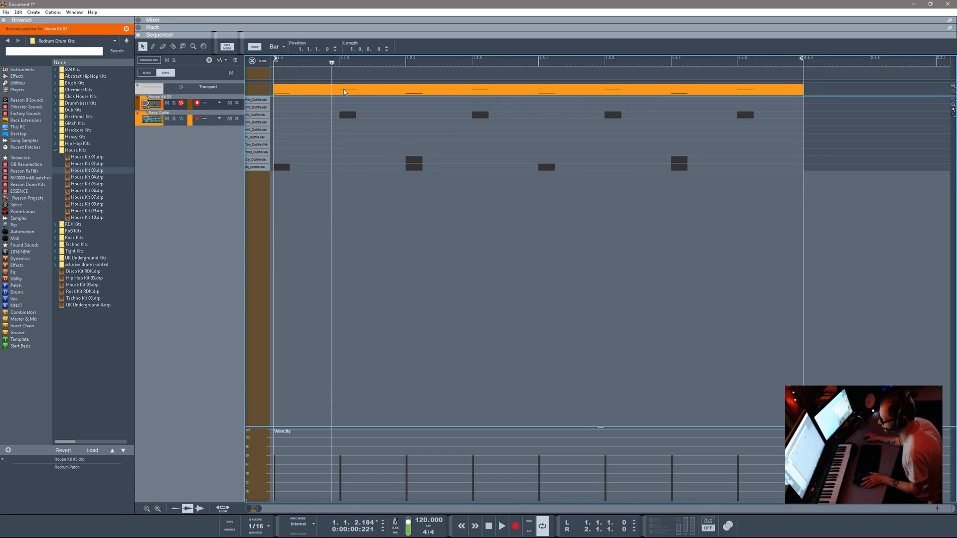
pyautogui.doubleClick(344, 91)
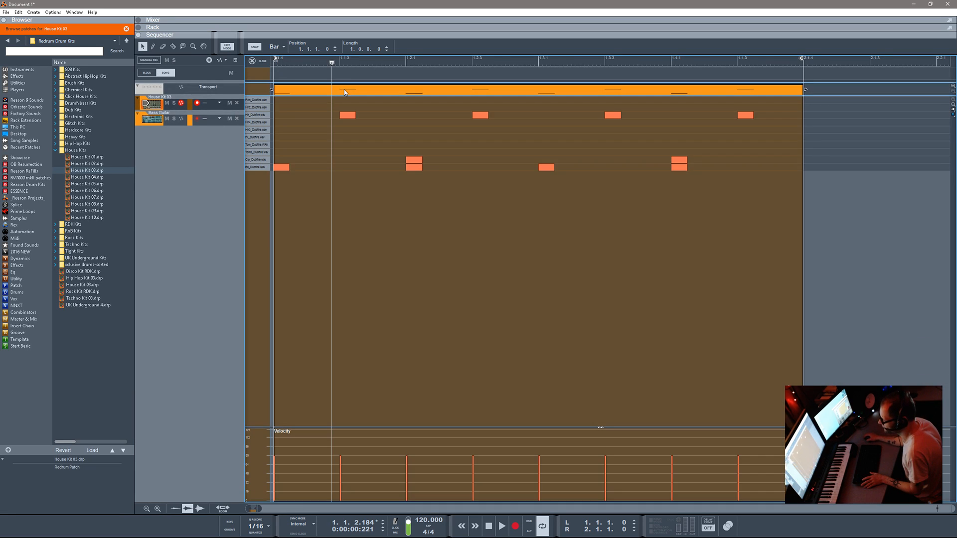
pyautogui.click(263, 62)
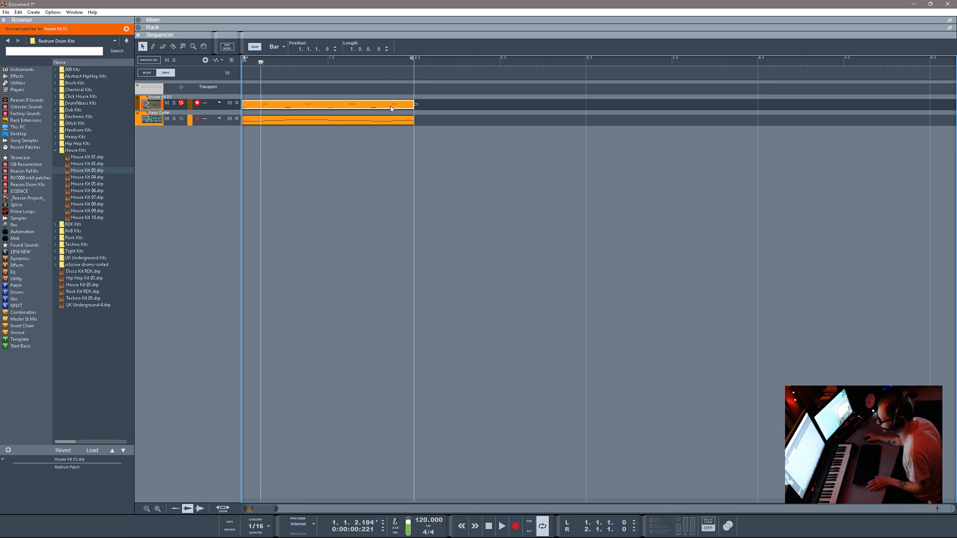
pyautogui.moveTo(390, 106); pyautogui.dragTo(513, 106)
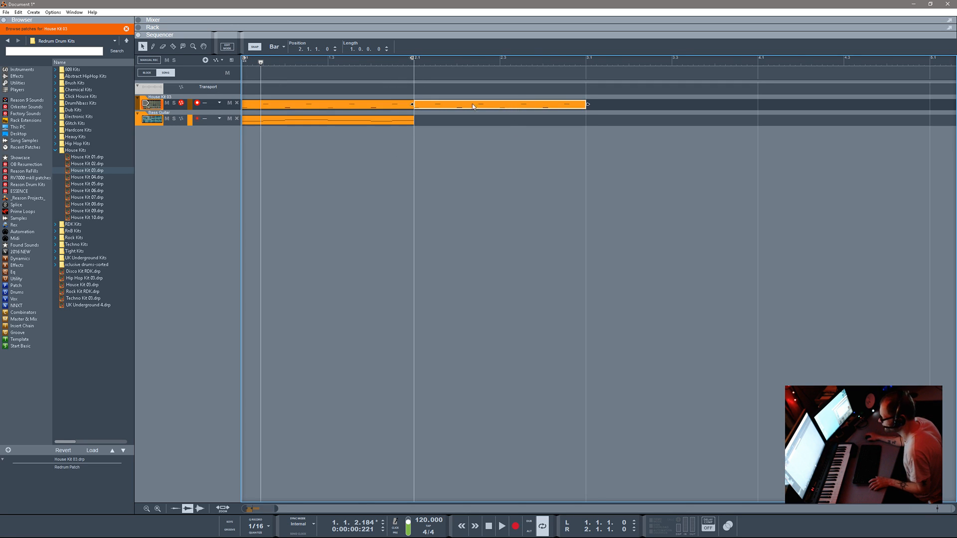
# - Add an eighth-note kick on C1 at 1.4.3 in the first drum clip and extend the loop end to bar 3
pyautogui.doubleClick(391, 105)
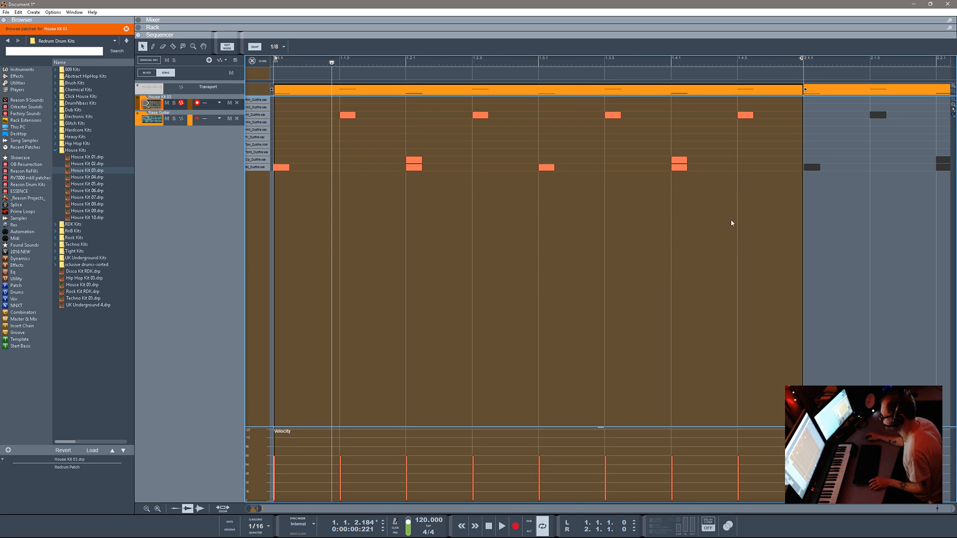
pyautogui.keyDown('alt'); pyautogui.click(740, 169); pyautogui.keyUp('alt')
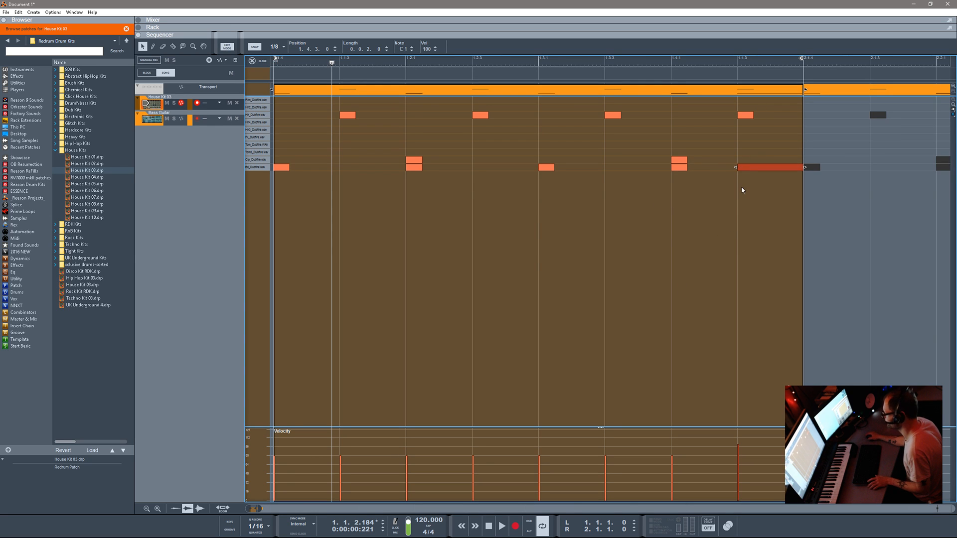
pyautogui.press('space')
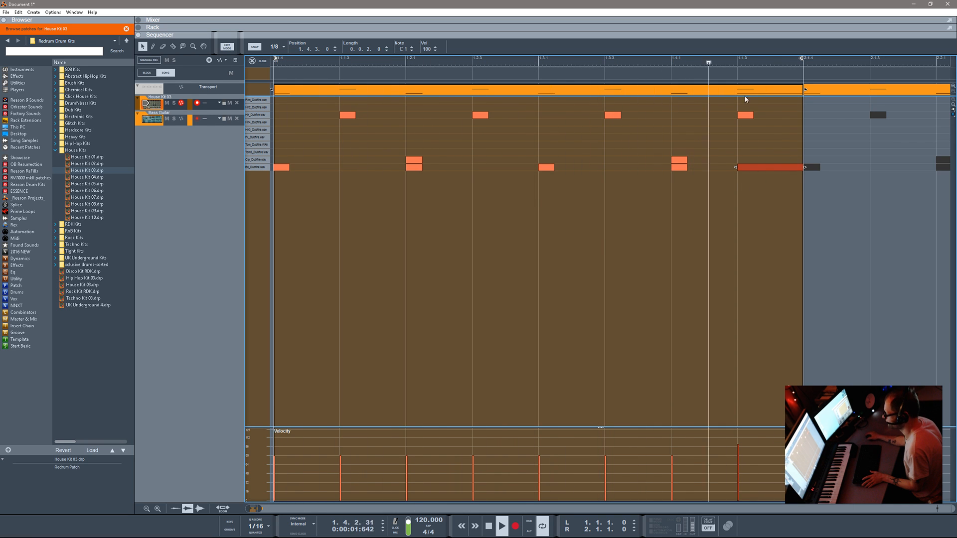
pyautogui.moveTo(803, 60); pyautogui.dragTo(896, 85)
pyautogui.press('space')
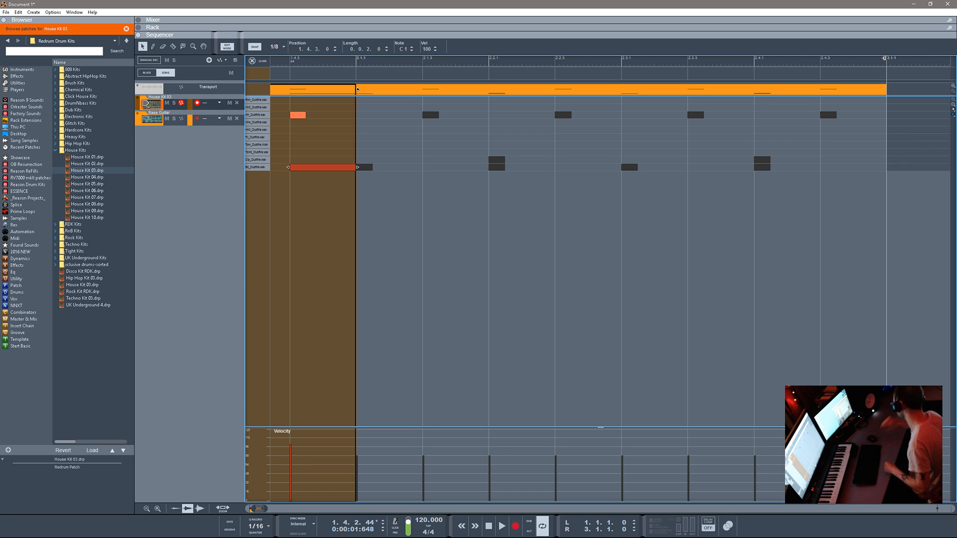
# - Open the Bass Guitar clip, lower the note at 1.2.3 to B1 and play the result
pyautogui.click(263, 61)
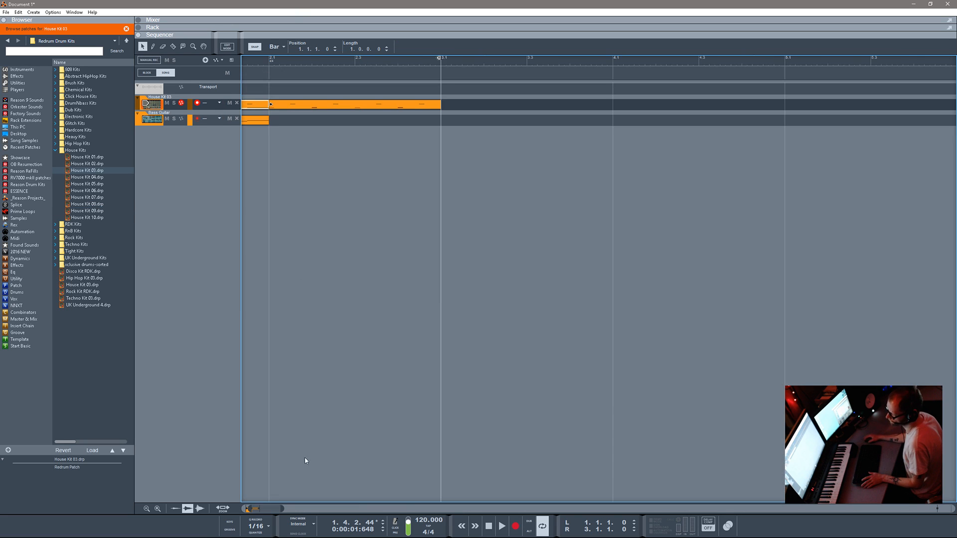
pyautogui.doubleClick(254, 122)
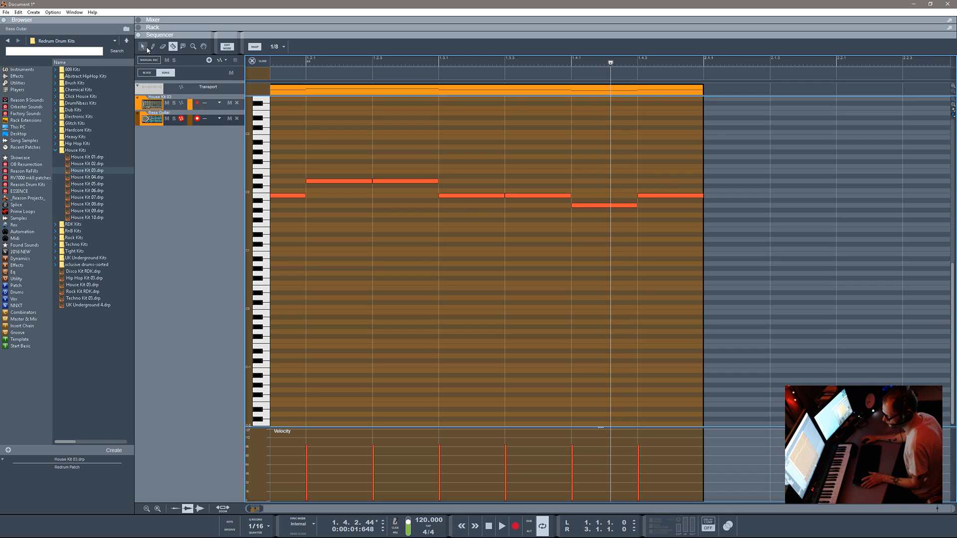
pyautogui.moveTo(391, 183); pyautogui.dragTo(391, 199)
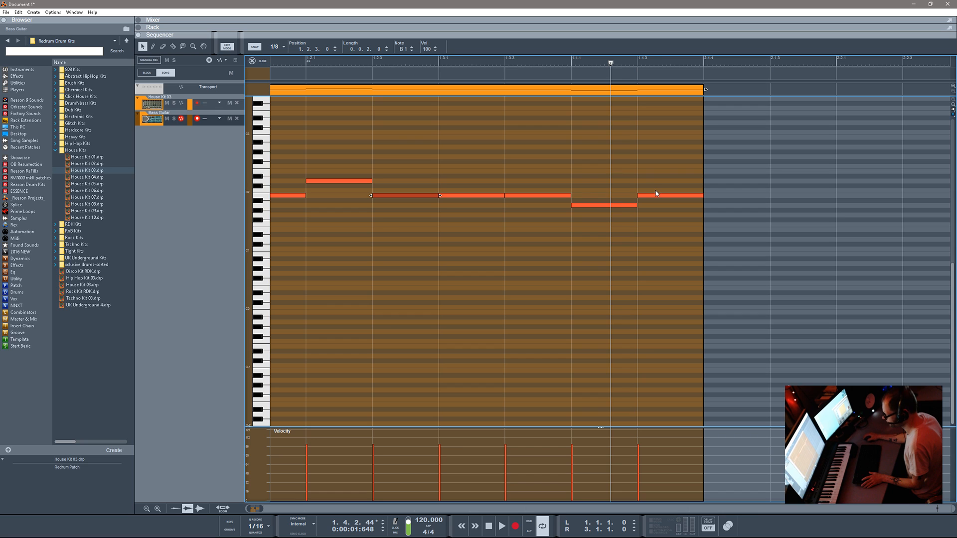
pyautogui.press('space')
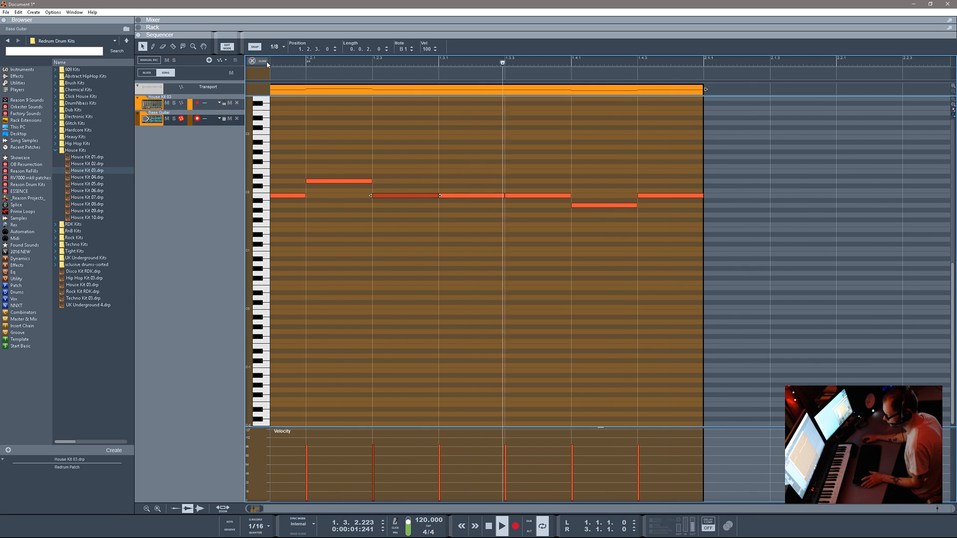
pyautogui.press('space')
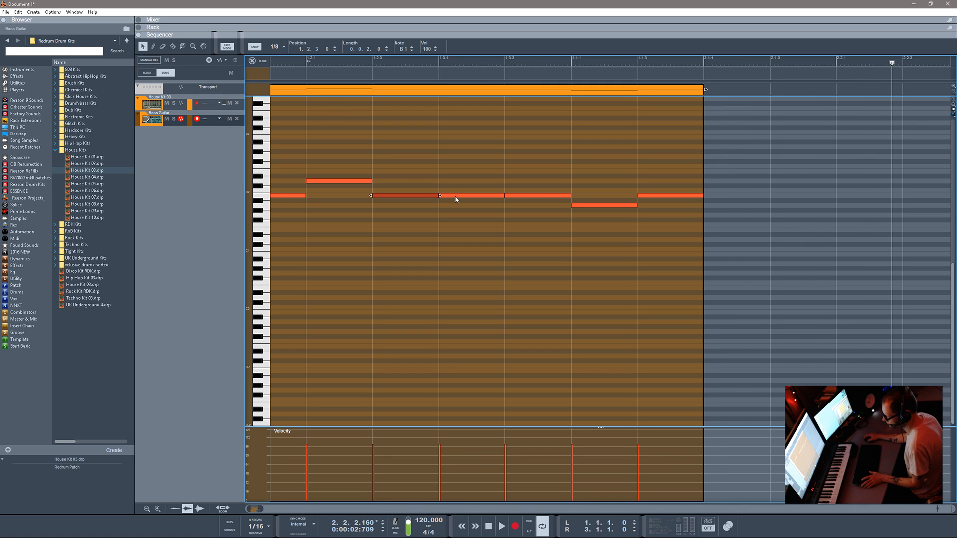
# - Raise the bass note at 1.3.1 to D2 and play back the changed line
pyautogui.moveTo(455, 196); pyautogui.dragTo(454, 182)
pyautogui.press('space')
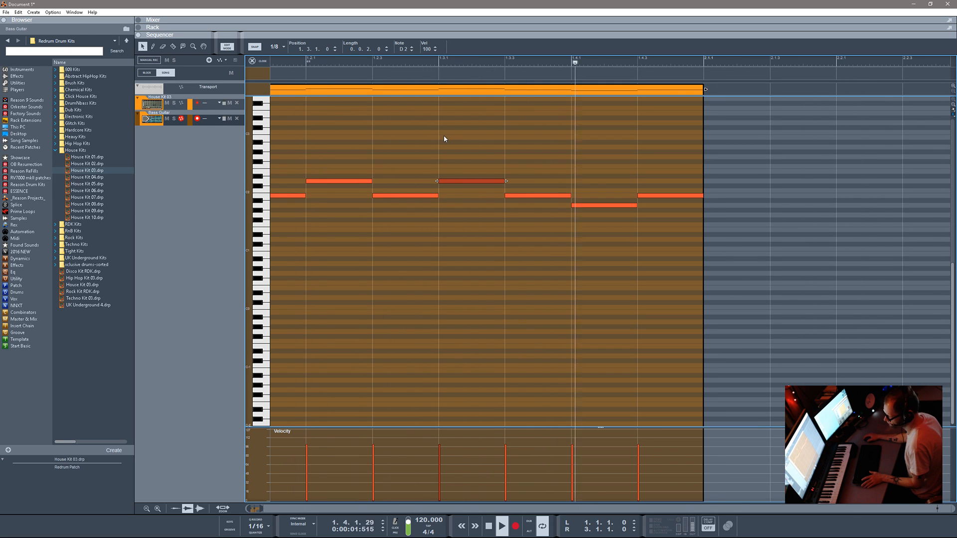
pyautogui.press('space')
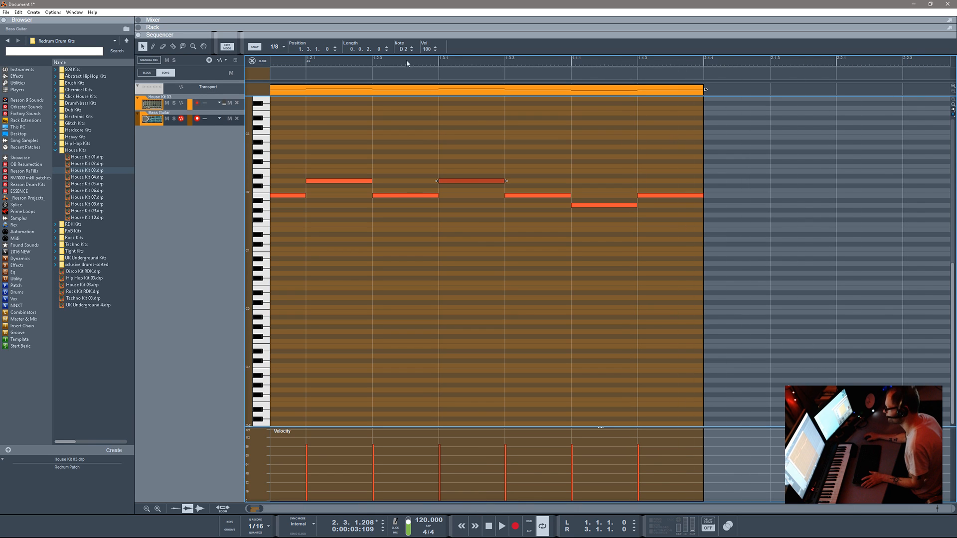
# - Return to the arrangement, duplicate the Bass Guitar clip to bar 2 and play the loop
pyautogui.click(258, 62)
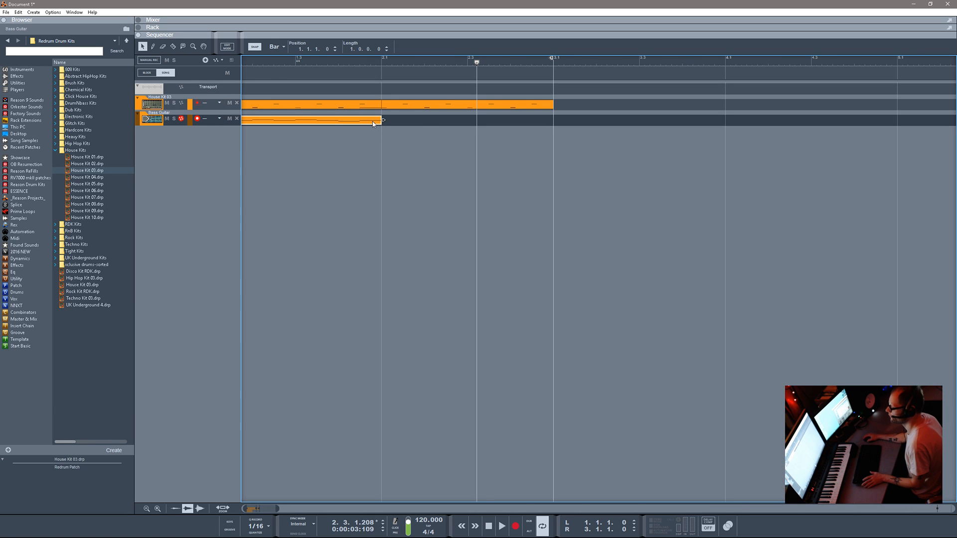
pyautogui.hotkey('ctrl', 'd')
pyautogui.press('space')
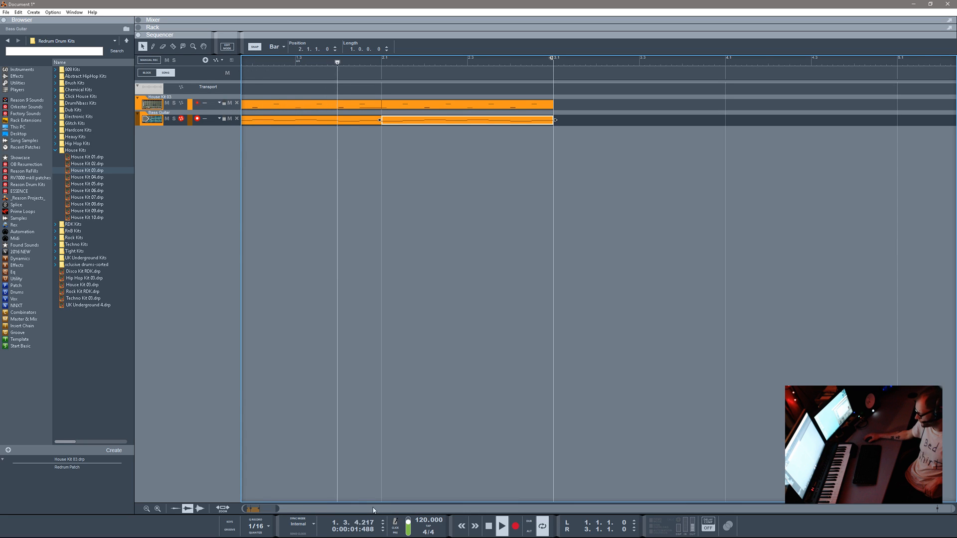
# - Set the tempo to 126 BPM and collapse the sequencer to show the rack at full height
pyautogui.moveTo(421, 519)
pyautogui.mouseDown()
pyautogui.moveTo(421, 502)
pyautogui.moveTo(421, 511)
pyautogui.mouseUp()
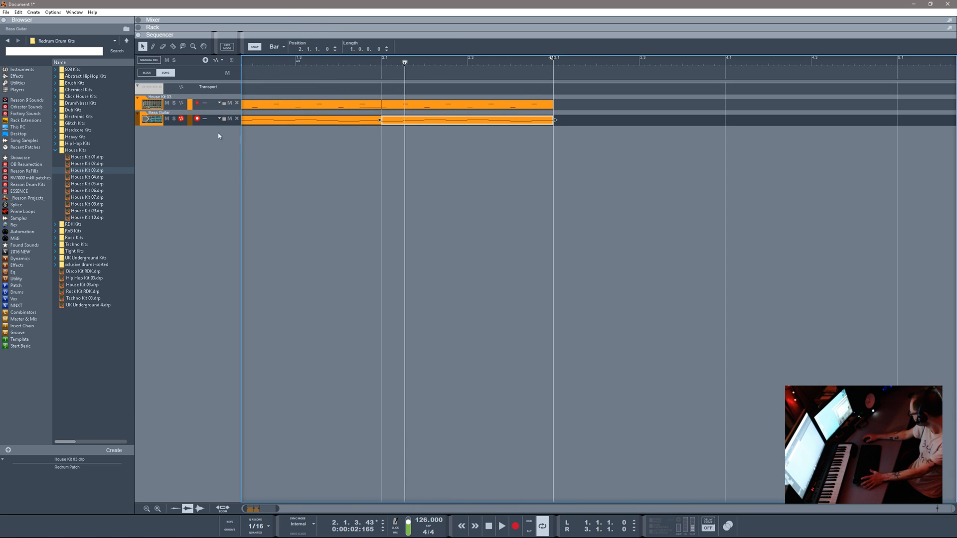
pyautogui.rightClick(481, 160)
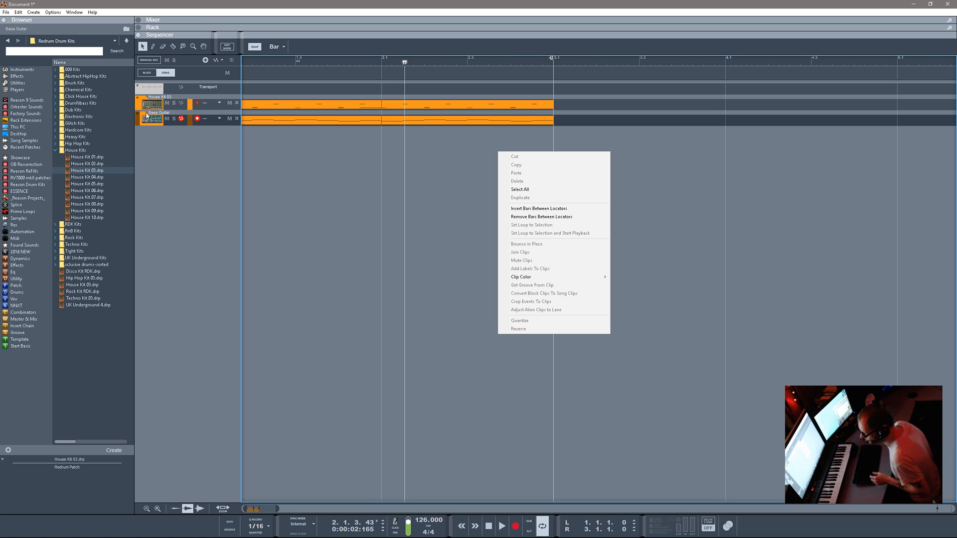
pyautogui.click(390, 37)
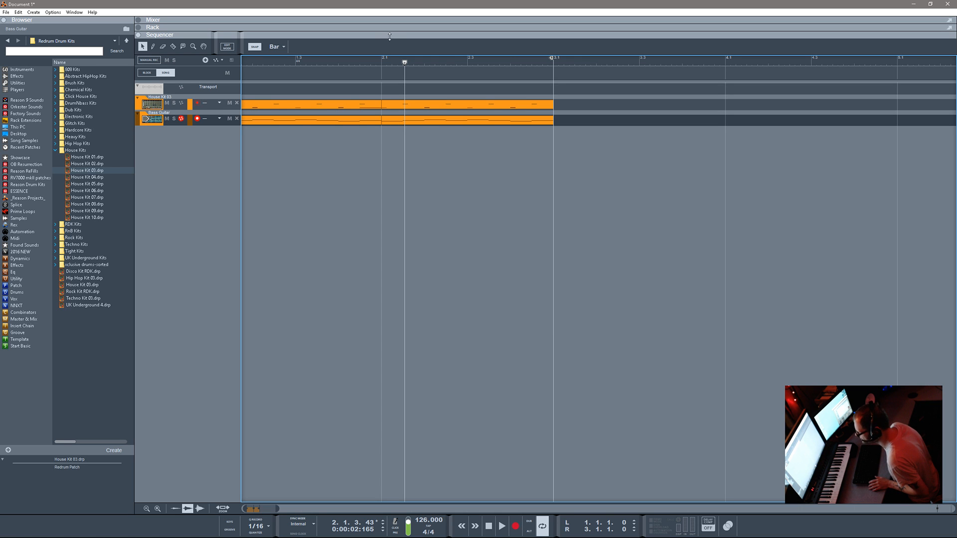
pyautogui.moveTo(391, 35); pyautogui.dragTo(392, 509)
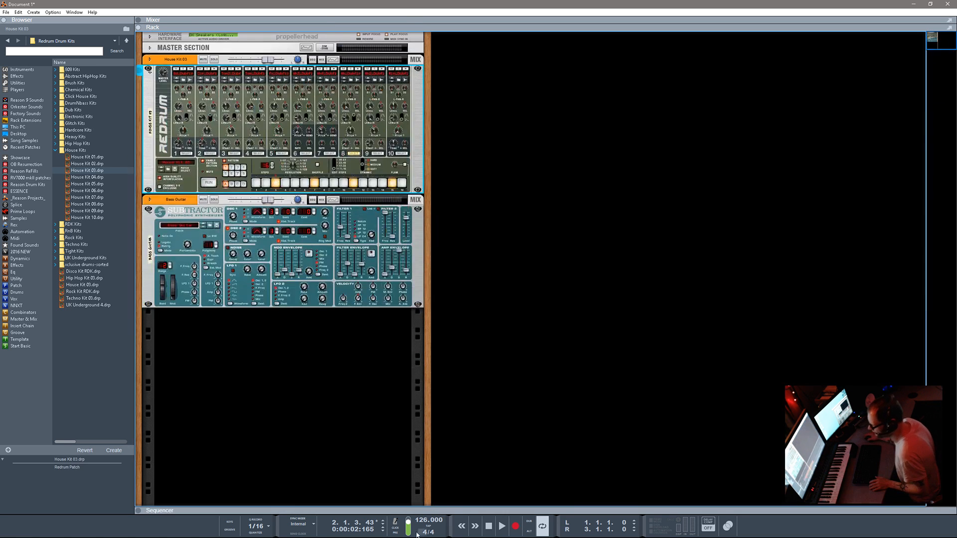
# - Show the Bass Guitar mix channel's insert FX section and add a Scream 4 Distortion to it
pyautogui.click(148, 209)
pyautogui.click(148, 211)
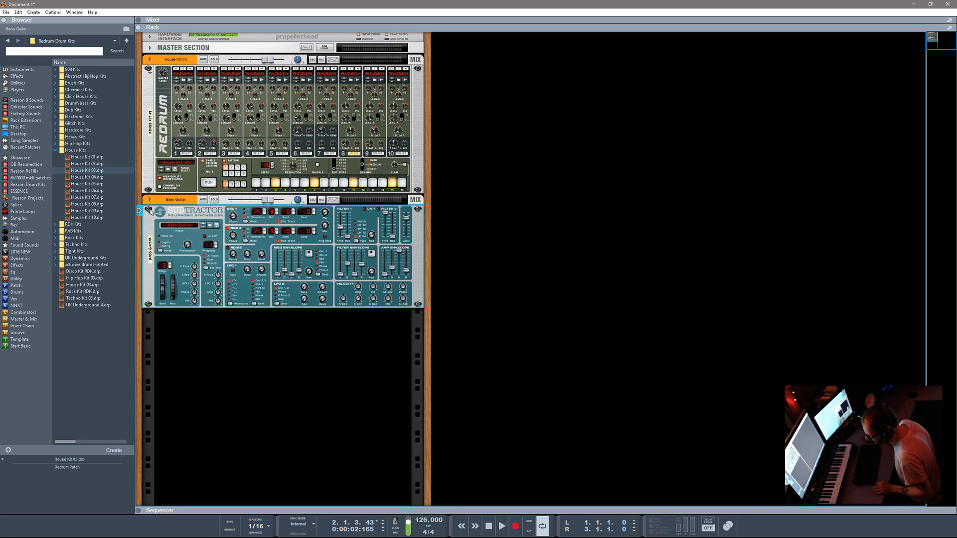
pyautogui.click(150, 200)
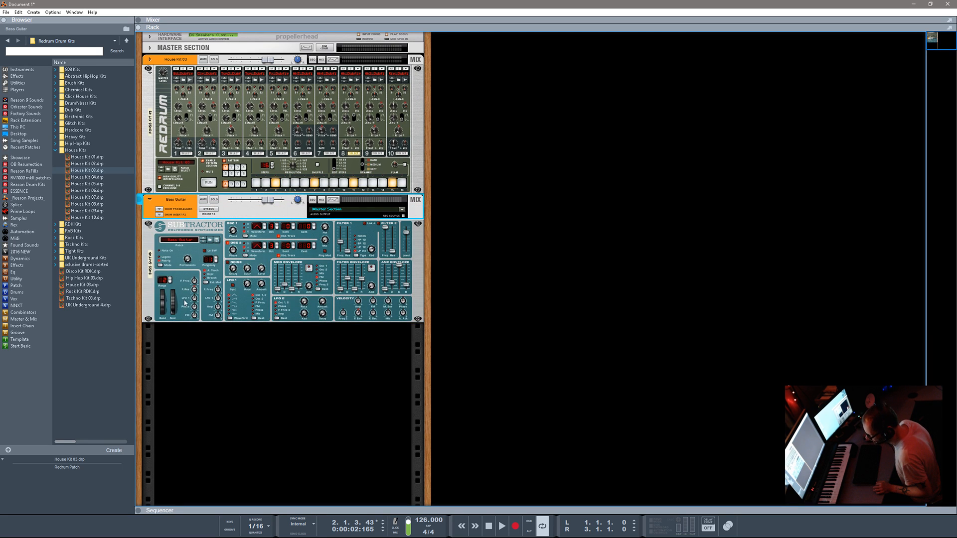
pyautogui.click(159, 216)
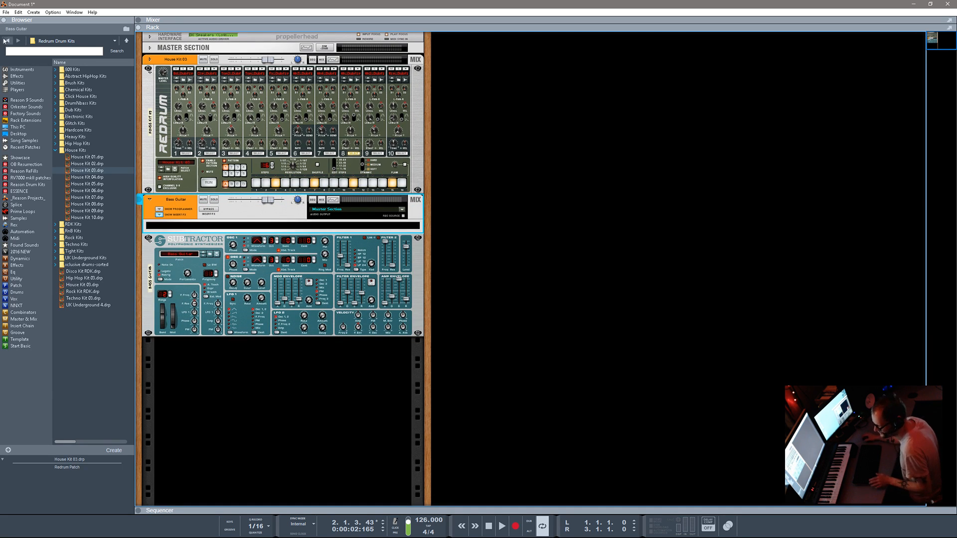
pyautogui.click(21, 77)
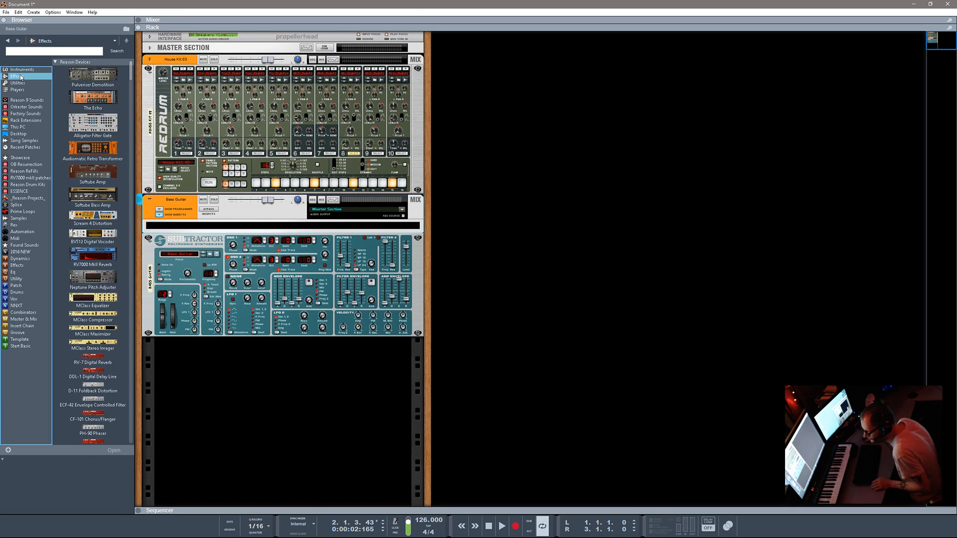
pyautogui.click(90, 258)
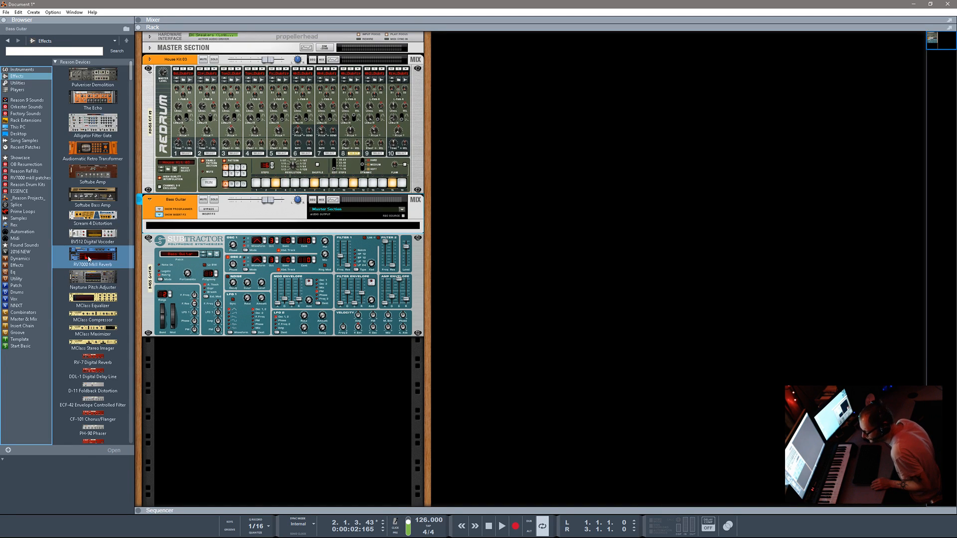
pyautogui.click(96, 222)
pyautogui.moveTo(96, 222); pyautogui.dragTo(272, 227)
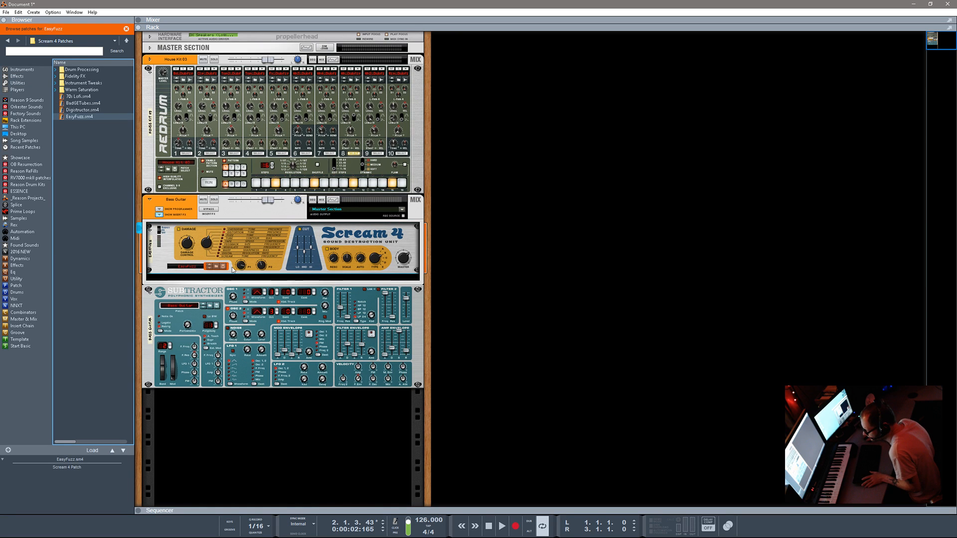
# - Solo the Bass Guitar channel and play the loop to audition the Scream 4 distortion settings
pyautogui.click(215, 199)
pyautogui.press('space')
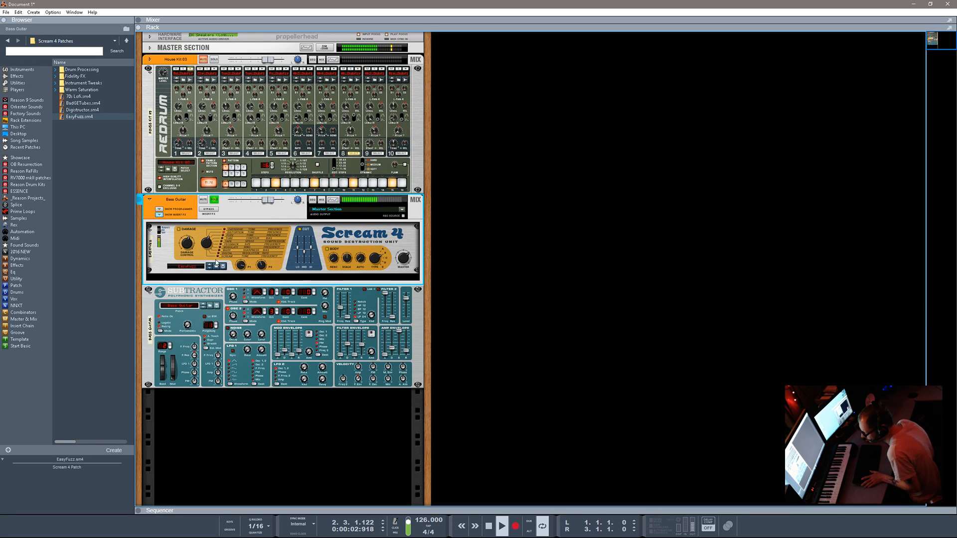
pyautogui.click(207, 245)
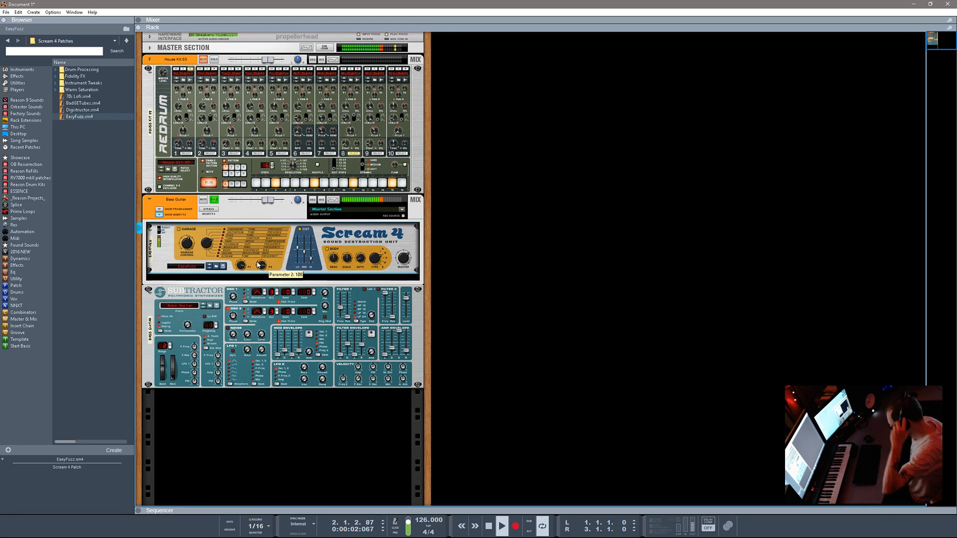
# - Flip the rack to its back side and route the Bass Guitar mix channel to a new output bus
pyautogui.press('Tab')
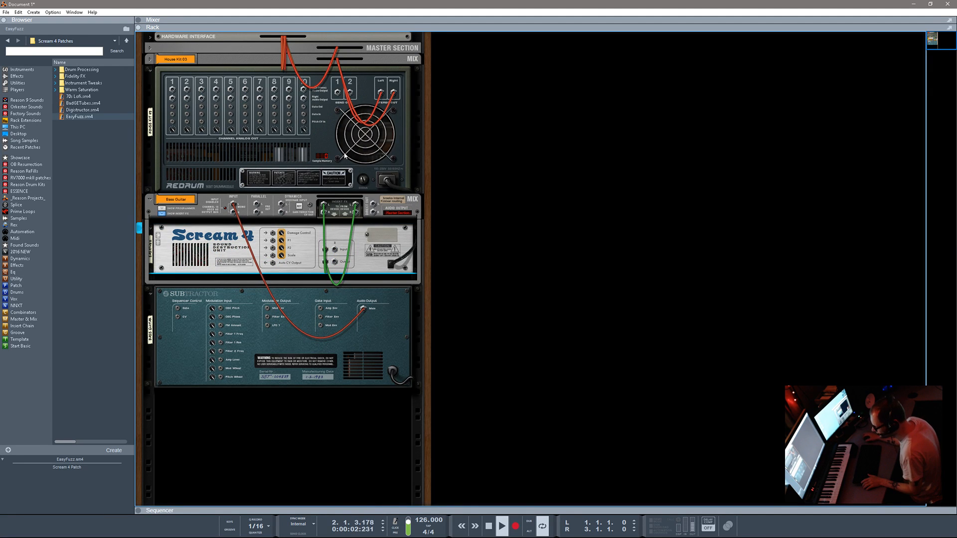
pyautogui.rightClick(516, 125)
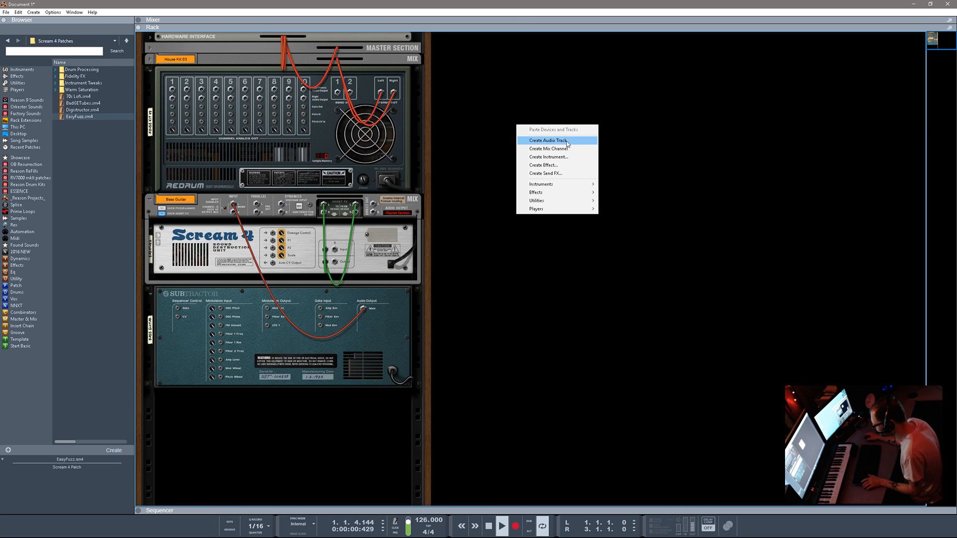
pyautogui.click(211, 202)
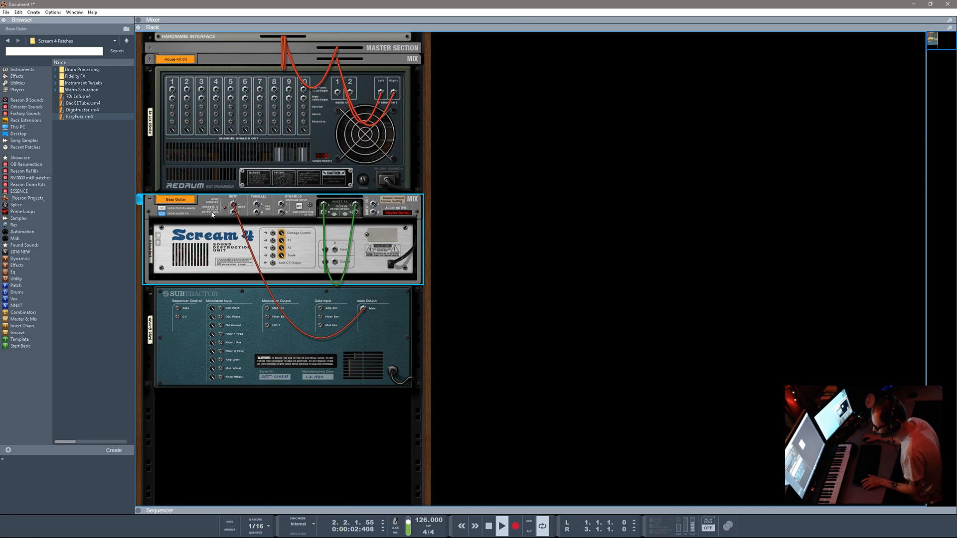
pyautogui.rightClick(211, 202)
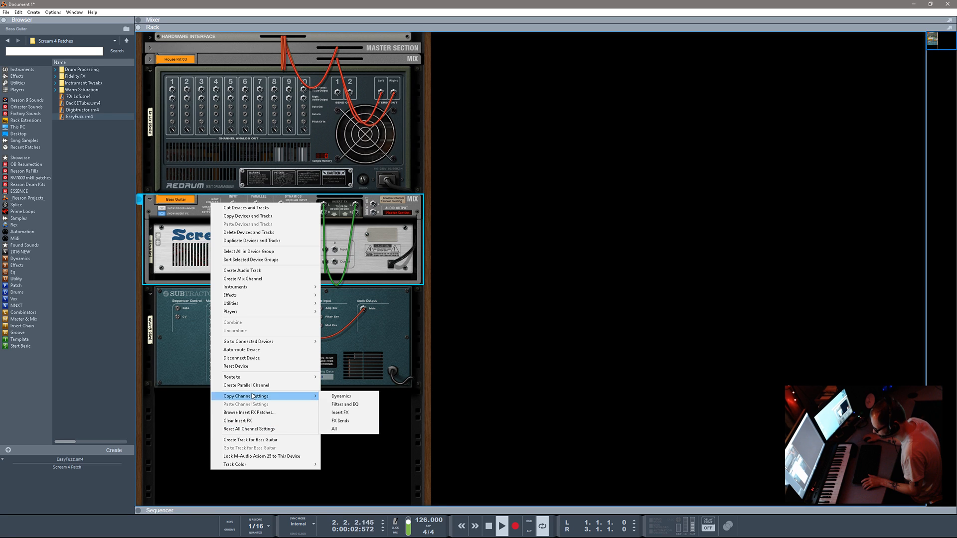
pyautogui.moveTo(267, 380)
pyautogui.click(331, 378)
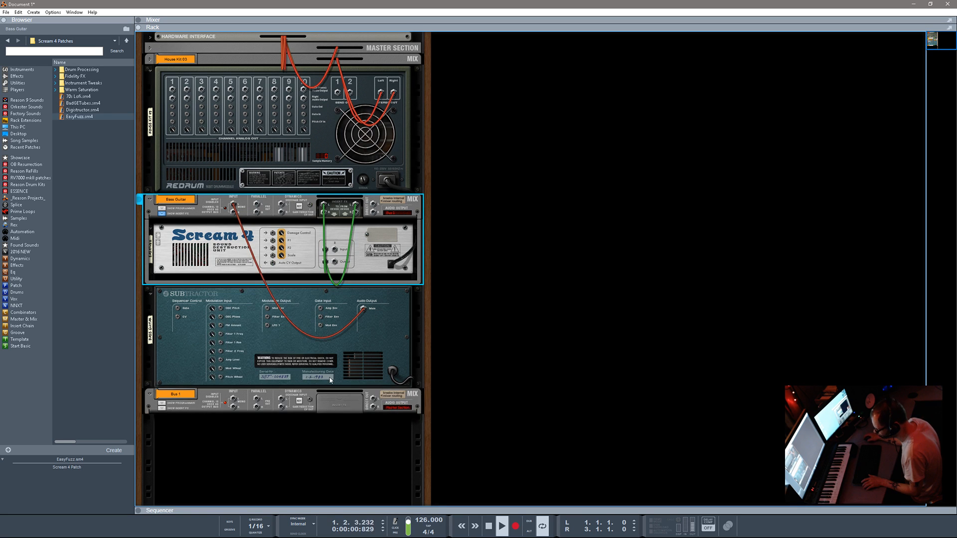
# - Rename the new bus channel SC and show its insert FX section
pyautogui.doubleClick(185, 394)
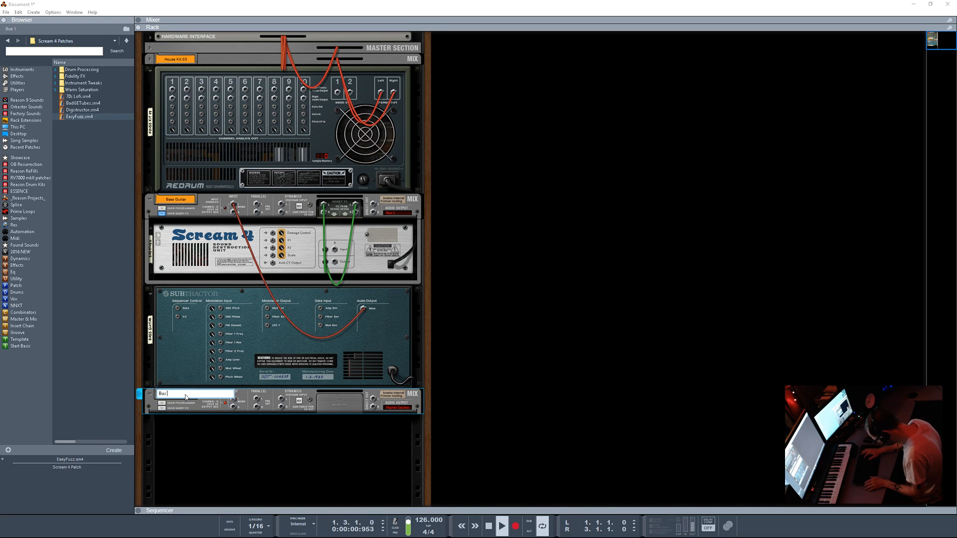
pyautogui.write('SC')
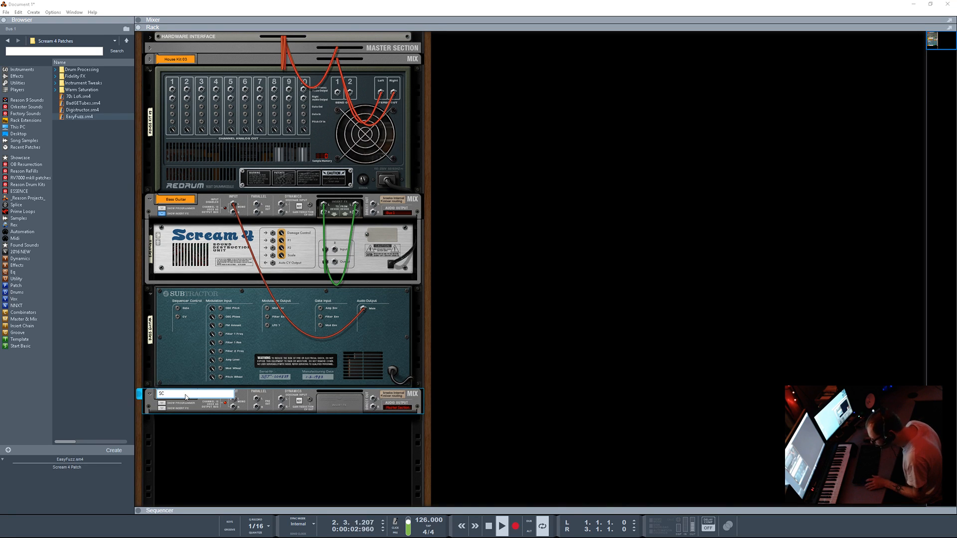
pyautogui.press('Return')
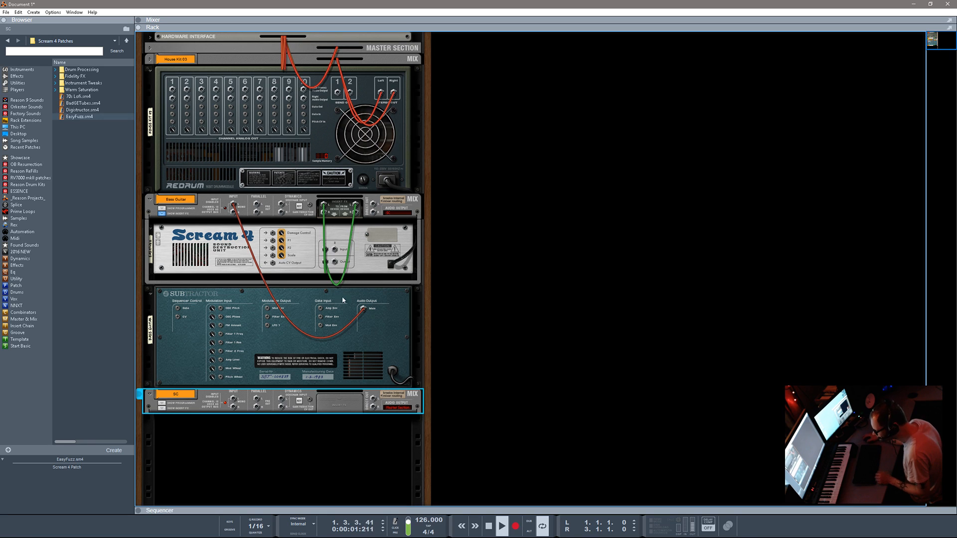
pyautogui.click(163, 408)
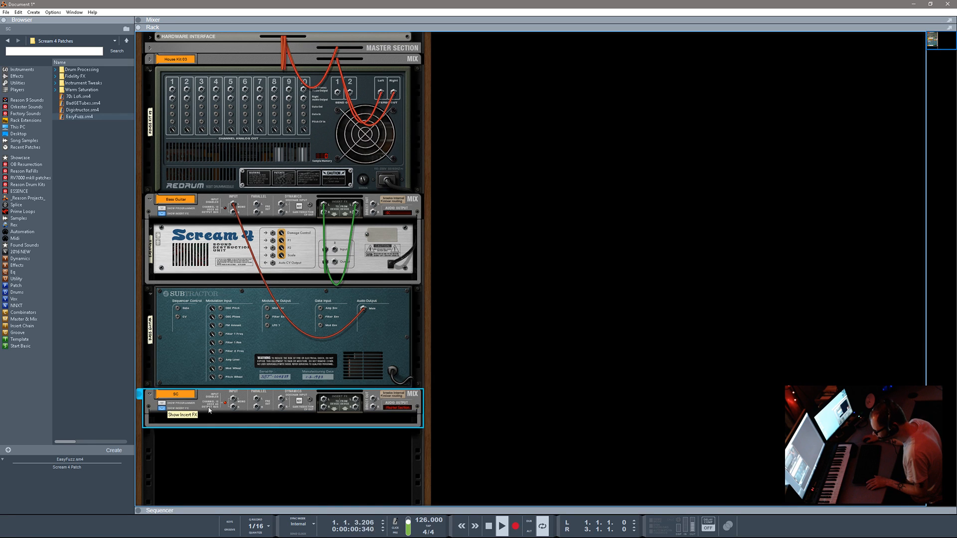
# - Cable Redrum channel 1 to the SC bus's dynamics sidechain input and feed the House Kit 03 mix channel from Redrum channel 2 instead of the stereo output
pyautogui.click(150, 61)
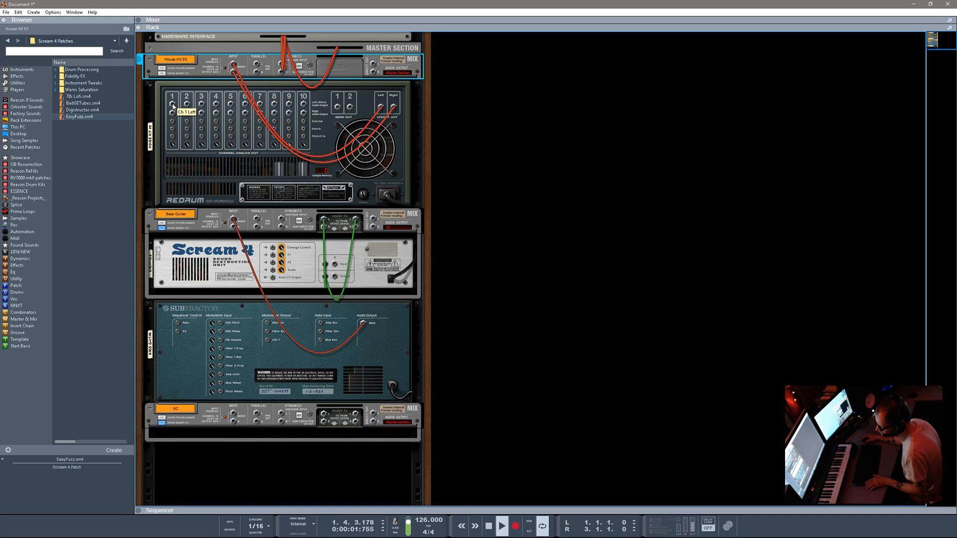
pyautogui.moveTo(173, 106); pyautogui.dragTo(282, 417)
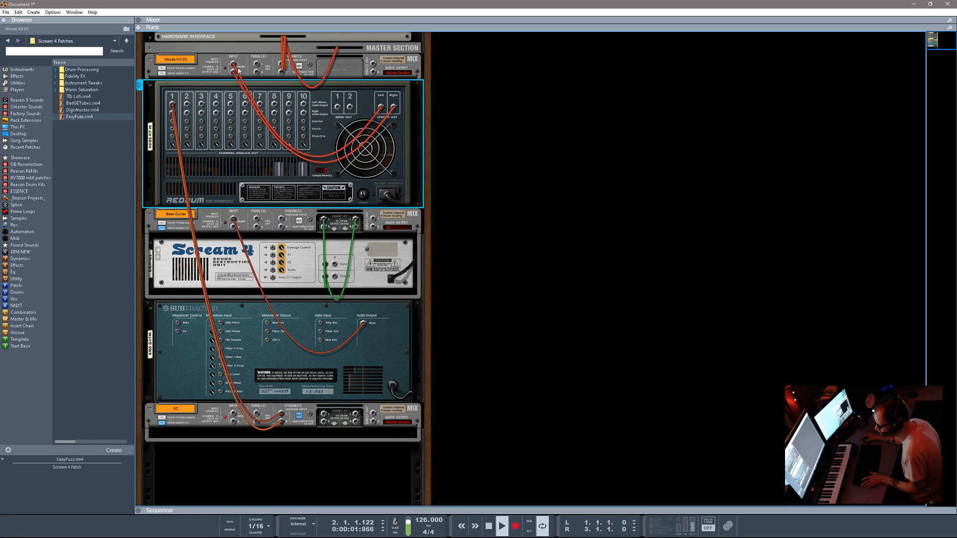
pyautogui.moveTo(239, 71); pyautogui.dragTo(198, 152)
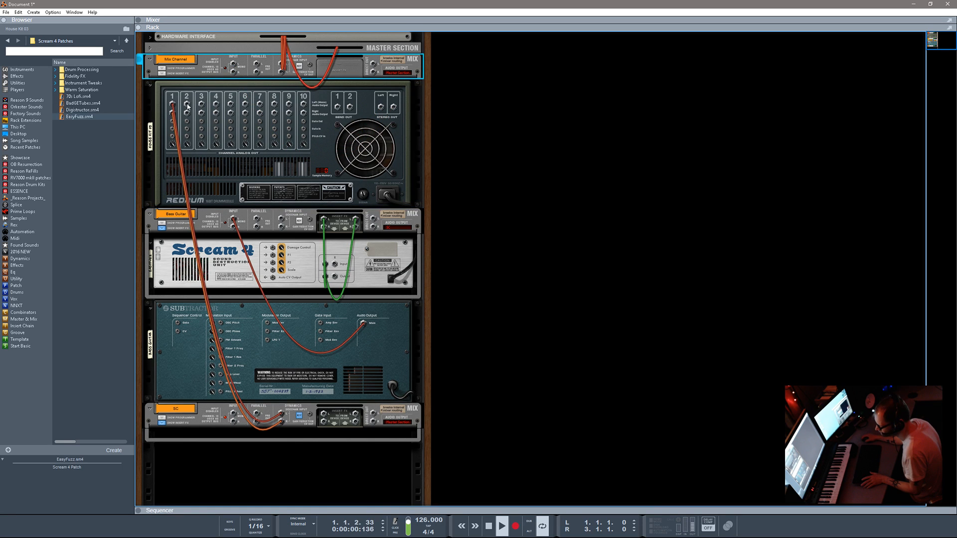
pyautogui.moveTo(188, 106); pyautogui.dragTo(232, 65)
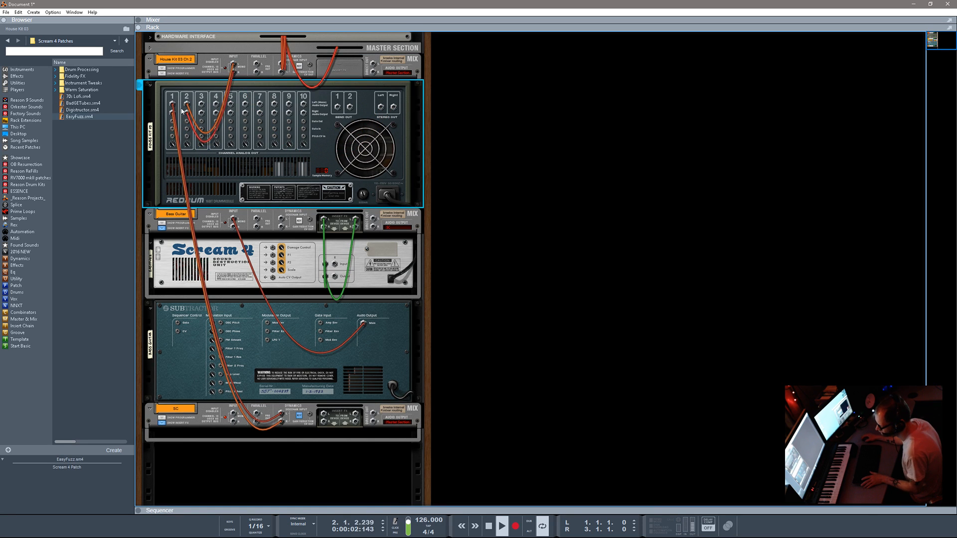
# - Add a Spider Audio Merger & Splitter above the Redrum and route Redrum channel 1 through it to the SC bus's sidechain input
pyautogui.click(17, 83)
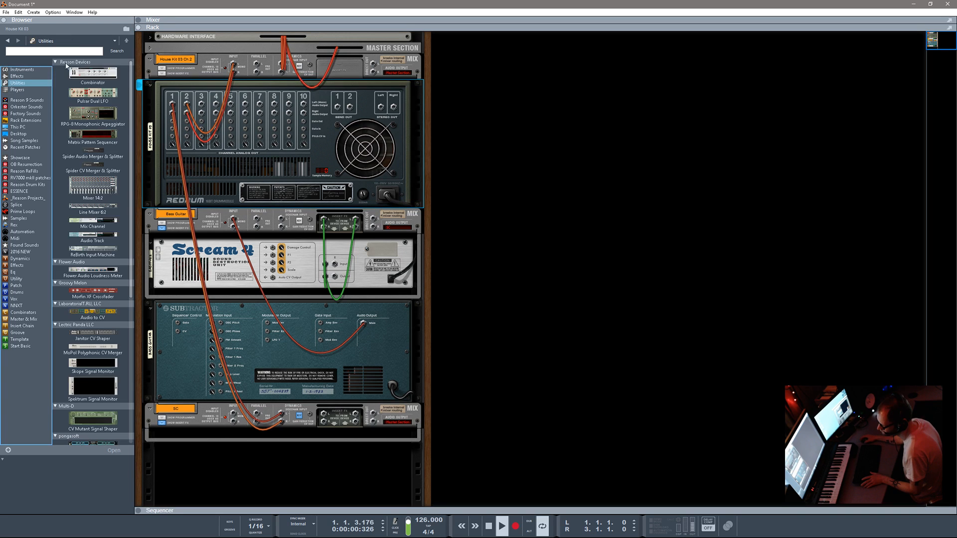
pyautogui.scroll(-3, 95, 310)
pyautogui.click(93, 301)
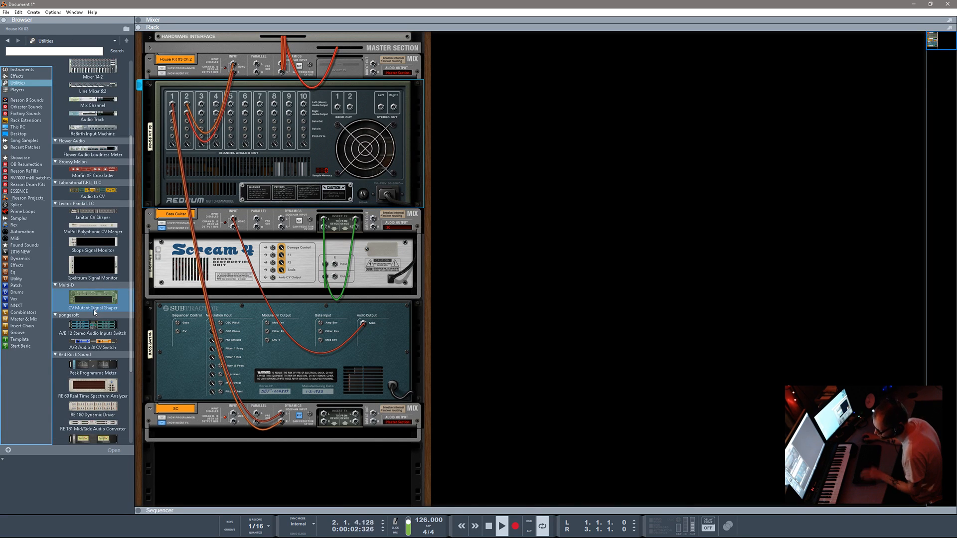
pyautogui.scroll(3, 94, 313)
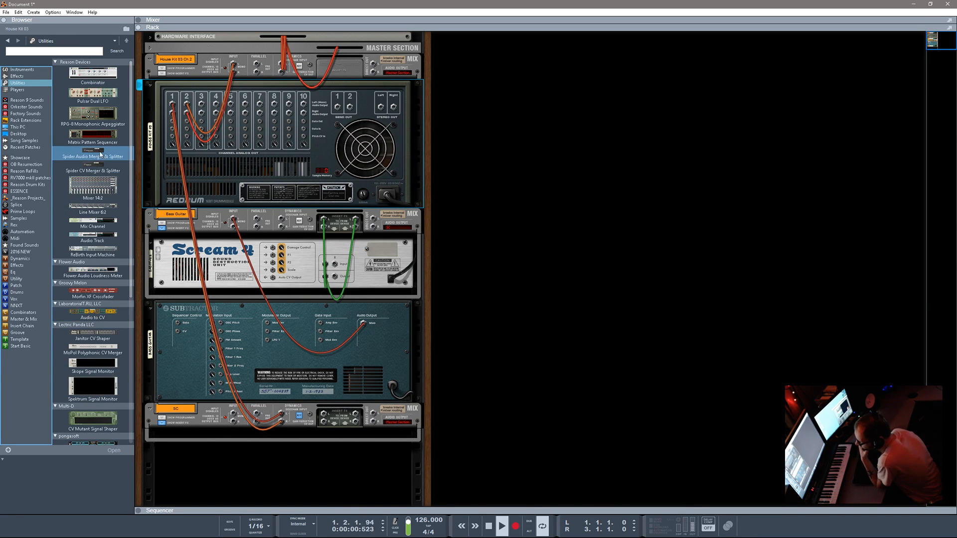
pyautogui.moveTo(100, 154); pyautogui.dragTo(219, 95)
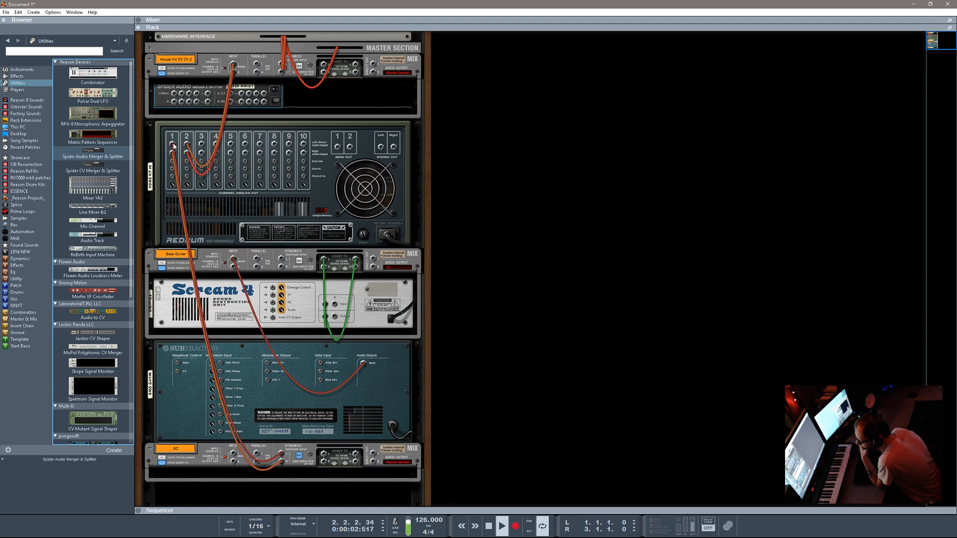
pyautogui.moveTo(173, 144); pyautogui.dragTo(280, 425)
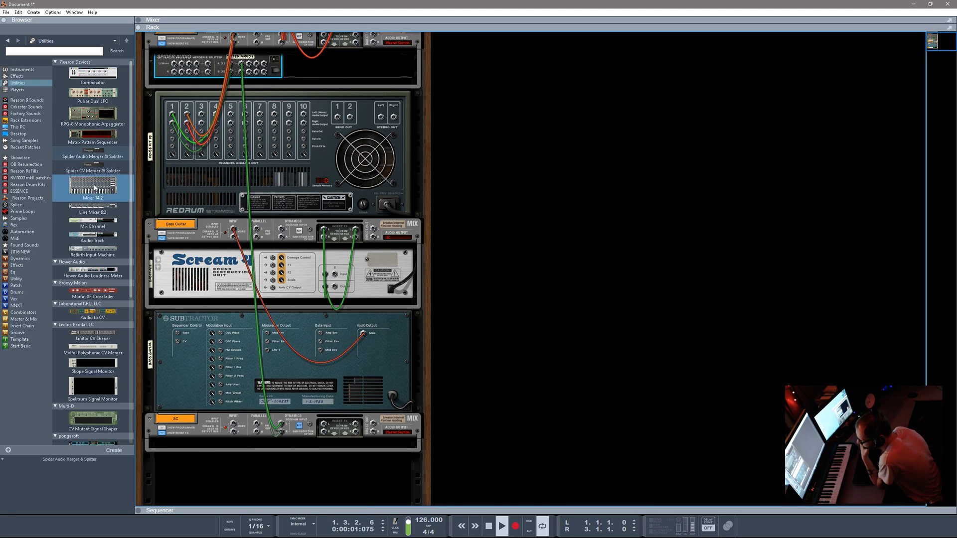
# - Add a Mix Channel above the Redrum and duplicate it until there are seven empty mix channels
pyautogui.moveTo(95, 222); pyautogui.dragTo(266, 95)
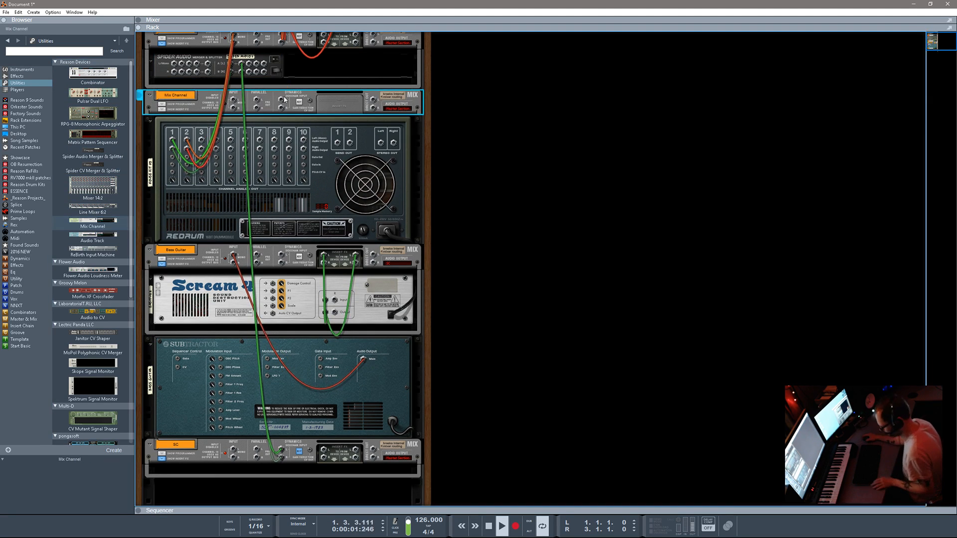
pyautogui.hotkey('ctrl', 'd')
pyautogui.hotkey('ctrl', 'd')
pyautogui.hotkey('ctrl', 'd')
pyautogui.hotkey('ctrl', 'd')
pyautogui.hotkey('ctrl', 'd')
pyautogui.hotkey('ctrl', 'd')
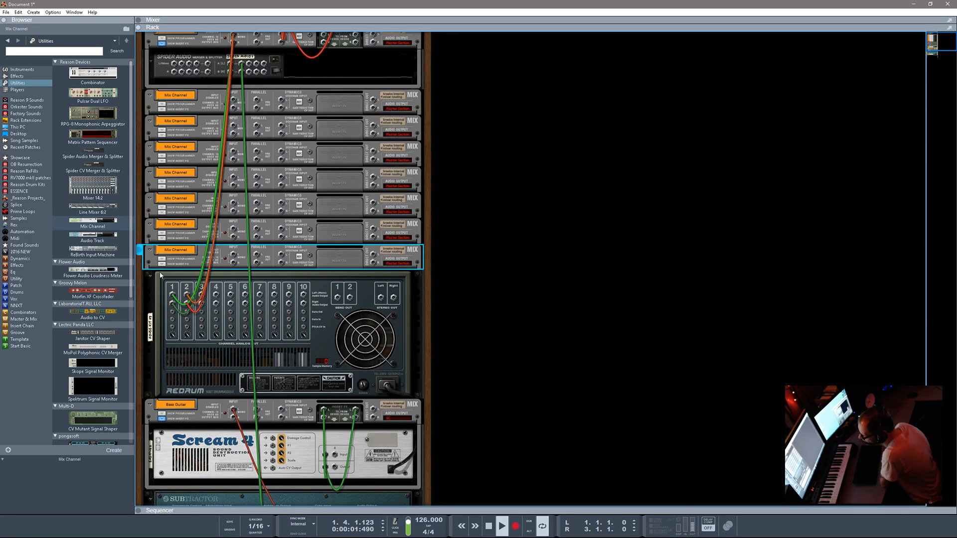
# - Cable another Spider splitter output to the first new mix channel's input and rename that channel Kick
pyautogui.moveTo(249, 65); pyautogui.dragTo(234, 131)
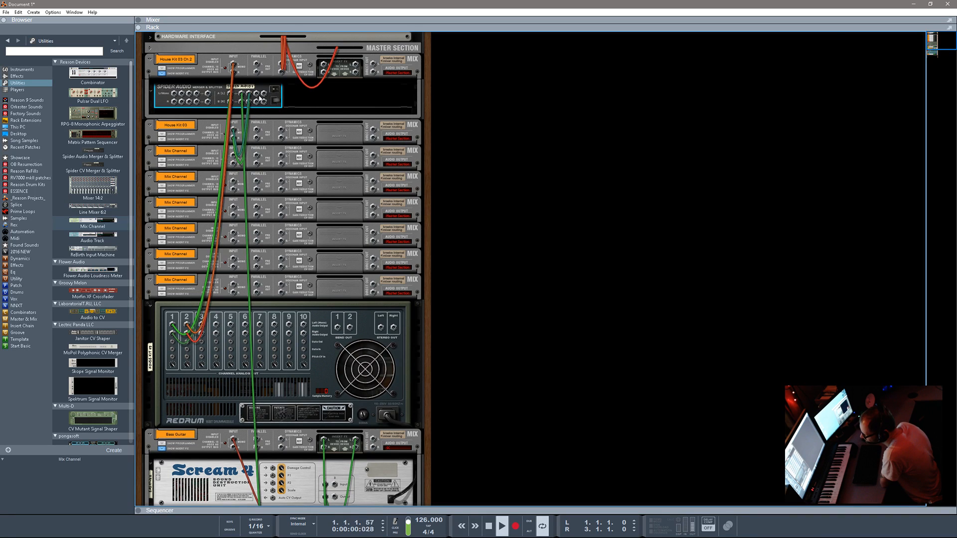
pyautogui.doubleClick(173, 126)
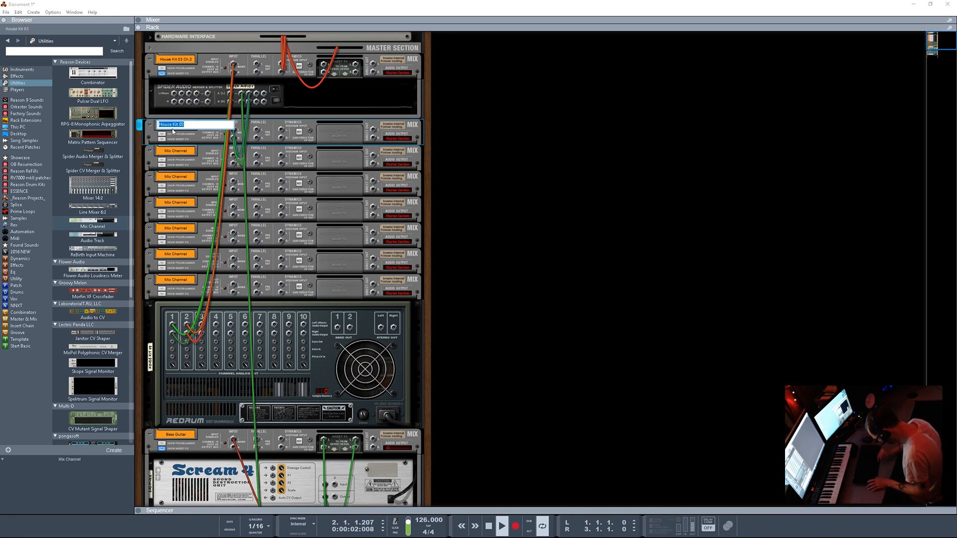
pyautogui.write('Kick')
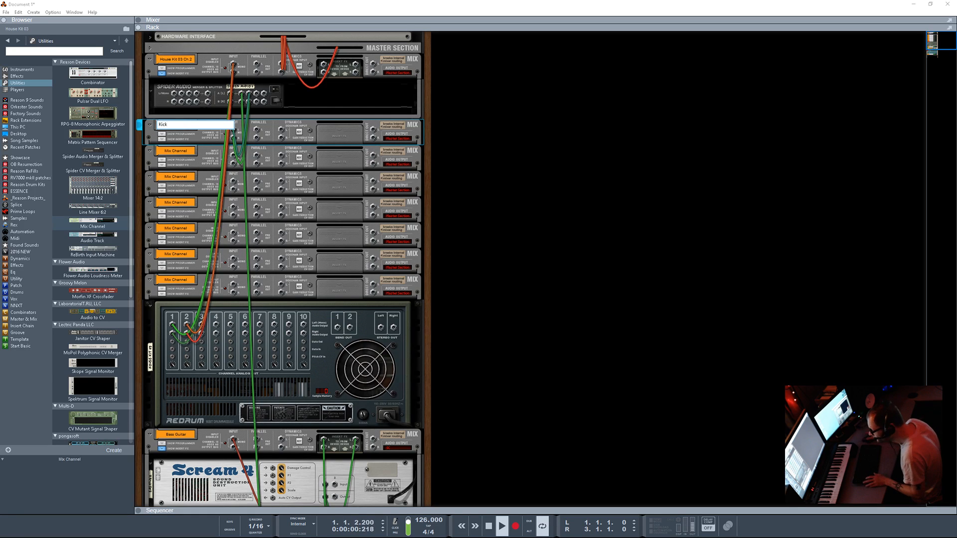
# - Rename the two mix channels below Kick as Snare and Hats
pyautogui.click(182, 152)
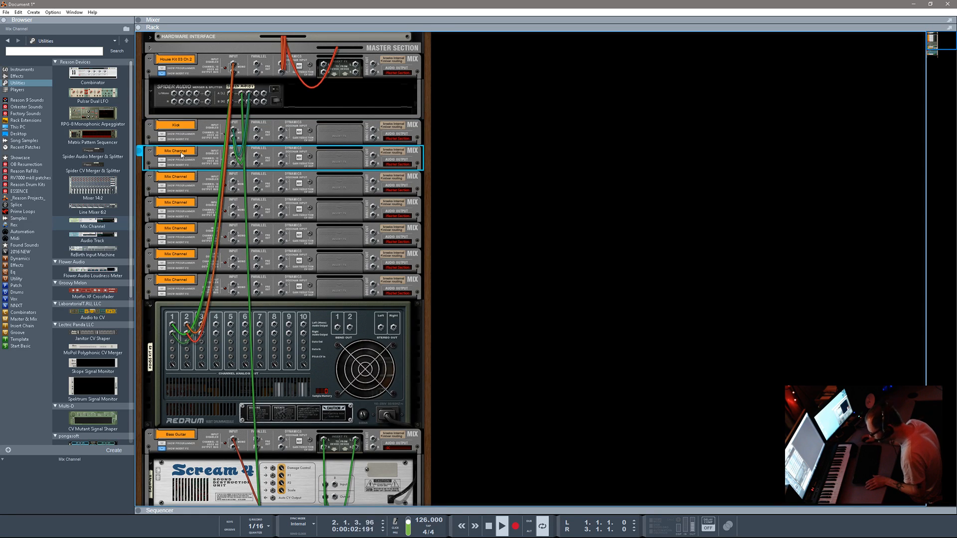
pyautogui.doubleClick(182, 151)
pyautogui.write('Snare')
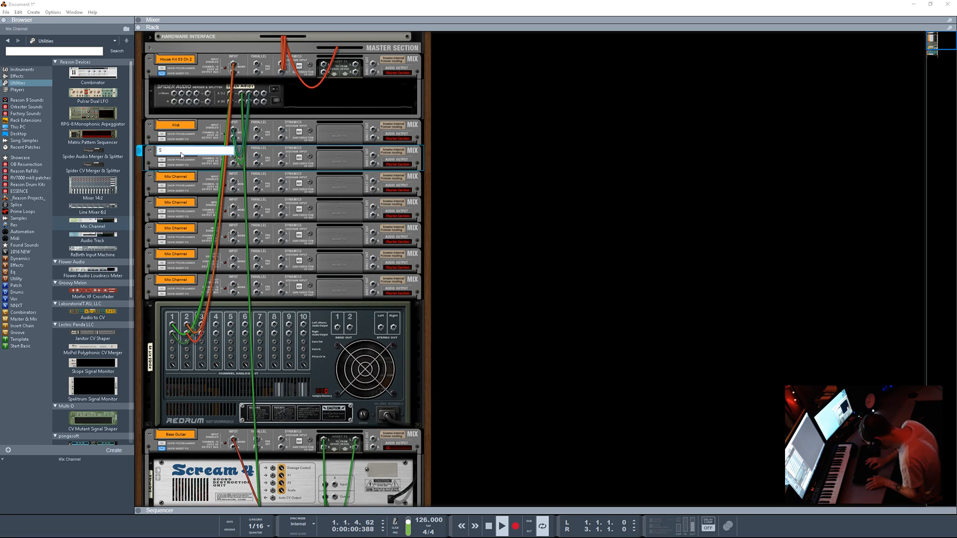
pyautogui.doubleClick(181, 177)
pyautogui.write('H')
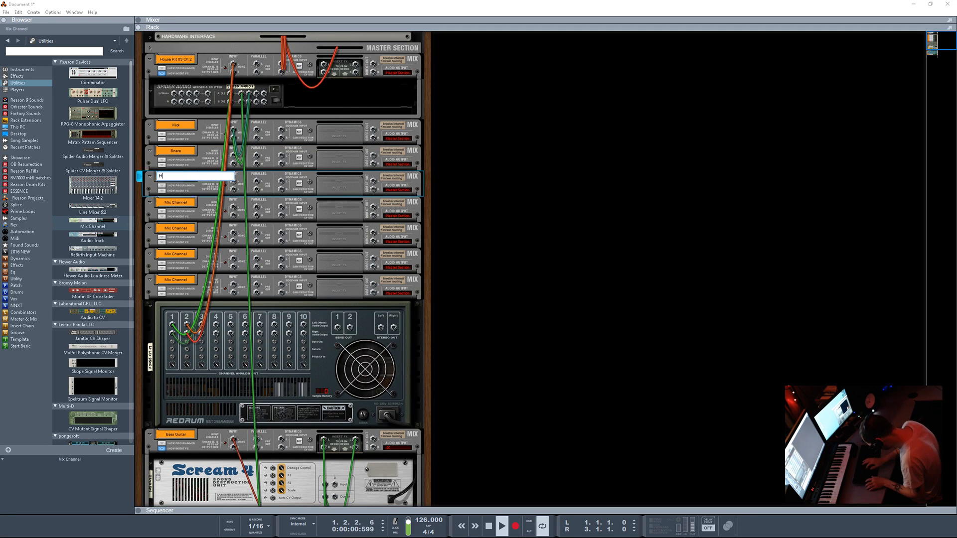
pyautogui.write('ats')
pyautogui.press('Return')
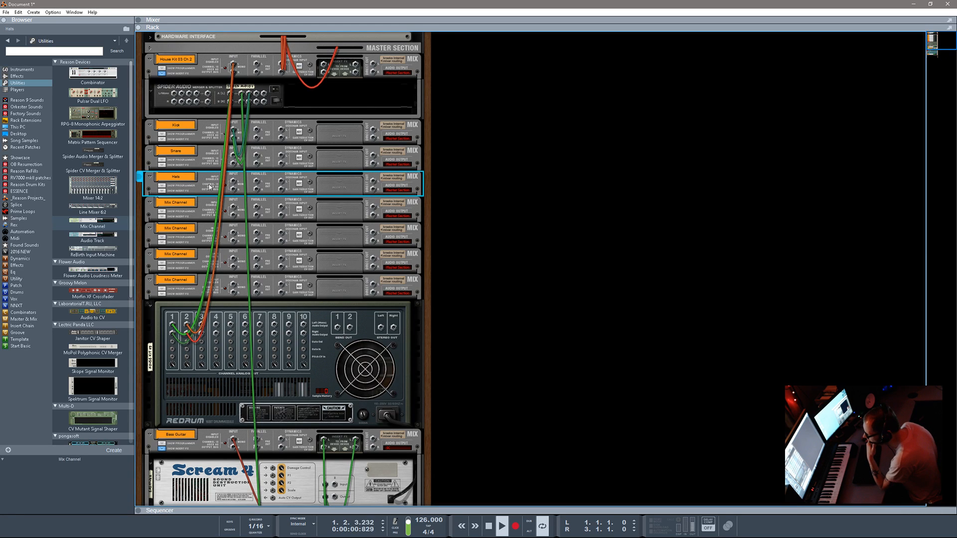
# - Cable Redrum channel 2 to the Snare mix channel's input and Redrum channel 8 to the Hats mix channel's input
pyautogui.moveTo(189, 326); pyautogui.dragTo(234, 156)
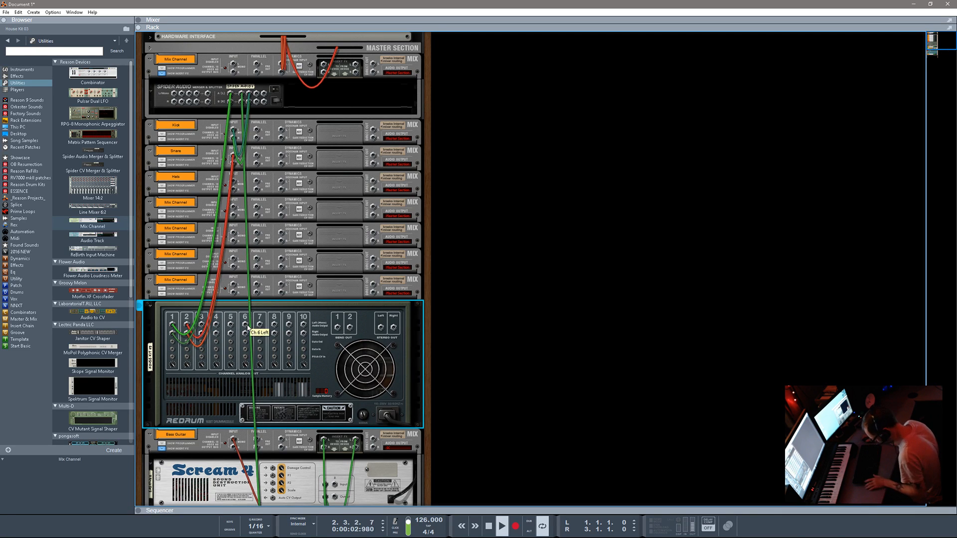
pyautogui.press('Tab')
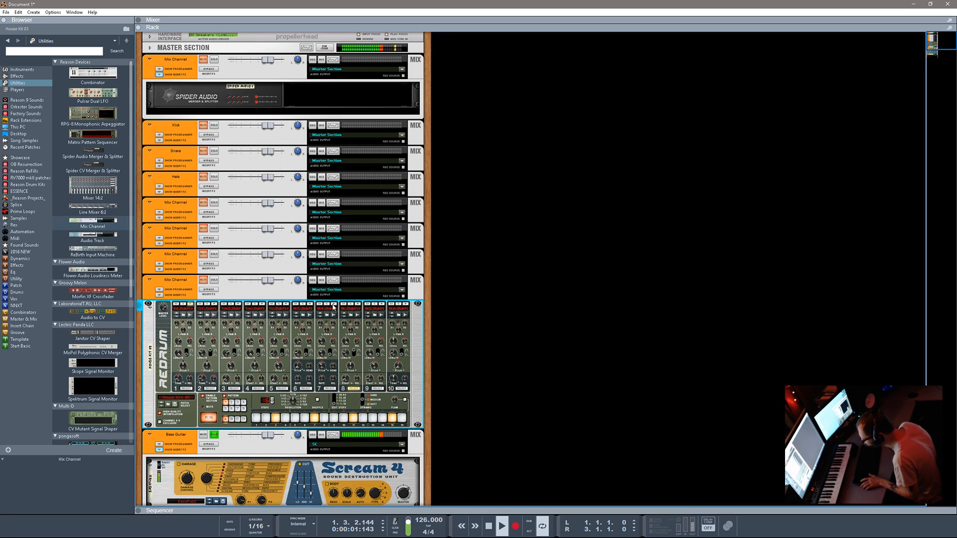
pyautogui.press('Tab')
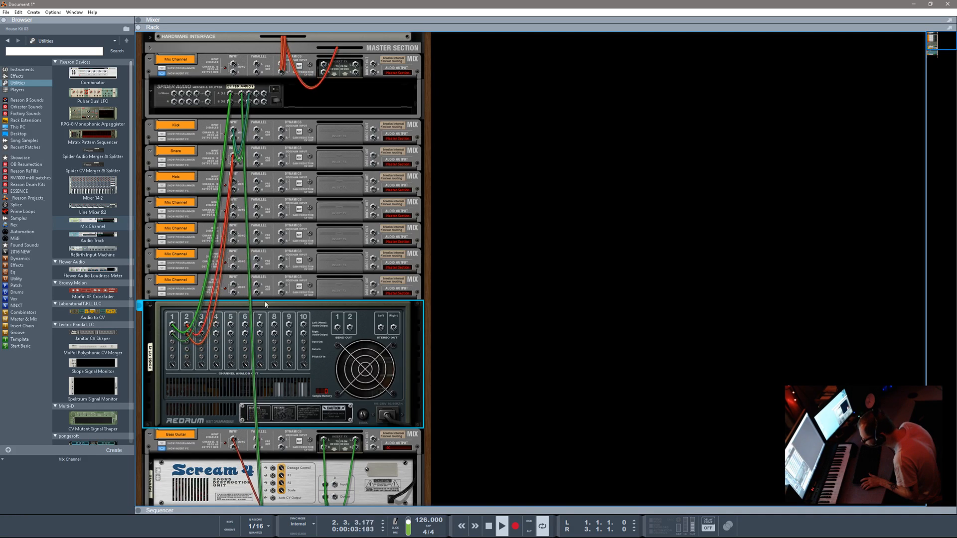
pyautogui.moveTo(295, 223); pyautogui.dragTo(233, 181)
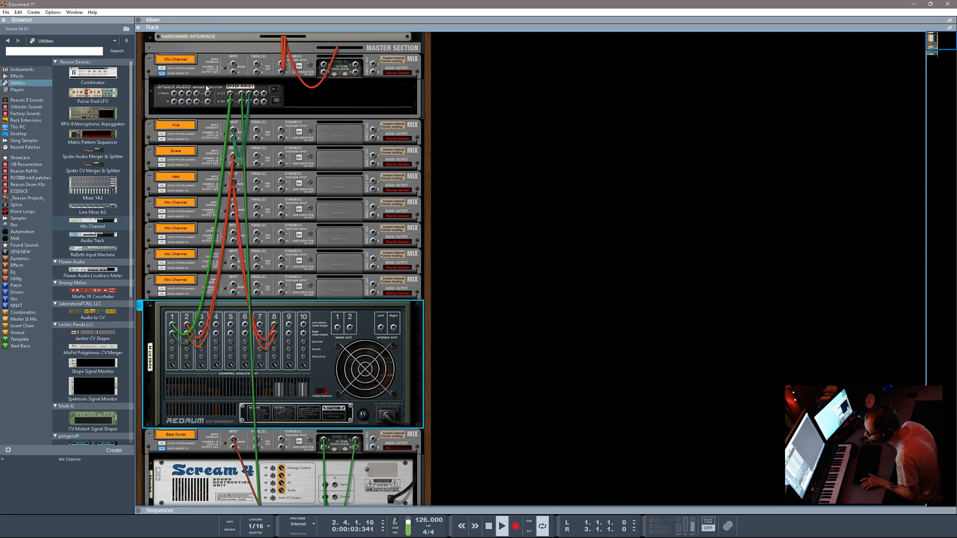
# - Move the Spider Audio splitter below the Kick mix channel and delete the unused Mix Channel above Kick
pyautogui.moveTo(218, 94); pyautogui.dragTo(218, 130)
pyautogui.click(213, 64)
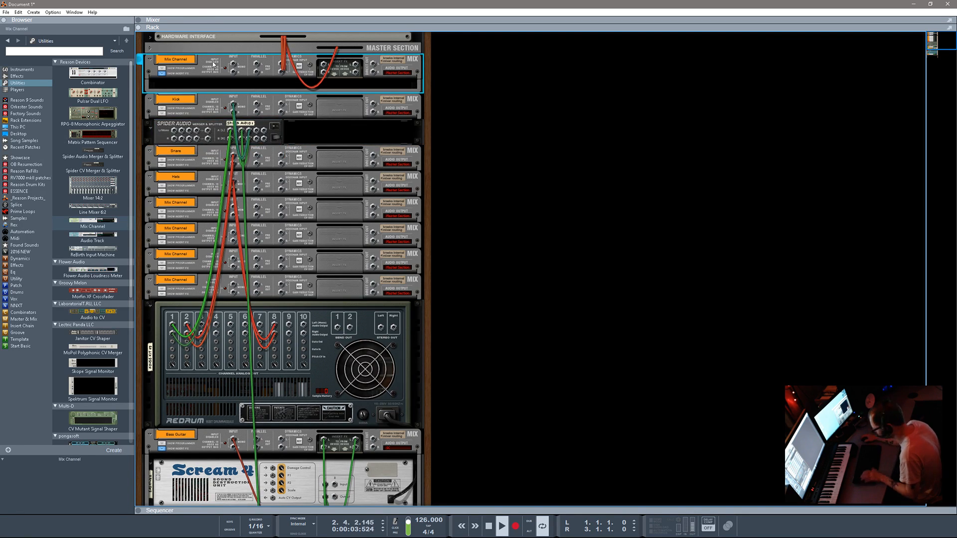
pyautogui.press('Delete')
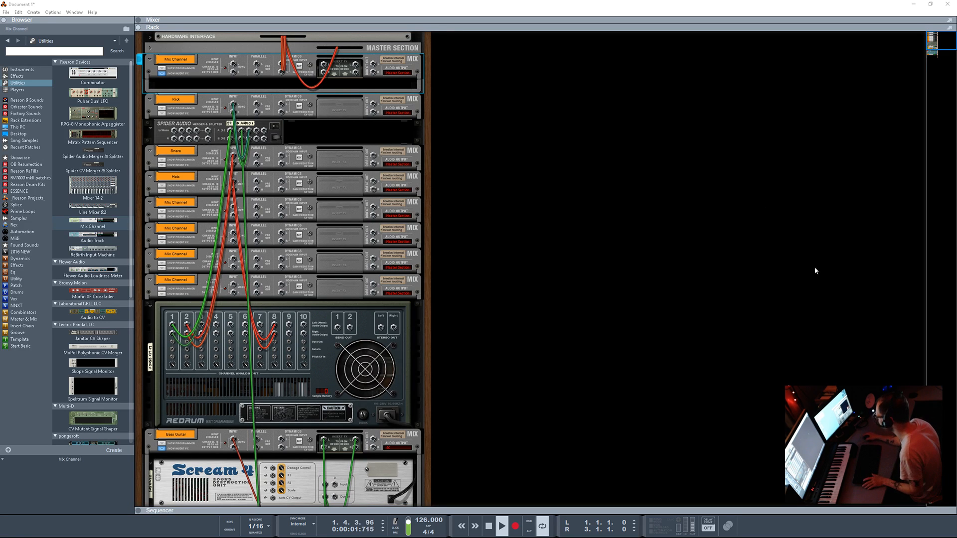
pyautogui.press('Return')
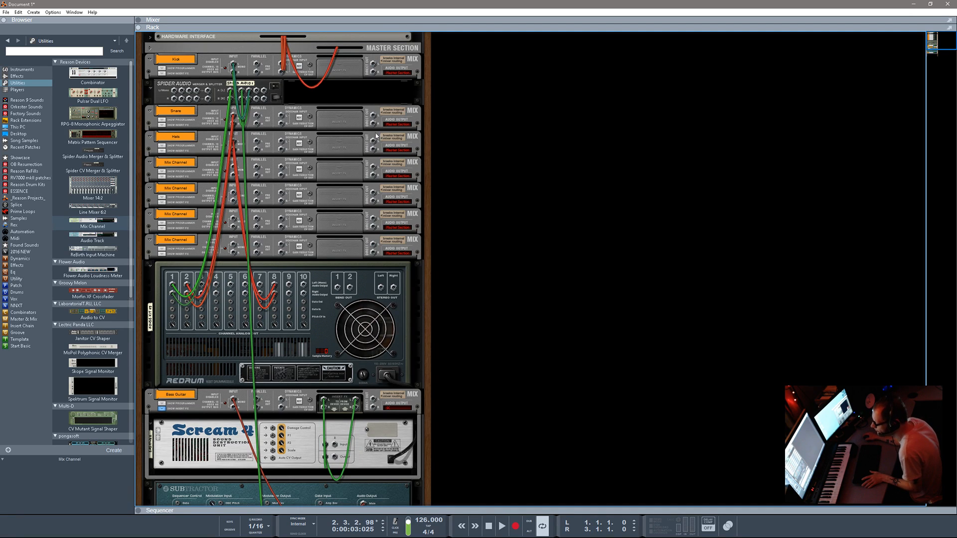
# - Restart playback and clear the Bass Guitar channel's solo in the mixer so all channels are heard
pyautogui.press('space')
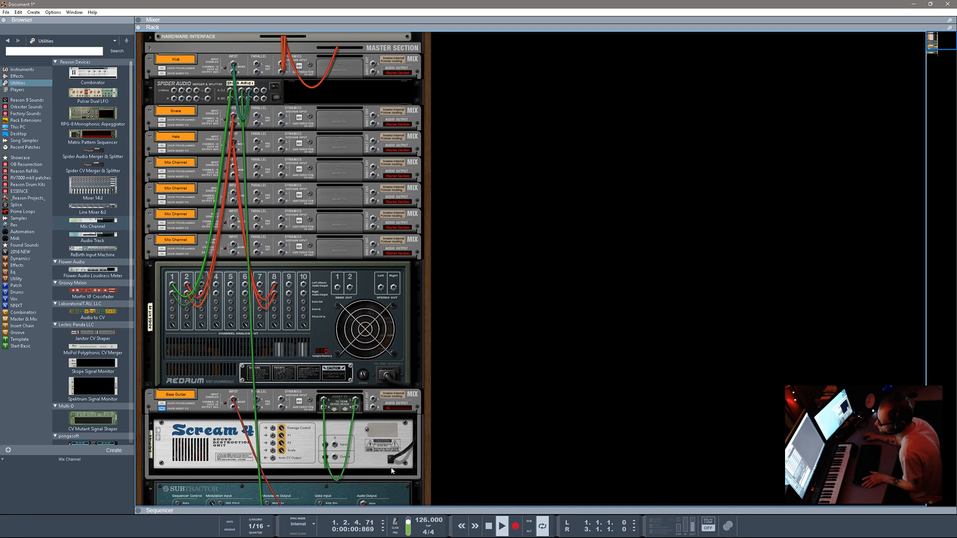
pyautogui.press('Tab')
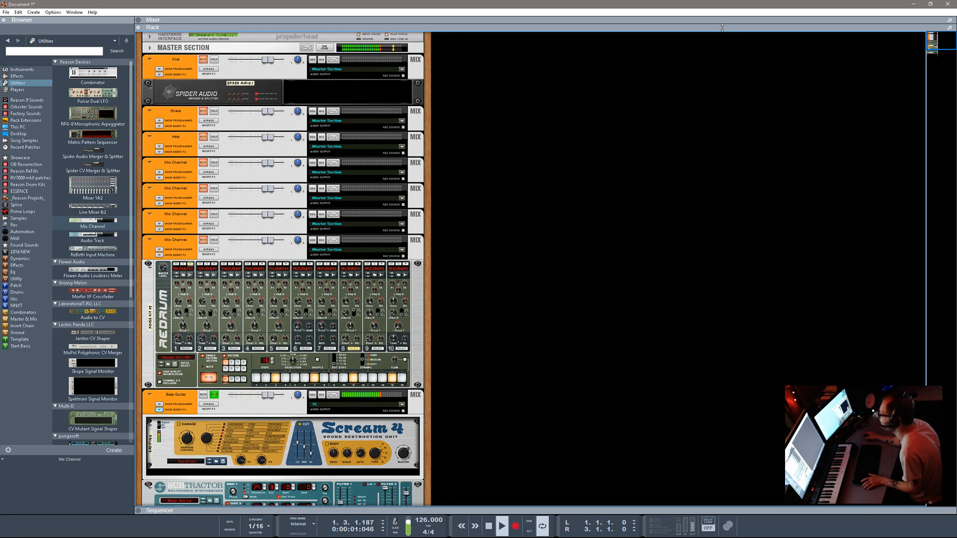
pyautogui.moveTo(722, 28); pyautogui.dragTo(722, 500)
pyautogui.click(890, 402)
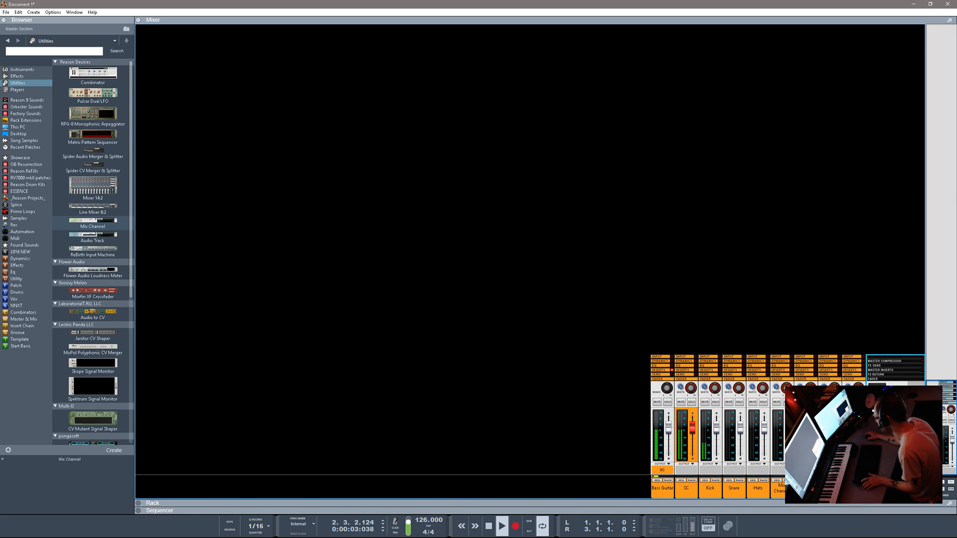
# - Show the mixer's dynamics section, switch on the SC bus compressor and set its ratio to about 19.2:1
pyautogui.click(689, 364)
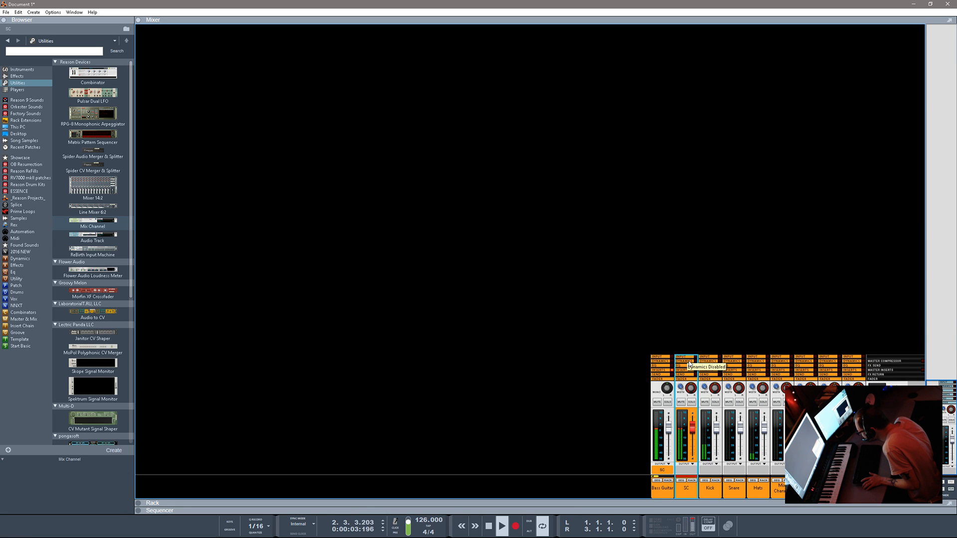
pyautogui.click(690, 363)
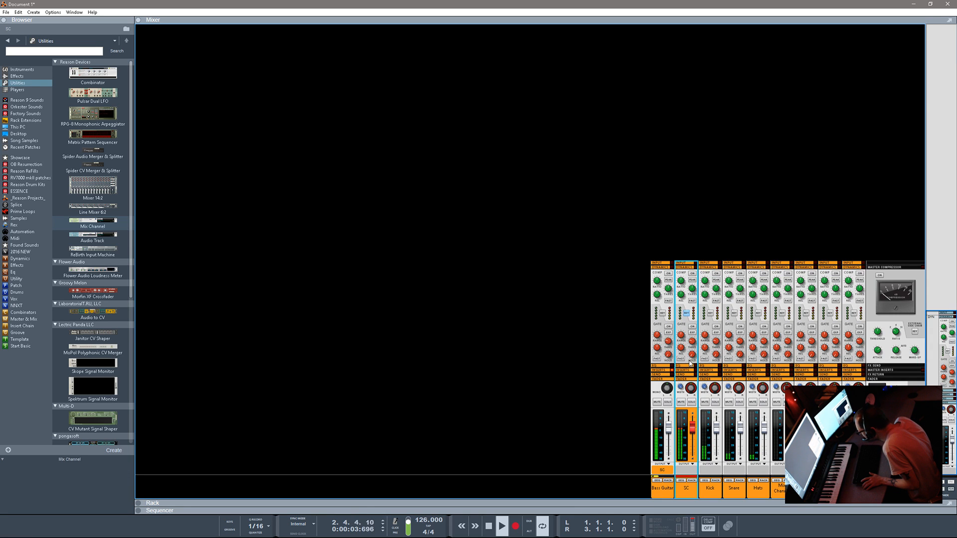
pyautogui.click(693, 274)
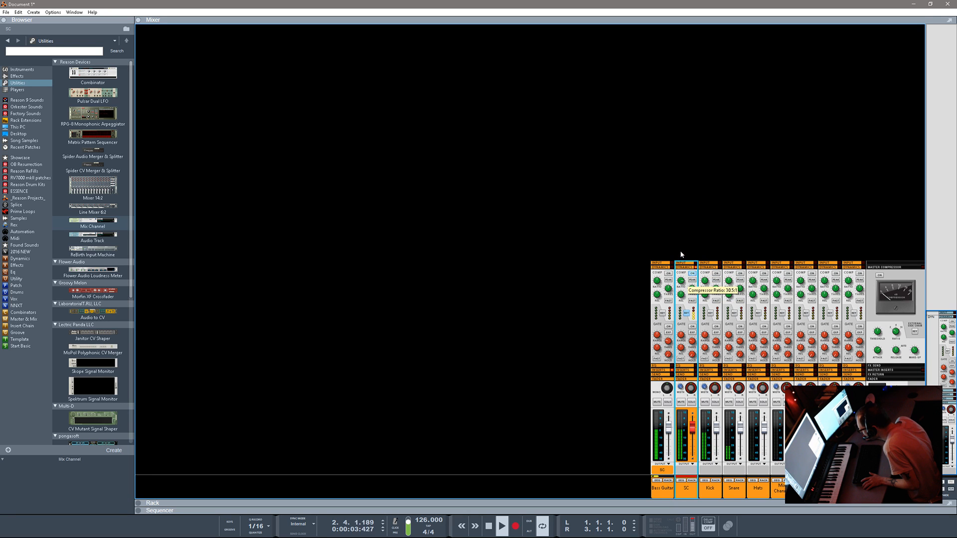
pyautogui.moveTo(693, 277); pyautogui.dragTo(694, 315)
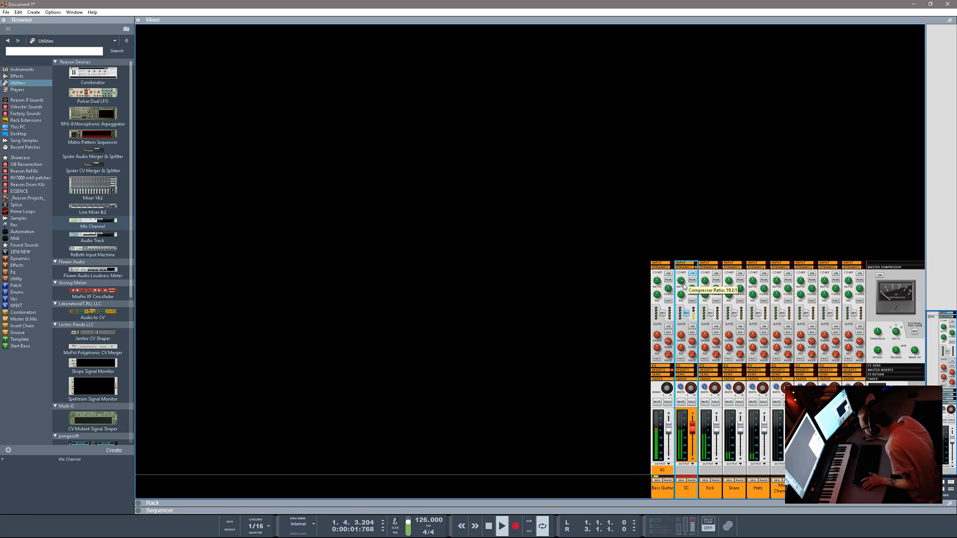
# - Route all the drum mix channels, from Kick down to the last unnamed one, to a new output bus
pyautogui.moveTo(555, 501); pyautogui.dragTo(523, 76)
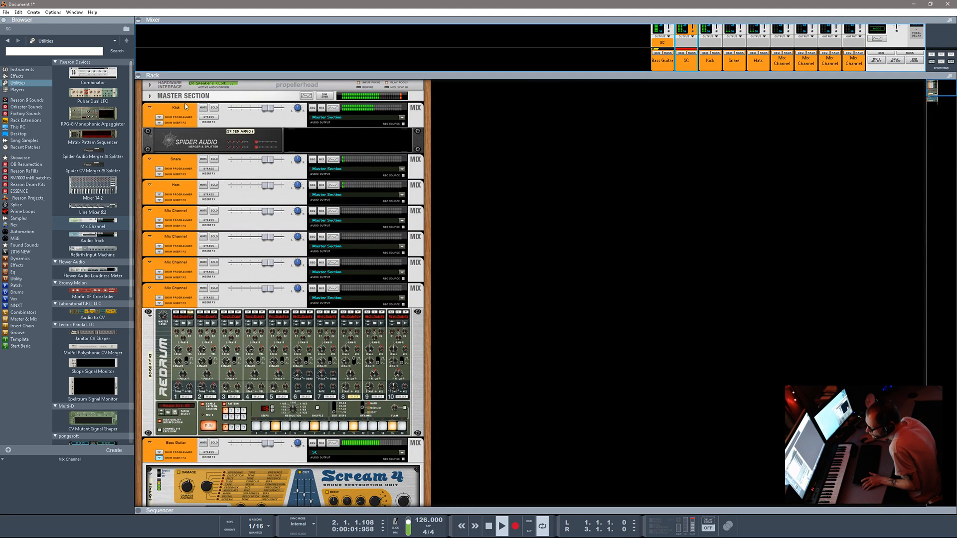
pyautogui.click(185, 106)
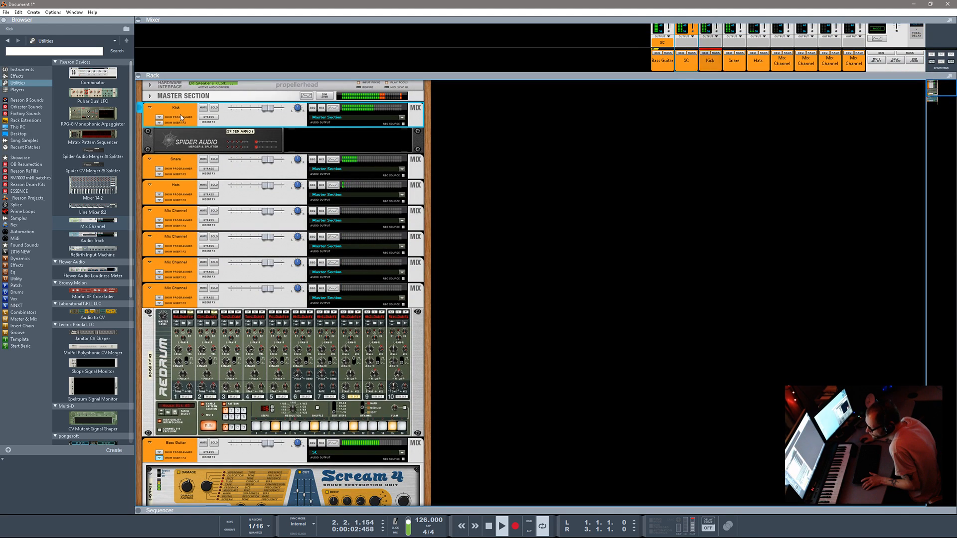
pyautogui.keyDown('shift'); pyautogui.click(173, 293); pyautogui.keyUp('shift')
pyautogui.rightClick(174, 293)
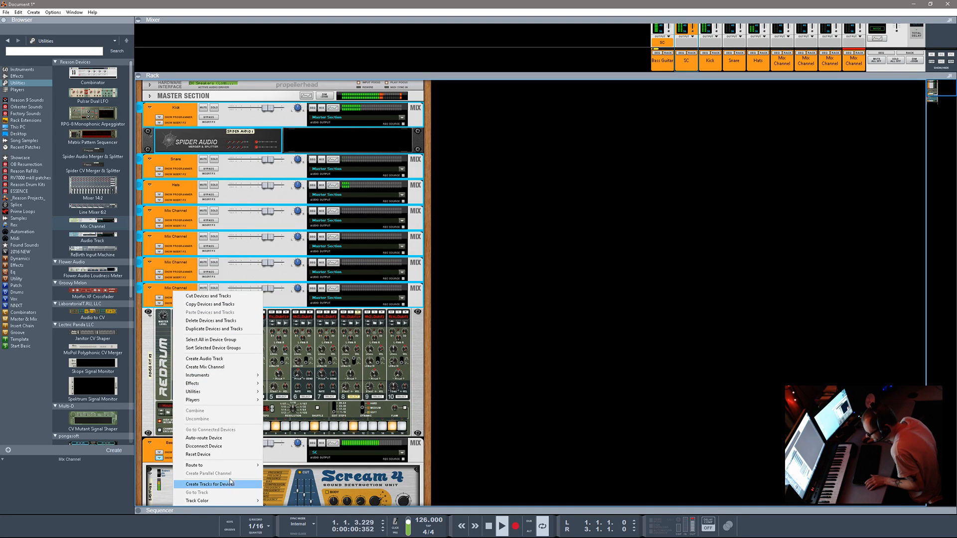
pyautogui.click(290, 465)
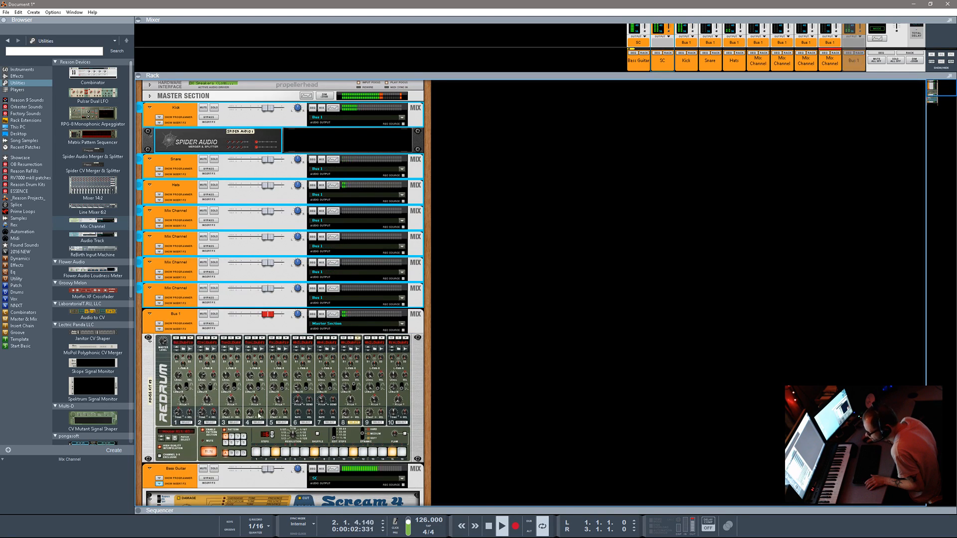
# - Rename the new bus Drum Bus and set its track color to Kelly Green
pyautogui.doubleClick(185, 311)
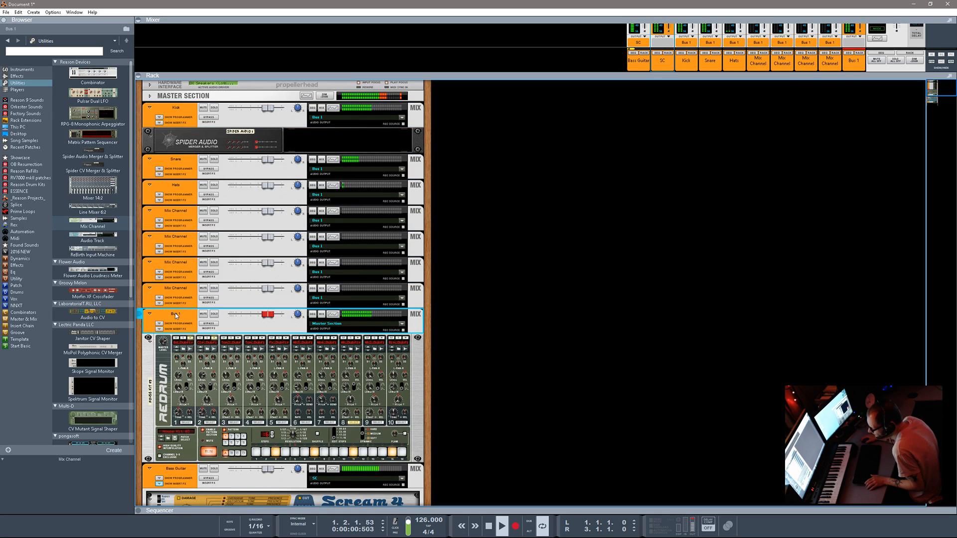
pyautogui.write('D')
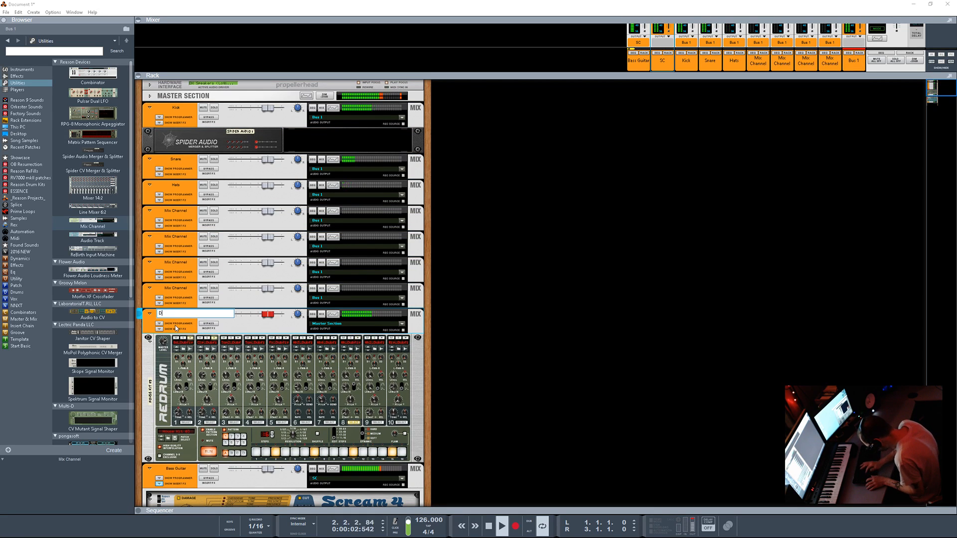
pyautogui.write('r')
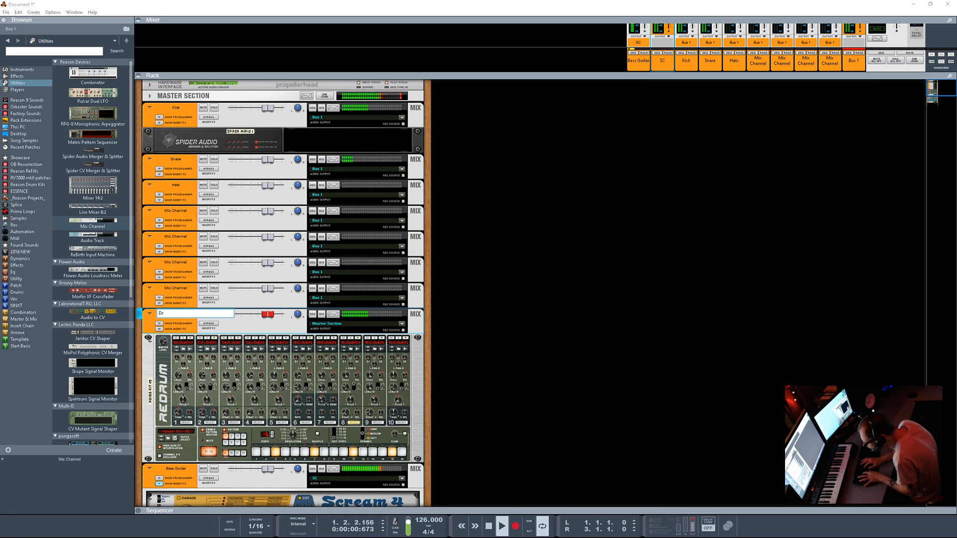
pyautogui.write('um Bus')
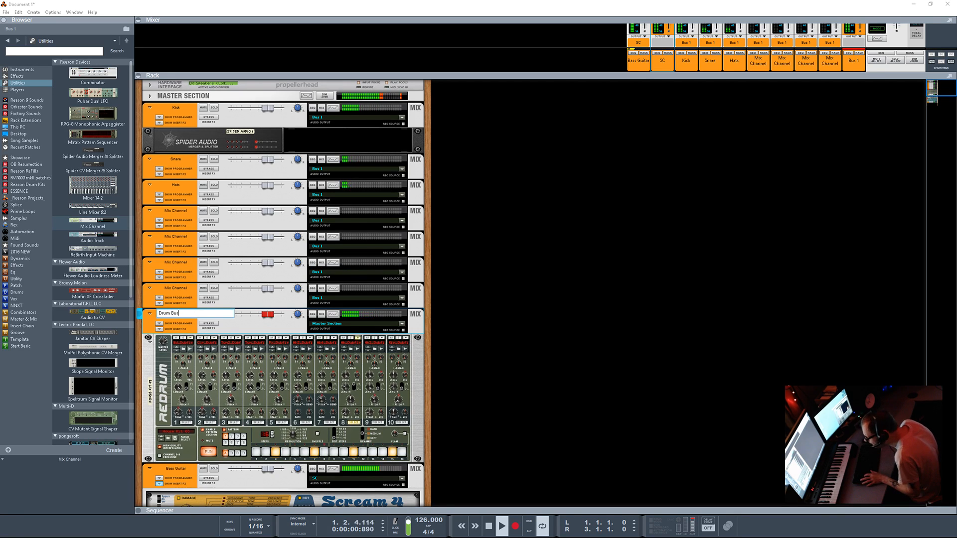
pyautogui.press('Return')
pyautogui.rightClick(179, 324)
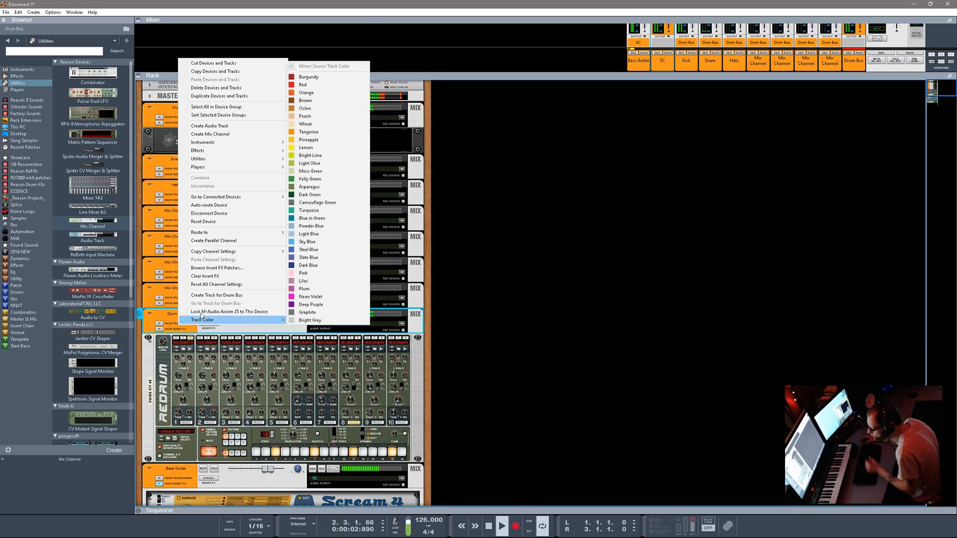
pyautogui.moveTo(261, 321)
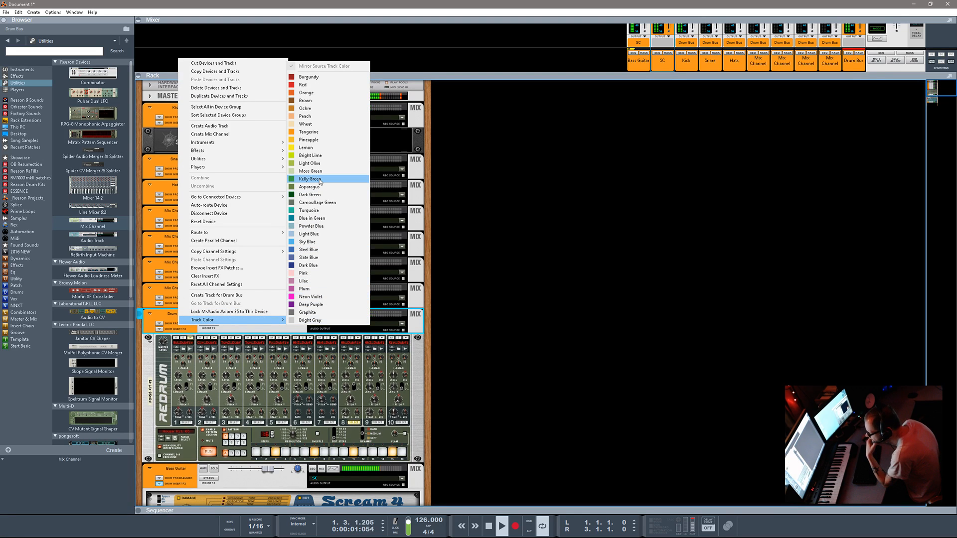
pyautogui.click(319, 181)
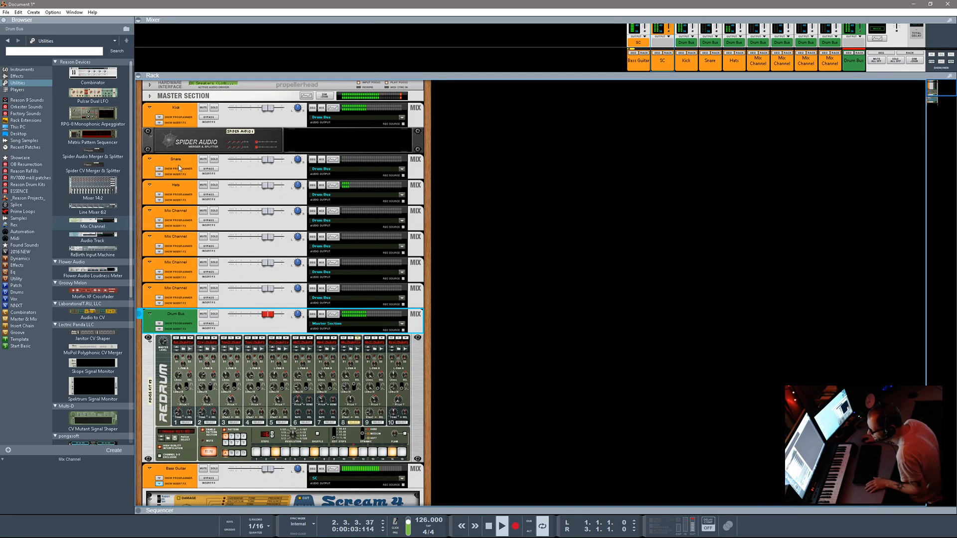
# - Set a muted olive green track color for all the drum mix channels from Kick down to the last unnamed one
pyautogui.click(187, 121)
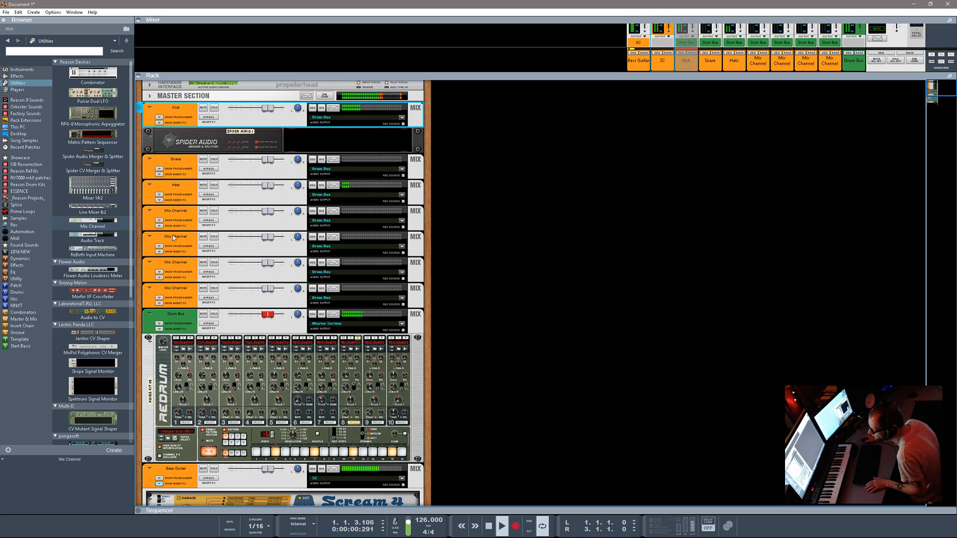
pyautogui.keyDown('shift'); pyautogui.click(174, 295); pyautogui.keyUp('shift')
pyautogui.rightClick(173, 294)
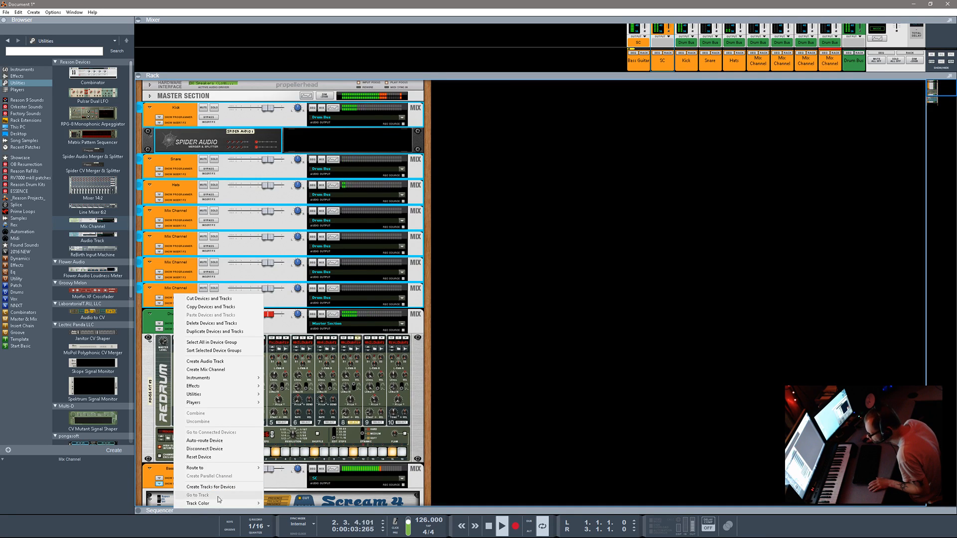
pyautogui.moveTo(219, 504)
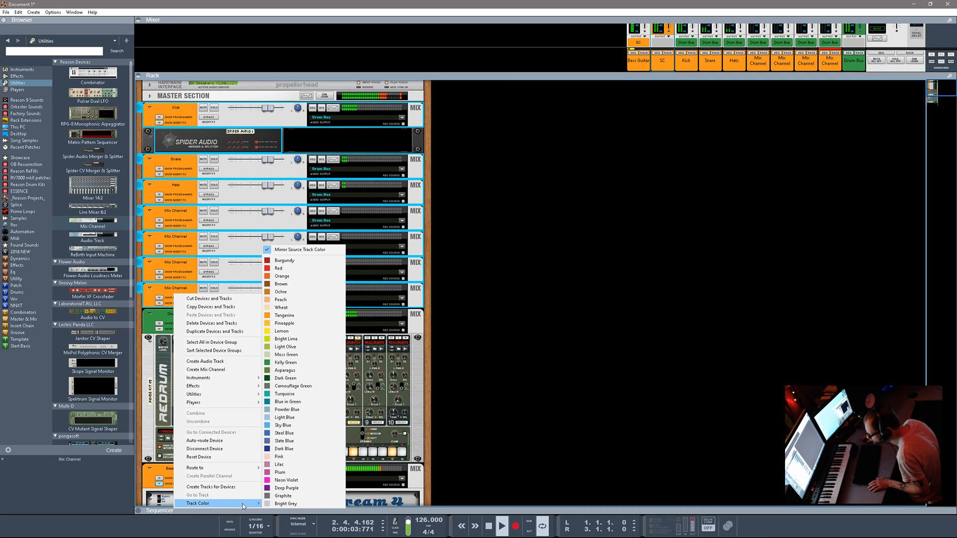
pyautogui.click(289, 348)
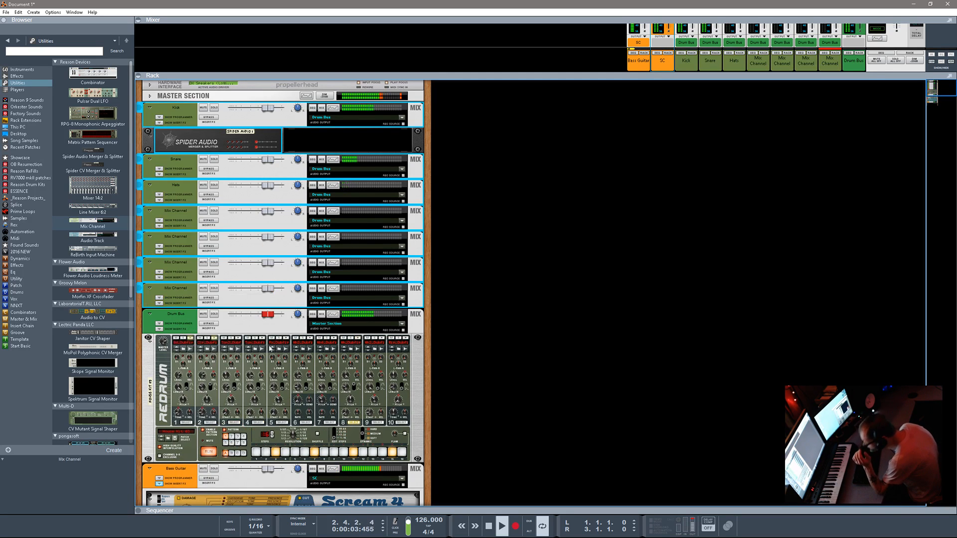
# - Move the Drum Bus above the Kick mix channel and show its insert effects area, with the Effects devices listed for browsing
pyautogui.moveTo(178, 320); pyautogui.dragTo(170, 105)
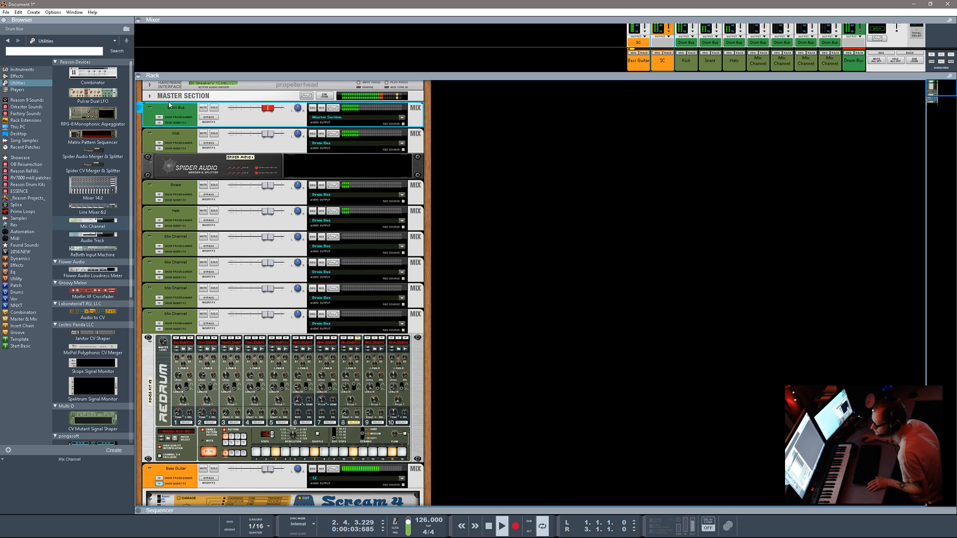
pyautogui.click(170, 122)
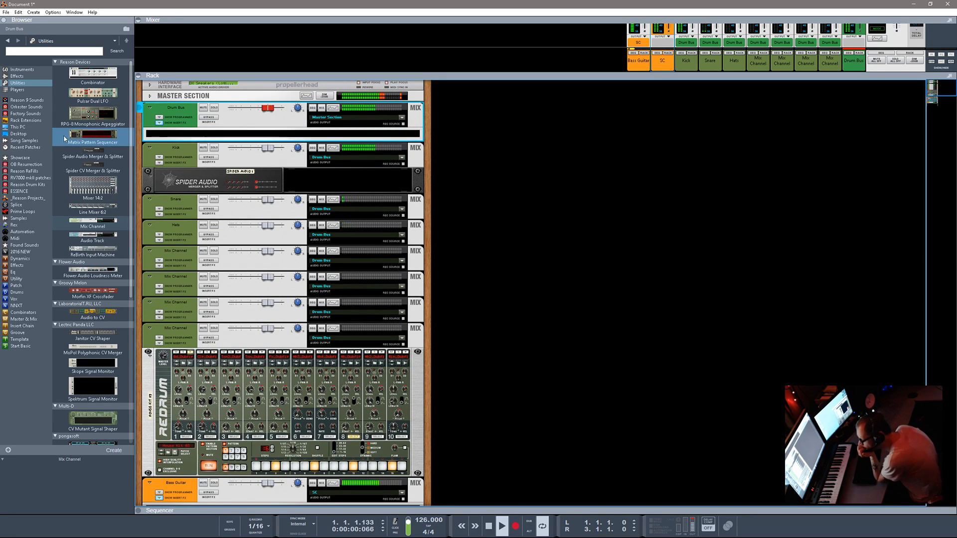
pyautogui.click(17, 76)
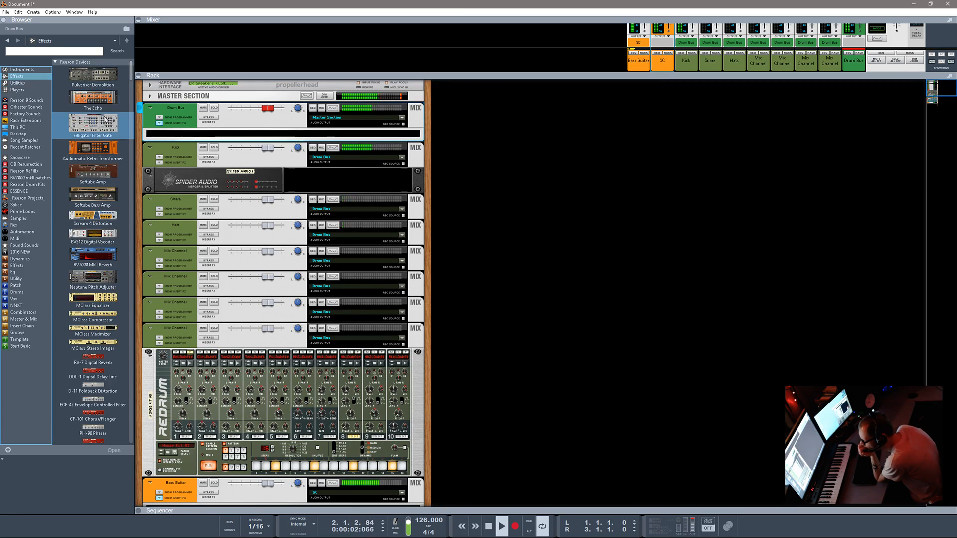
# - Try adding a Neptune Pitch Adjuster to the Drum Bus's insert effects and undo the addition
pyautogui.scroll(-5, 90, 299)
pyautogui.scroll(5, 90, 307)
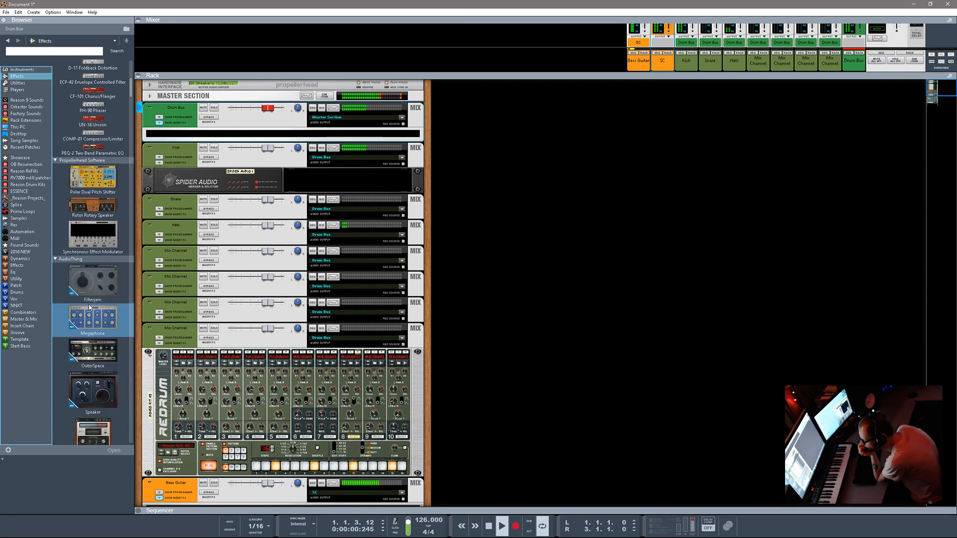
pyautogui.moveTo(92, 277); pyautogui.dragTo(293, 134)
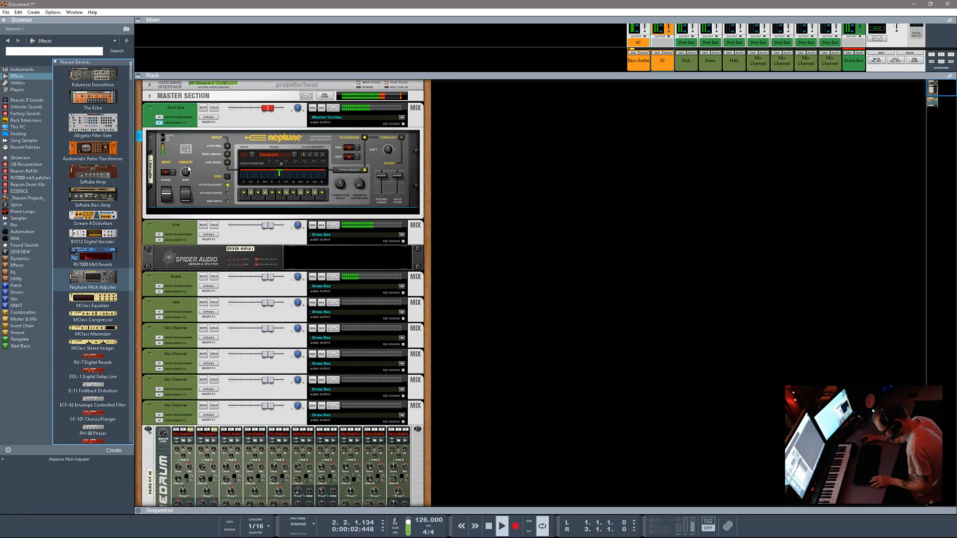
pyautogui.hotkey('ctrl', 'z')
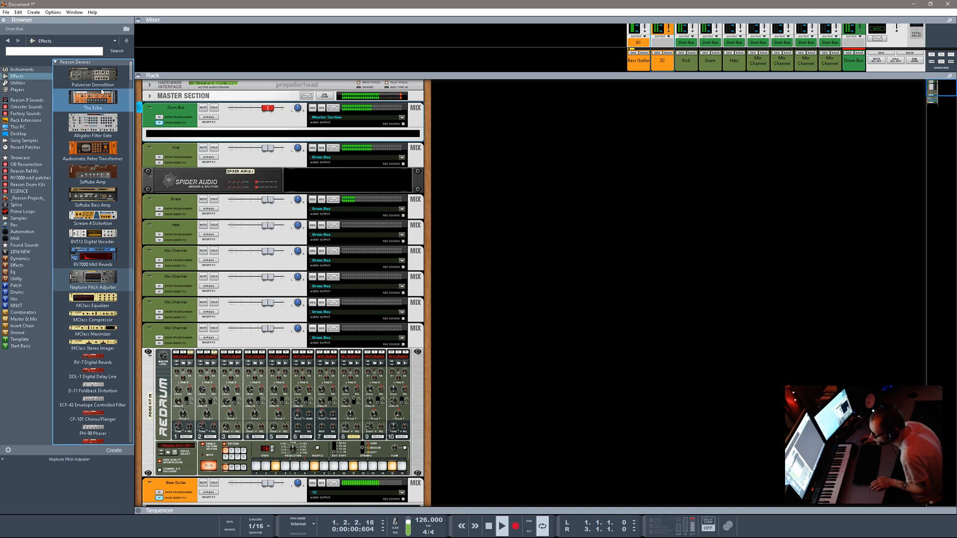
# - Add a Pulveriser to the Drum Bus's insert effects with Dirt at about 73% and its output volume lowered, and solo the bus
pyautogui.moveTo(94, 75); pyautogui.dragTo(171, 133)
pyautogui.moveTo(198, 163); pyautogui.dragTo(199, 148)
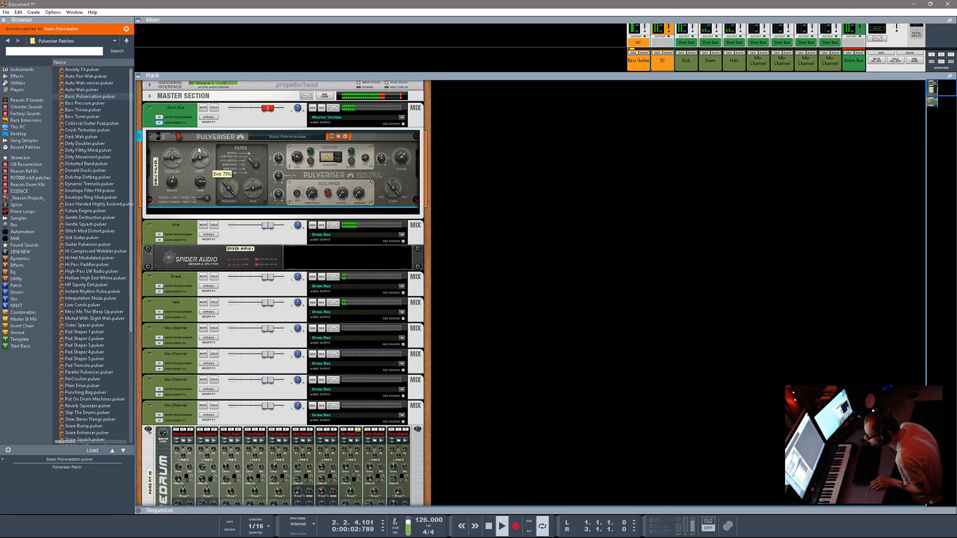
pyautogui.moveTo(391, 185); pyautogui.dragTo(391, 245)
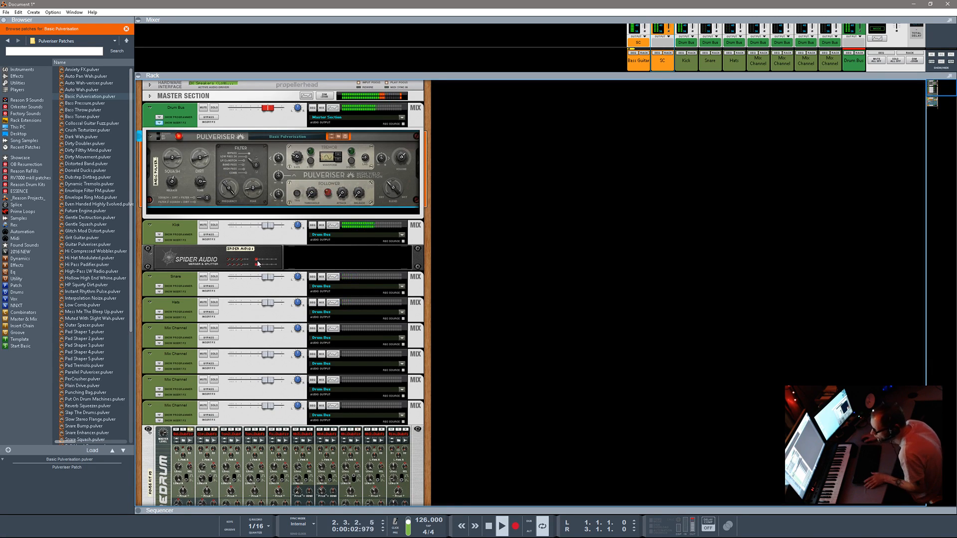
pyautogui.click(215, 107)
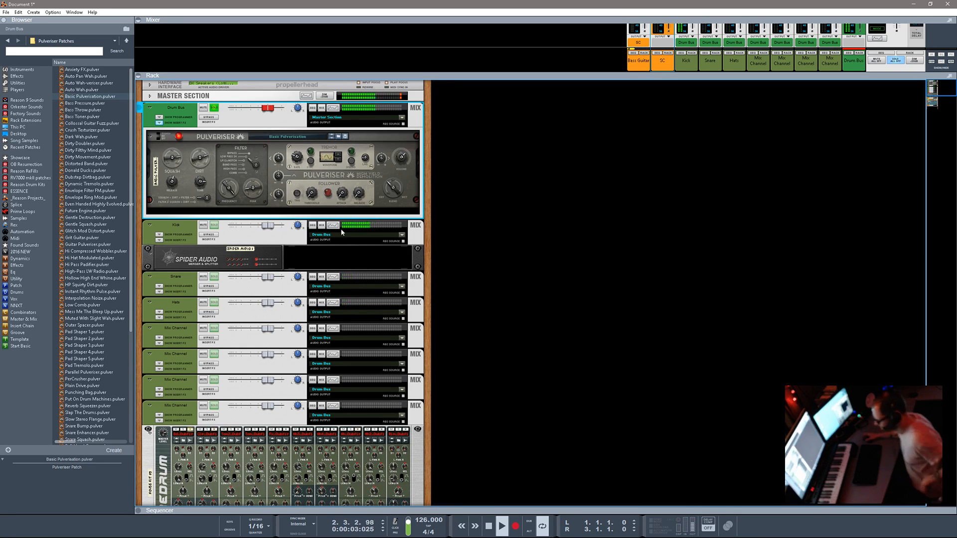
# - Open House Kit 03's first drum clip in the sequencer and add 1/8 notes on lane A1 at 1.1.3, 1.2.3, 1.3.3 and 1.4.3
pyautogui.moveTo(412, 511); pyautogui.dragTo(430, 51)
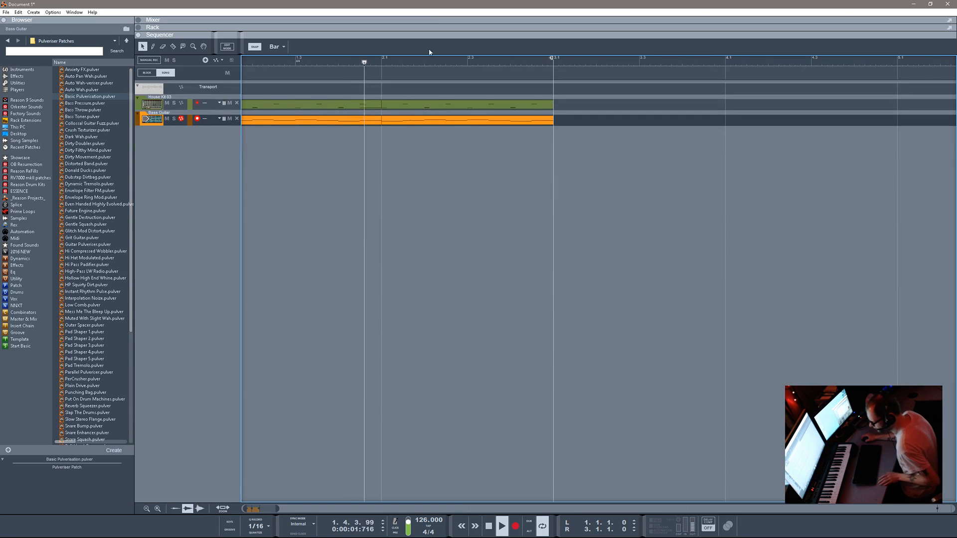
pyautogui.doubleClick(323, 106)
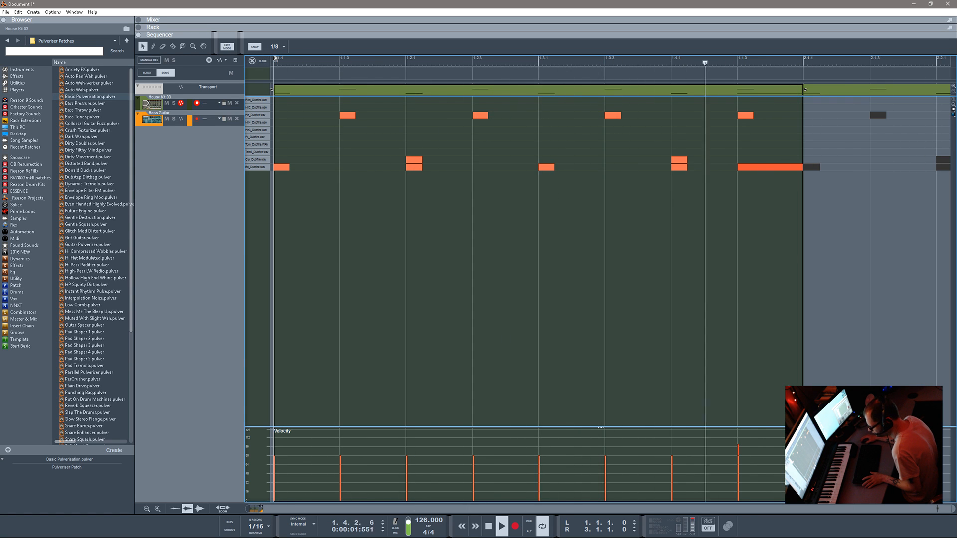
pyautogui.moveTo(261, 508)
pyautogui.mouseDown()
pyautogui.moveTo(406, 509)
pyautogui.moveTo(265, 509)
pyautogui.mouseUp()
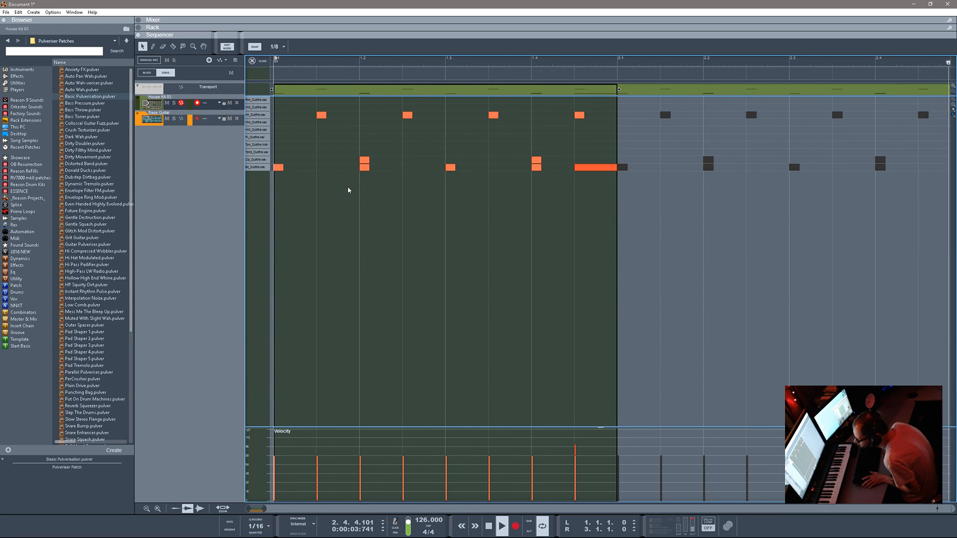
pyautogui.click(322, 101)
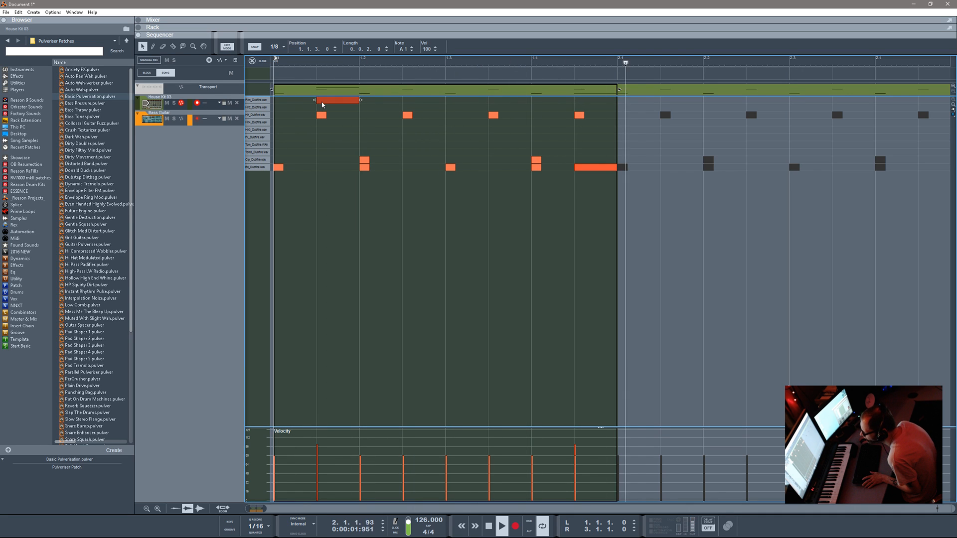
pyautogui.click(405, 100)
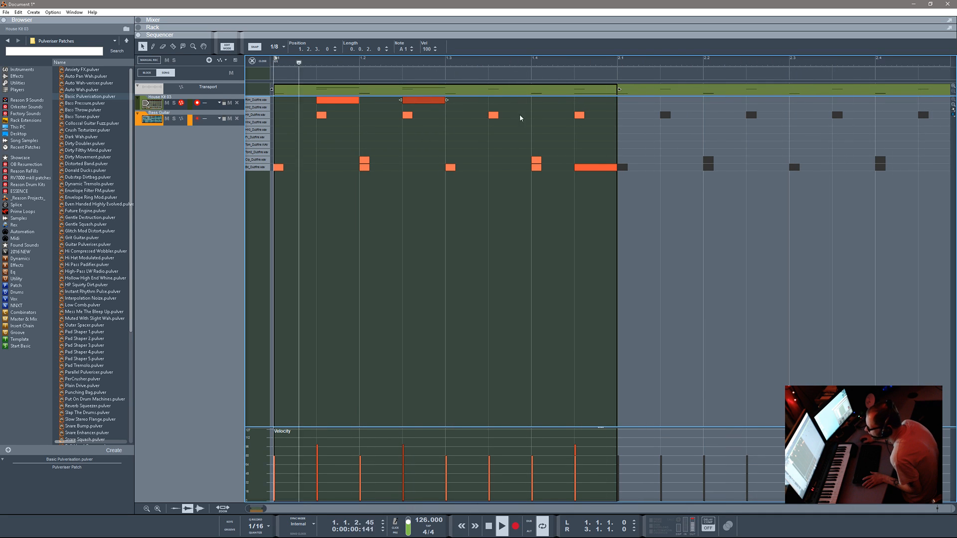
pyautogui.click(493, 100)
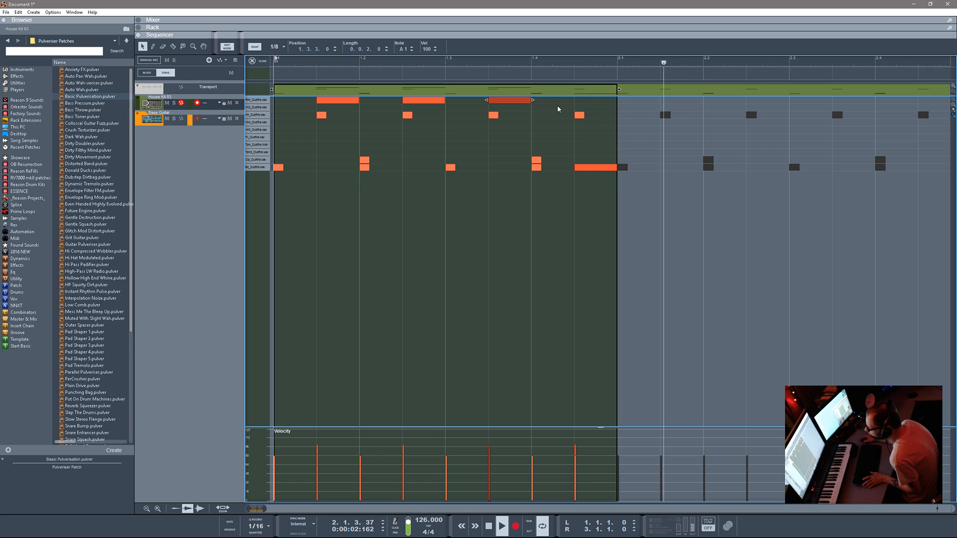
pyautogui.click(582, 101)
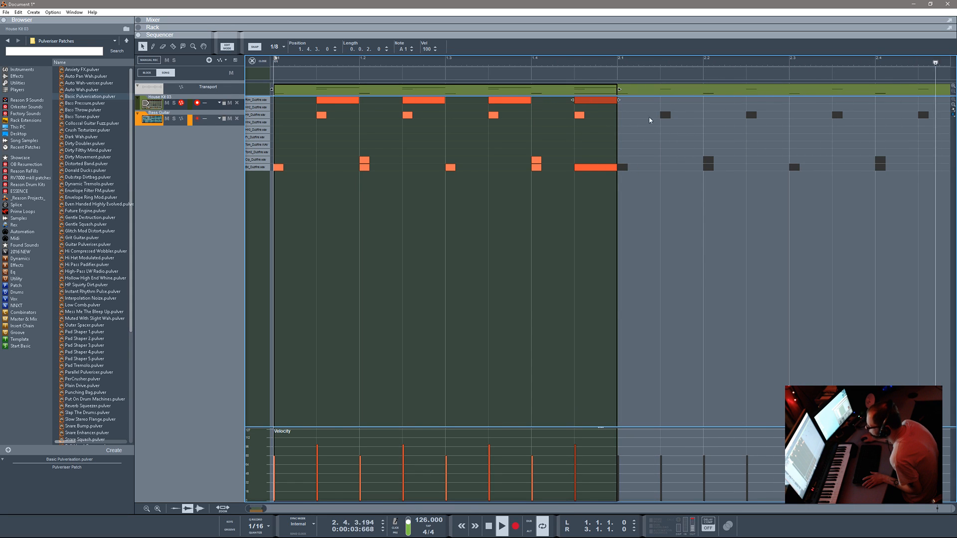
# - Open the second drum clip and add 1/8 notes on lane A1 at 2.1.3, 2.2.3, 2.3.3 and 2.4.3
pyautogui.doubleClick(675, 102)
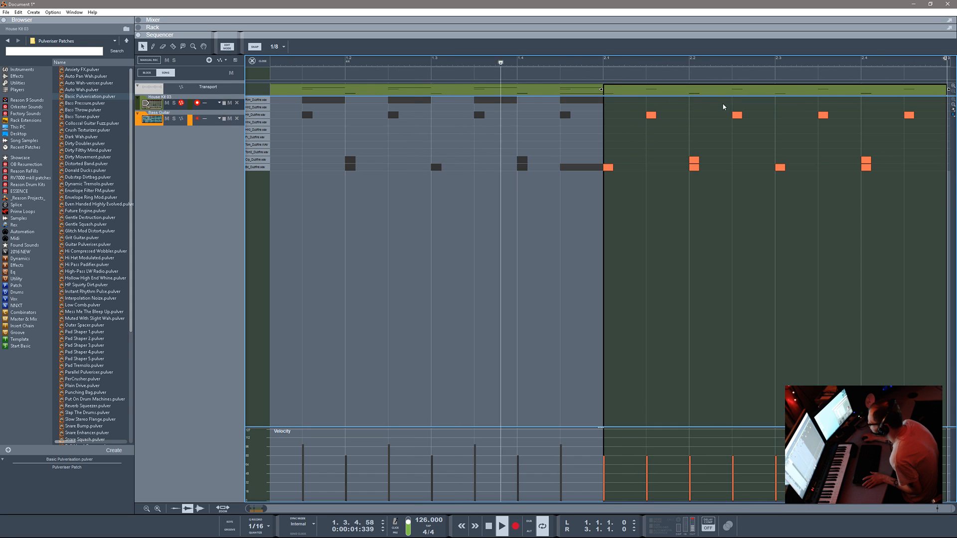
pyautogui.click(651, 100)
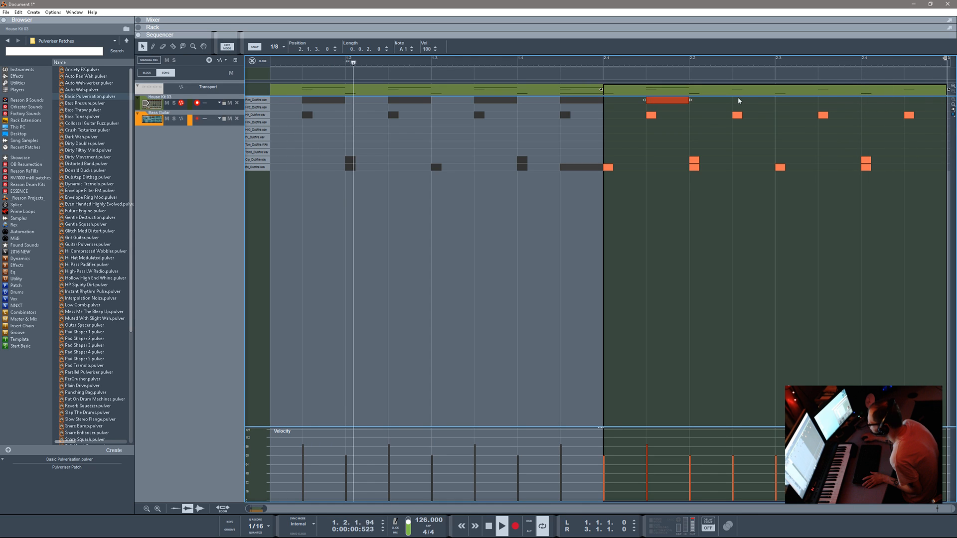
pyautogui.click(739, 100)
pyautogui.click(825, 101)
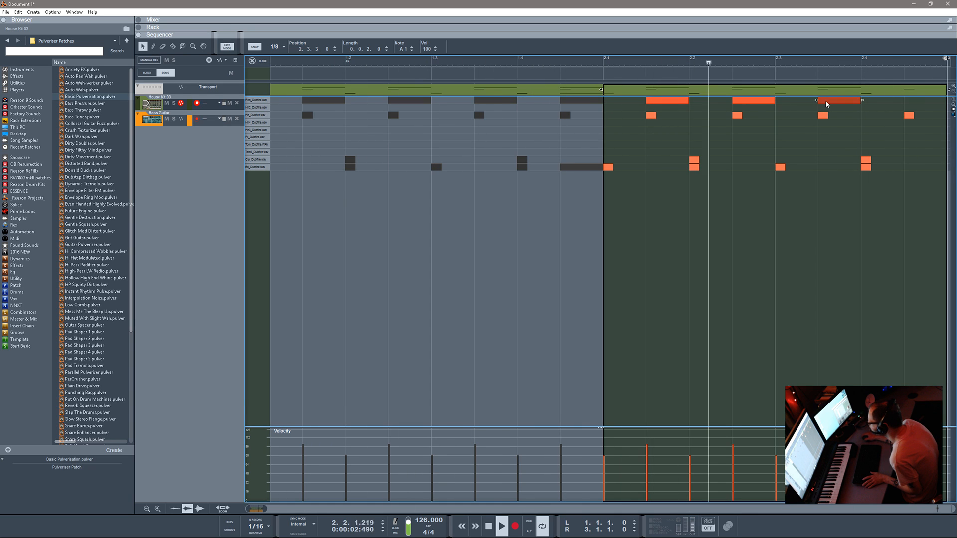
pyautogui.click(909, 100)
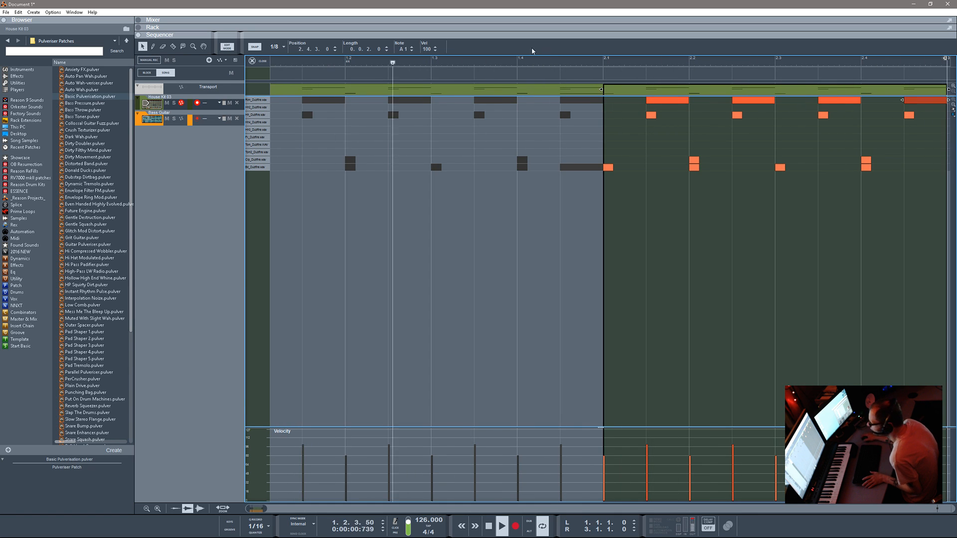
# - Show the rack and audition the extended drum pattern to check which Redrum channel the added notes trigger
pyautogui.press('F6')
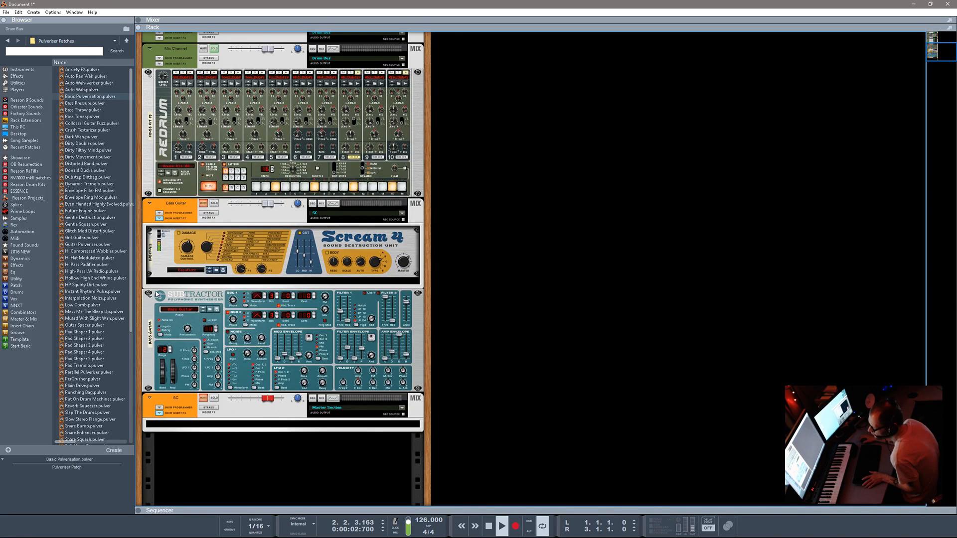
pyautogui.press('space')
pyautogui.press('space')
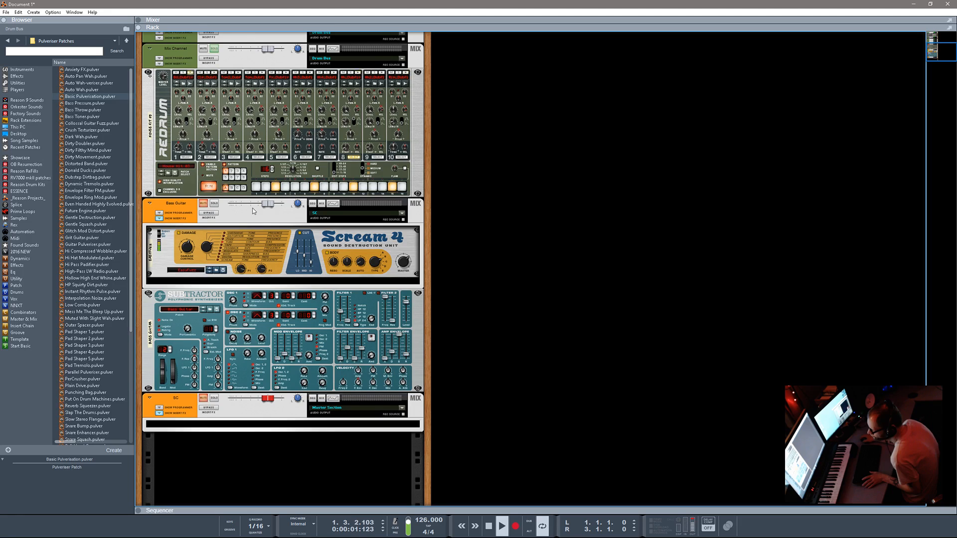
pyautogui.press('space')
pyautogui.press('space')
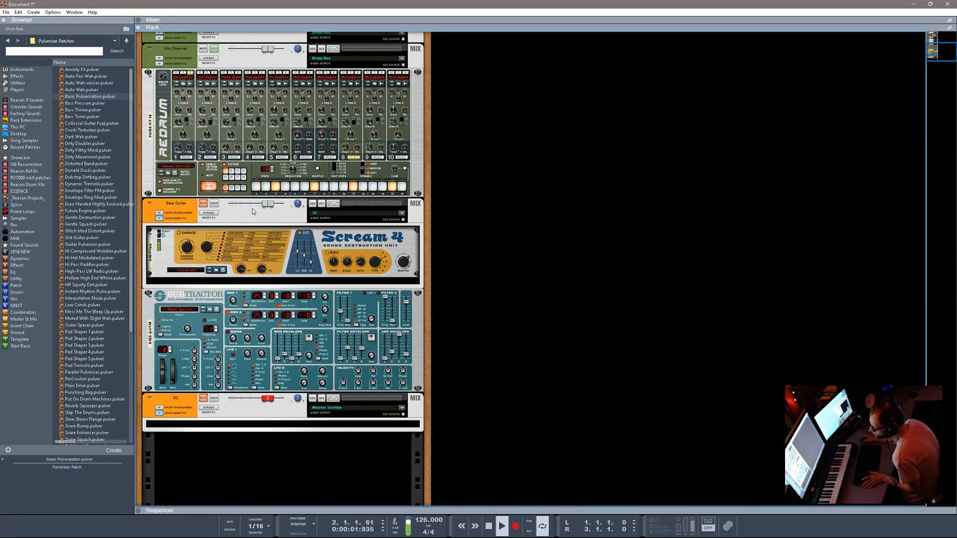
pyautogui.press('space')
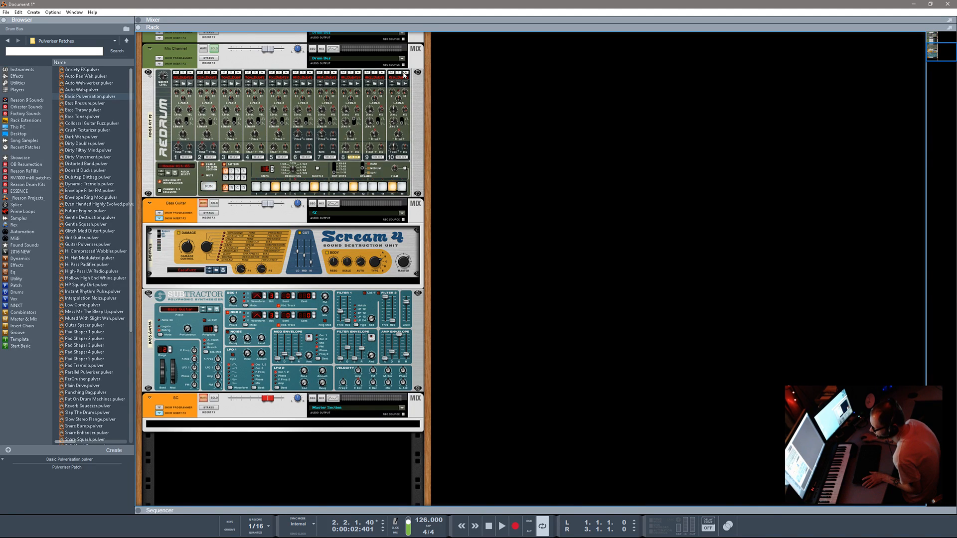
# - Cable Redrum channel 10's audio output on the rear of the rack to the first unnamed mix channel, and start playback
pyautogui.click(404, 75)
pyautogui.press('Tab')
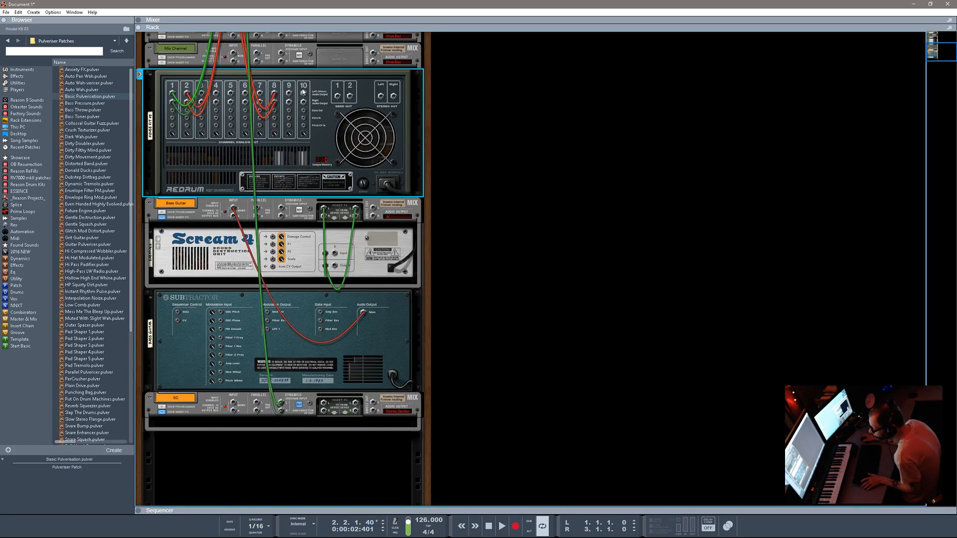
pyautogui.moveTo(304, 93); pyautogui.dragTo(233, 58)
pyautogui.press('space')
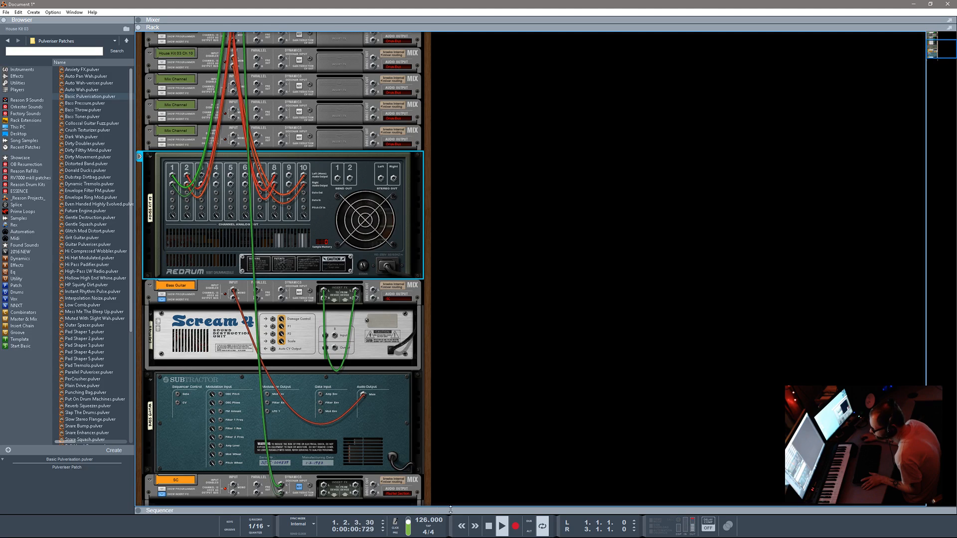
# - Show the sequencer beneath the rack with playback stopped, reopen the bar 1 drum clip and set the snap value to 1/16
pyautogui.moveTo(452, 529); pyautogui.dragTo(436, 181)
pyautogui.press('space')
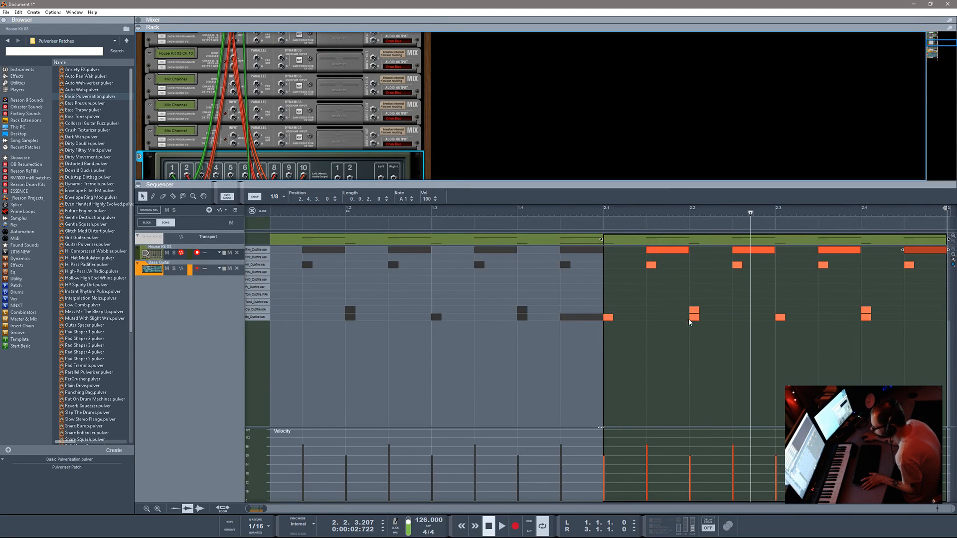
pyautogui.click(339, 240)
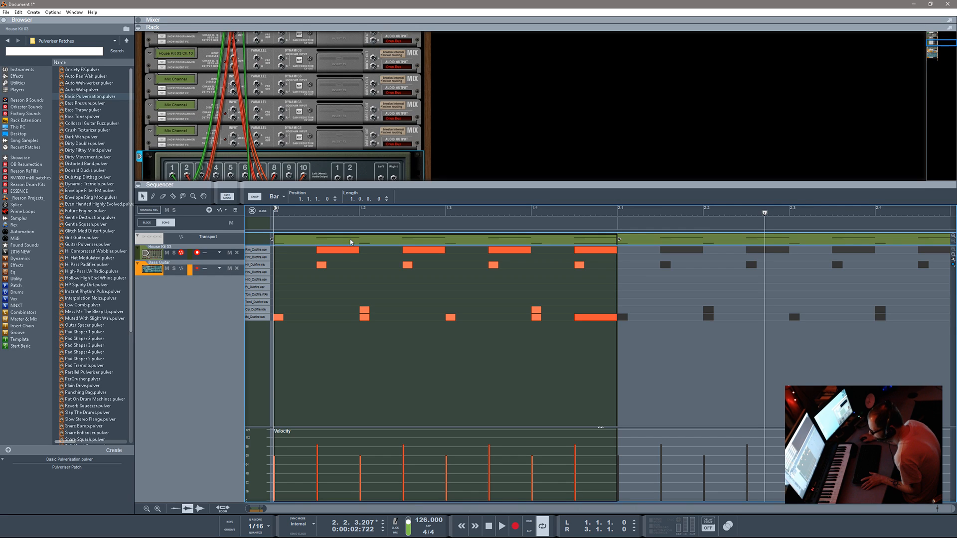
pyautogui.doubleClick(302, 251)
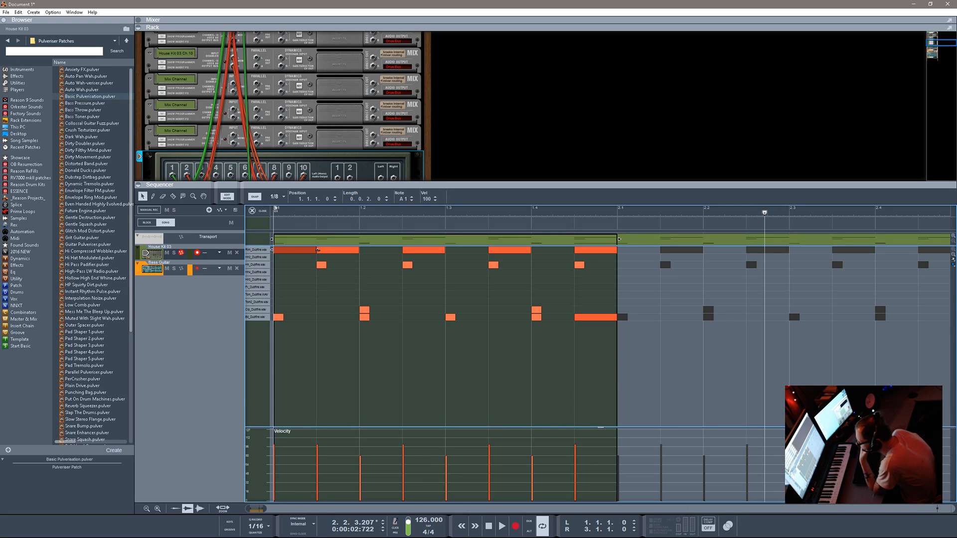
pyautogui.click(286, 197)
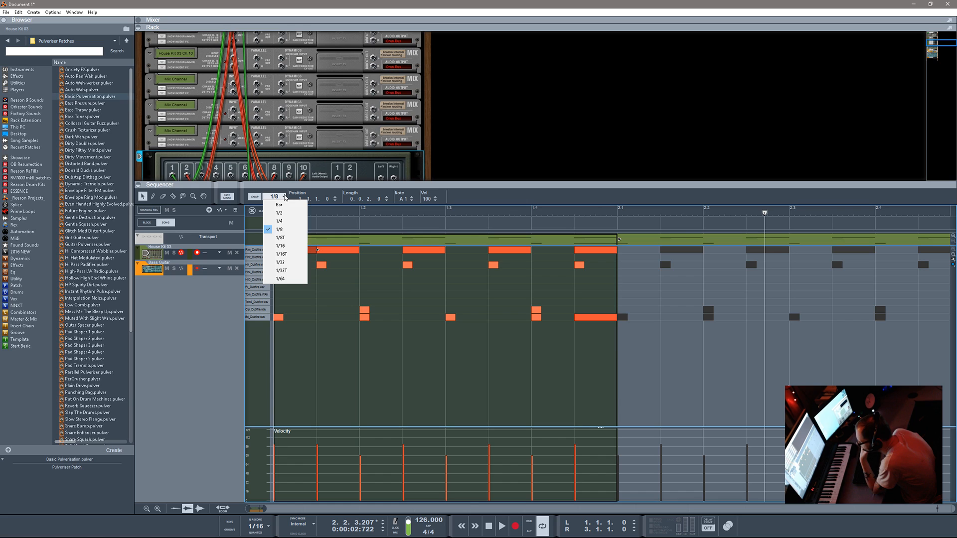
pyautogui.click(291, 247)
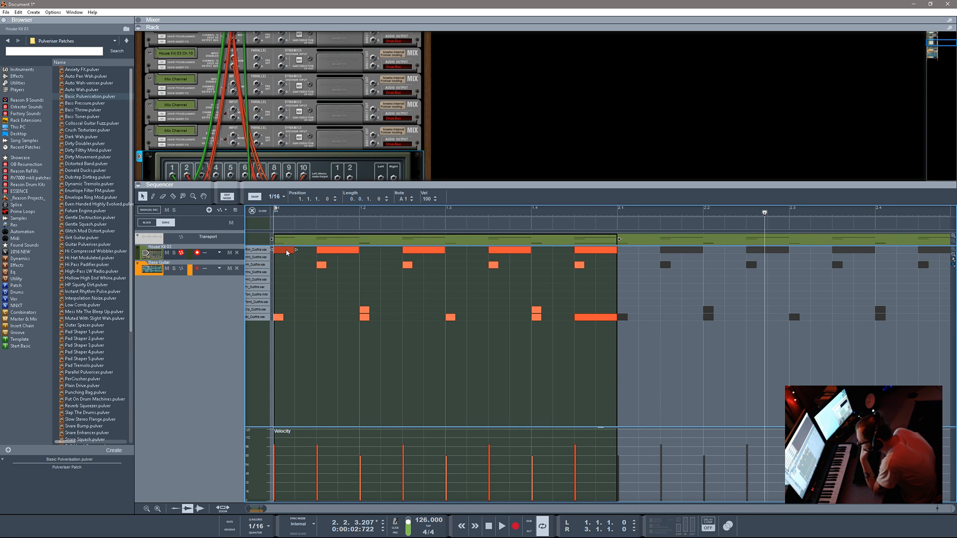
# - Try a 1/16 note at 1.1.4 on lane A1, and delete the 1/8 note at 1.1.3
pyautogui.moveTo(289, 252); pyautogui.dragTo(352, 253)
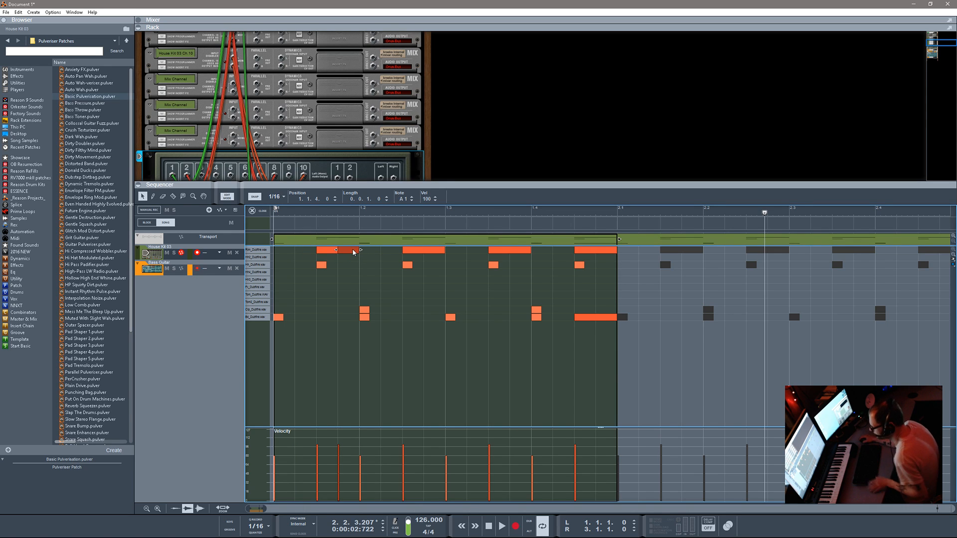
pyautogui.click(415, 260)
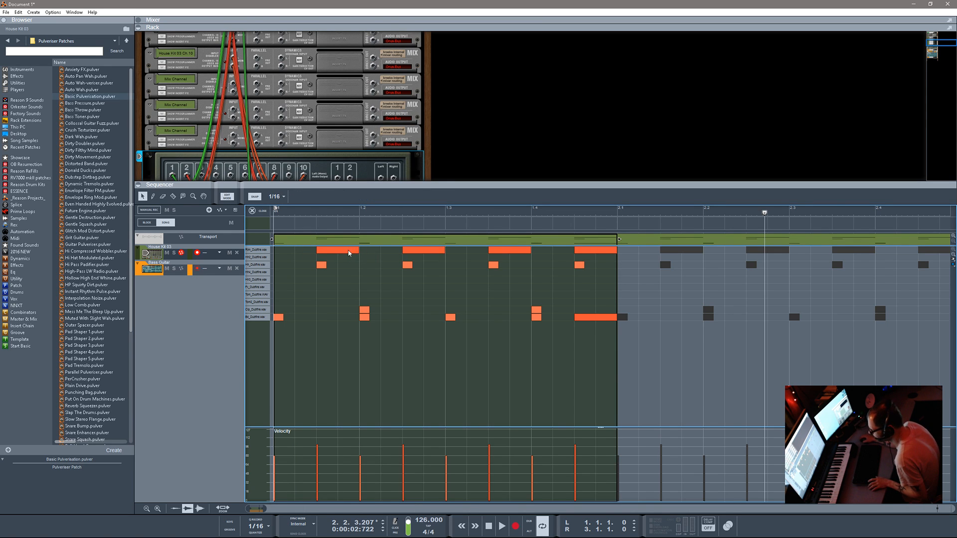
pyautogui.click(349, 253)
pyautogui.press('Delete')
# - Add 1/16 notes on lane A1 at 1.1.3 and 1.1.4, and copy the second one to 1.2.4, 1.3.4 and 1.4.4
pyautogui.doubleClick(326, 251)
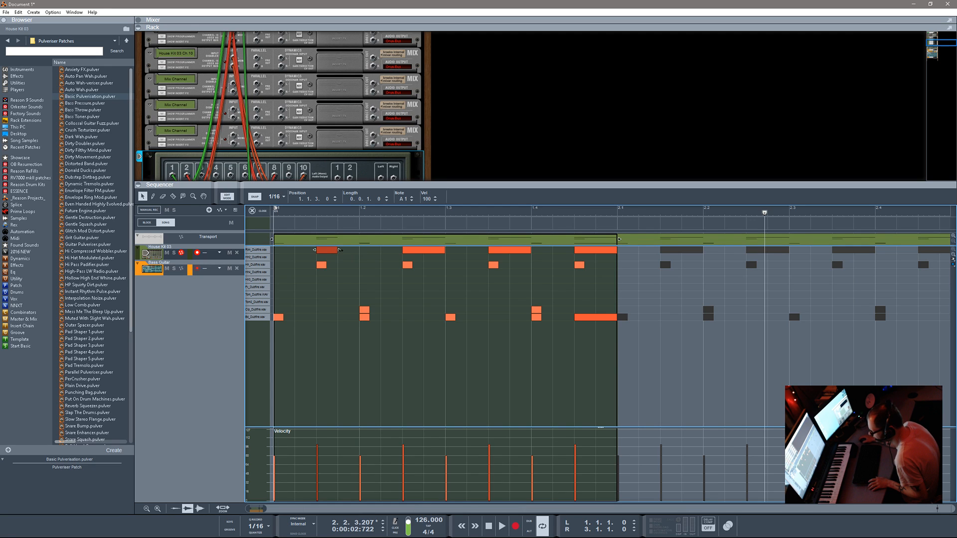
pyautogui.doubleClick(348, 251)
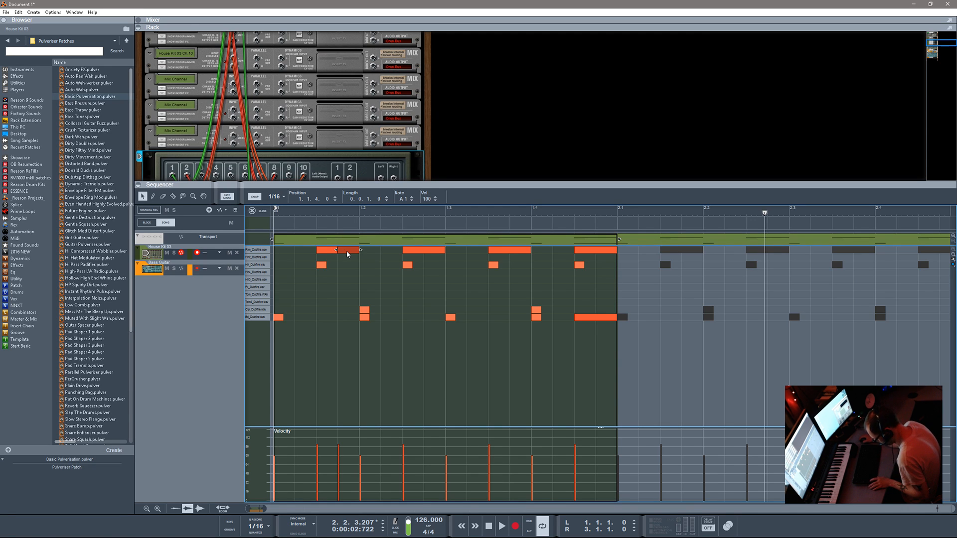
pyautogui.press('alt')
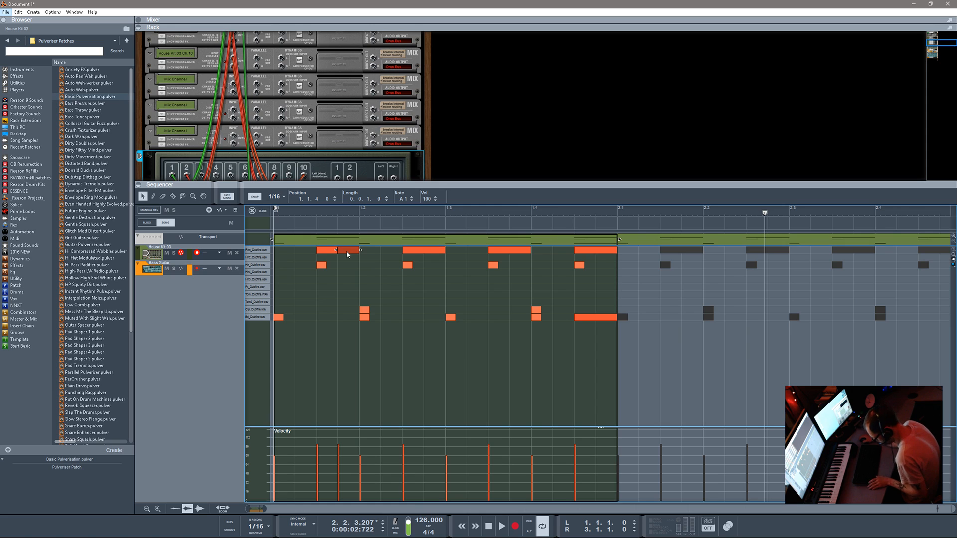
pyautogui.moveTo(348, 254); pyautogui.dragTo(603, 264)
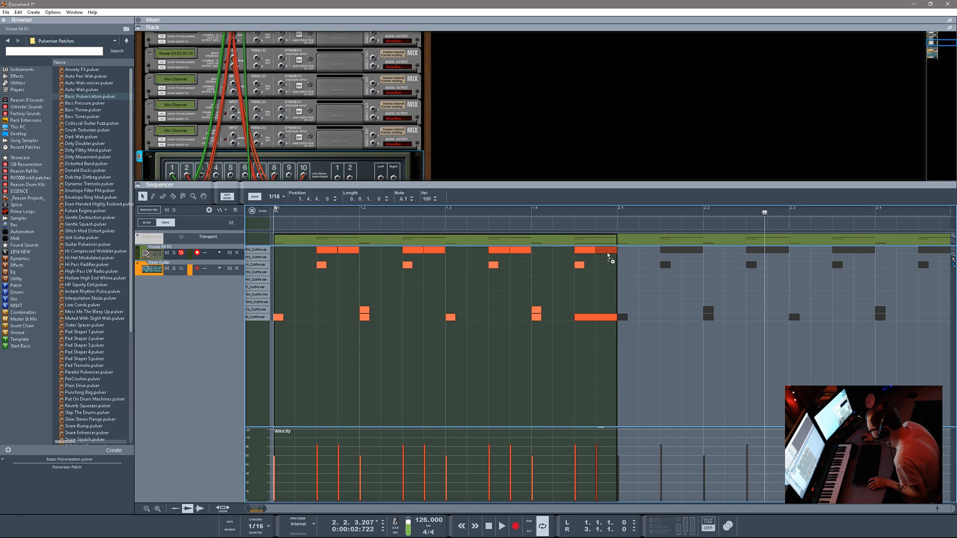
# - Set the loop locators around the bar 1 drum clip and play the loop
pyautogui.moveTo(766, 212)
pyautogui.mouseDown()
pyautogui.moveTo(444, 268)
pyautogui.moveTo(403, 264)
pyautogui.mouseUp()
pyautogui.click(482, 243)
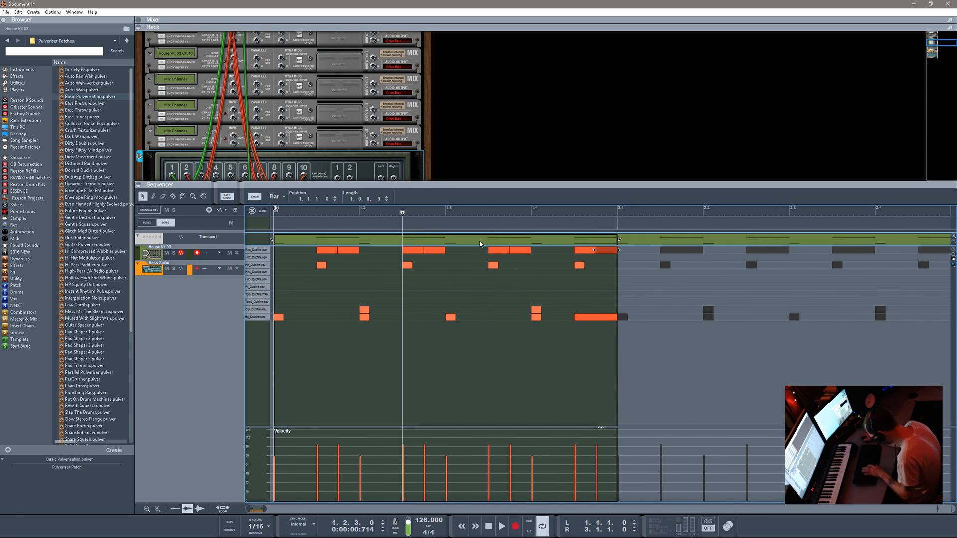
pyautogui.press('p')
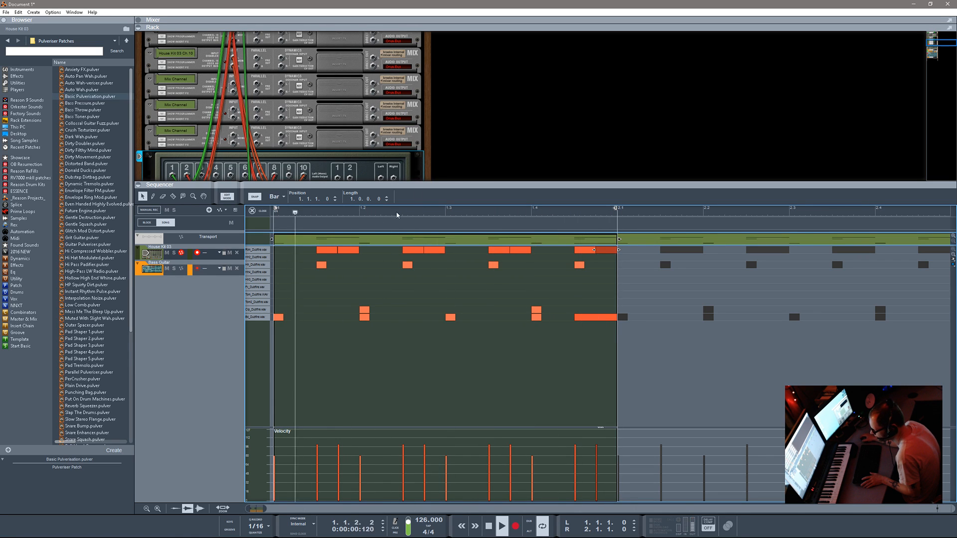
# - Add a 1/16 note on lane E1 at 1.1.2 in the bar 1 drum clip
pyautogui.click(298, 289)
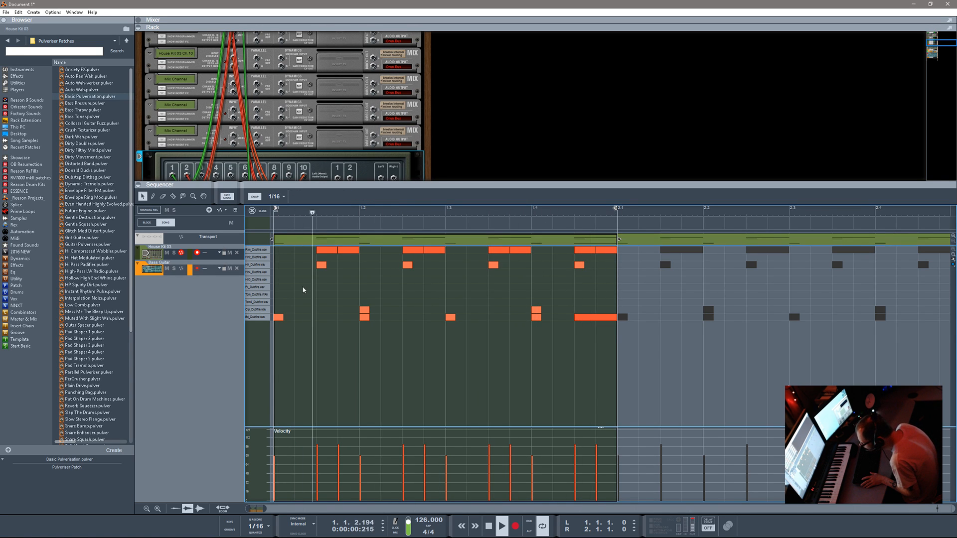
pyautogui.click(302, 287)
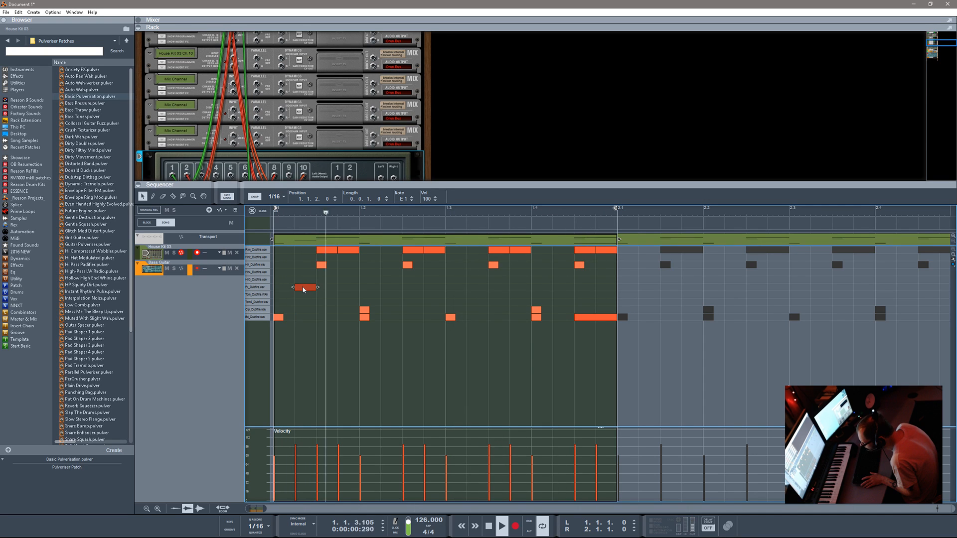
# - Move the E1 note at 1.1.2 down to lane C#1, enlarge the sequencer and leave clip editing
pyautogui.moveTo(304, 290); pyautogui.dragTo(304, 312)
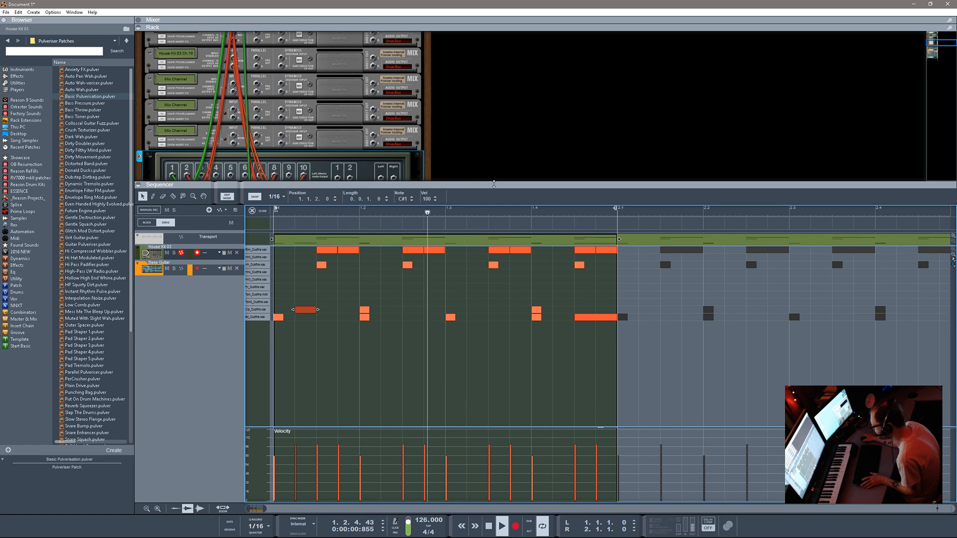
pyautogui.moveTo(496, 187); pyautogui.dragTo(488, 144)
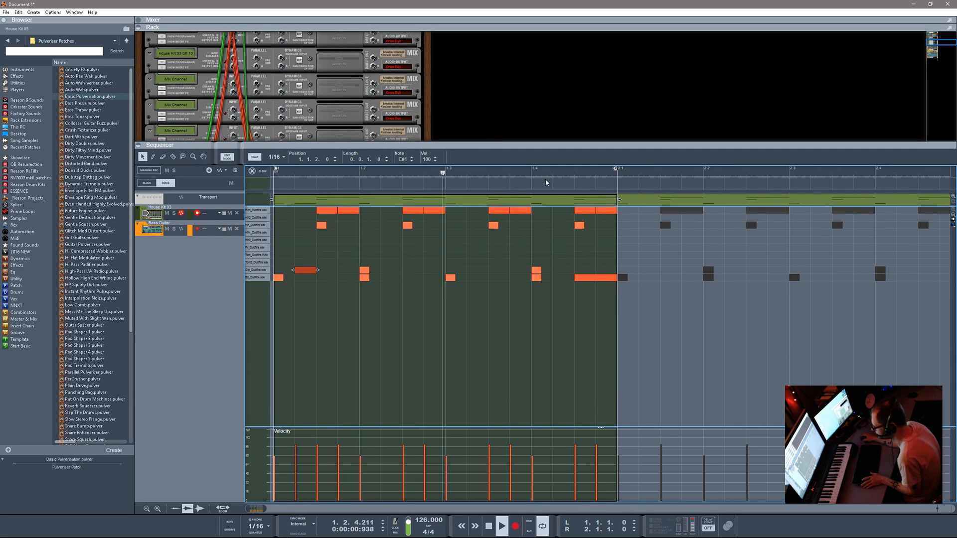
pyautogui.click(268, 172)
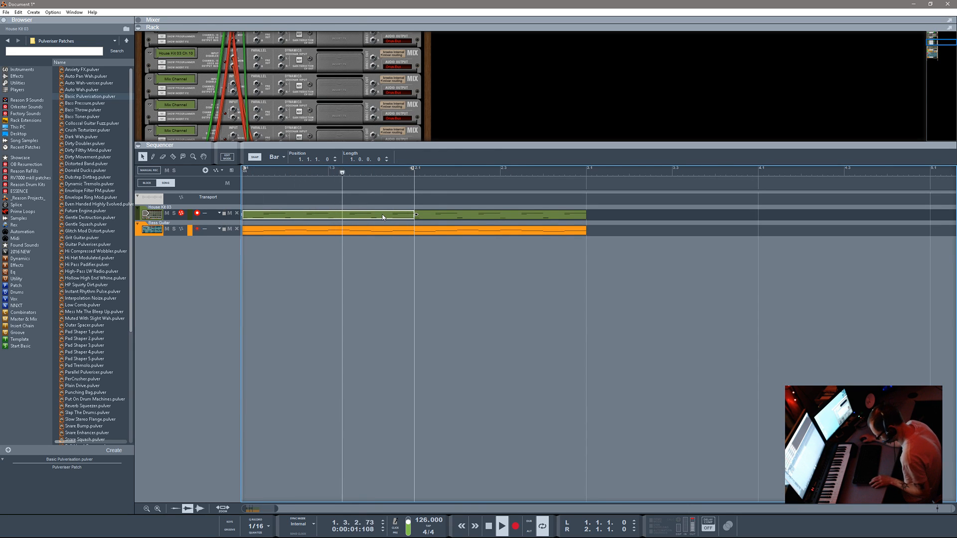
# - Switch the sequencer to Blocks view, return the playhead to the start and look over the list of available blocks
pyautogui.click(147, 183)
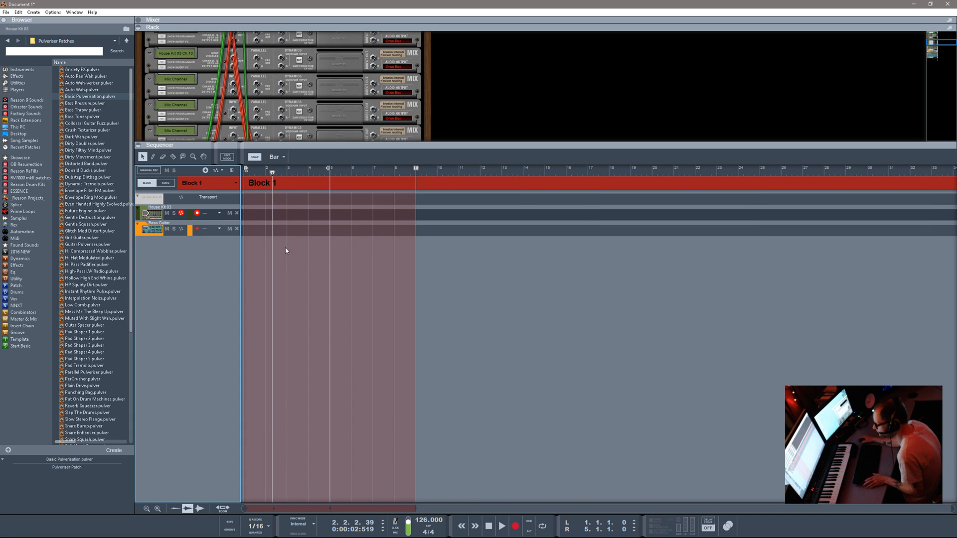
pyautogui.moveTo(273, 173); pyautogui.dragTo(235, 187)
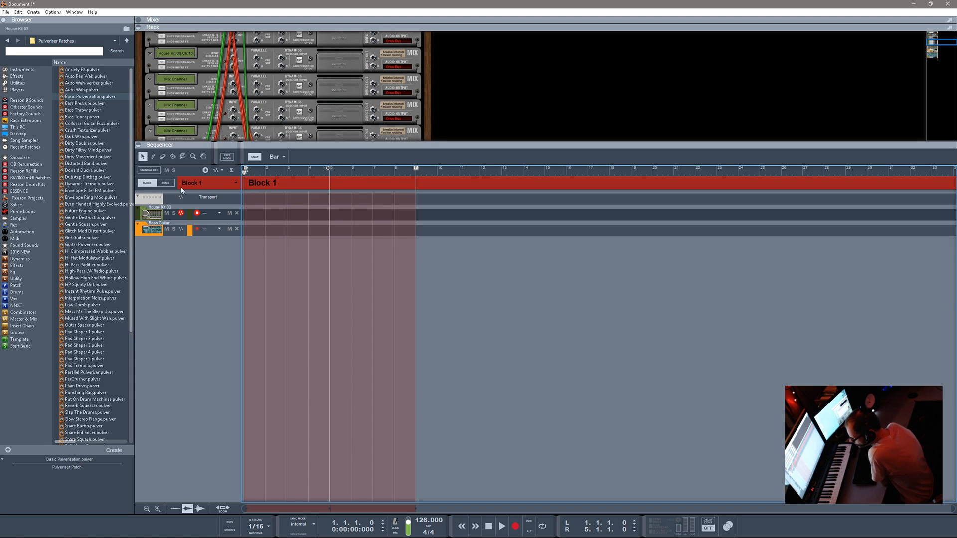
pyautogui.click(236, 183)
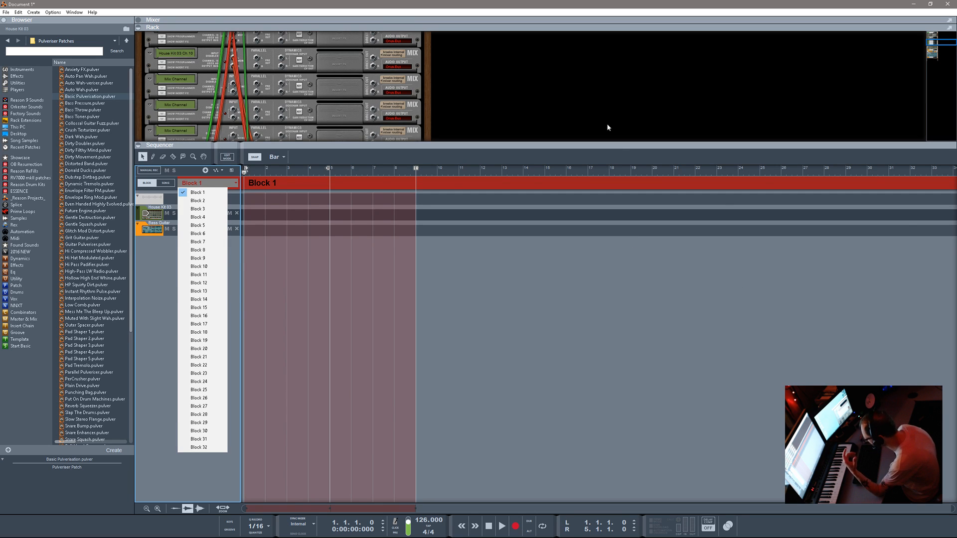
pyautogui.click(611, 148)
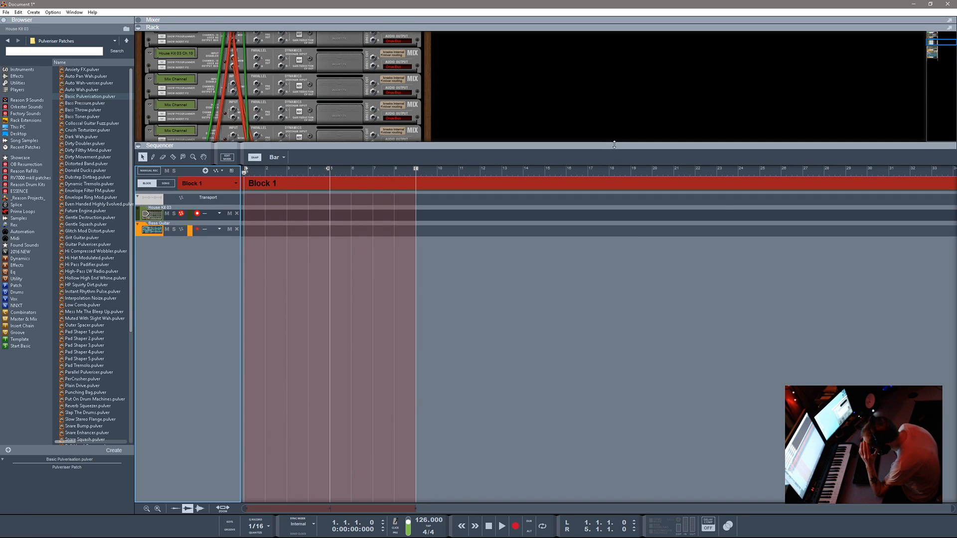
# - Give the rack the full work area, flip it to its front and examine the Drum Bus, Redrum and bass devices
pyautogui.moveTo(611, 148); pyautogui.dragTo(609, 536)
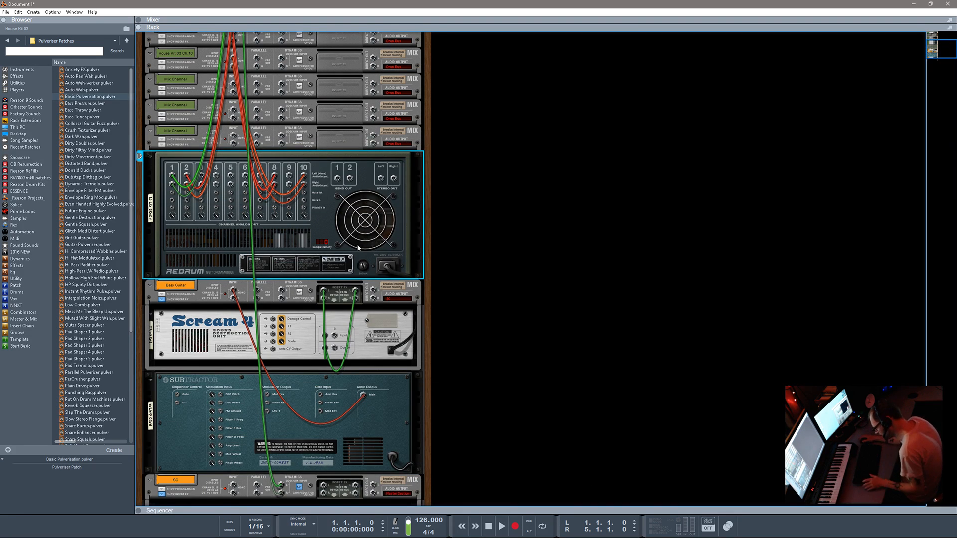
pyautogui.press('Tab')
pyautogui.scroll(4, 297, 316)
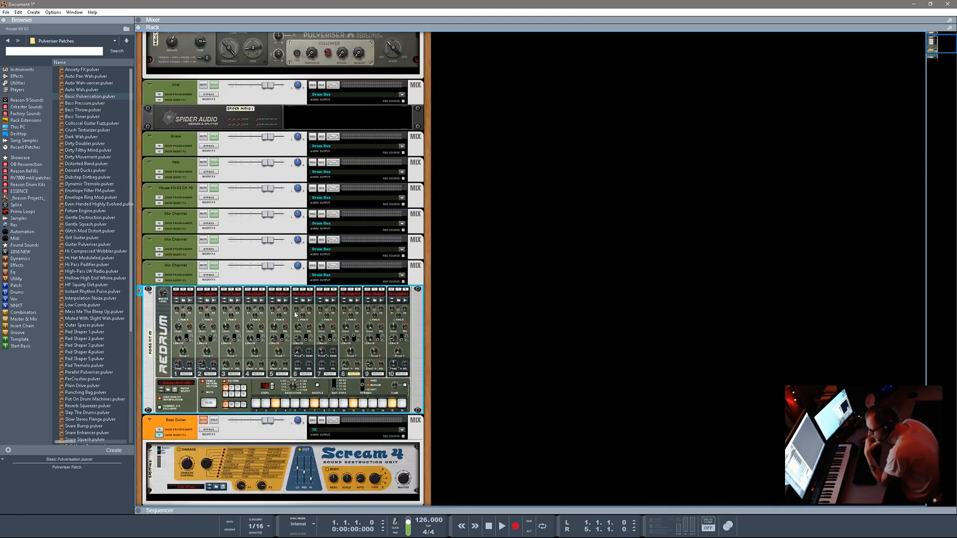
pyautogui.scroll(5, 298, 314)
pyautogui.scroll(-7, 297, 313)
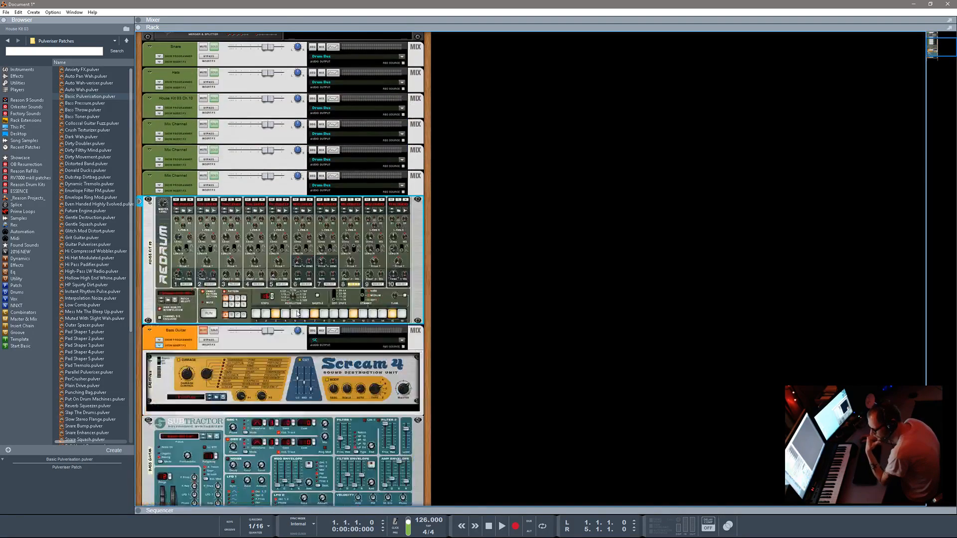
pyautogui.scroll(6, 297, 311)
pyautogui.scroll(2, 296, 311)
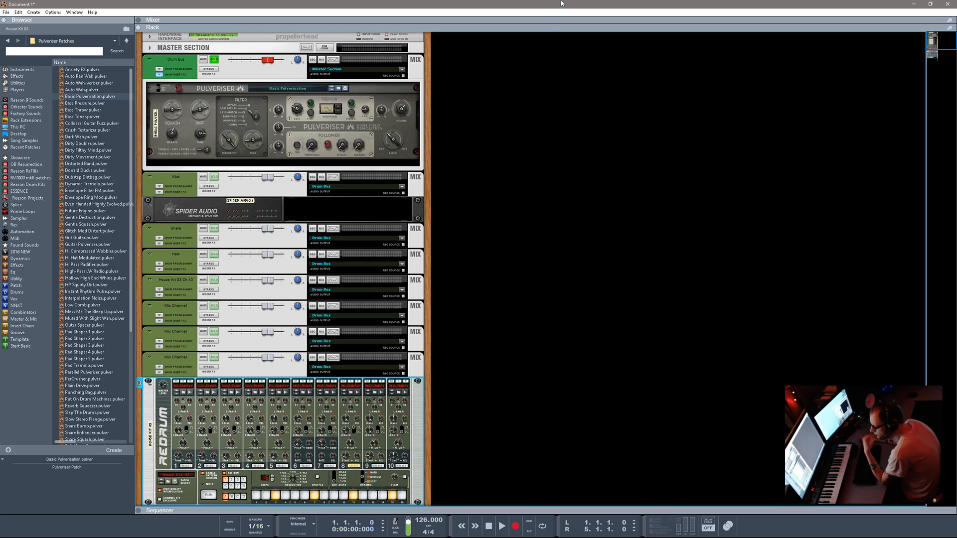
# - Reveal the mixer above the rack, switch off all channel solos and start playback
pyautogui.moveTo(545, 28); pyautogui.dragTo(559, 354)
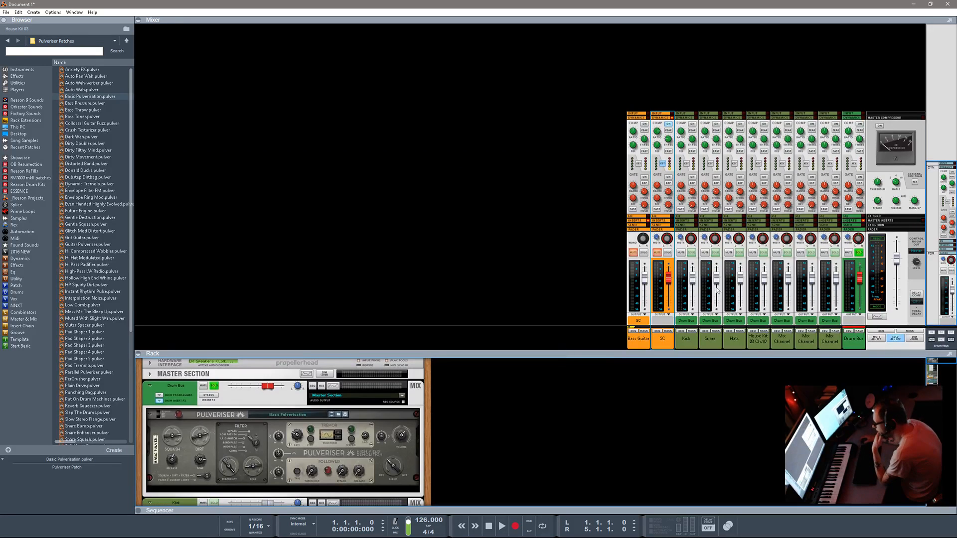
pyautogui.click(896, 339)
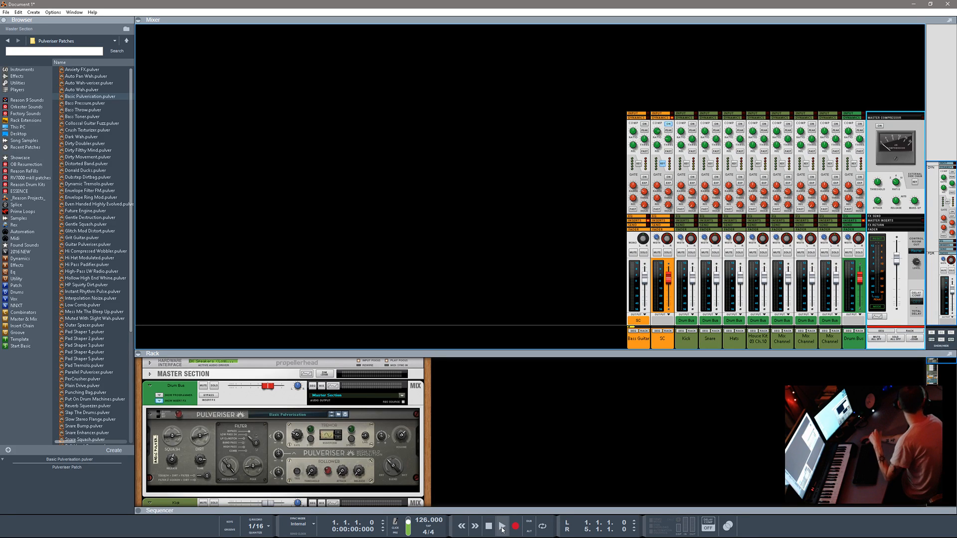
pyautogui.click(502, 528)
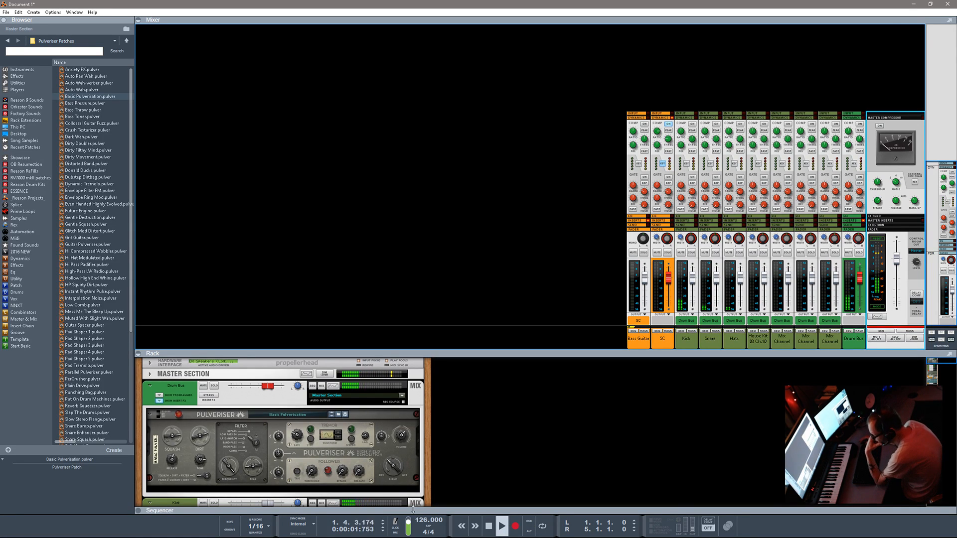
# - Bring back the sequencer in Song view and delete the bar 2 clips on the House Kit and Bass Guitar tracks
pyautogui.moveTo(412, 510); pyautogui.dragTo(433, 131)
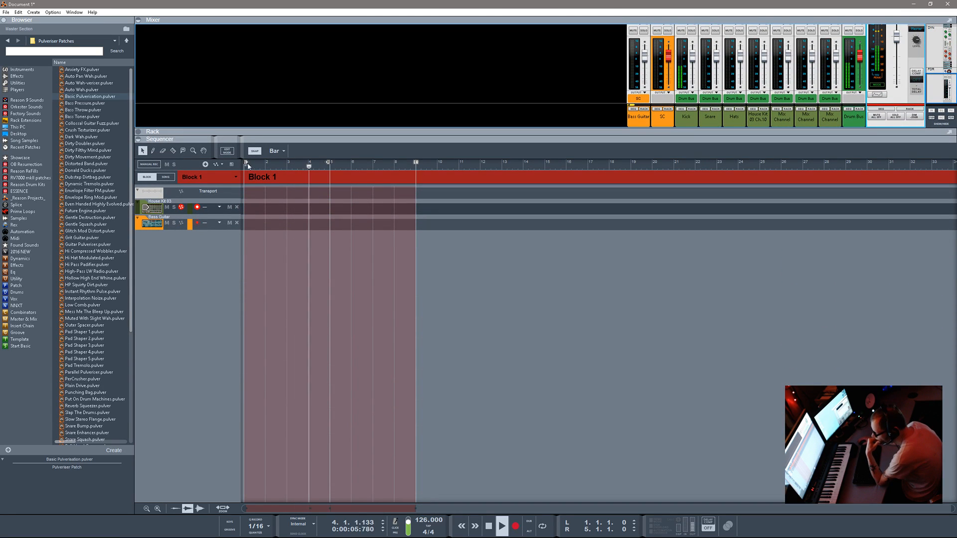
pyautogui.click(165, 177)
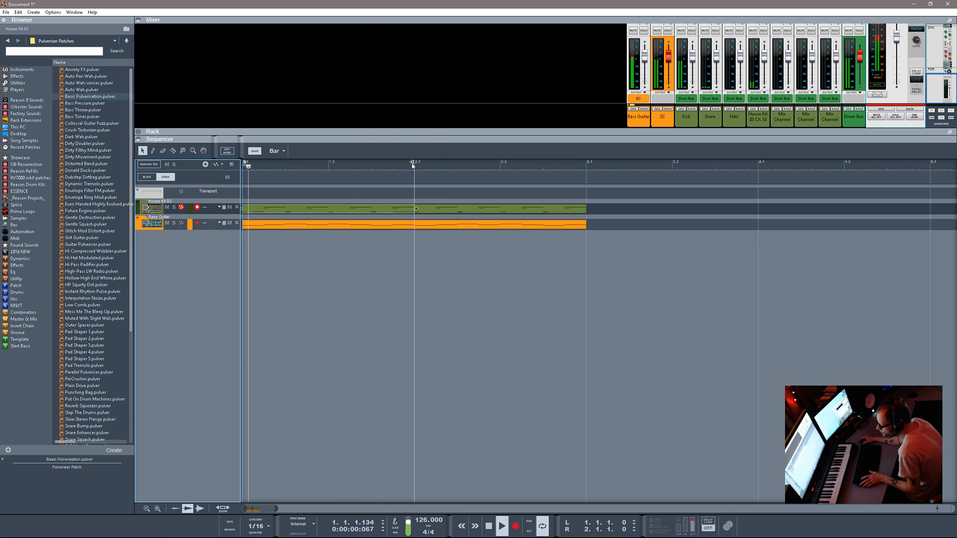
pyautogui.moveTo(413, 166)
pyautogui.mouseDown()
pyautogui.moveTo(586, 163)
pyautogui.moveTo(427, 175)
pyautogui.mouseUp()
pyautogui.moveTo(490, 175); pyautogui.dragTo(526, 269)
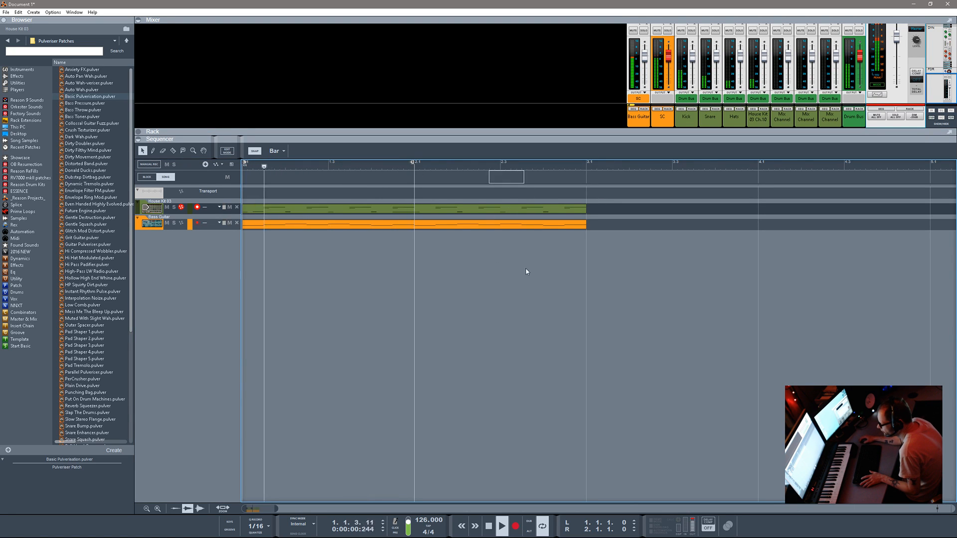
pyautogui.moveTo(607, 203); pyautogui.dragTo(543, 249)
pyautogui.press('Delete')
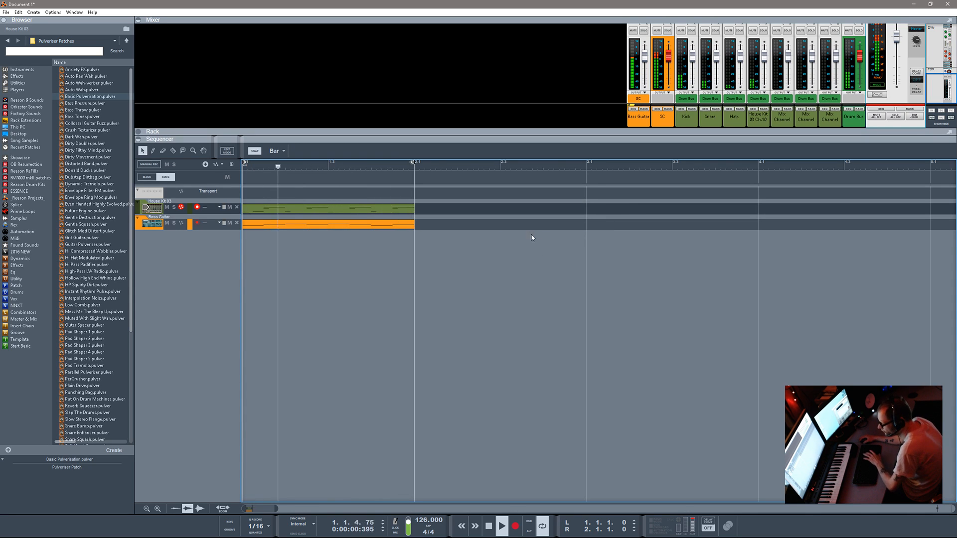
# - Play the bar 1 loop with drums and bass, and lower the Bass Guitar channel's fader slightly
pyautogui.click(401, 226)
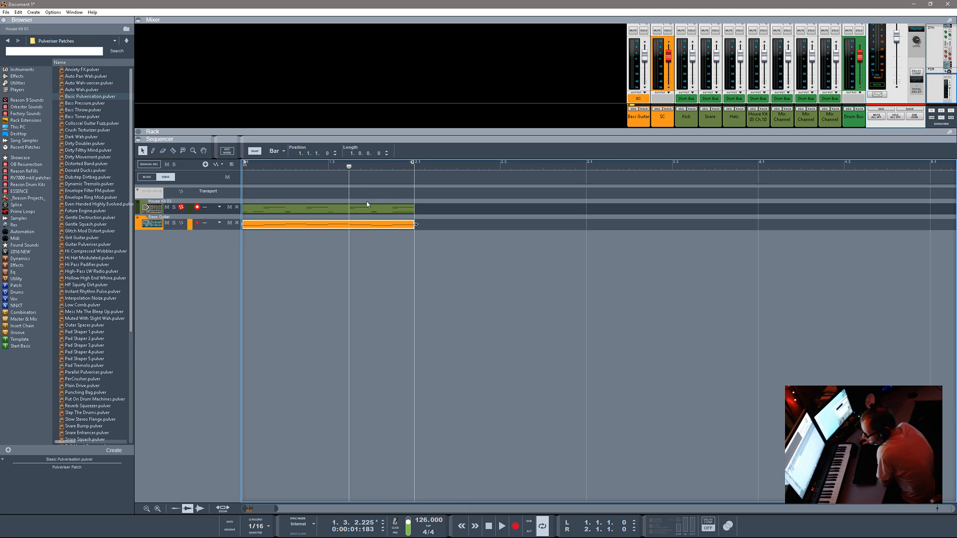
pyautogui.press('space')
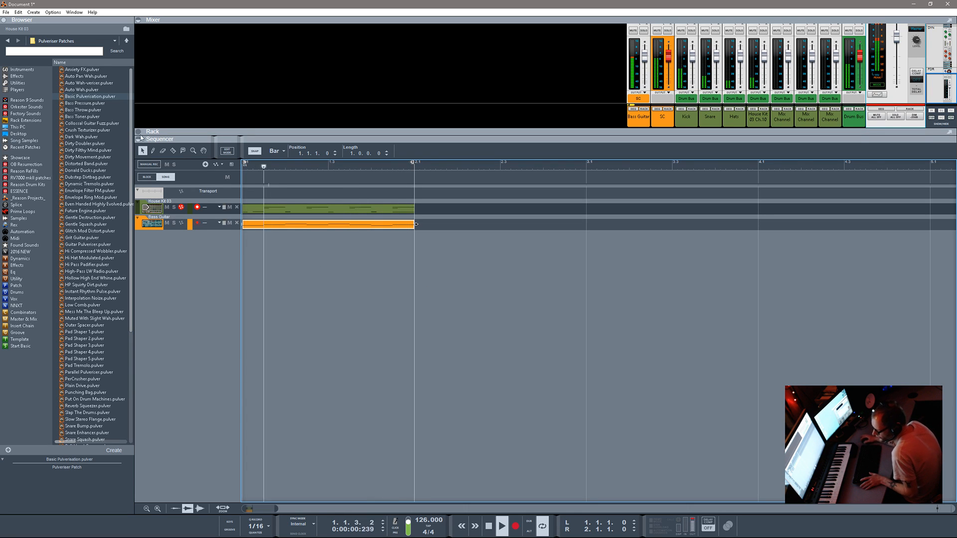
pyautogui.click(22, 69)
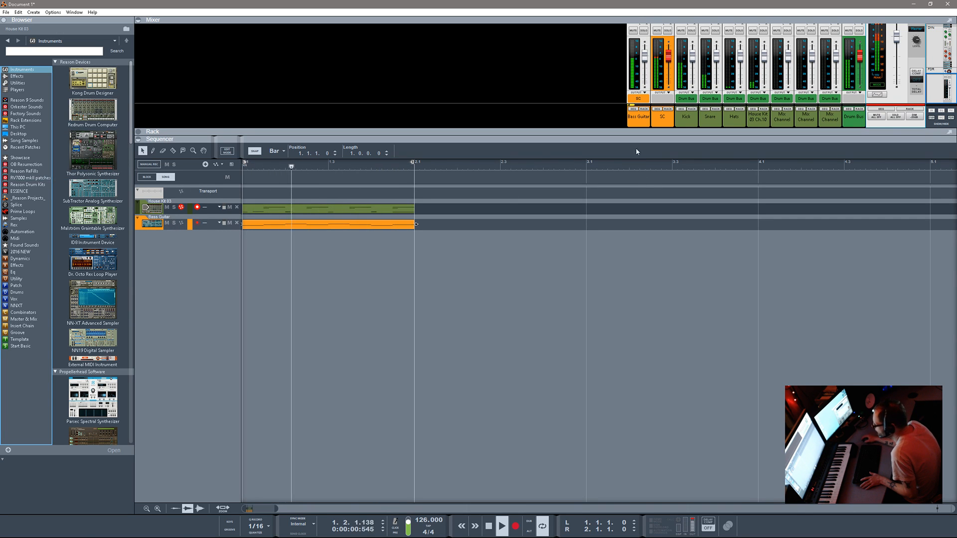
pyautogui.click(646, 64)
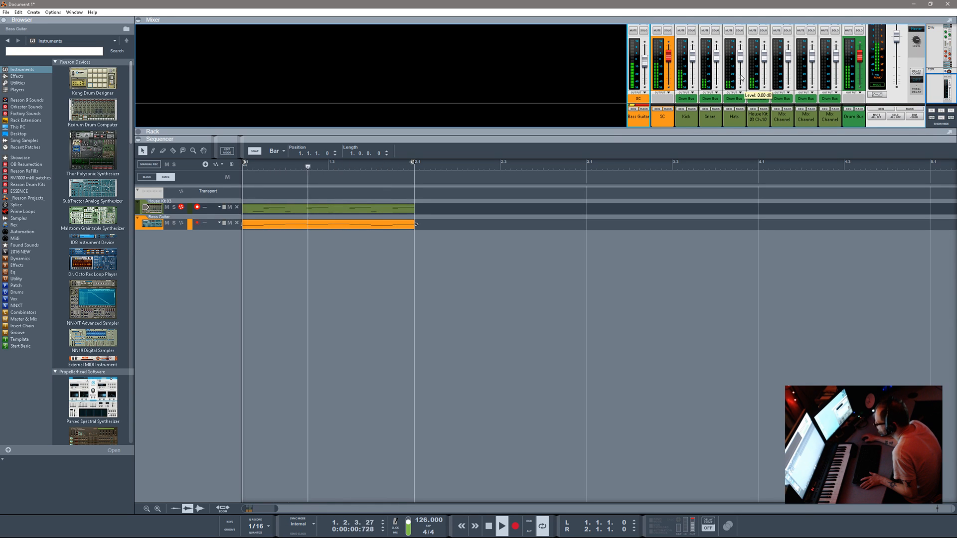
pyautogui.press('space')
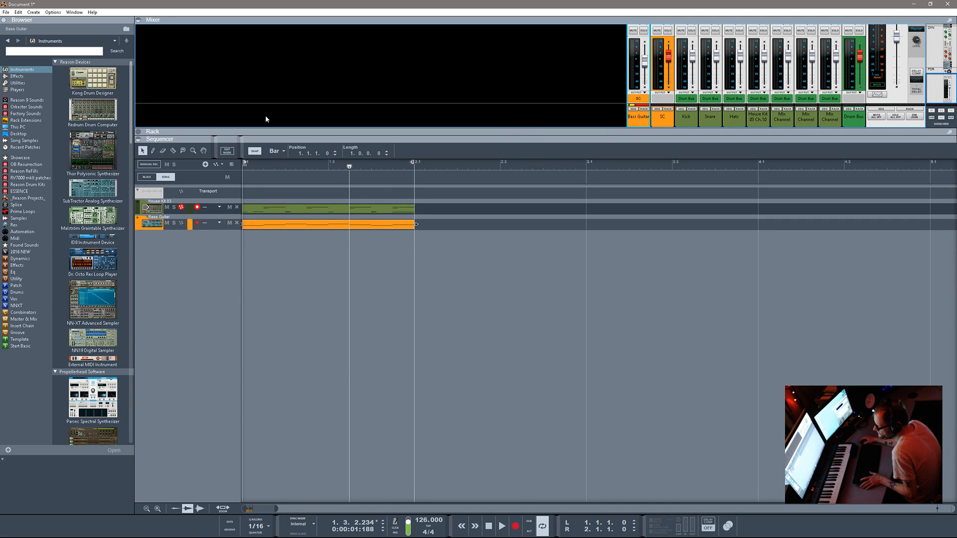
# - Show the rack, unfold the Master Section and add a Softube FET Compressor to its insert effects
pyautogui.moveTo(266, 142); pyautogui.dragTo(259, 512)
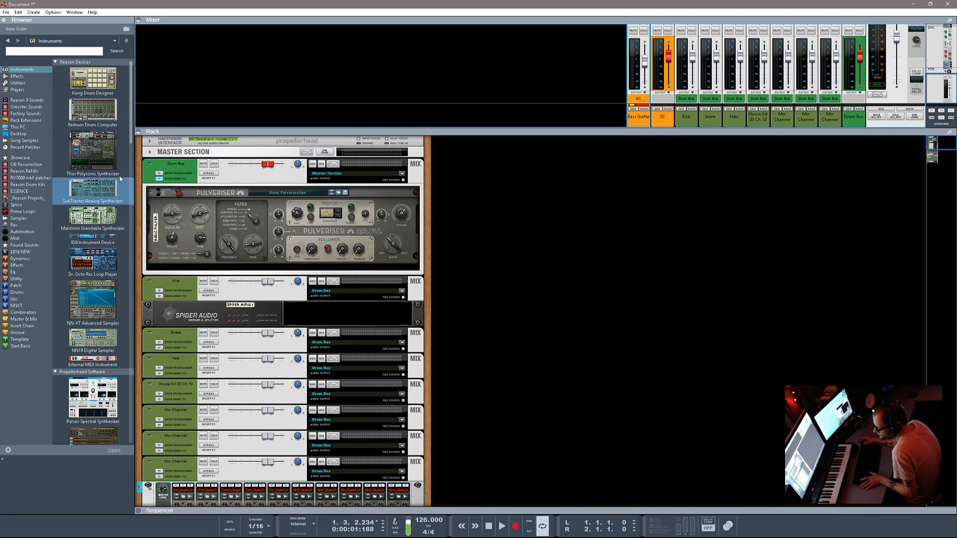
pyautogui.click(150, 153)
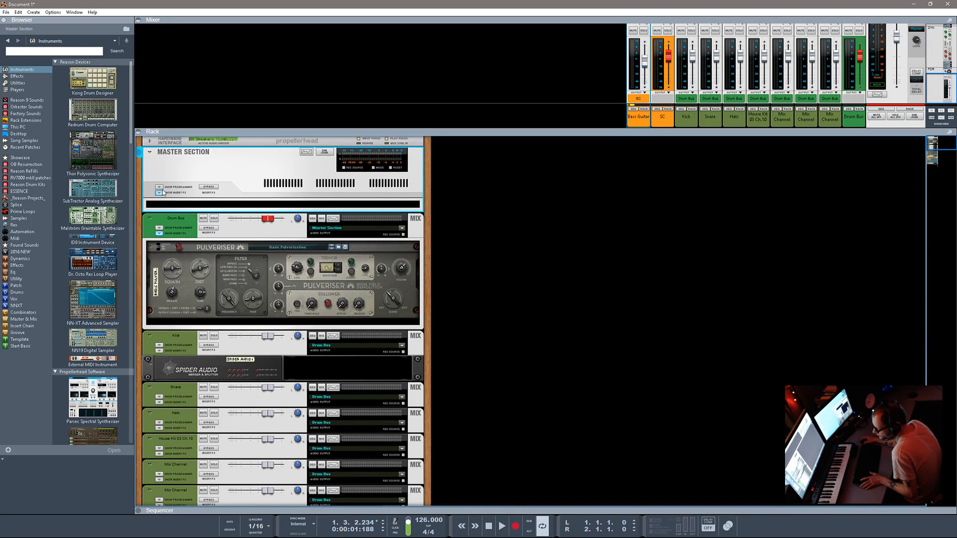
pyautogui.click(18, 77)
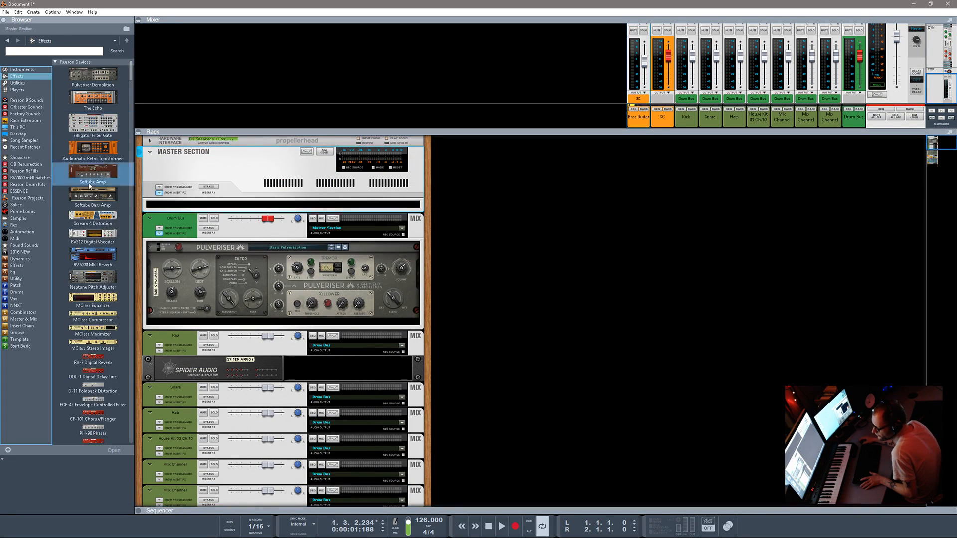
pyautogui.scroll(-10, 98, 219)
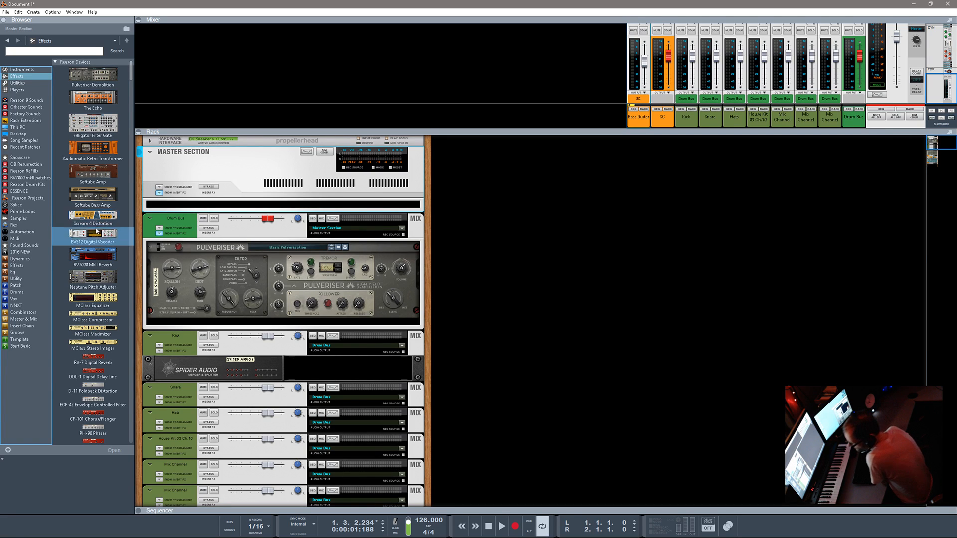
pyautogui.scroll(-10, 98, 237)
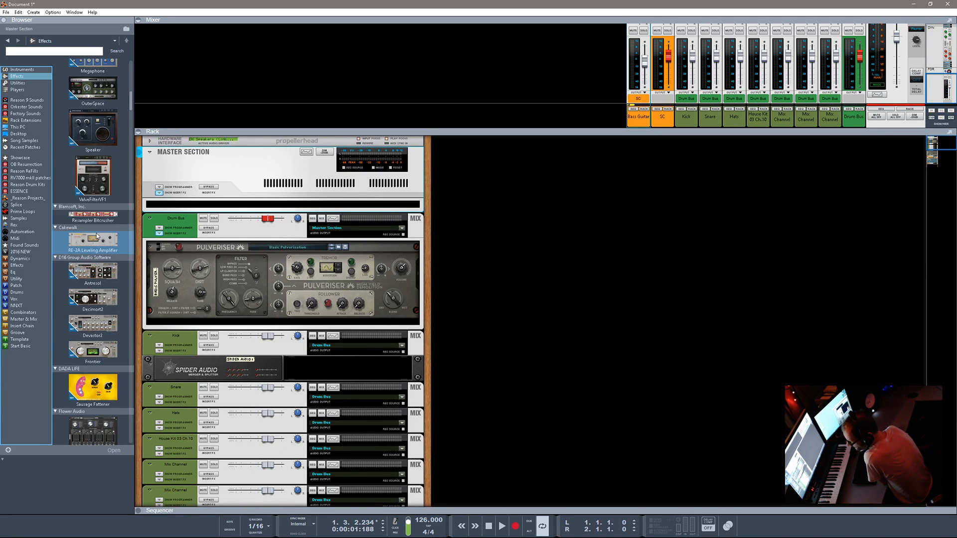
pyautogui.scroll(-12, 98, 237)
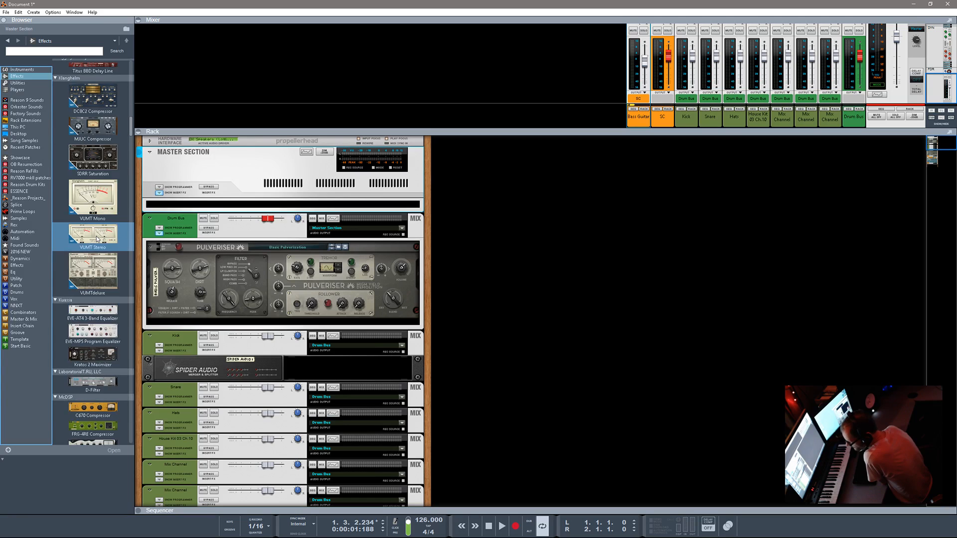
pyautogui.scroll(-4, 97, 240)
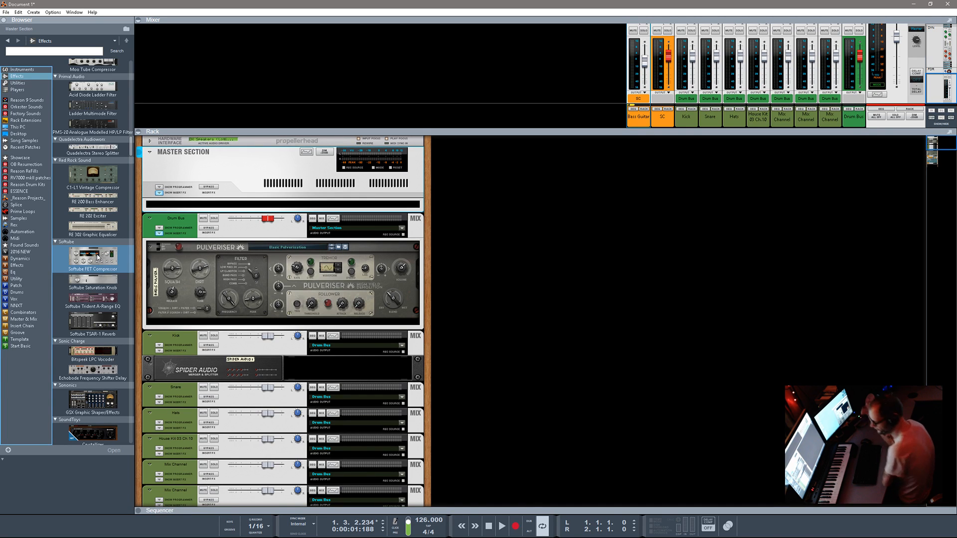
pyautogui.moveTo(99, 257); pyautogui.dragTo(227, 206)
# - Rewire the FET Compressor from the Master Section's insert connections to FX Send 1 and FX Return 1 on the rack's back
pyautogui.press('Tab')
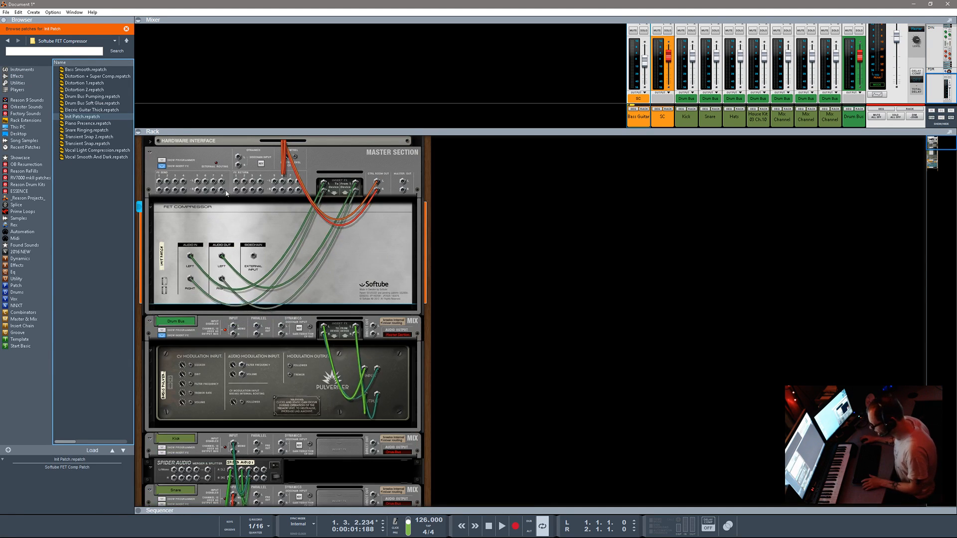
pyautogui.moveTo(324, 185); pyautogui.dragTo(350, 219)
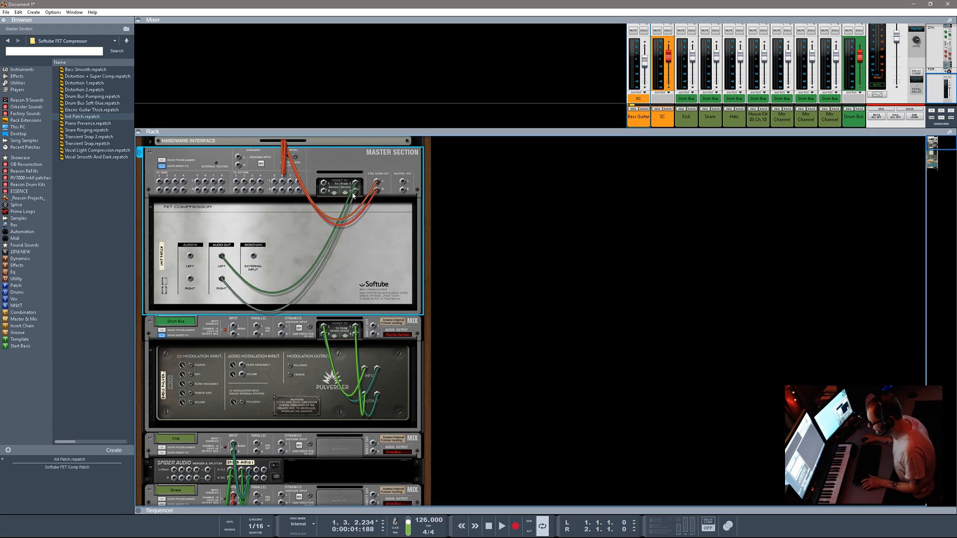
pyautogui.moveTo(355, 185); pyautogui.dragTo(322, 199)
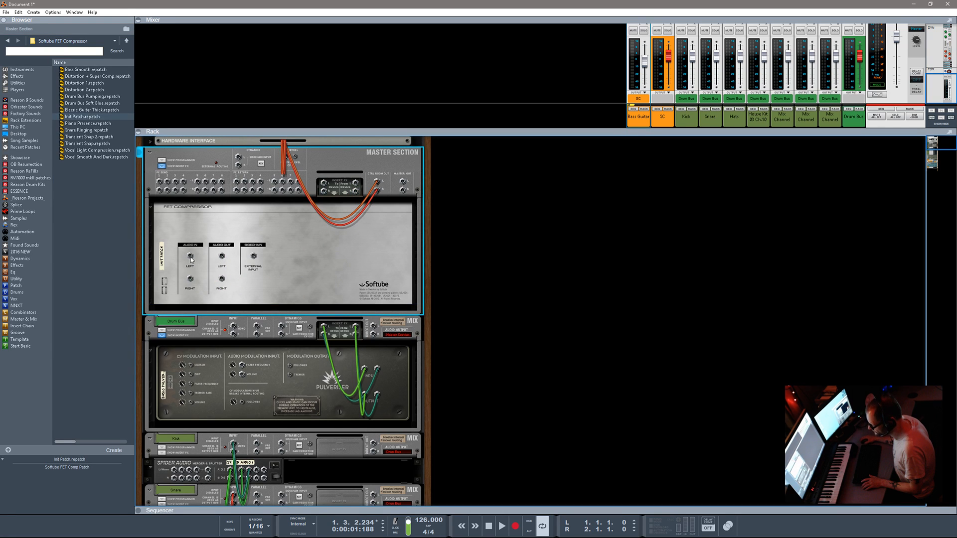
pyautogui.moveTo(190, 256); pyautogui.dragTo(159, 182)
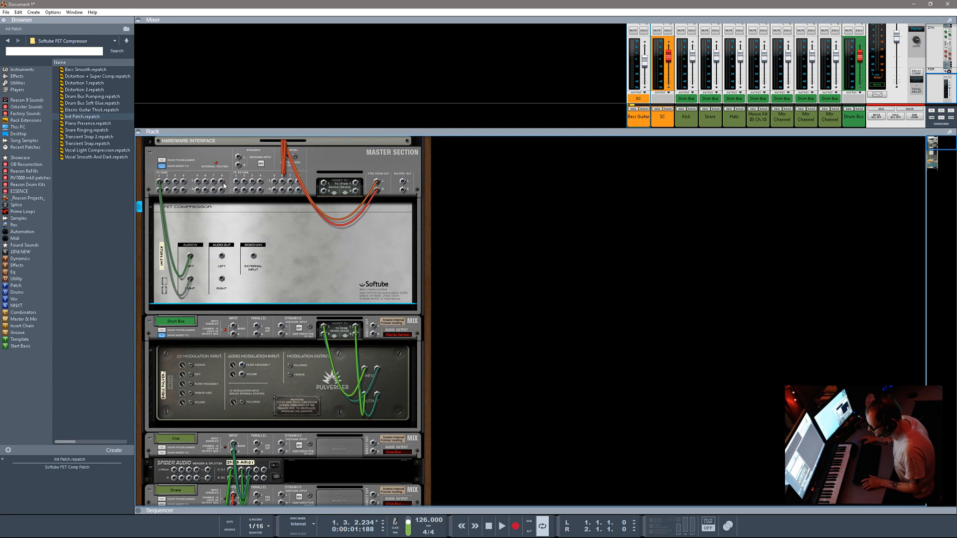
pyautogui.moveTo(237, 182); pyautogui.dragTo(223, 260)
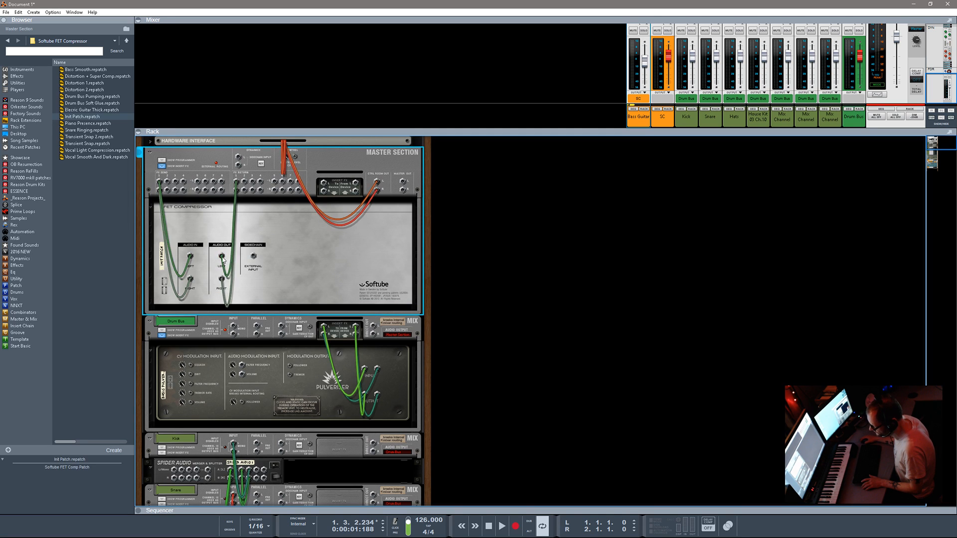
# - Return to the rack's front and add an RV7000 MkII Reverb below the FET Compressor in the Master Section
pyautogui.press('Tab')
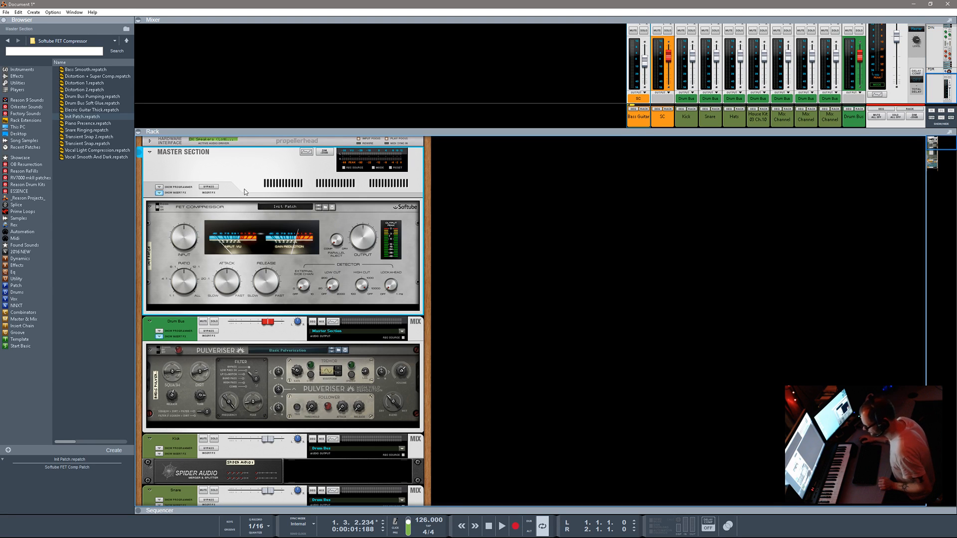
pyautogui.click(15, 76)
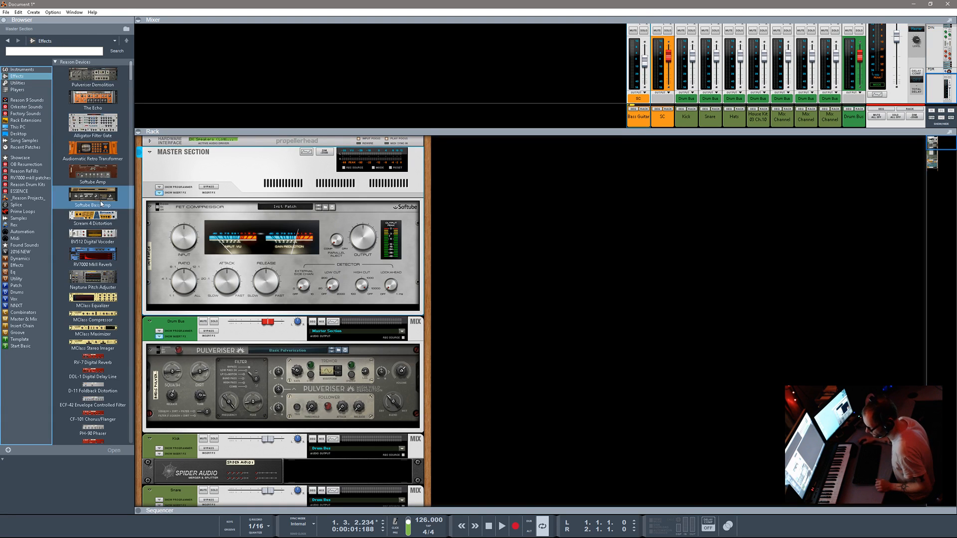
pyautogui.moveTo(93, 255); pyautogui.dragTo(219, 297)
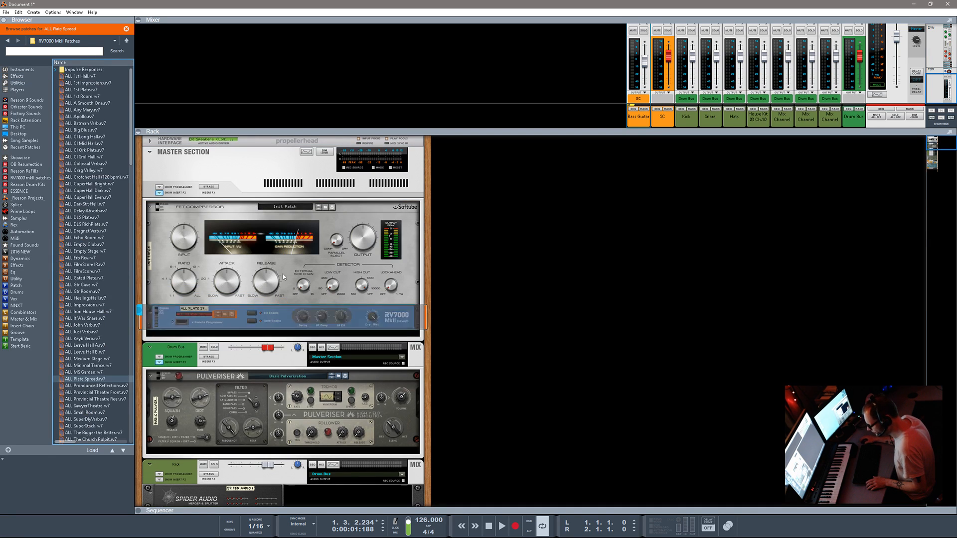
pyautogui.press('Tab')
pyautogui.press('Tab')
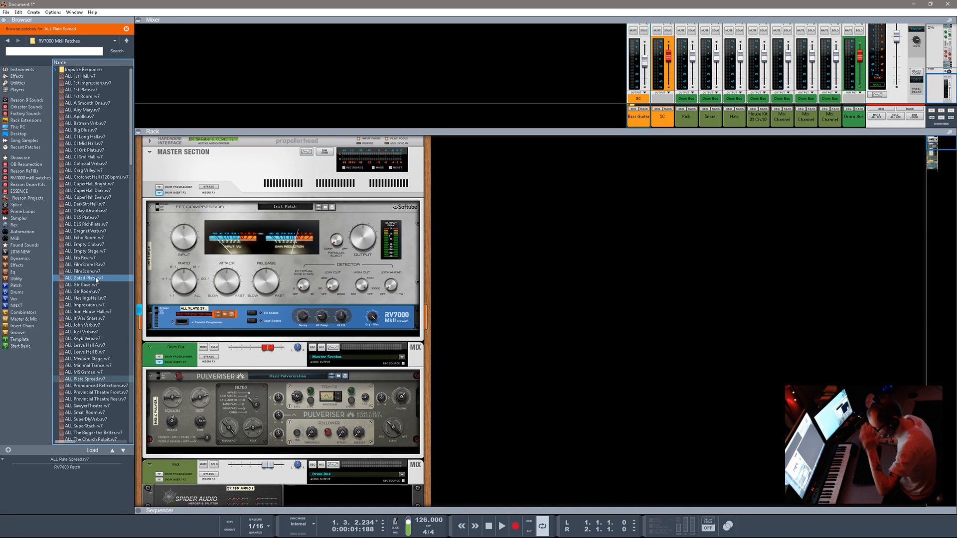
# - Add an Audiomatic Retro Transformer below the RV7000 reverb in the Master Section
pyautogui.scroll(-3, 97, 281)
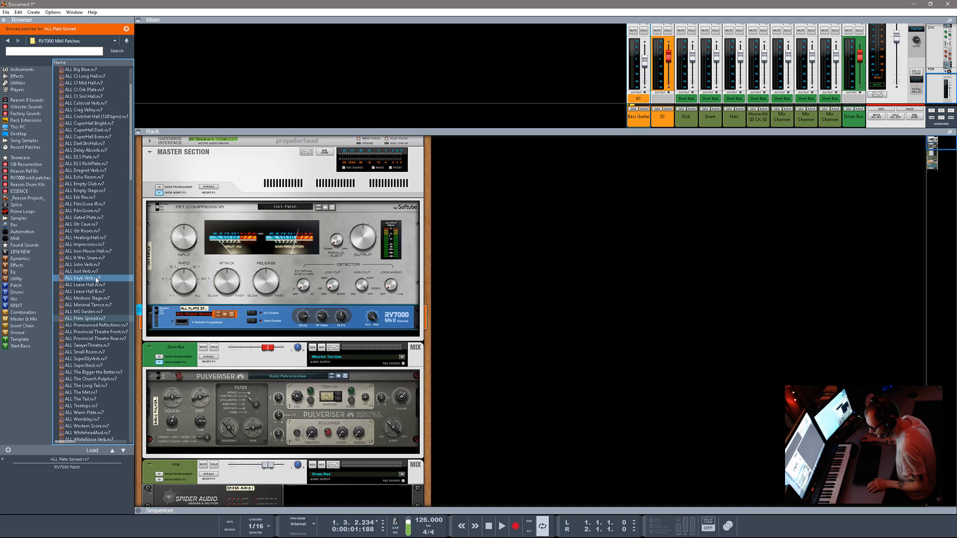
pyautogui.scroll(3, 96, 280)
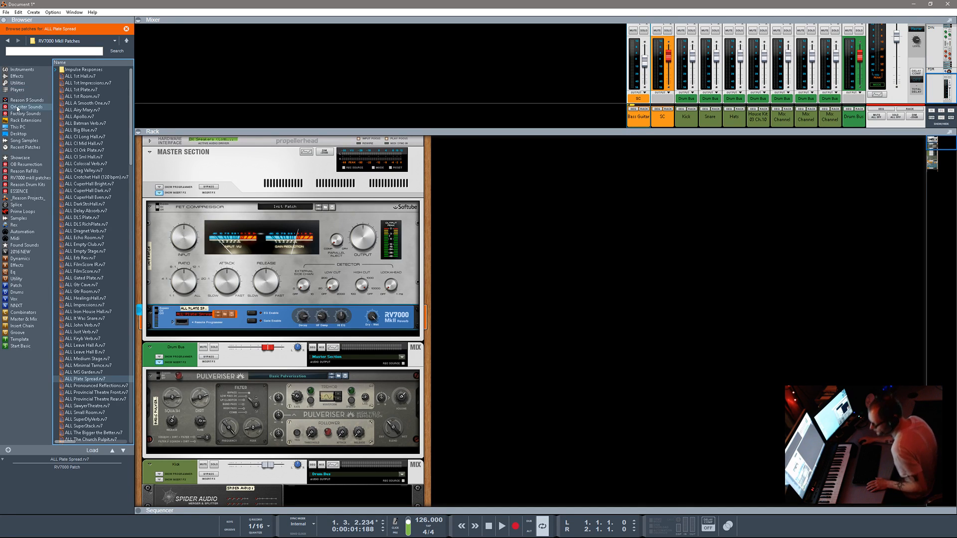
pyautogui.click(17, 76)
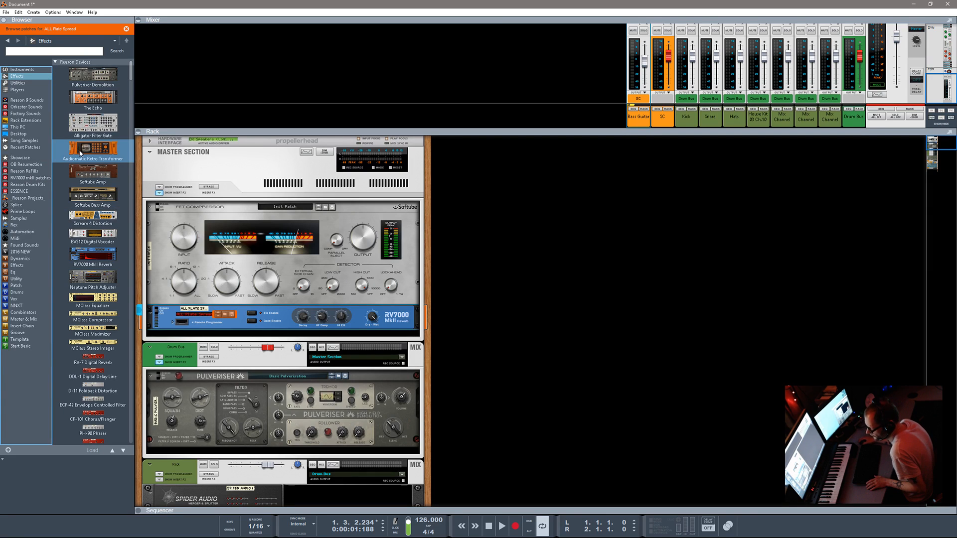
pyautogui.moveTo(80, 153); pyautogui.dragTo(265, 339)
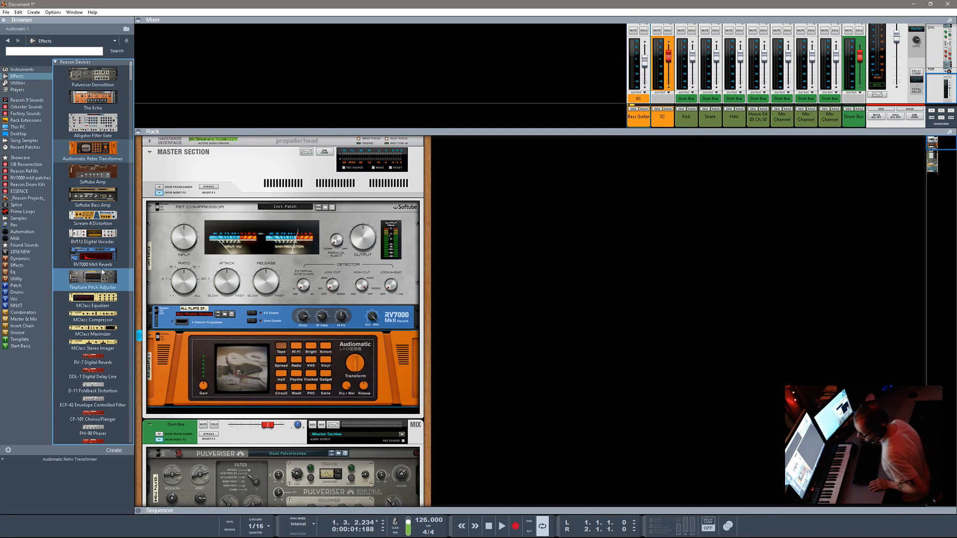
# - Add a Titus BBD Delay Line below the Audiomatic and show the send cabling on the rack's back
pyautogui.scroll(-3, 102, 272)
pyautogui.scroll(-3, 102, 275)
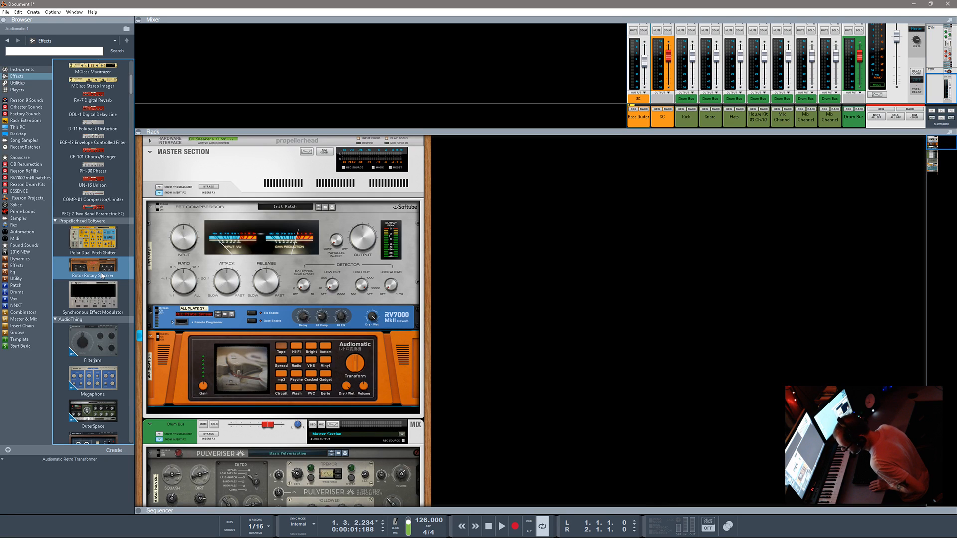
pyautogui.scroll(3, 103, 275)
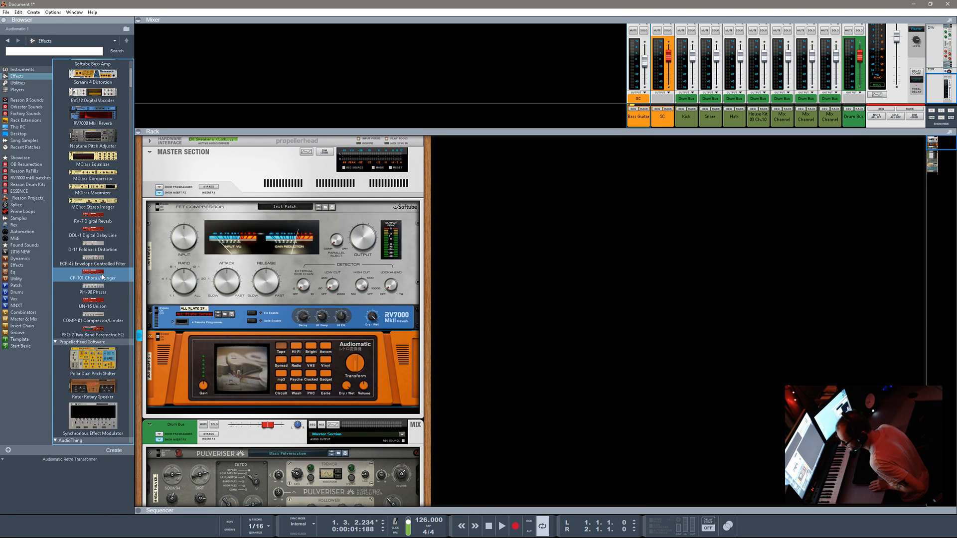
pyautogui.scroll(3, 102, 275)
pyautogui.scroll(1, 104, 277)
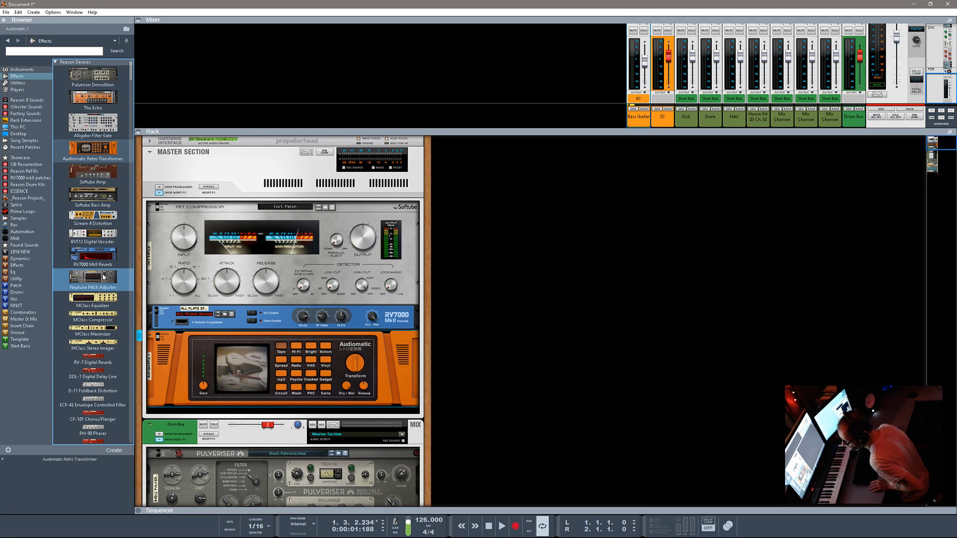
pyautogui.scroll(-15, 103, 277)
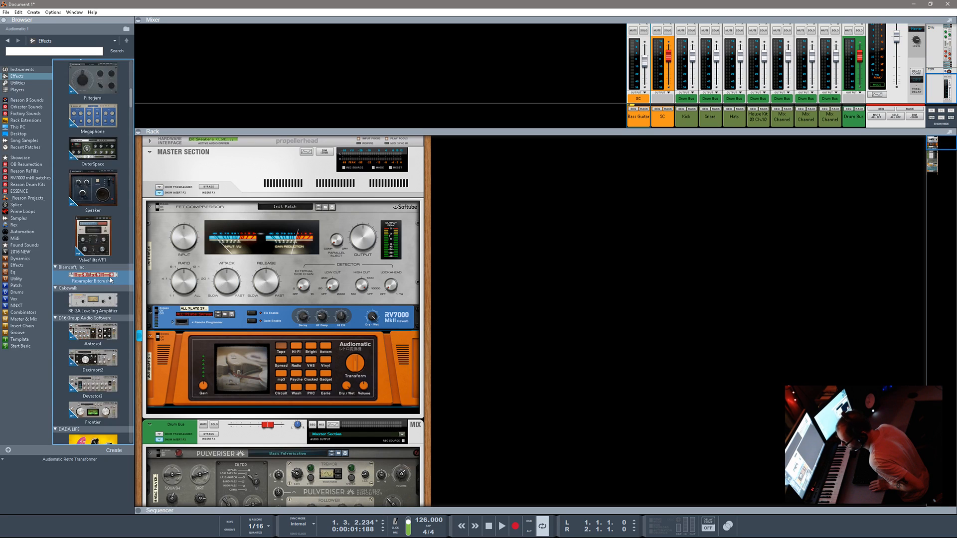
pyautogui.scroll(-5, 111, 281)
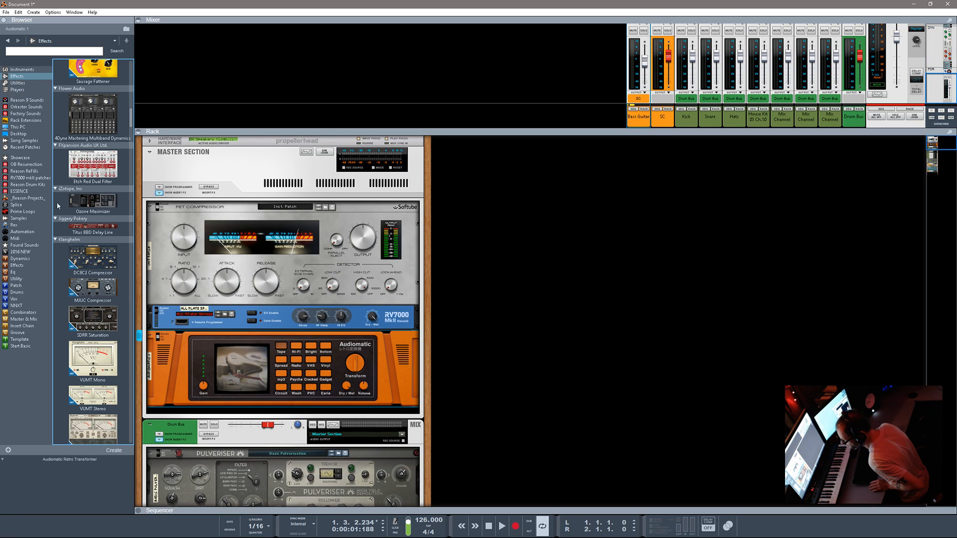
pyautogui.scroll(7, 89, 209)
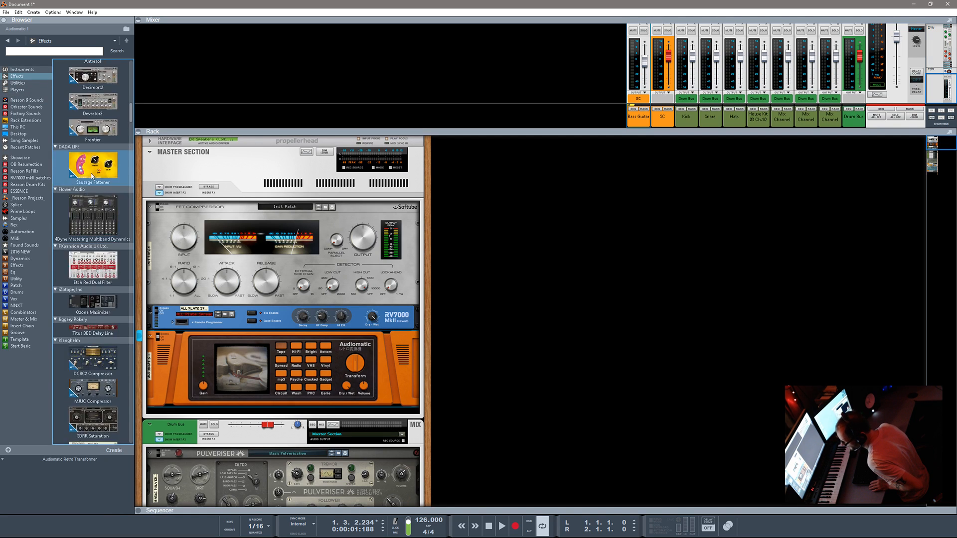
pyautogui.scroll(-6, 92, 188)
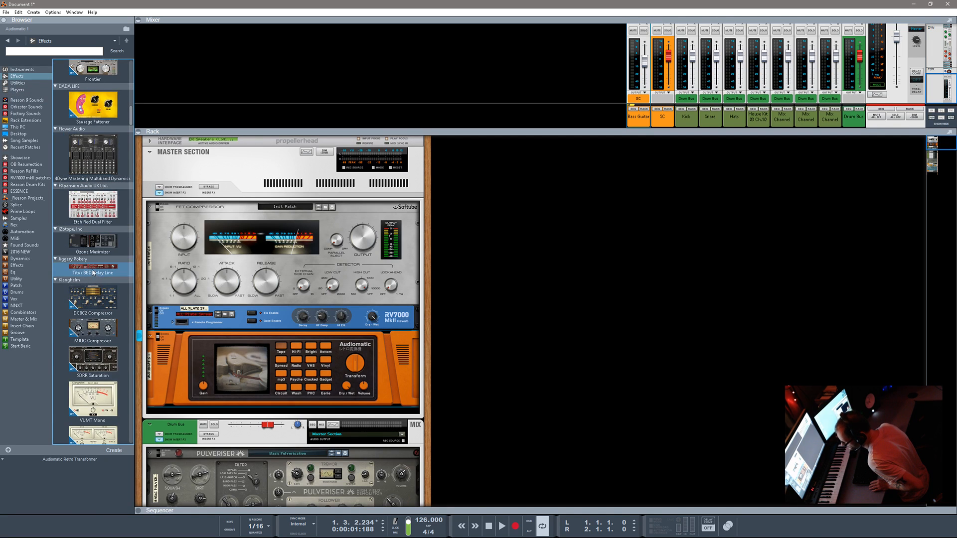
pyautogui.moveTo(94, 270); pyautogui.dragTo(255, 378)
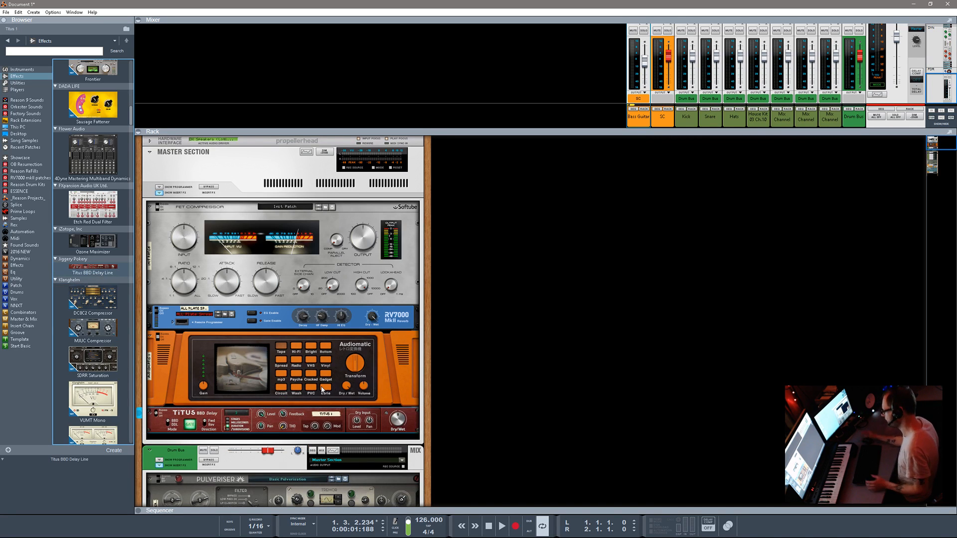
pyautogui.press('Tab')
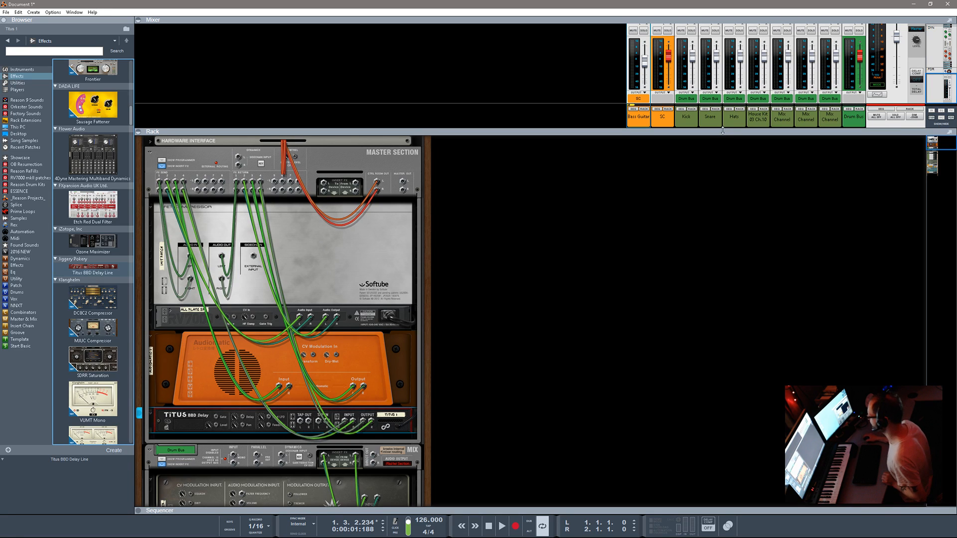
# - Enlarge the mixer, play the loop and move the SC channel after Drum Bus, recolouring it grey
pyautogui.moveTo(724, 133); pyautogui.dragTo(724, 417)
pyautogui.press('space')
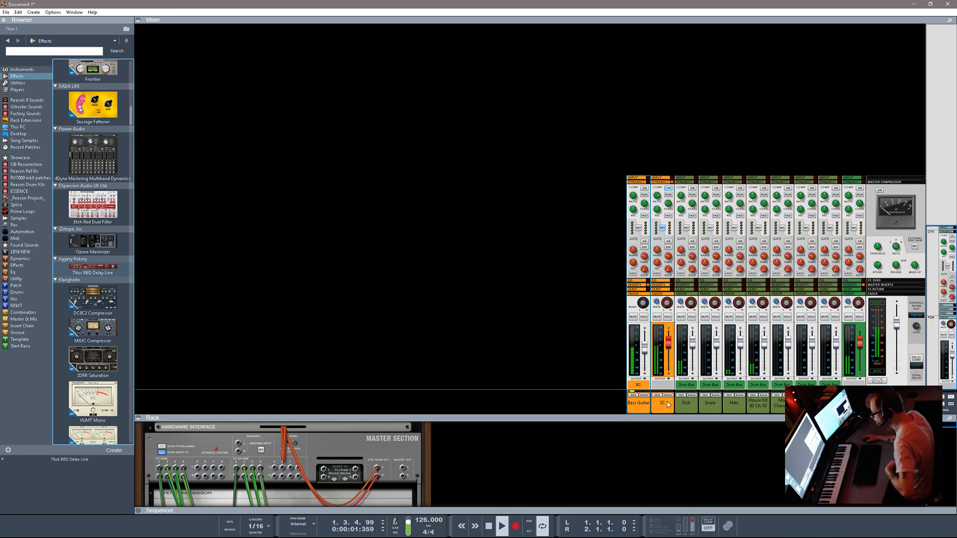
pyautogui.moveTo(671, 186); pyautogui.dragTo(859, 185)
pyautogui.rightClick(850, 194)
pyautogui.moveTo(898, 401)
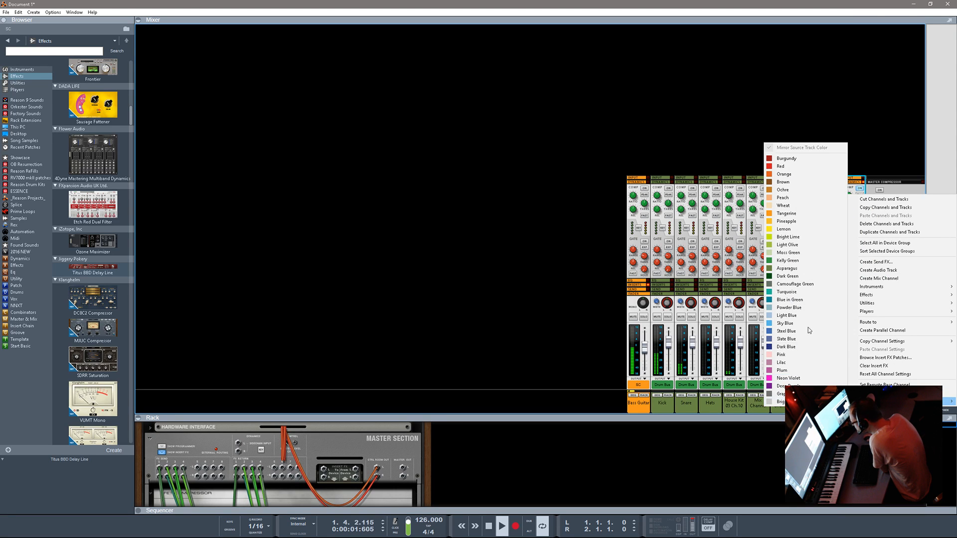
pyautogui.click(842, 378)
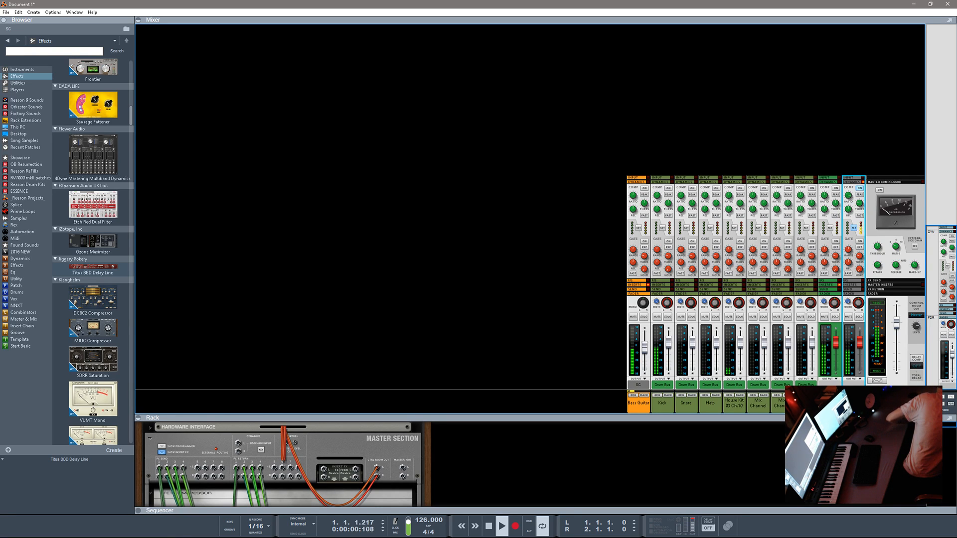
pyautogui.click(858, 455)
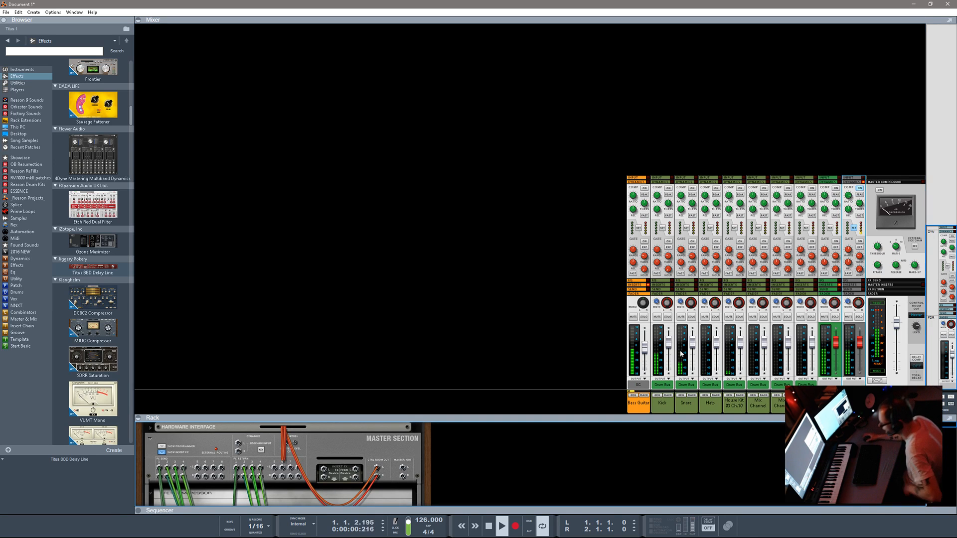
# - Replace the mixer's dynamics section with the sends section and turn on FX send 1 on the Kick channel
pyautogui.click(831, 182)
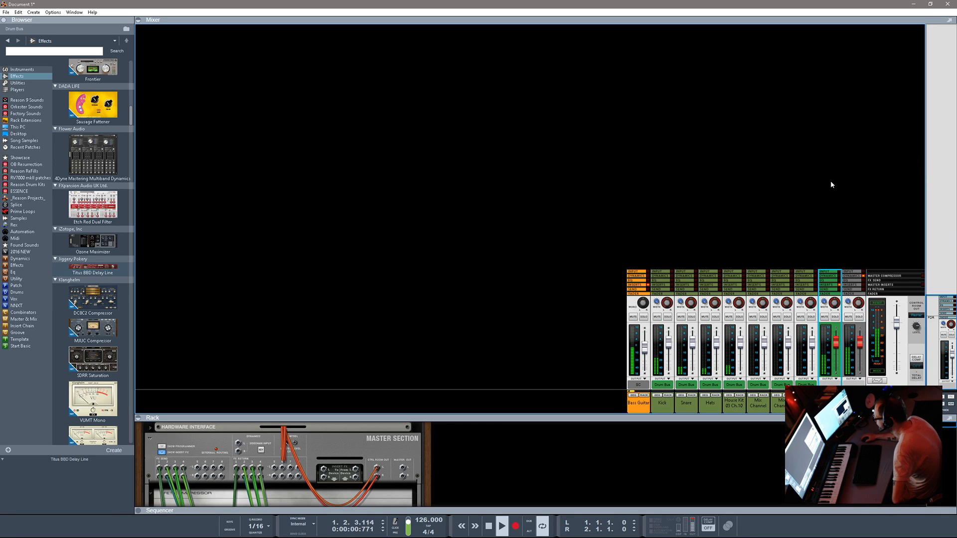
pyautogui.click(829, 291)
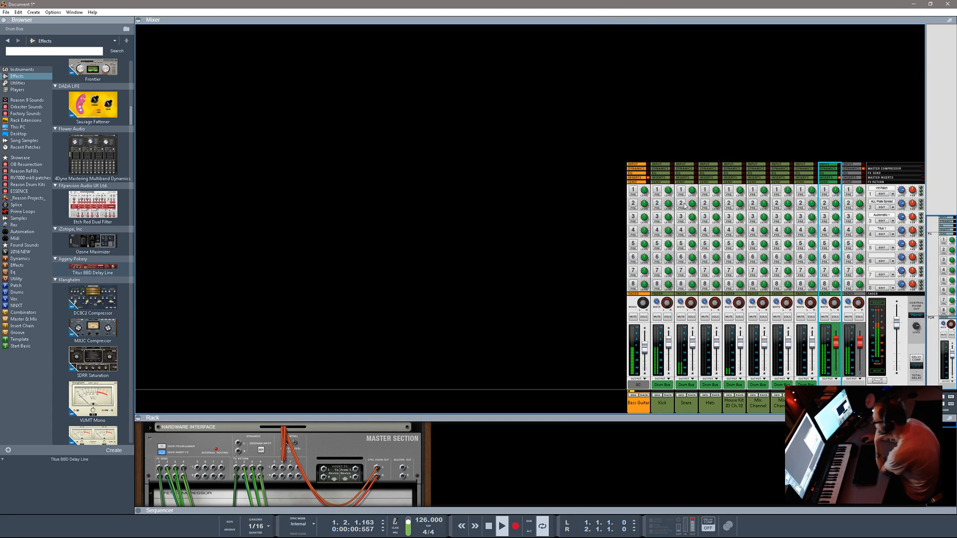
pyautogui.click(658, 217)
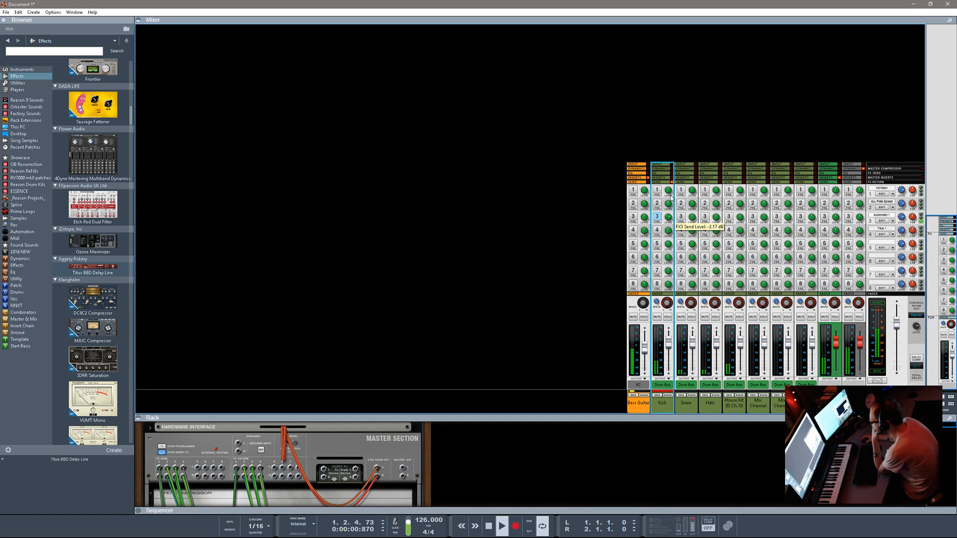
pyautogui.click(657, 218)
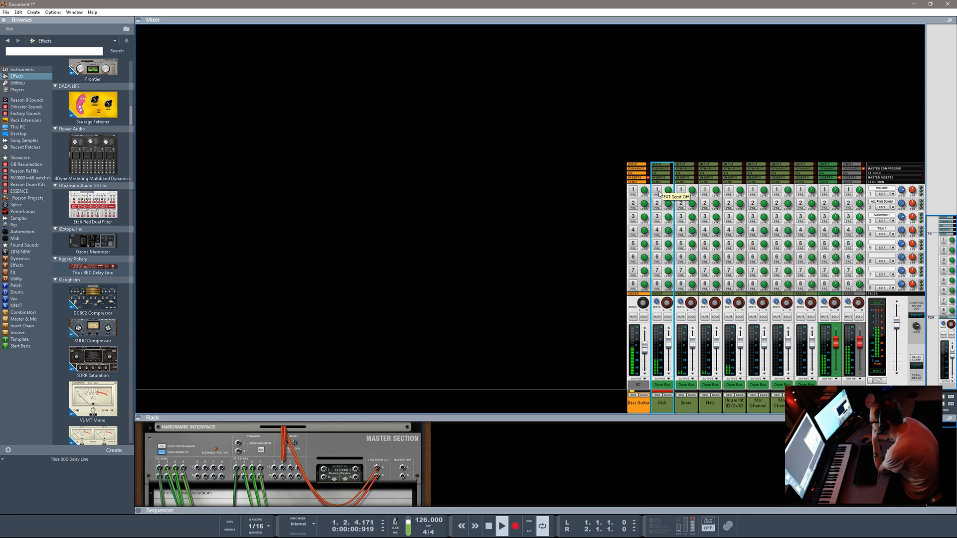
pyautogui.click(658, 192)
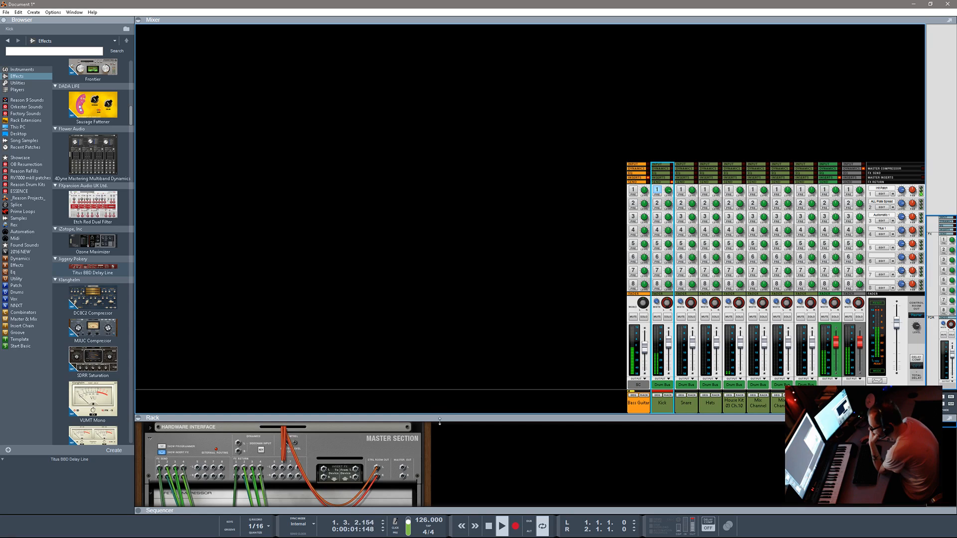
# - Enlarge the rack, check the effects' cabling on the back and return to the front panels
pyautogui.moveTo(443, 417); pyautogui.dragTo(443, 219)
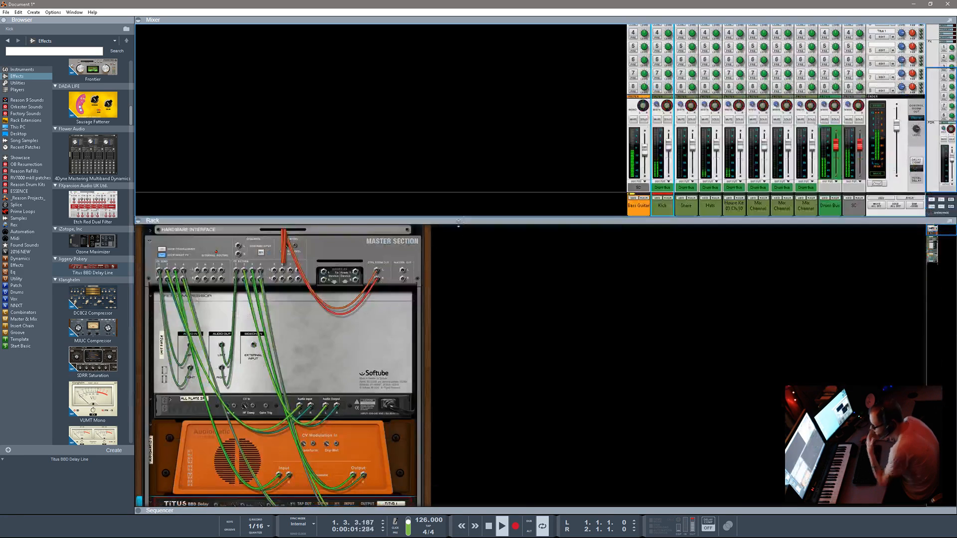
pyautogui.press('Tab')
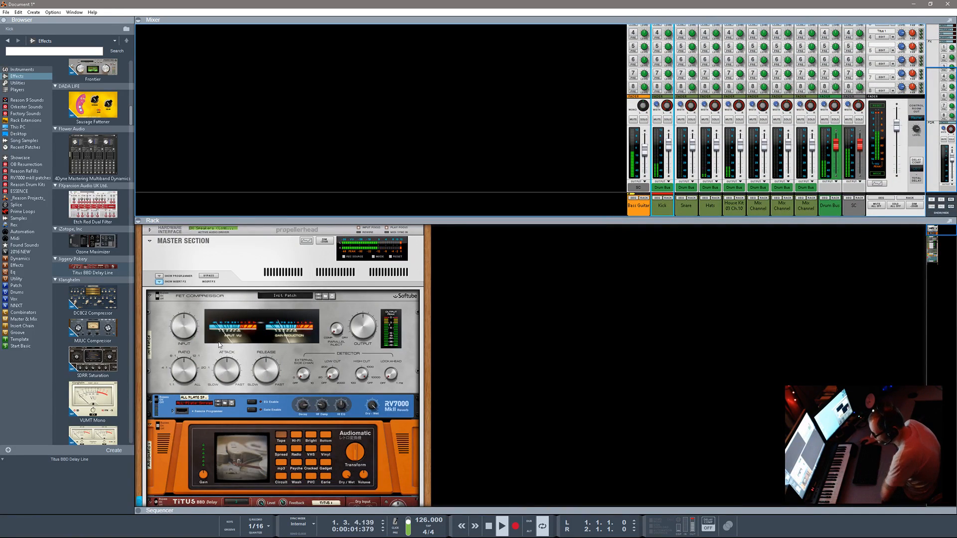
pyautogui.press('Tab')
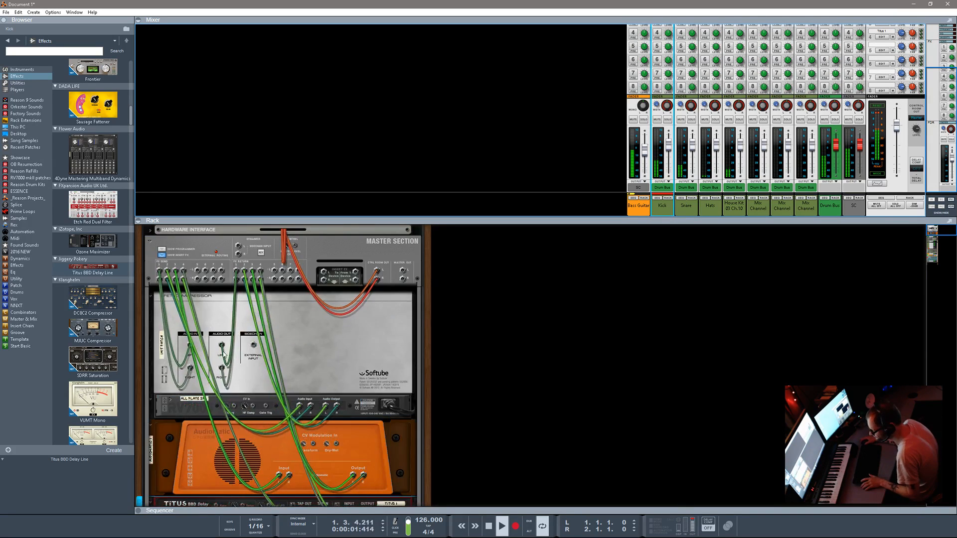
pyautogui.press('Tab')
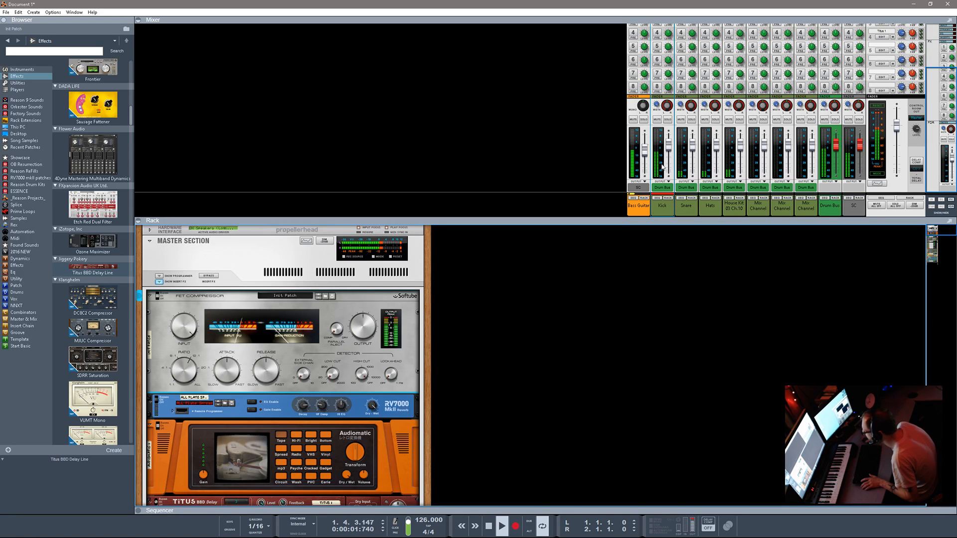
# - Solo the Kick channel and adjust the FET Compressor's ratio and release
pyautogui.click(668, 120)
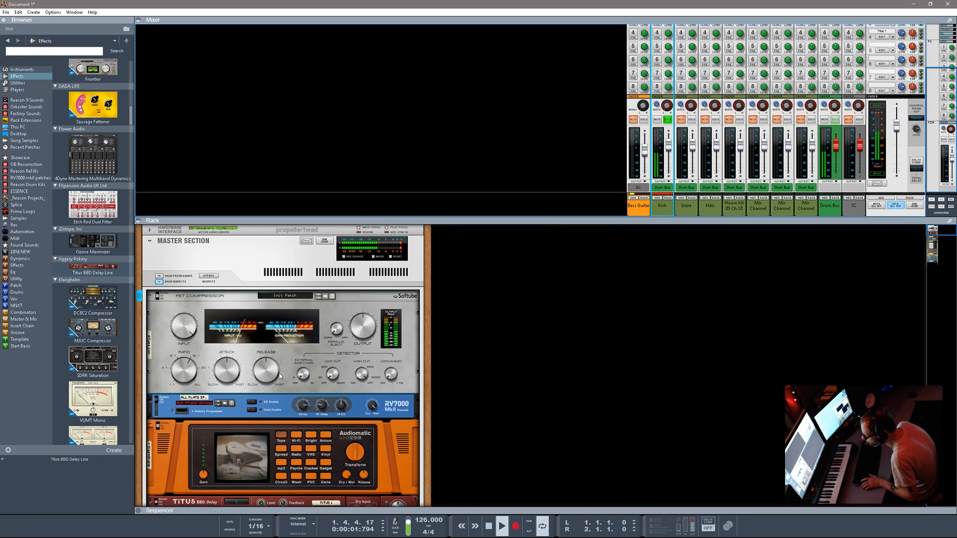
pyautogui.scroll(3, 704, 98)
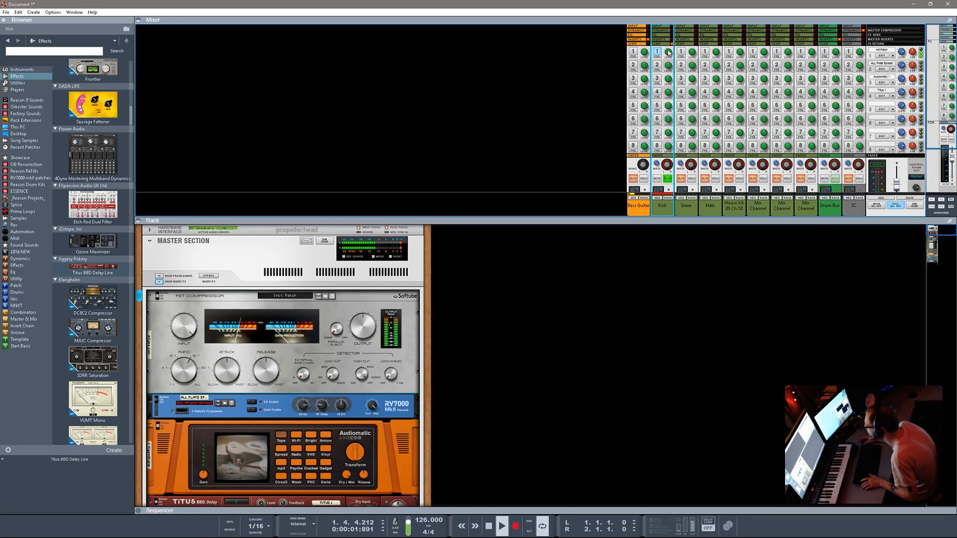
pyautogui.moveTo(669, 52)
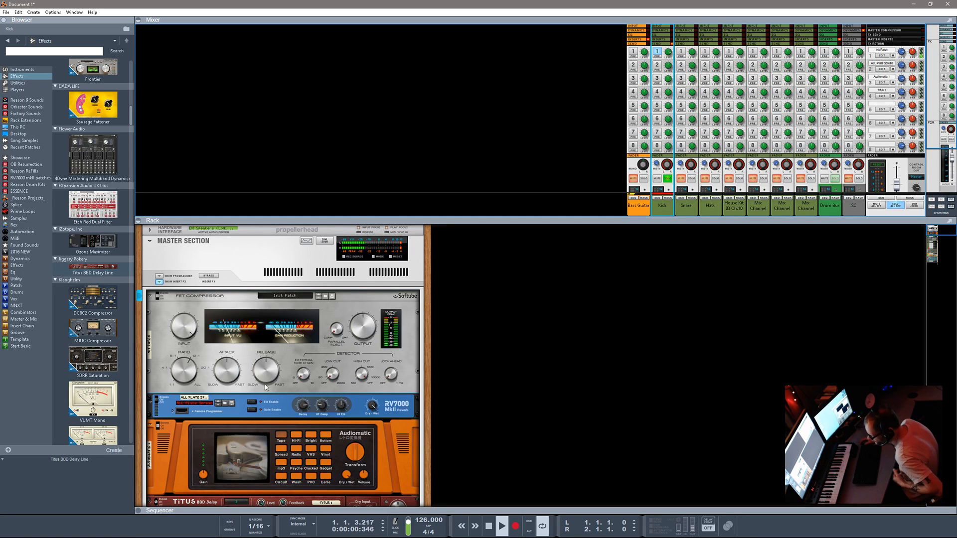
pyautogui.click(192, 375)
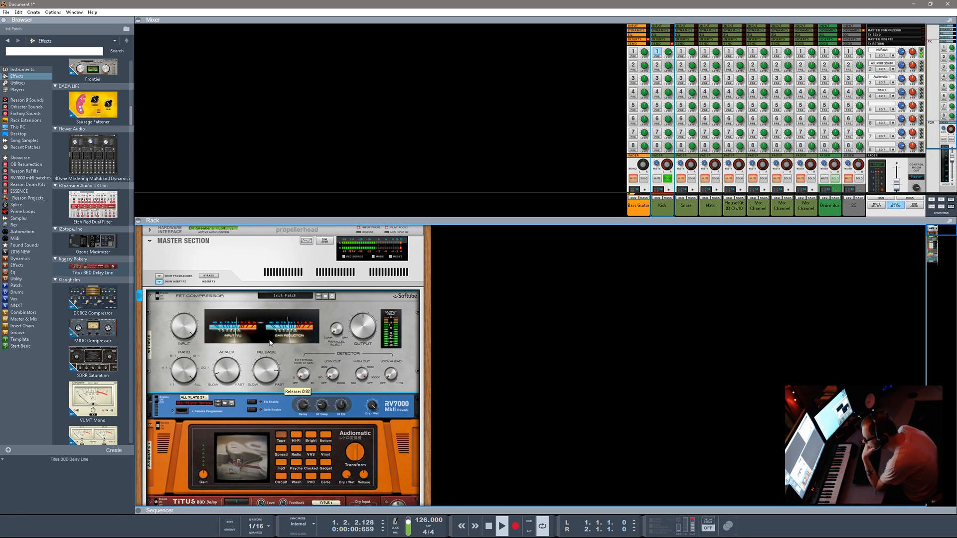
pyautogui.moveTo(271, 345)
pyautogui.mouseDown()
pyautogui.moveTo(280, 414)
pyautogui.moveTo(271, 336)
pyautogui.mouseUp()
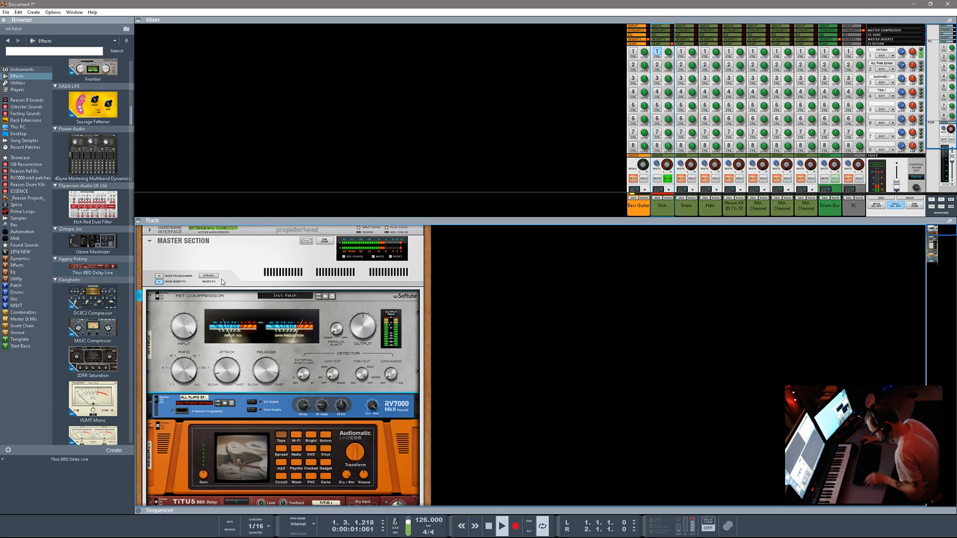
# - Disconnect the Pulveriser's input and output cables from the Drum Bus channel's insert jacks on the back of the rack
pyautogui.press('Tab')
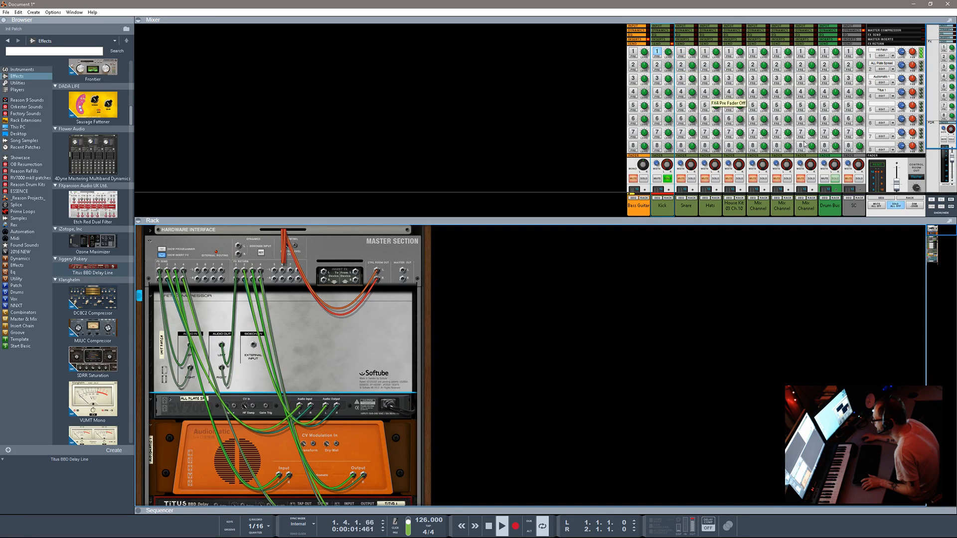
pyautogui.press('Tab')
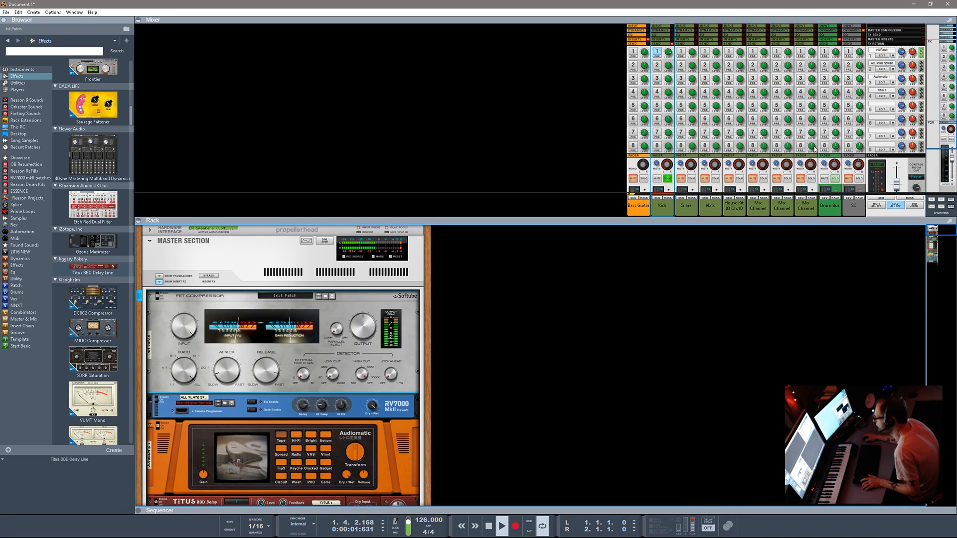
pyautogui.press('Tab')
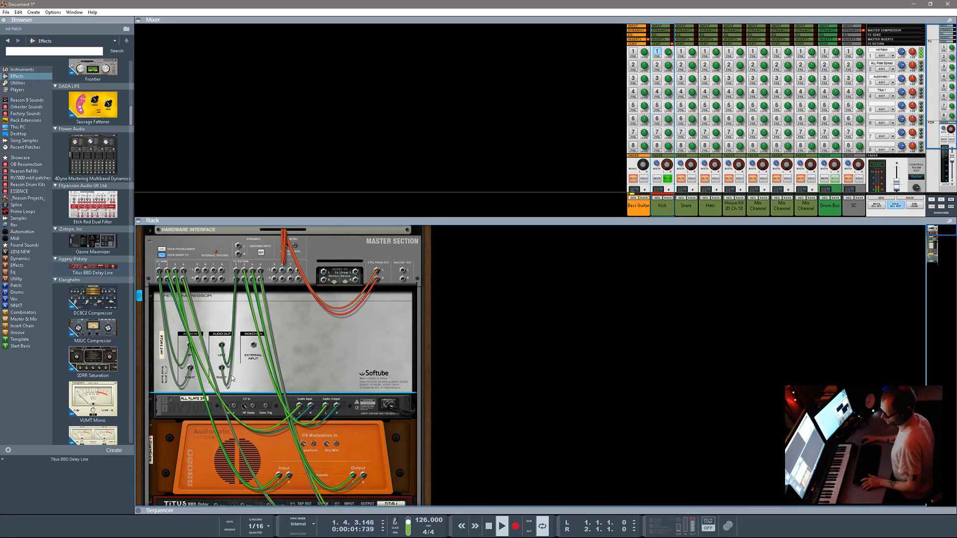
pyautogui.scroll(-1, 233, 385)
pyautogui.scroll(-5, 232, 384)
pyautogui.scroll(-2, 234, 387)
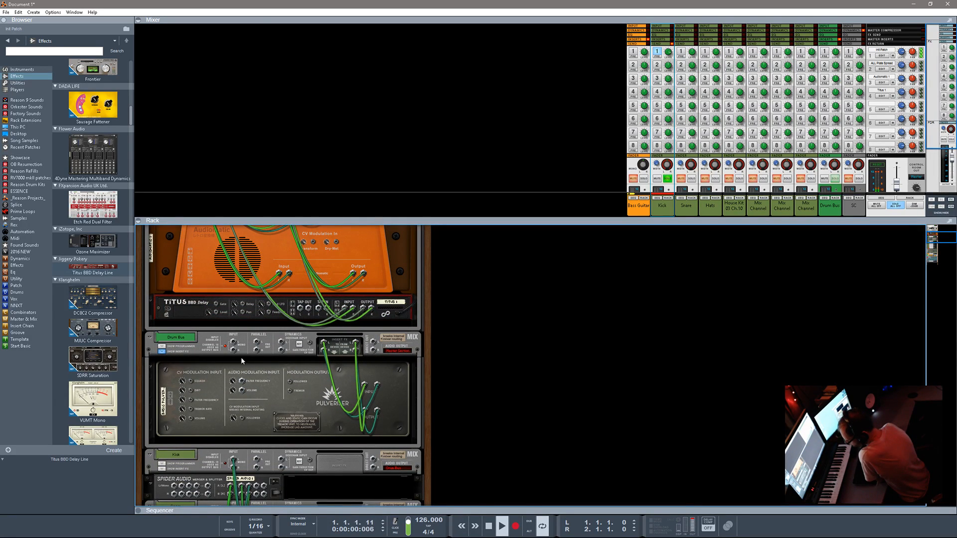
pyautogui.moveTo(322, 342); pyautogui.dragTo(327, 371)
pyautogui.moveTo(355, 342); pyautogui.dragTo(343, 411)
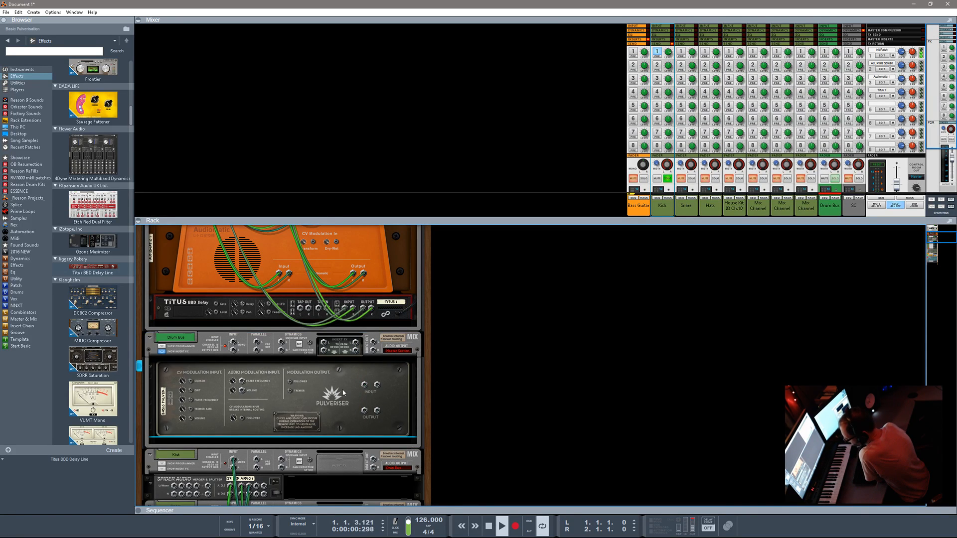
# - Adjust the Kick channel's FX 1 send level, then turn off that send and unsolo the channel
pyautogui.click(668, 53)
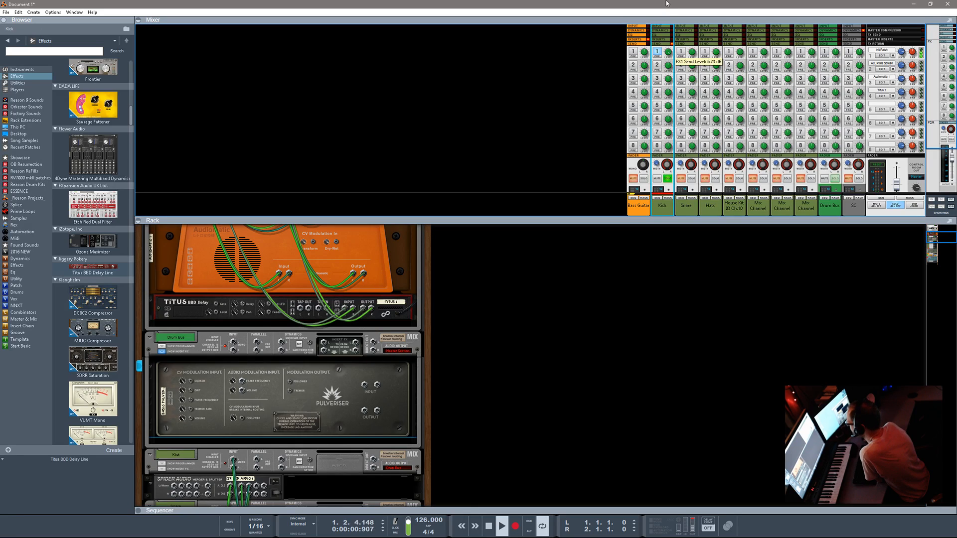
pyautogui.click(659, 53)
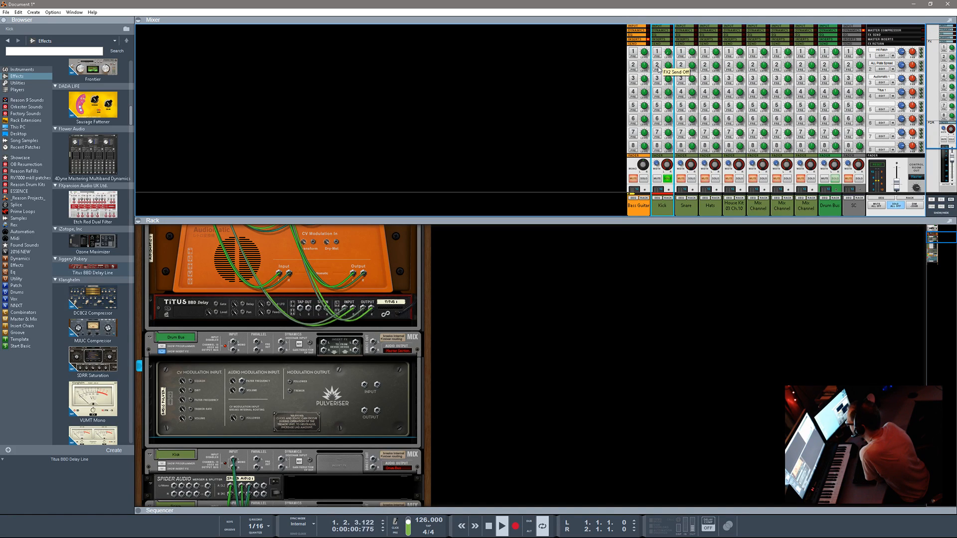
pyautogui.click(668, 179)
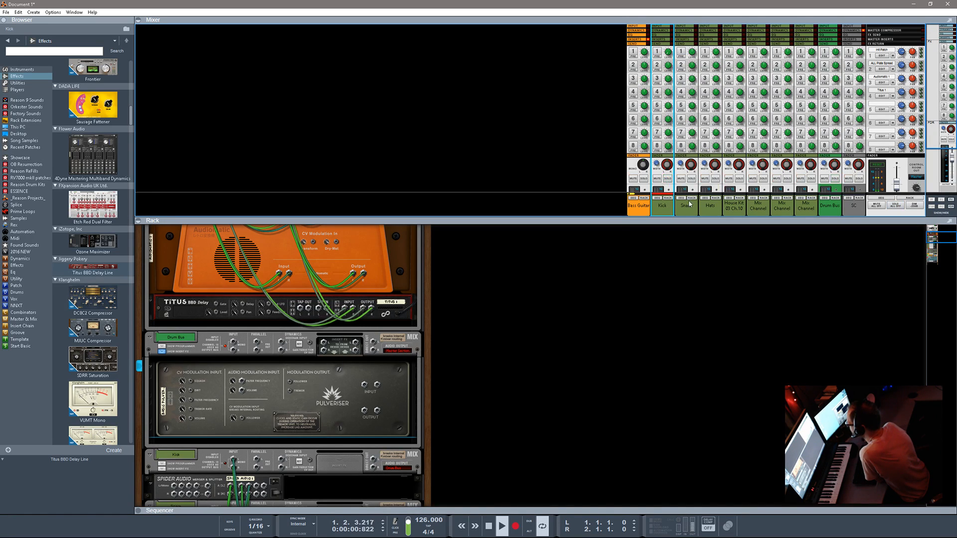
# - Solo the Snare channel and turn on its FX send 4, adjusting the send level
pyautogui.click(691, 179)
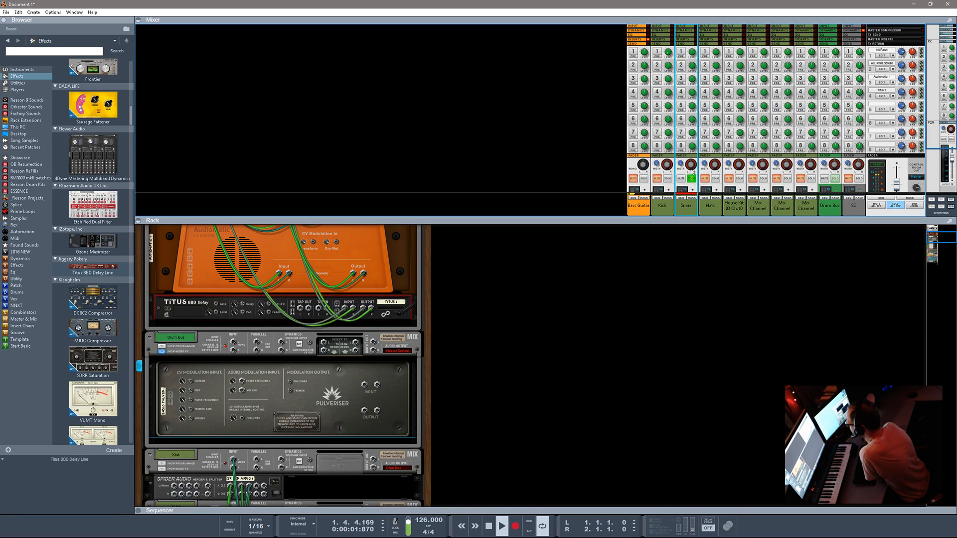
pyautogui.click(682, 93)
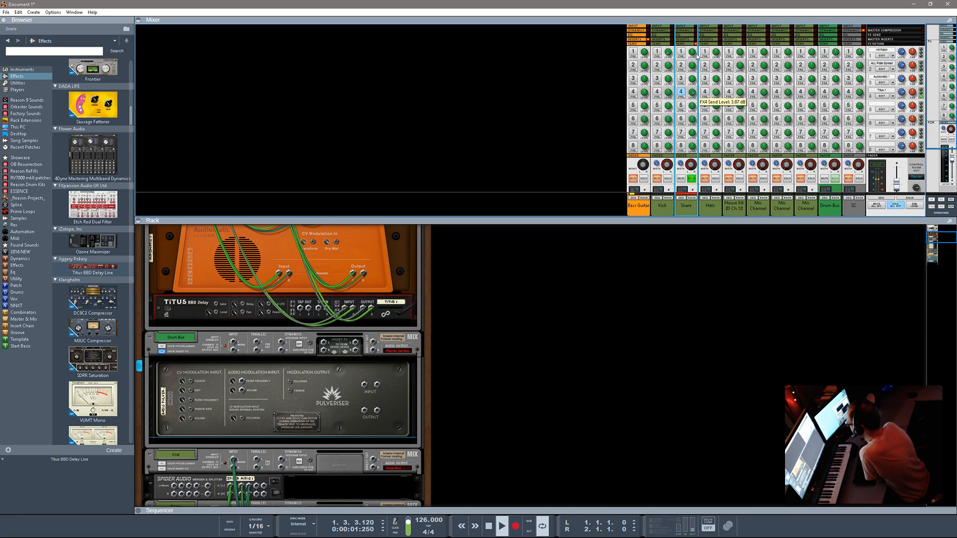
pyautogui.moveTo(696, 61); pyautogui.dragTo(697, 74)
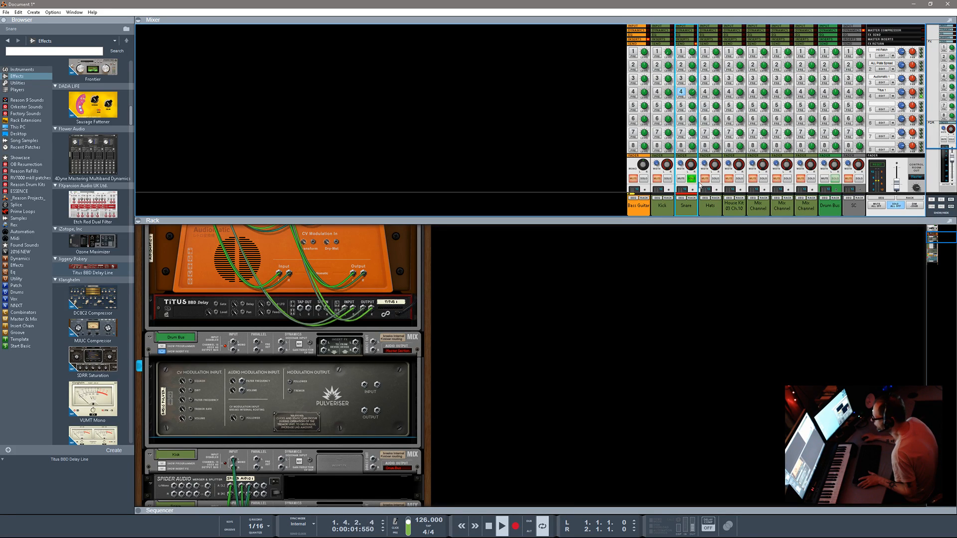
# - Solo the Bass Guitar channel and lower its fader to about -17 dB
pyautogui.click(643, 180)
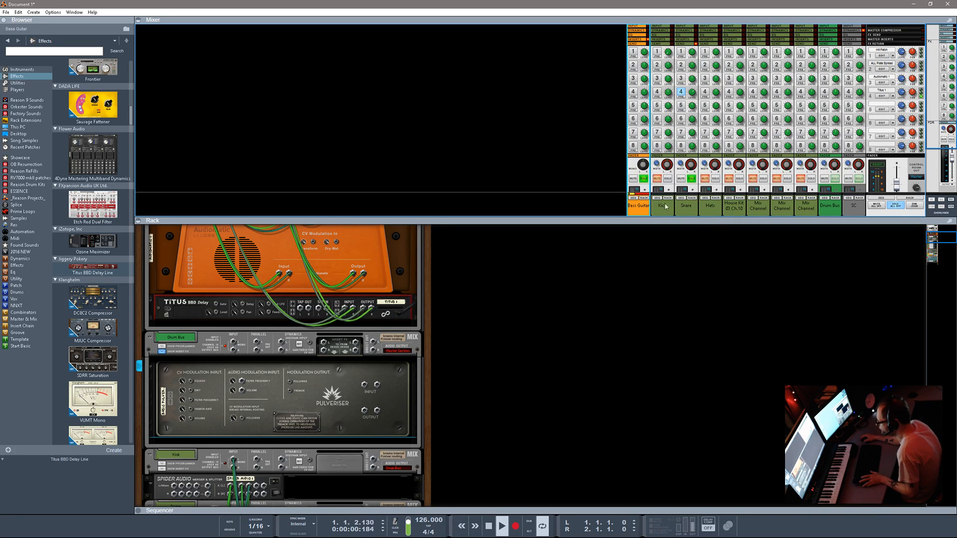
pyautogui.scroll(-3, 664, 209)
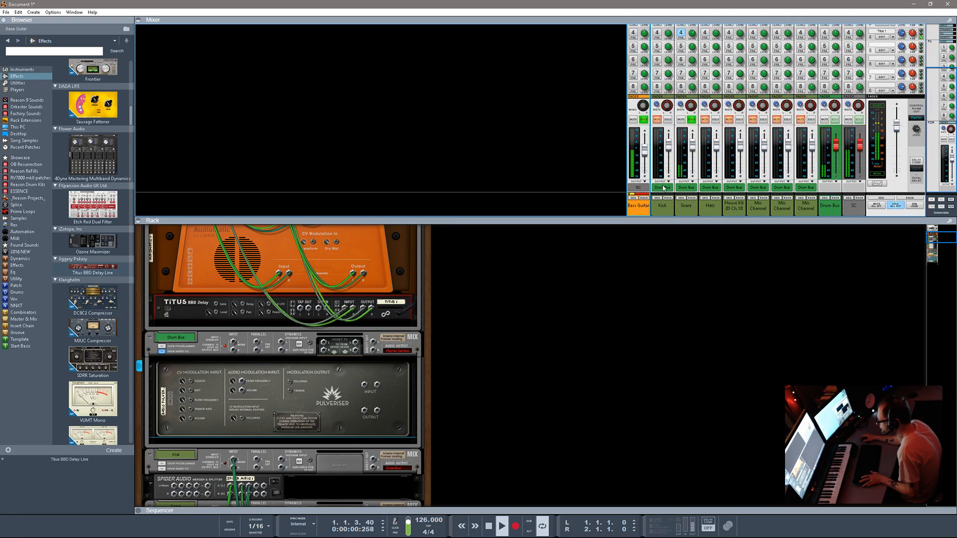
pyautogui.moveTo(643, 147)
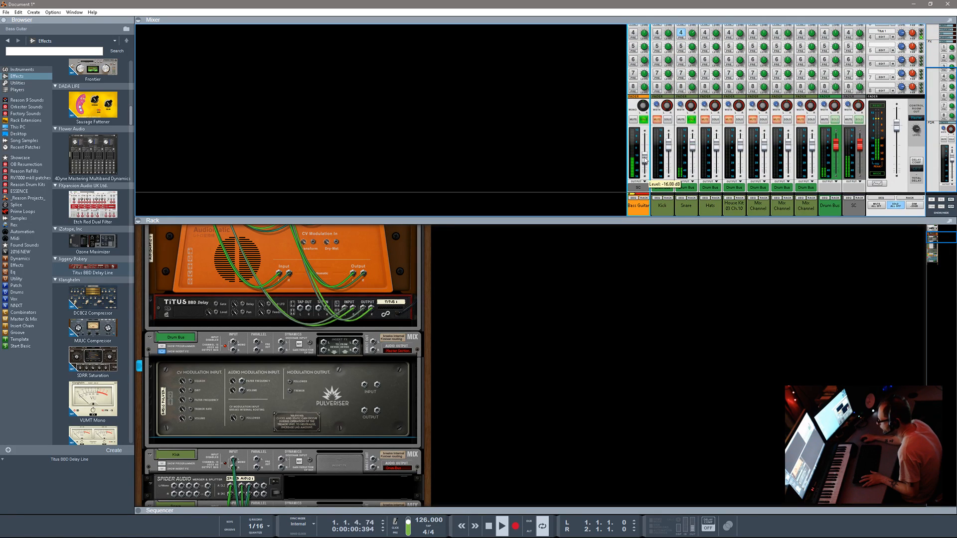
pyautogui.scroll(3, 643, 145)
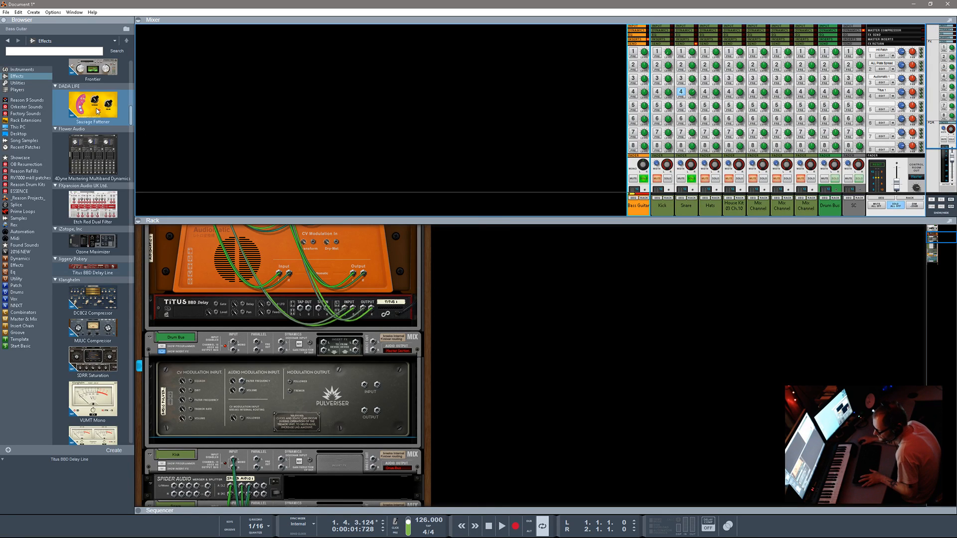
# - Add Sausage Fattener as a send effect below the TiTUS BBD Delay and return the rack to its front panels
pyautogui.moveTo(98, 111); pyautogui.dragTo(233, 329)
pyautogui.scroll(4, 325, 337)
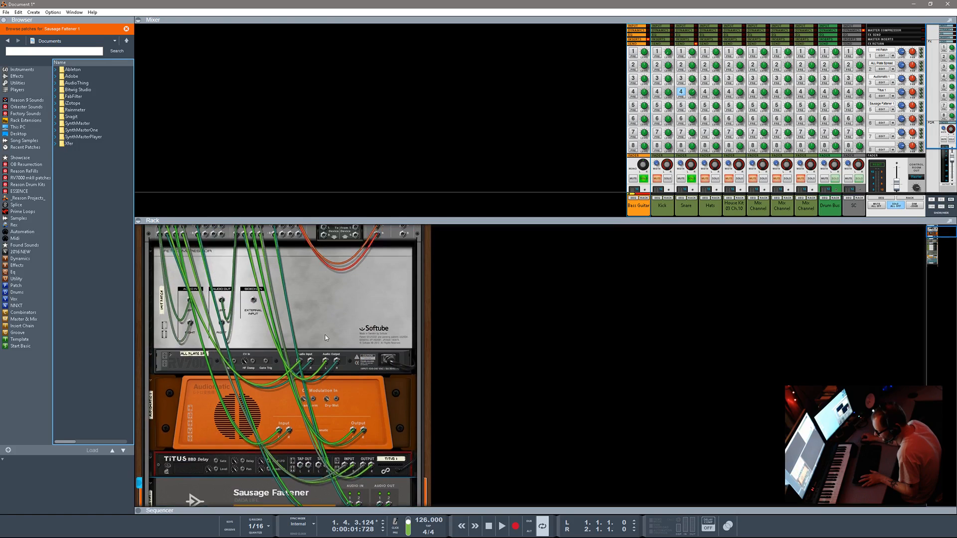
pyautogui.scroll(-3, 325, 335)
pyautogui.press('space')
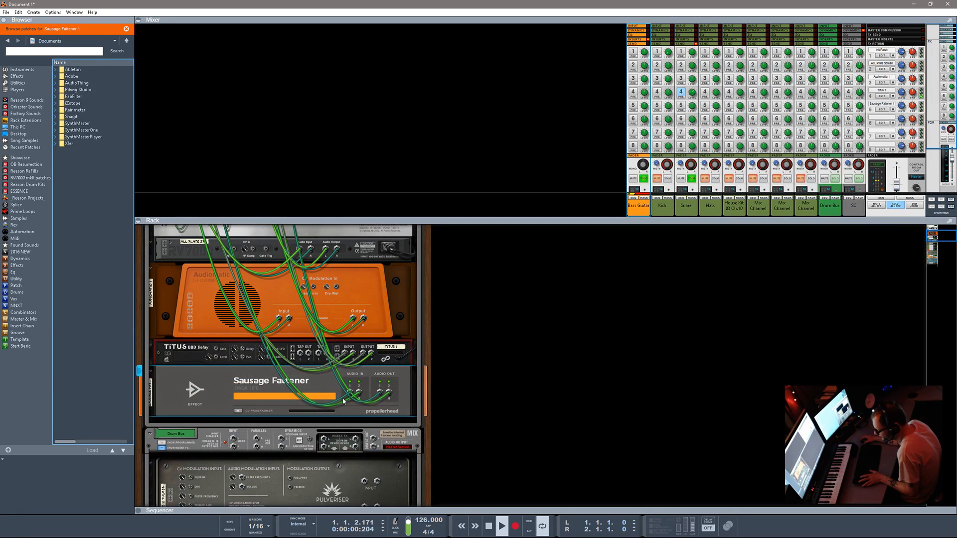
pyautogui.press('space')
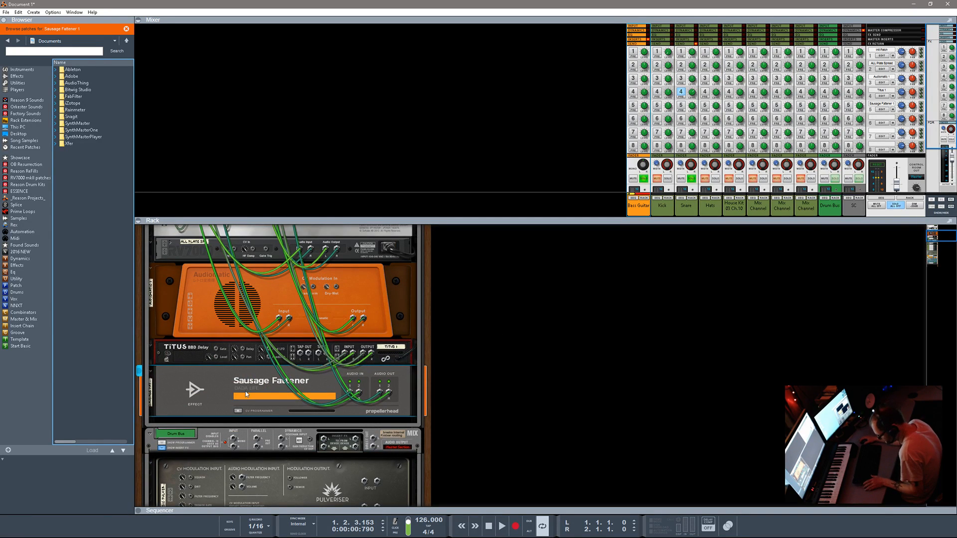
pyautogui.press('Tab')
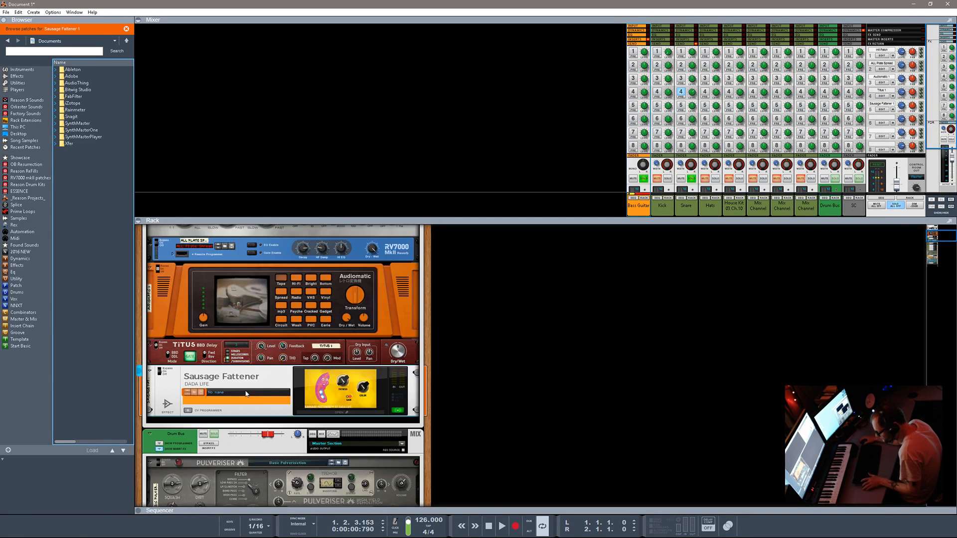
# - Set Sausage Fattener's Fatness to 100% and its other large knob to maximum, and turn on FX sends 5 and 1 on Bass Guitar
pyautogui.click(348, 413)
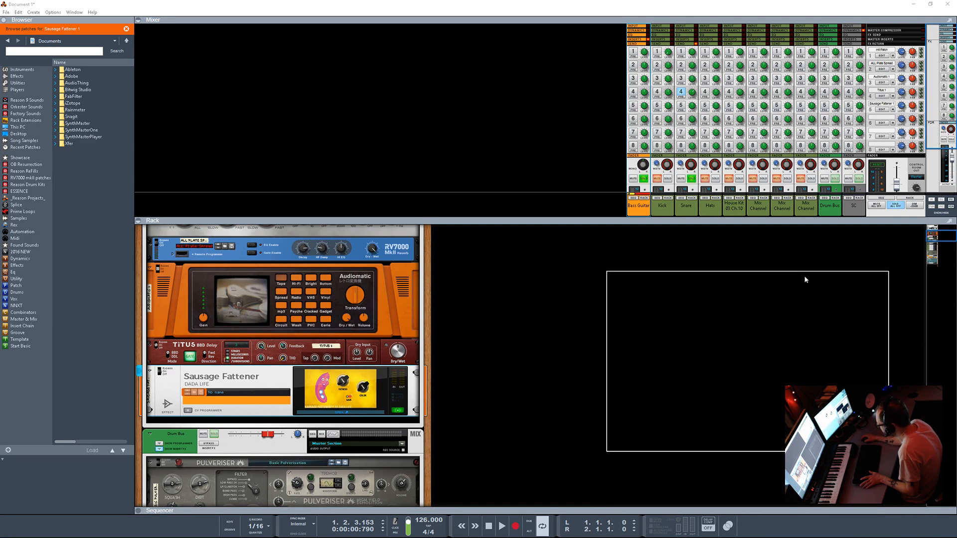
pyautogui.moveTo(747, 344); pyautogui.dragTo(756, 34)
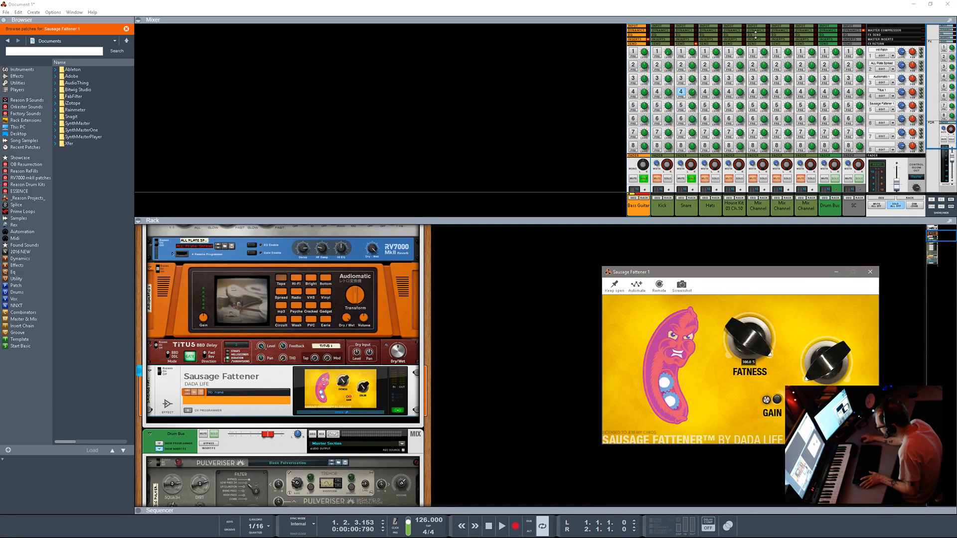
pyautogui.moveTo(815, 364); pyautogui.dragTo(820, 145)
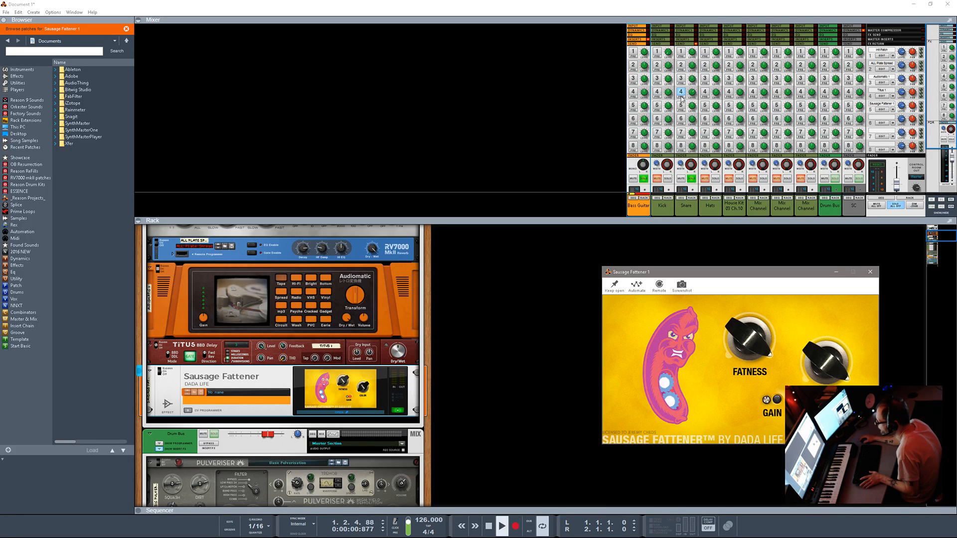
pyautogui.click(634, 106)
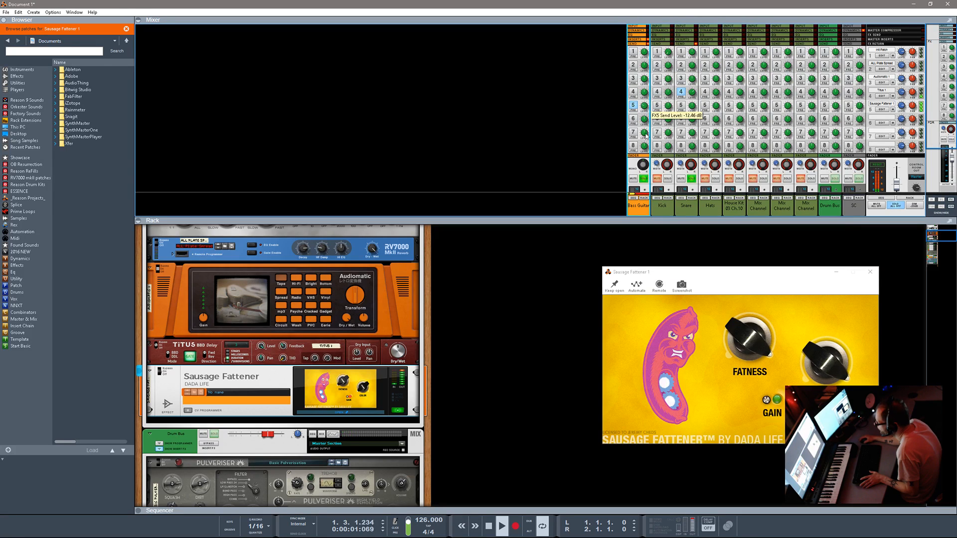
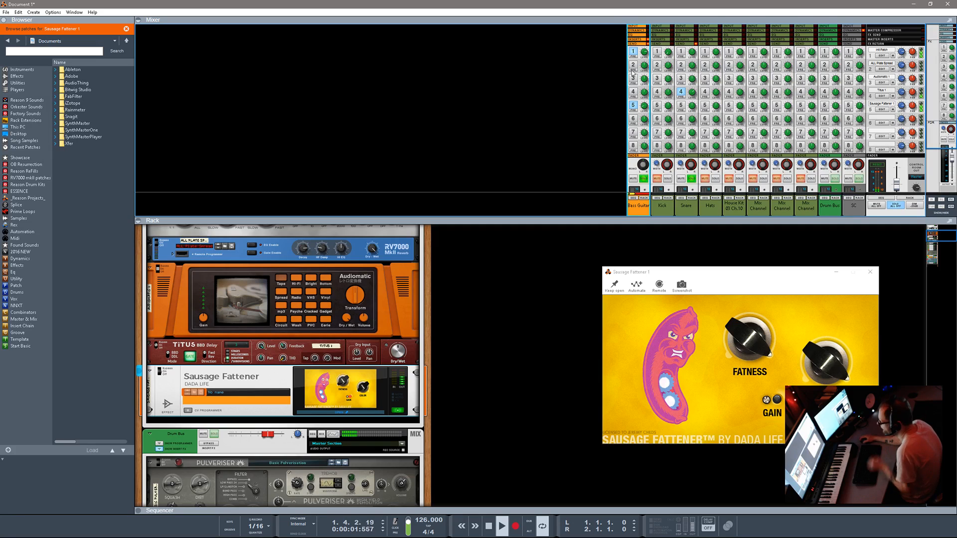
# - Show the mixer's EQ section above the sends, leaving the dynamics section hidden
pyautogui.click(636, 31)
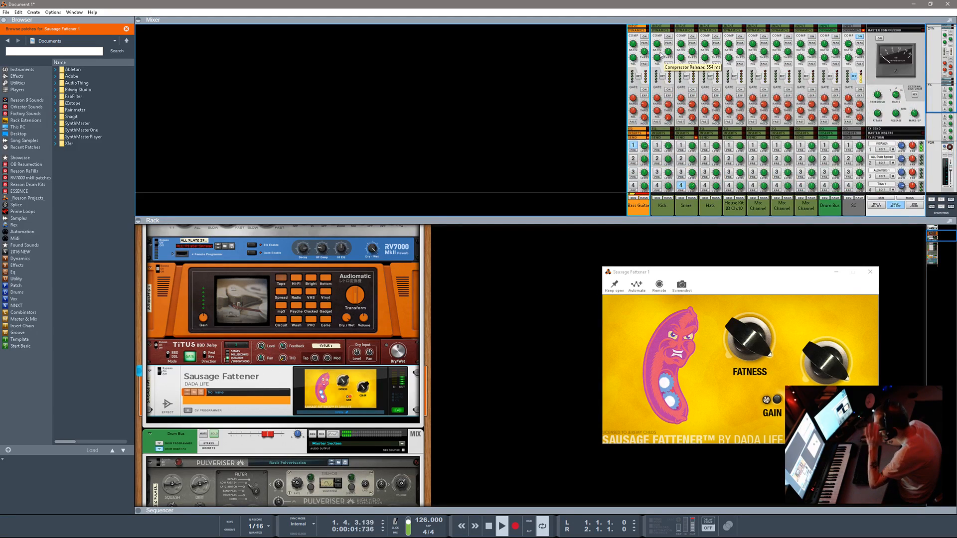
pyautogui.click(643, 34)
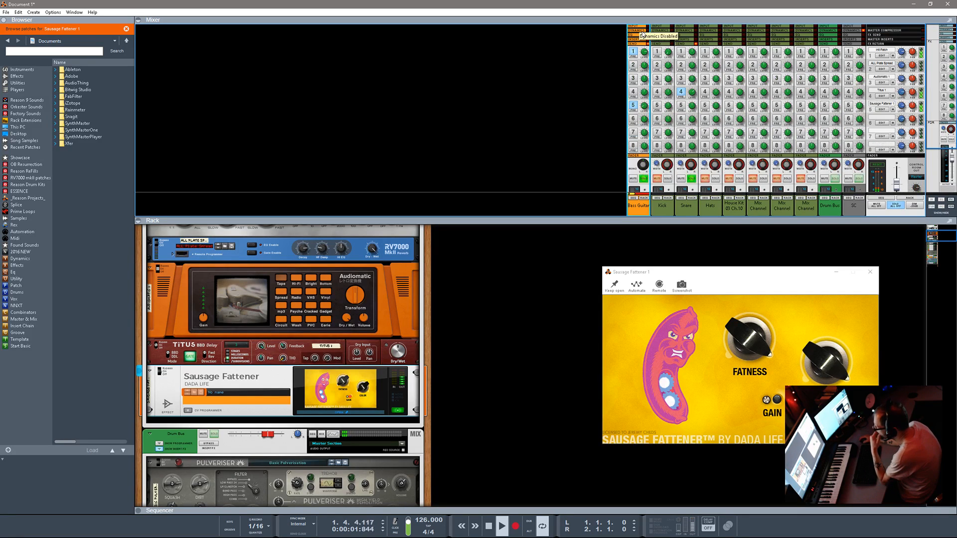
pyautogui.click(643, 35)
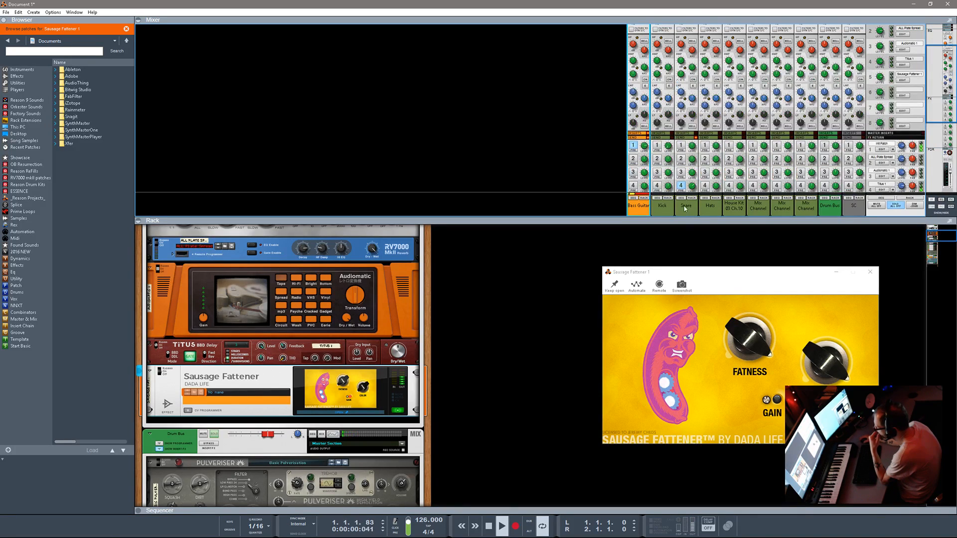
pyautogui.scroll(3, 663, 179)
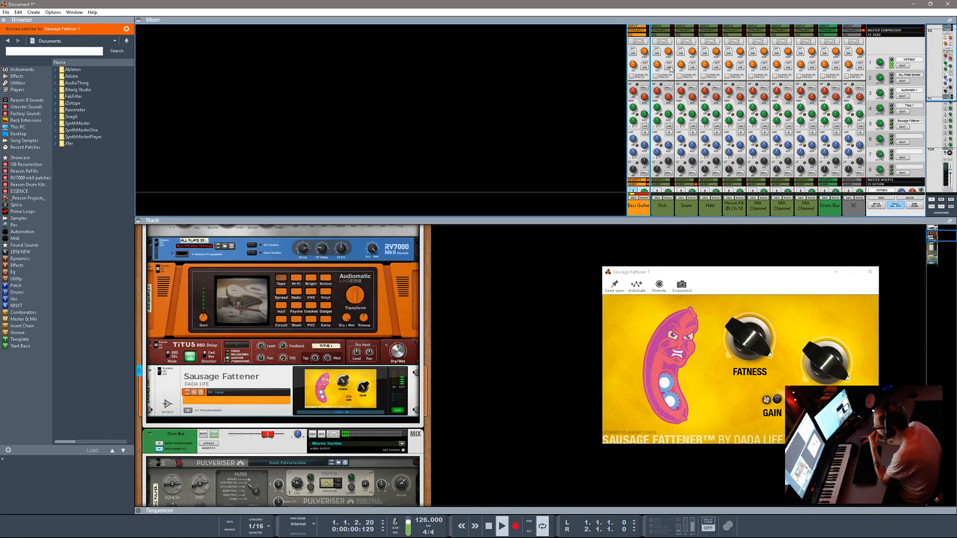
# - Open the Kick channel's Spectrum EQ, enable its low pass filter at 255.4 Hz and solo the channel
pyautogui.click(663, 44)
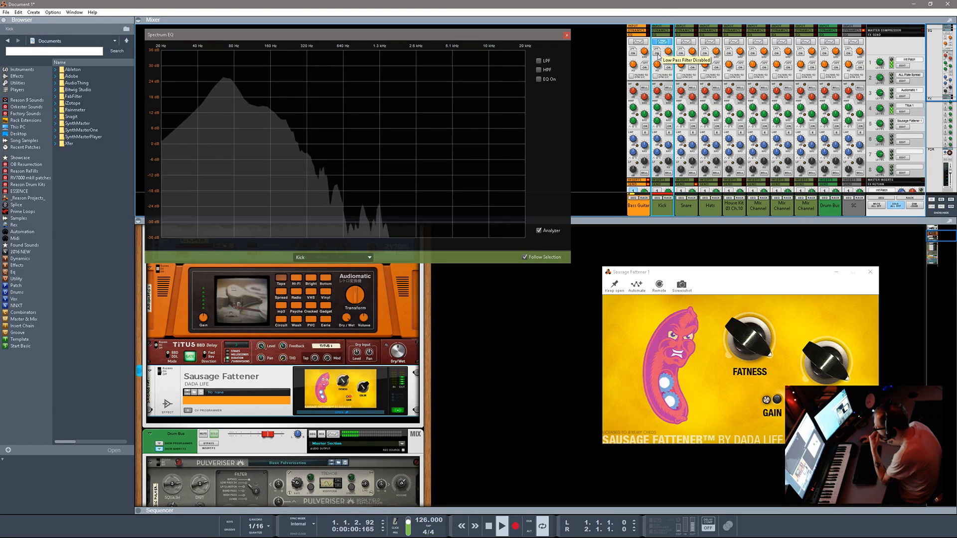
pyautogui.moveTo(667, 51); pyautogui.dragTo(679, 100)
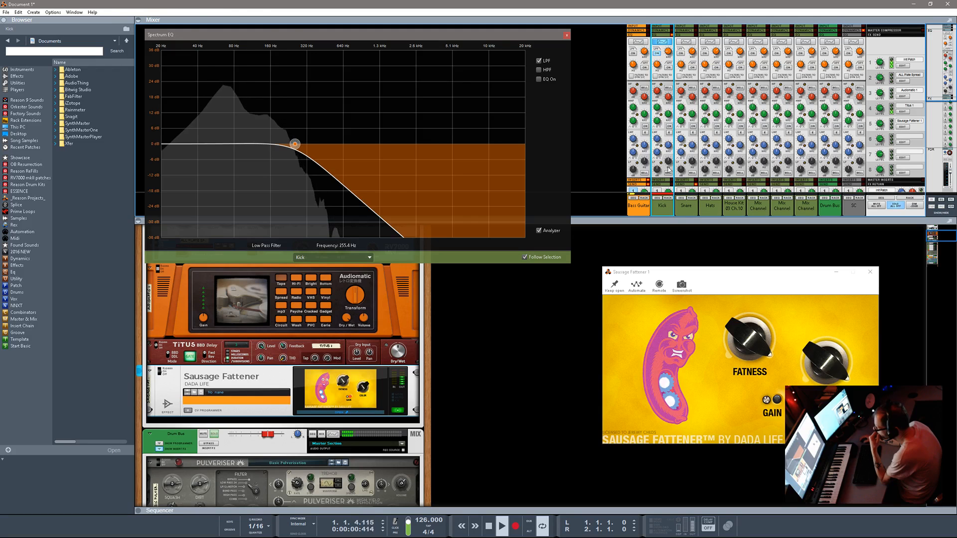
pyautogui.scroll(-3, 667, 178)
pyautogui.scroll(-1, 667, 178)
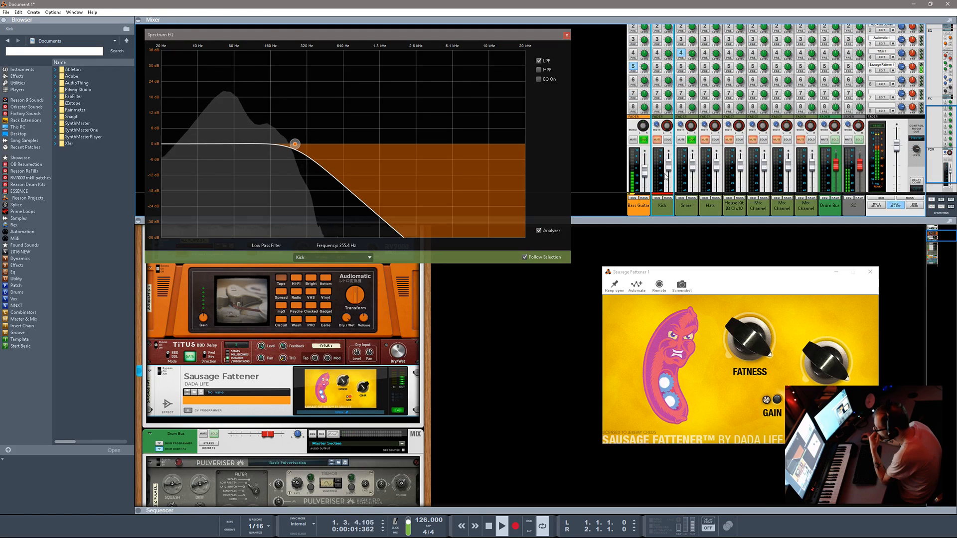
pyautogui.click(669, 141)
# - Display the Bass Guitar channel in the Spectrum EQ and enable its low pass filter
pyautogui.scroll(4, 657, 139)
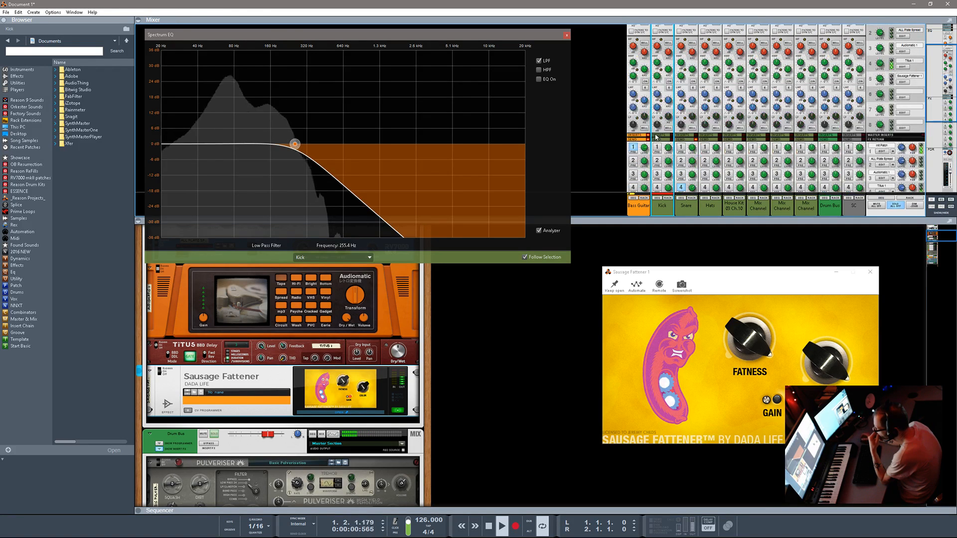
pyautogui.scroll(2, 643, 28)
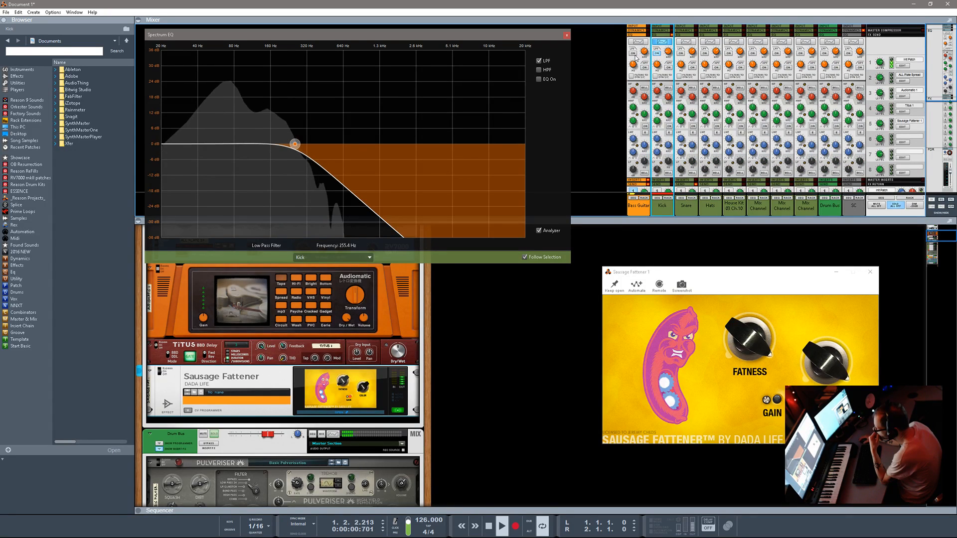
pyautogui.click(637, 46)
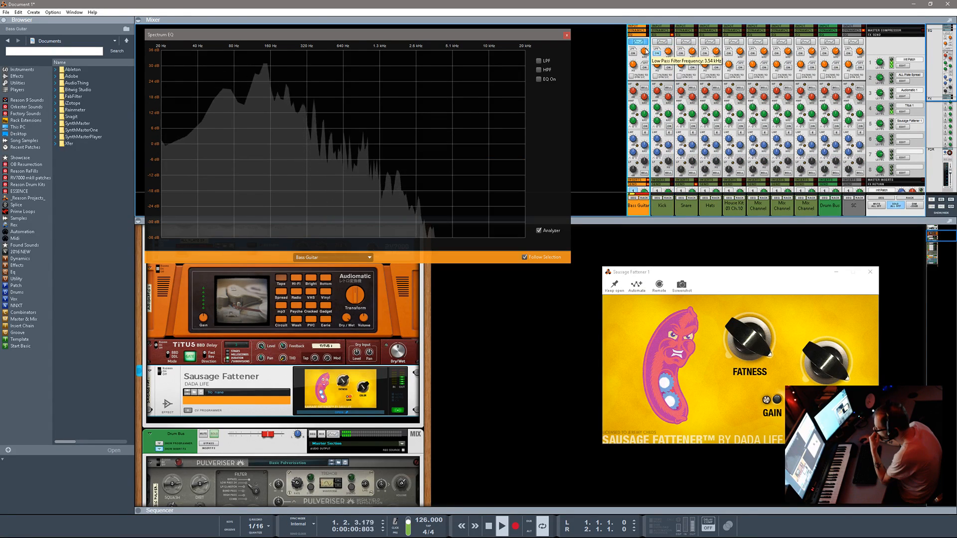
pyautogui.click(635, 53)
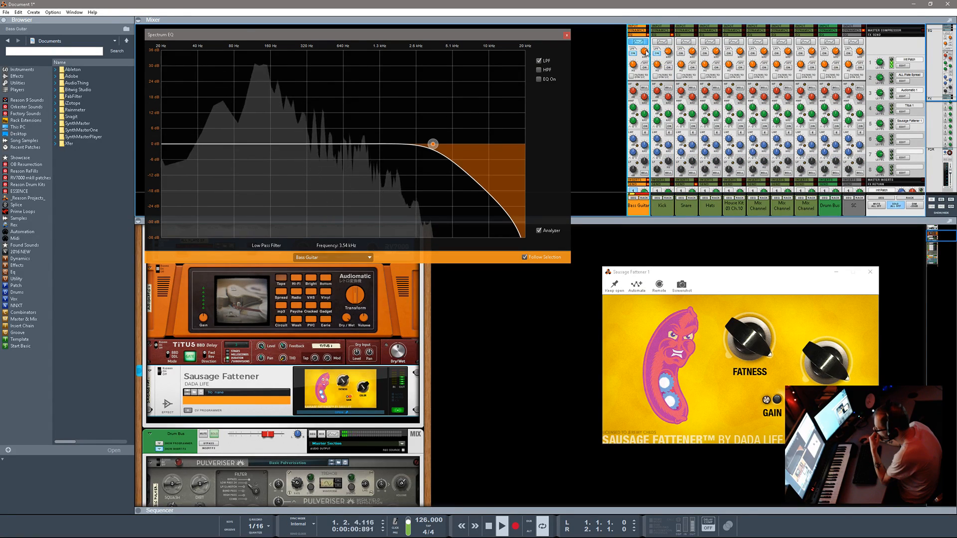
# - Set Bass Guitar's low pass filter to 144.9 Hz, enable its high pass filter and lower that to 20.2 Hz
pyautogui.moveTo(645, 52); pyautogui.dragTo(653, 130)
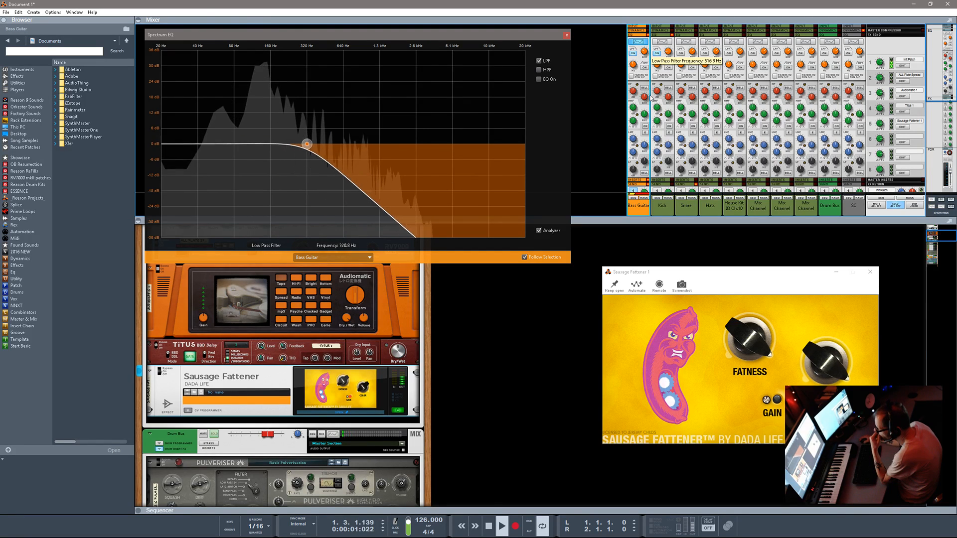
pyautogui.click(645, 68)
pyautogui.moveTo(633, 64); pyautogui.dragTo(646, 37)
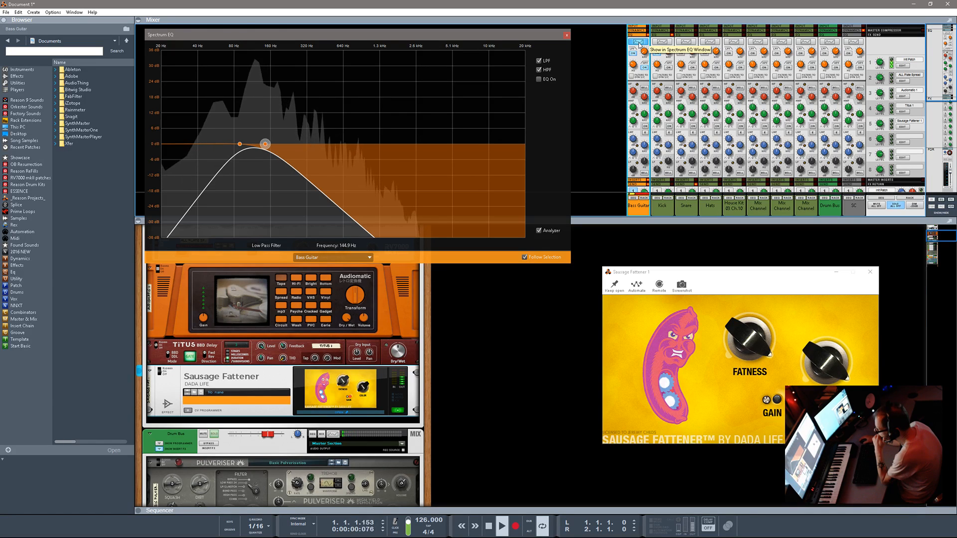
pyautogui.moveTo(633, 64); pyautogui.dragTo(643, 111)
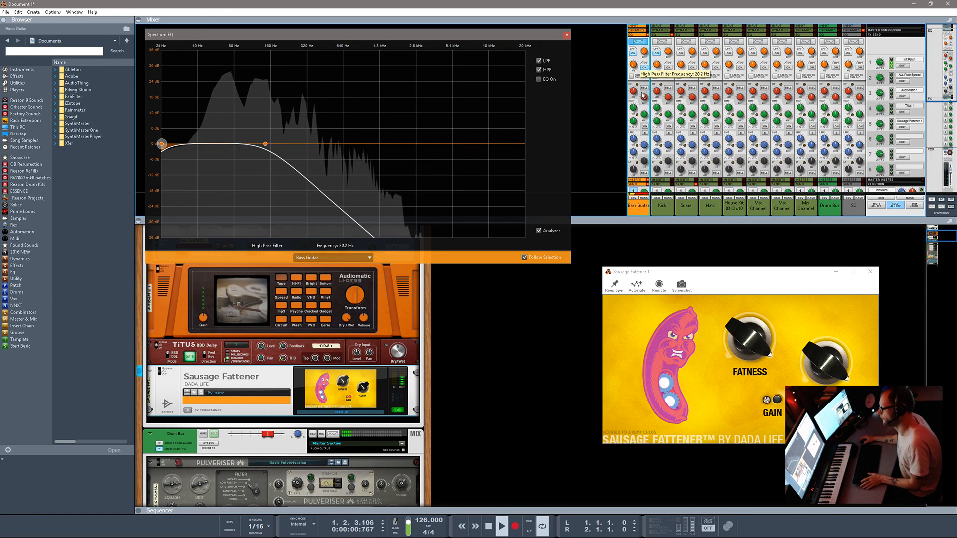
# - Solo the Kick channel, play the loop and turn on the channel's FX send 5
pyautogui.scroll(-5, 664, 203)
pyautogui.click(668, 188)
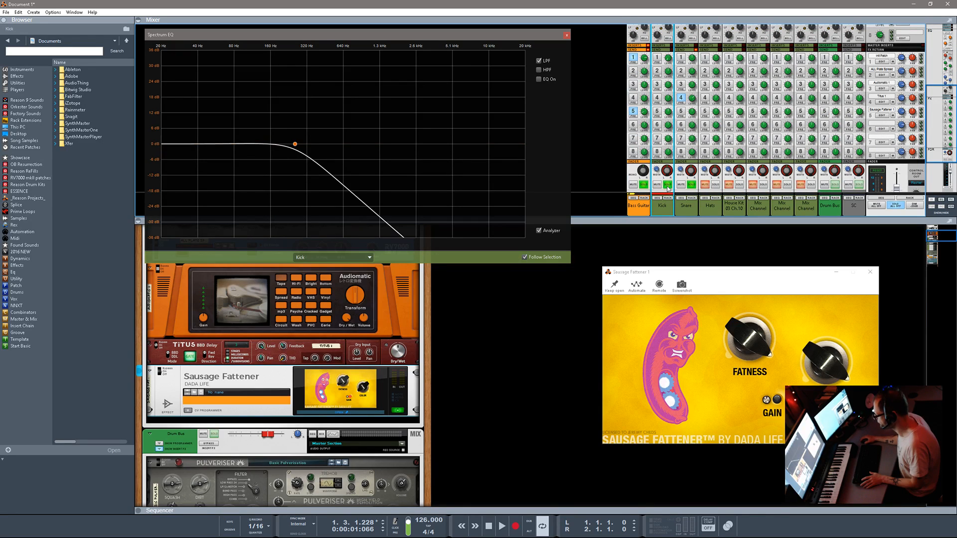
pyautogui.scroll(5, 661, 188)
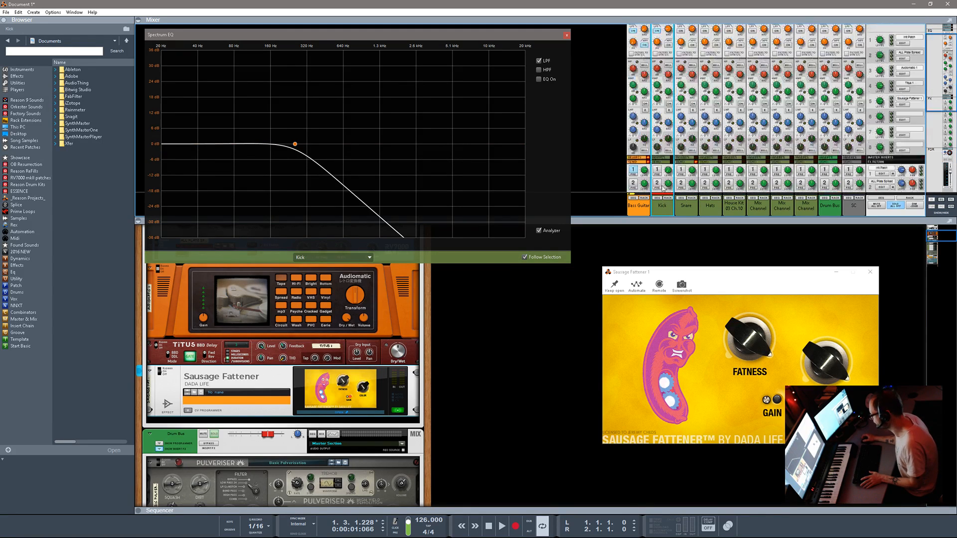
pyautogui.scroll(-2, 664, 188)
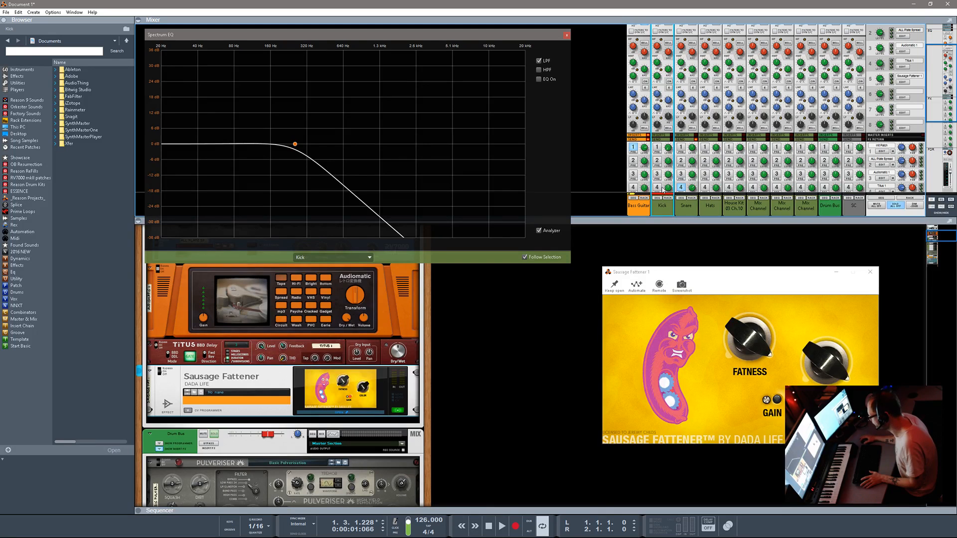
pyautogui.scroll(-3, 661, 179)
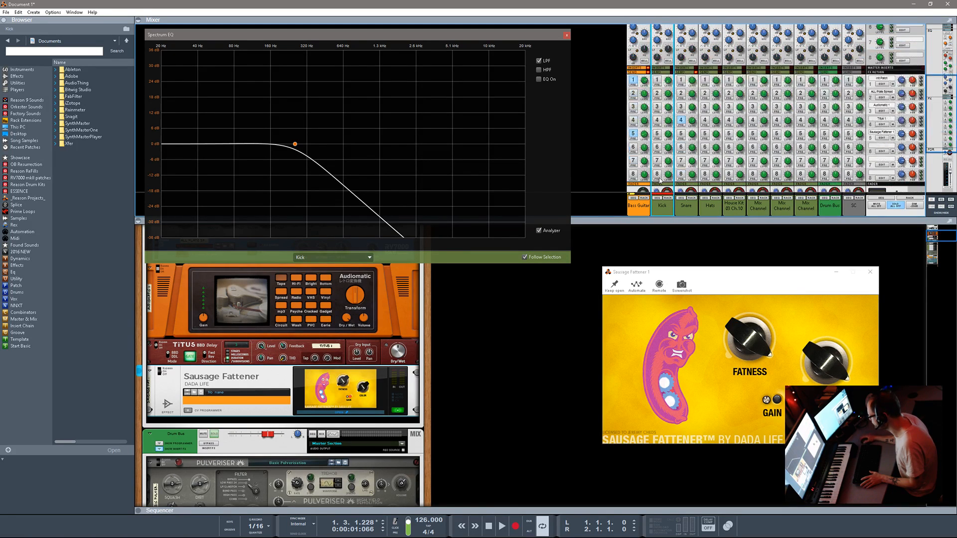
pyautogui.press('space')
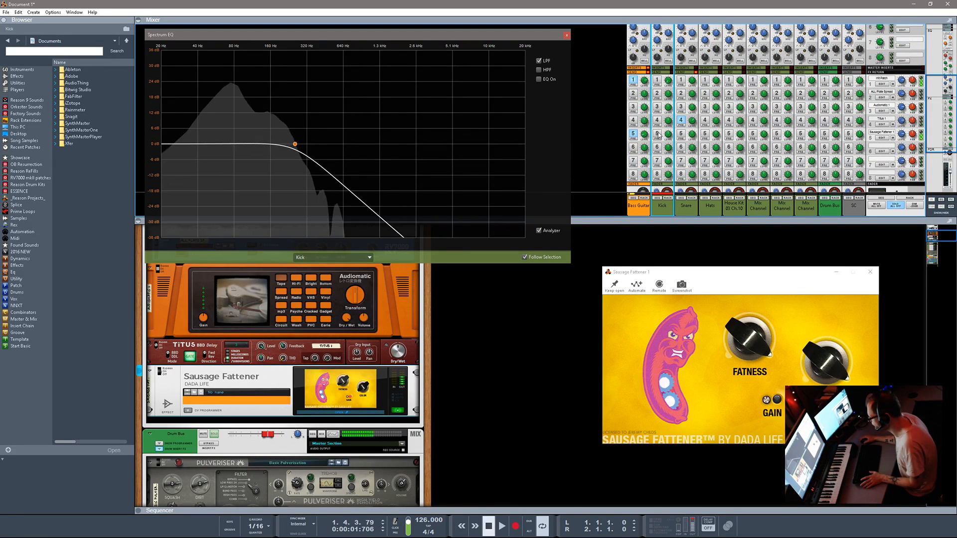
pyautogui.press('space')
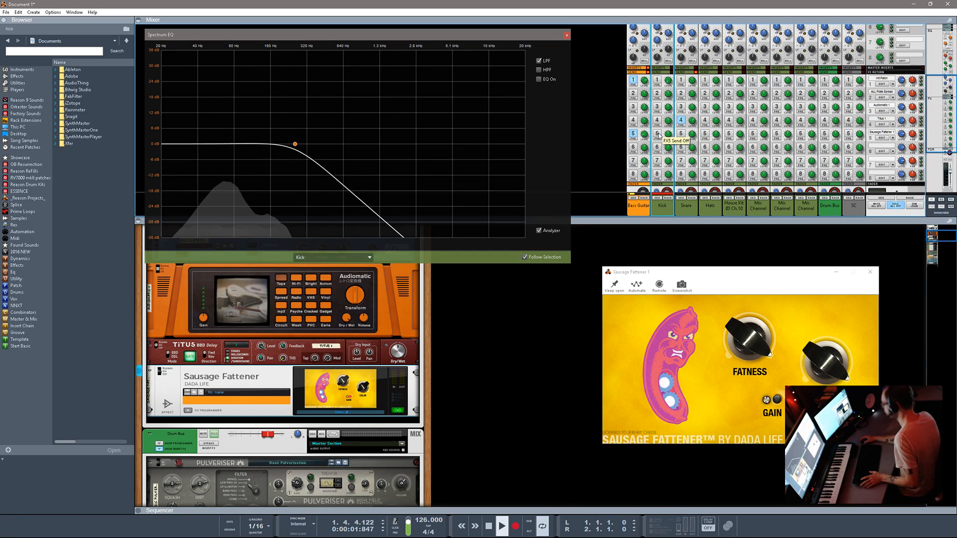
pyautogui.click(659, 136)
pyautogui.click(657, 134)
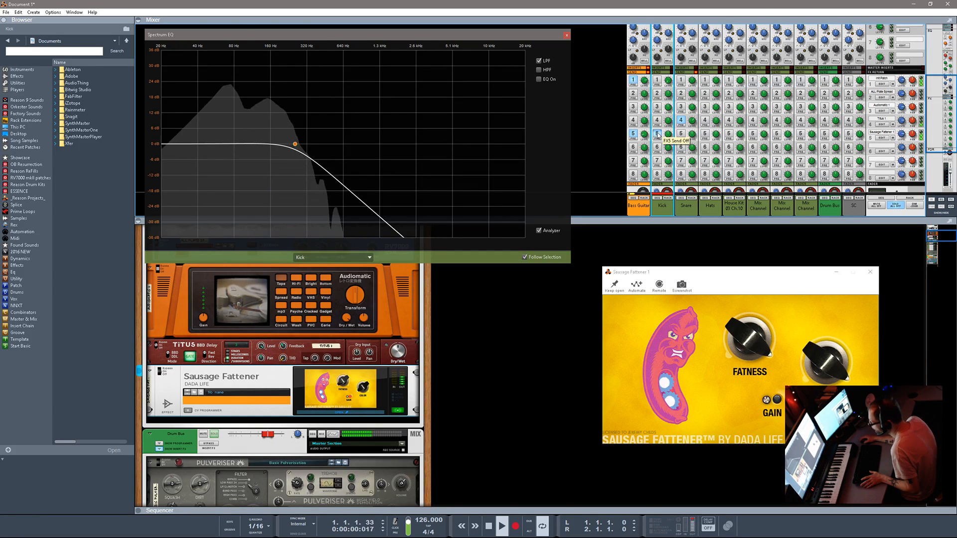
pyautogui.moveTo(668, 128); pyautogui.dragTo(669, 142)
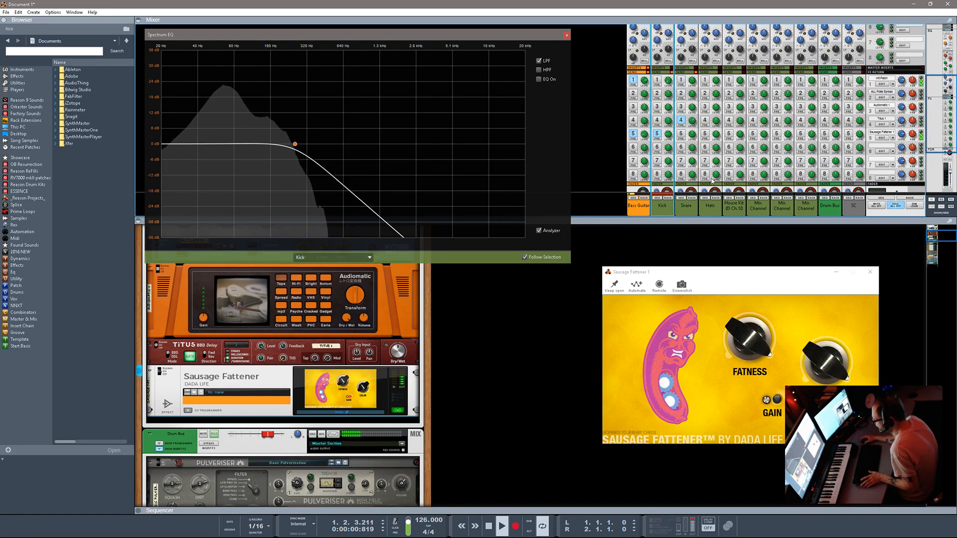
# - Reopen the Kick's Spectrum EQ, switch its low pass filter off and on again, and raise the cutoff to about 2.55 kHz
pyautogui.scroll(5, 688, 168)
pyautogui.scroll(4, 716, 155)
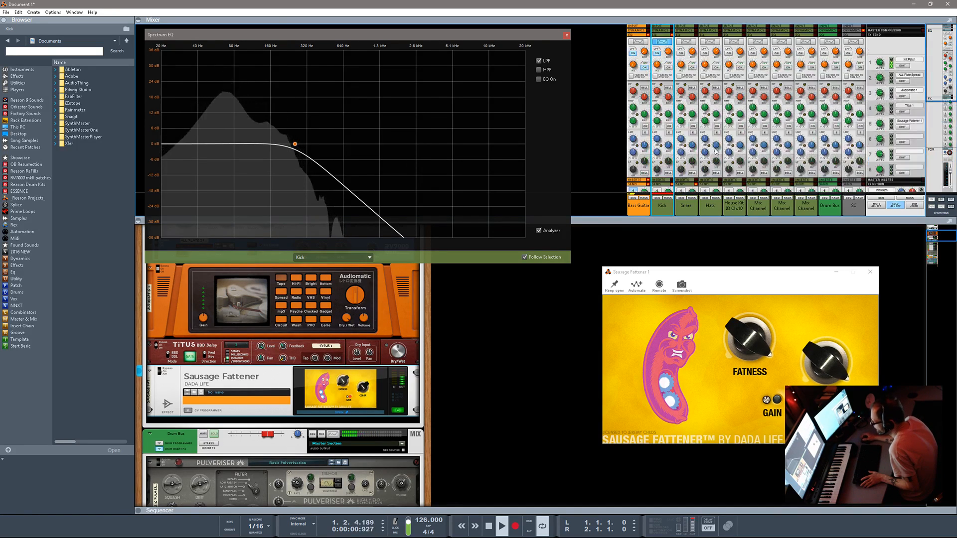
pyautogui.click(662, 42)
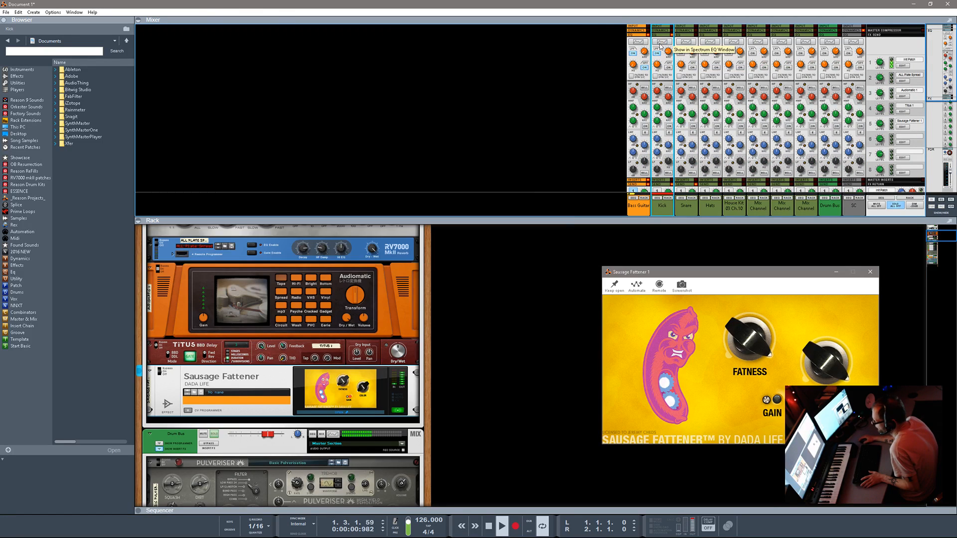
pyautogui.click(662, 43)
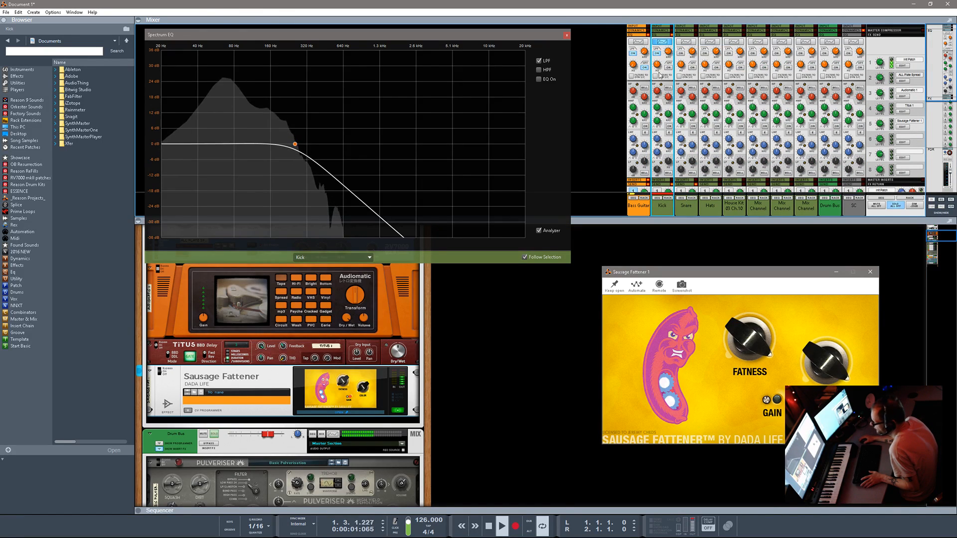
pyautogui.click(658, 54)
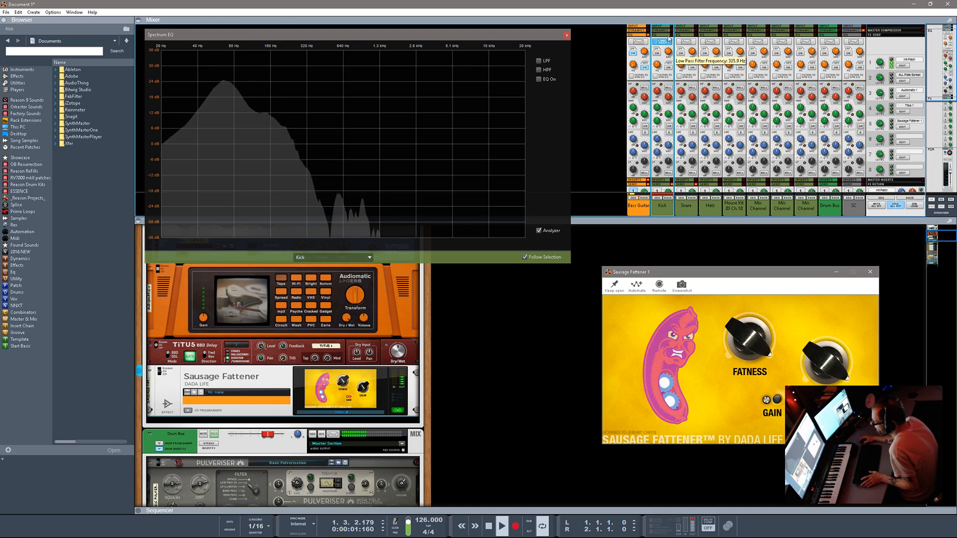
pyautogui.moveTo(669, 39); pyautogui.dragTo(669, 10)
pyautogui.click(657, 54)
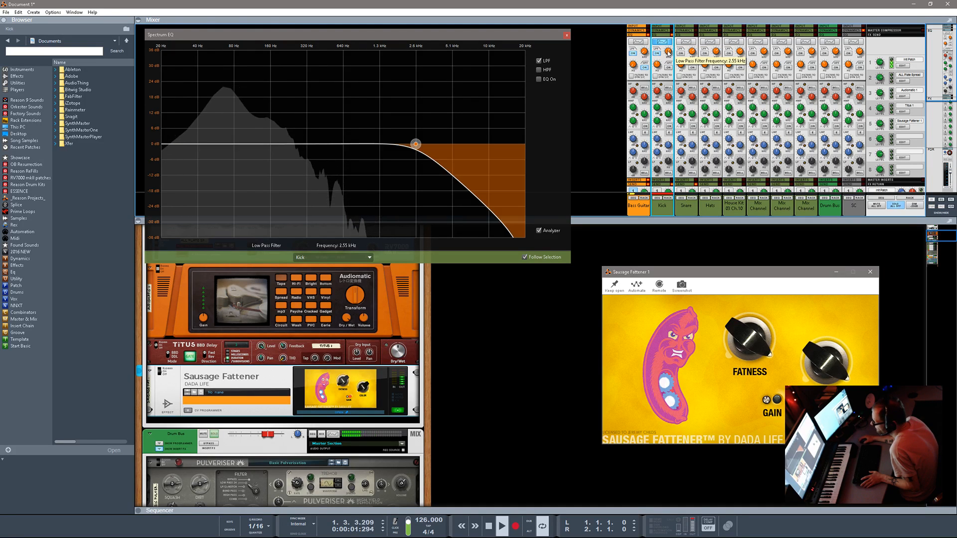
# - Lower the Kick's low pass filter to just above 320 Hz and enable its high pass filter at 40.5 Hz
pyautogui.moveTo(669, 52); pyautogui.dragTo(657, 89)
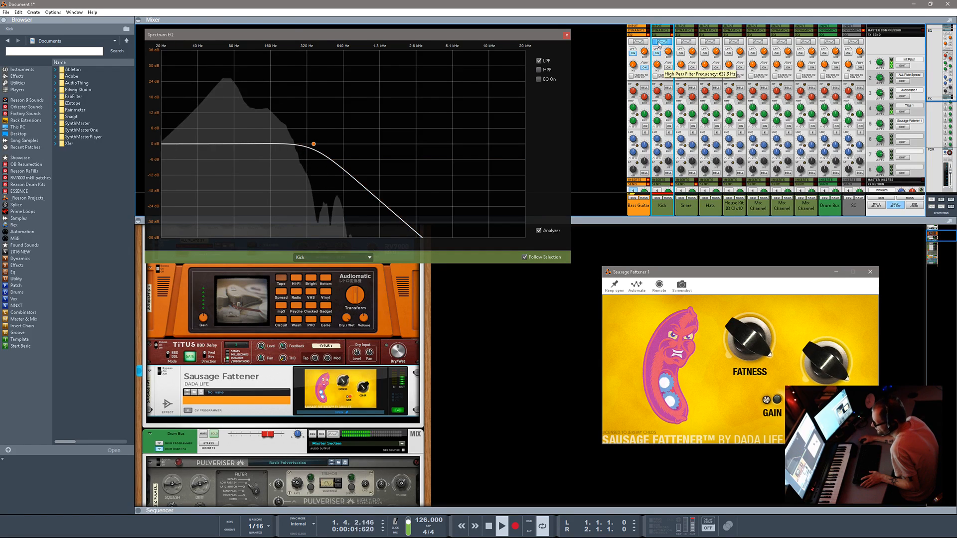
pyautogui.click(668, 68)
pyautogui.moveTo(658, 66); pyautogui.dragTo(659, 118)
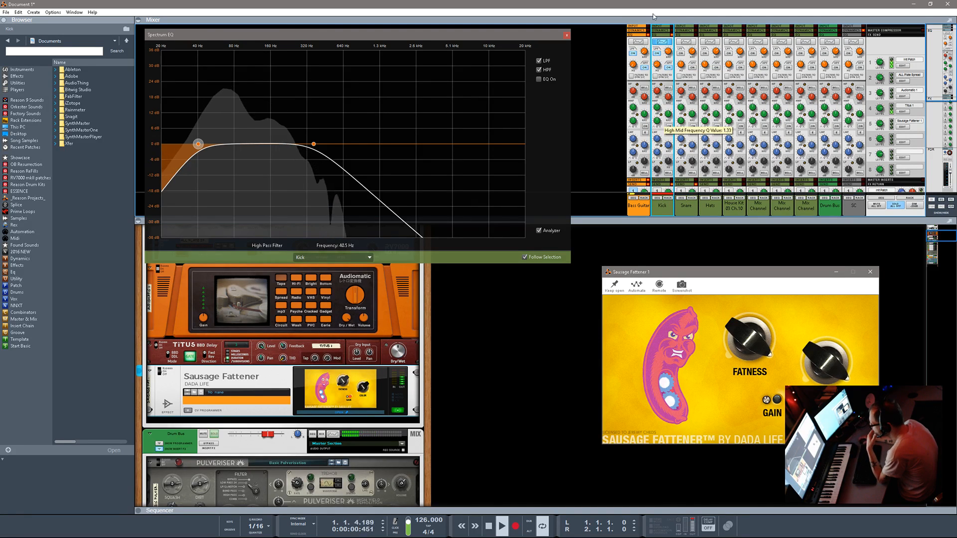
# - Show the mixer's dynamics section, expand the mixer to nearly full height and move the Sausage Fattener window off the channel strips
pyautogui.click(659, 32)
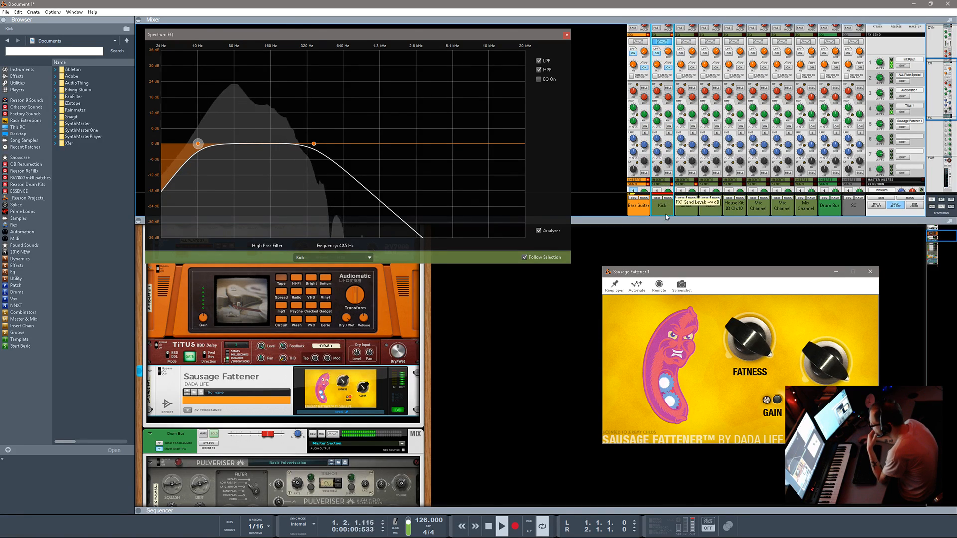
pyautogui.moveTo(663, 220); pyautogui.dragTo(661, 536)
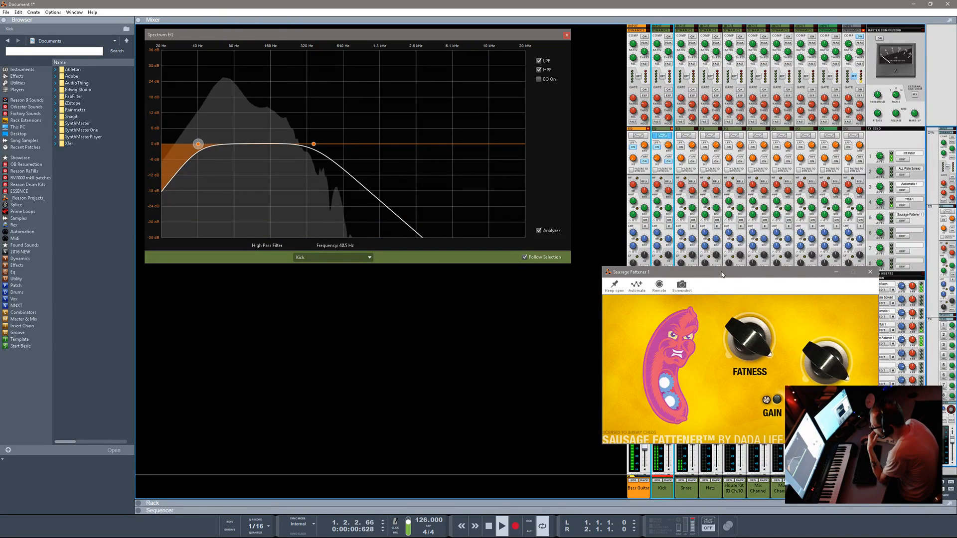
pyautogui.moveTo(722, 274); pyautogui.dragTo(374, 304)
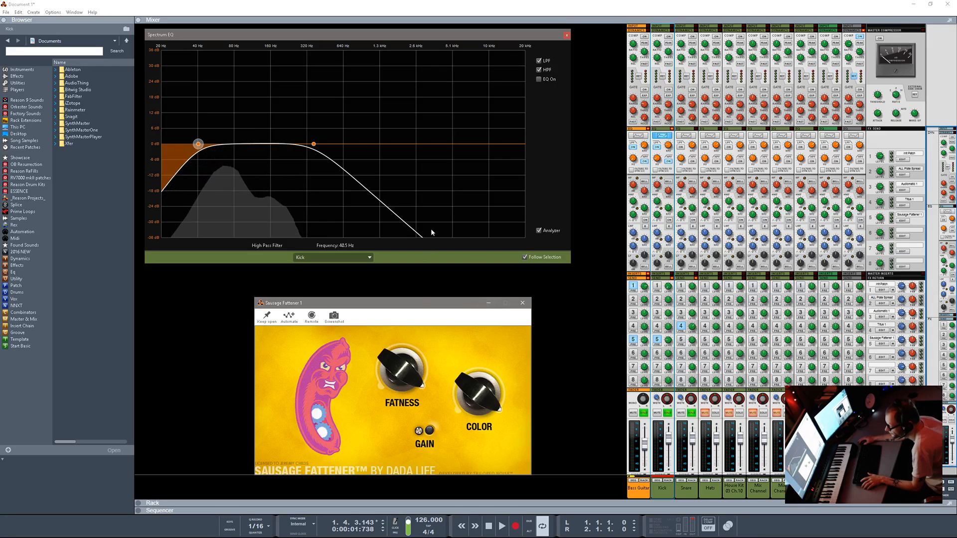
# - Maximize the rack and close the Spectrum EQ and Sausage Fattener windows
pyautogui.click(403, 501)
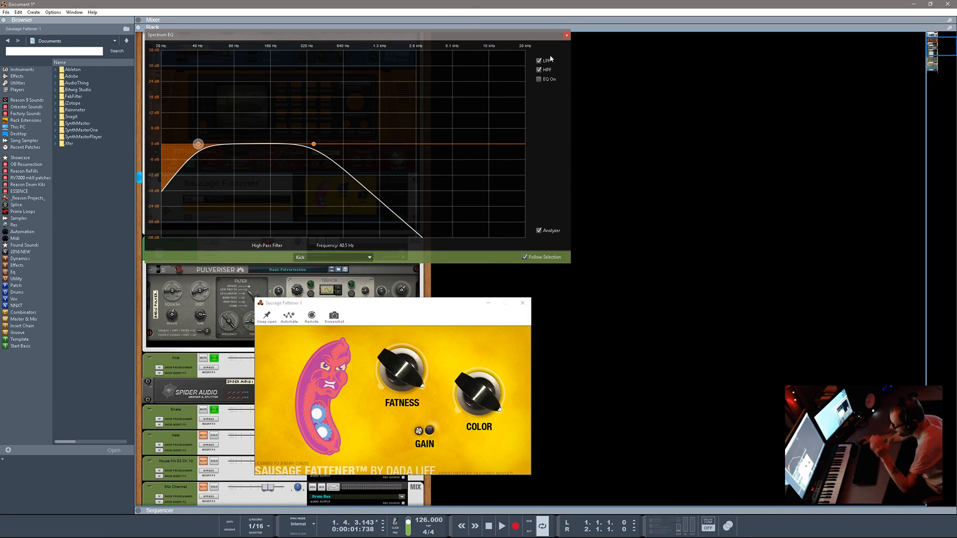
pyautogui.click(567, 35)
pyautogui.click(523, 304)
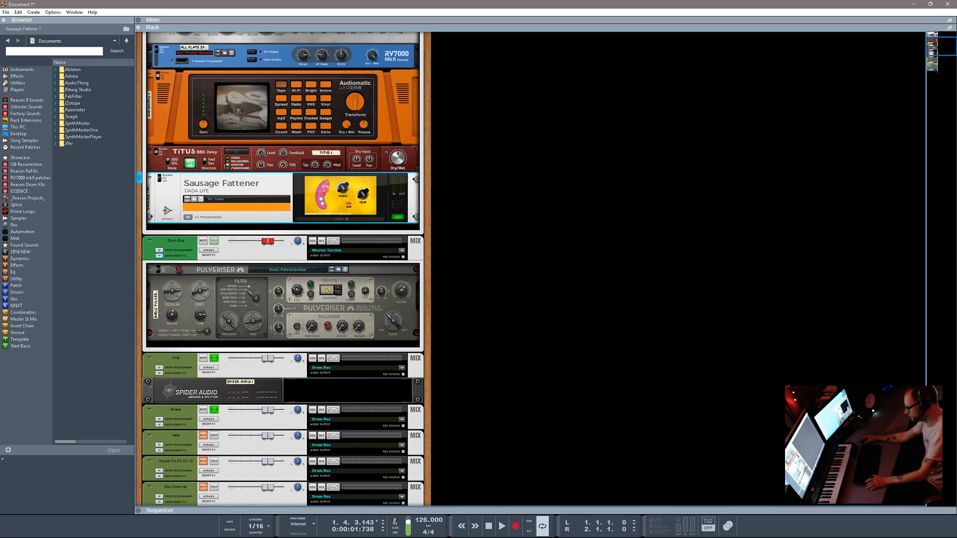
# - Flip the rack between its front and back to examine the cable routing of the send effects and drum channels
pyautogui.press('Tab')
pyautogui.press('Tab')
pyautogui.press('Tab')
pyautogui.press('Tab')
pyautogui.press('Tab')
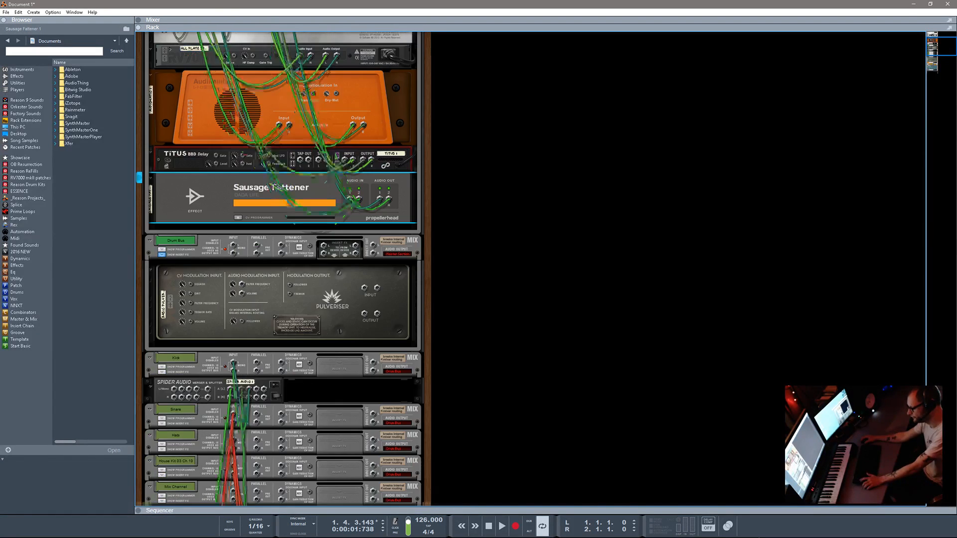
pyautogui.press('Tab')
pyautogui.press('Tab')
pyautogui.press('Tab')
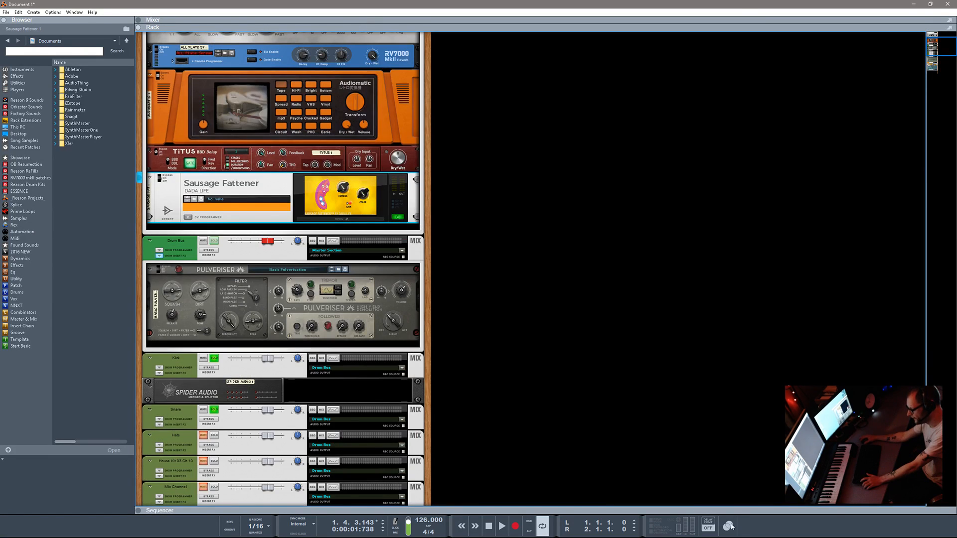
pyautogui.press('Tab')
pyautogui.press('Tab')
pyautogui.press('Tab')
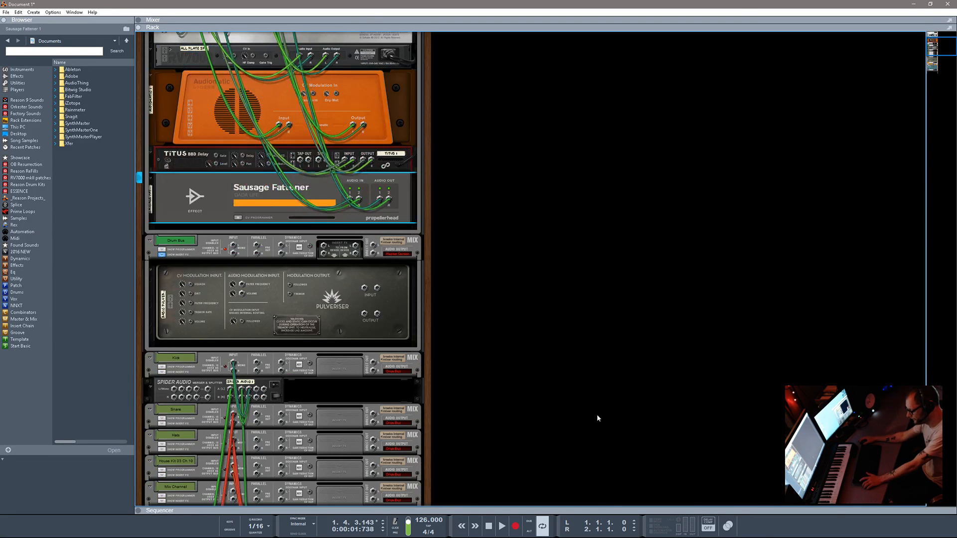
pyautogui.press('Tab')
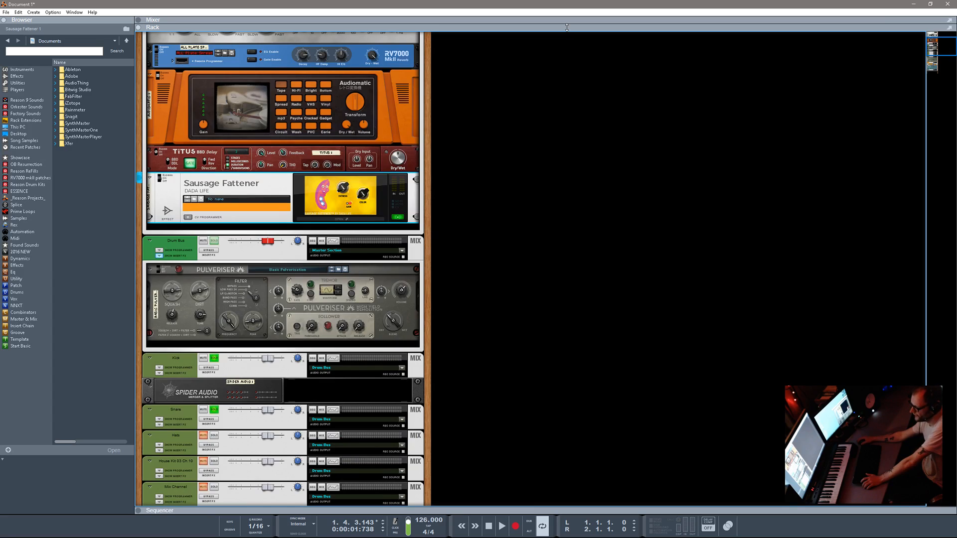
# - Split the view so the mixer is shown above the rack
pyautogui.moveTo(567, 26); pyautogui.dragTo(583, 198)
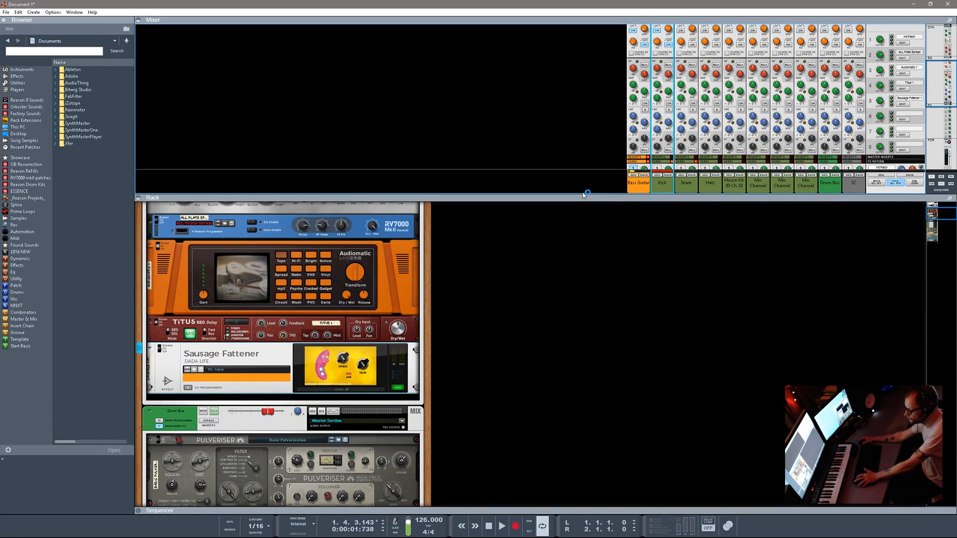
pyautogui.press('F1')
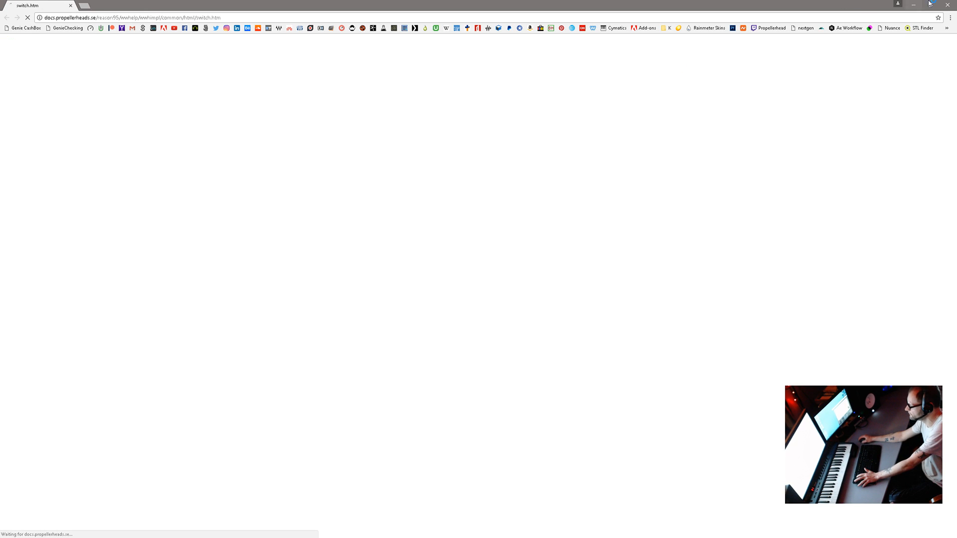
pyautogui.click(949, 5)
pyautogui.press('F2')
pyautogui.press('F2')
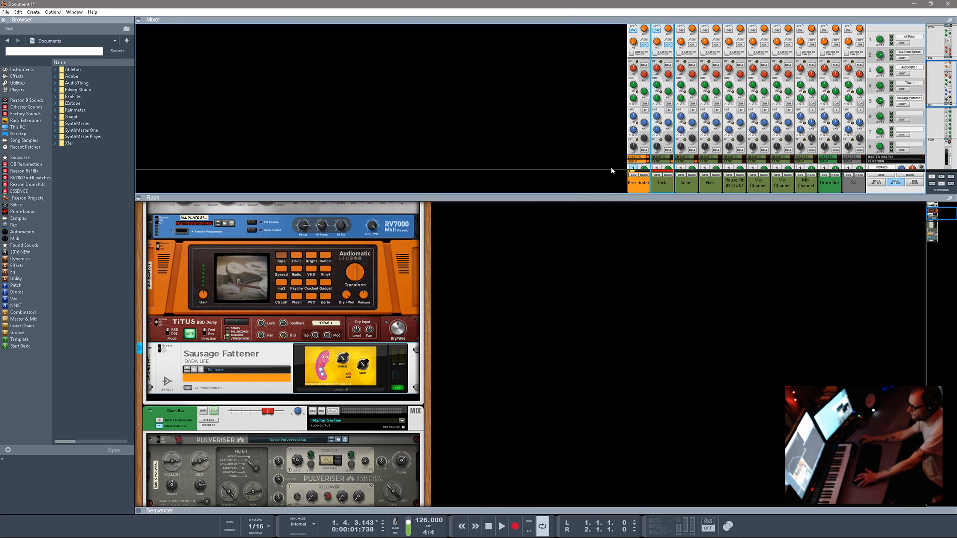
# - Switch between the full-size mixer, rack and sequencer views, briefly displaying the on-screen piano keys
pyautogui.press('F3')
pyautogui.press('F3')
pyautogui.press('F4')
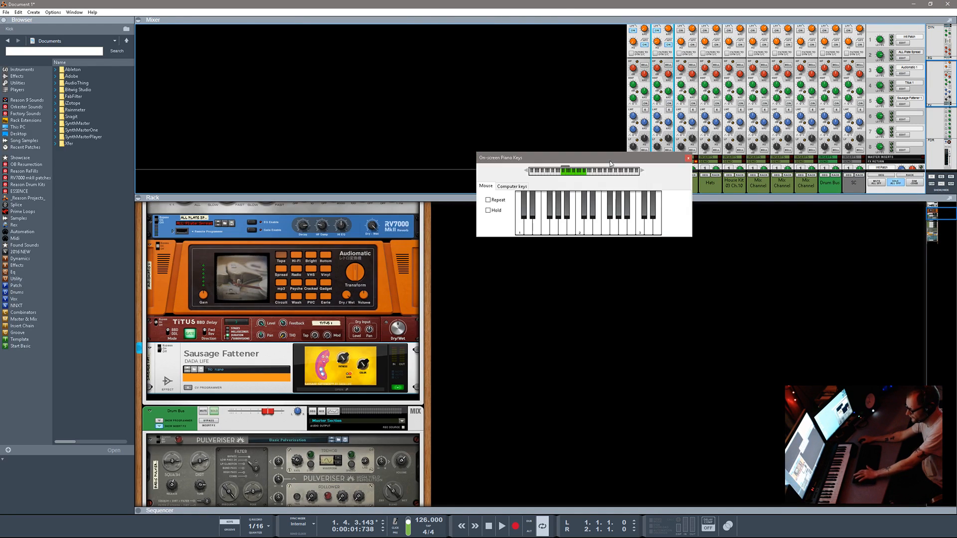
pyautogui.press('F6')
pyautogui.press('F4')
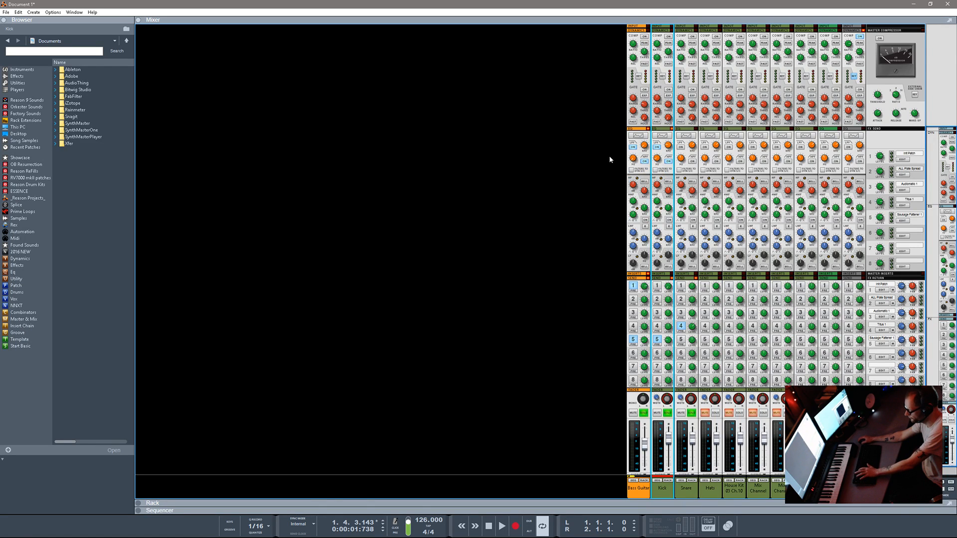
pyautogui.press('F6')
pyautogui.press('F5')
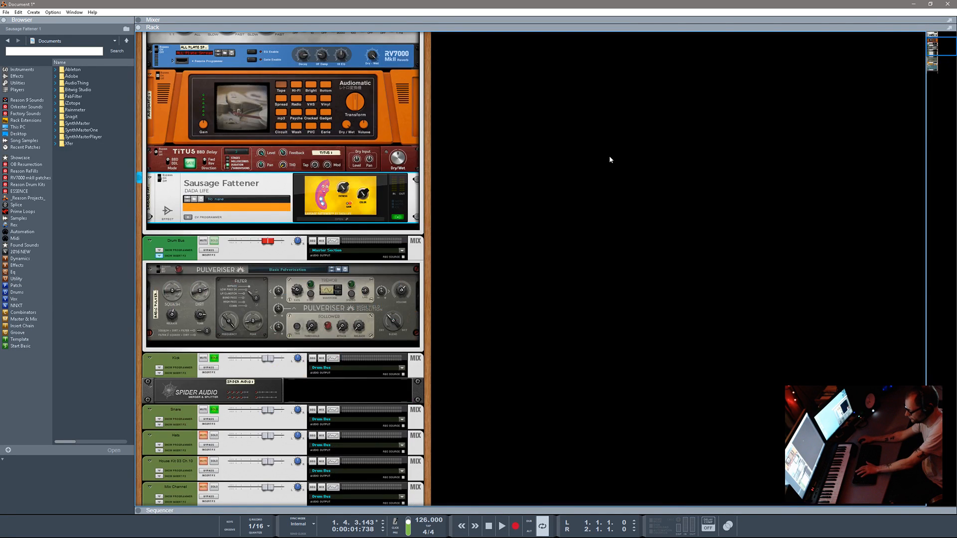
pyautogui.press('F5')
pyautogui.press('F6')
pyautogui.press('F7')
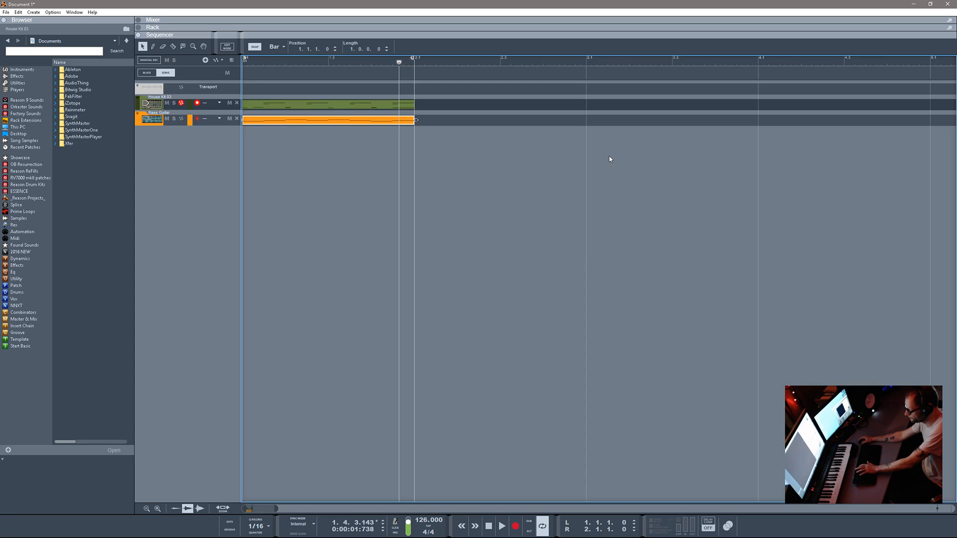
pyautogui.hotkey('F5', 'F6')
pyautogui.press('F5')
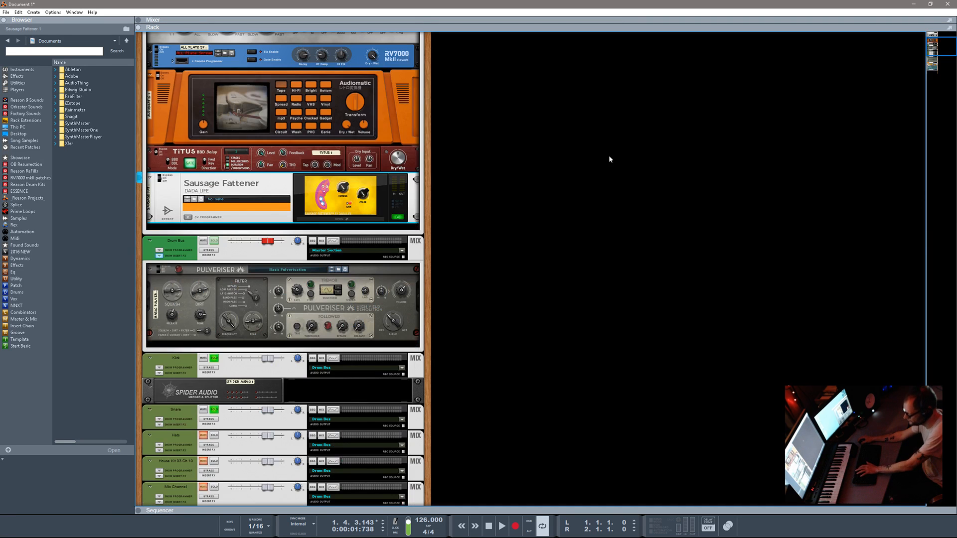
# - Enlarge the rack below a reduced mixer and flip it to examine the rear cabling of the send effects
pyautogui.scroll(3, 409, 399)
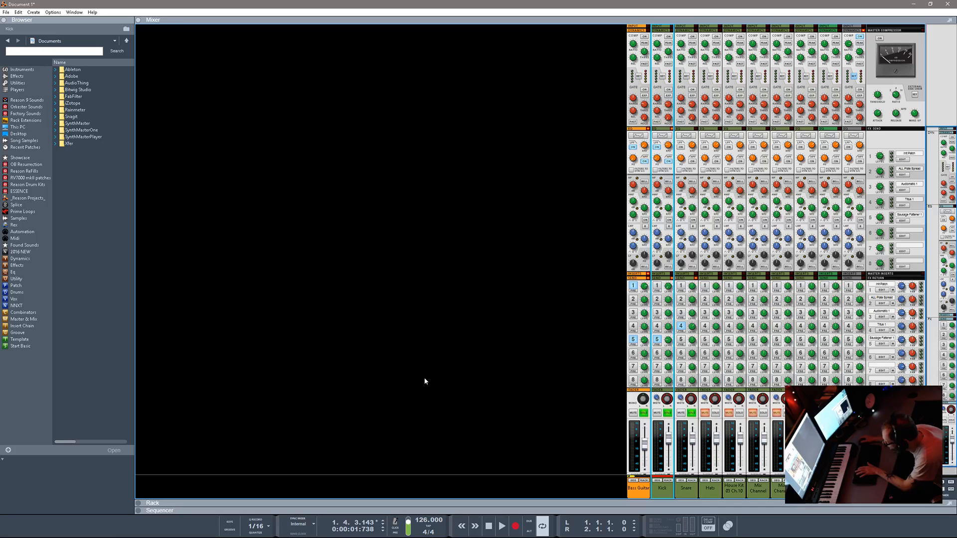
pyautogui.press('F5')
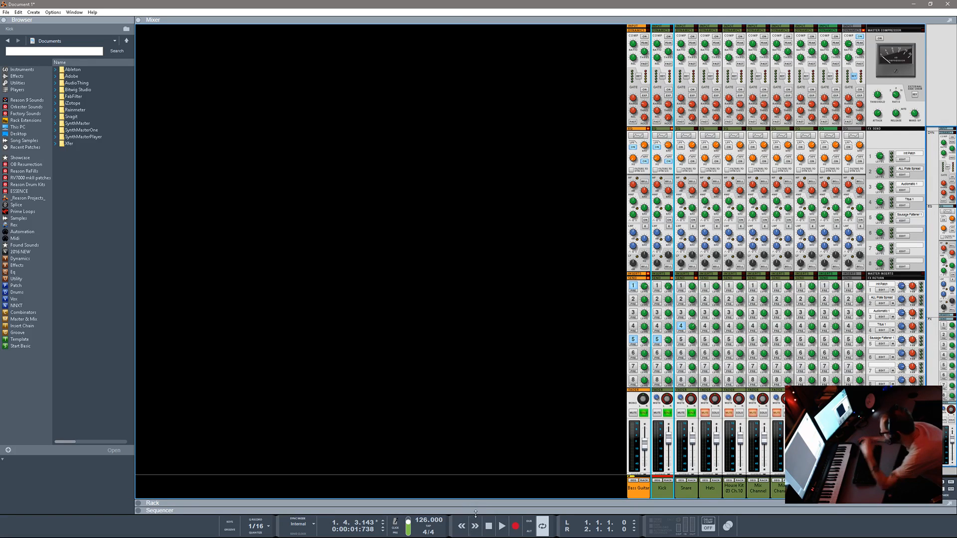
pyautogui.moveTo(486, 506); pyautogui.dragTo(462, 114)
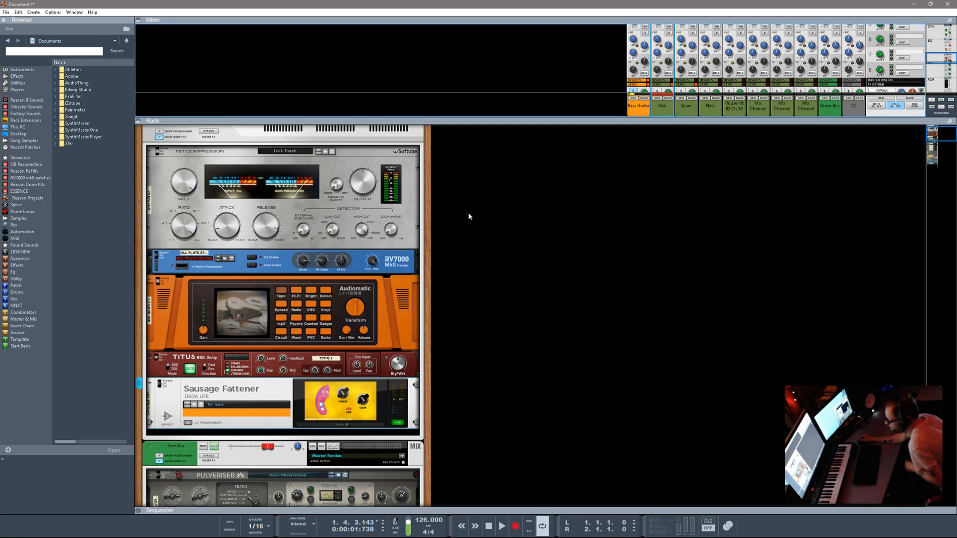
pyautogui.scroll(2, 475, 237)
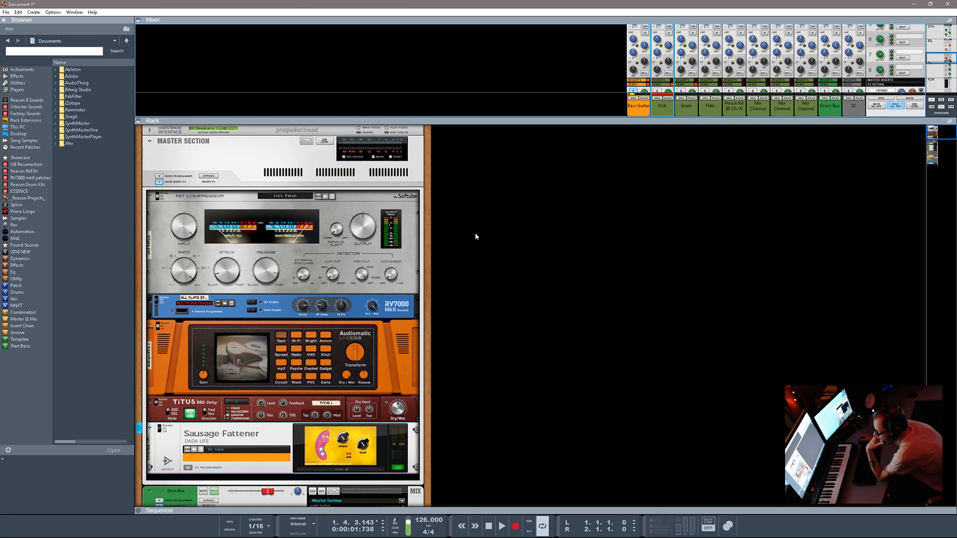
pyautogui.press('Tab')
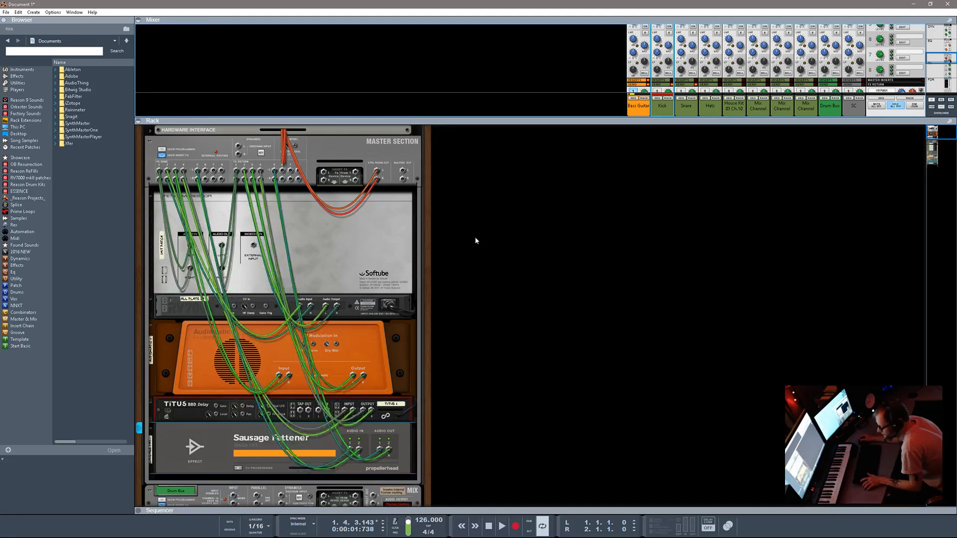
pyautogui.scroll(-3, 475, 243)
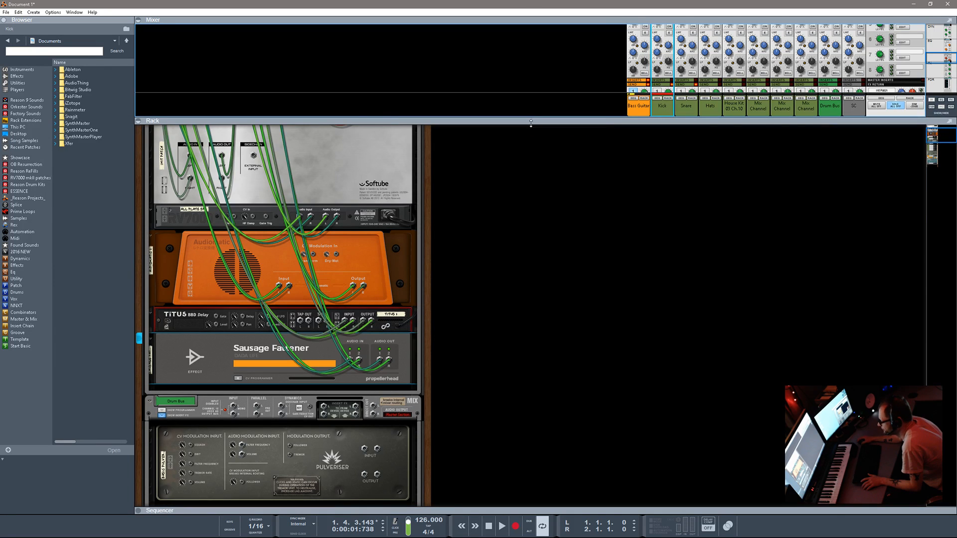
# - Enlarge the mixer above the sequencer and inspect the channel strips from the dynamics section to the faders
pyautogui.moveTo(531, 123); pyautogui.dragTo(524, 343)
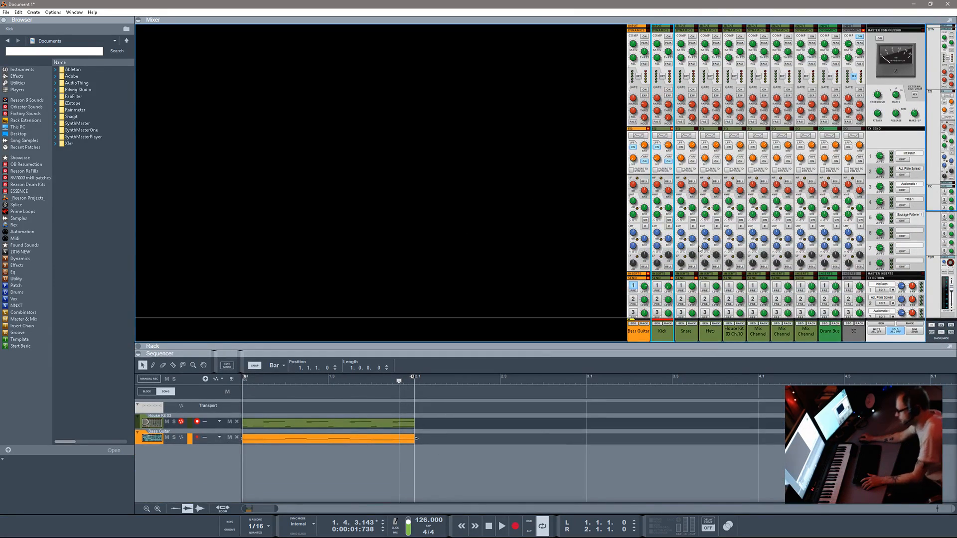
pyautogui.scroll(-5, 700, 249)
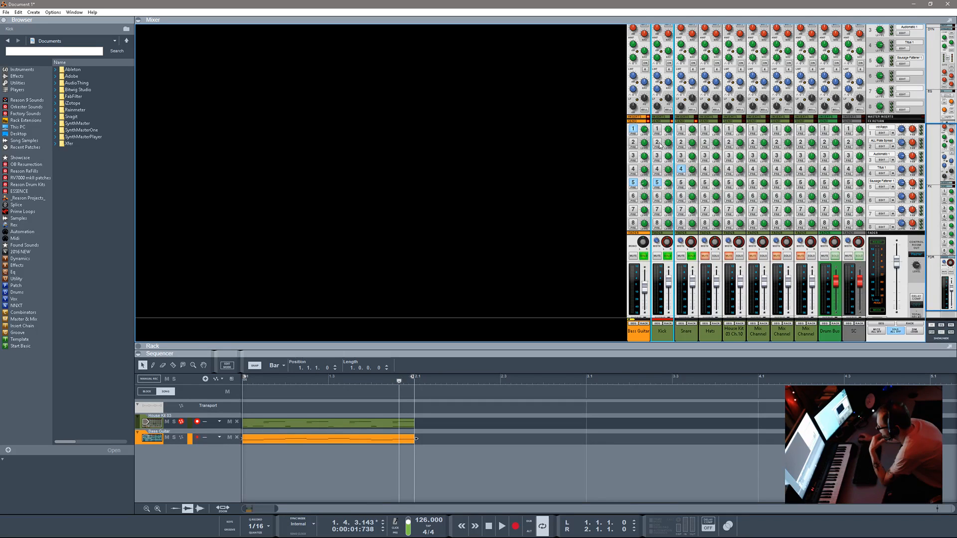
pyautogui.scroll(3, 660, 145)
pyautogui.scroll(1, 660, 146)
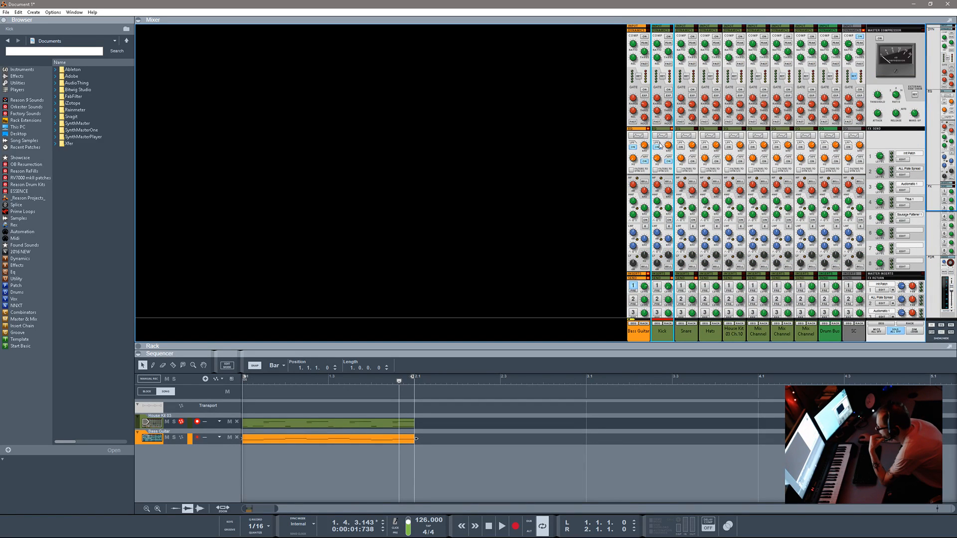
# - Expand the rack to full height and follow the rear cabling from the send effects to the SC channel
pyautogui.moveTo(558, 349); pyautogui.dragTo(538, 30)
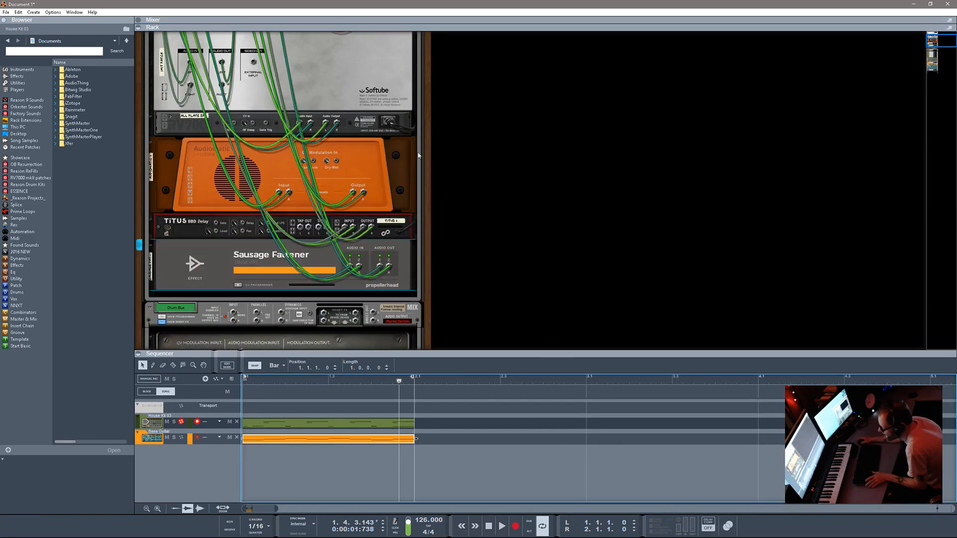
pyautogui.scroll(-3, 287, 286)
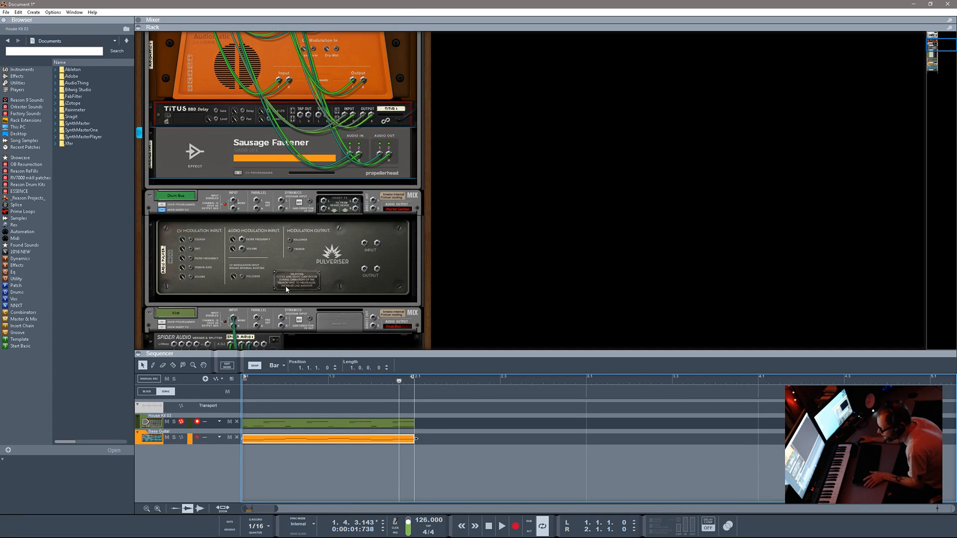
pyautogui.moveTo(295, 356); pyautogui.dragTo(310, 513)
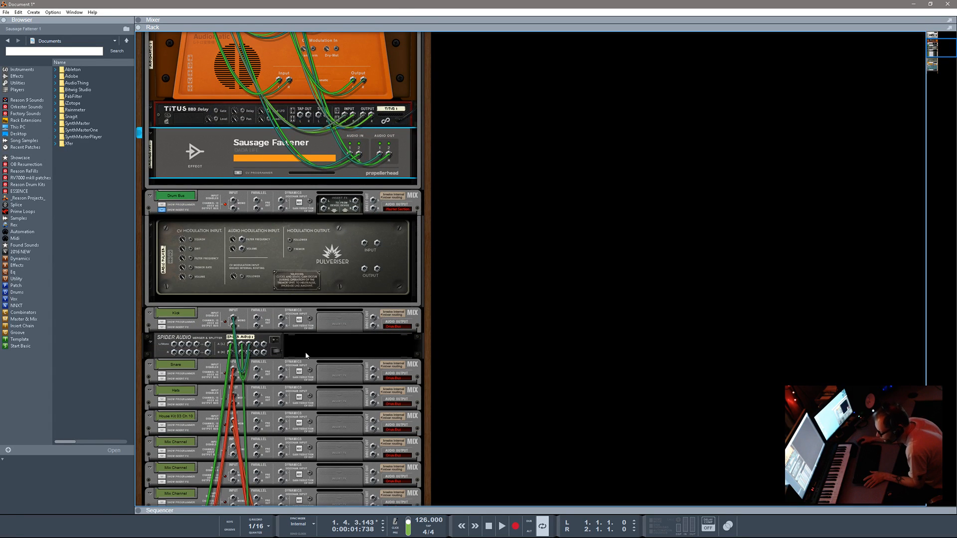
pyautogui.scroll(-12, 262, 404)
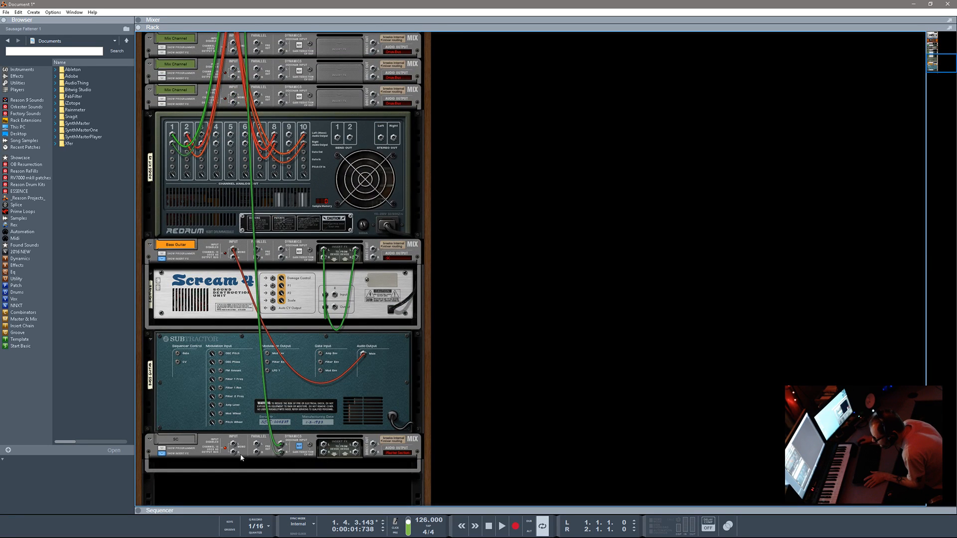
# - Show the mixer at full size, select the SC channel and start playback
pyautogui.doubleClick(634, 21)
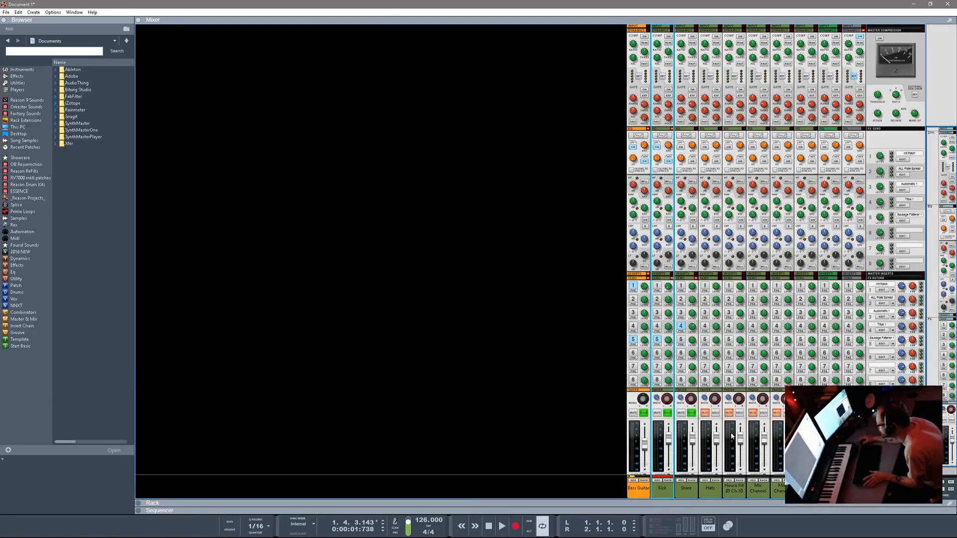
pyautogui.click(854, 488)
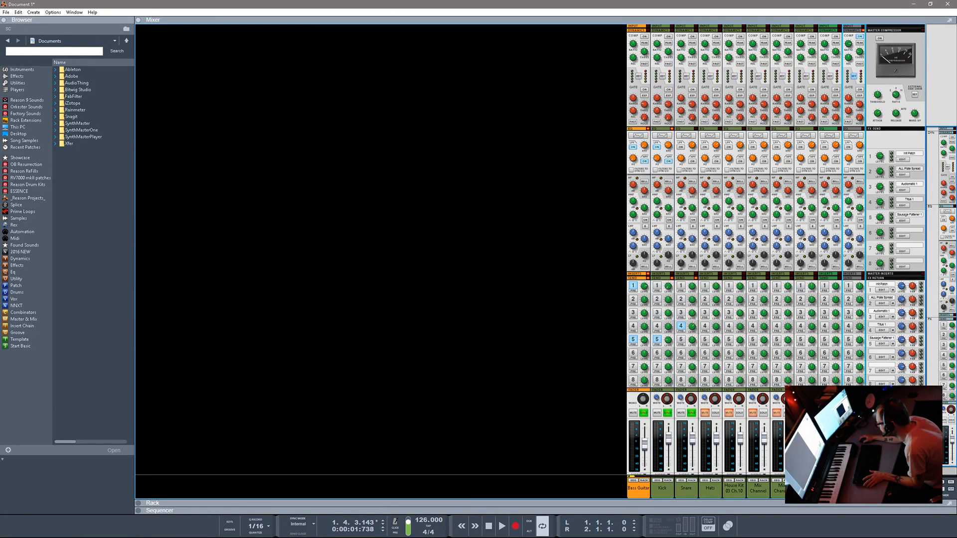
pyautogui.press('space')
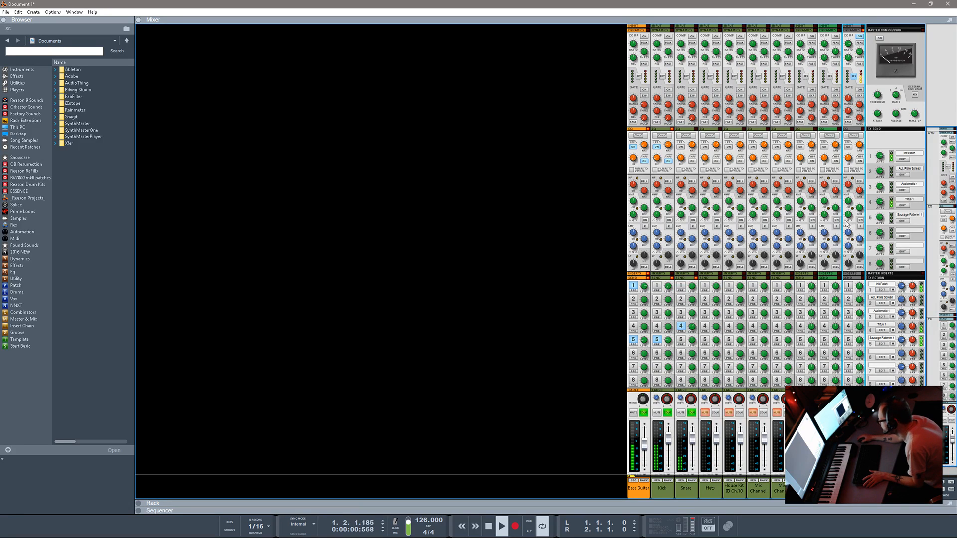
# - Turn off solo on the Bass Guitar, Kick and Snare channels
pyautogui.click(643, 413)
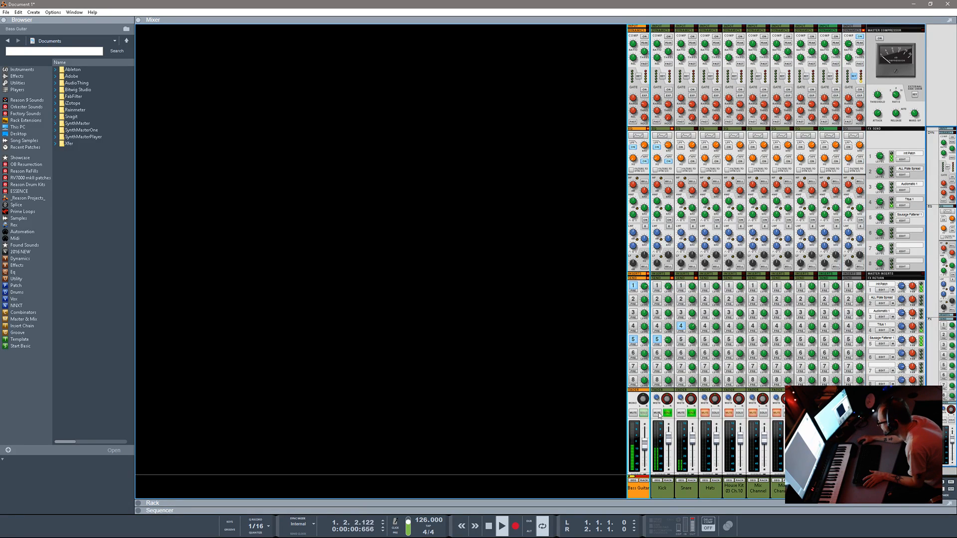
pyautogui.click(668, 413)
pyautogui.click(691, 413)
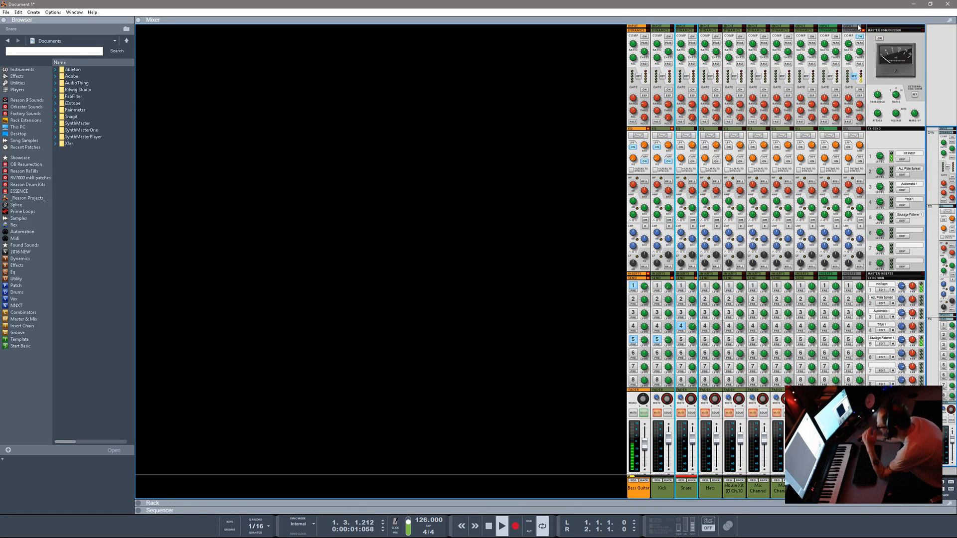
# - Open the SC channel's Spectrum EQ and enable a low-pass filter at about 400 Hz and a high-pass filter at 41.6 Hz
pyautogui.click(854, 136)
pyautogui.click(851, 149)
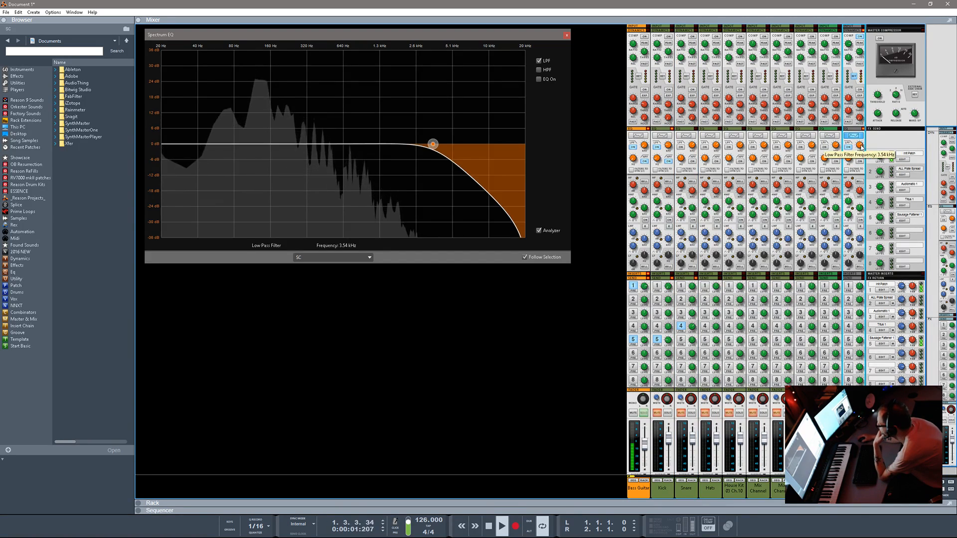
pyautogui.moveTo(860, 145); pyautogui.dragTo(850, 183)
pyautogui.click(859, 162)
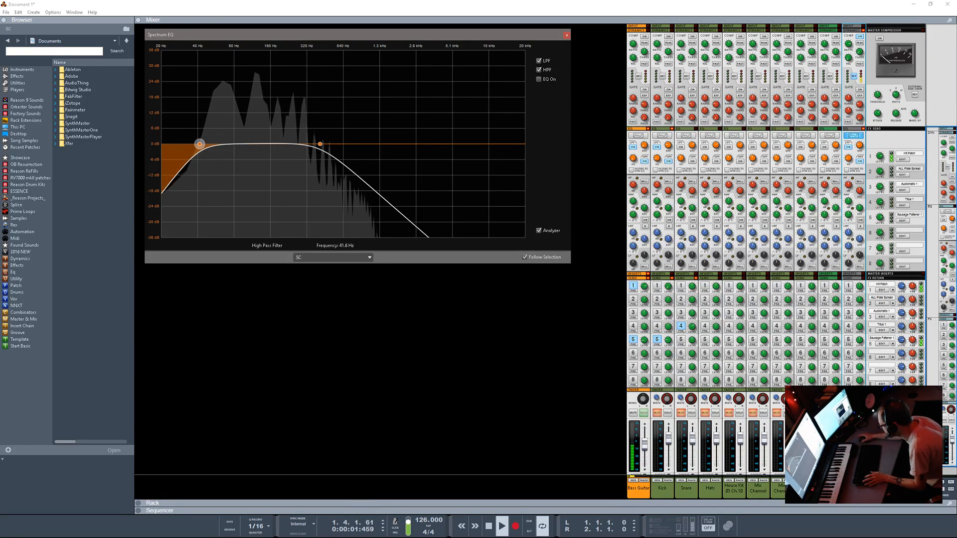
# - Rename the SC channel to SC Sharp and raise its low-pass filter frequency to 1.06 kHz
pyautogui.press('Return')
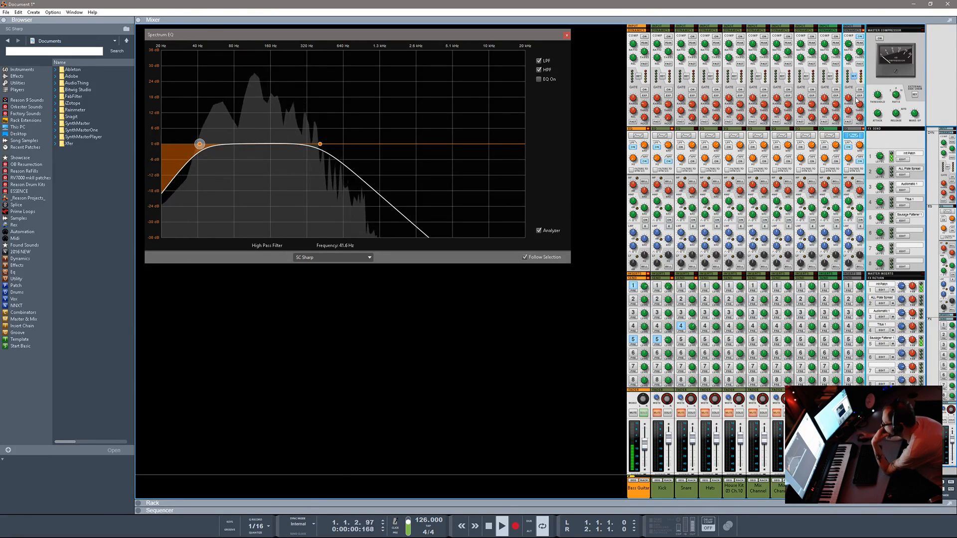
pyautogui.moveTo(860, 145)
pyautogui.mouseDown()
pyautogui.moveTo(866, 102)
pyautogui.moveTo(869, 139)
pyautogui.moveTo(868, 131)
pyautogui.mouseUp()
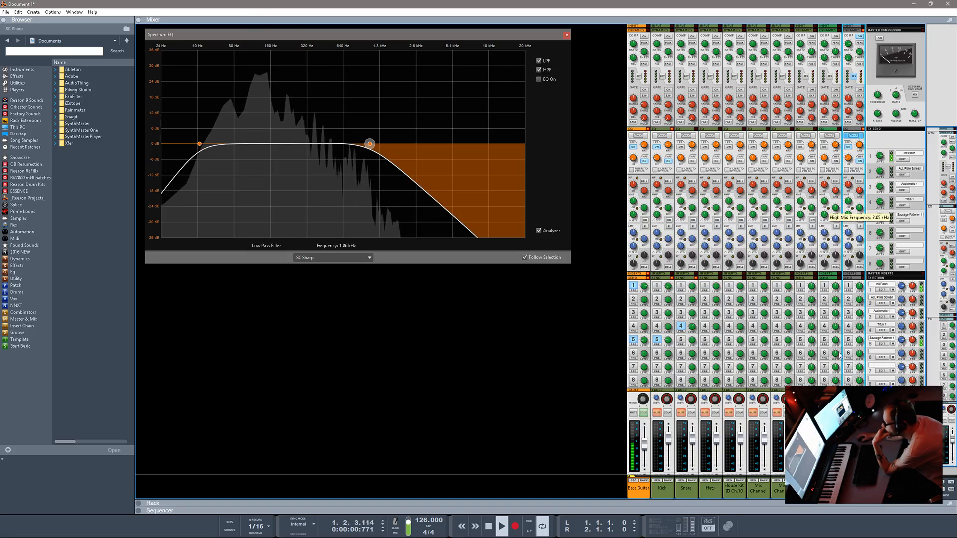
# - Solo the Kick channel and reselect the SC Sharp channel to compare their filter curves
pyautogui.click(668, 414)
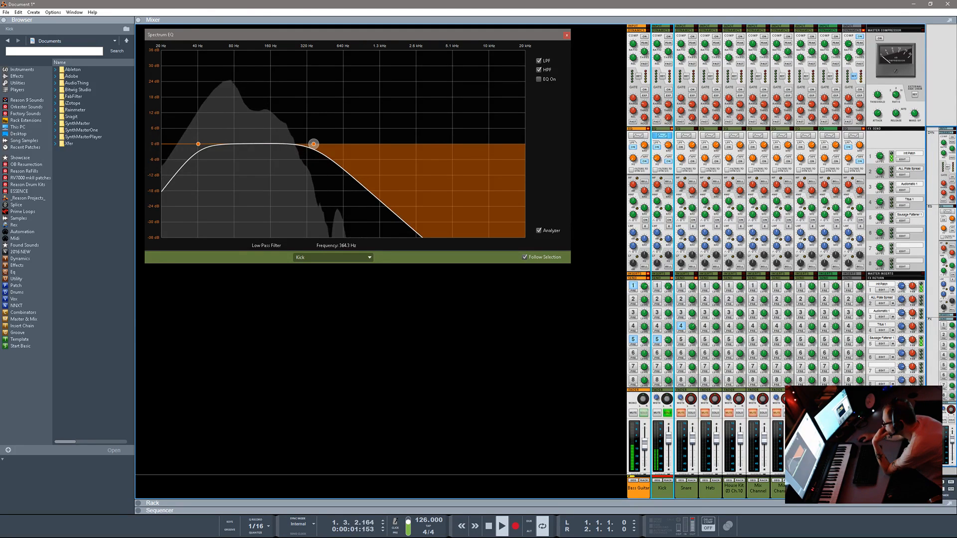
pyautogui.click(854, 489)
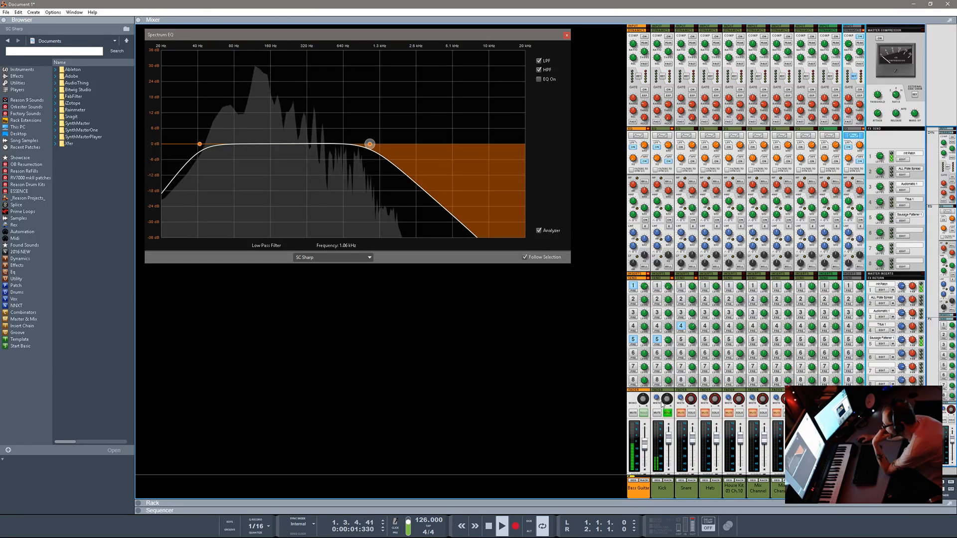
# - Return to the rear of the rack and close the Spectrum EQ window
pyautogui.press('F6')
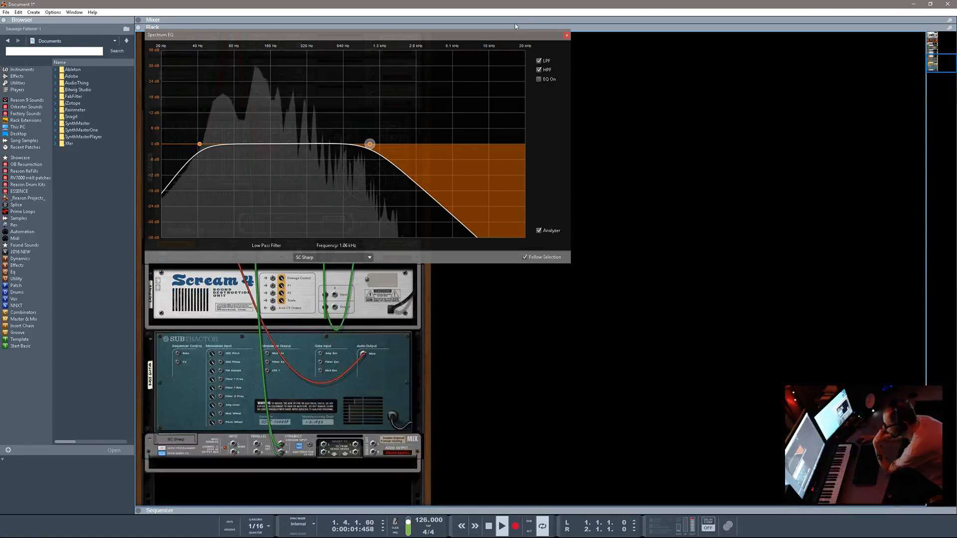
pyautogui.click(567, 35)
pyautogui.click(487, 530)
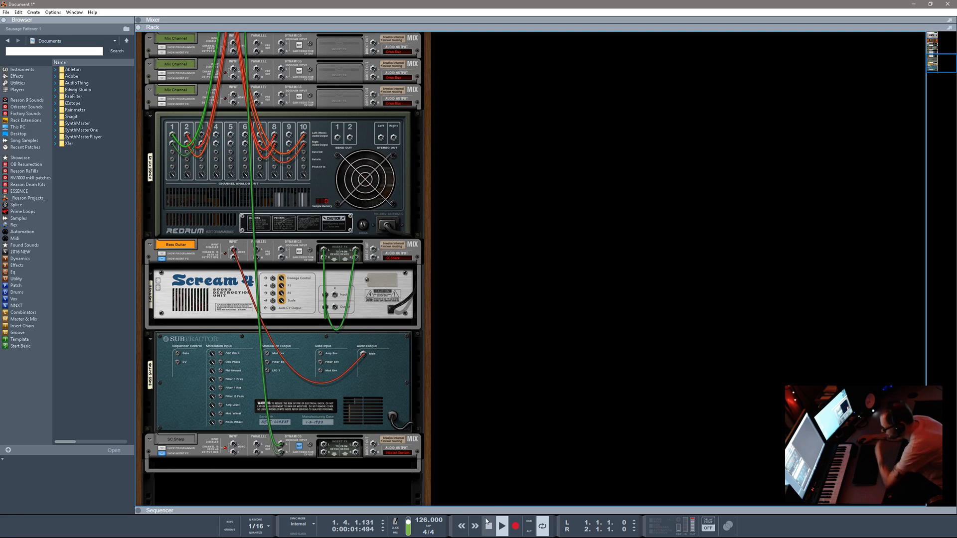
pyautogui.press('F8')
pyautogui.press('F8')
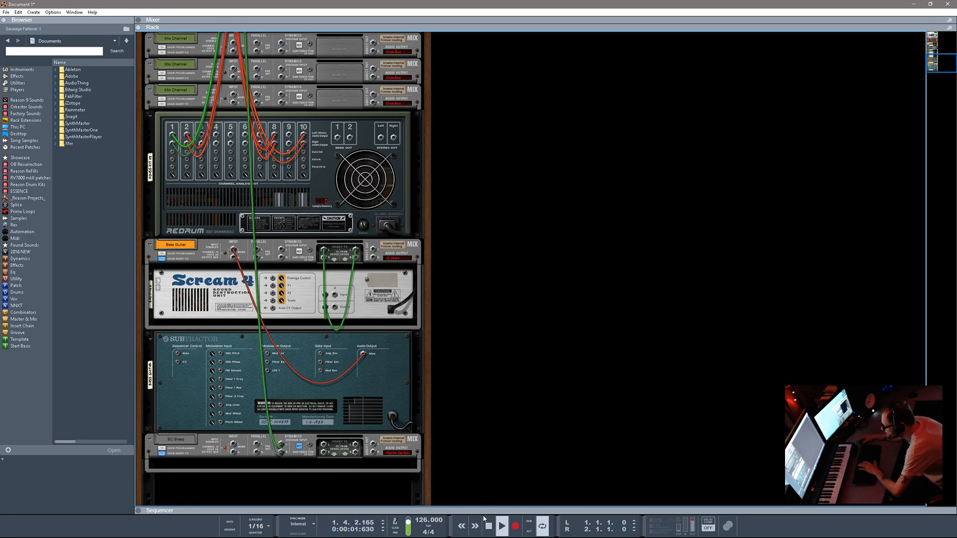
# - Open the House Kit 03 drum clip in the sequencer, lengthen all four kick notes to 0.0.2.0, and return to the rack
pyautogui.press('F7')
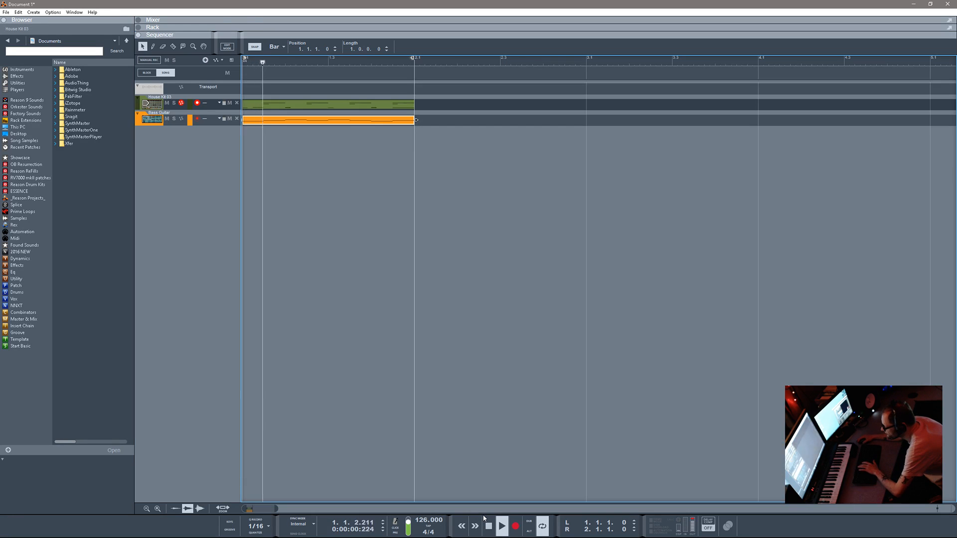
pyautogui.doubleClick(298, 107)
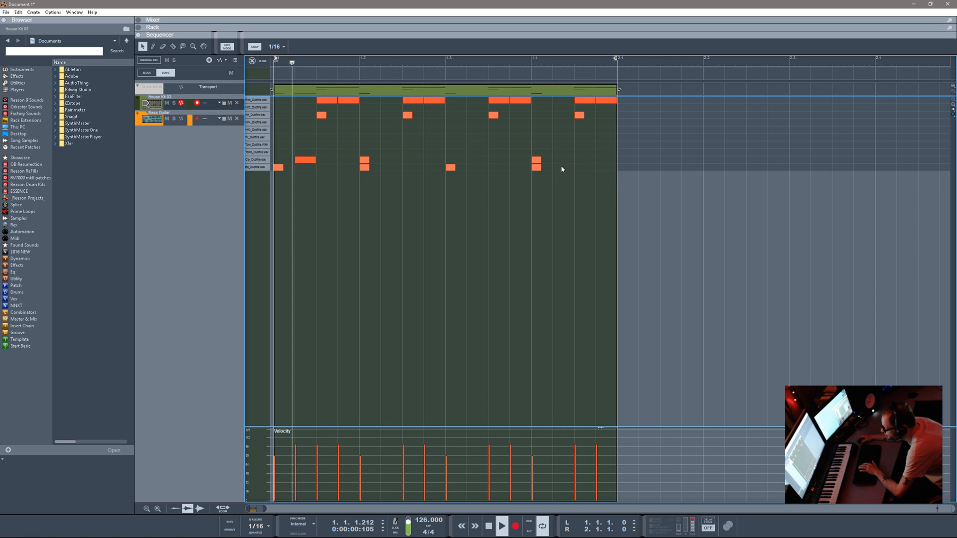
pyautogui.moveTo(561, 166); pyautogui.dragTo(278, 229)
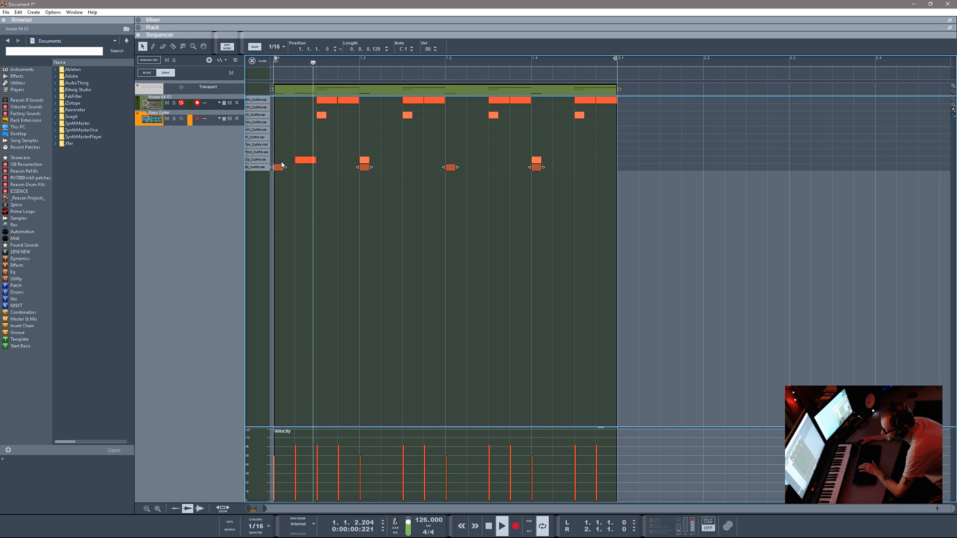
pyautogui.moveTo(283, 167); pyautogui.dragTo(305, 168)
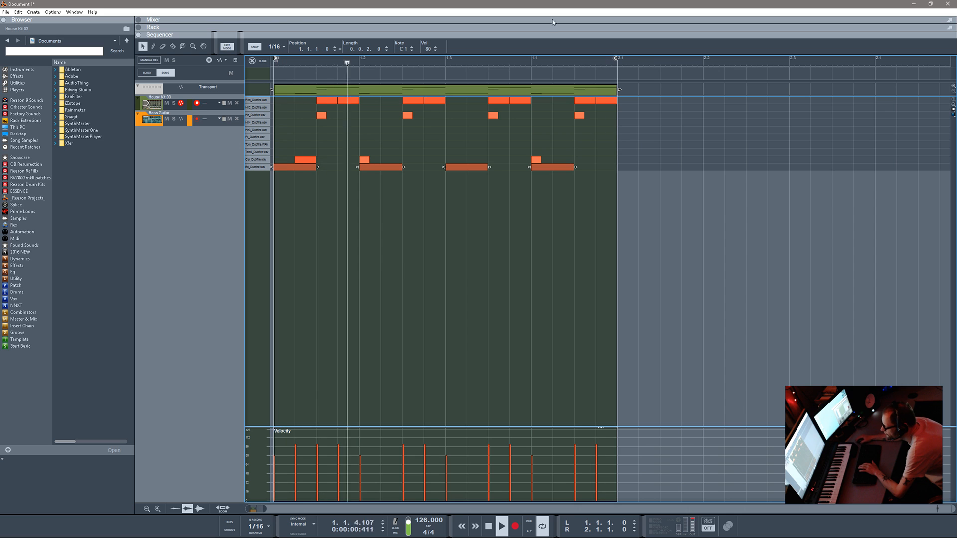
pyautogui.moveTo(555, 32); pyautogui.dragTo(559, 537)
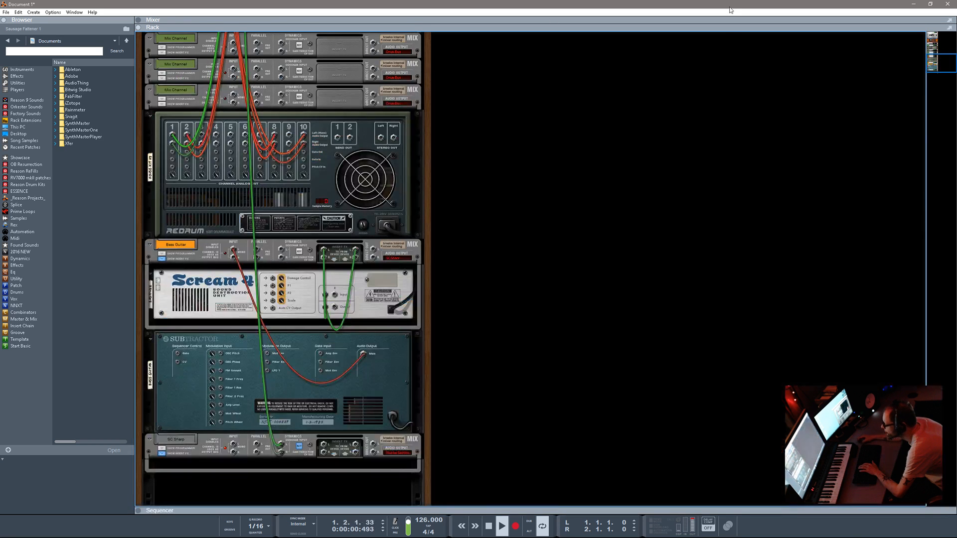
# - Expand the mixer, enable the master compressor, solo the Snare channel and turn down its send 4, then collapse the mixer again
pyautogui.moveTo(730, 24); pyautogui.dragTo(732, 492)
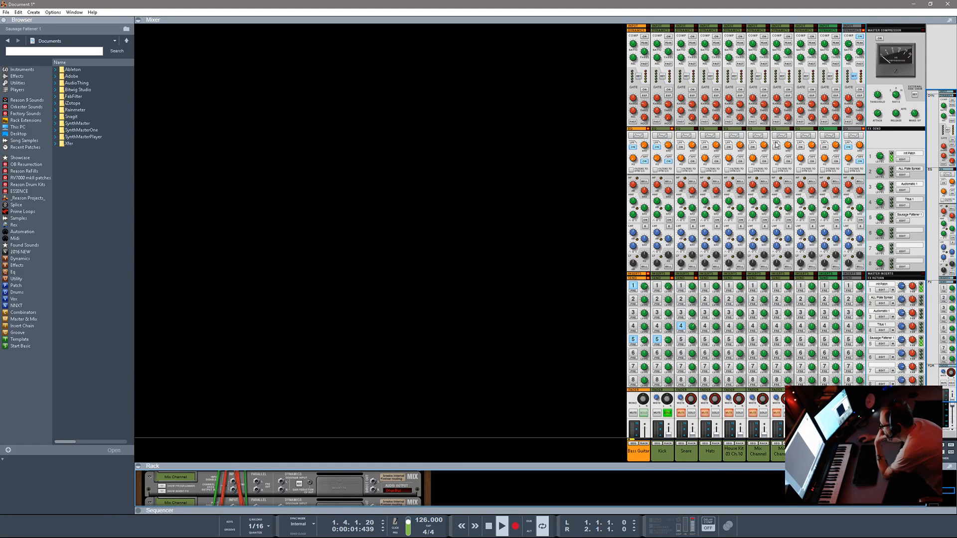
pyautogui.click(880, 39)
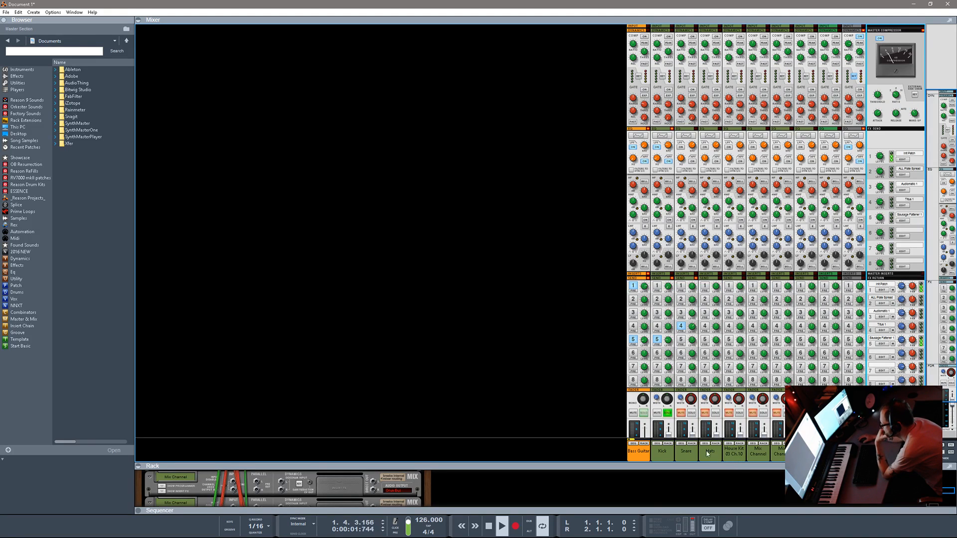
pyautogui.click(693, 414)
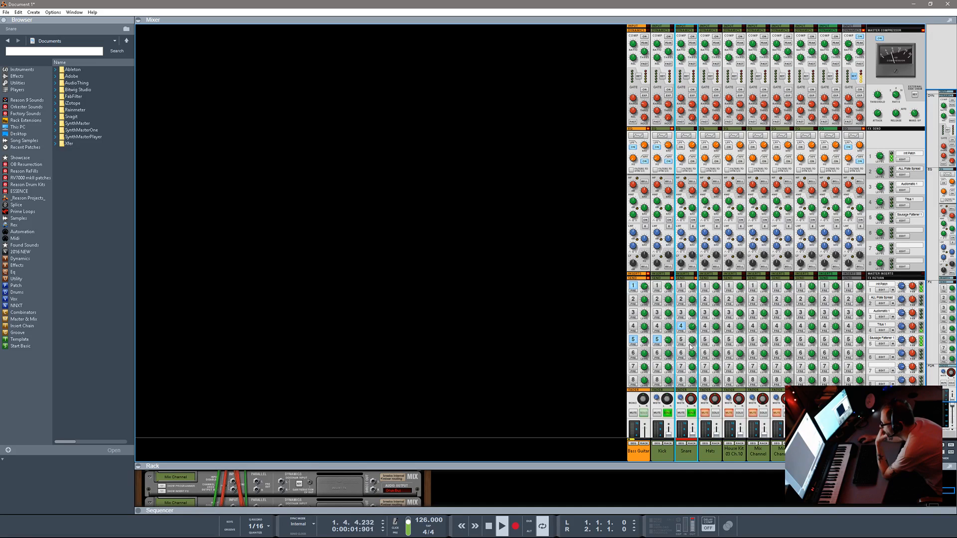
pyautogui.moveTo(694, 330); pyautogui.dragTo(698, 357)
pyautogui.moveTo(686, 468); pyautogui.dragTo(686, 52)
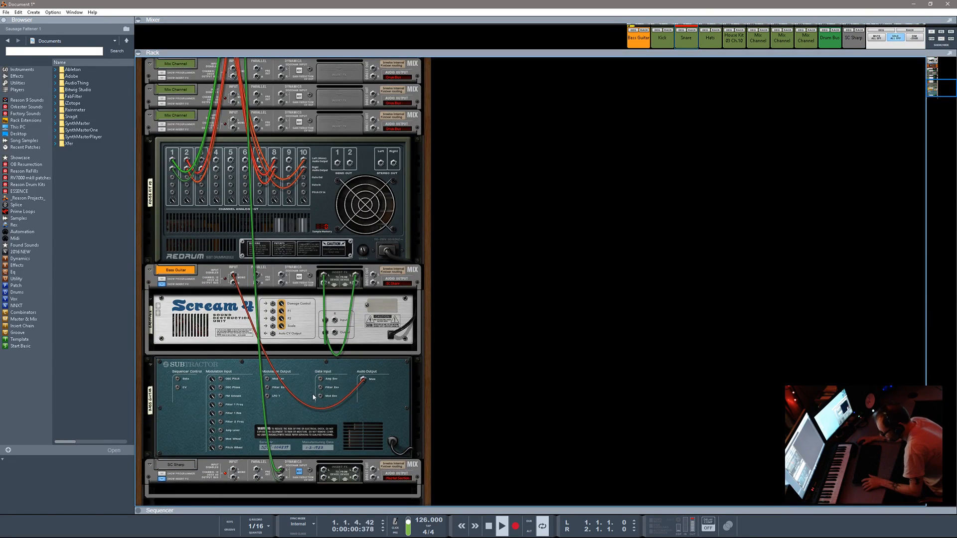
# - Show the front of the rack and browse the Splice packs to the KSHMR Vol. 1 Big_Snares folder
pyautogui.press('Tab')
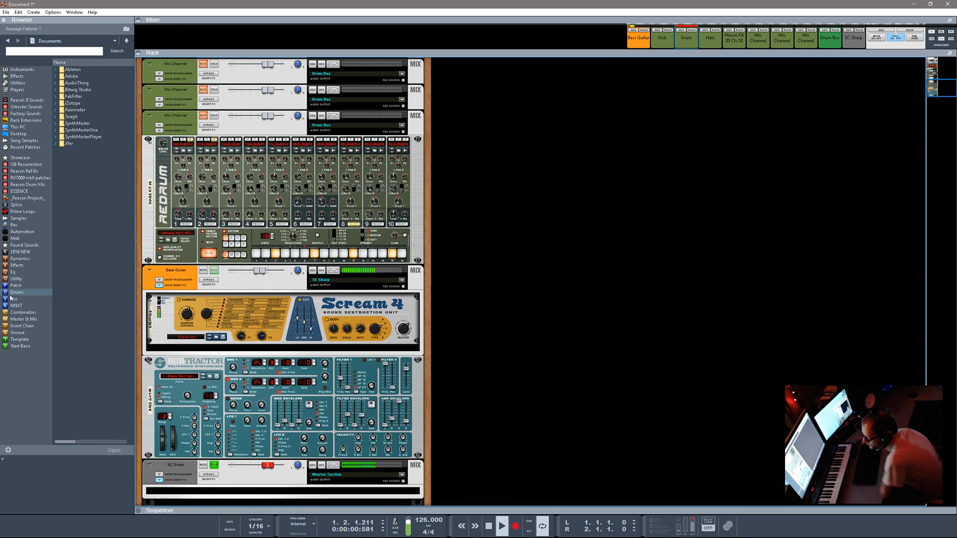
pyautogui.click(15, 219)
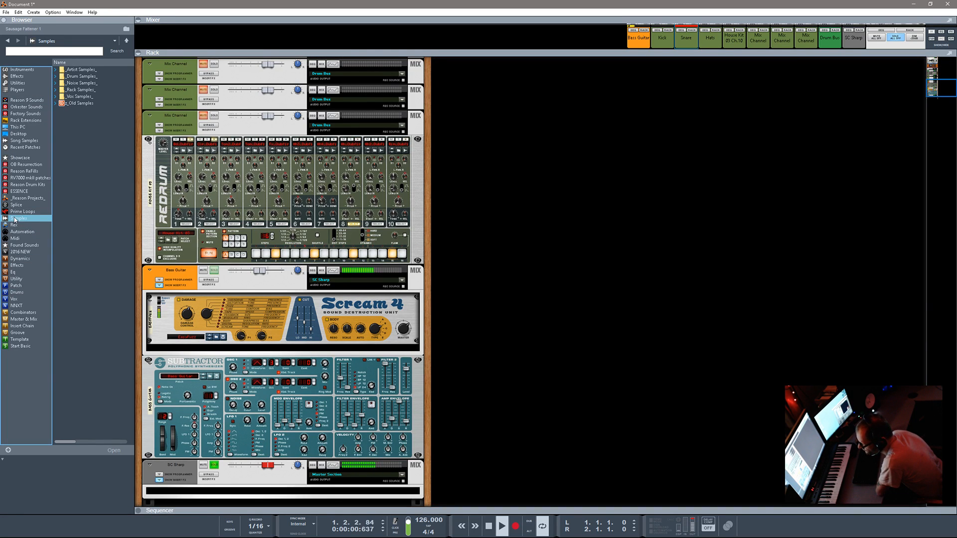
pyautogui.click(16, 205)
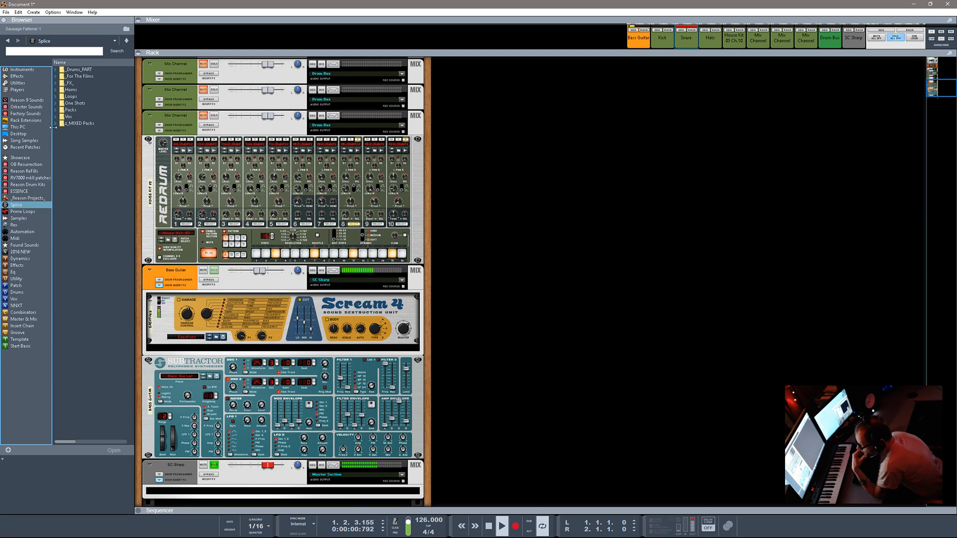
pyautogui.click(56, 110)
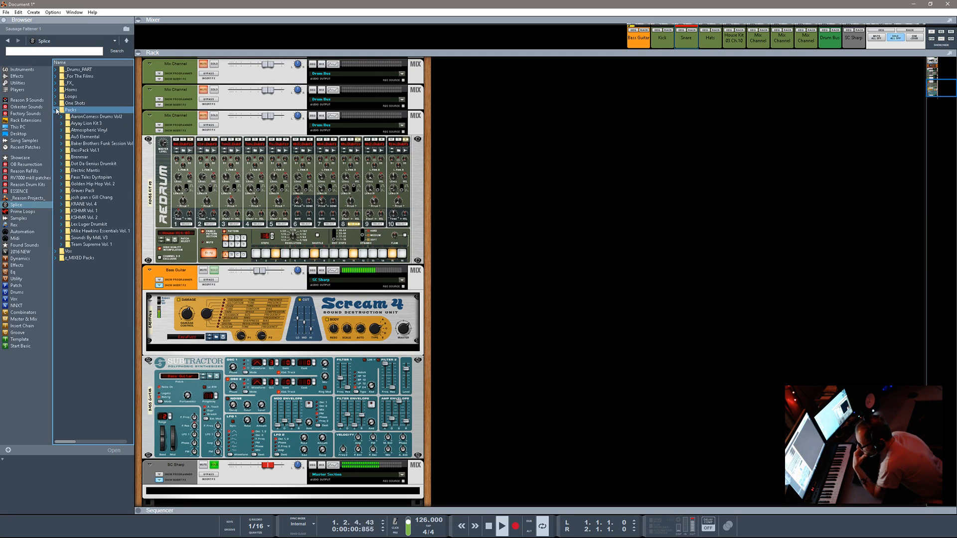
pyautogui.click(62, 212)
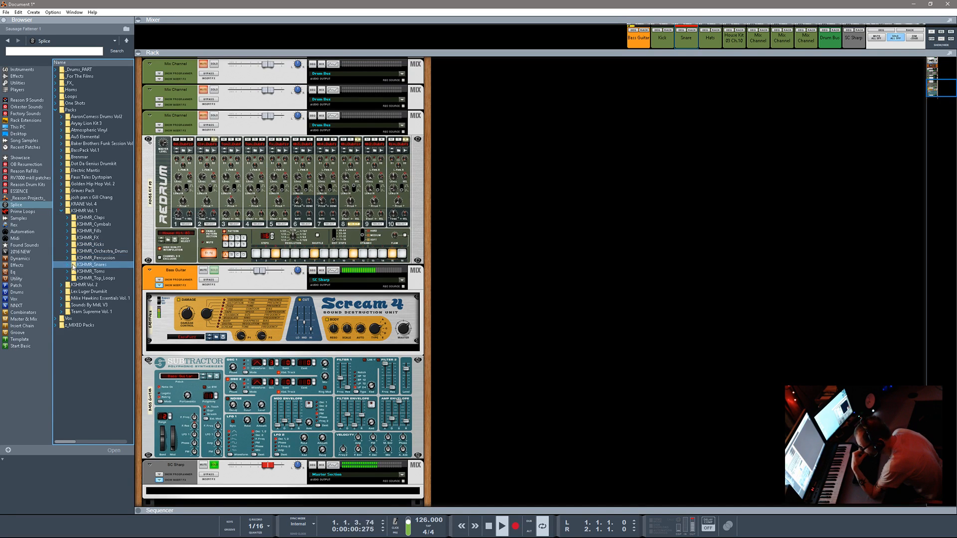
pyautogui.click(71, 265)
pyautogui.click(102, 274)
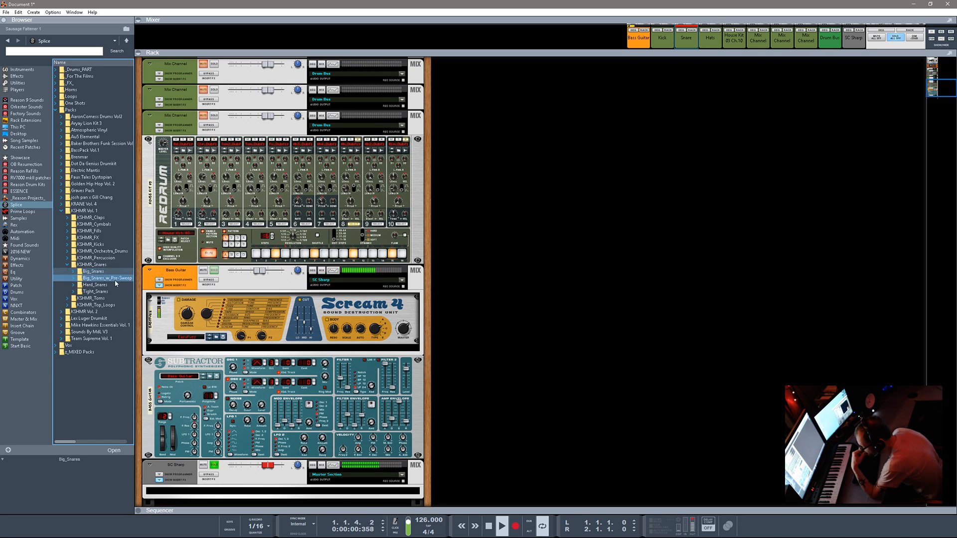
pyautogui.click(75, 274)
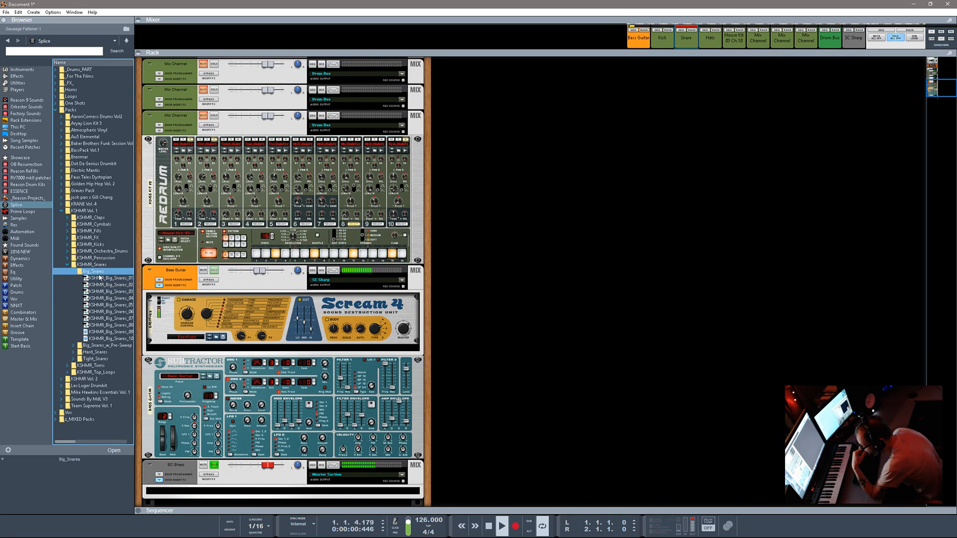
# - Audition the Big_Snares samples and load KSHMR_Big_Snares_04 into Redrum drum channel 2
pyautogui.click(100, 278)
pyautogui.press('Down')
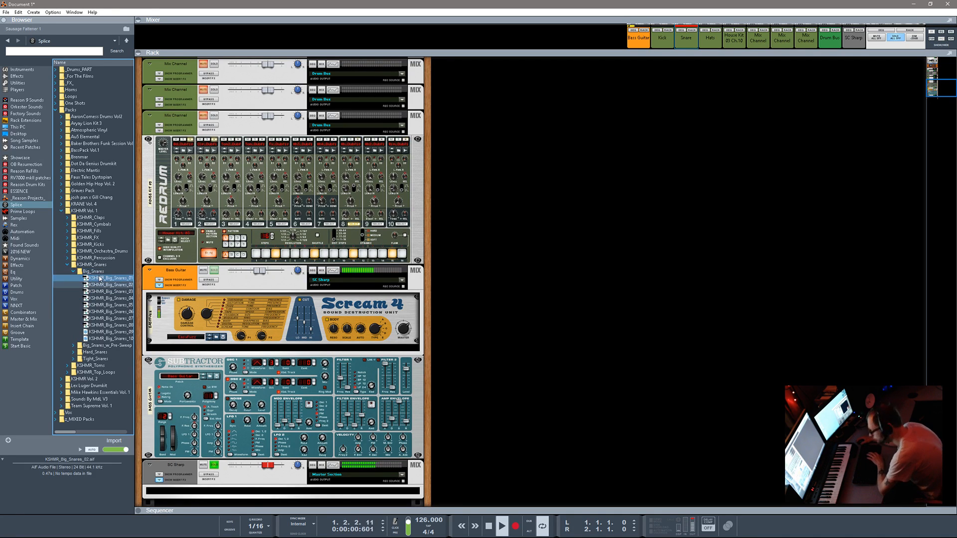
pyautogui.press('Down')
pyautogui.press('Down')
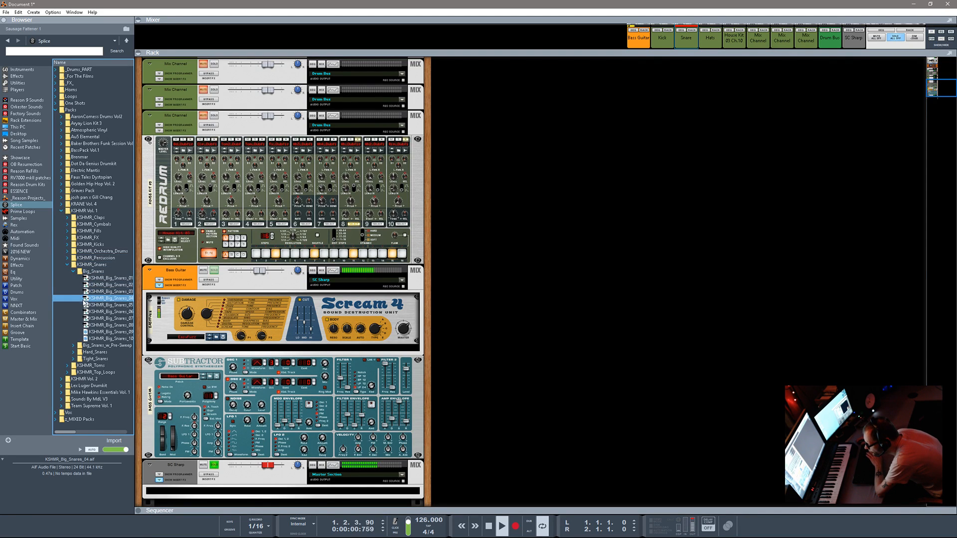
pyautogui.moveTo(85, 300); pyautogui.dragTo(207, 179)
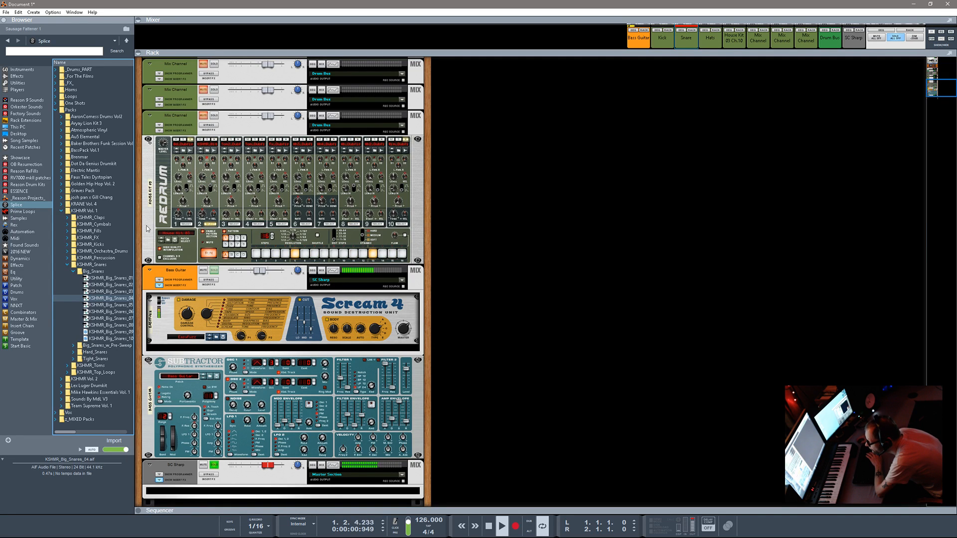
pyautogui.click(203, 196)
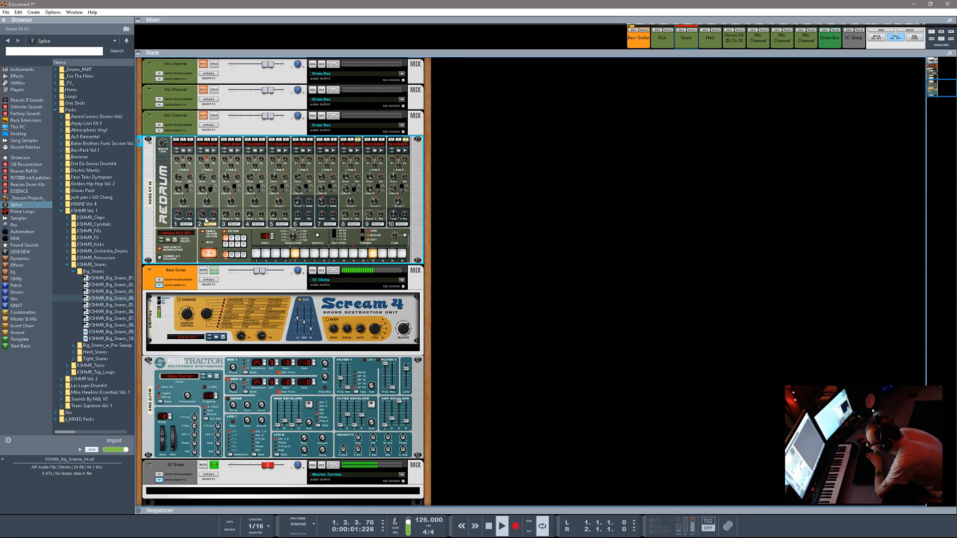
# - Reopen the drum clip in the sequencer and delete all existing snare notes
pyautogui.moveTo(447, 511); pyautogui.dragTo(498, 168)
pyautogui.moveTo(568, 167); pyautogui.dragTo(309, 188)
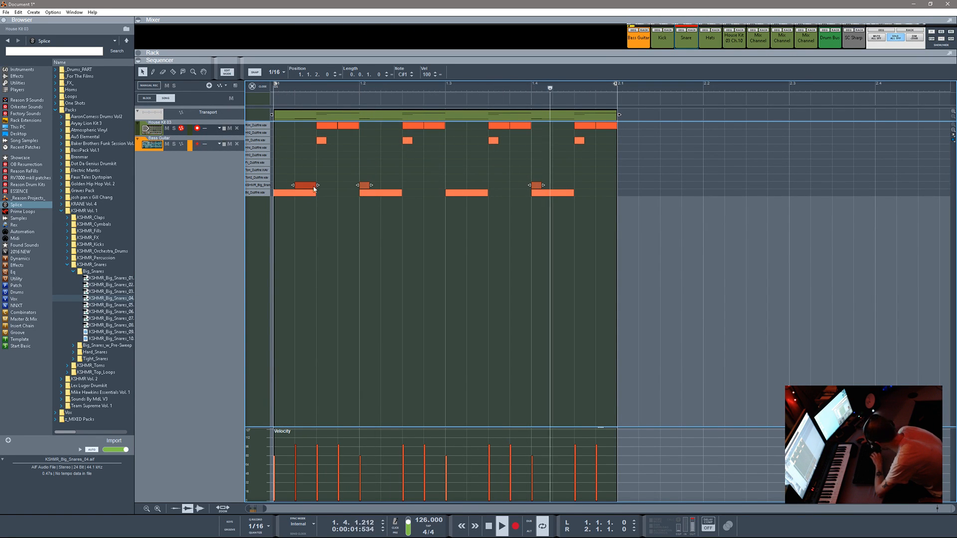
pyautogui.press('Delete')
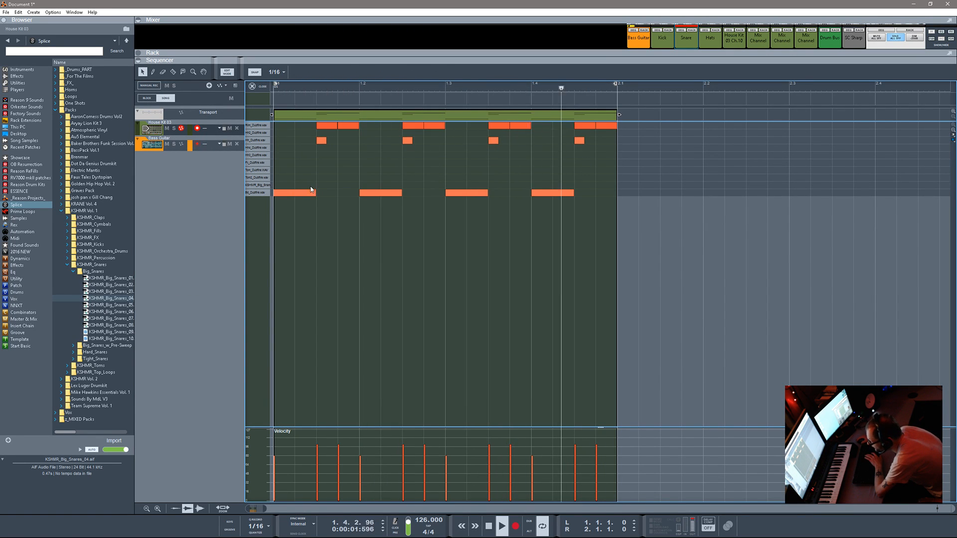
# - Add one-beat-long snare notes on beats 2 and 4 of the drum clip, and return to the rack
pyautogui.doubleClick(370, 186)
pyautogui.moveTo(383, 185); pyautogui.dragTo(441, 185)
pyautogui.click(539, 188)
pyautogui.doubleClick(539, 187)
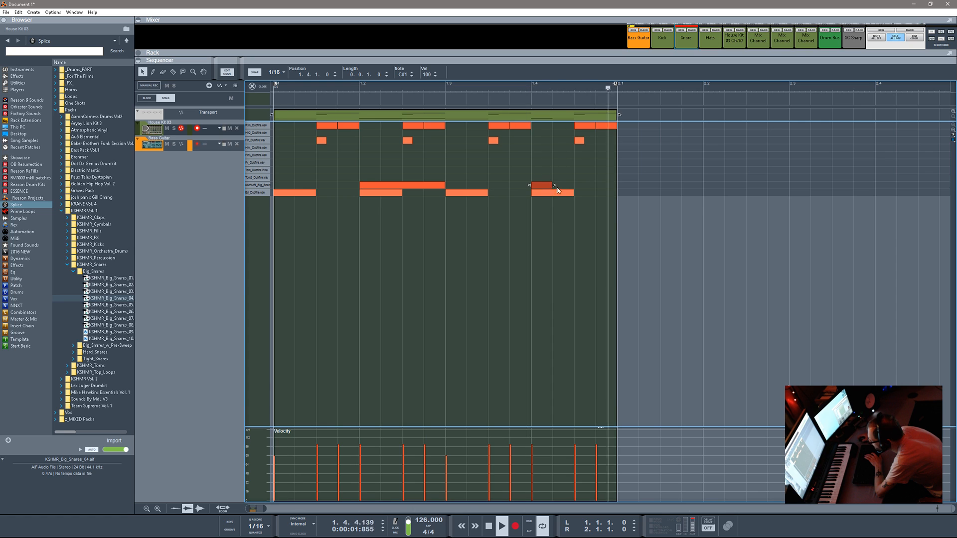
pyautogui.moveTo(553, 185); pyautogui.dragTo(617, 185)
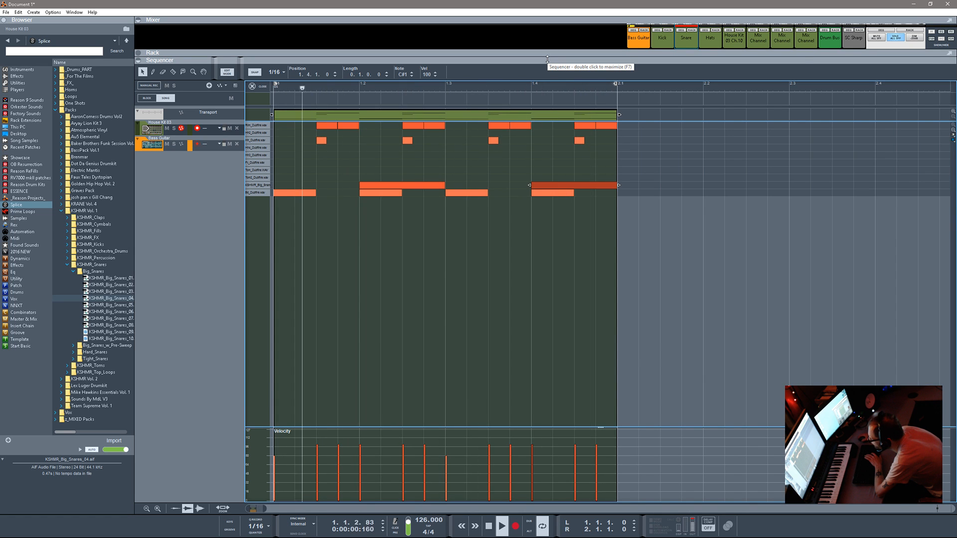
pyautogui.moveTo(547, 59); pyautogui.dragTo(417, 337)
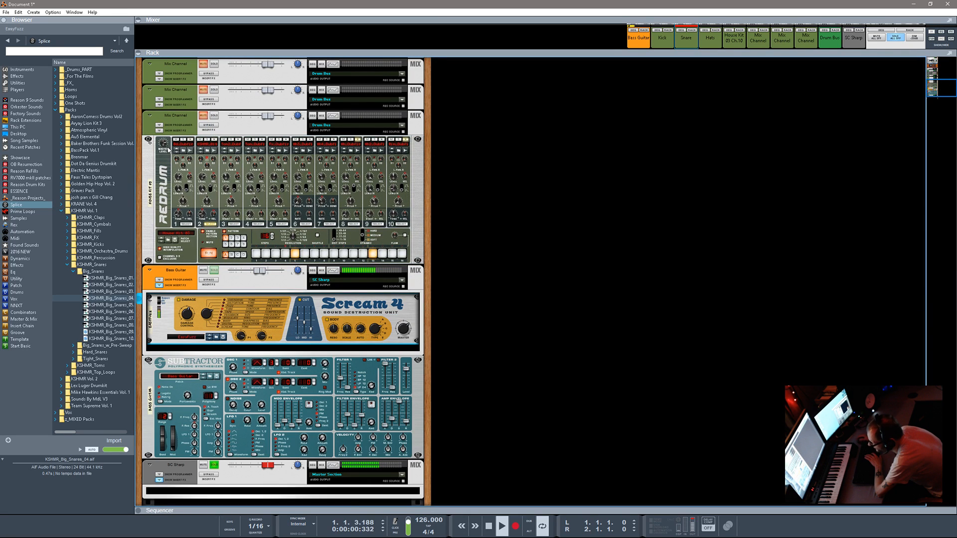
# - Route the Snare channel's audio output to SC Sharp
pyautogui.scroll(5, 189, 205)
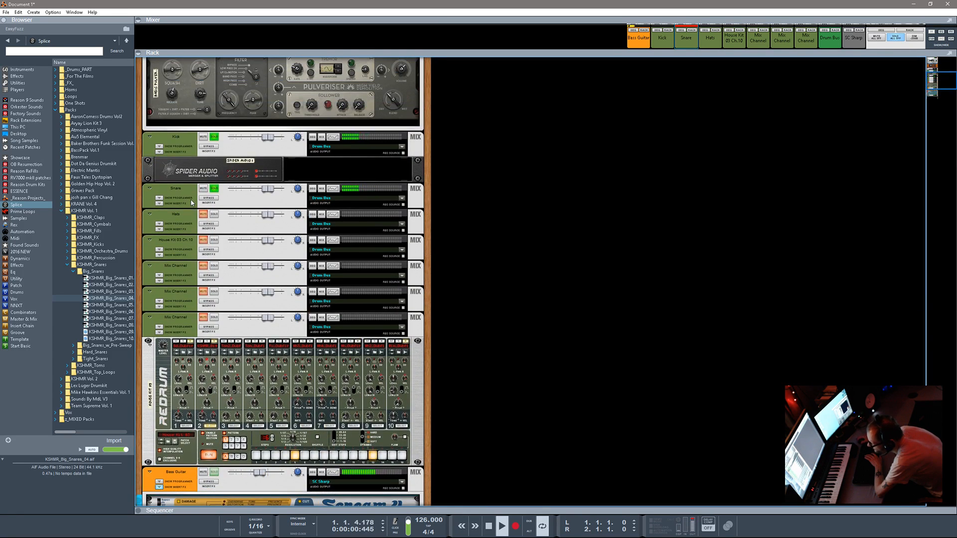
pyautogui.click(406, 202)
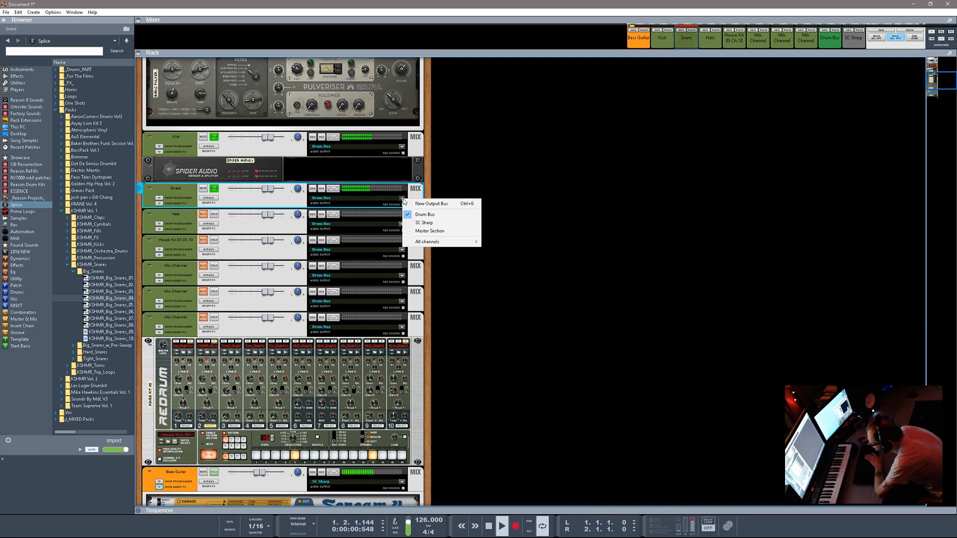
pyautogui.click(425, 223)
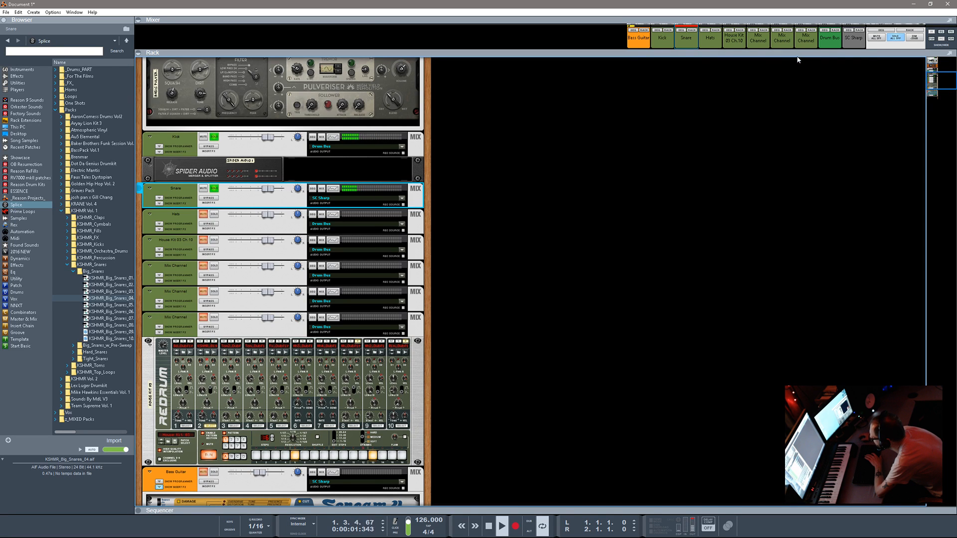
# - Expand the mixer to its channel faders and briefly solo the Bass Guitar channel to compare the sound
pyautogui.moveTo(798, 53); pyautogui.dragTo(818, 251)
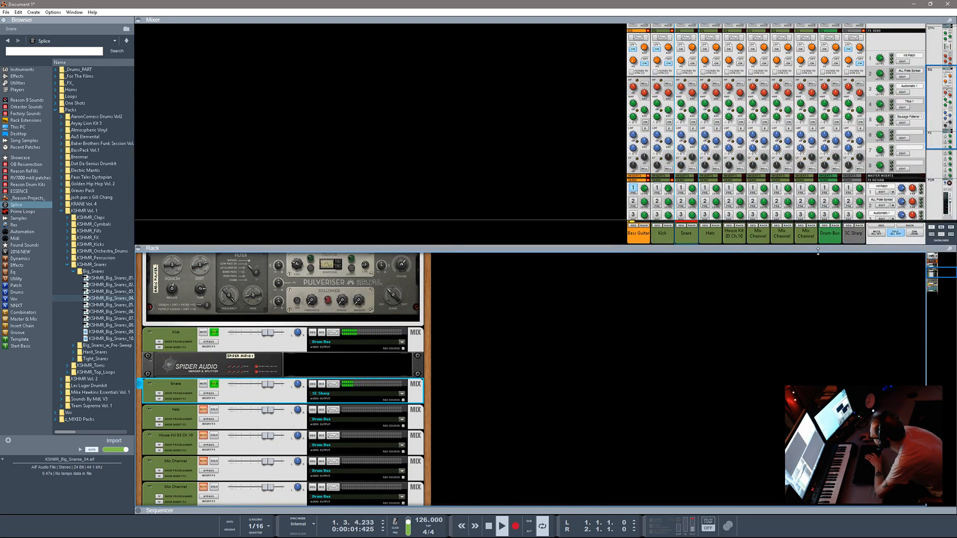
pyautogui.scroll(-5, 858, 211)
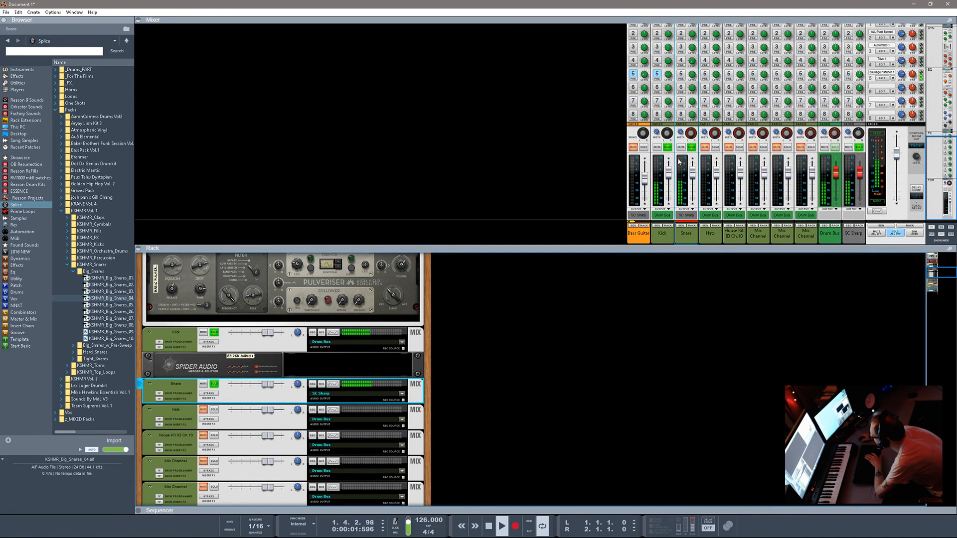
pyautogui.click(645, 148)
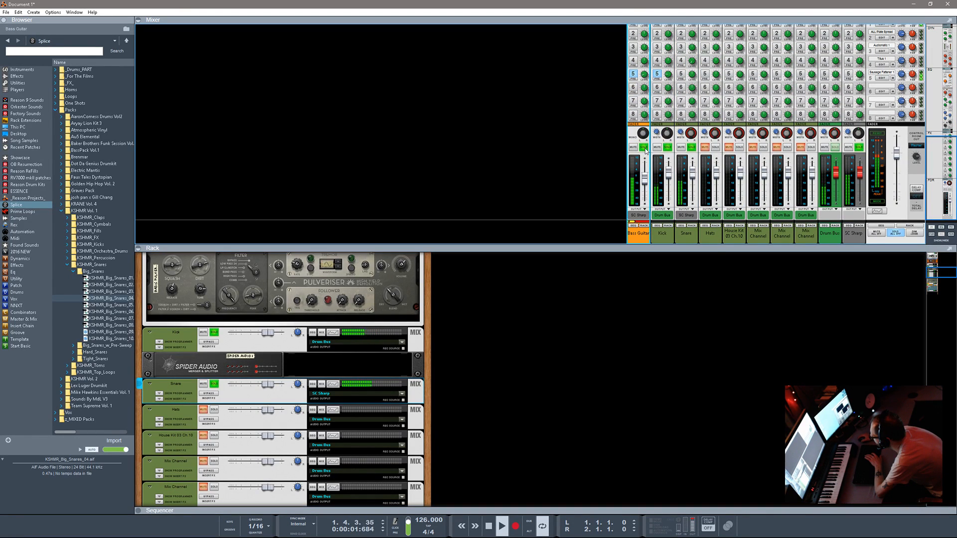
pyautogui.click(645, 148)
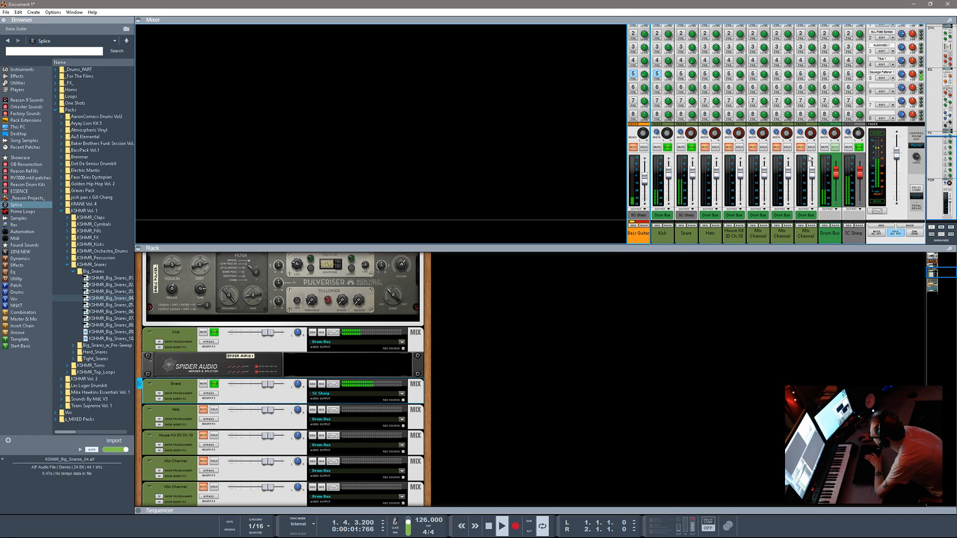
# - Route the Snare channel's audio output back to Drum Bus and select the Drum Bus channel
pyautogui.click(403, 396)
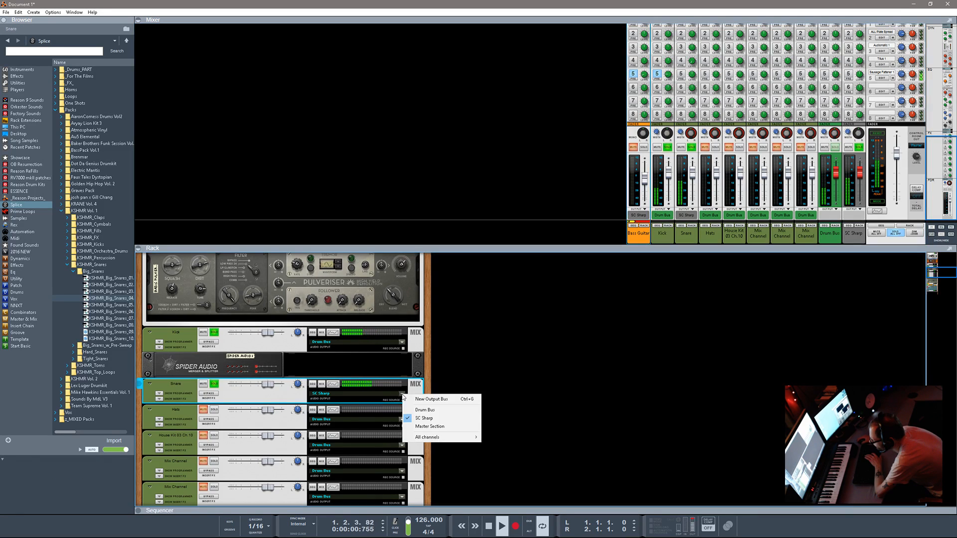
pyautogui.click(425, 411)
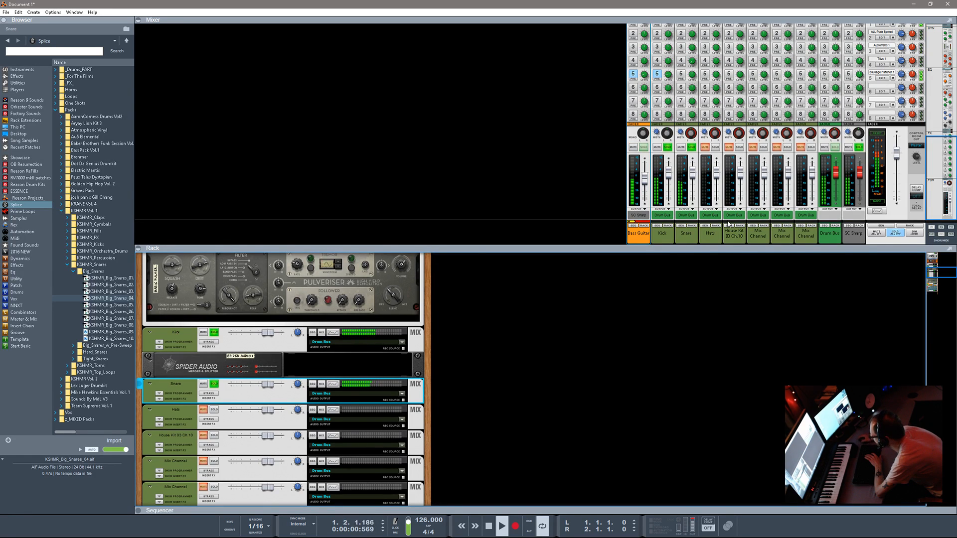
pyautogui.click(834, 238)
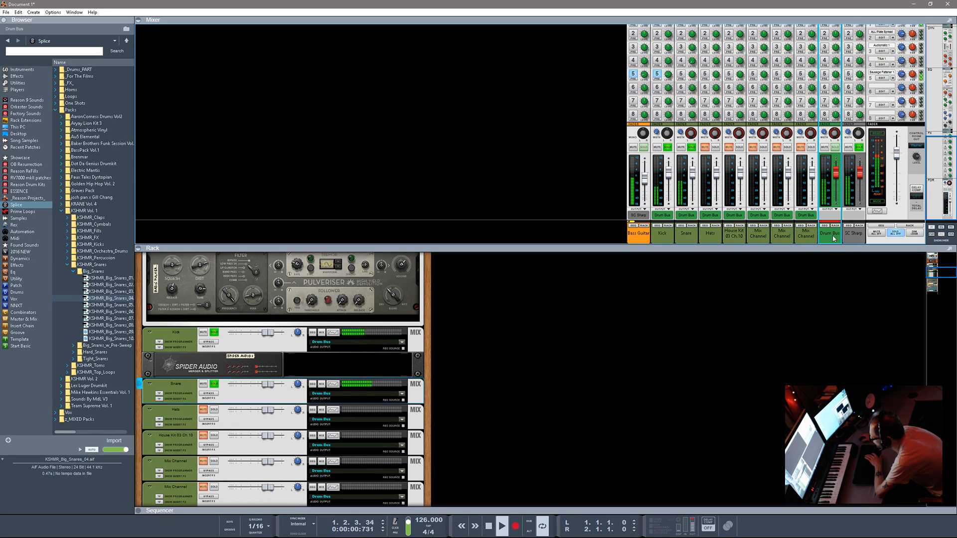
# - Stop playback, look over the rack's Master Section effects and the Drum Bus insert devices, and return to the mixer and drum clip
pyautogui.press('space')
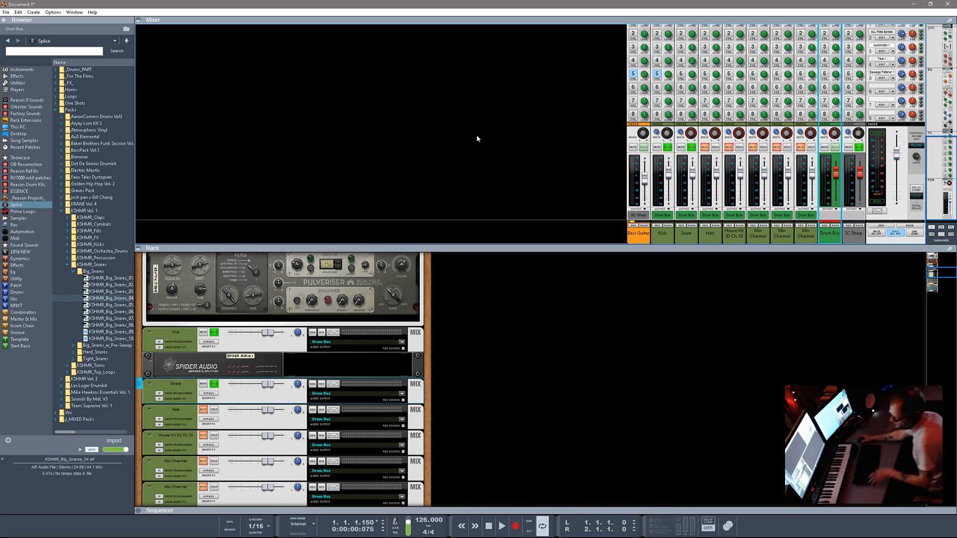
pyautogui.scroll(15, 443, 331)
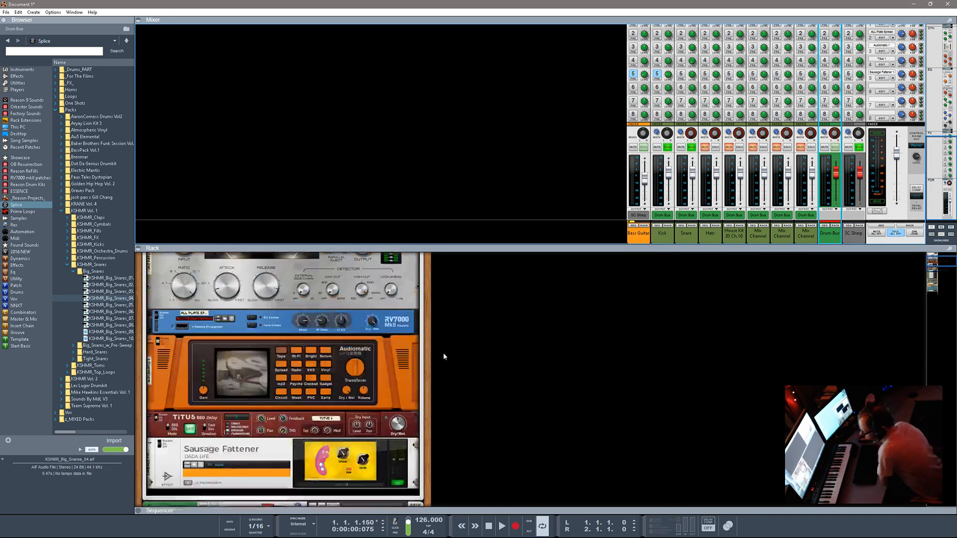
pyautogui.doubleClick(494, 248)
pyautogui.scroll(-4, 452, 407)
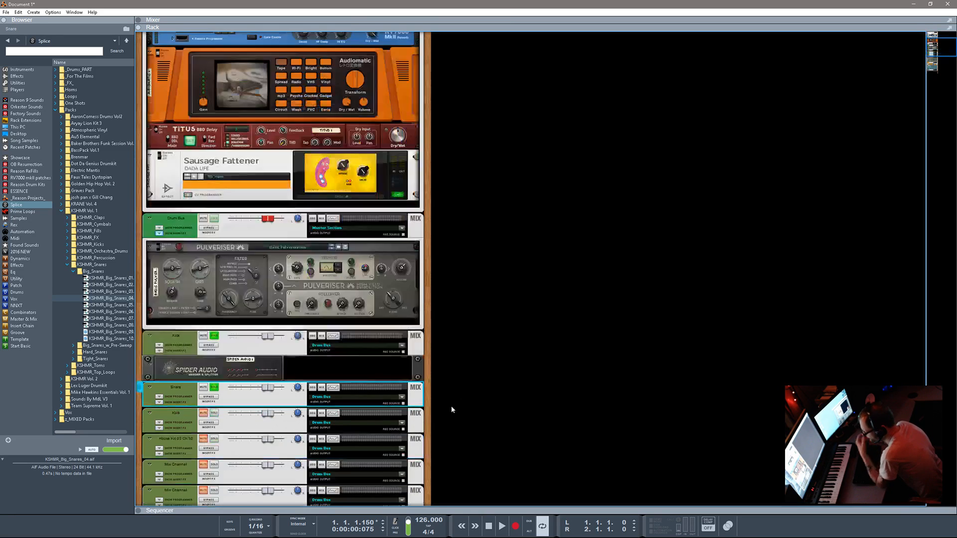
pyautogui.scroll(-3, 451, 406)
pyautogui.scroll(8, 447, 414)
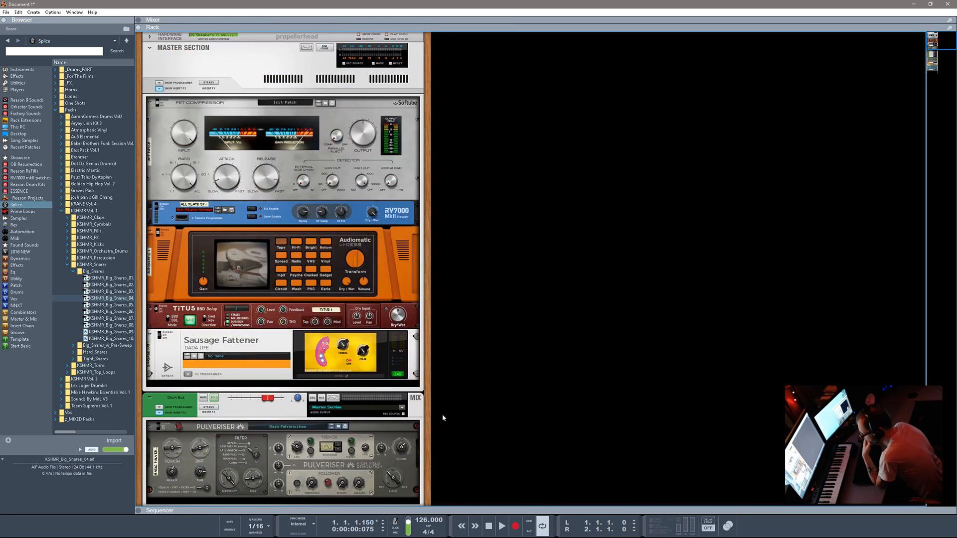
pyautogui.moveTo(602, 27); pyautogui.dragTo(639, 241)
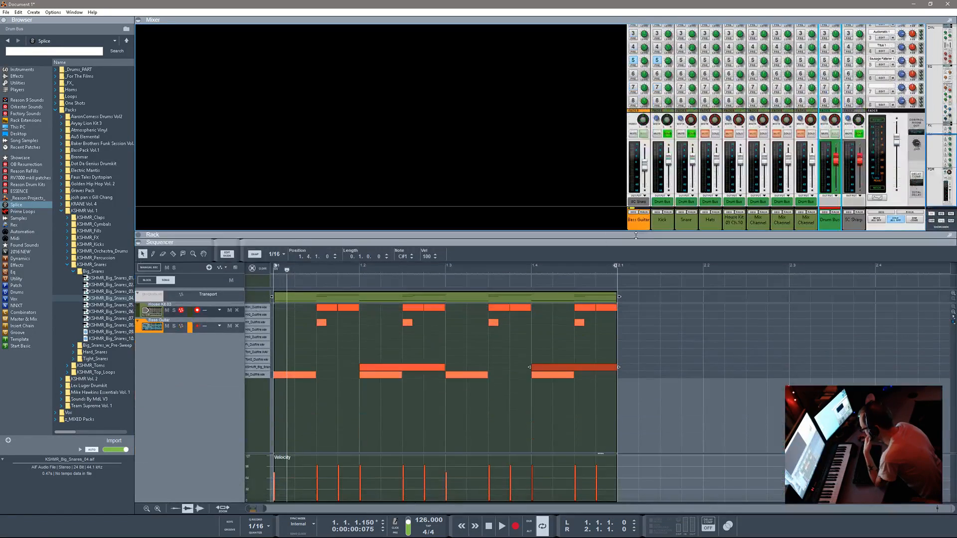
# - Unsolo the Snare channel, solo the Bass Guitar and Hats channels, and play the loop to hear them together
pyautogui.click(693, 134)
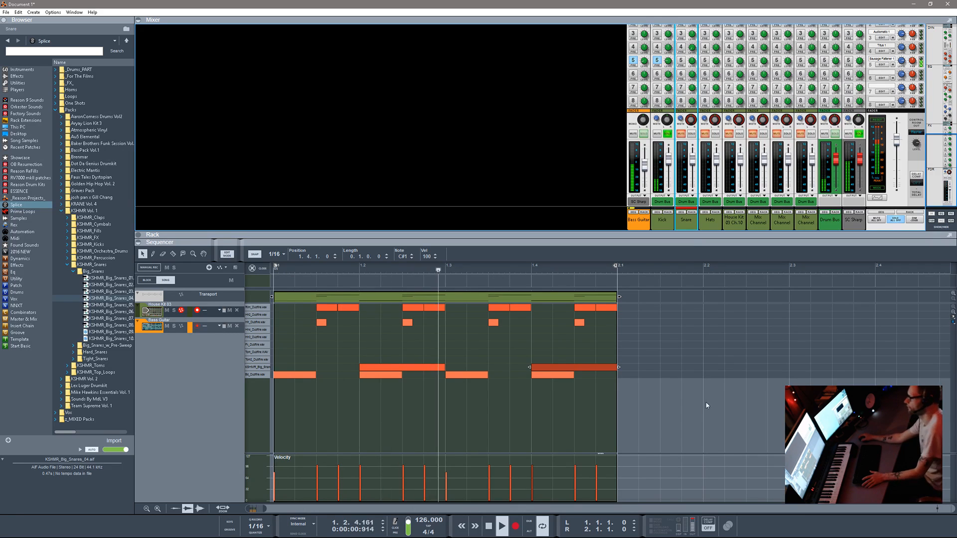
pyautogui.click(644, 134)
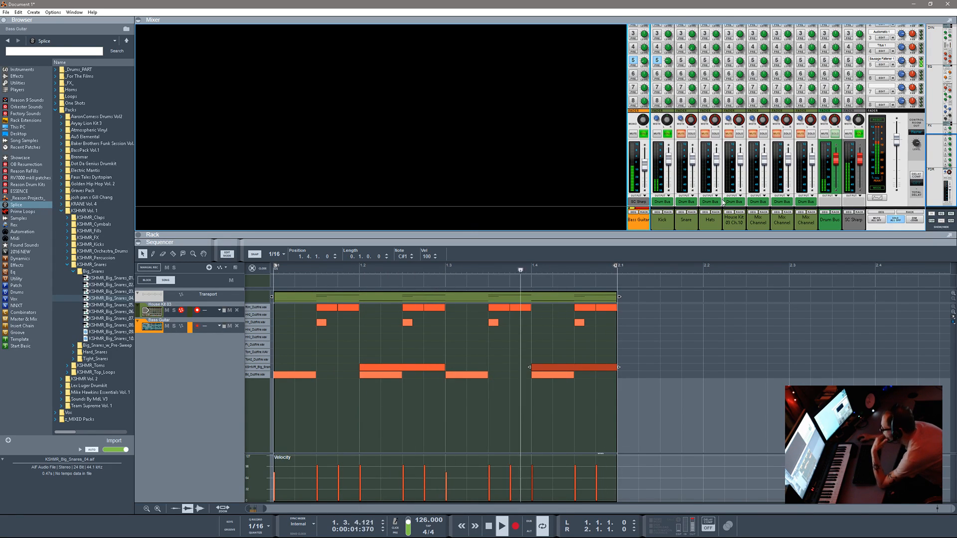
pyautogui.click(714, 131)
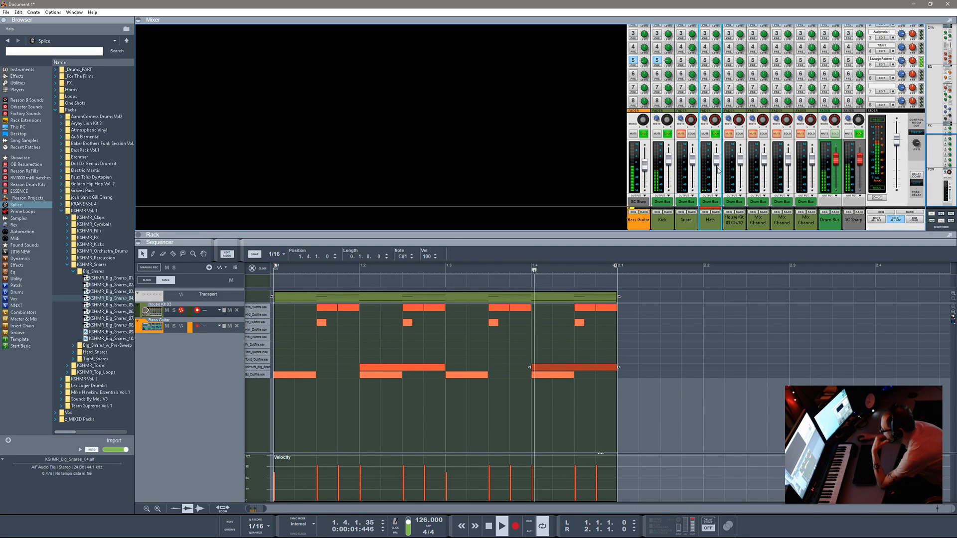
pyautogui.scroll(3, 718, 173)
pyautogui.scroll(-3, 718, 172)
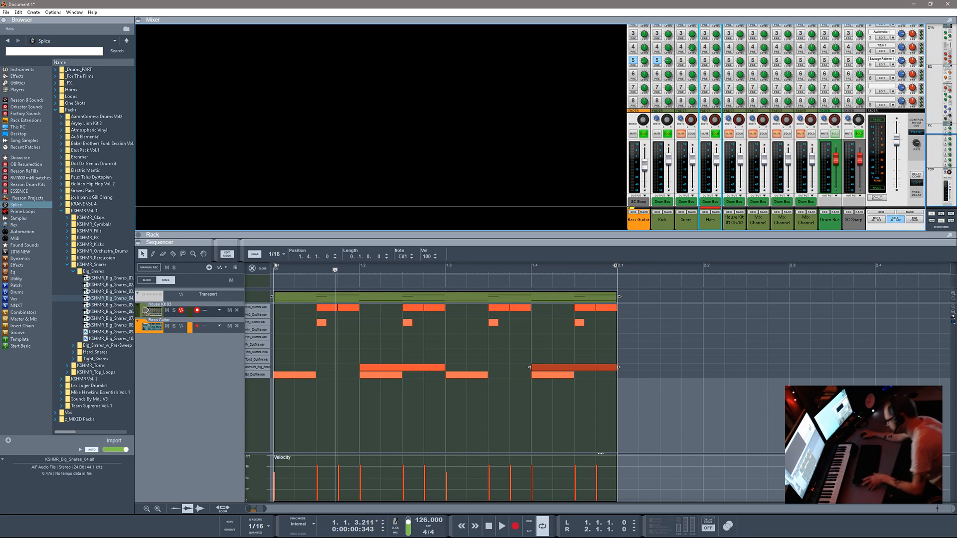
pyautogui.press('space')
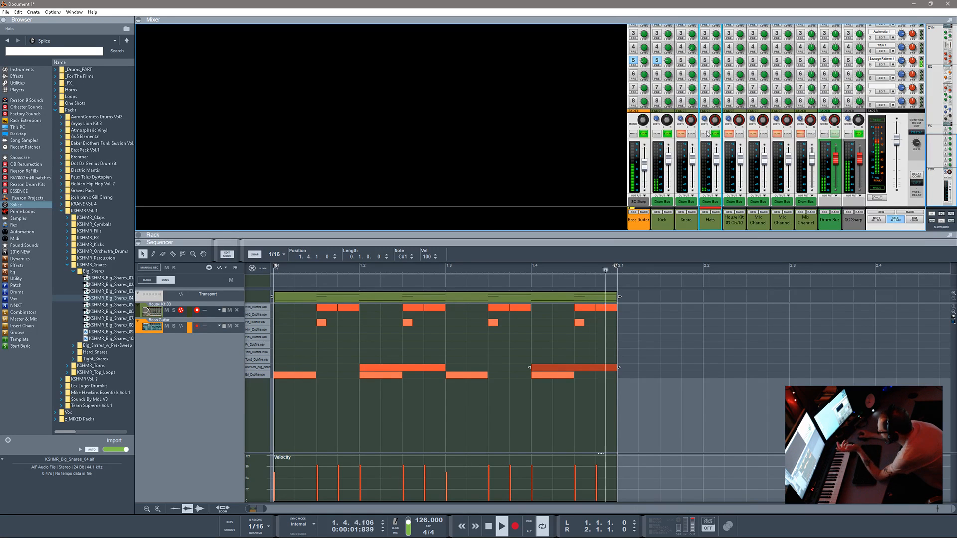
# - Open the Hats channel's Spectrum EQ and boost the high mid band by 10.79 dB at 7.00 kHz with a Q of 2.50
pyautogui.scroll(3, 709, 132)
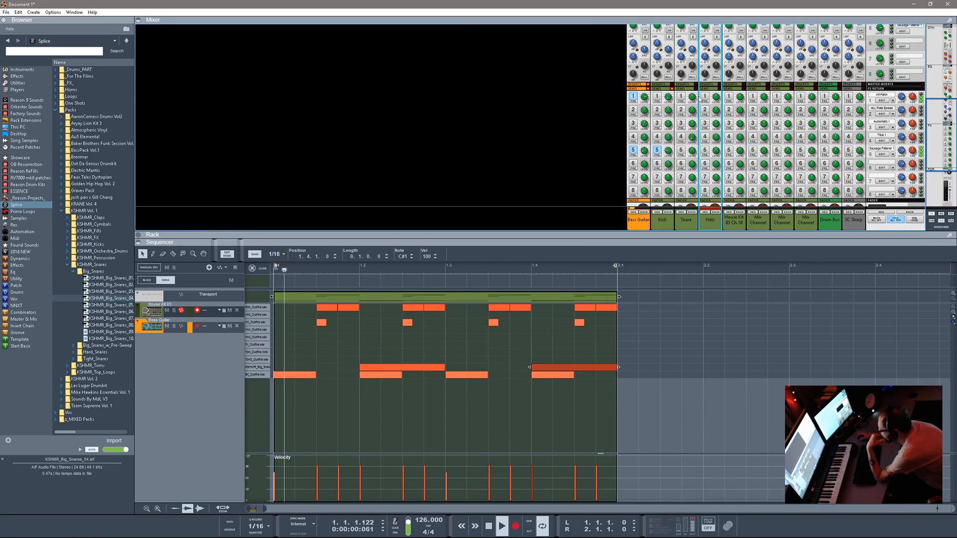
pyautogui.scroll(3, 688, 105)
pyautogui.scroll(3, 688, 105)
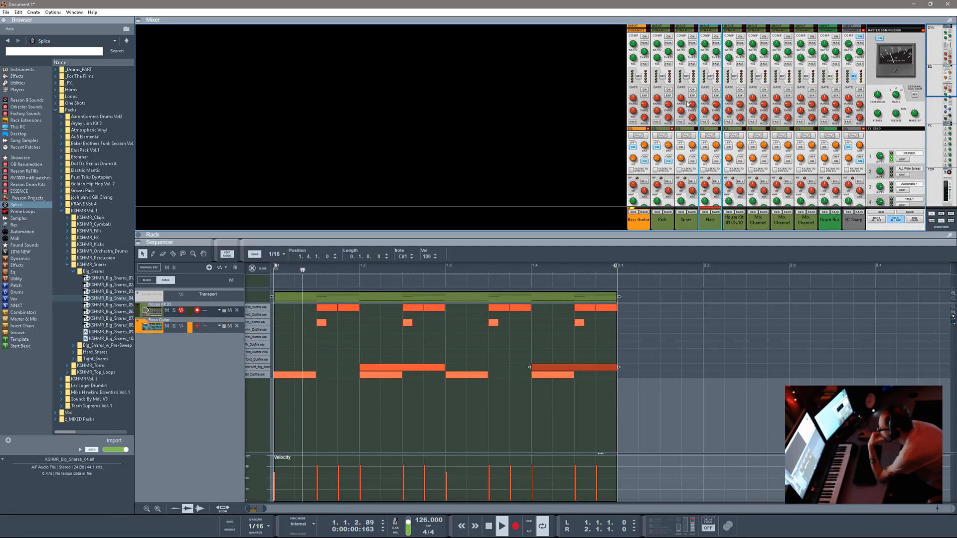
pyautogui.scroll(-3, 696, 158)
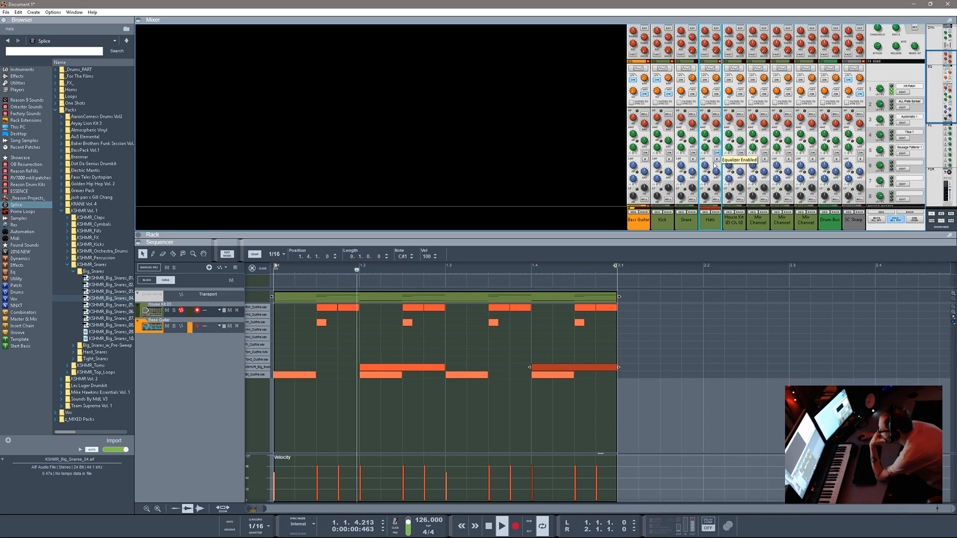
pyautogui.click(715, 71)
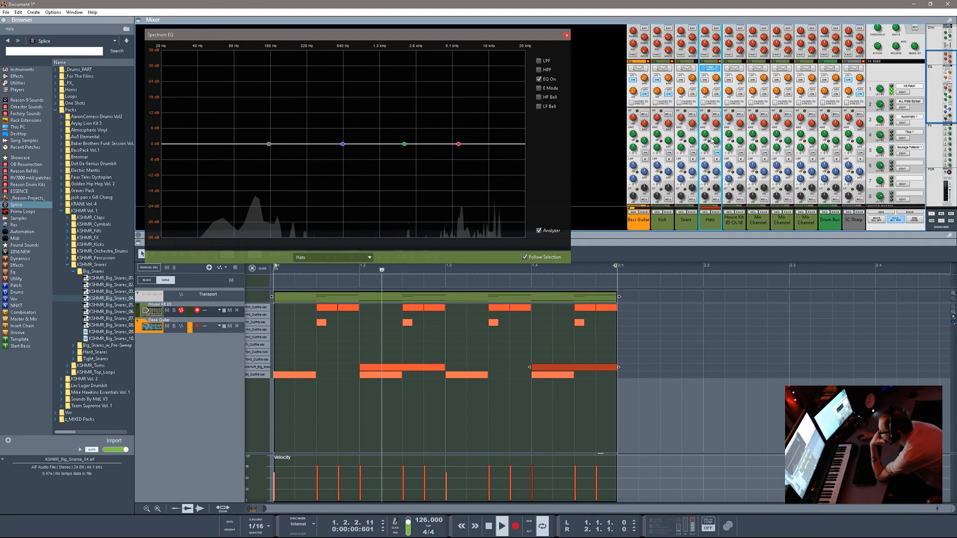
pyautogui.moveTo(706, 135); pyautogui.dragTo(718, 85)
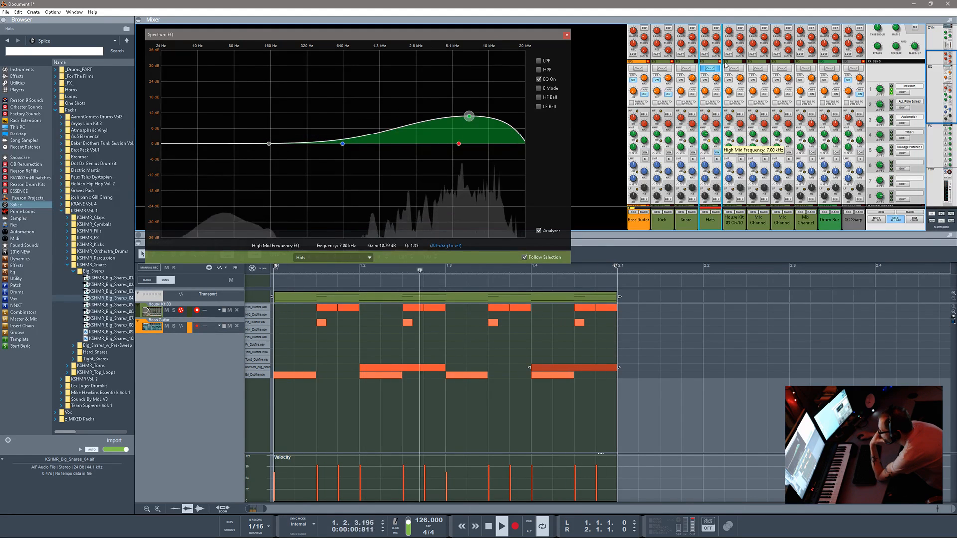
pyautogui.moveTo(706, 147); pyautogui.dragTo(716, 53)
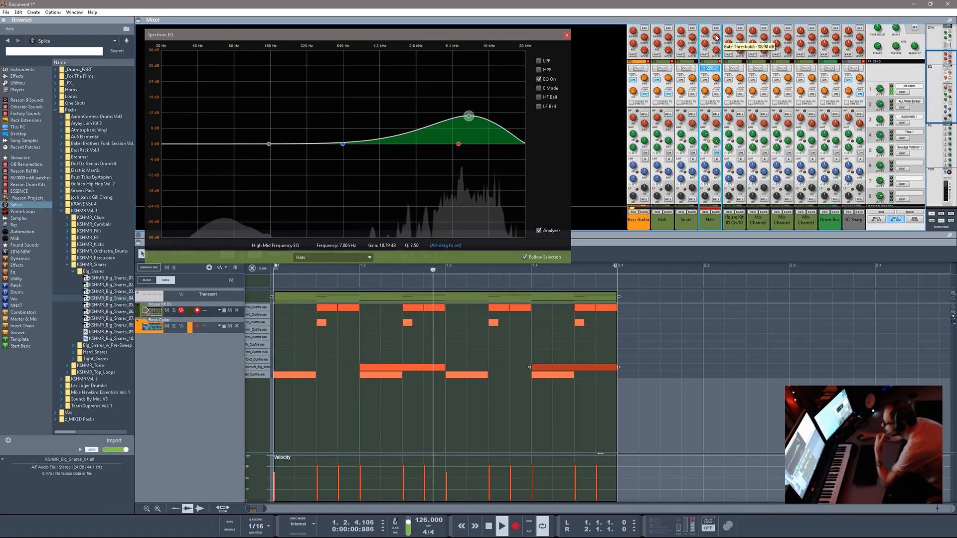
# - Switch the Hats channel's high frequency EQ band to bell mode
pyautogui.click(716, 115)
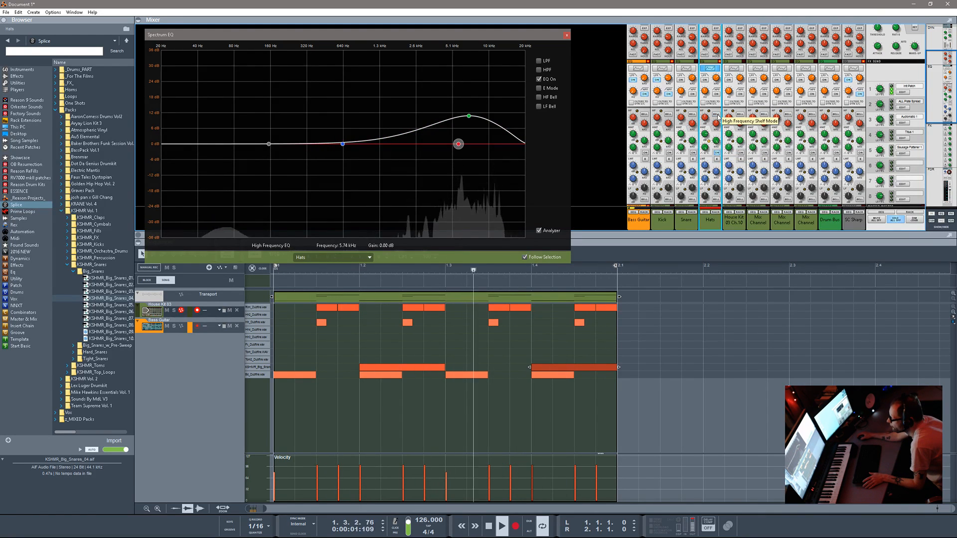
pyautogui.click(717, 115)
pyautogui.click(717, 116)
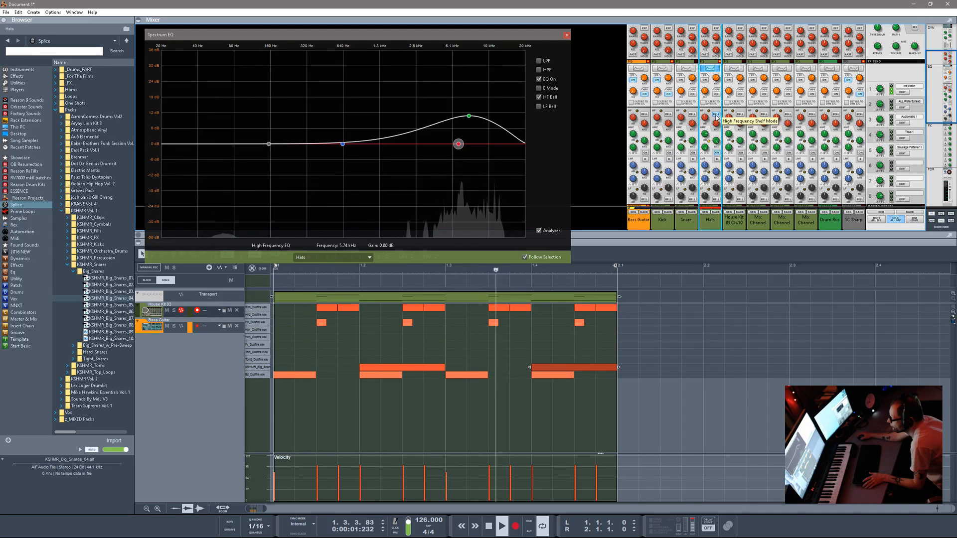
# - Reset the Hats channel's high mid gain to 0 dB and boost its high frequency band by 10.79 dB at about 8.4 kHz
pyautogui.click(682, 139)
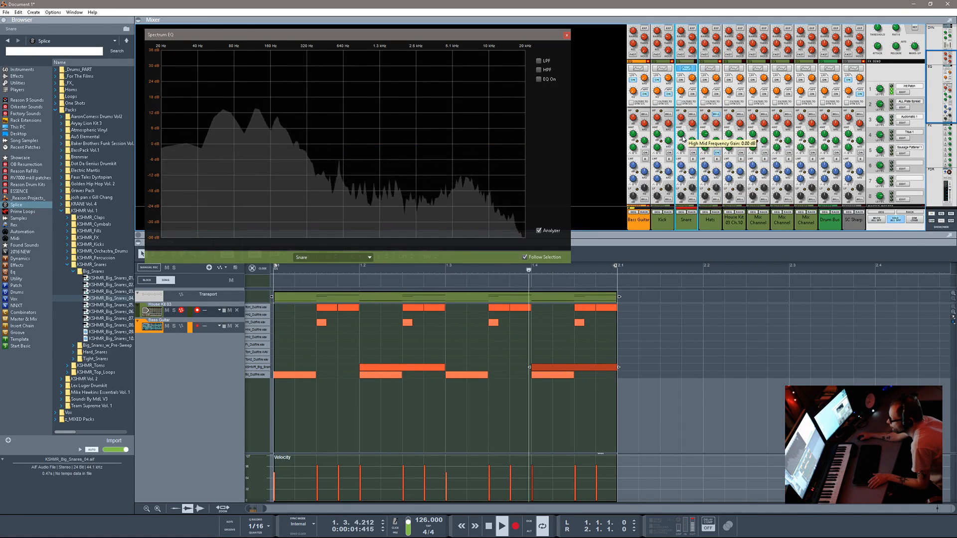
pyautogui.click(705, 136)
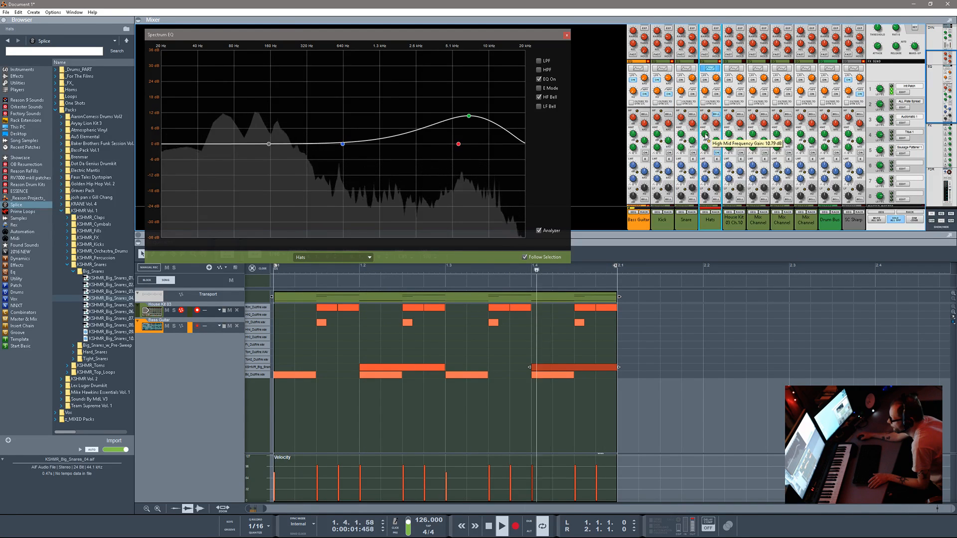
pyautogui.keyDown('ctrl'); pyautogui.click(706, 136); pyautogui.keyUp('ctrl')
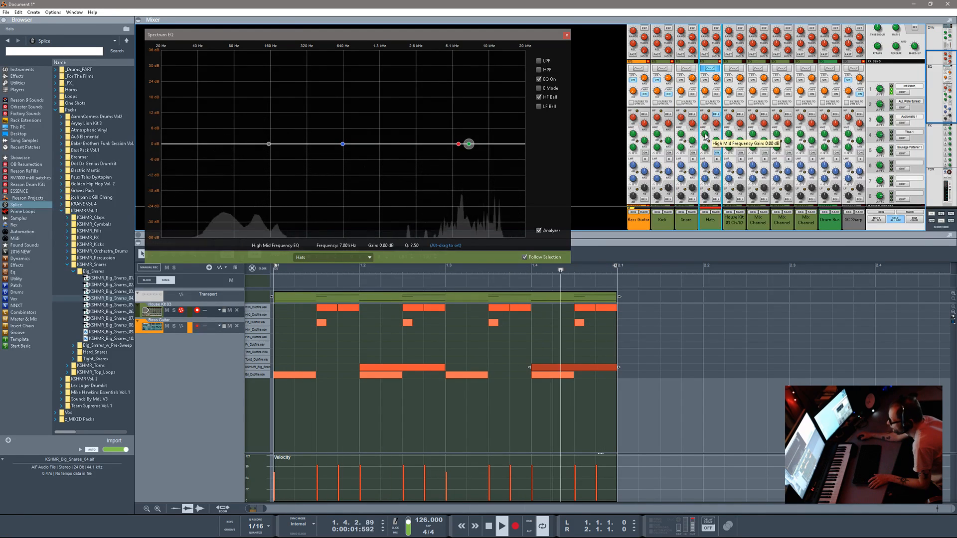
pyautogui.moveTo(705, 119)
pyautogui.mouseDown()
pyautogui.moveTo(706, 102)
pyautogui.moveTo(718, 112)
pyautogui.mouseUp()
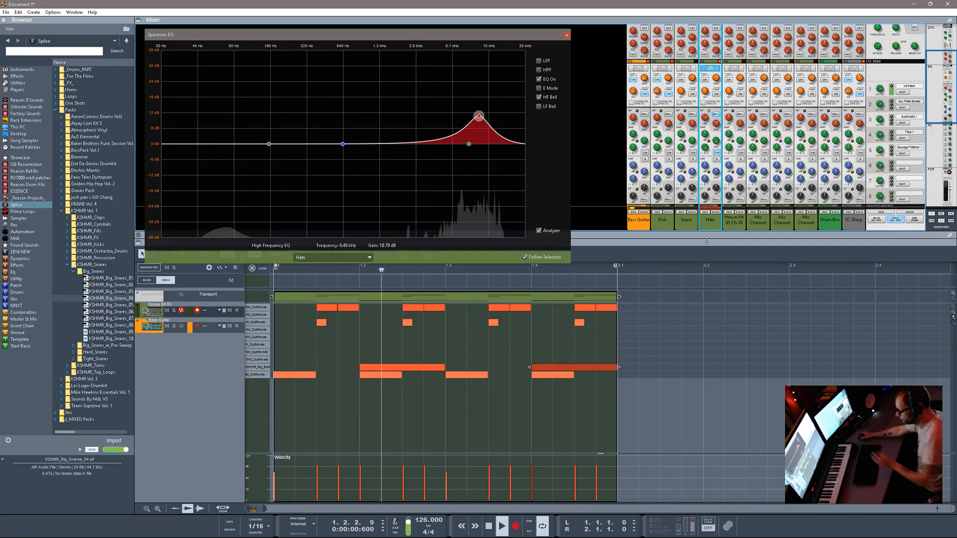
pyautogui.click(468, 144)
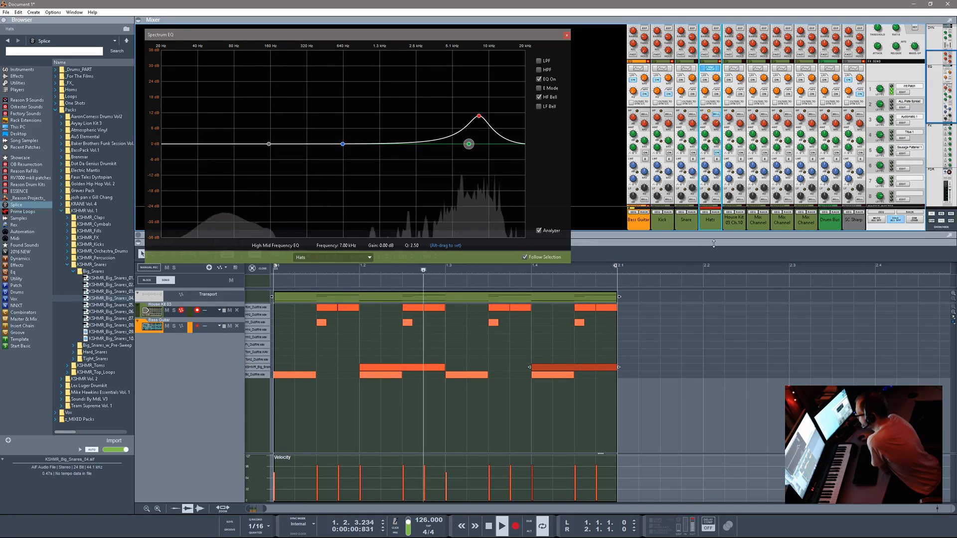
# - Show the rack, collapse the Big_Snares sample folder, and expand Tight_Snares and Hard_Snares in the KSHMR Vol. 1 pack
pyautogui.press('F6')
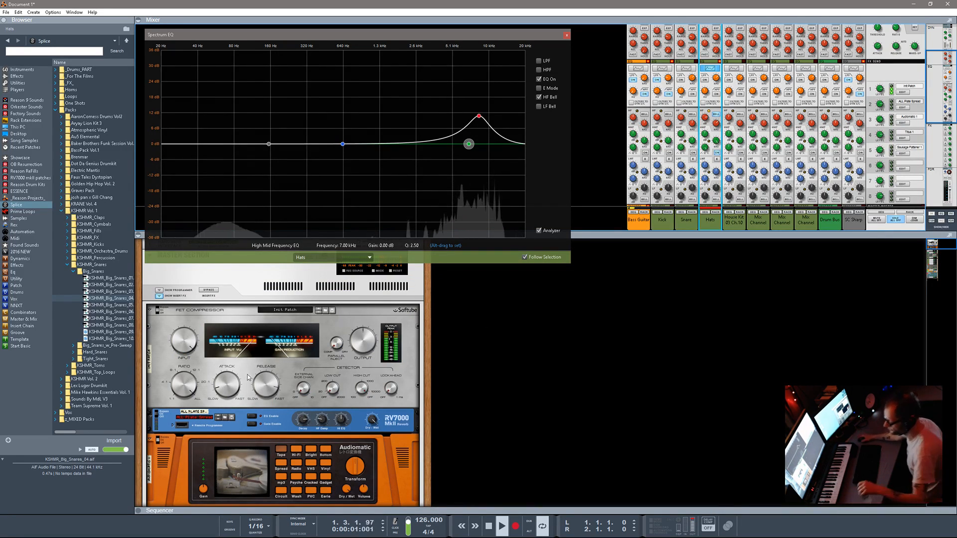
pyautogui.click(113, 278)
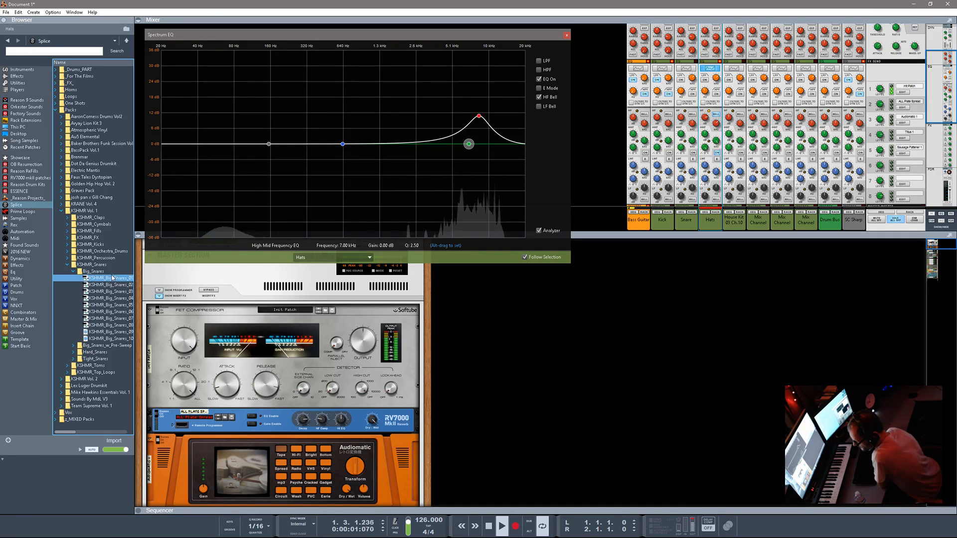
pyautogui.click(85, 272)
pyautogui.click(75, 272)
pyautogui.click(91, 286)
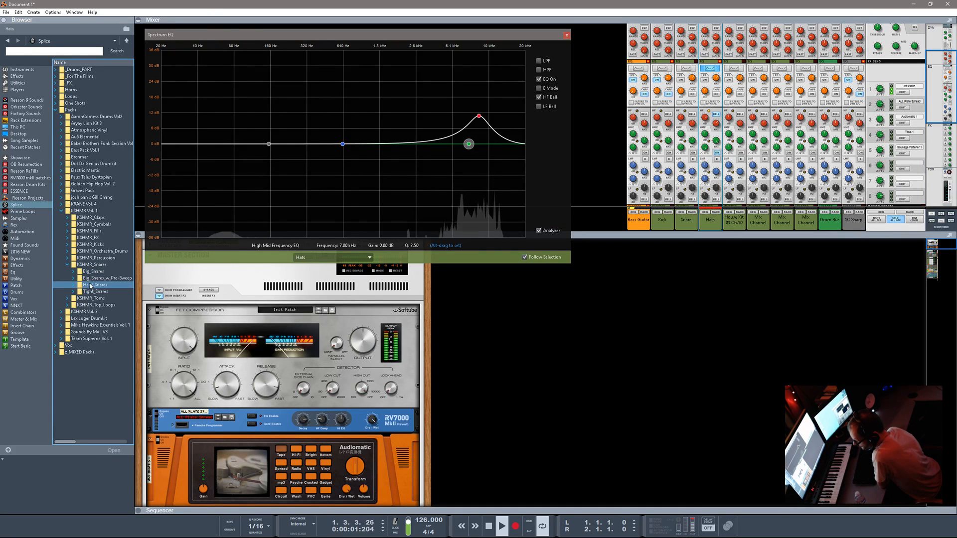
pyautogui.click(74, 291)
pyautogui.click(74, 286)
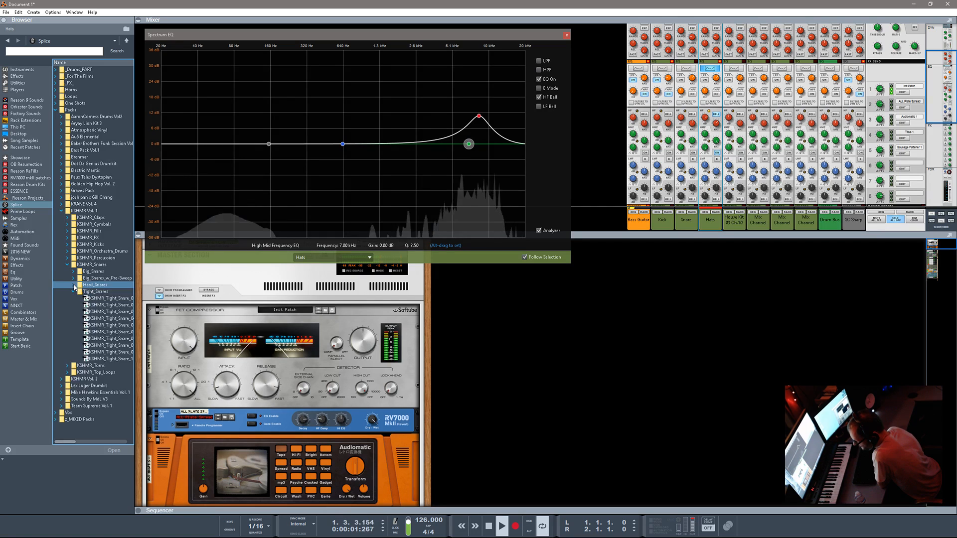
# - Audition the samples in the KSHMR Vol. 1 Hard_Snares folder one after another, returning to KSHMR_Hard_Snare_10.aif
pyautogui.click(92, 297)
pyautogui.click(95, 293)
pyautogui.click(100, 300)
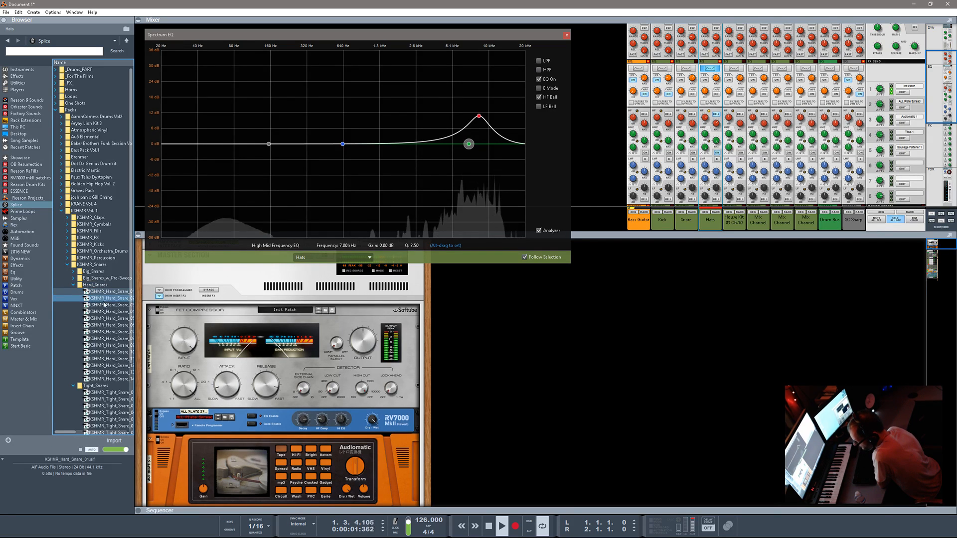
pyautogui.click(104, 307)
pyautogui.click(106, 311)
pyautogui.click(107, 318)
pyautogui.click(110, 325)
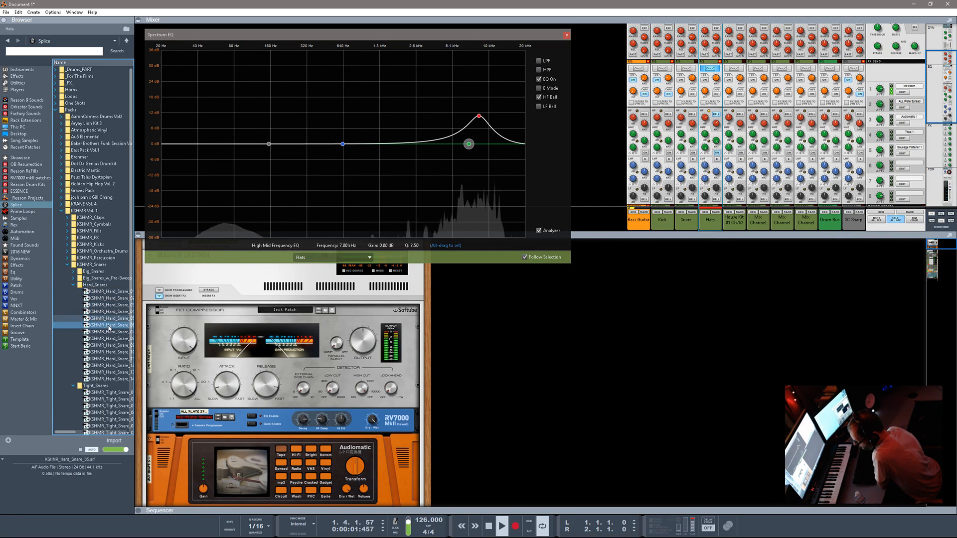
pyautogui.click(113, 339)
pyautogui.click(113, 333)
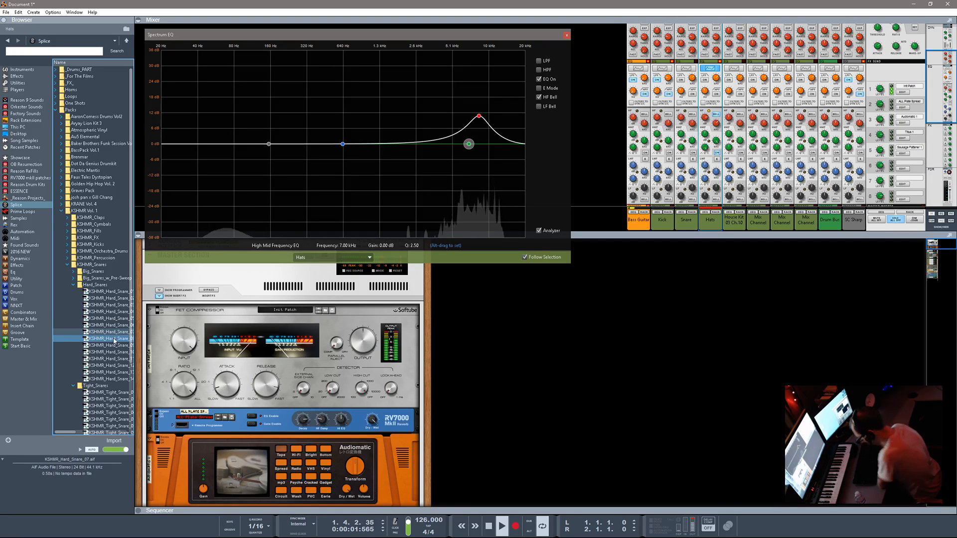
pyautogui.click(114, 340)
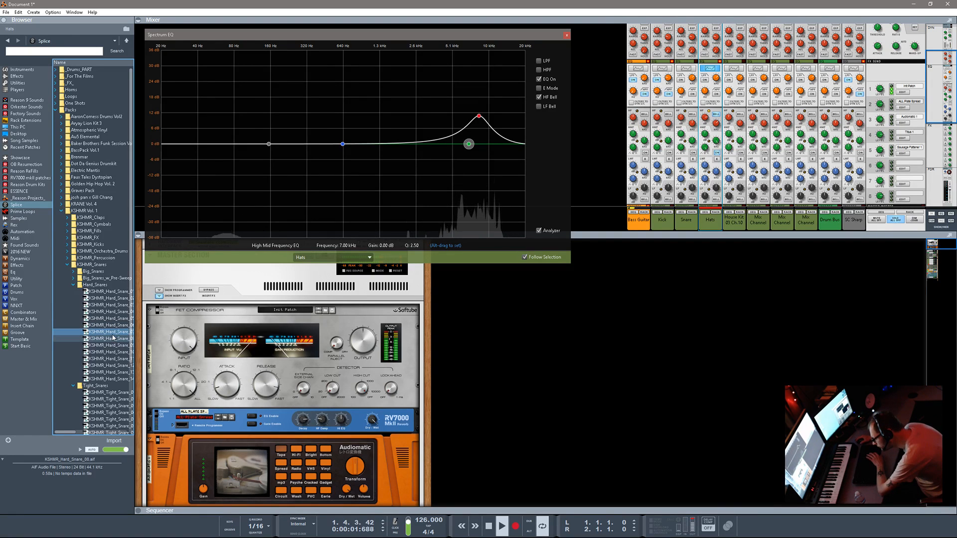
pyautogui.press('Down')
pyautogui.press('Down')
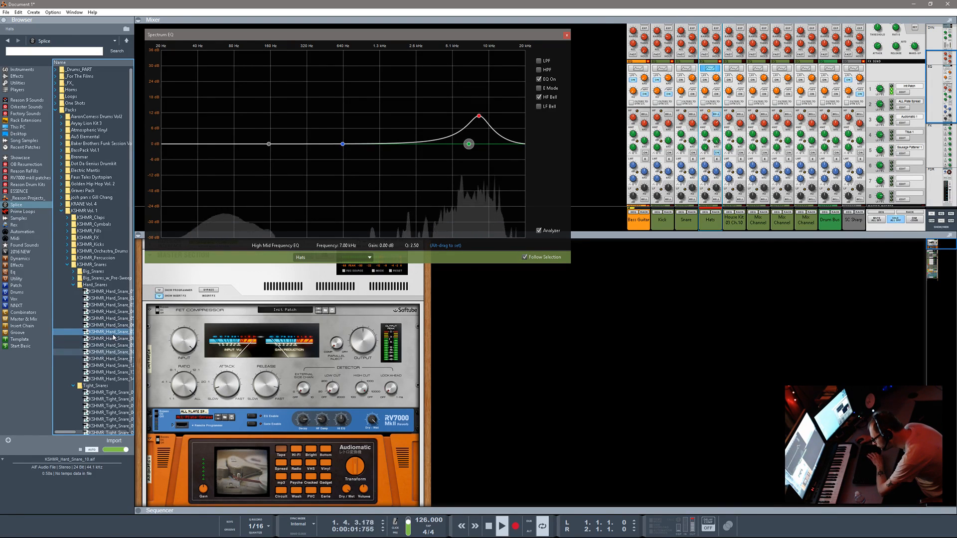
pyautogui.press('Down')
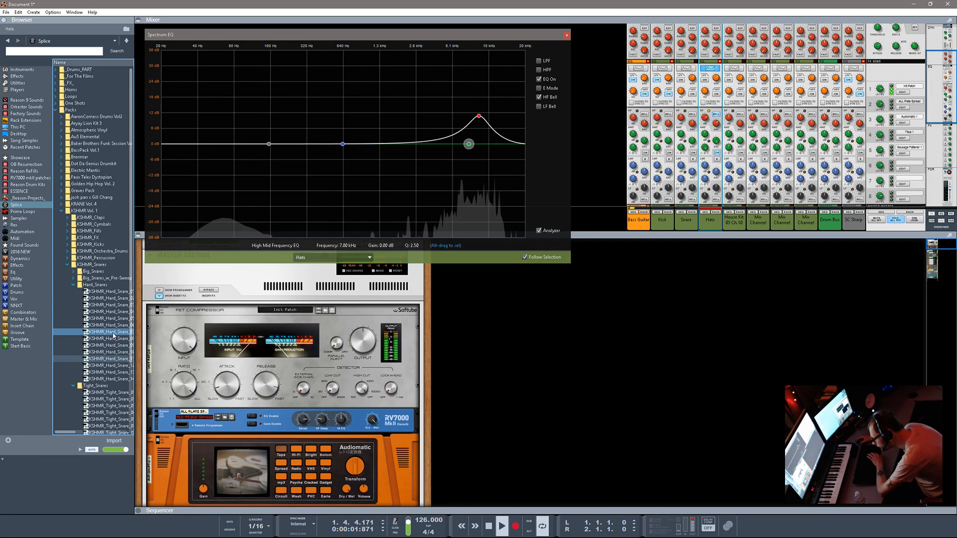
pyautogui.press('Up')
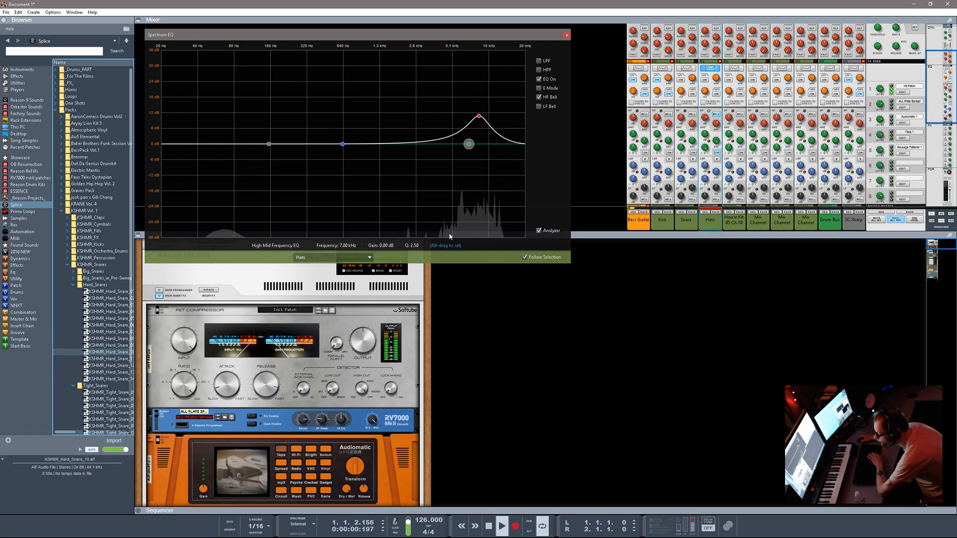
# - Load KSHMR_Hard_Snare_10.aif onto channel 2 of the Redrum drum machine
pyautogui.scroll(-20, 443, 344)
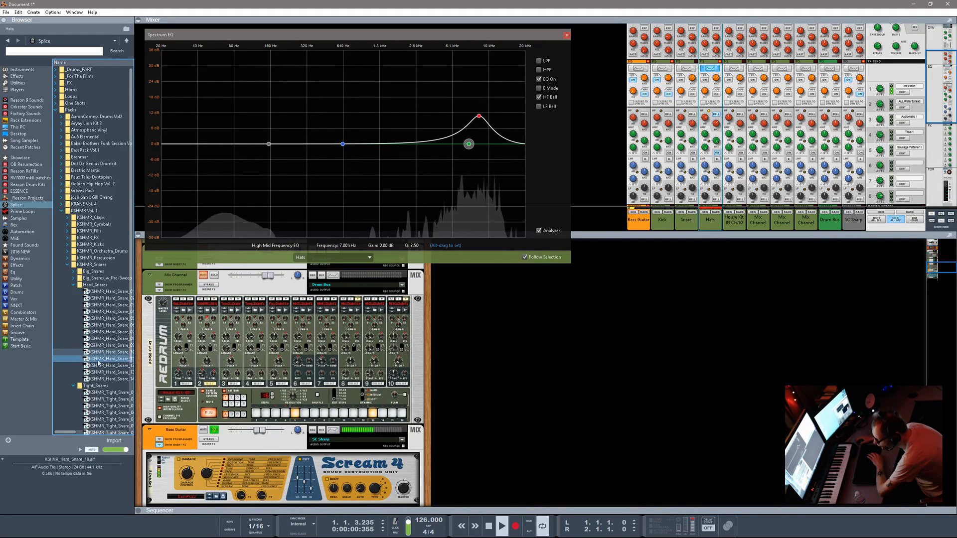
pyautogui.click(86, 352)
pyautogui.moveTo(85, 354); pyautogui.dragTo(207, 341)
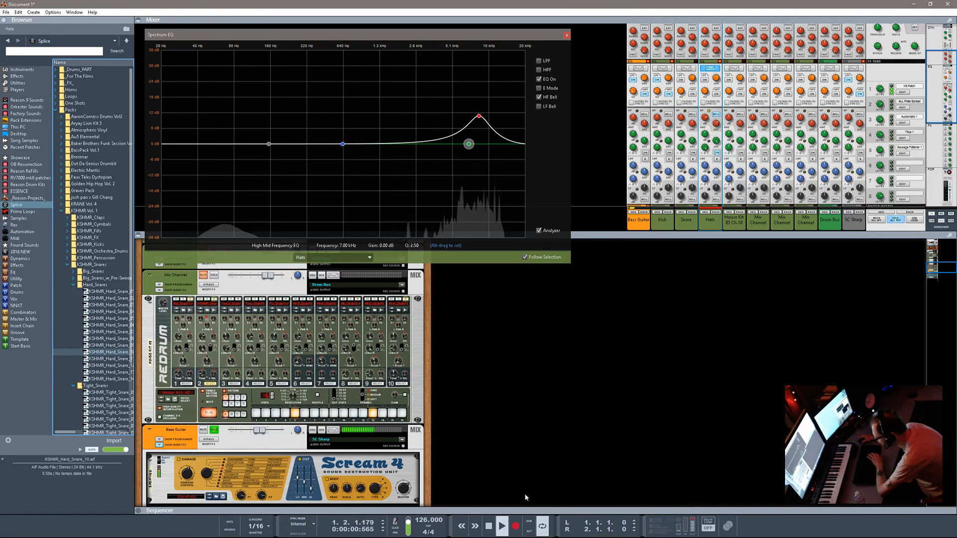
# - Solo the Snare channel in the mixer
pyautogui.scroll(-10, 726, 200)
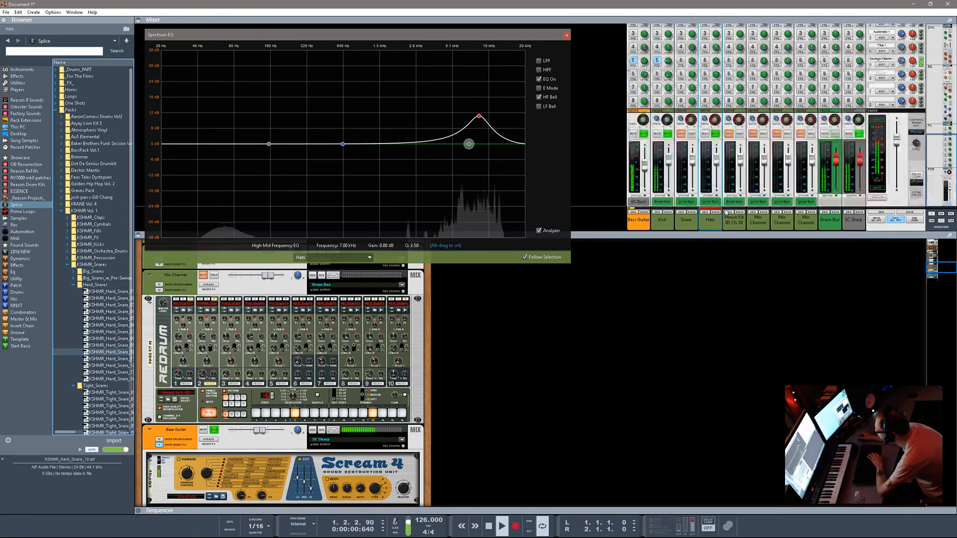
pyautogui.click(692, 134)
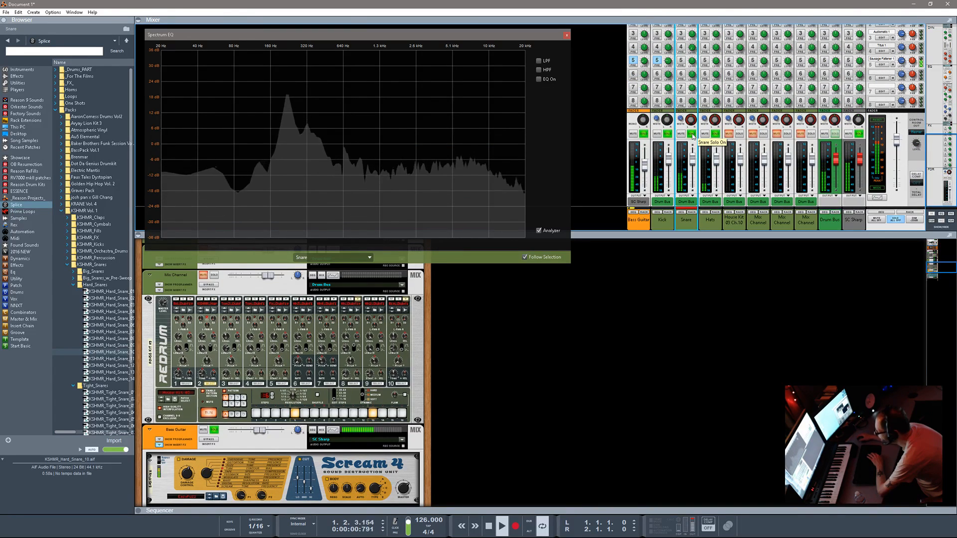
pyautogui.scroll(5, 698, 140)
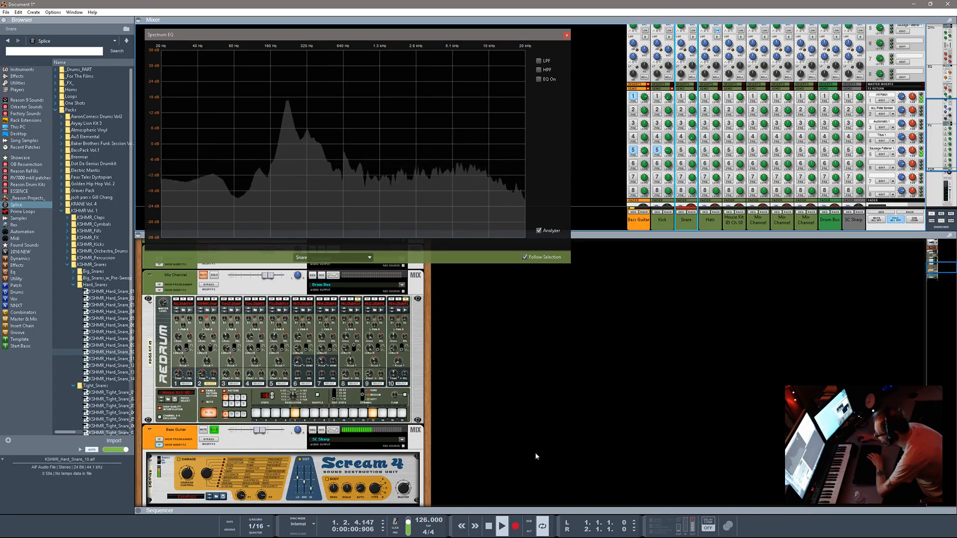
# - Check the drum pattern in the sequencer and close the Spectrum EQ window, returning to the rack view
pyautogui.moveTo(516, 508); pyautogui.dragTo(499, 160)
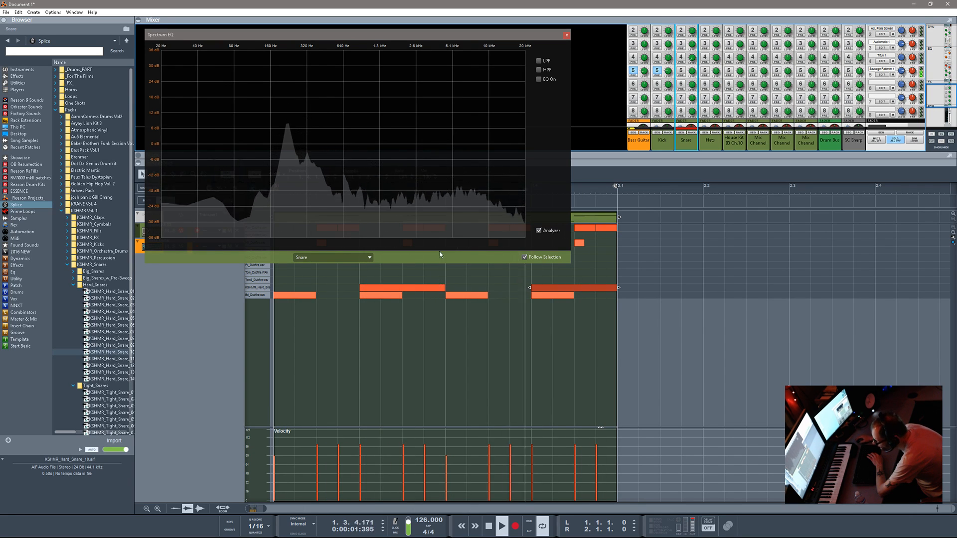
pyautogui.click(567, 35)
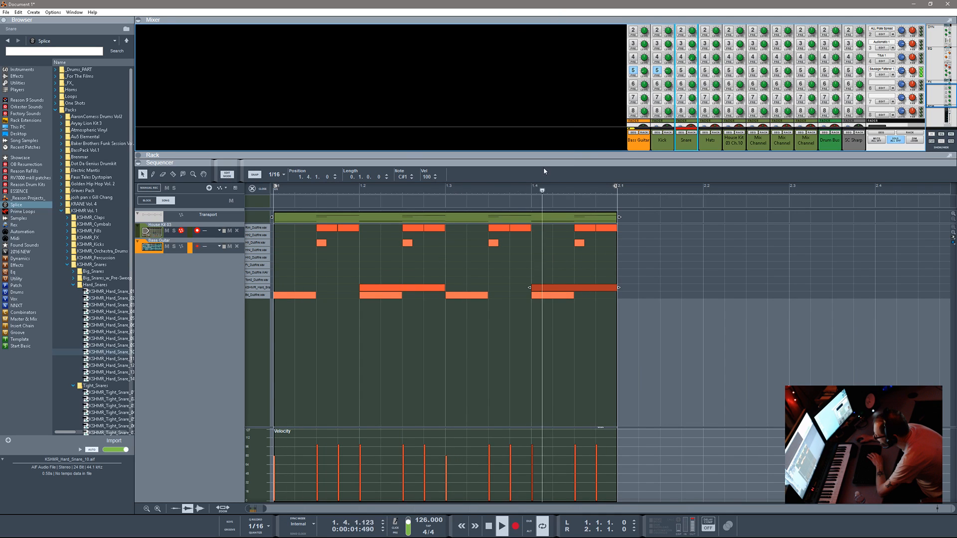
pyautogui.moveTo(544, 163); pyautogui.dragTo(474, 519)
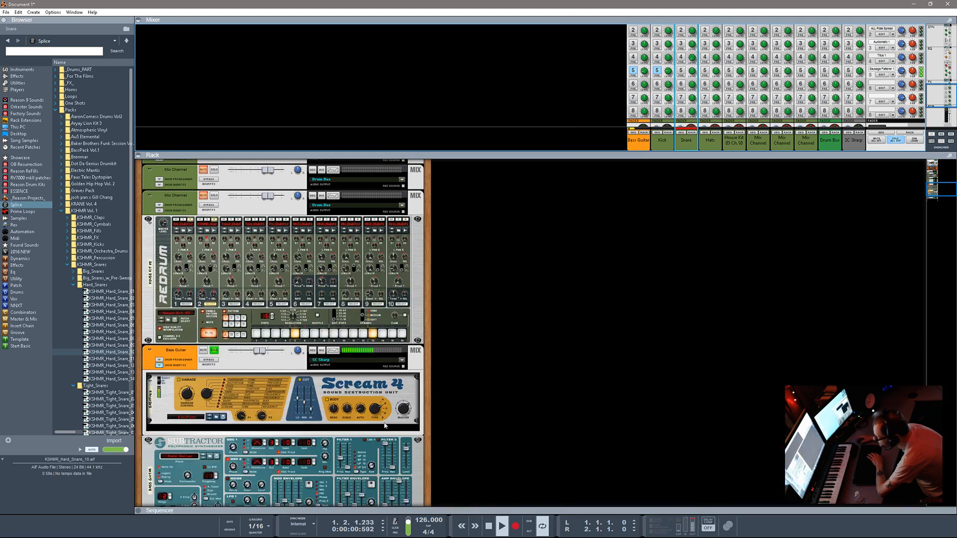
# - Collapse the Hard_Snares, Tight_Snares and parent KSHMR_Snares folders in the sample browser
pyautogui.click(73, 286)
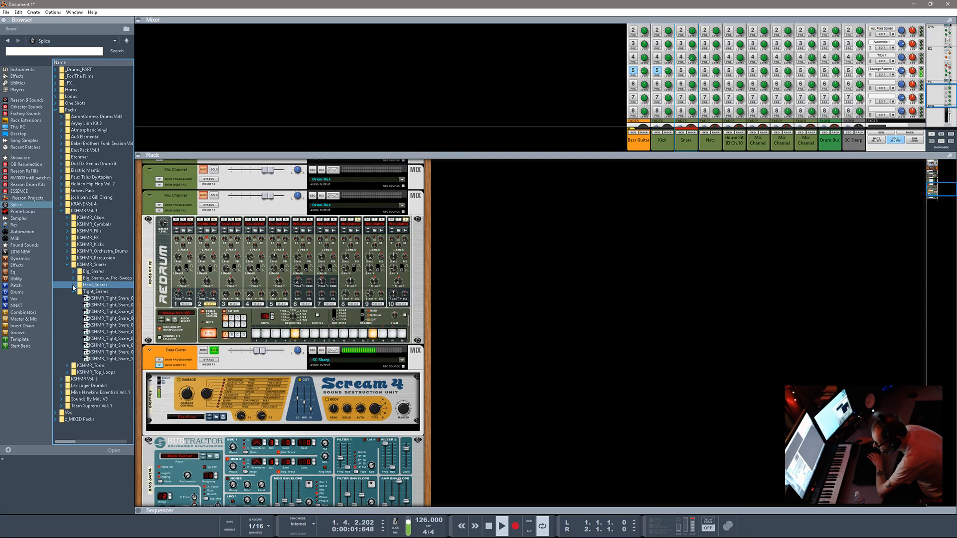
pyautogui.click(73, 292)
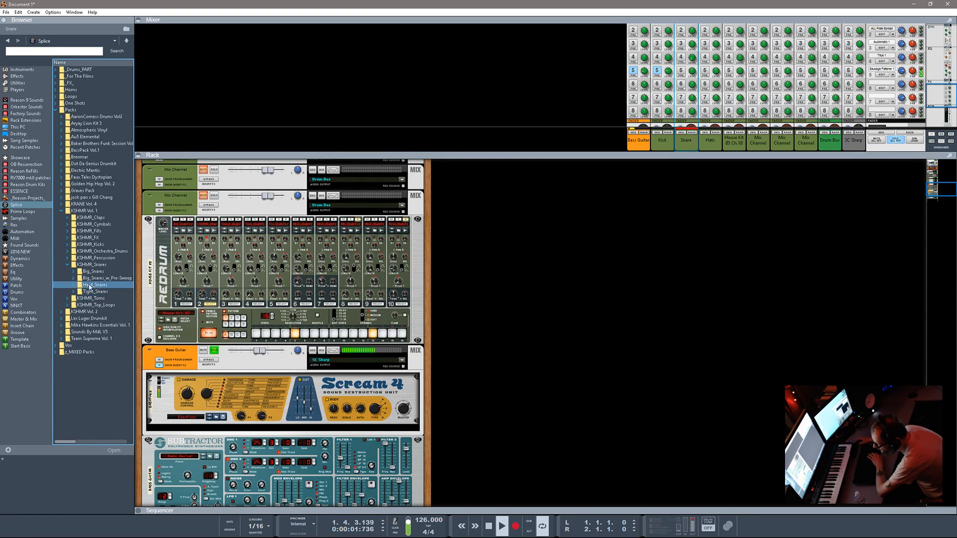
pyautogui.click(88, 299)
pyautogui.click(62, 265)
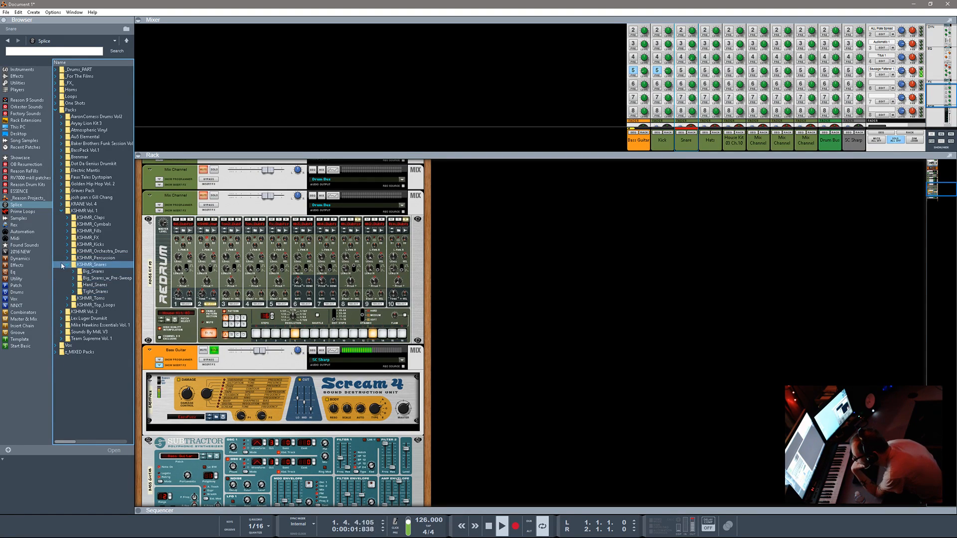
pyautogui.click(68, 268)
# - Expand the KSHMR_Claps folder and its Regular_Claps subfolder in the KSHMR Vol. 1 pack
pyautogui.click(101, 232)
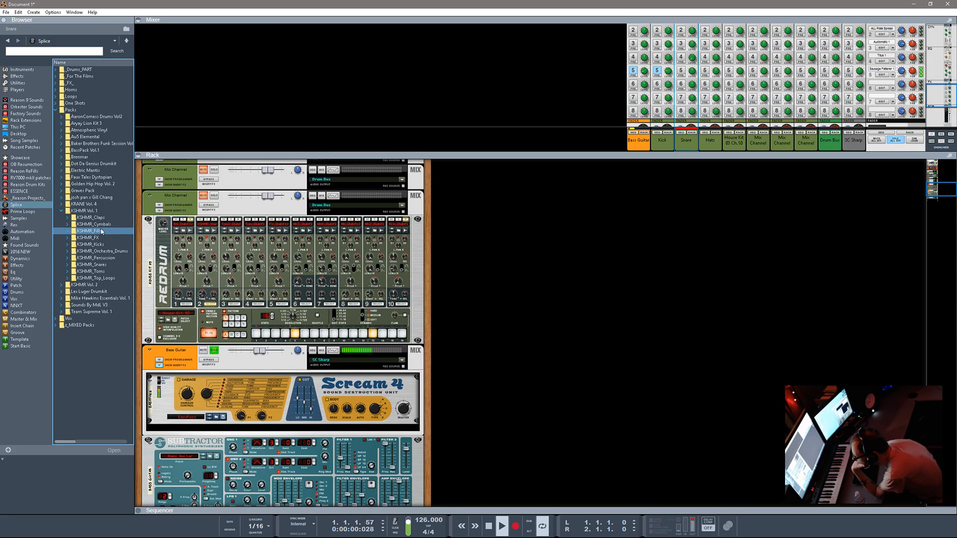
pyautogui.click(98, 220)
pyautogui.click(69, 218)
pyautogui.click(86, 225)
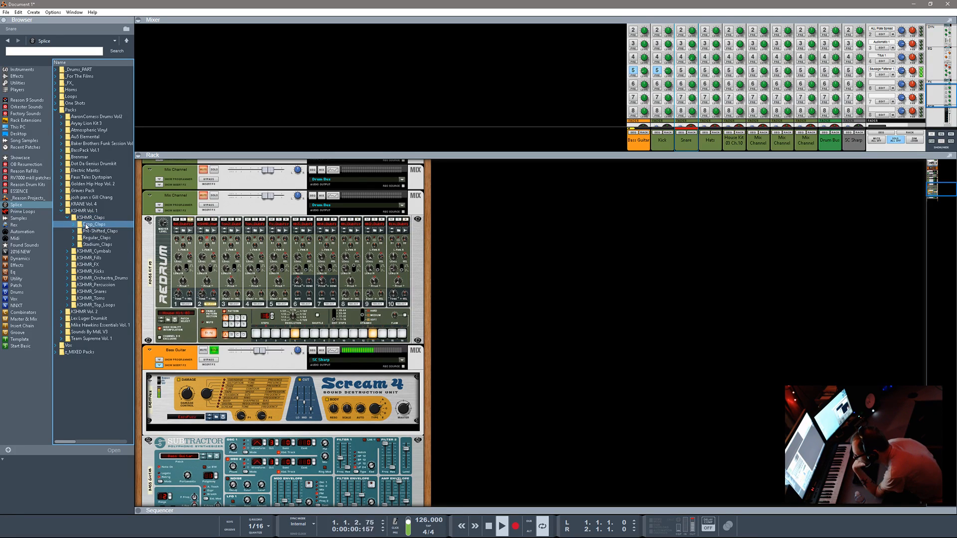
pyautogui.click(74, 238)
pyautogui.click(73, 239)
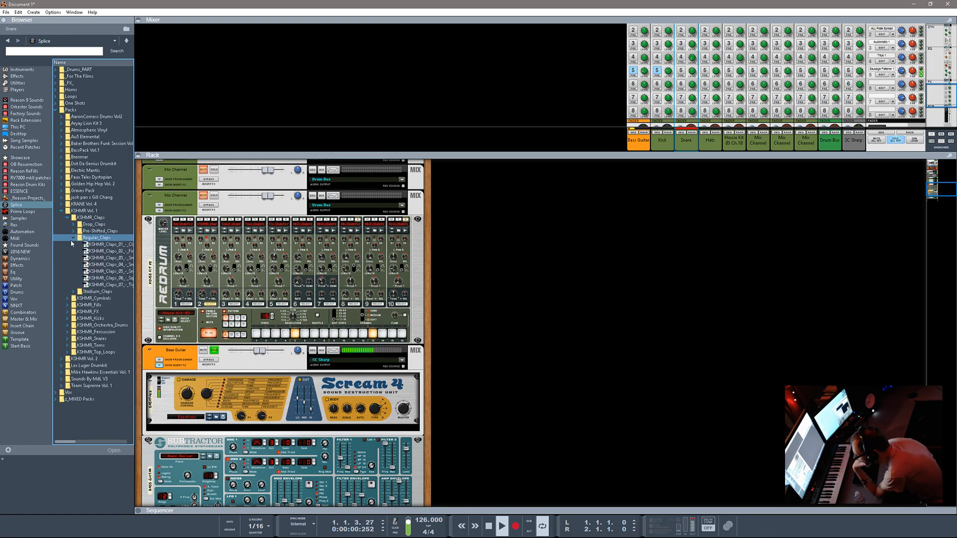
# - Audition the Regular_Claps samples and load KSHMR_Claps_07_-_Tightest_Clap.aif onto Redrum channel 2
pyautogui.click(95, 245)
pyautogui.click(95, 251)
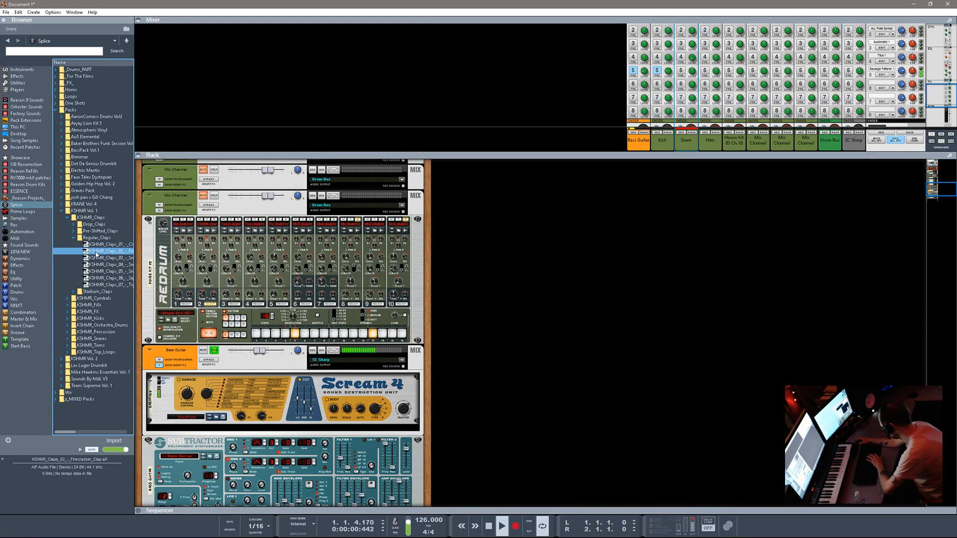
pyautogui.press('Down')
pyautogui.press('Down')
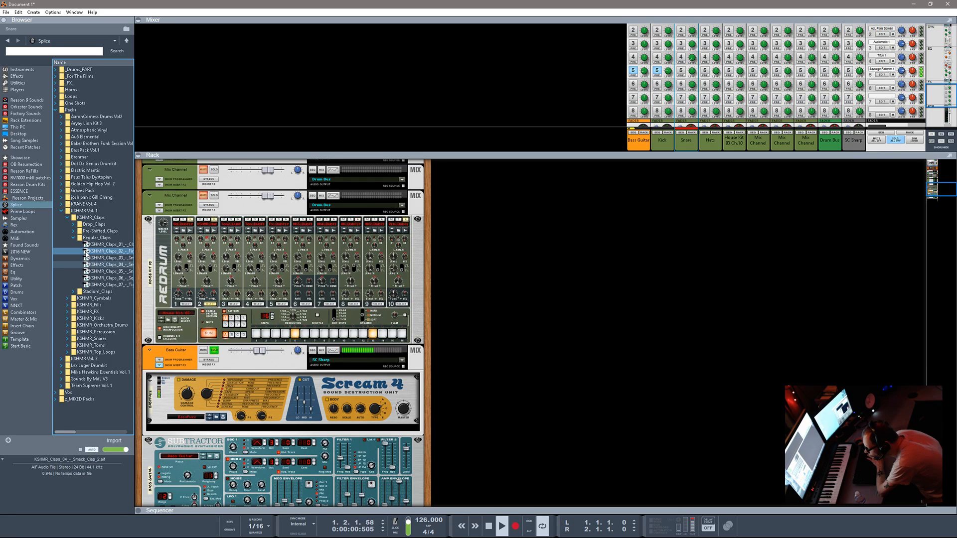
pyautogui.press('Down')
pyautogui.press('Down')
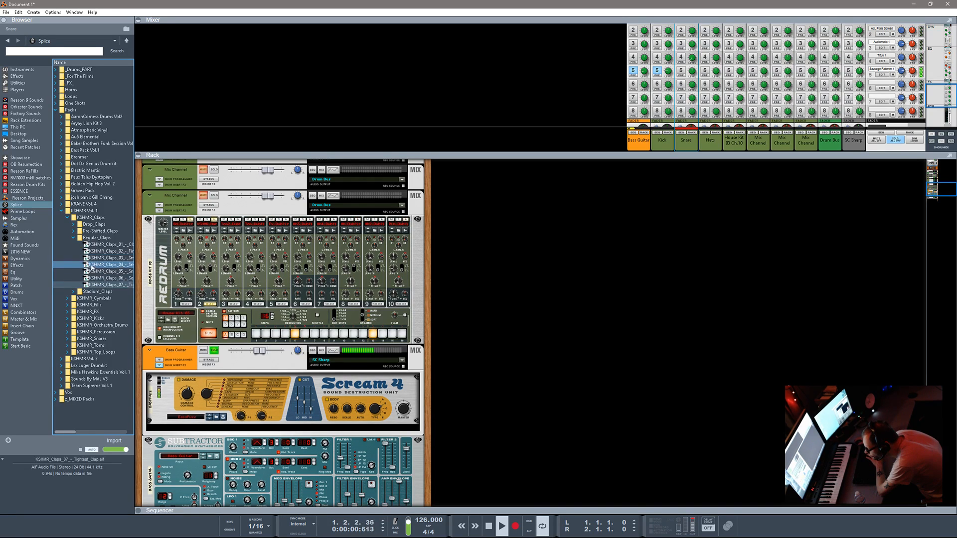
pyautogui.click(88, 284)
pyautogui.moveTo(88, 286); pyautogui.dragTo(203, 277)
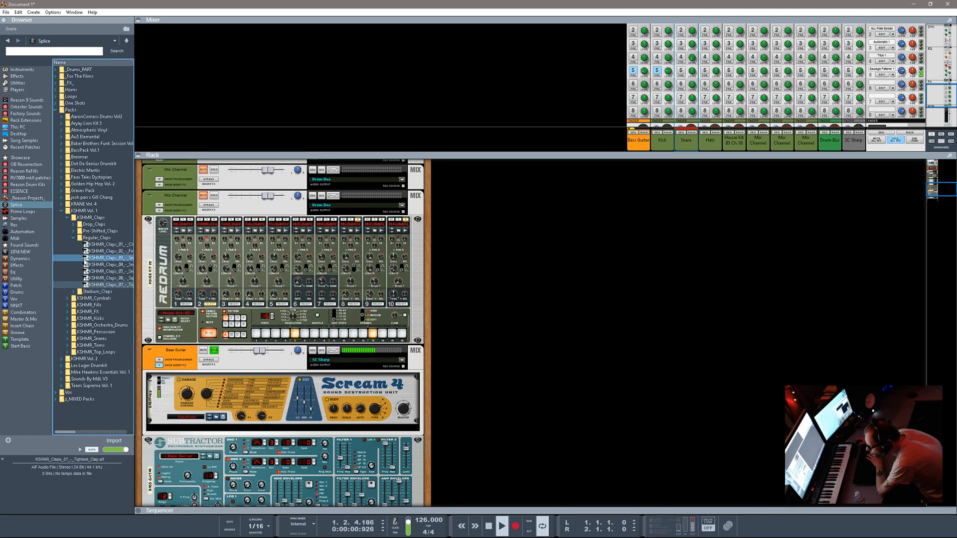
# - Expand the Stadium_Claps folder and audition its three samples
pyautogui.click(73, 292)
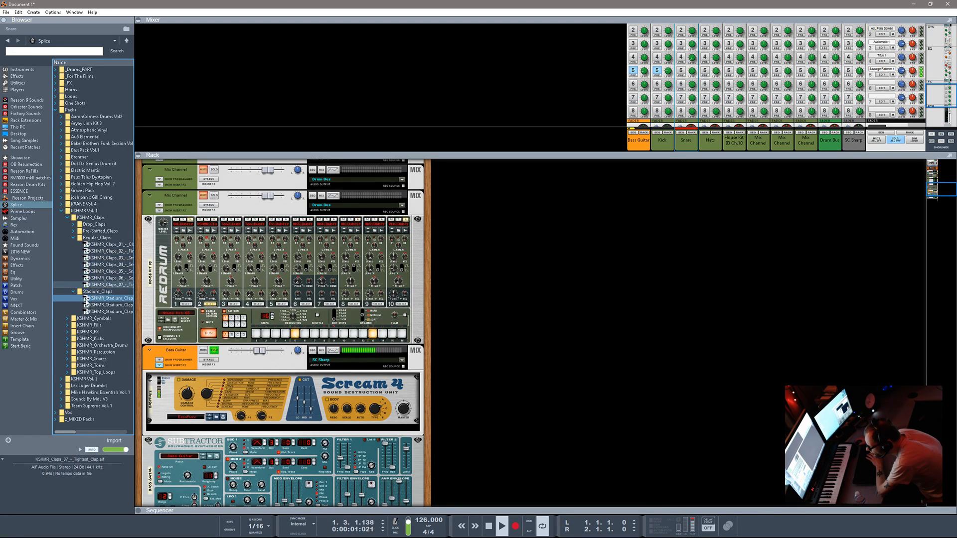
pyautogui.click(89, 300)
pyautogui.click(95, 306)
pyautogui.click(98, 312)
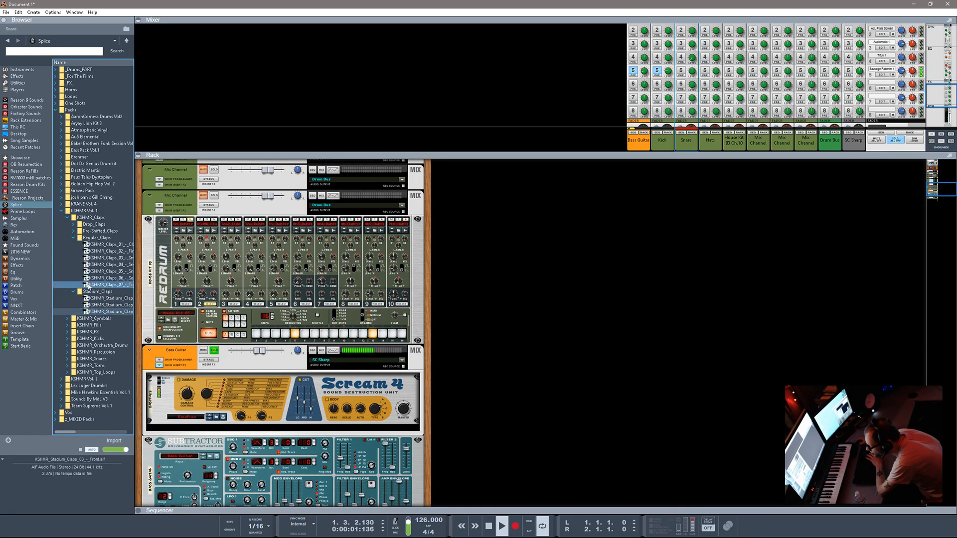
# - Collapse Regular_Claps, expand Pre-Shifted_Claps and audition its samples, comparing the third and fourth ones
pyautogui.click(74, 238)
pyautogui.click(73, 232)
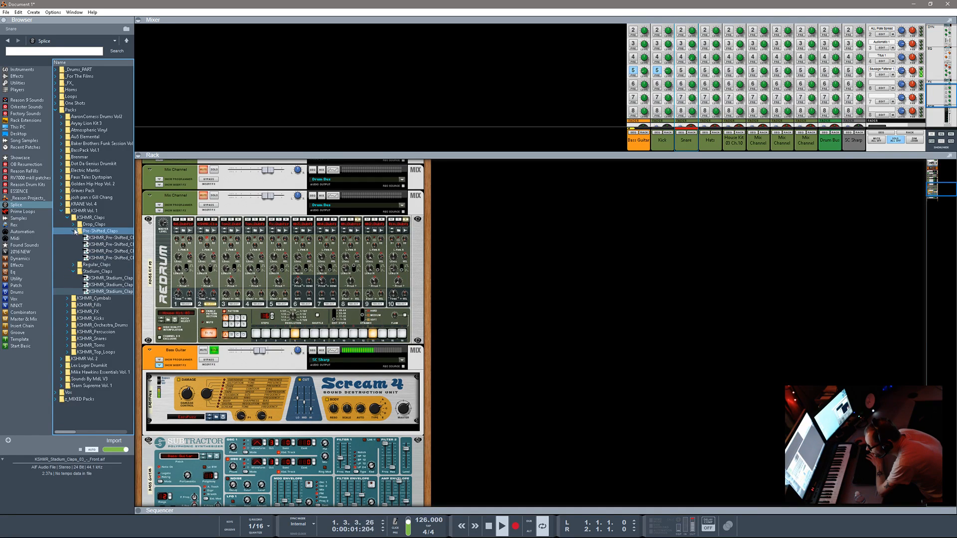
pyautogui.click(100, 238)
pyautogui.click(99, 245)
pyautogui.click(102, 251)
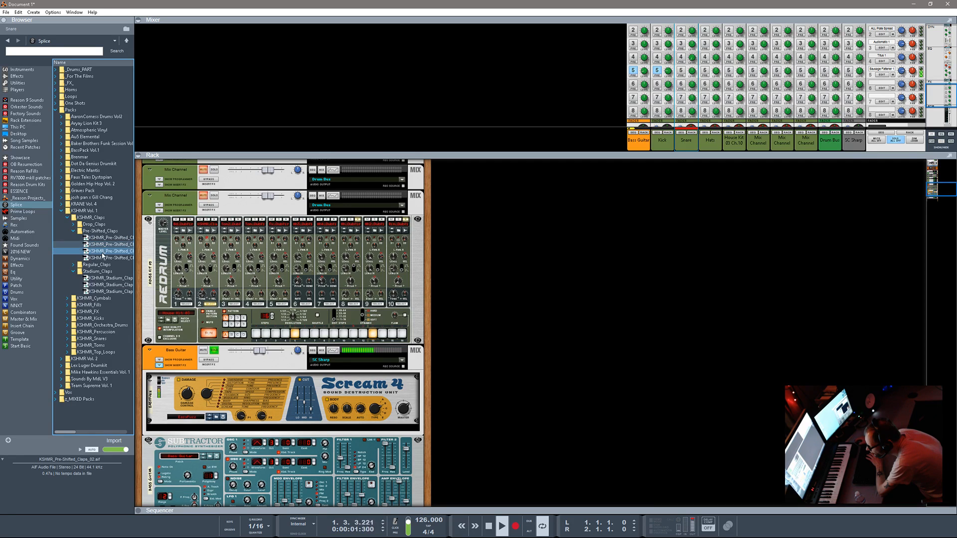
pyautogui.click(105, 258)
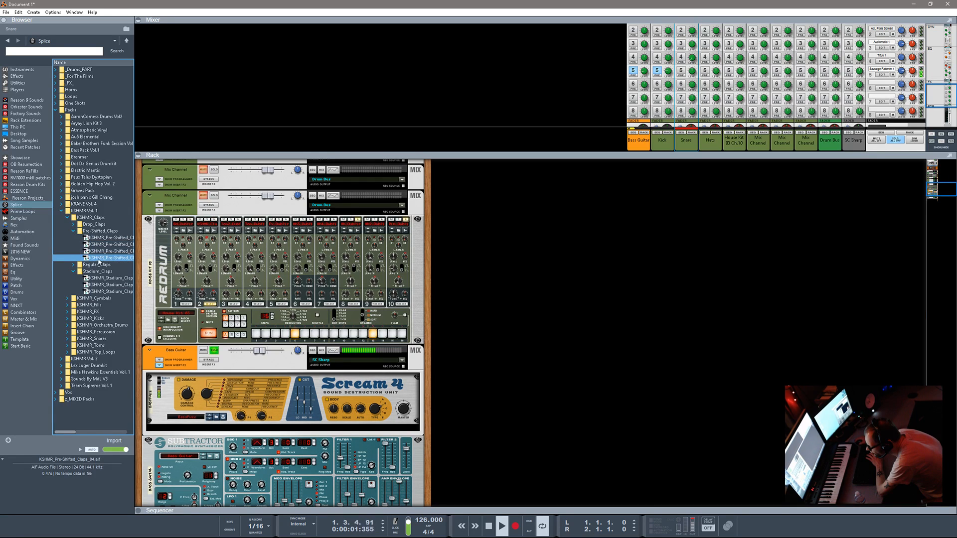
pyautogui.click(92, 252)
pyautogui.click(89, 258)
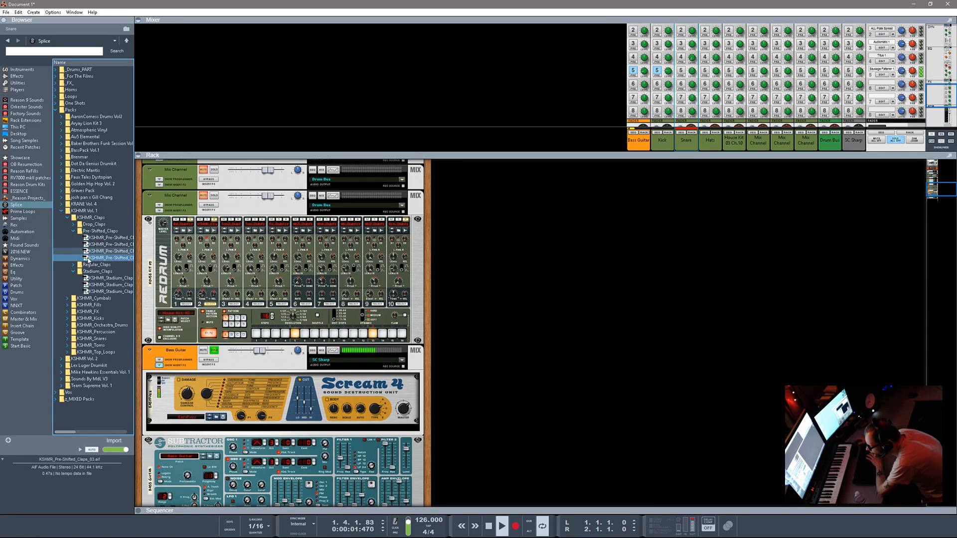
# - Load KSHMR_Pre-Shifted_Claps_03.aif into Redrum, trying channel 2 first and using channel 3 instead
pyautogui.click(87, 252)
pyautogui.moveTo(87, 252); pyautogui.dragTo(210, 277)
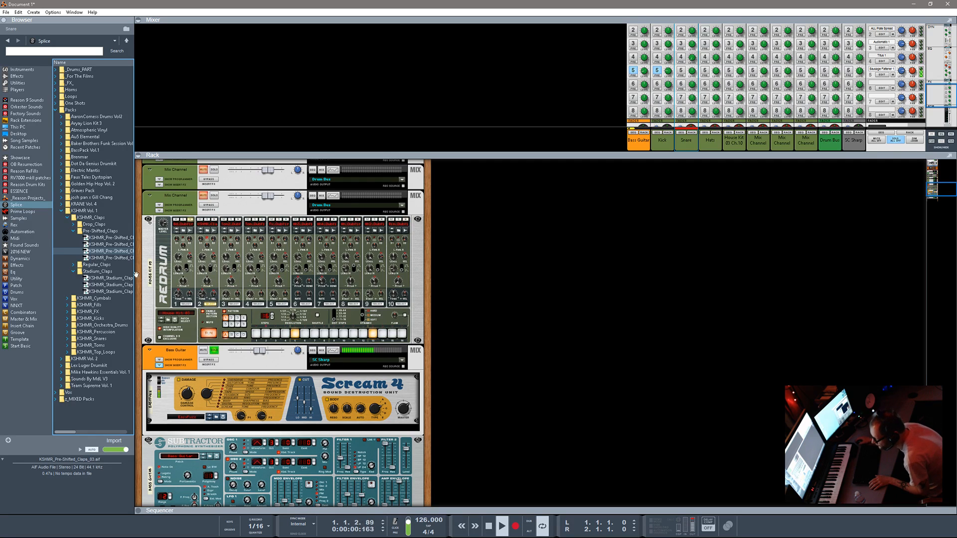
pyautogui.click(87, 252)
pyautogui.moveTo(103, 254); pyautogui.dragTo(234, 270)
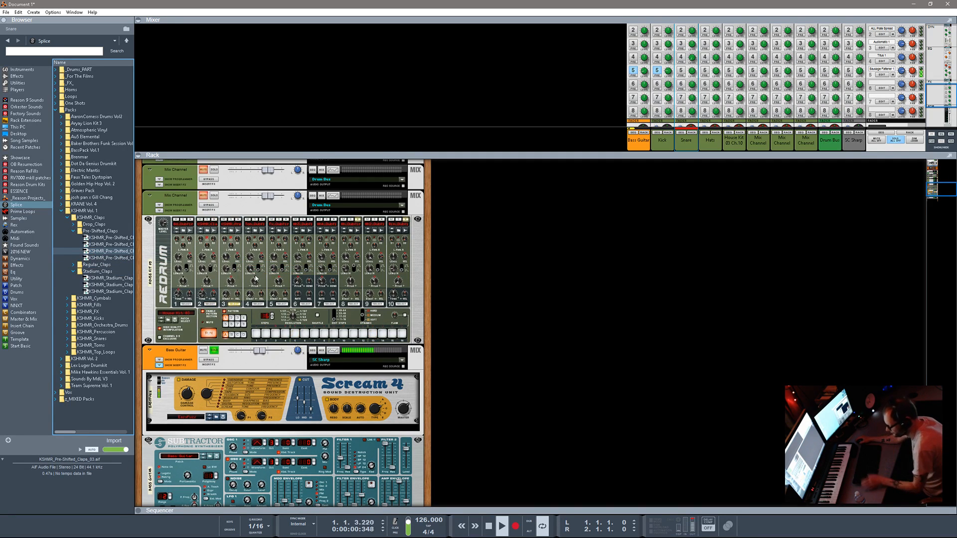
# - Cable the left output of Redrum channel 3 to the input of the first unused mix channel
pyautogui.scroll(5, 184, 220)
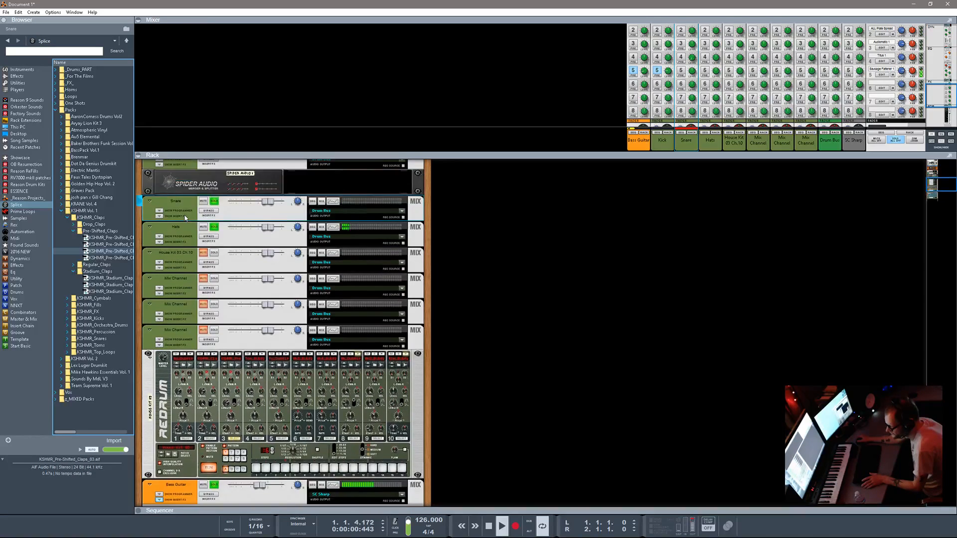
pyautogui.scroll(-3, 185, 220)
pyautogui.press('Tab')
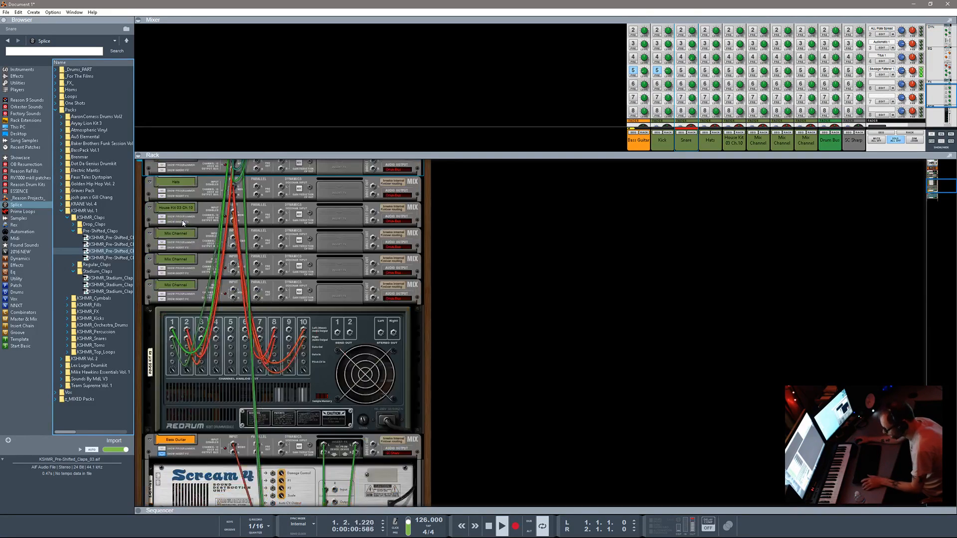
pyautogui.moveTo(201, 332); pyautogui.dragTo(233, 242)
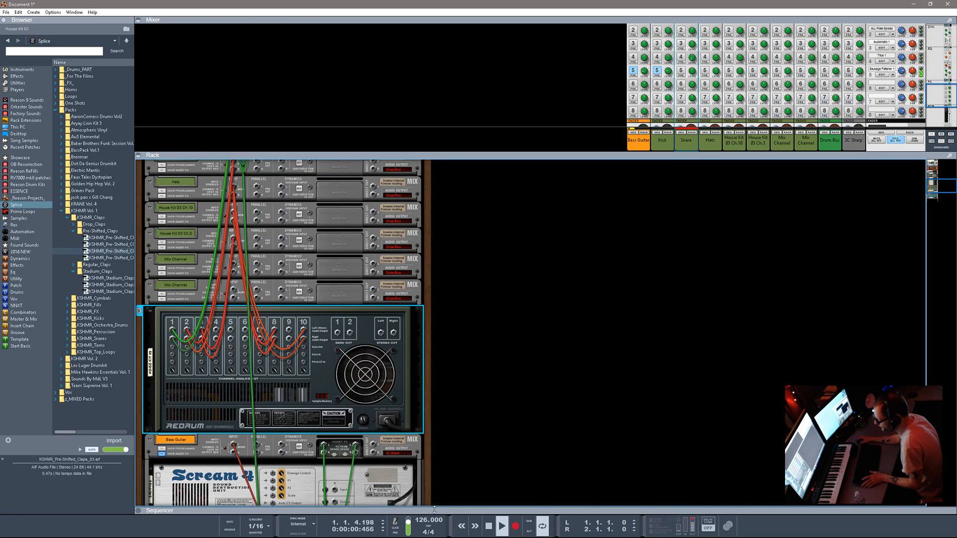
# - Draw sixteenth notes on the Pre-Shifted clap lane at beats 2 and 4 of the drum clip and select both
pyautogui.moveTo(437, 511); pyautogui.dragTo(442, 85)
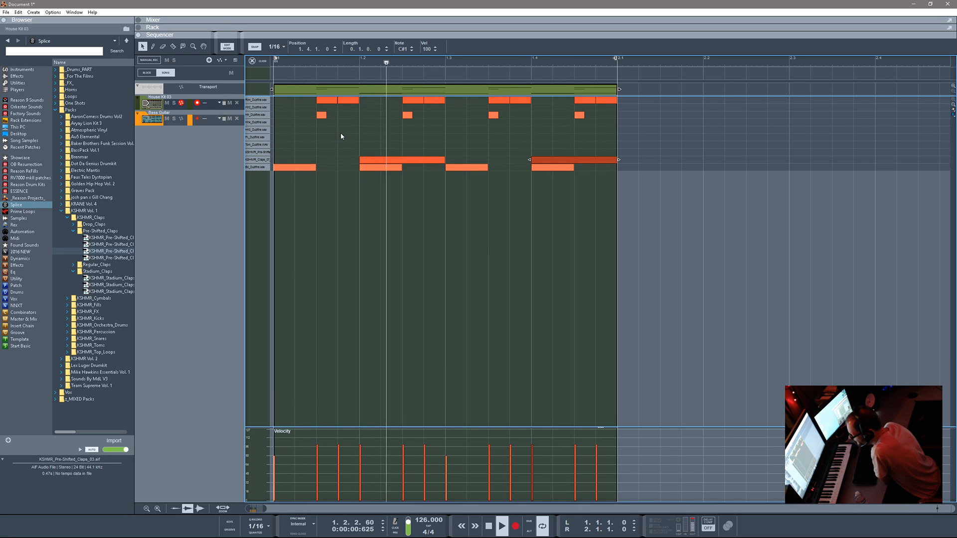
pyautogui.doubleClick(362, 153)
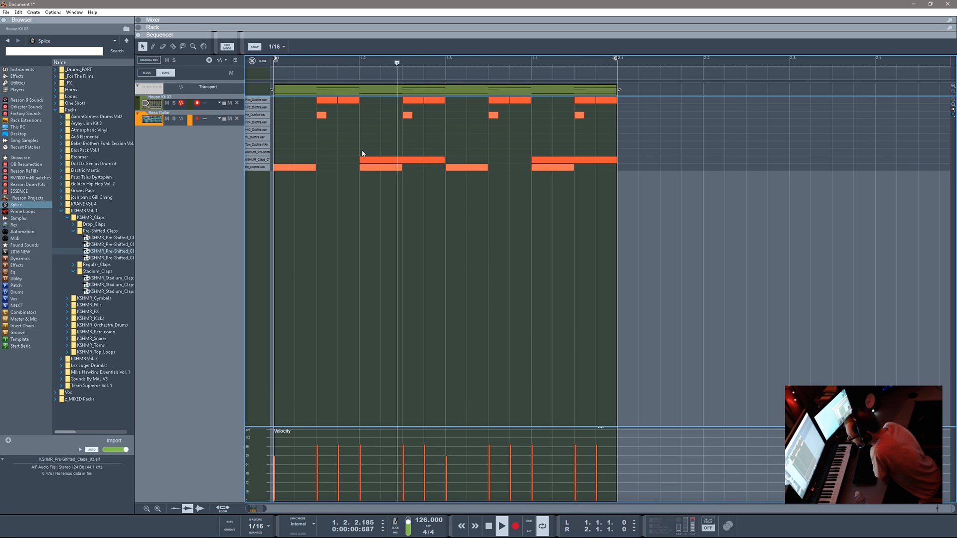
pyautogui.doubleClick(541, 153)
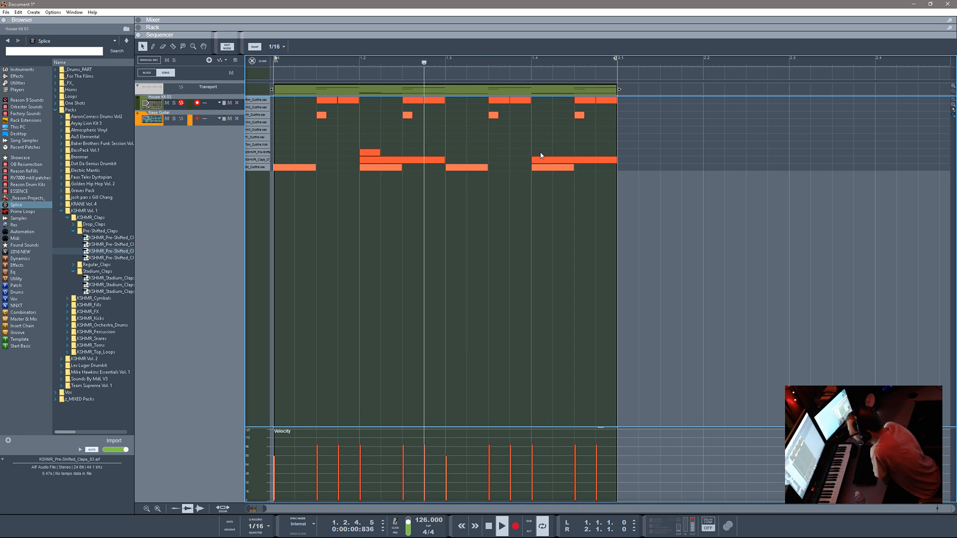
pyautogui.moveTo(542, 142); pyautogui.dragTo(349, 156)
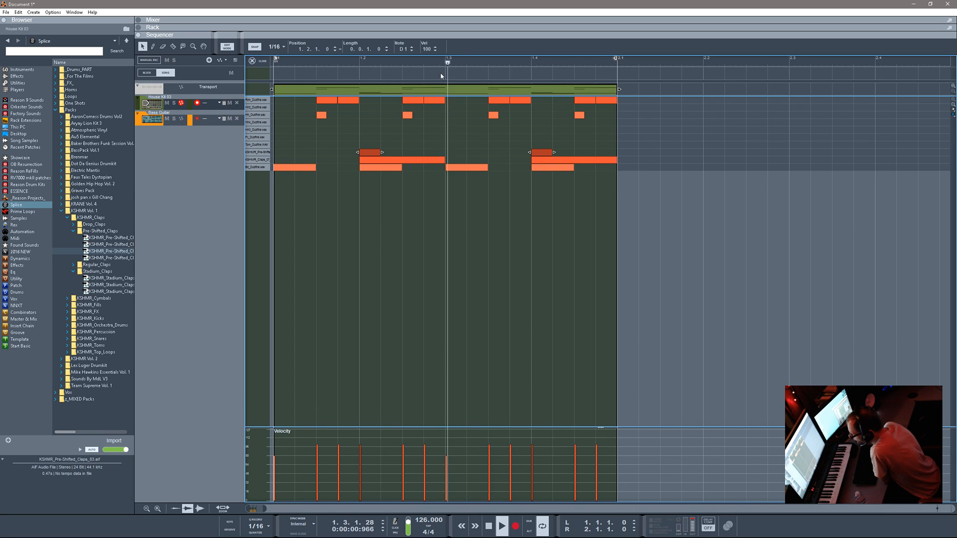
# - Solo the House Kit 03 Ch.10 and Ch.3 mix channels and audition Redrum drums 2 and 3 in solo
pyautogui.moveTo(443, 33); pyautogui.dragTo(438, 314)
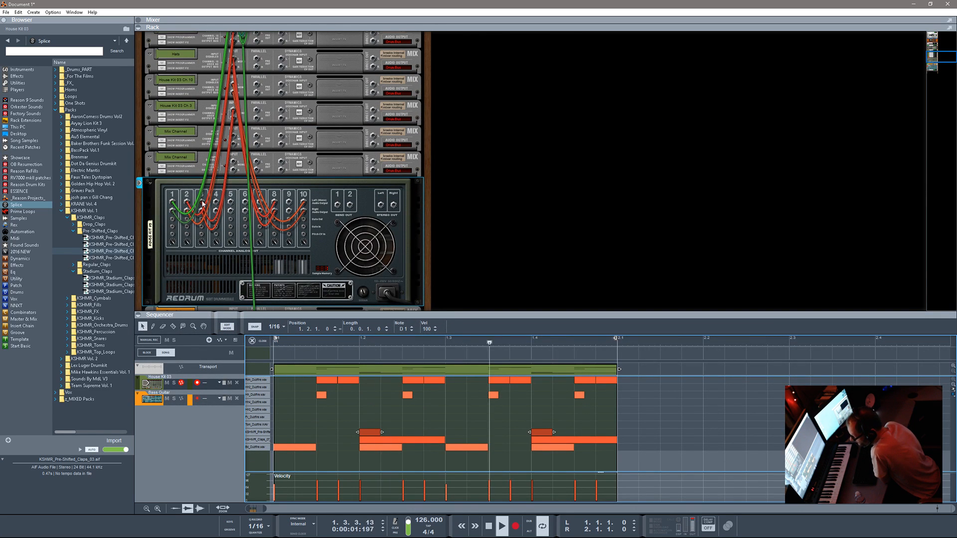
pyautogui.press('Tab')
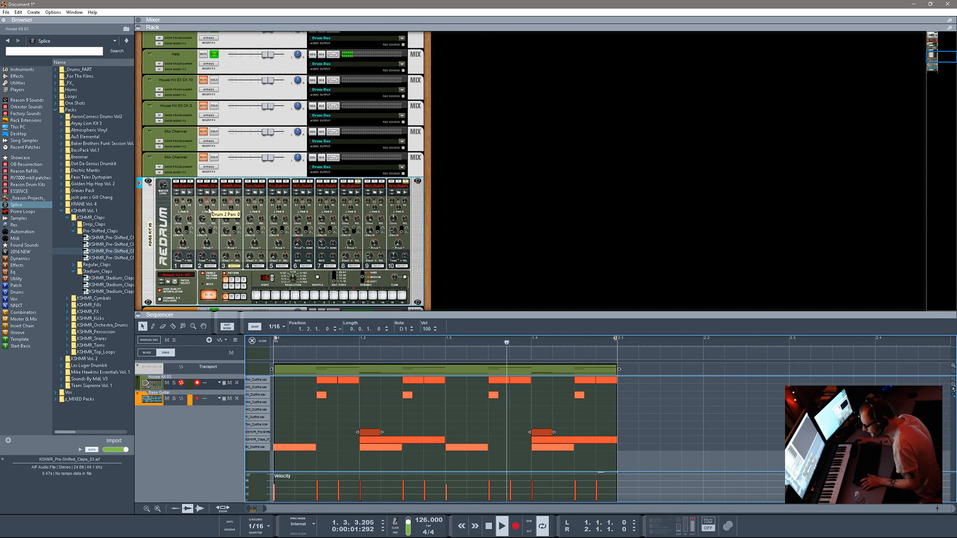
pyautogui.press('Tab')
pyautogui.press('Tab')
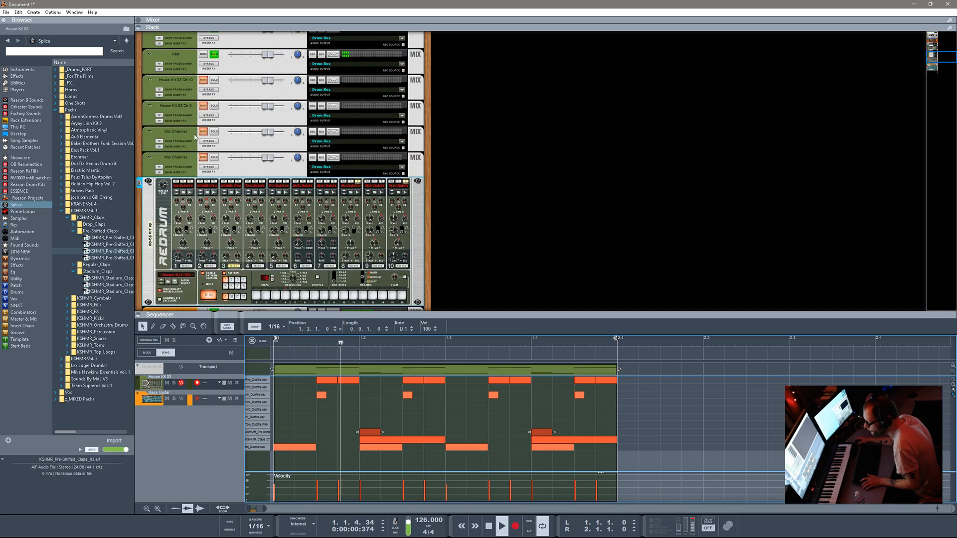
pyautogui.click(214, 79)
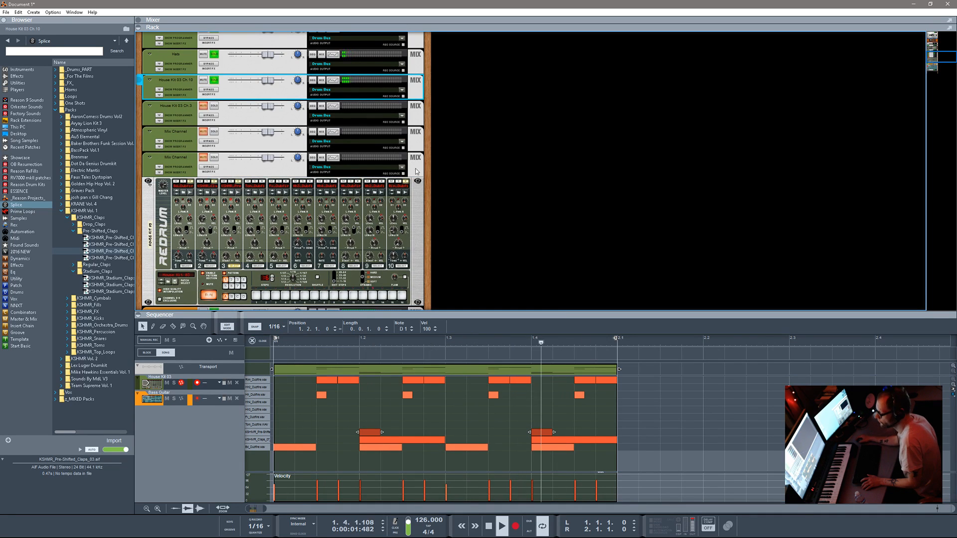
pyautogui.click(208, 182)
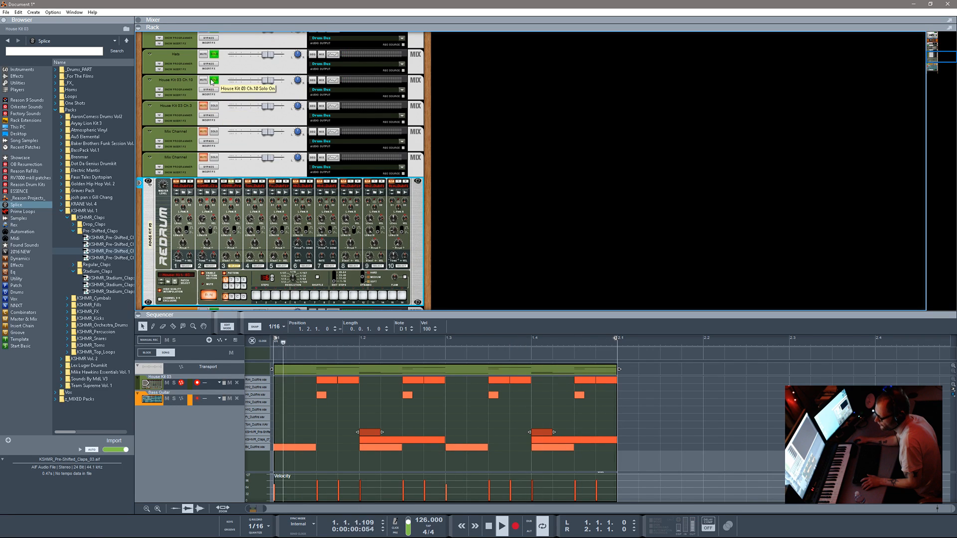
pyautogui.click(215, 107)
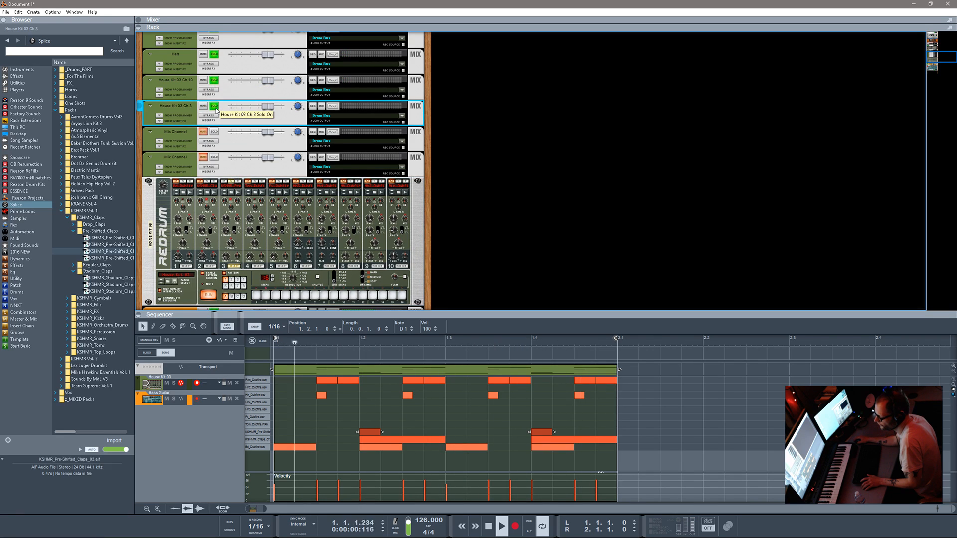
pyautogui.click(233, 184)
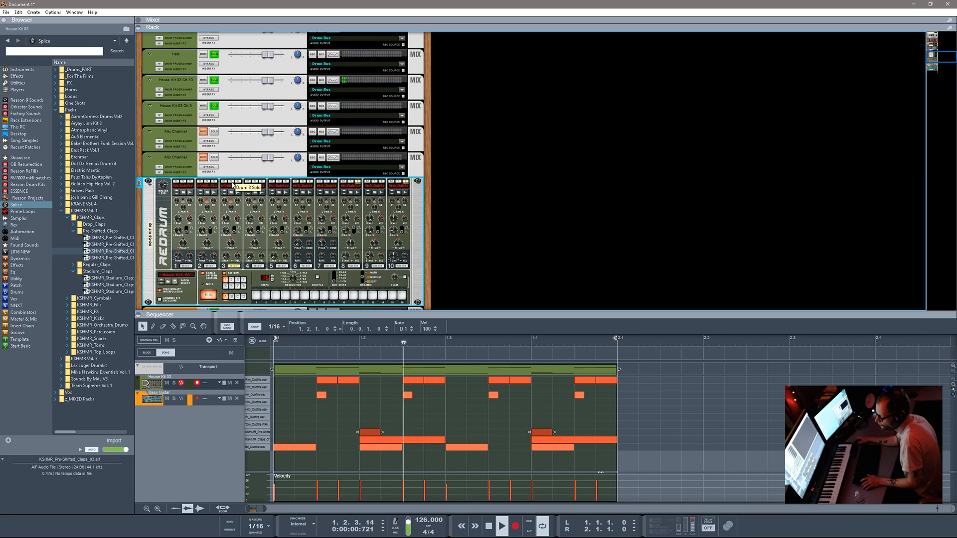
# - Try earlier positions for the Pre-Shifted clap notes, delete the extra note, and place the pair at 1.2.3 and 1.4.3
pyautogui.moveTo(365, 422); pyautogui.dragTo(530, 432)
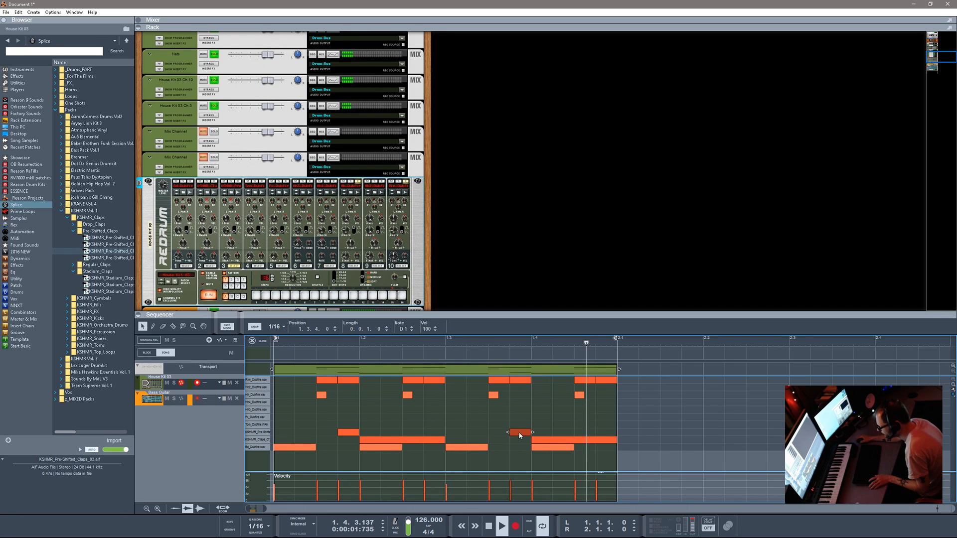
pyautogui.moveTo(520, 435); pyautogui.dragTo(502, 434)
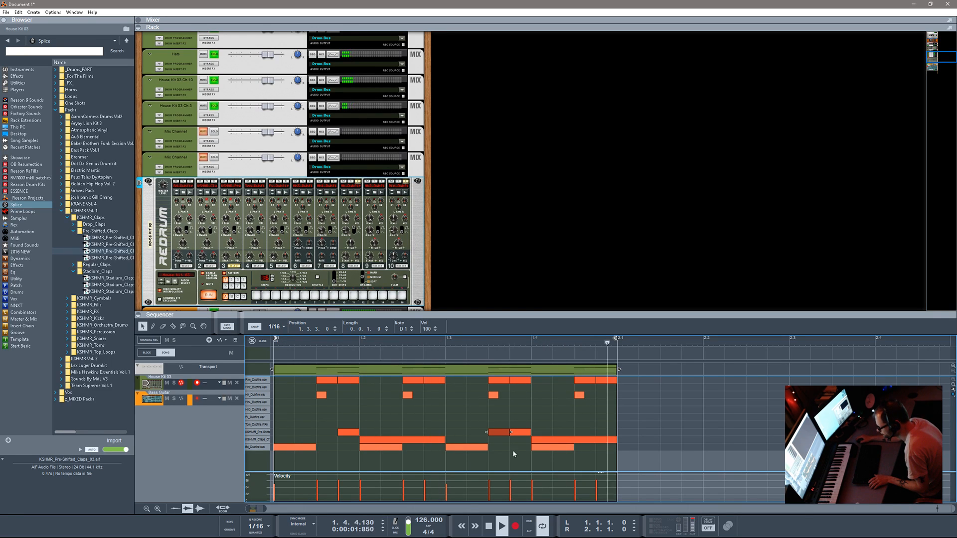
pyautogui.press('Delete')
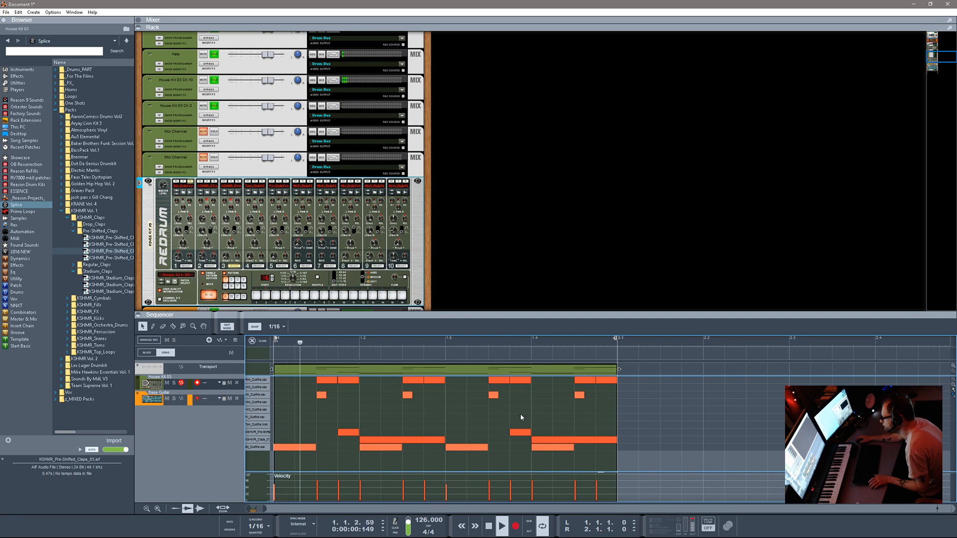
pyautogui.moveTo(520, 415); pyautogui.dragTo(388, 428)
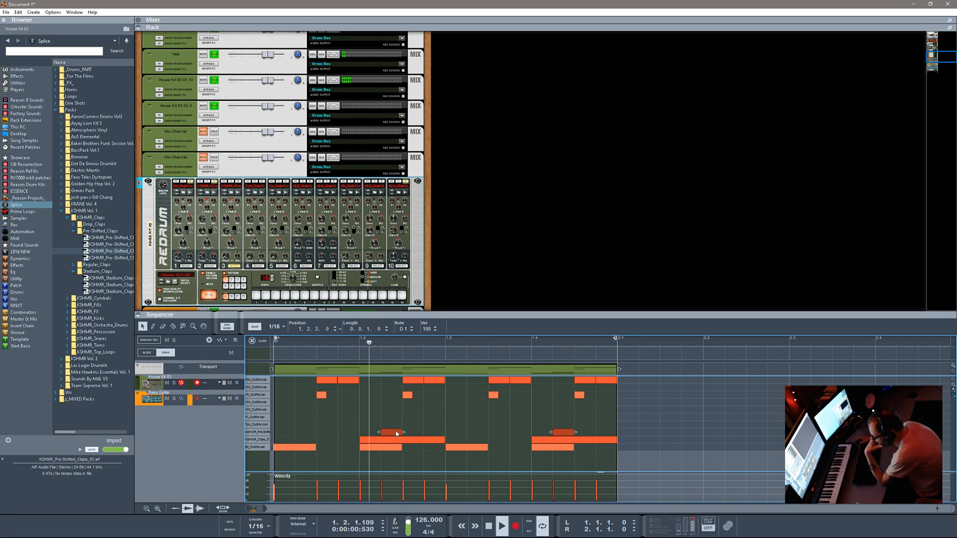
pyautogui.moveTo(396, 435); pyautogui.dragTo(415, 436)
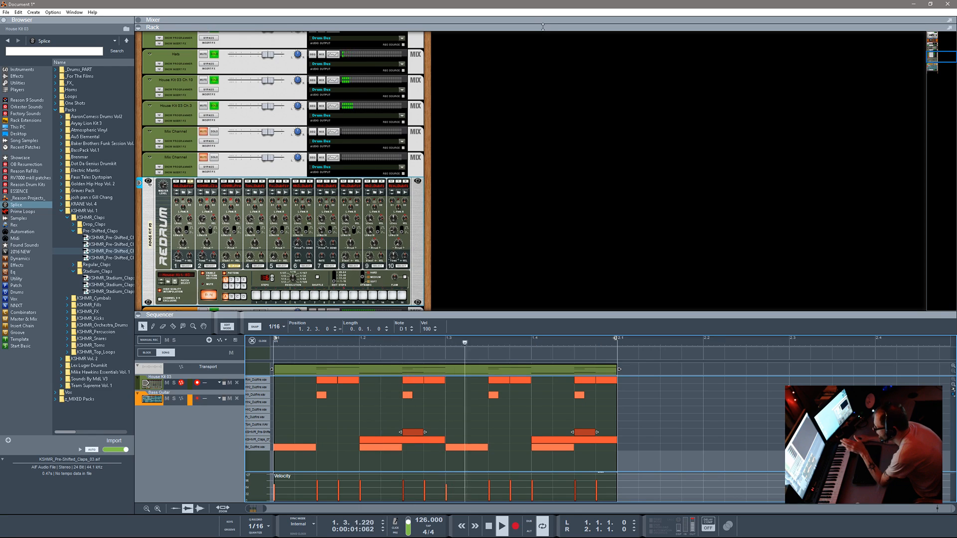
# - Rename the House Kit 03 Ch.10 mixer channel as Block
pyautogui.press('F5')
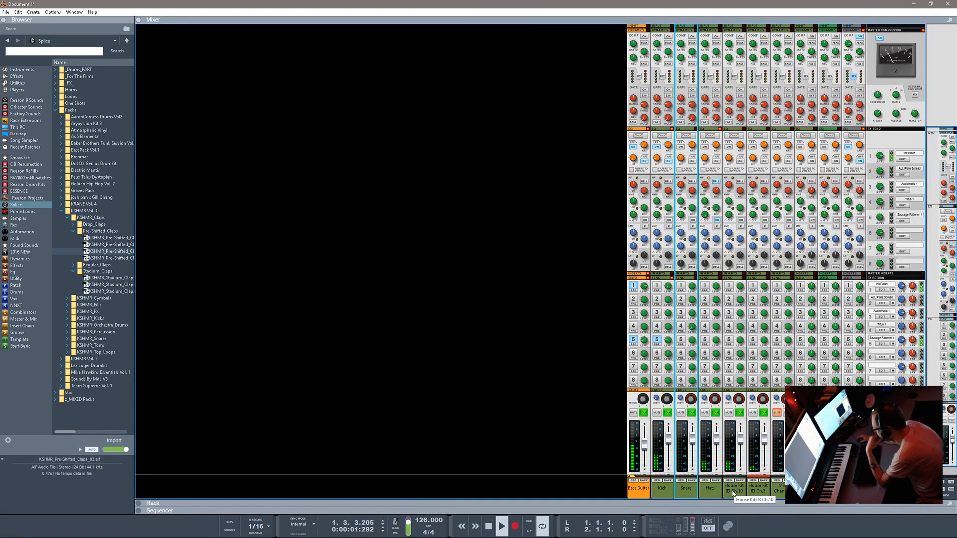
pyautogui.doubleClick(731, 493)
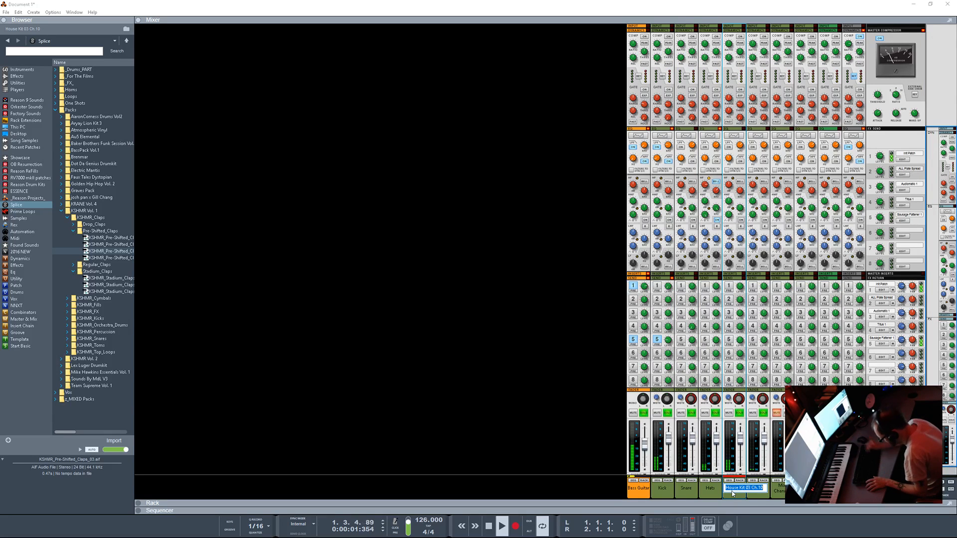
pyautogui.write('Block')
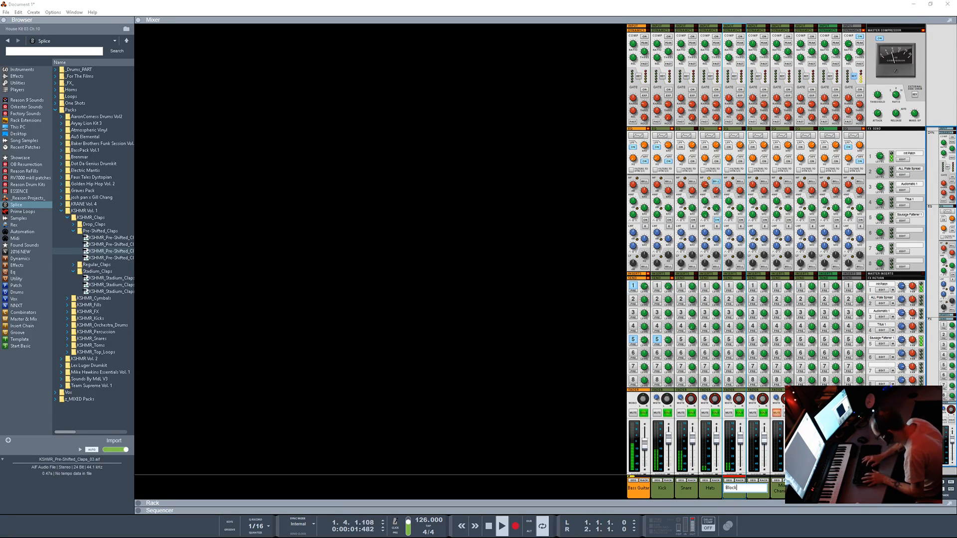
pyautogui.press('Return')
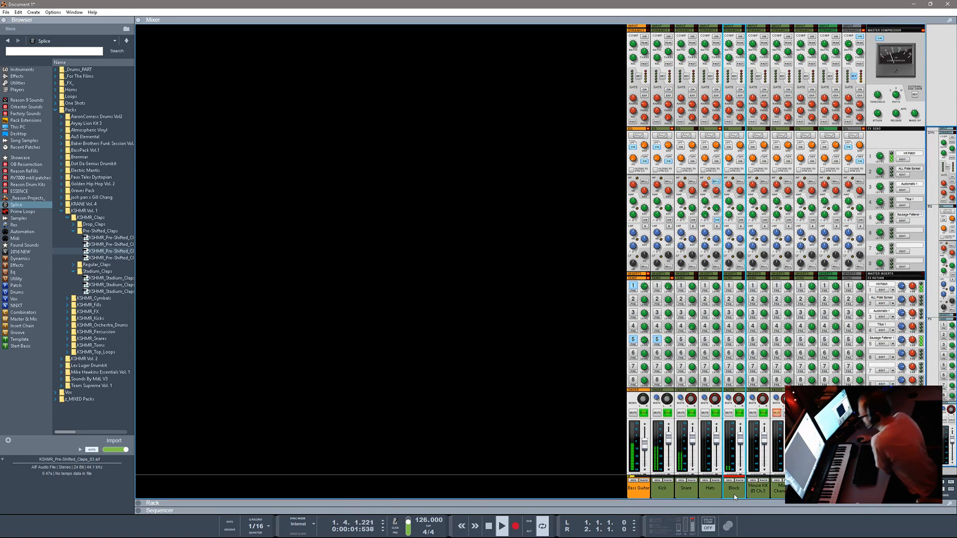
# - Try the Red channel color on the Block channel and undo the change
pyautogui.rightClick(735, 496)
pyautogui.moveTo(758, 489)
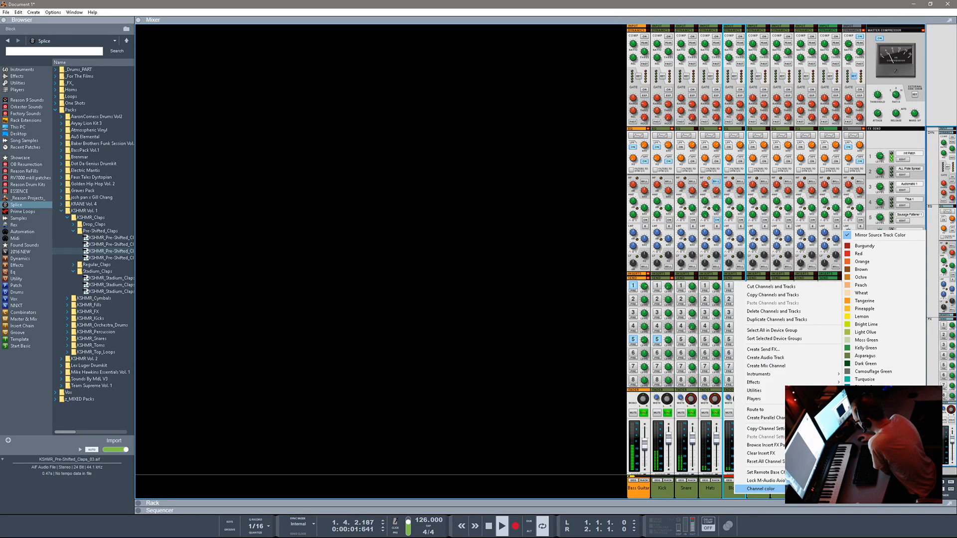
pyautogui.click(858, 254)
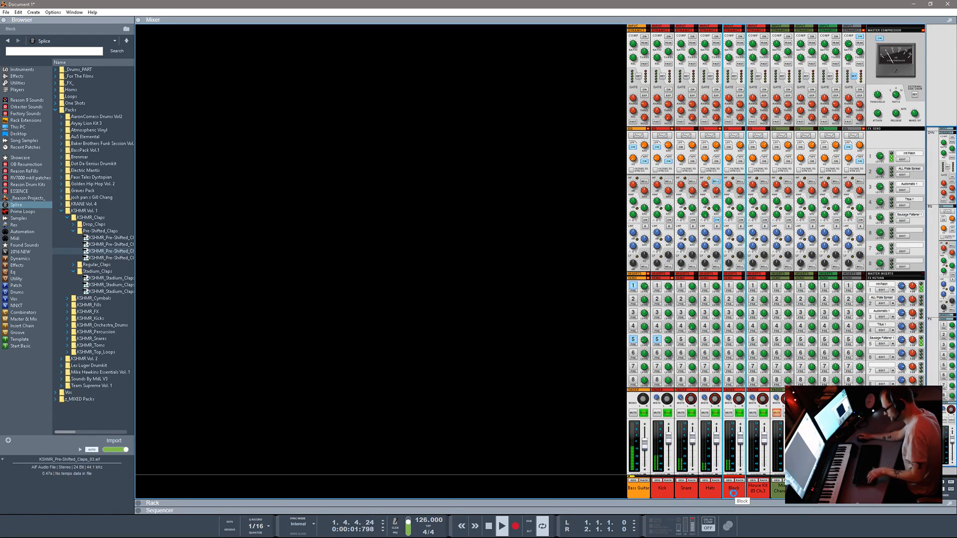
pyautogui.hotkey('ctrl', 'z')
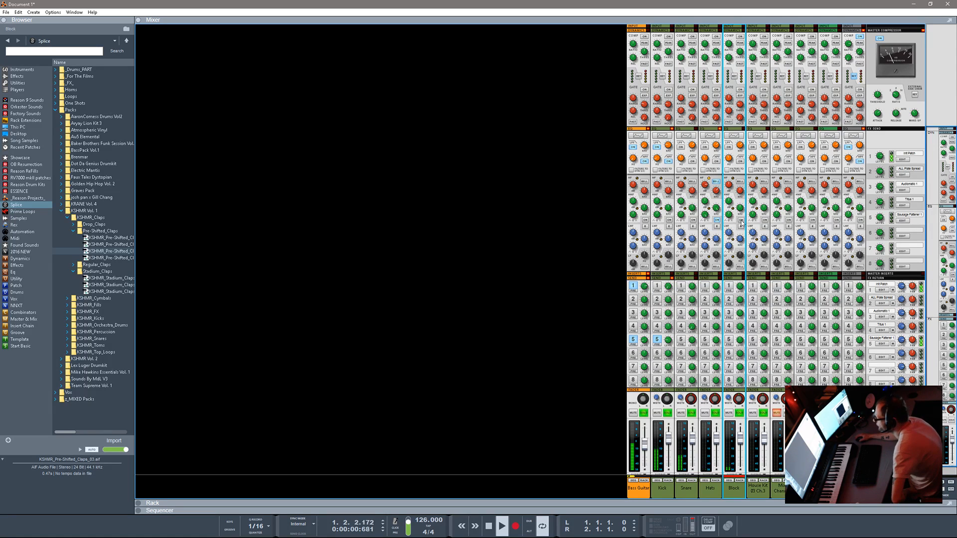
# - Show the Block channel's Spectrum EQ, enable HF Bell, and boost the high-frequency band by 20 dB at 3.21 kHz
pyautogui.click(738, 140)
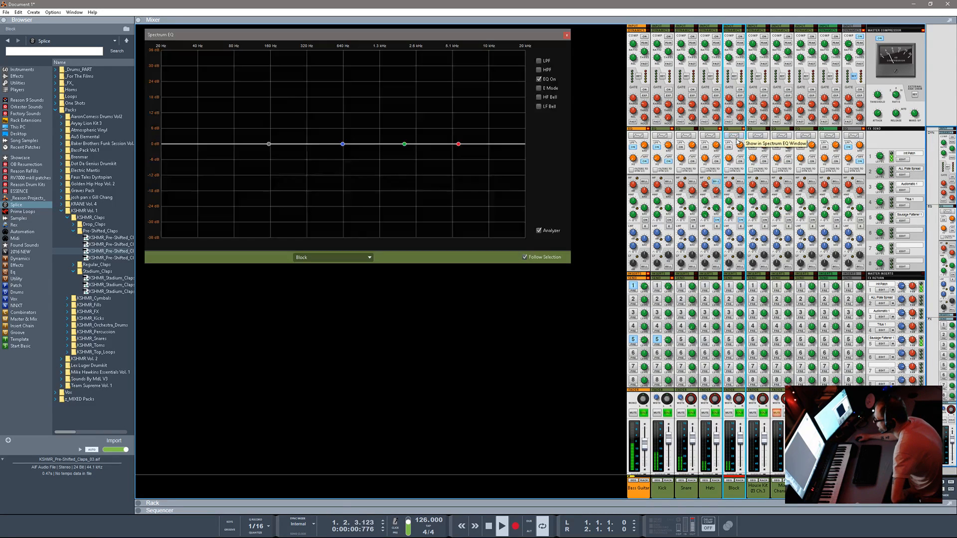
pyautogui.click(741, 182)
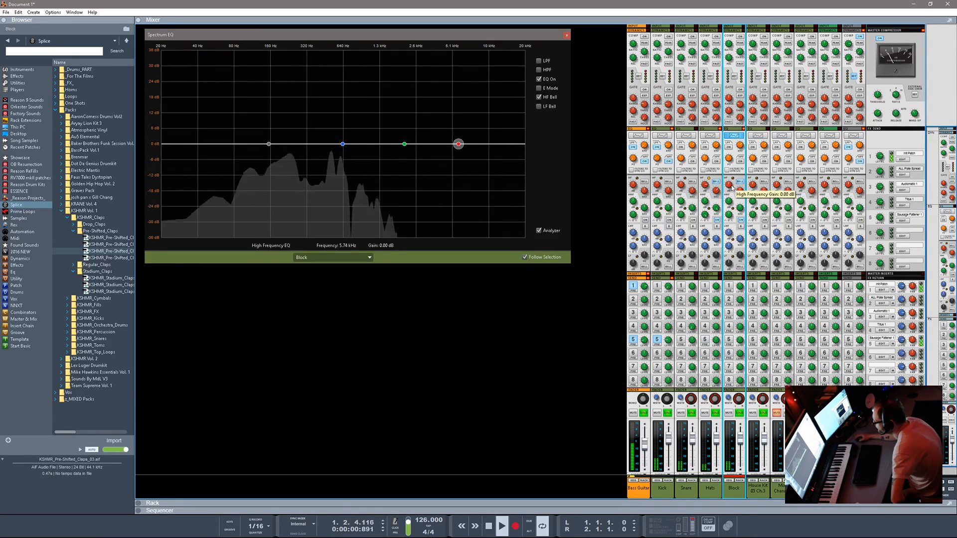
pyautogui.moveTo(730, 184); pyautogui.dragTo(729, 143)
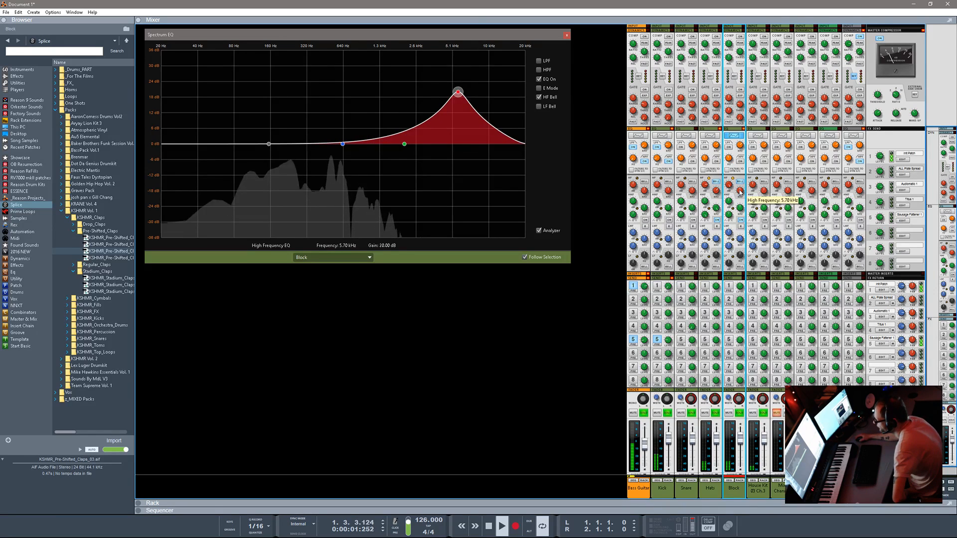
pyautogui.moveTo(740, 191); pyautogui.dragTo(743, 213)
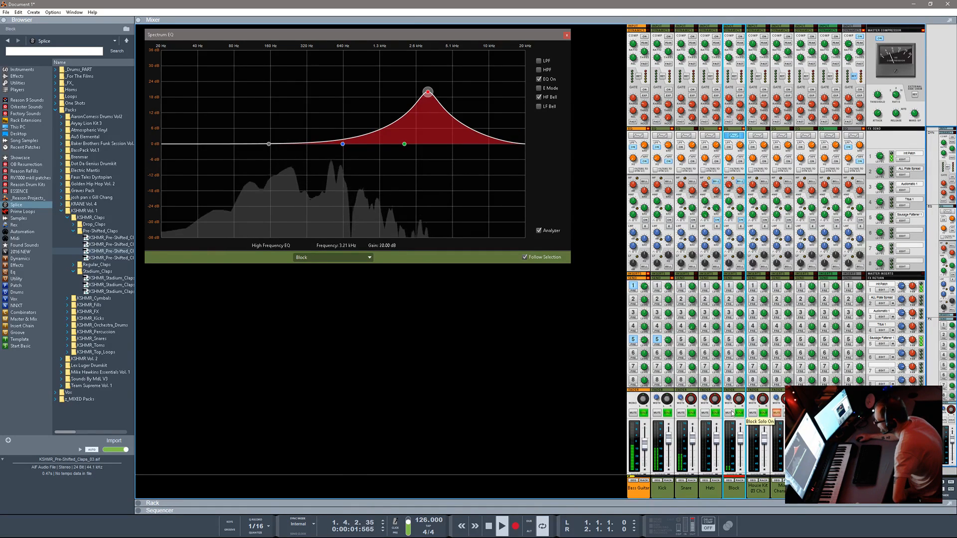
# - Clear all solos, solo only the Block channel, and enable its low-pass filter at 1.49 kHz
pyautogui.click(887, 413)
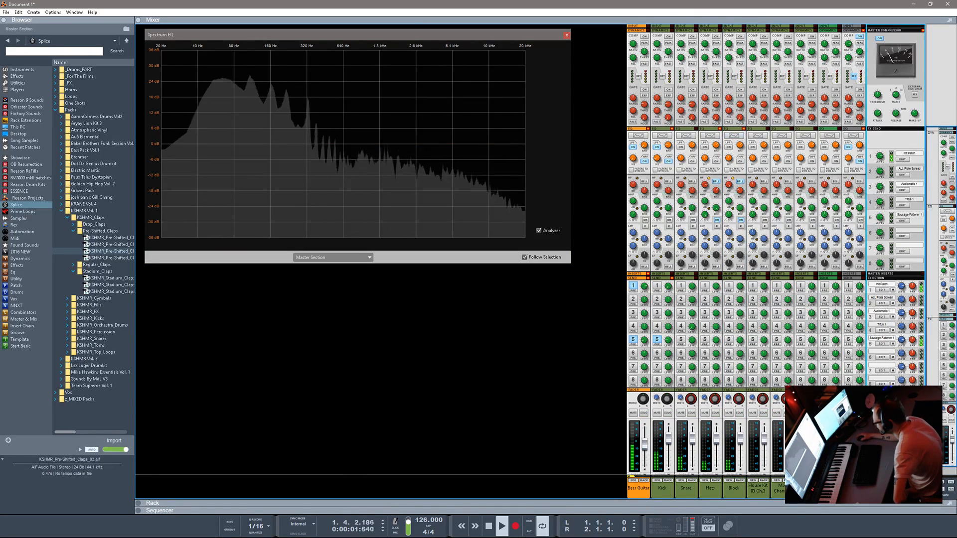
pyautogui.click(740, 413)
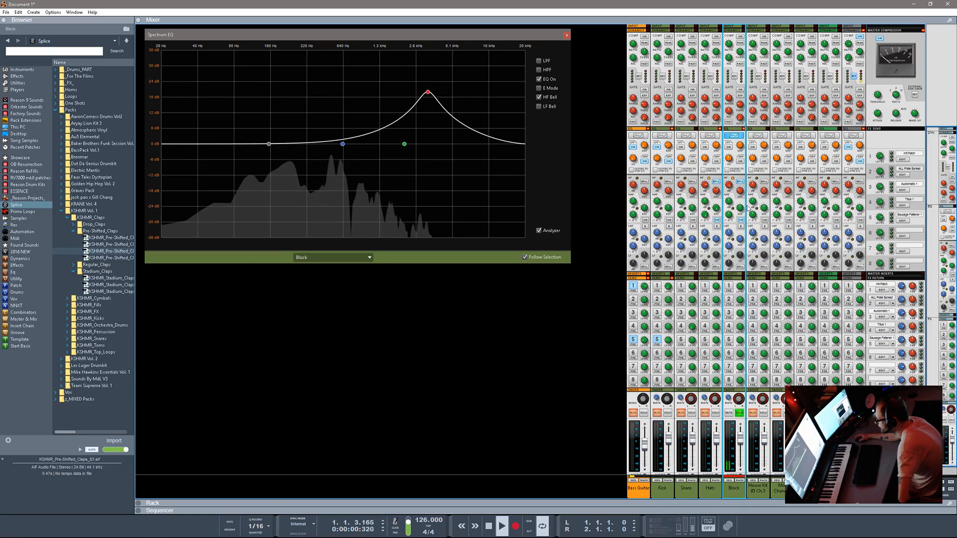
pyautogui.click(729, 148)
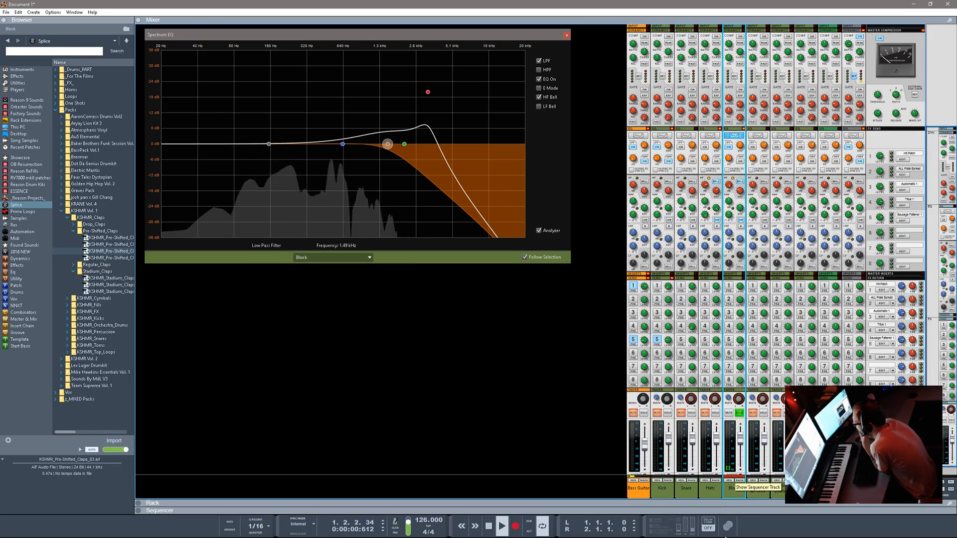
# - Rename the three unused channels after Block, starting with House Kit 03 Ch.3, as Empty
pyautogui.click(760, 495)
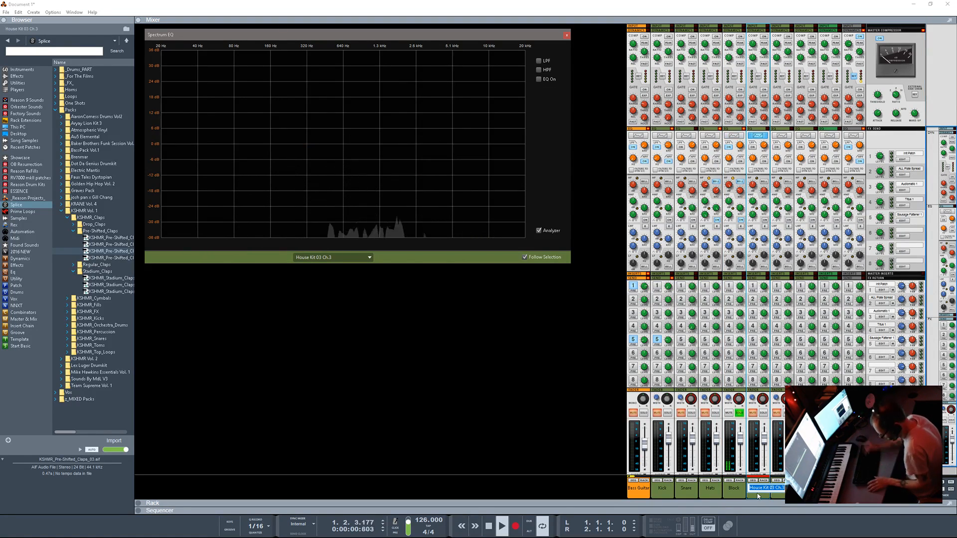
pyautogui.doubleClick(759, 489)
pyautogui.write('Empty')
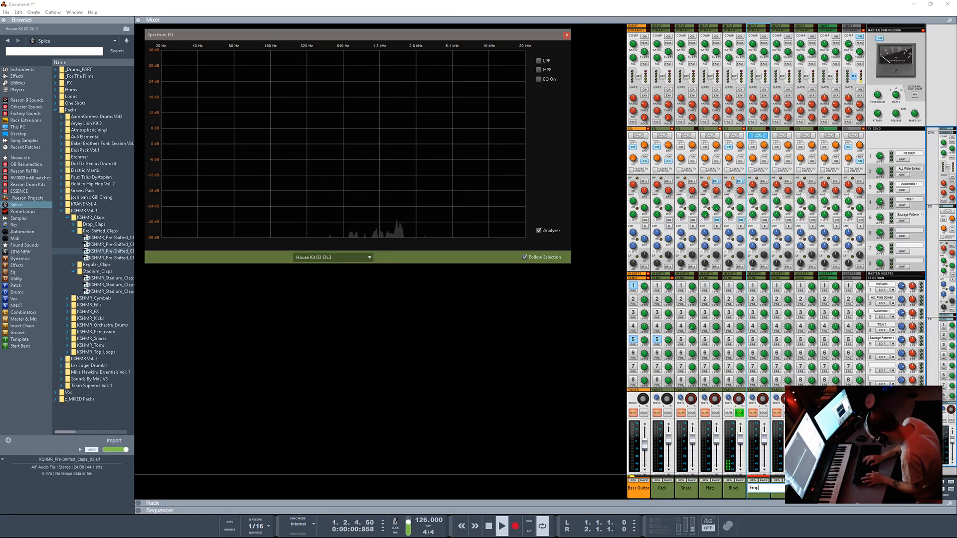
pyautogui.click(780, 494)
pyautogui.doubleClick(779, 490)
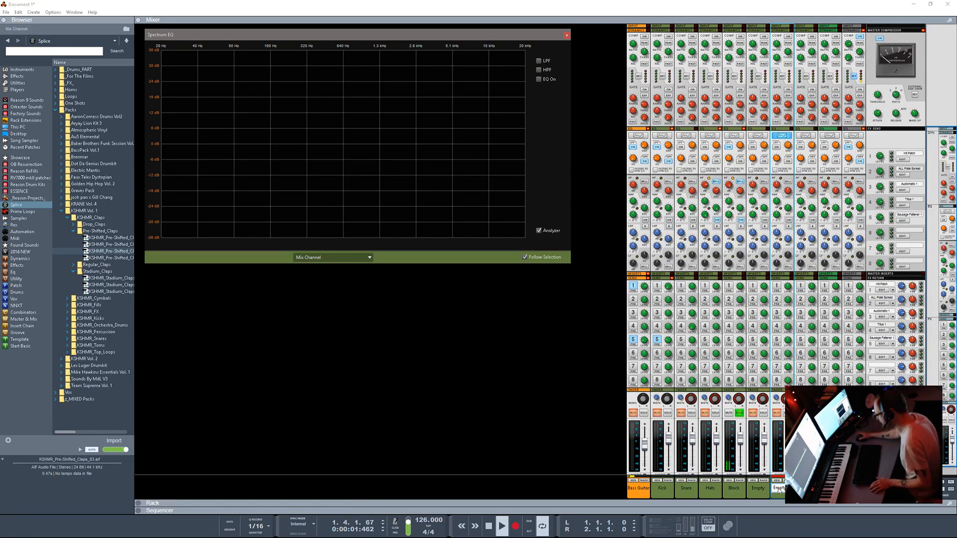
pyautogui.press('Return')
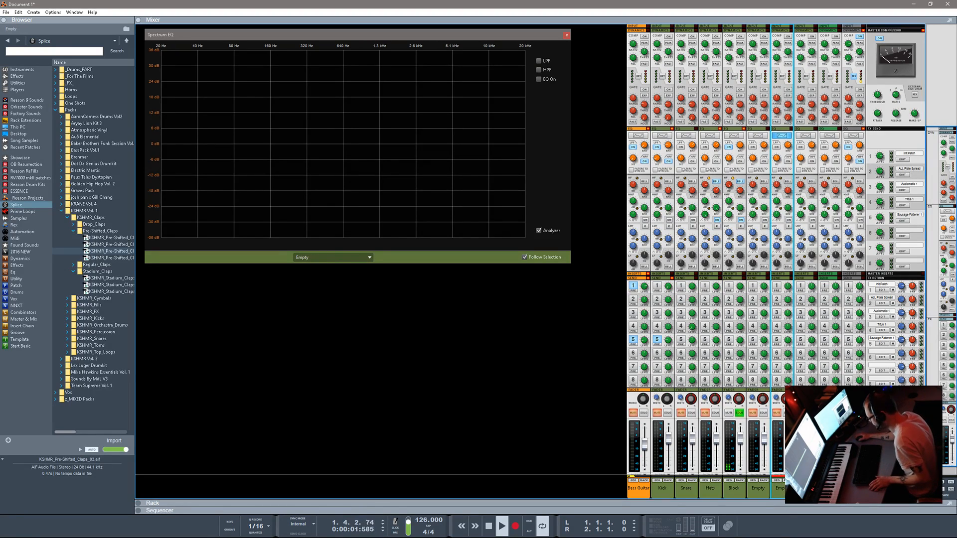
pyautogui.doubleClick(806, 488)
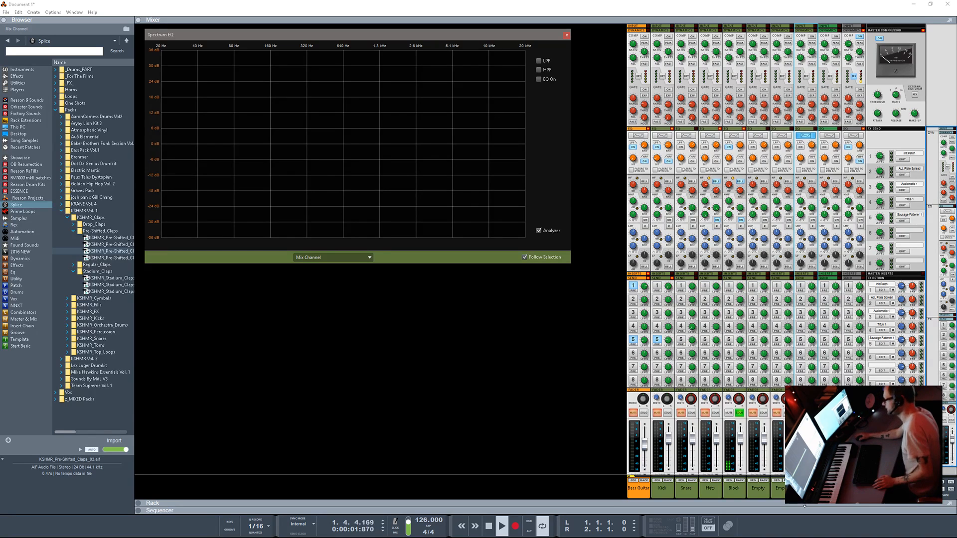
pyautogui.press('Return')
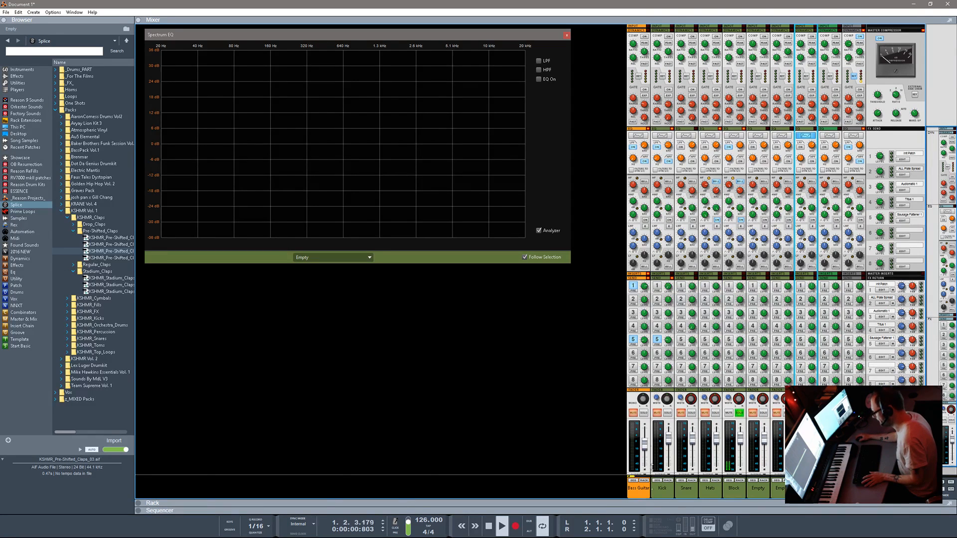
pyautogui.moveTo(650, 500)
pyautogui.mouseDown()
pyautogui.moveTo(649, 370)
pyautogui.moveTo(649, 500)
pyautogui.mouseUp()
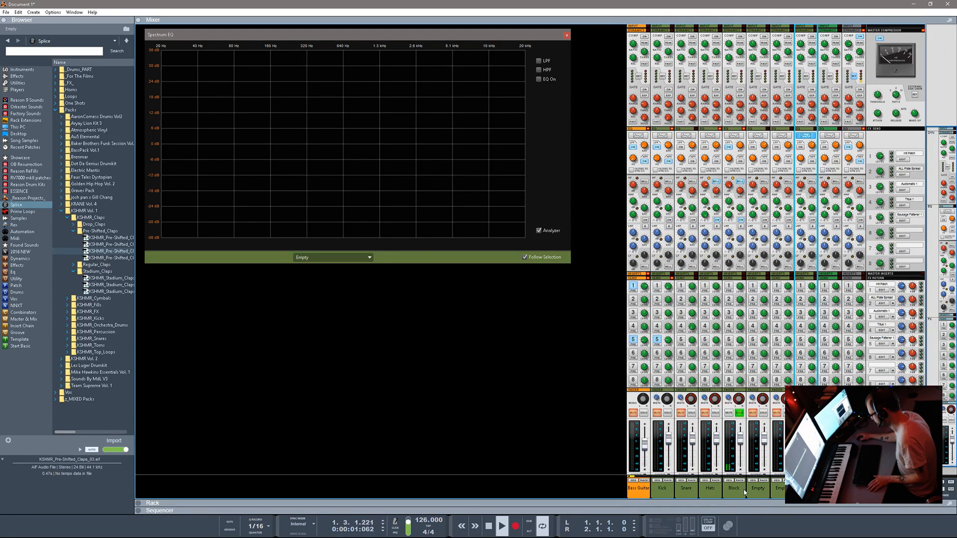
# - Disable the Block channel's low-pass filter, move its high-frequency band to 7.82 kHz, and compare the sound with the EQ bypassed
pyautogui.click(741, 142)
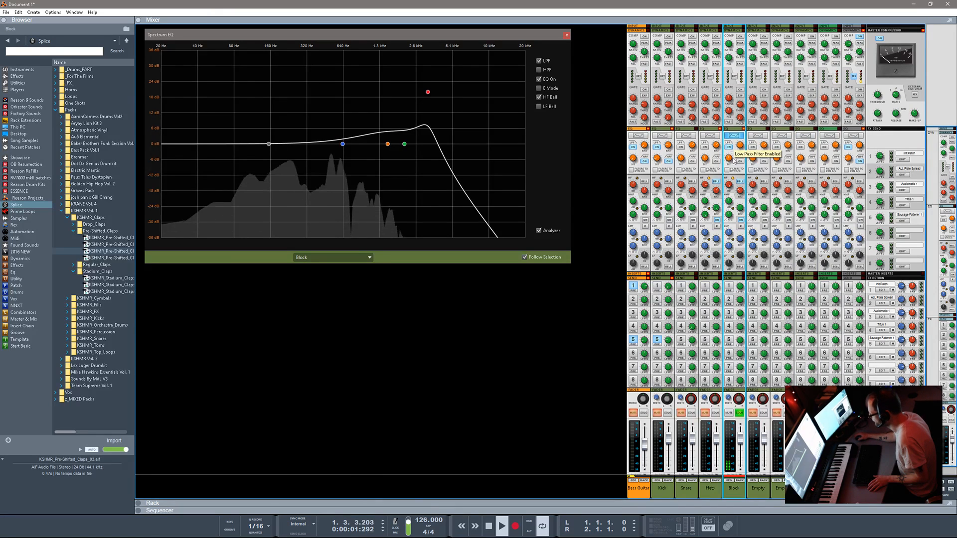
pyautogui.click(729, 147)
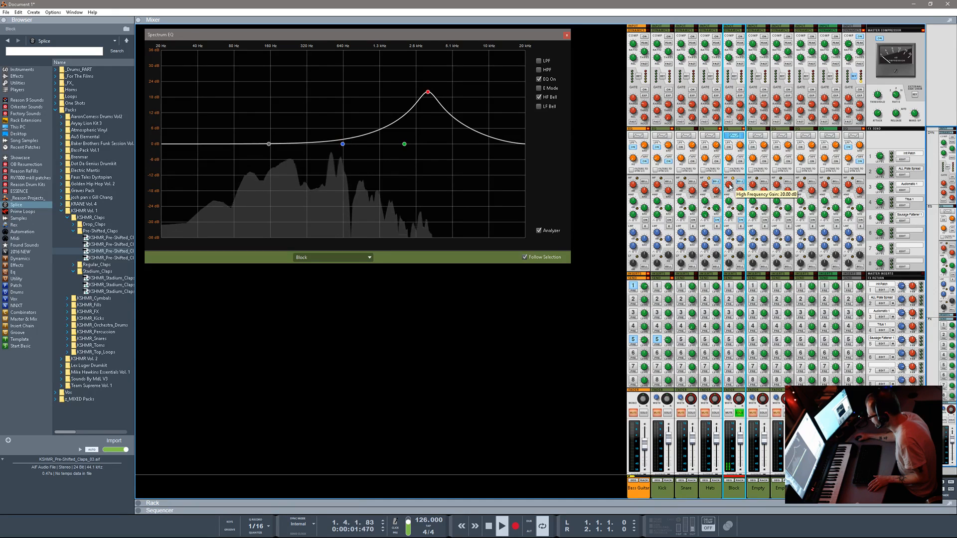
pyautogui.moveTo(741, 191); pyautogui.dragTo(740, 156)
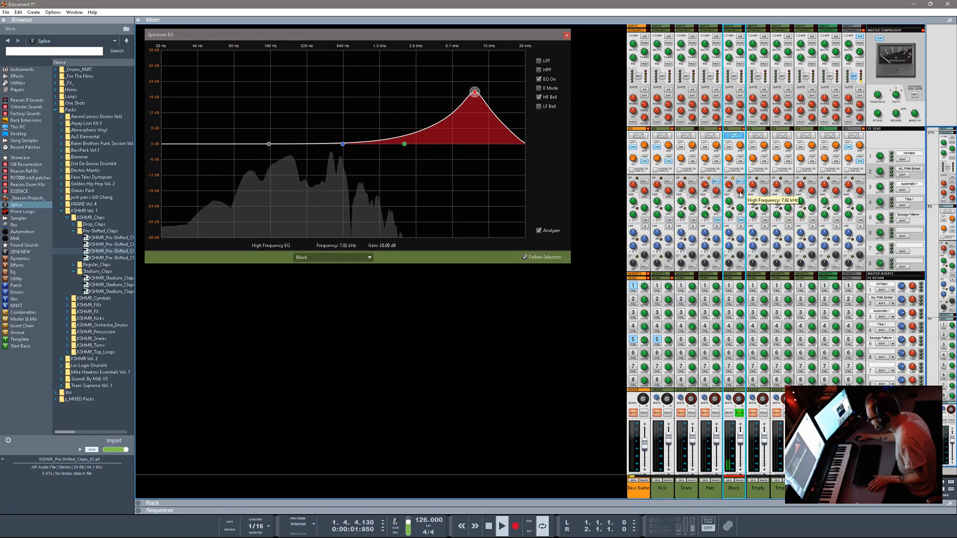
pyautogui.click(742, 220)
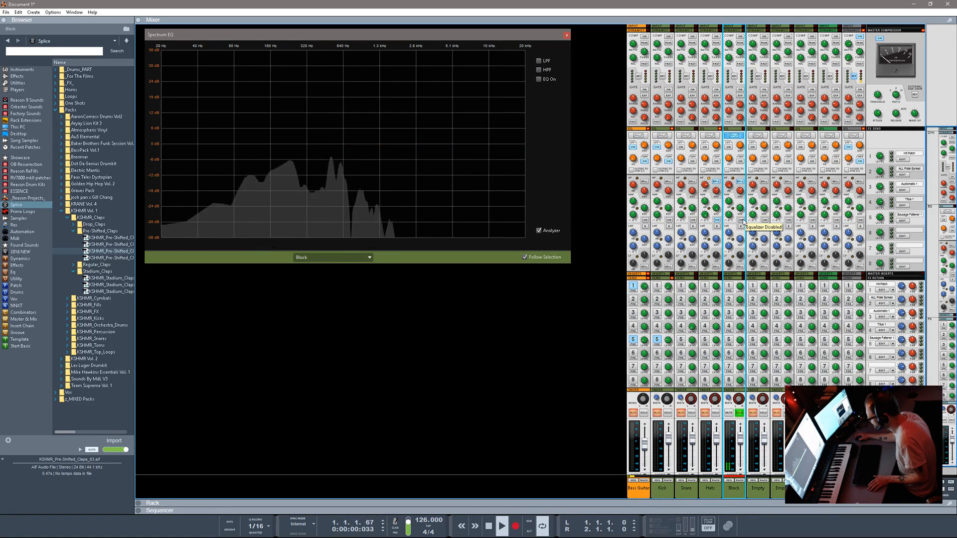
pyautogui.click(741, 220)
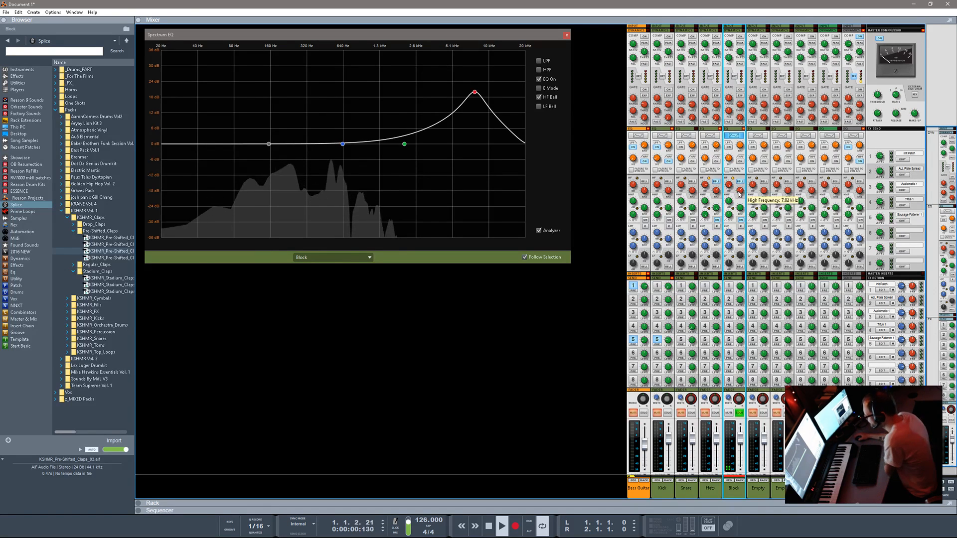
# - Try a 20 dB high-frequency gain on Hats, undo it, and set the Block channel's high-frequency band to 7.66 kHz
pyautogui.moveTo(742, 194); pyautogui.dragTo(711, 190)
pyautogui.click(709, 190)
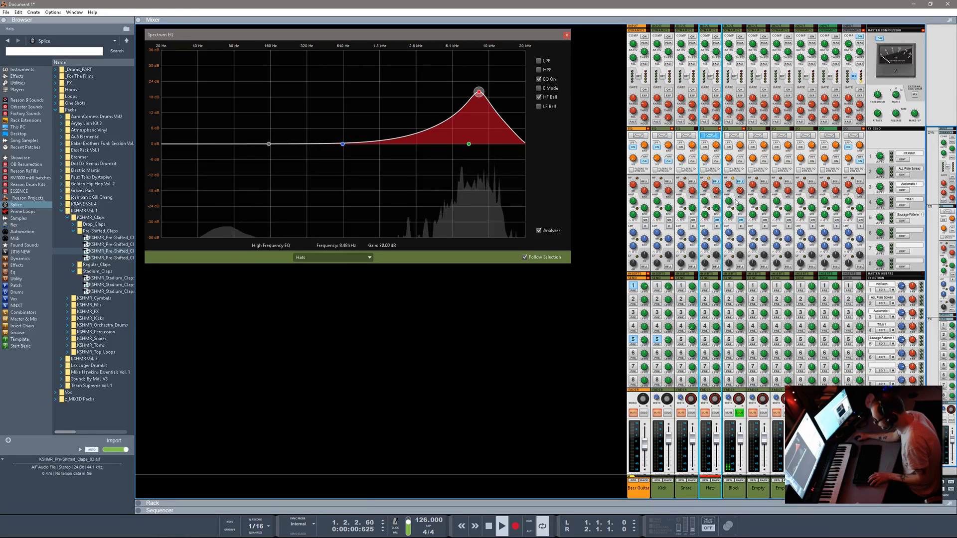
pyautogui.hotkey('ctrl', 'z')
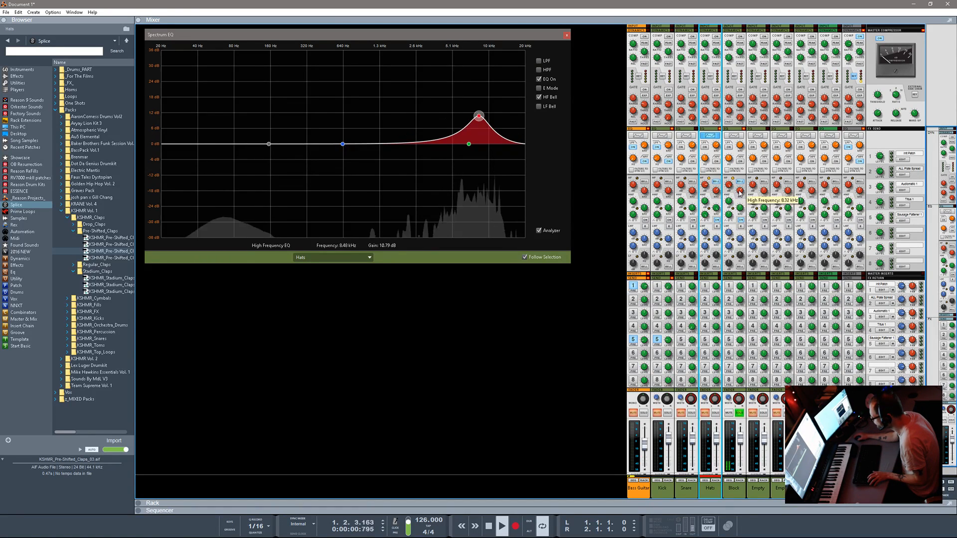
pyautogui.moveTo(741, 194); pyautogui.dragTo(741, 190)
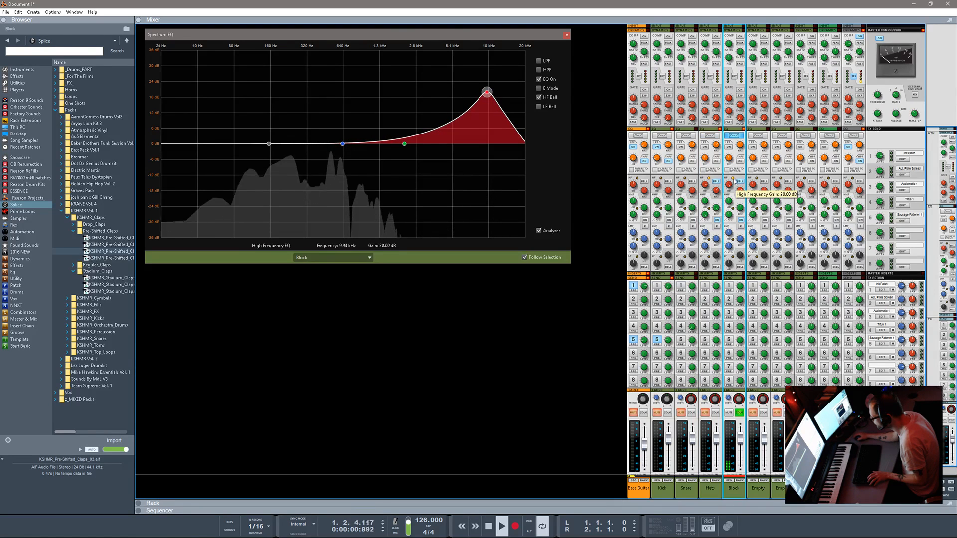
pyautogui.moveTo(742, 194)
pyautogui.mouseDown()
pyautogui.moveTo(744, 223)
pyautogui.moveTo(743, 180)
pyautogui.moveTo(742, 201)
pyautogui.mouseUp()
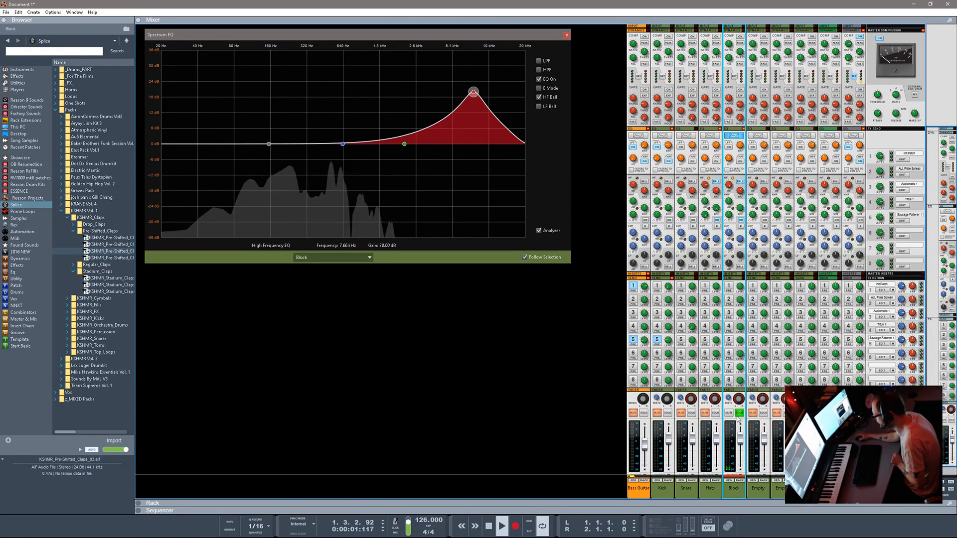
# - Enable FX send 4 on the Block channel and audition it, stopping playback when done
pyautogui.scroll(-1, 740, 415)
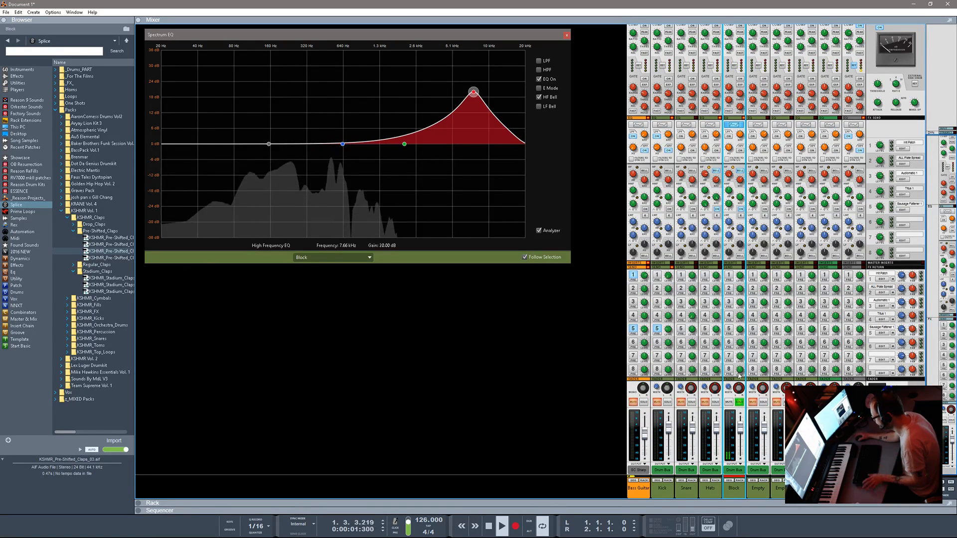
pyautogui.click(729, 315)
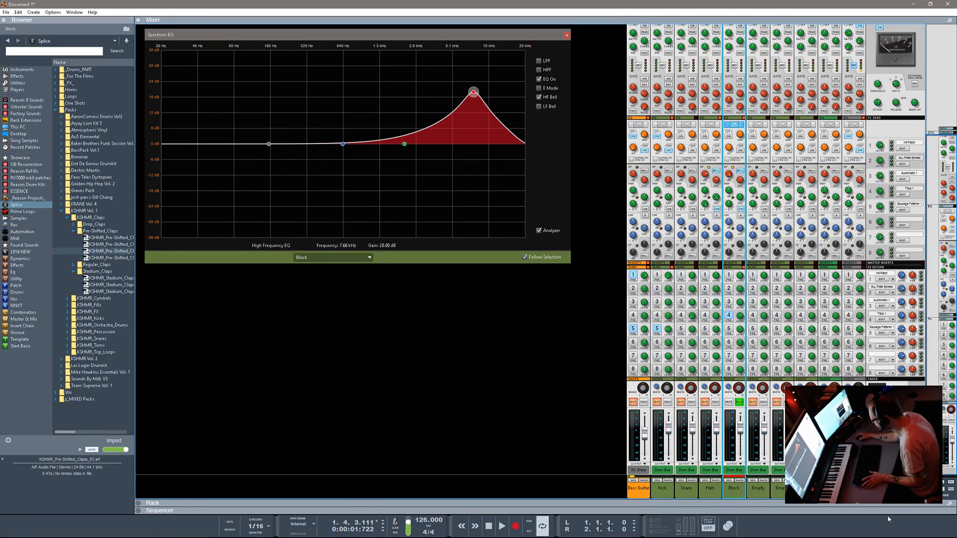
pyautogui.press('space')
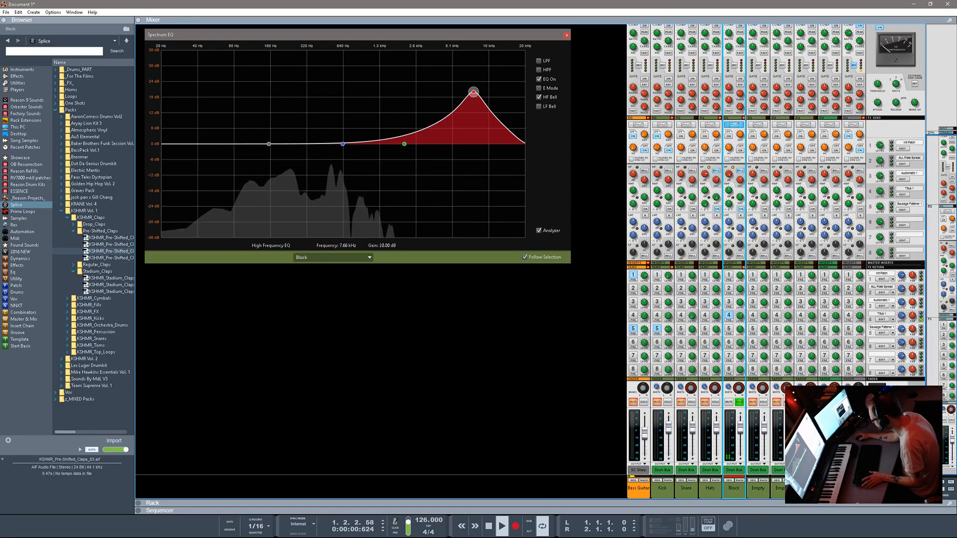
pyautogui.press('space')
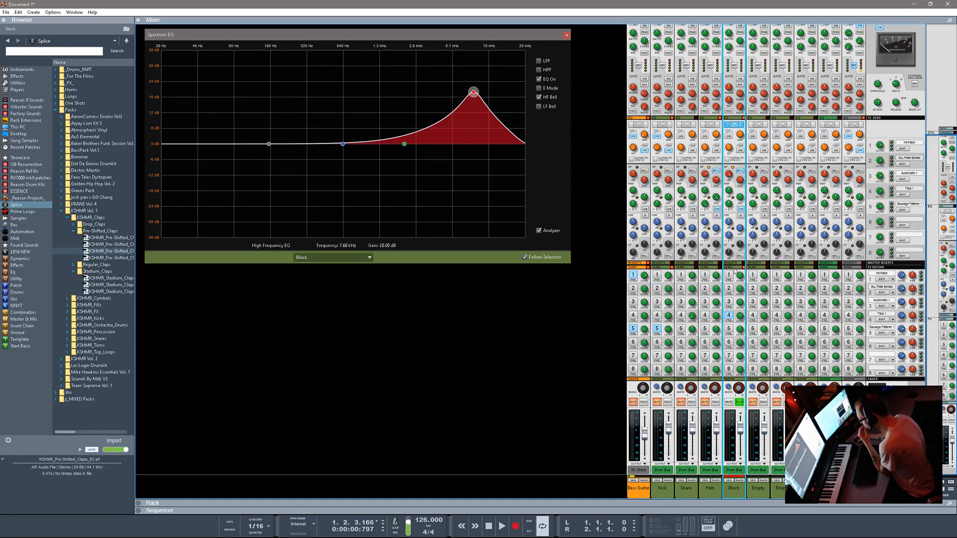
# - Collapse the mixer's Dynamics section and adjust the Block channel's FX4 send level during playback
pyautogui.scroll(1, 731, 75)
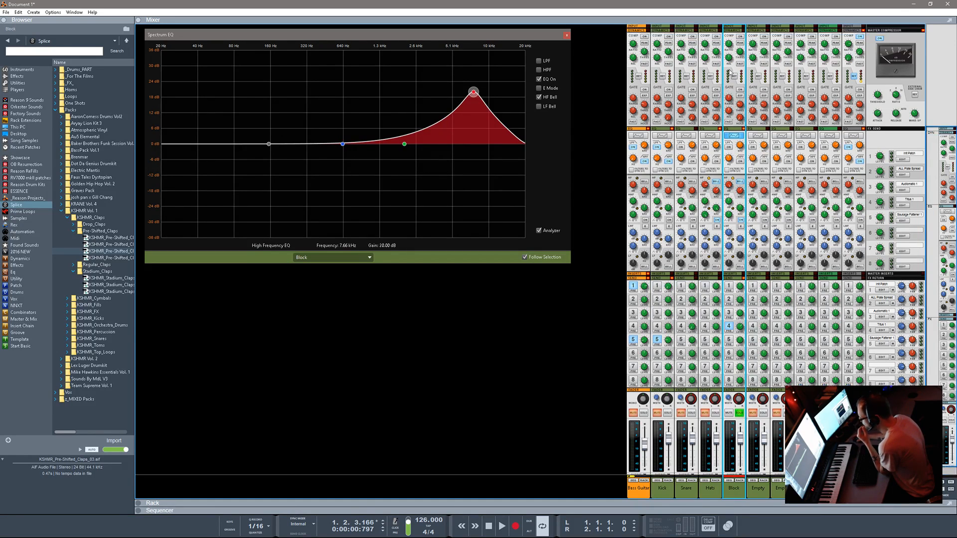
pyautogui.click(735, 31)
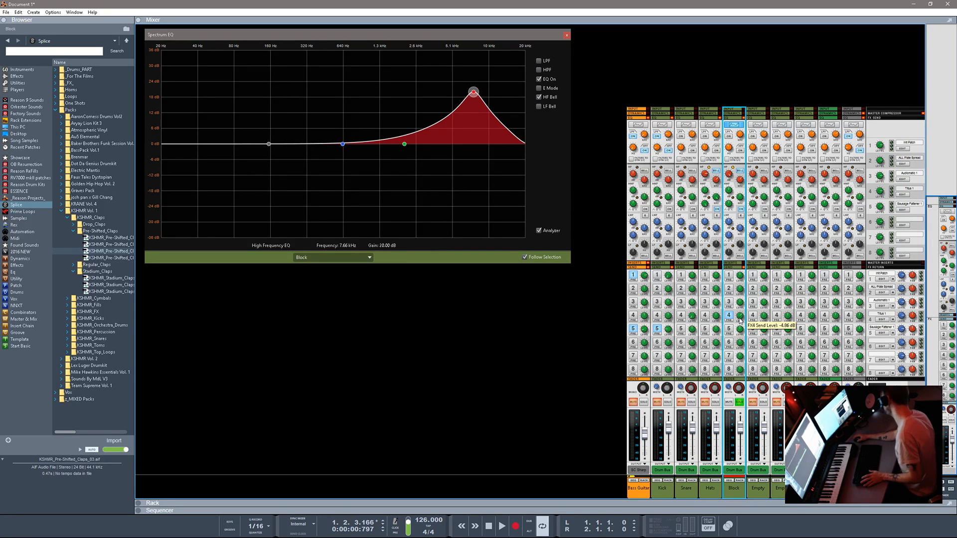
pyautogui.press('space')
pyautogui.moveTo(740, 320); pyautogui.dragTo(797, 372)
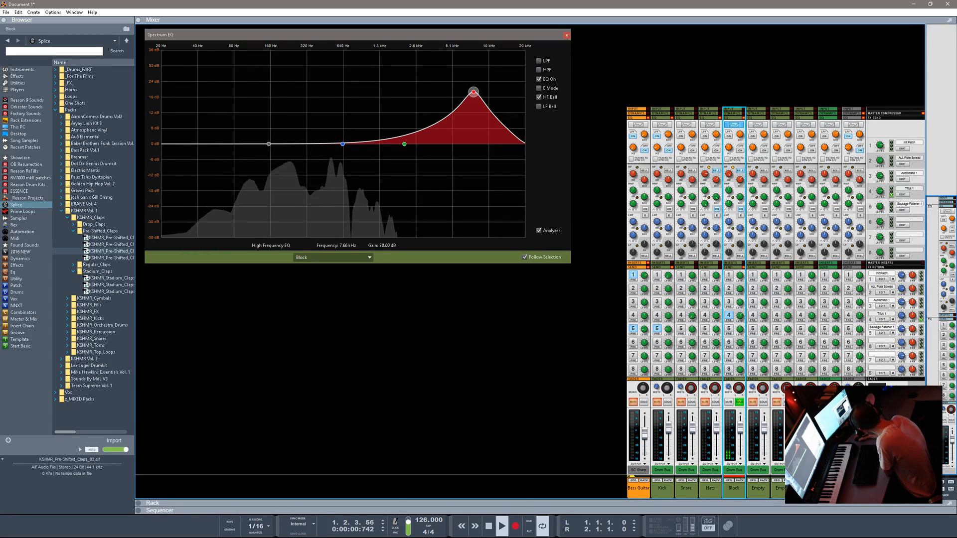
# - Clear all solos and set the Block channel's level to -6.87 dB
pyautogui.click(903, 402)
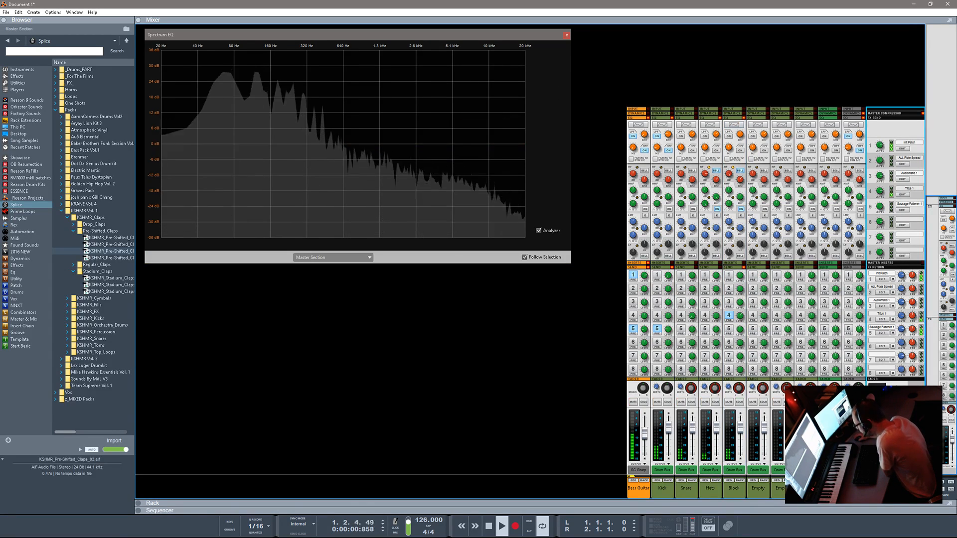
pyautogui.click(739, 308)
pyautogui.moveTo(739, 307); pyautogui.dragTo(738, 301)
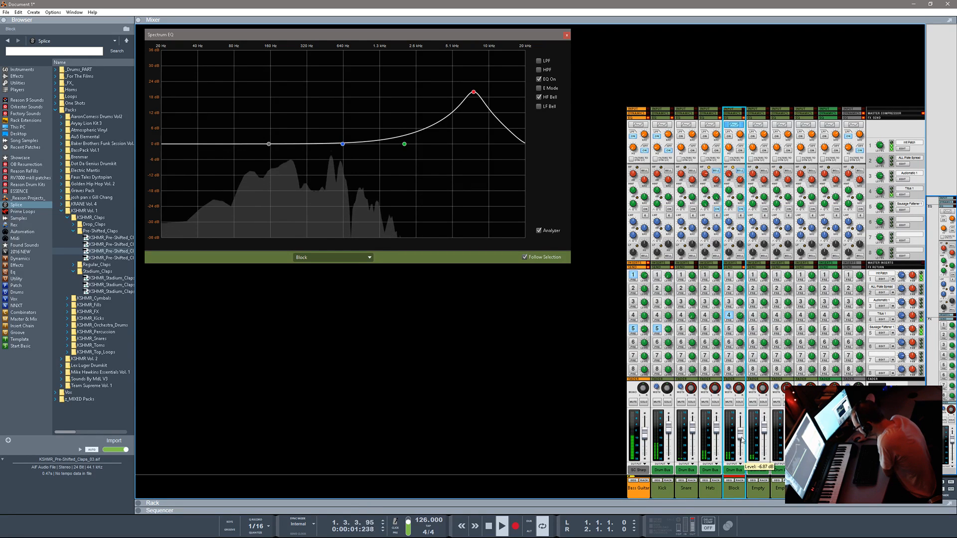
# - Show House Kit 03 in the rack, set drum 10's pitch to -12, and stop playback
pyautogui.doubleClick(625, 502)
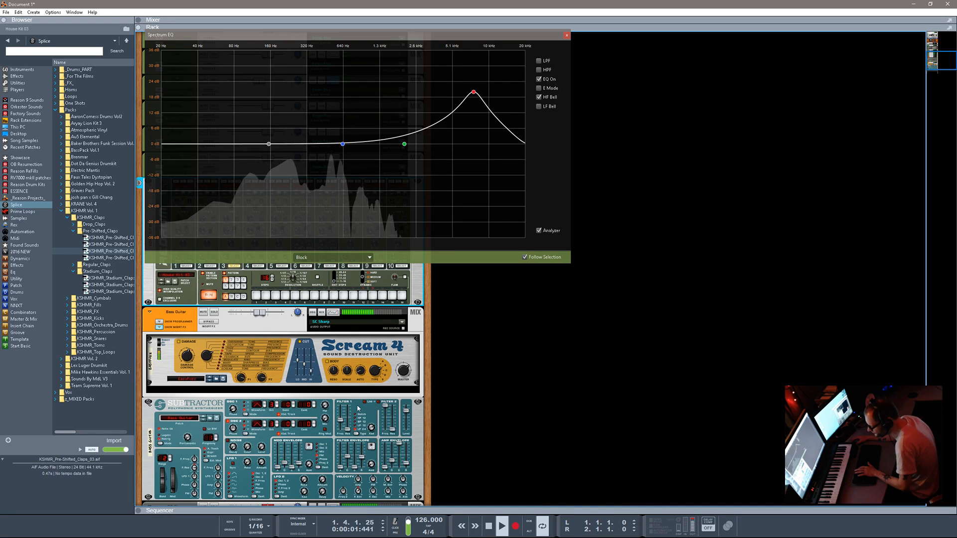
pyautogui.scroll(3, 340, 380)
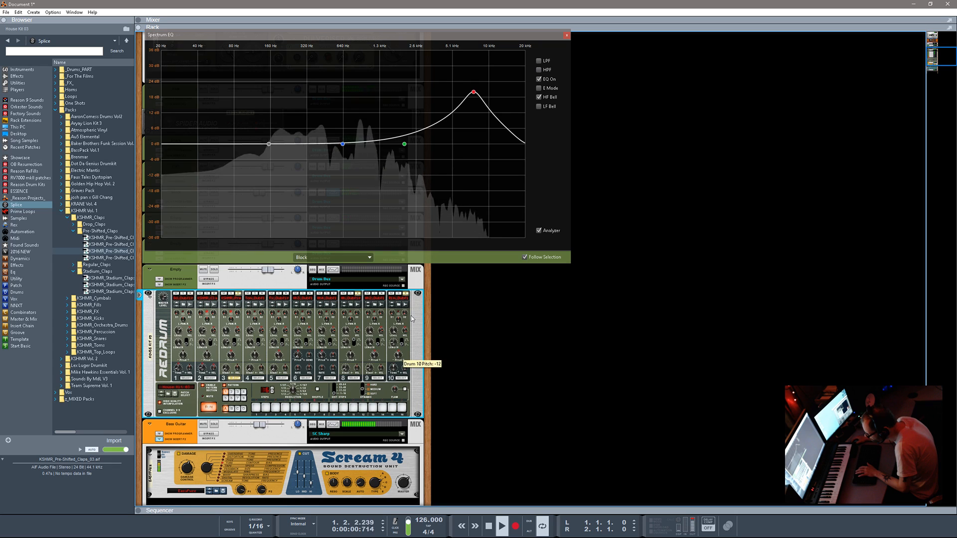
pyautogui.press('space')
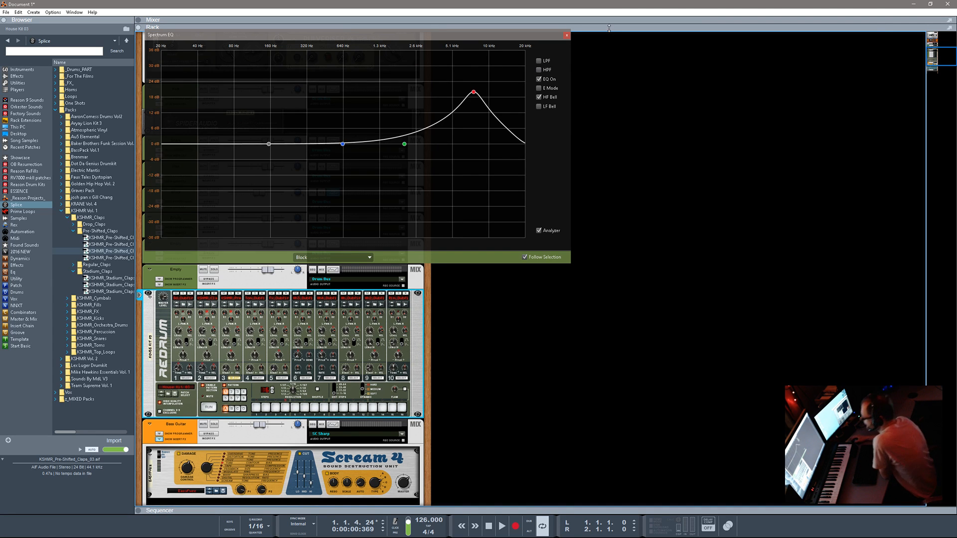
# - Arrange the mixer above the rack in a split view and close the Spectrum EQ window
pyautogui.moveTo(609, 29); pyautogui.dragTo(614, 527)
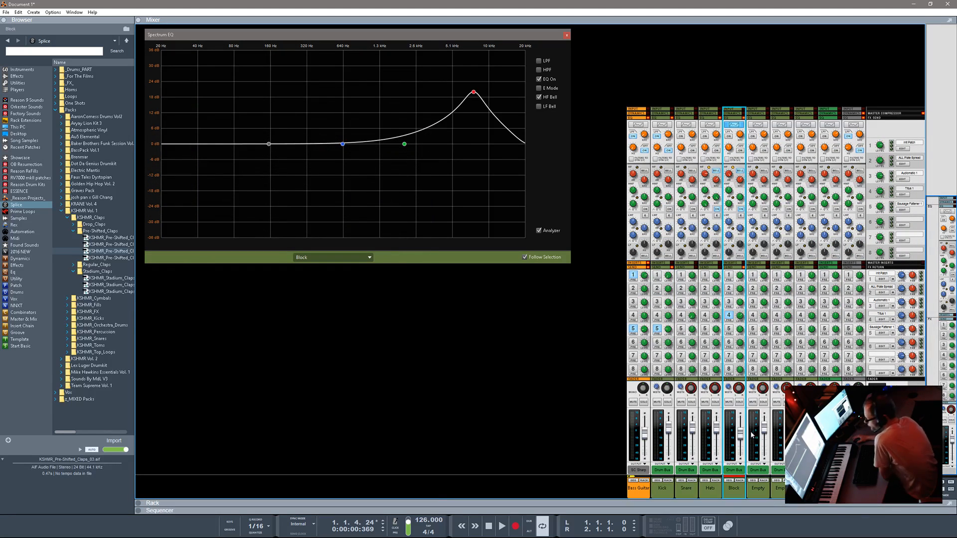
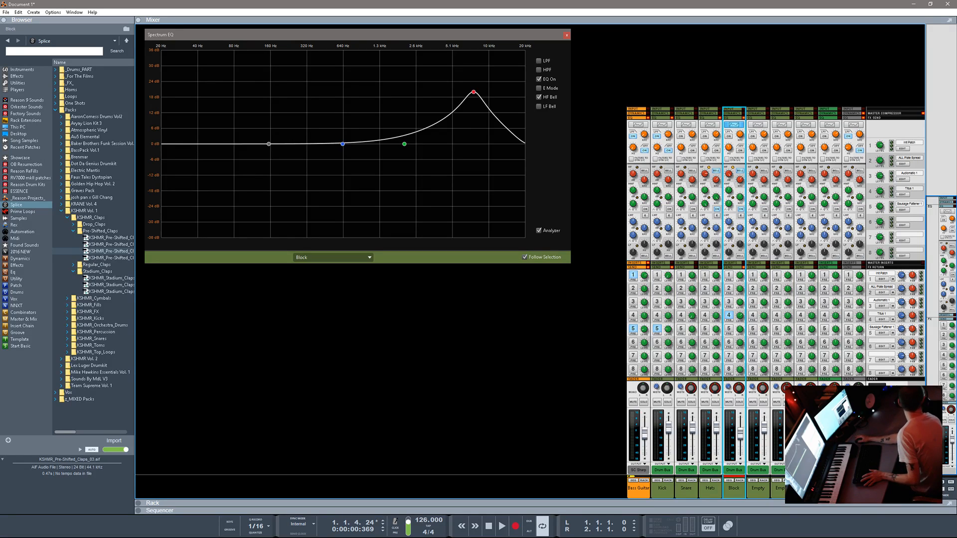
pyautogui.moveTo(611, 502); pyautogui.dragTo(596, 308)
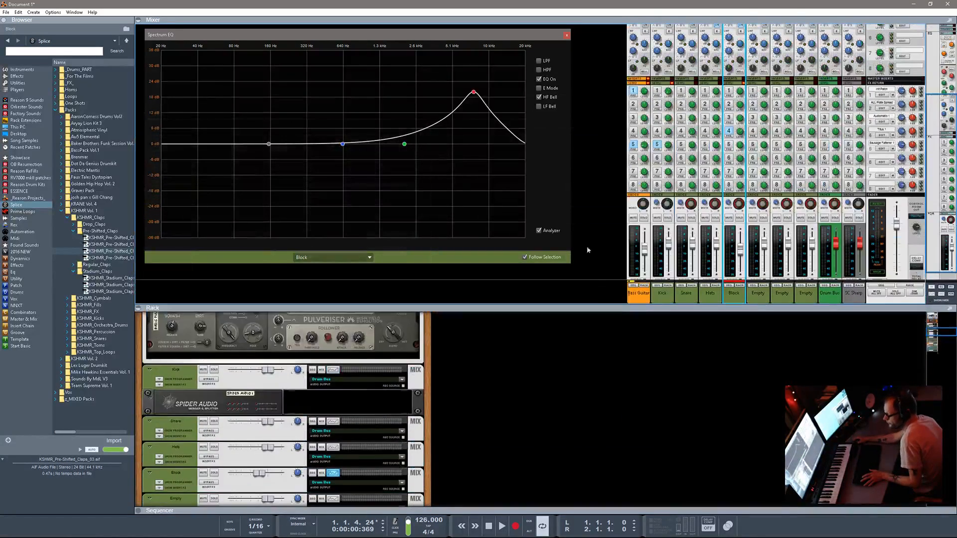
pyautogui.click(567, 36)
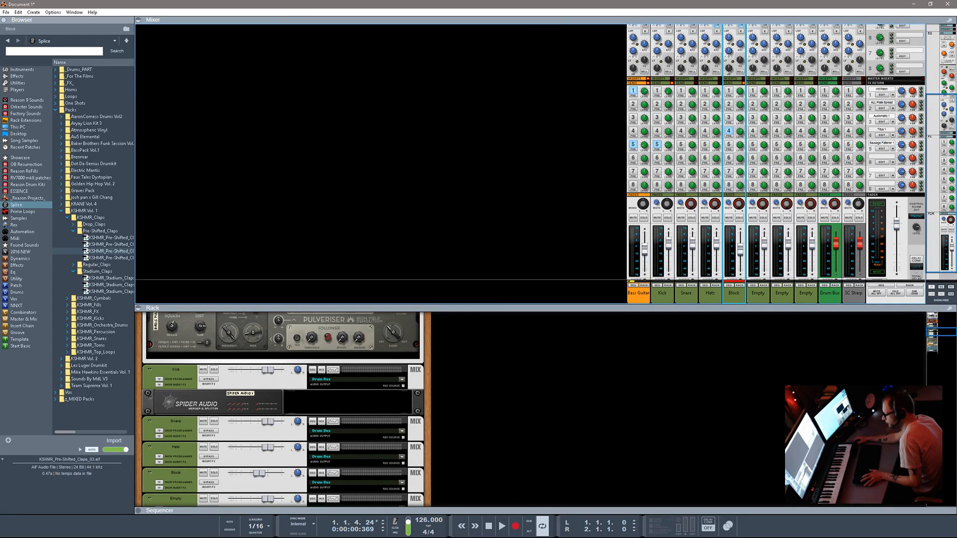
# - Start playback and reopen the Spectrum EQ for the Block channel
pyautogui.click(502, 526)
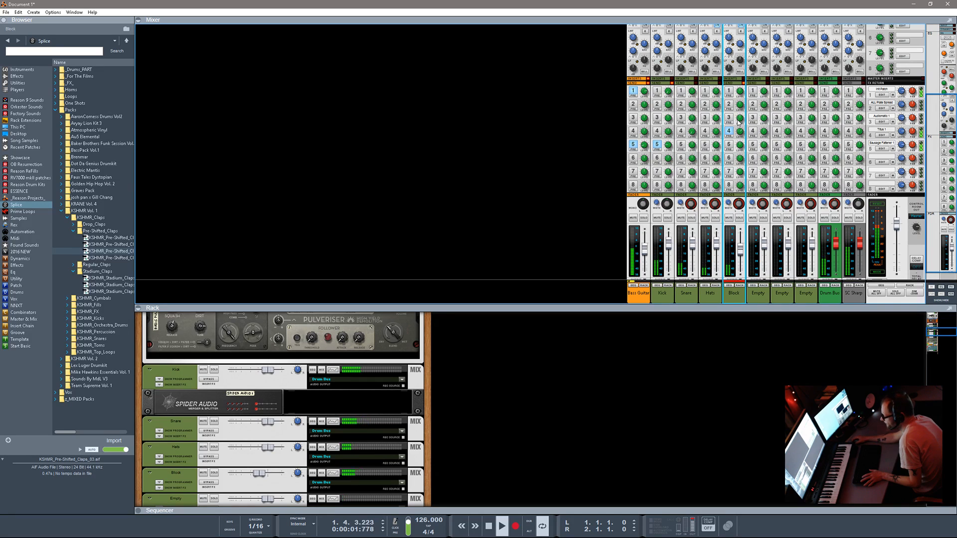
pyautogui.scroll(3, 739, 122)
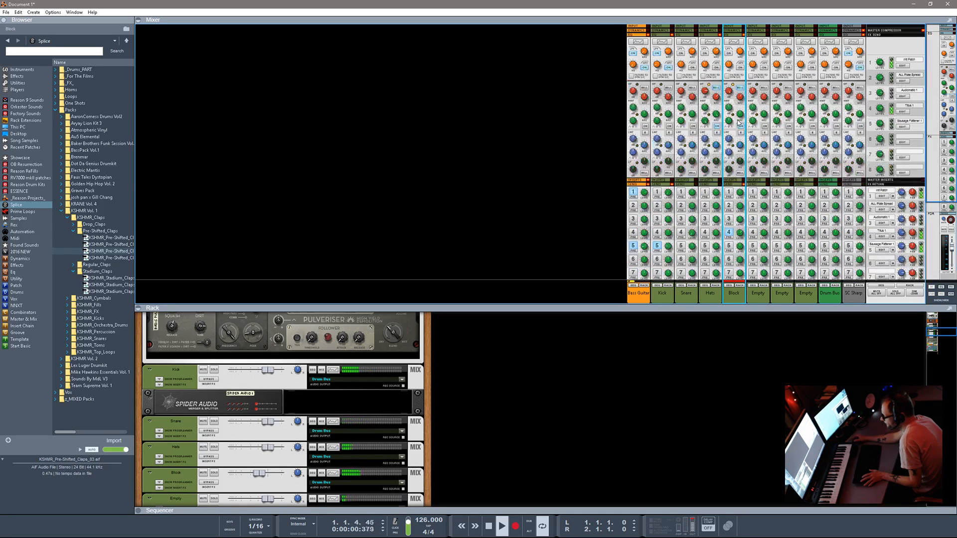
pyautogui.click(734, 42)
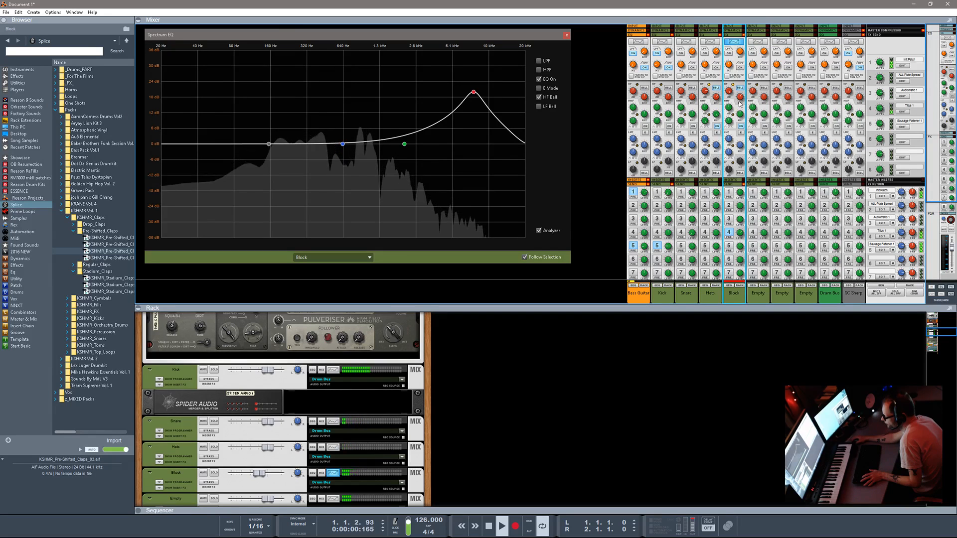
# - Shift the Block channel's high-frequency EQ bell to 3.21 kHz
pyautogui.moveTo(739, 104); pyautogui.dragTo(749, 41)
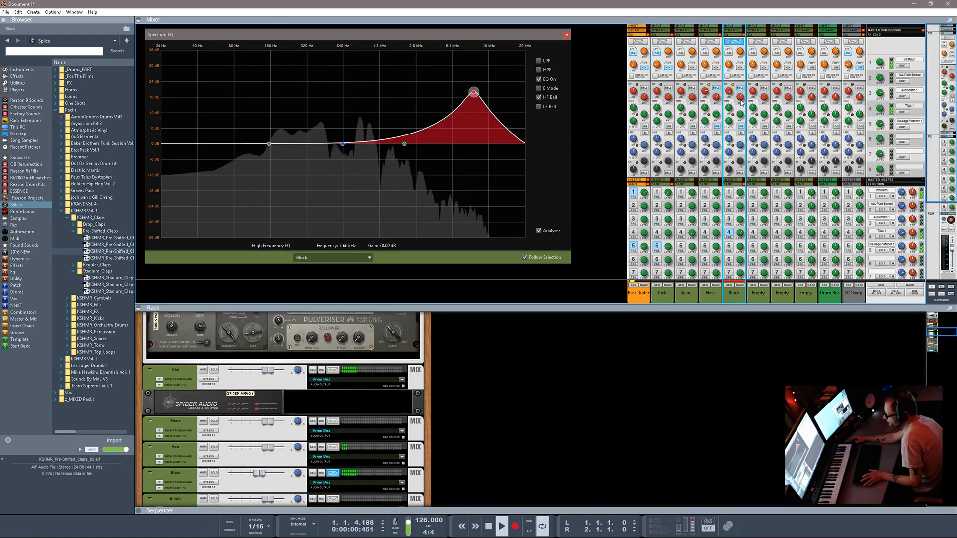
pyautogui.moveTo(742, 103); pyautogui.dragTo(743, 132)
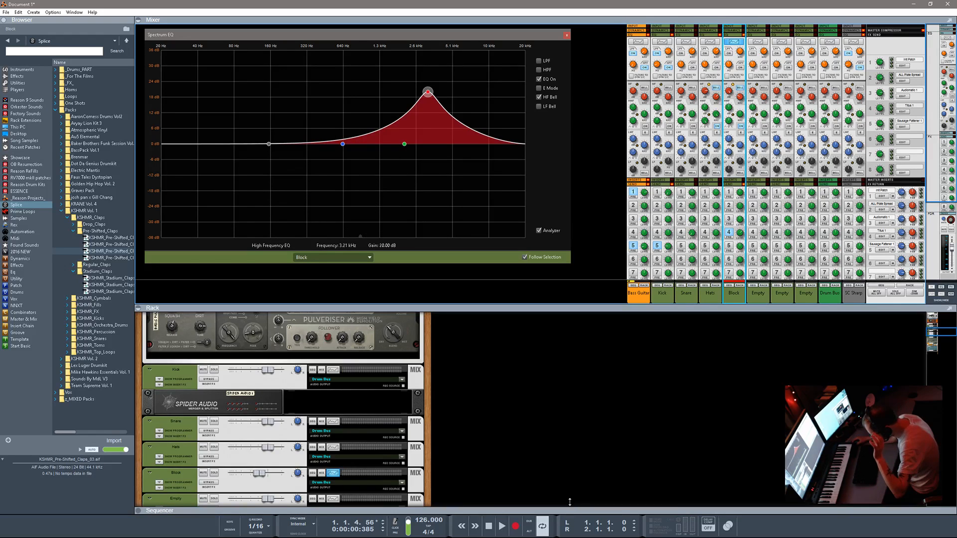
pyautogui.moveTo(570, 503); pyautogui.dragTo(558, 536)
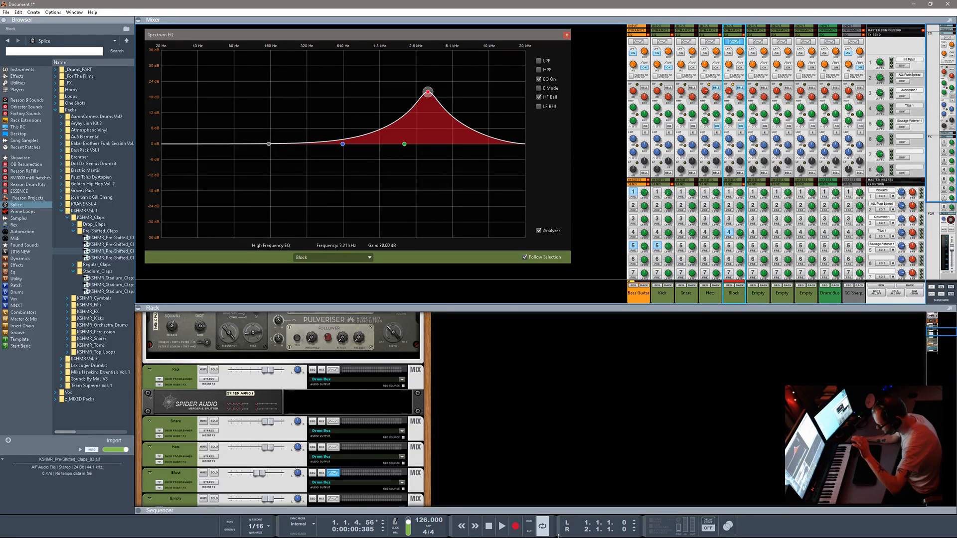
pyautogui.scroll(-10, 411, 473)
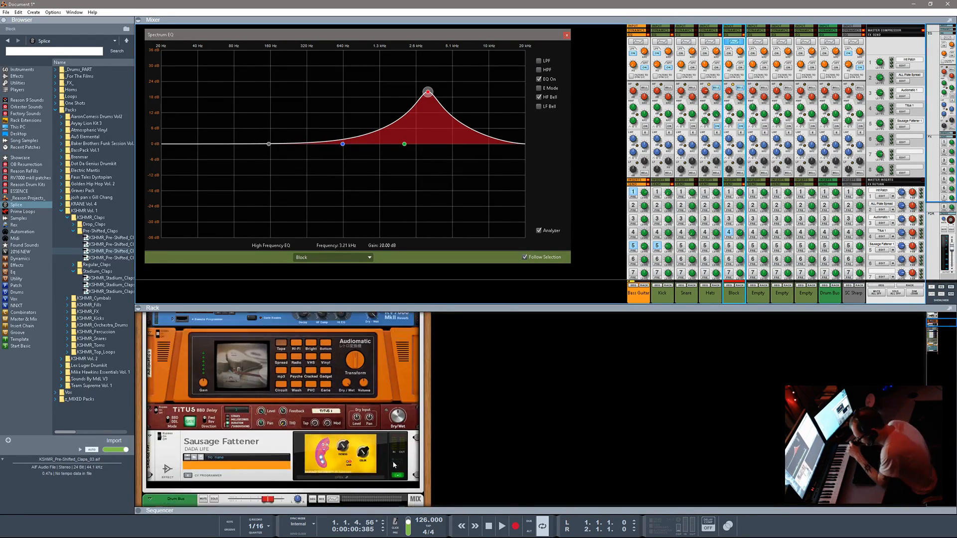
pyautogui.scroll(12, 393, 465)
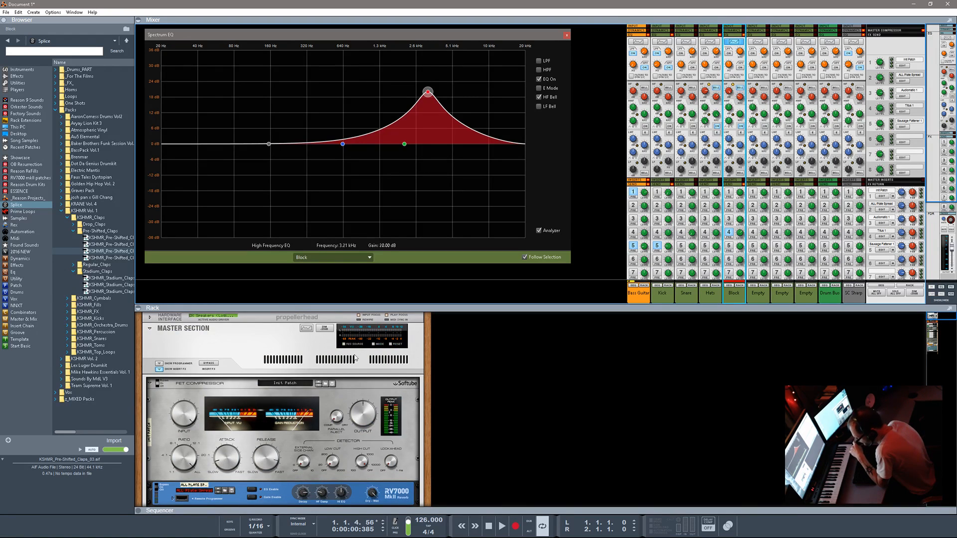
pyautogui.scroll(-15, 363, 420)
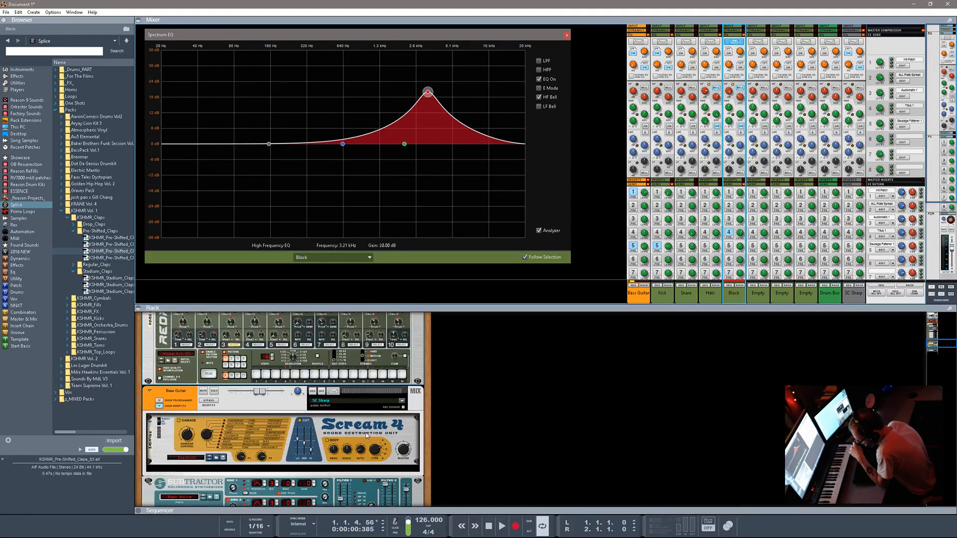
pyautogui.scroll(5, 367, 435)
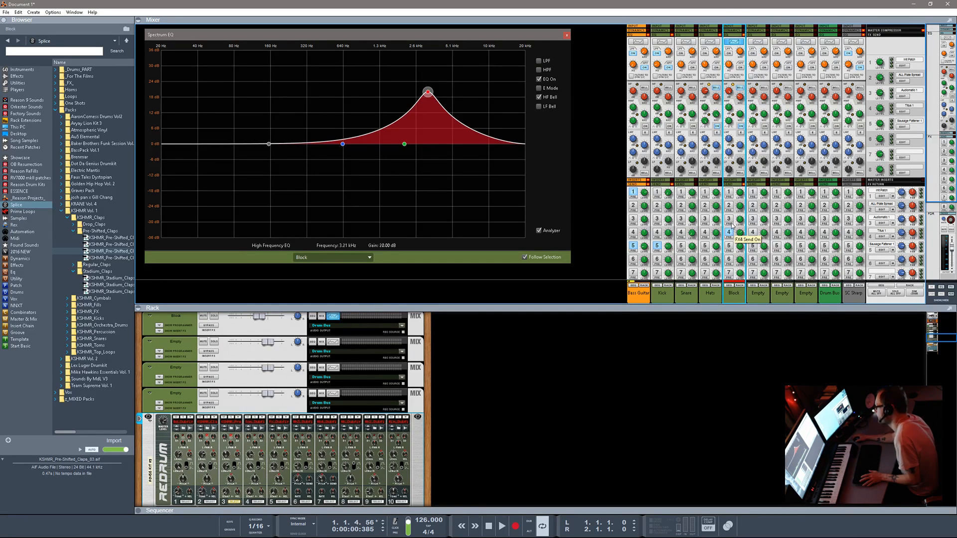
# - Enable the Block channel's FX3 send and adjust its send level during playback, stopping playback at the end
pyautogui.press('space')
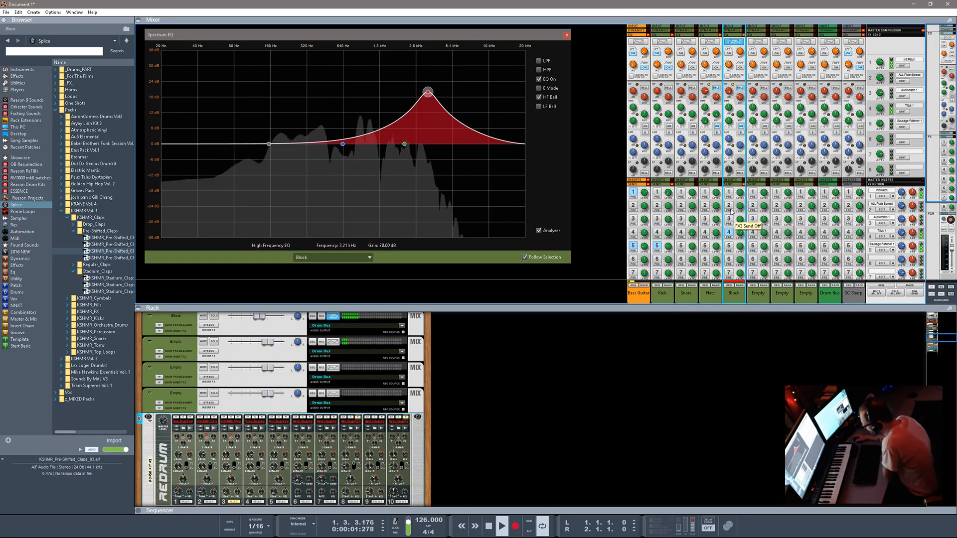
pyautogui.moveTo(739, 223); pyautogui.dragTo(746, 198)
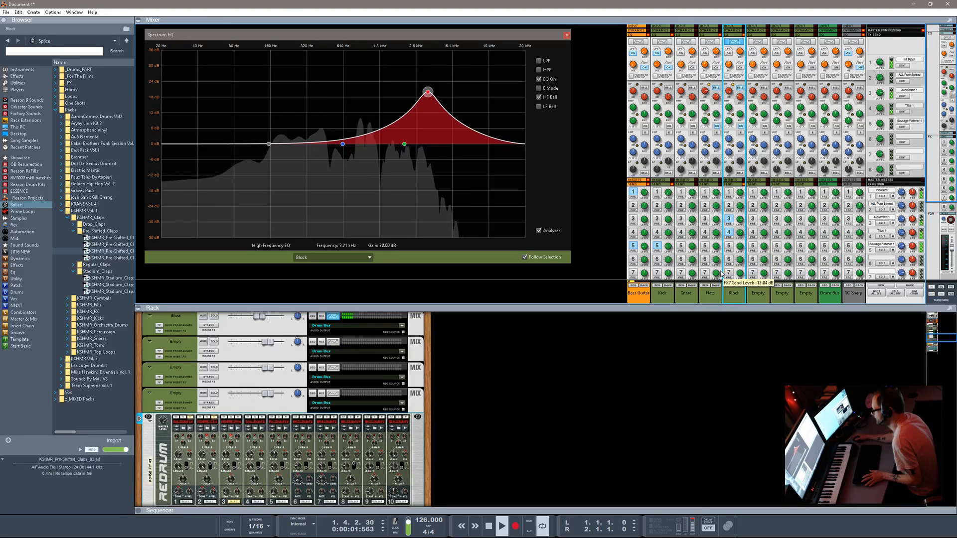
pyautogui.scroll(-3, 725, 273)
pyautogui.scroll(3, 725, 273)
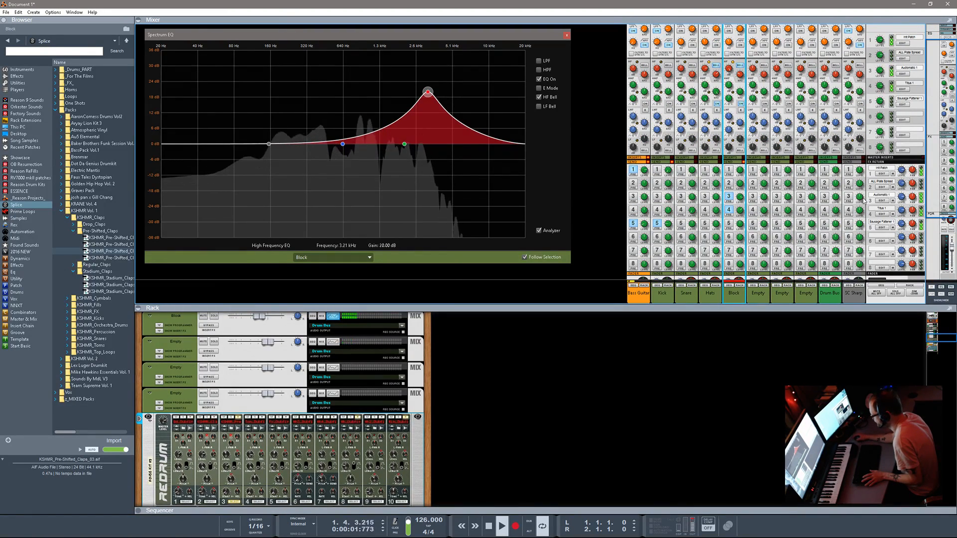
pyautogui.press('space')
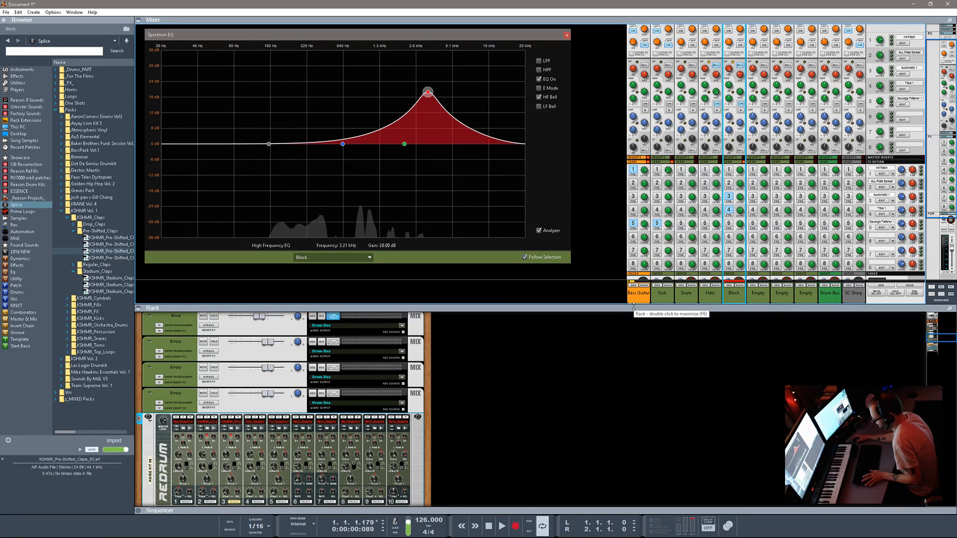
# - Add a Thor Polysonic Synthesizer in a new rack column beside the existing devices
pyautogui.scroll(-3, 737, 288)
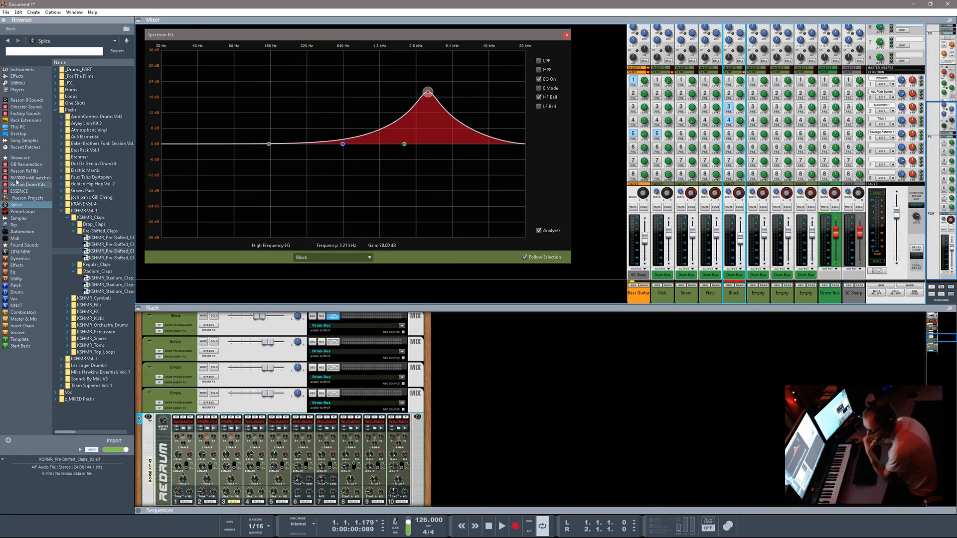
pyautogui.click(18, 70)
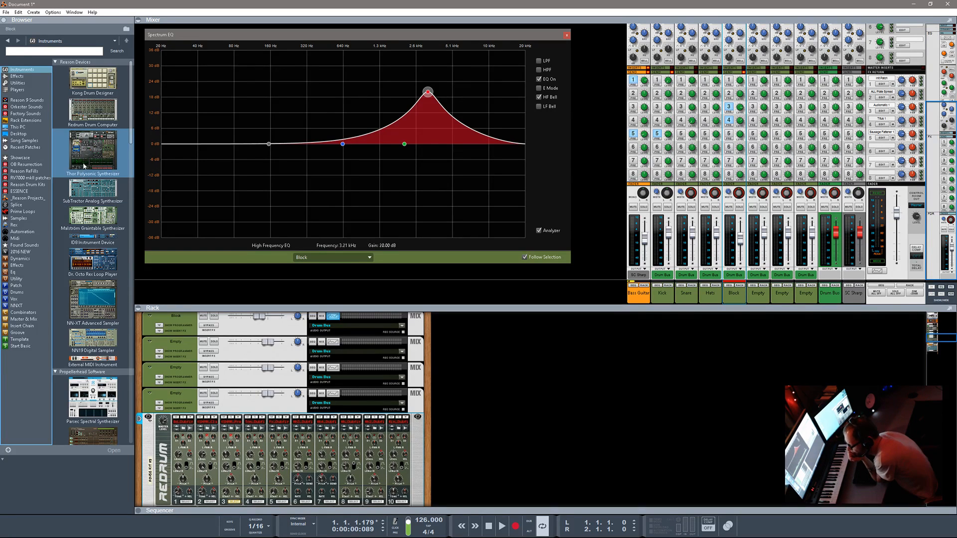
pyautogui.moveTo(93, 149); pyautogui.dragTo(545, 417)
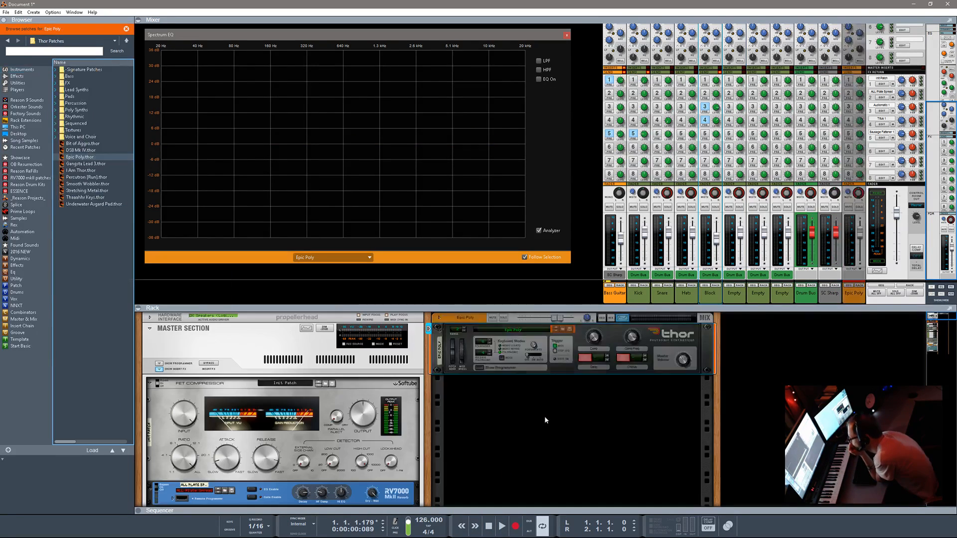
# - Show the Thor synthesizer's programmer and reset the device
pyautogui.click(481, 369)
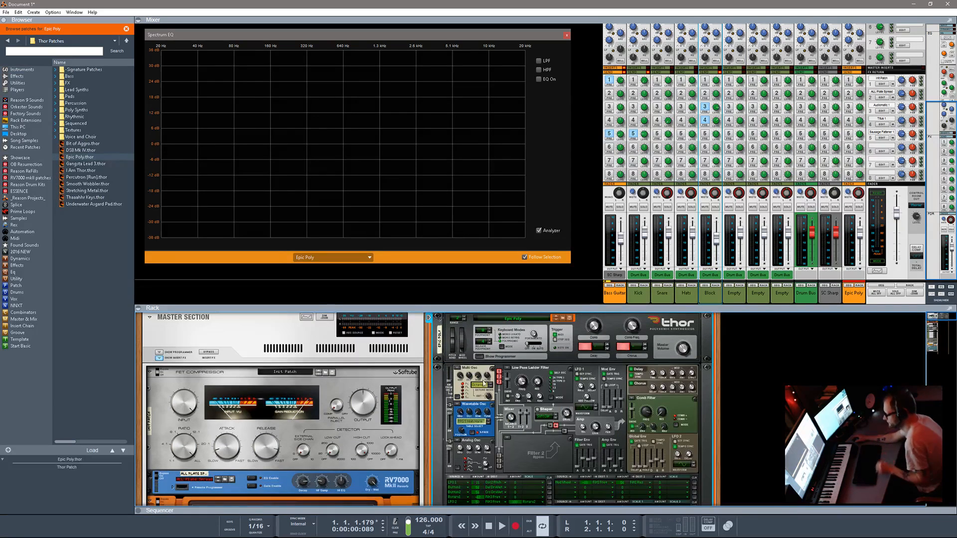
pyautogui.rightClick(438, 426)
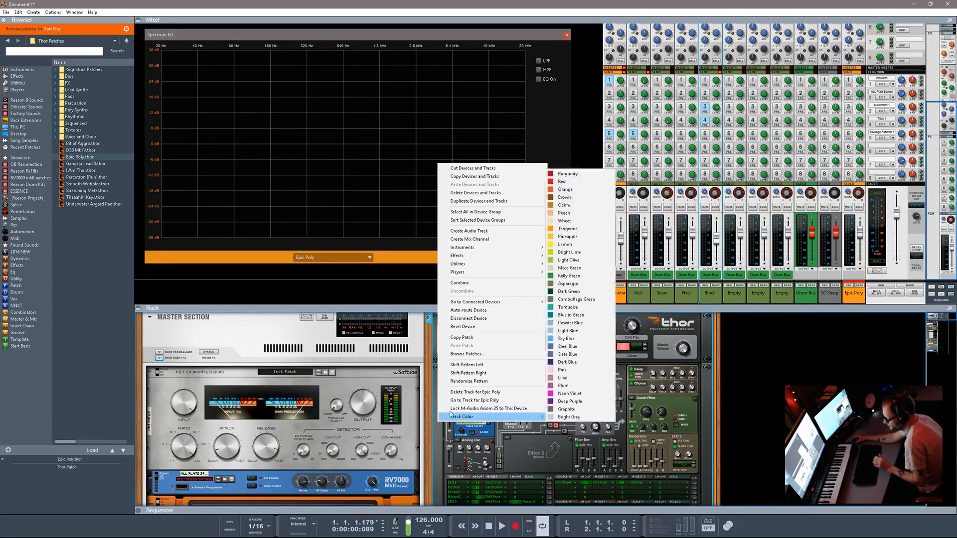
pyautogui.click(471, 327)
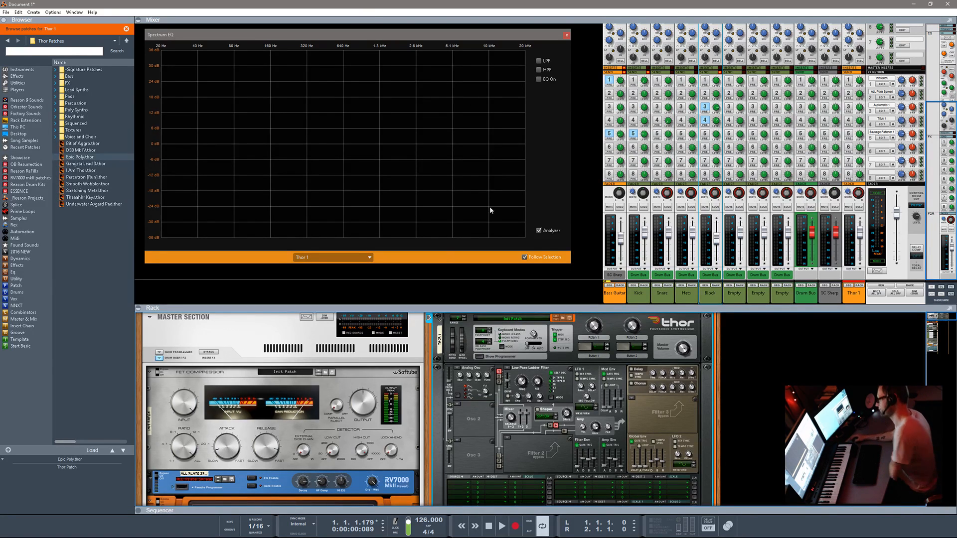
# - Shrink the mixer, close the Spectrum EQ window and bring up the sequencer beneath the rack
pyautogui.moveTo(476, 306); pyautogui.dragTo(523, 107)
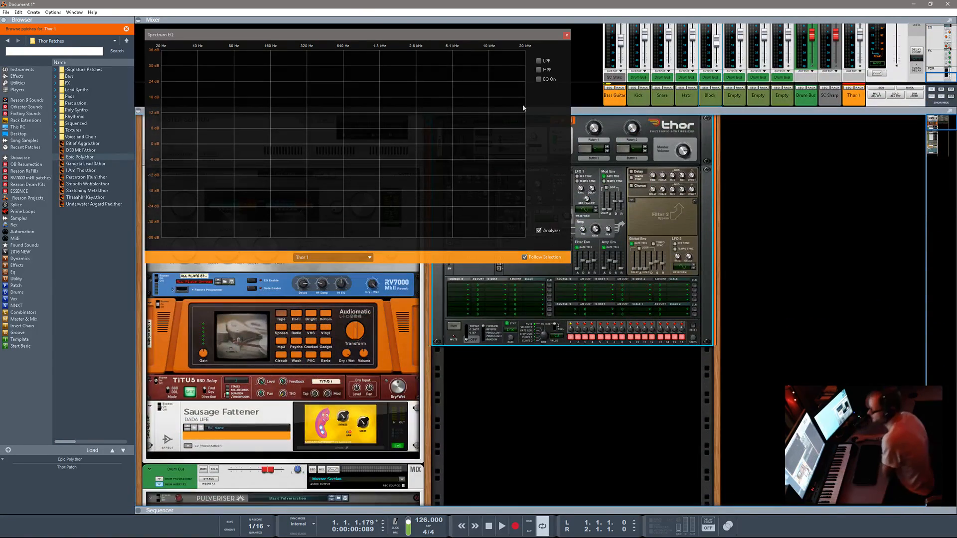
pyautogui.moveTo(593, 111); pyautogui.dragTo(543, 81)
pyautogui.click(566, 35)
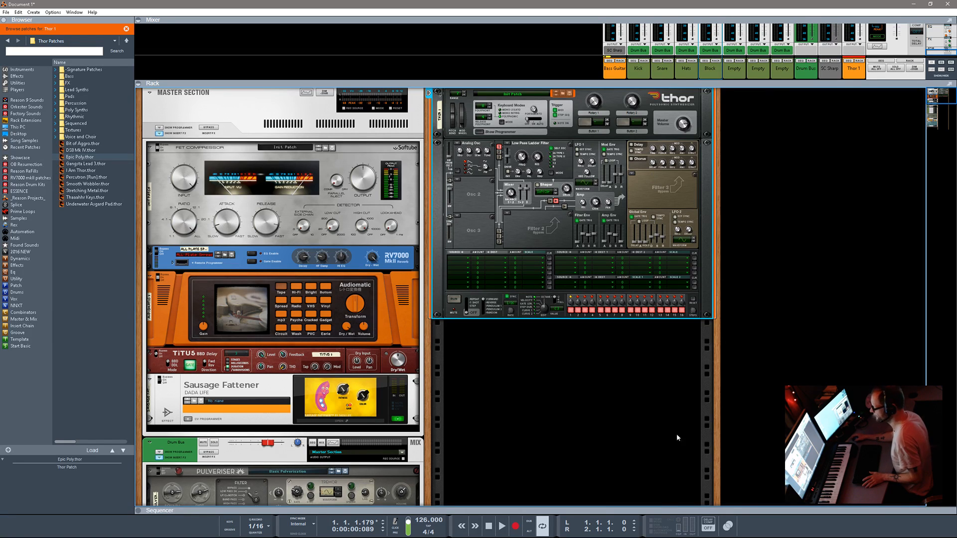
pyautogui.moveTo(650, 507); pyautogui.dragTo(650, 201)
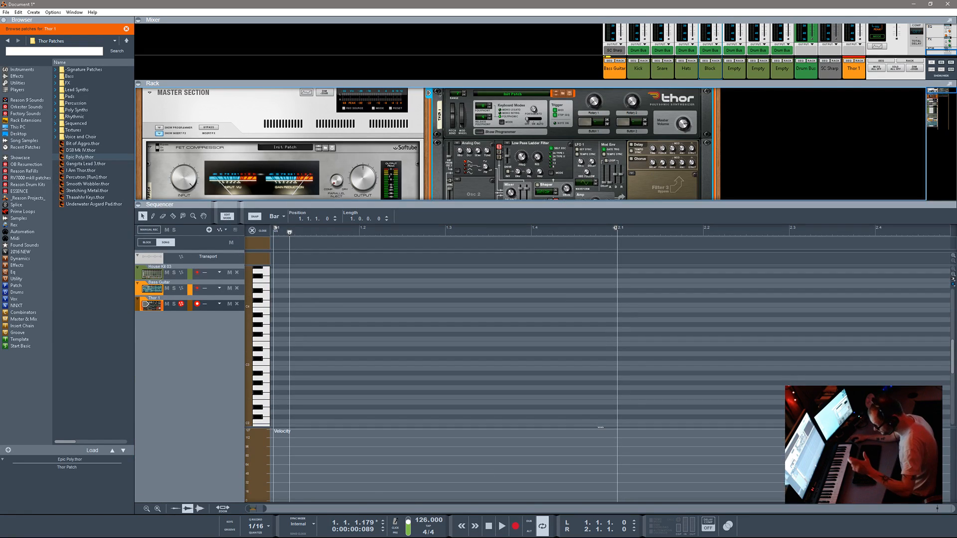
# - Create a one-bar clip on the Thor 1 track starting at bar 1 and open it for note editing
pyautogui.click(252, 230)
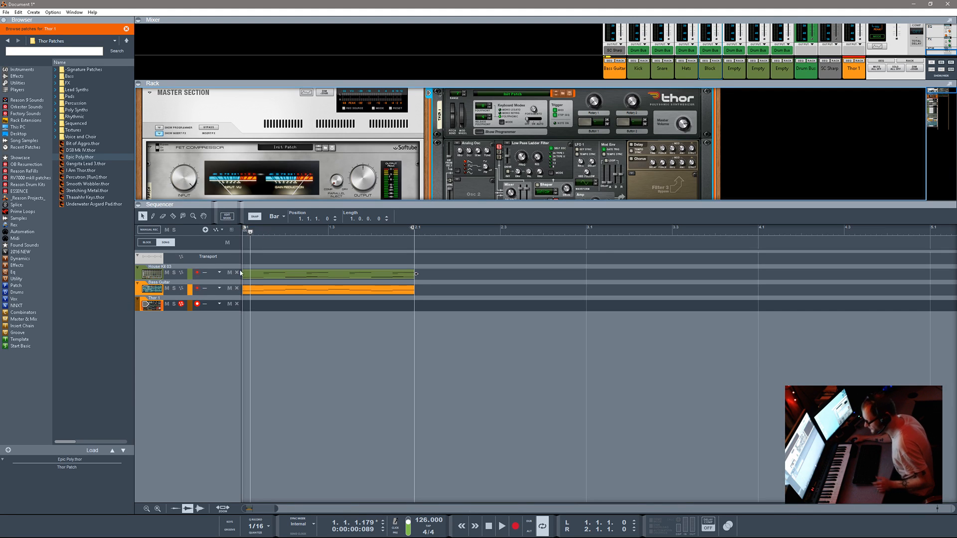
pyautogui.click(143, 310)
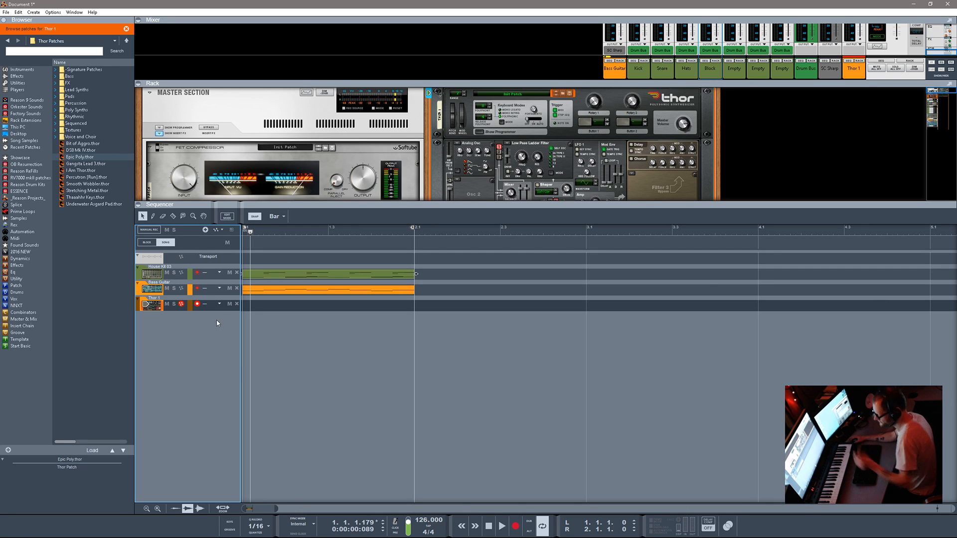
pyautogui.doubleClick(257, 308)
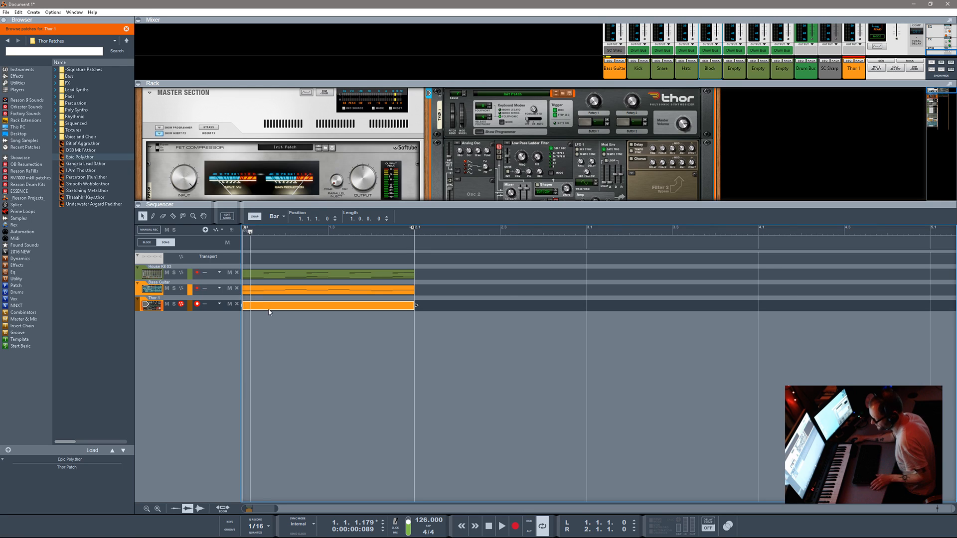
pyautogui.doubleClick(270, 306)
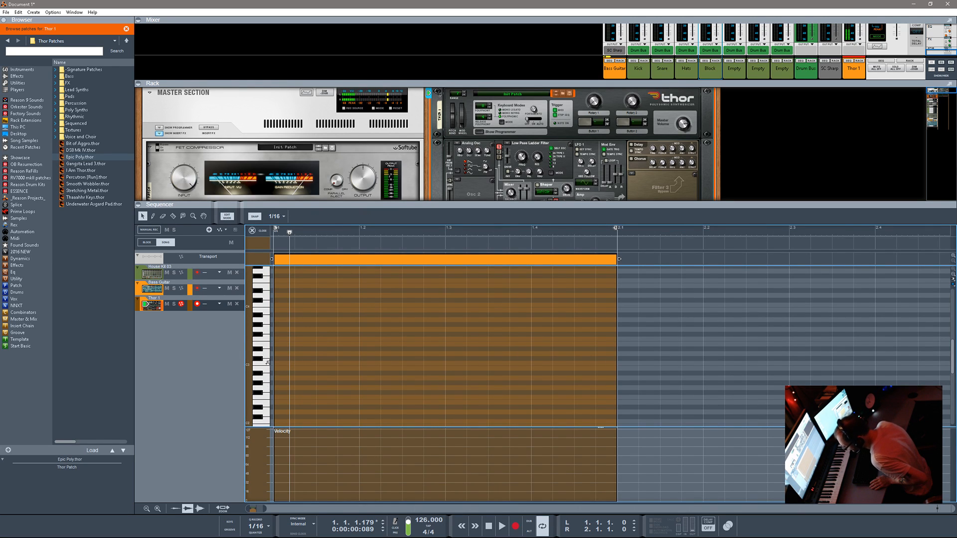
# - Draw one-beat notes A3 on beat 1 and B3 on beat 2 in the Thor 1 clip
pyautogui.scroll(-2, 265, 377)
pyautogui.scroll(3, 266, 378)
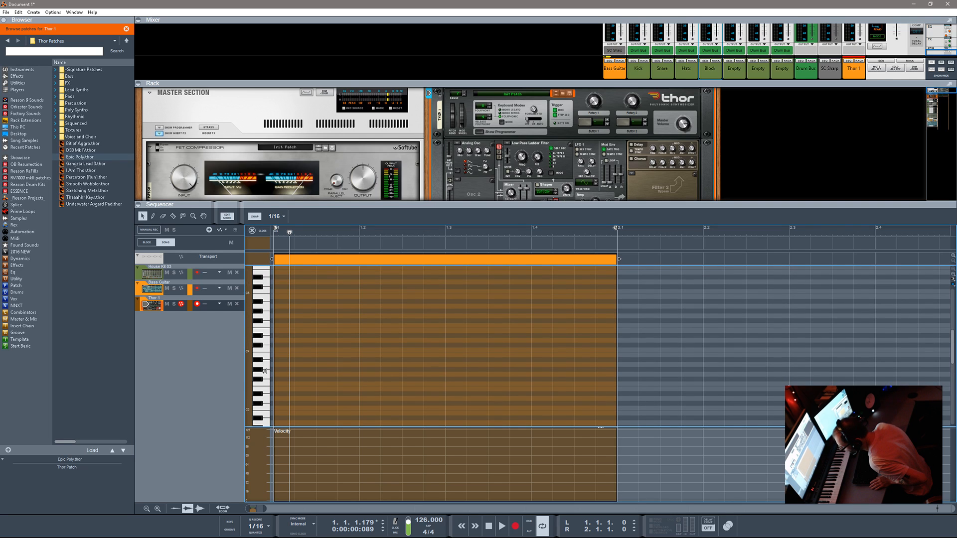
pyautogui.click(267, 364)
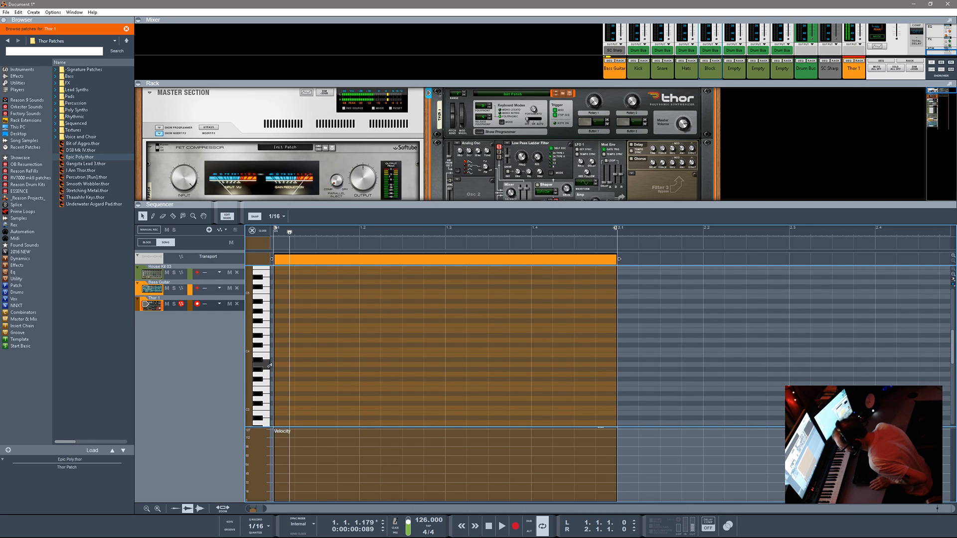
pyautogui.click(280, 365)
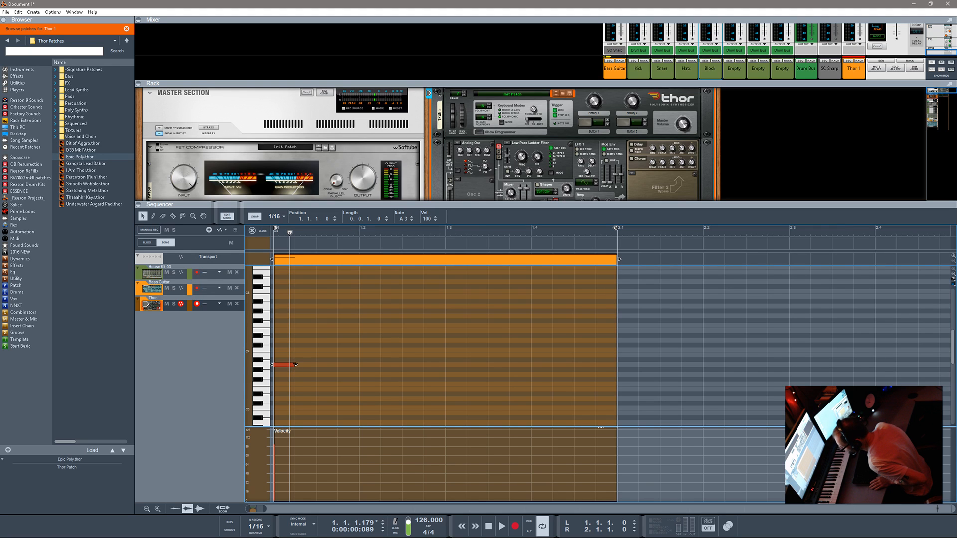
pyautogui.moveTo(296, 365); pyautogui.dragTo(446, 355)
pyautogui.click(366, 358)
pyautogui.click(366, 355)
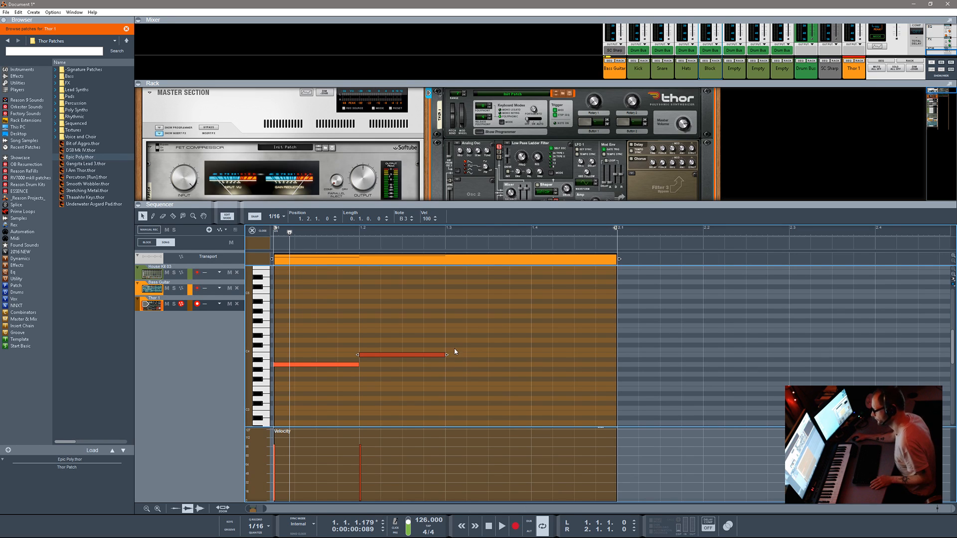
# - Complete the Thor 1 clip with half-beat notes D4 and B3 in beat 3 and a one-beat D4 on beat 4
pyautogui.click(455, 341)
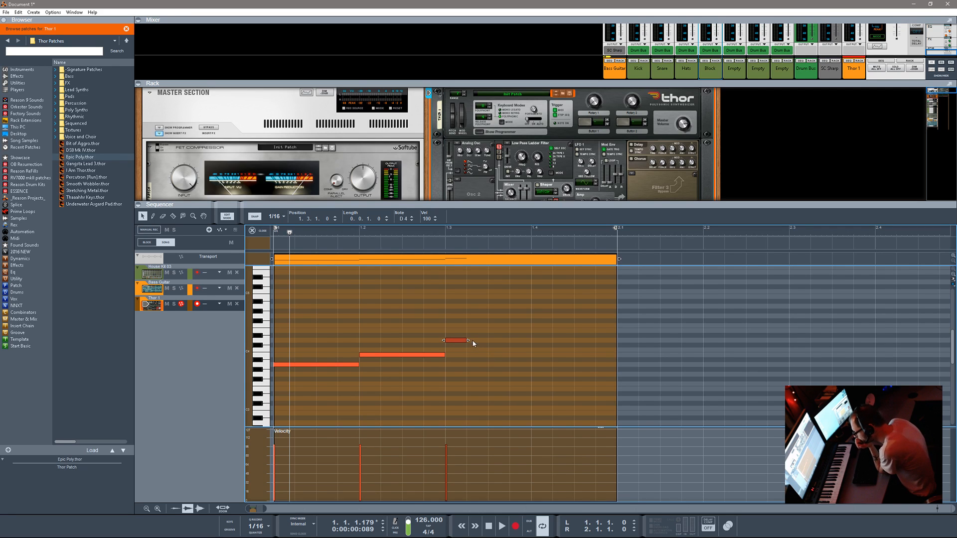
pyautogui.moveTo(469, 341); pyautogui.dragTo(533, 355)
pyautogui.click(494, 355)
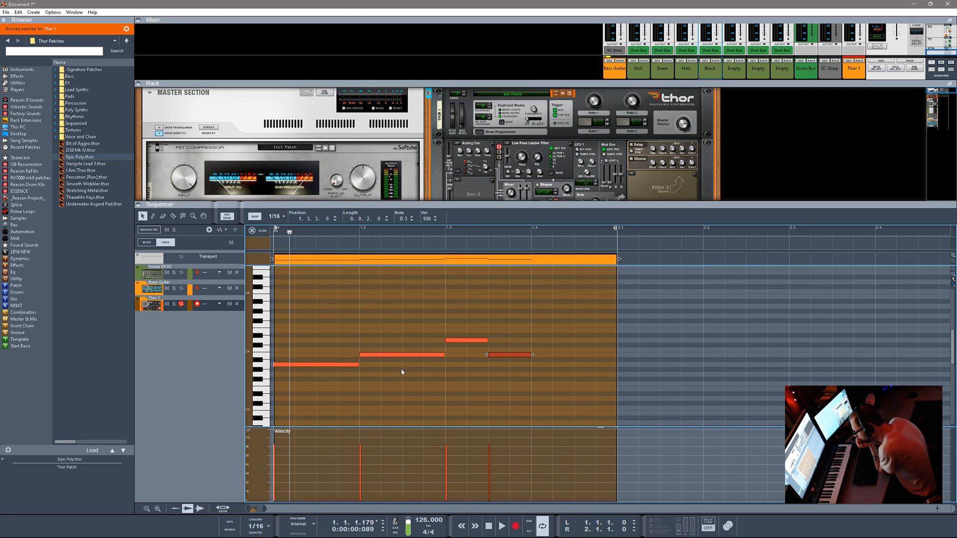
pyautogui.click(539, 341)
pyautogui.moveTo(553, 340); pyautogui.dragTo(617, 340)
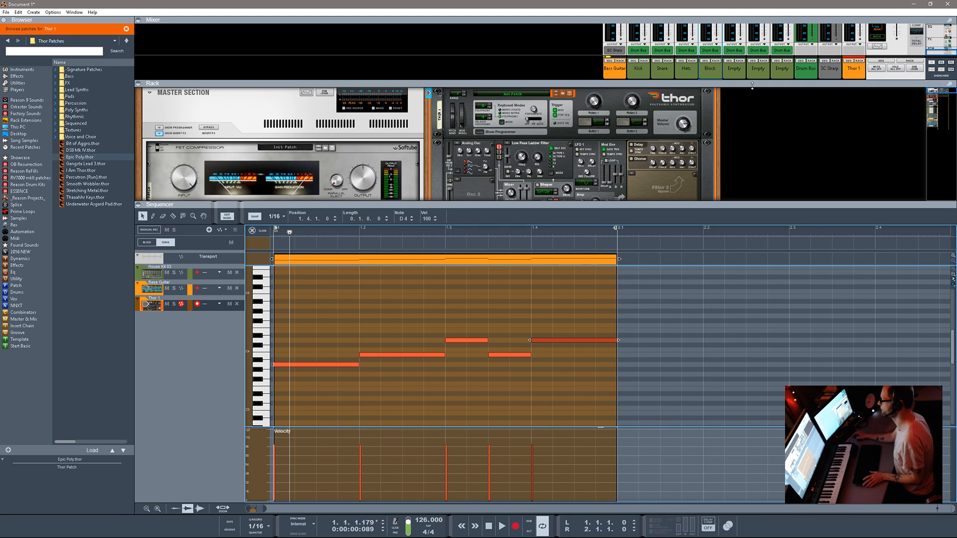
# - Enlarge the mixer area and rename the Thor 1 channel as Pad
pyautogui.moveTo(753, 83); pyautogui.dragTo(768, 160)
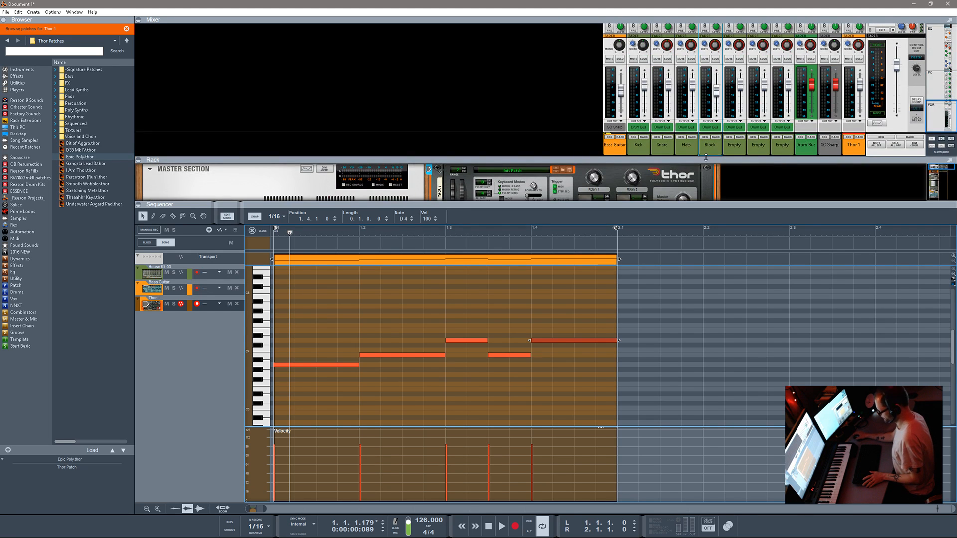
pyautogui.click(857, 153)
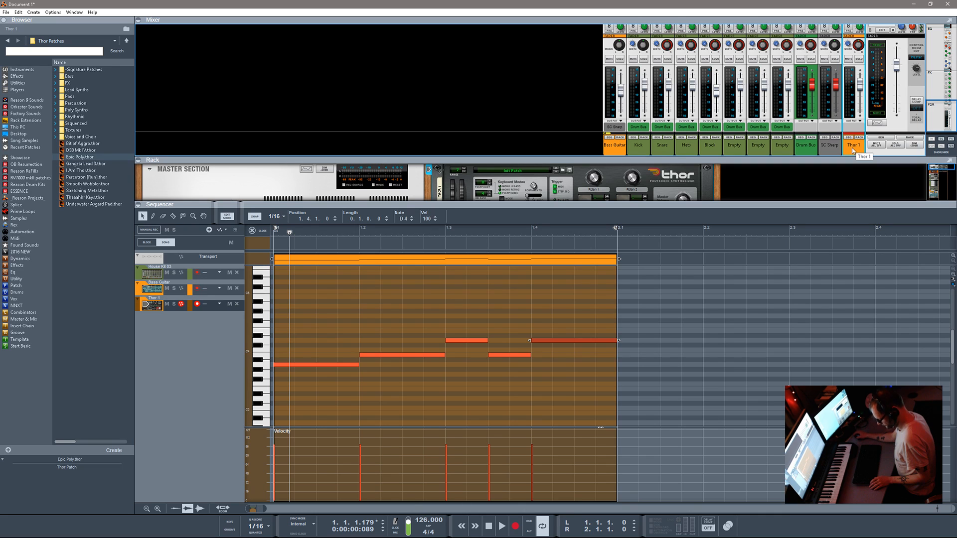
pyautogui.doubleClick(852, 149)
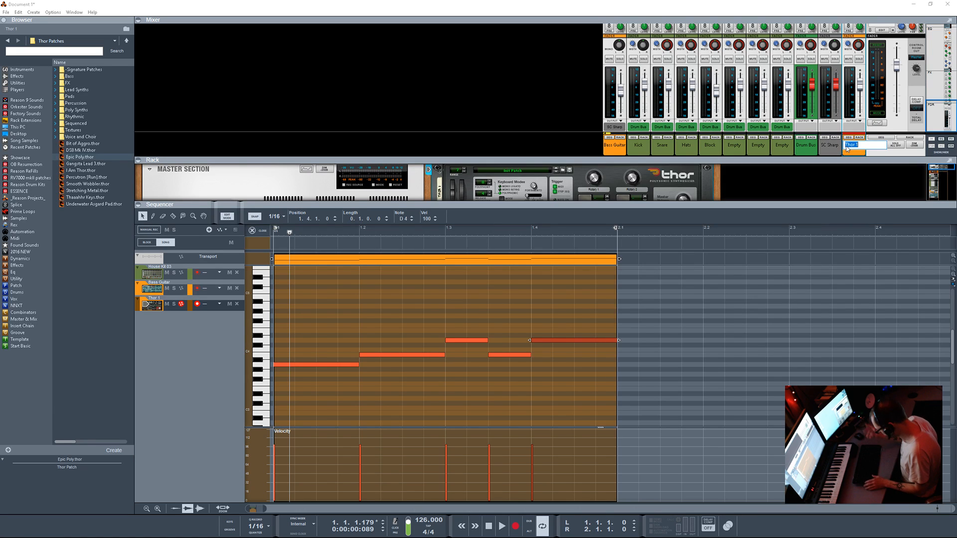
pyautogui.write('Pad')
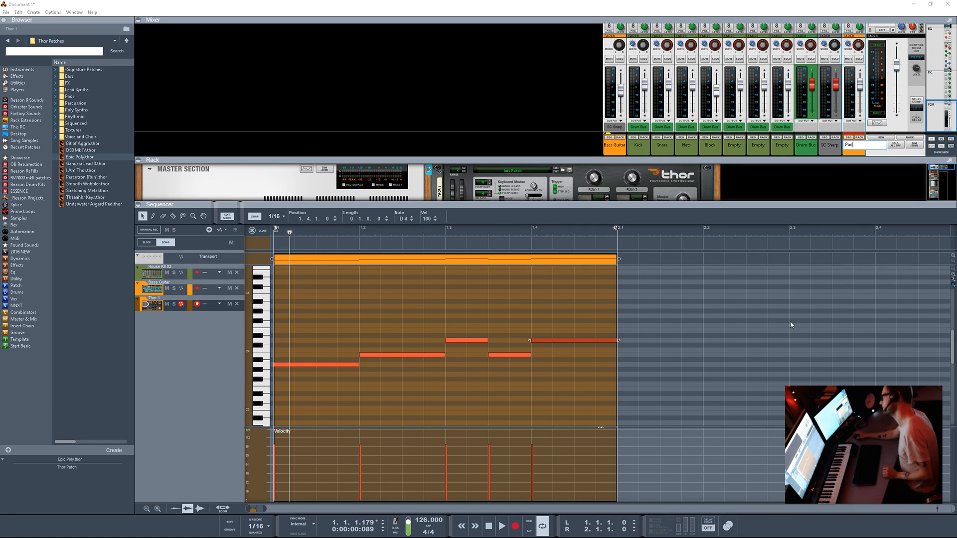
# - Solo the Pad channel during loop playback and enlarge the rack until the whole Thor synth shows, then stop playback
pyautogui.press('Return')
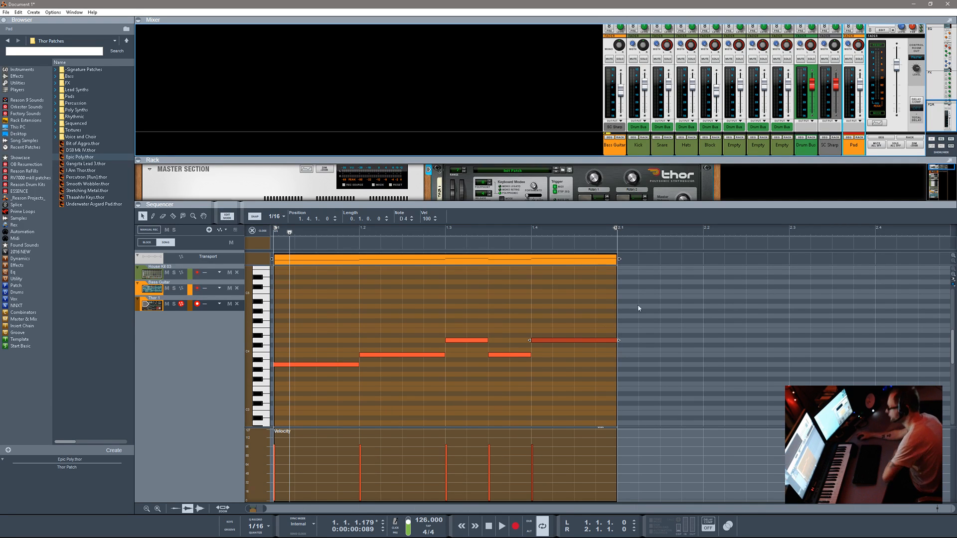
pyautogui.moveTo(532, 207); pyautogui.dragTo(532, 385)
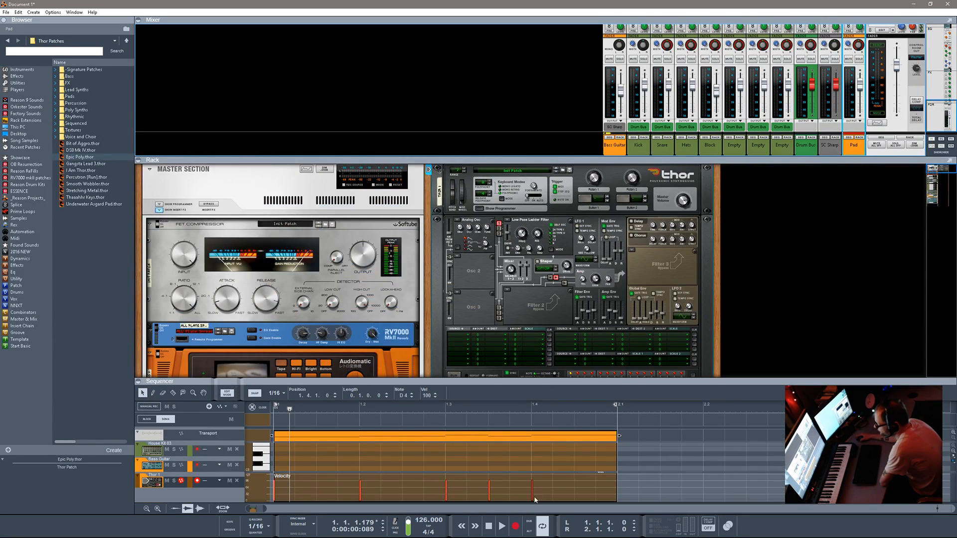
pyautogui.click(504, 528)
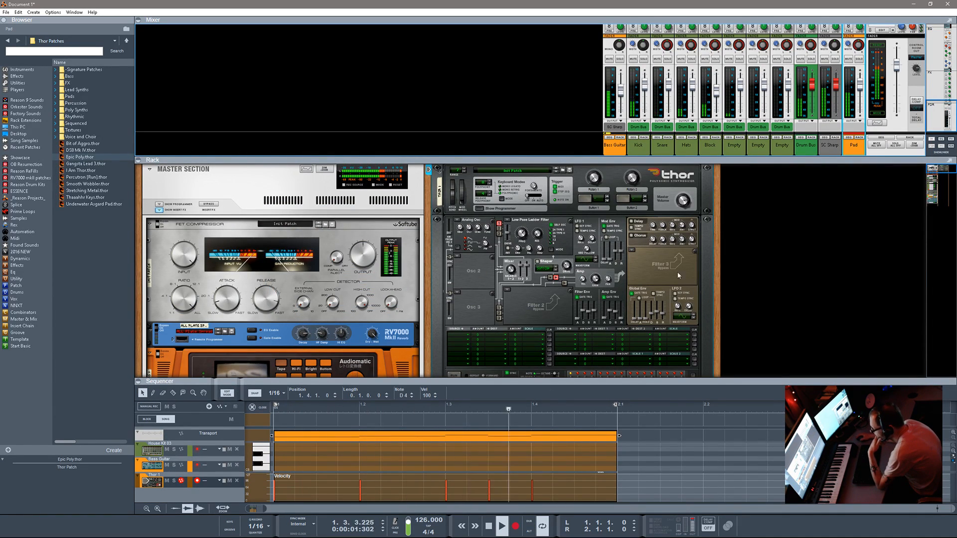
pyautogui.click(860, 59)
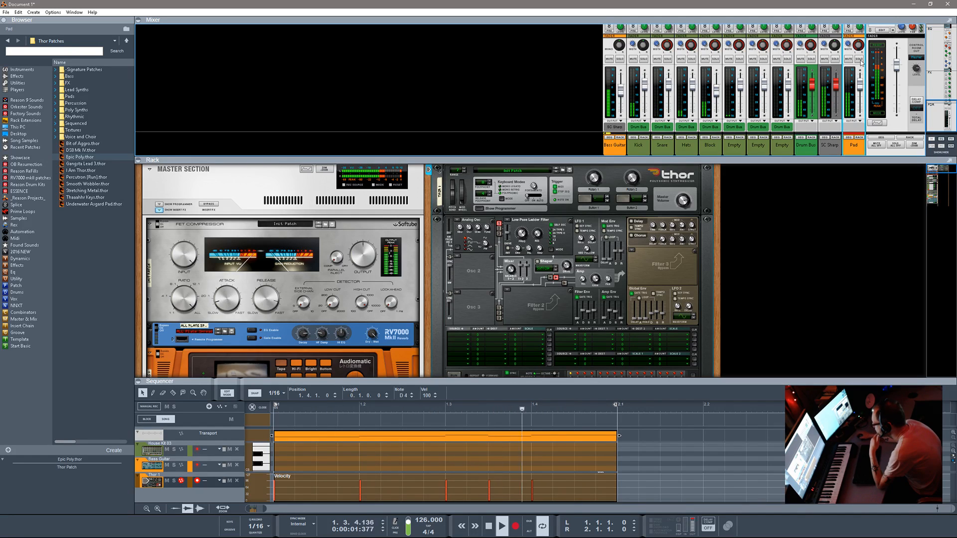
pyautogui.moveTo(597, 382); pyautogui.dragTo(596, 510)
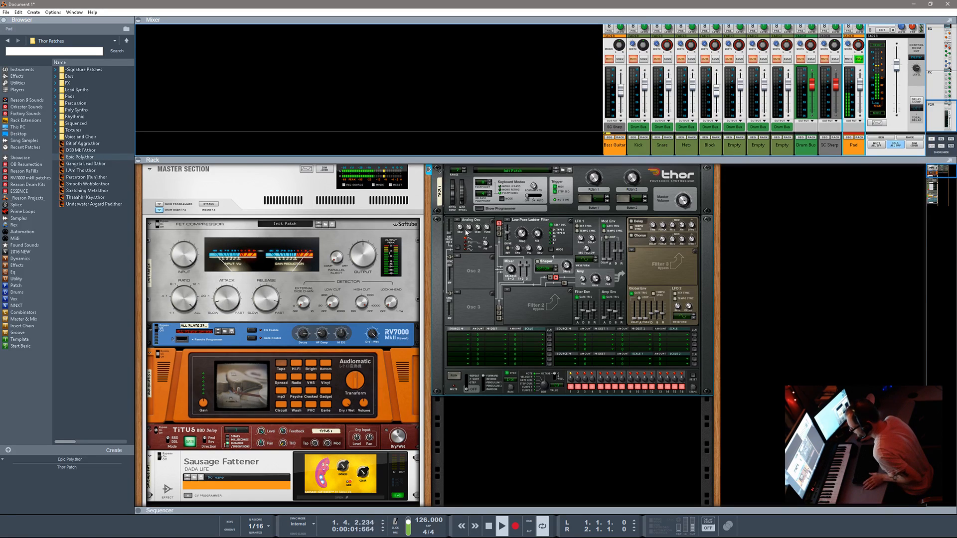
pyautogui.press('space')
# - Set Thor's Filter 1 to Bypass and Oscillator 1 to Off
pyautogui.click(508, 223)
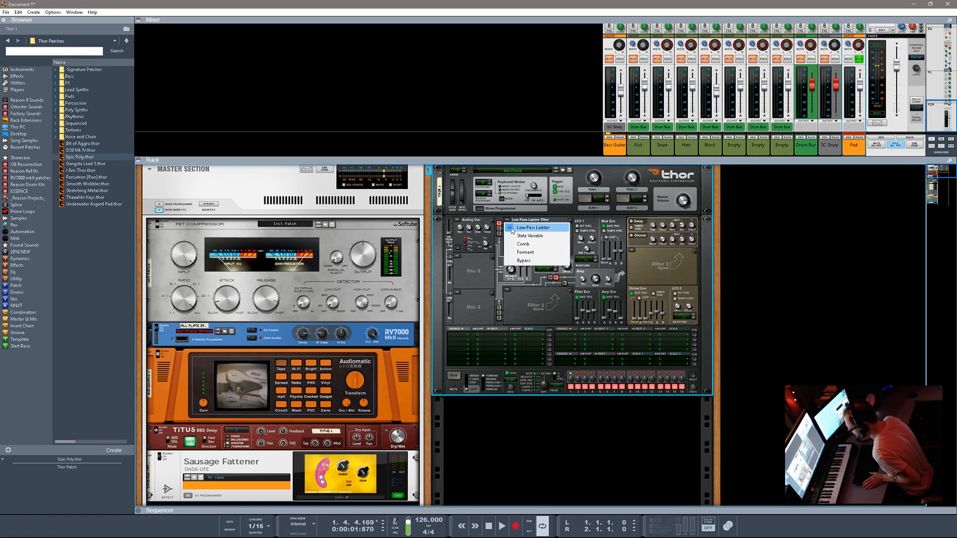
pyautogui.click(522, 264)
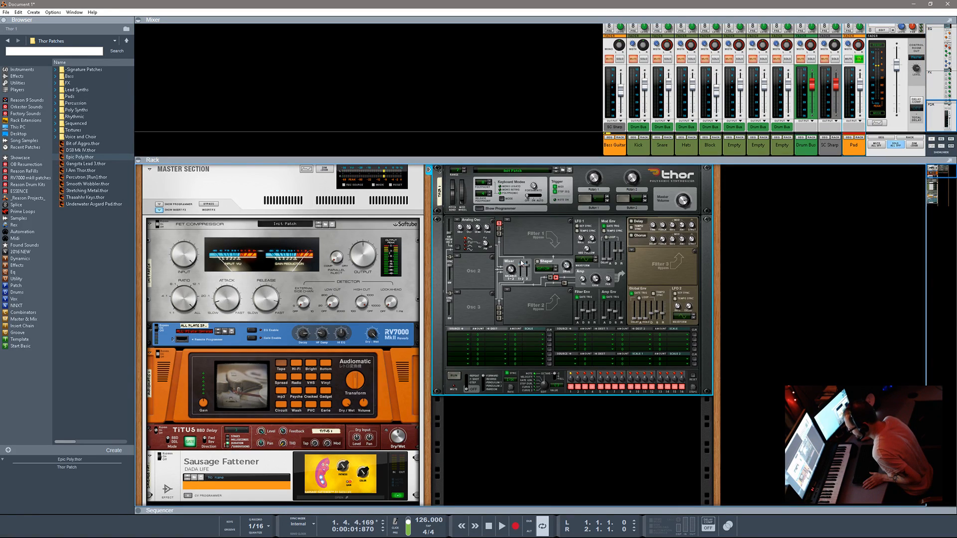
pyautogui.click(456, 220)
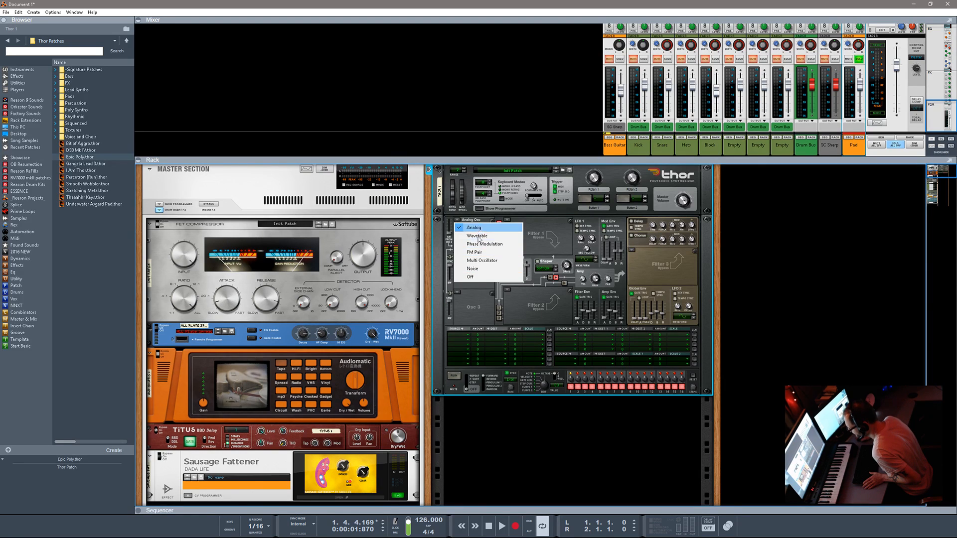
pyautogui.click(477, 277)
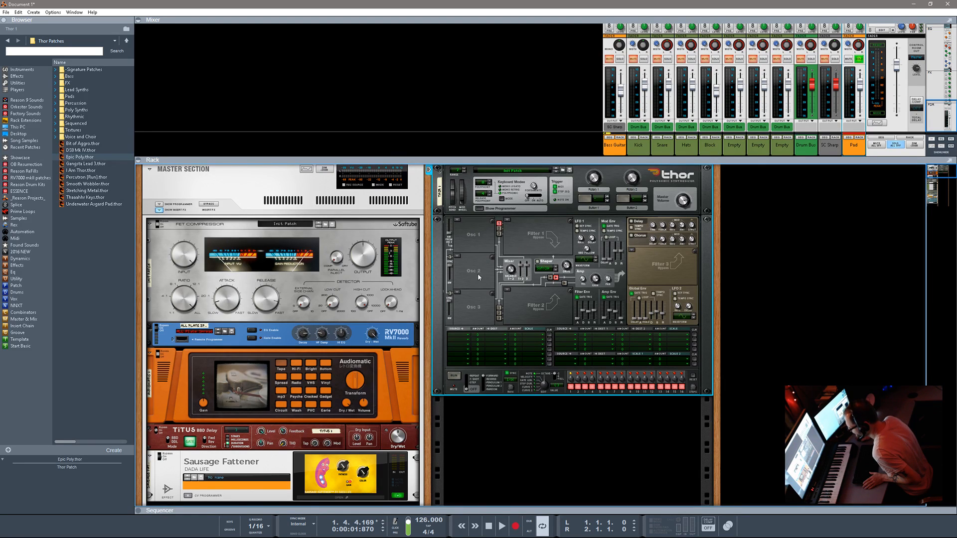
# - Route Oscillators 2 and 3 into Filter 1, and load Wavetable into Oscillators 1 and 2 and FM Pair into Oscillator 3
pyautogui.click(500, 229)
pyautogui.click(499, 234)
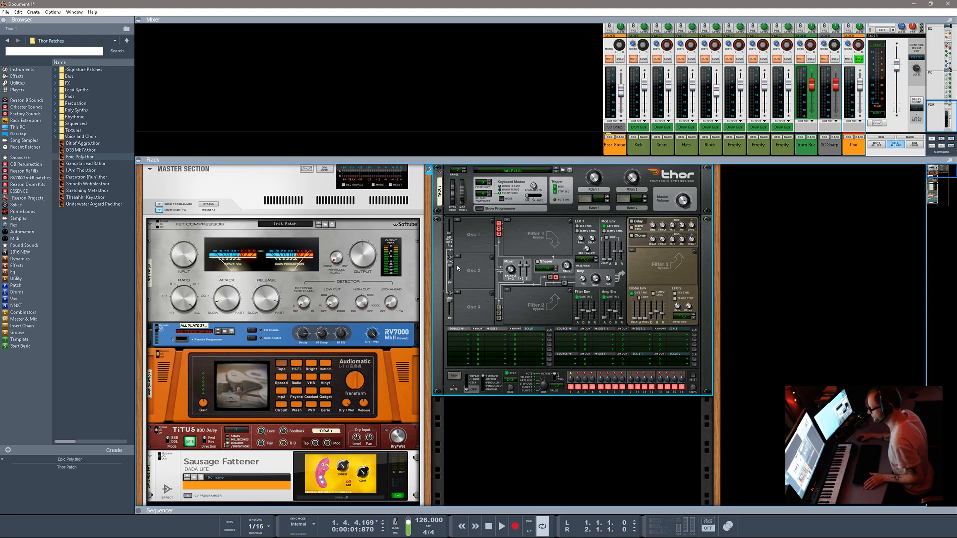
pyautogui.click(457, 220)
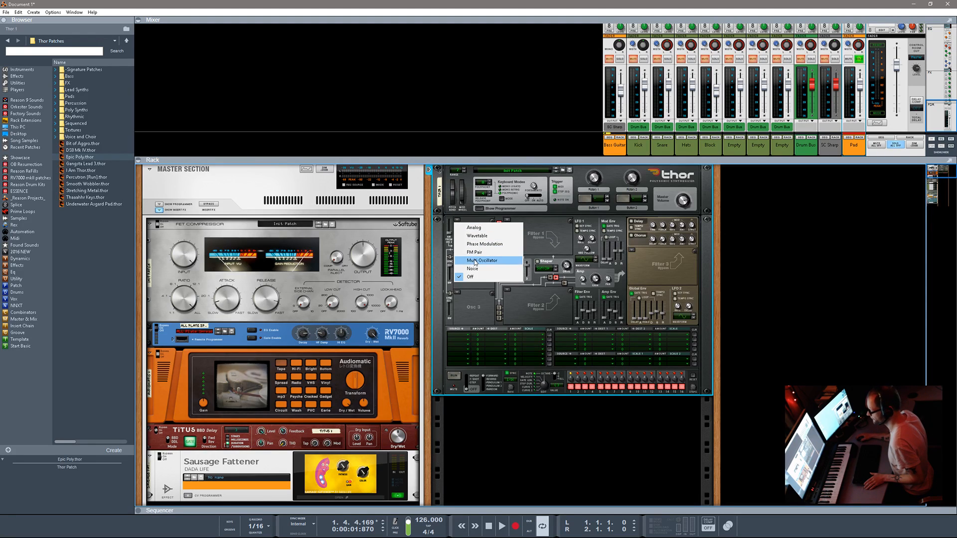
pyautogui.click(477, 236)
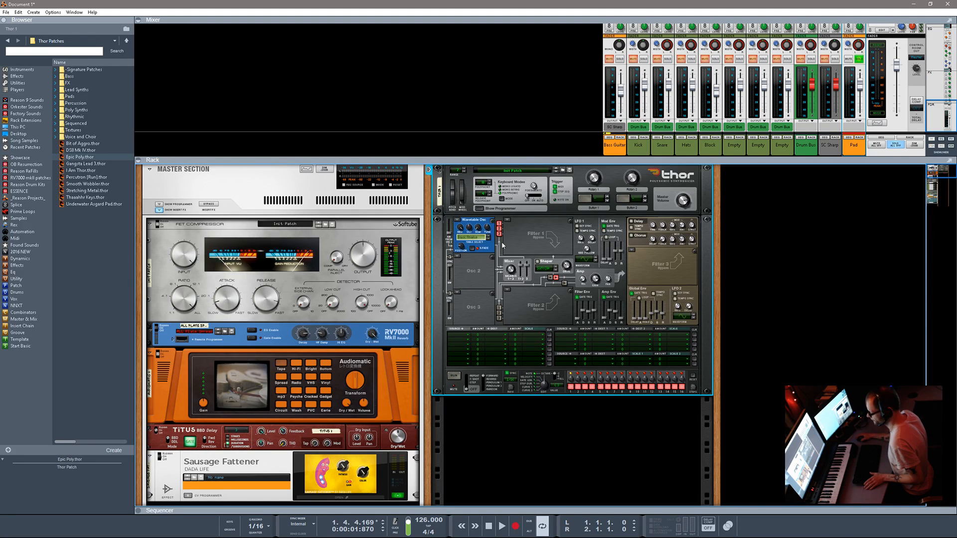
pyautogui.click(458, 256)
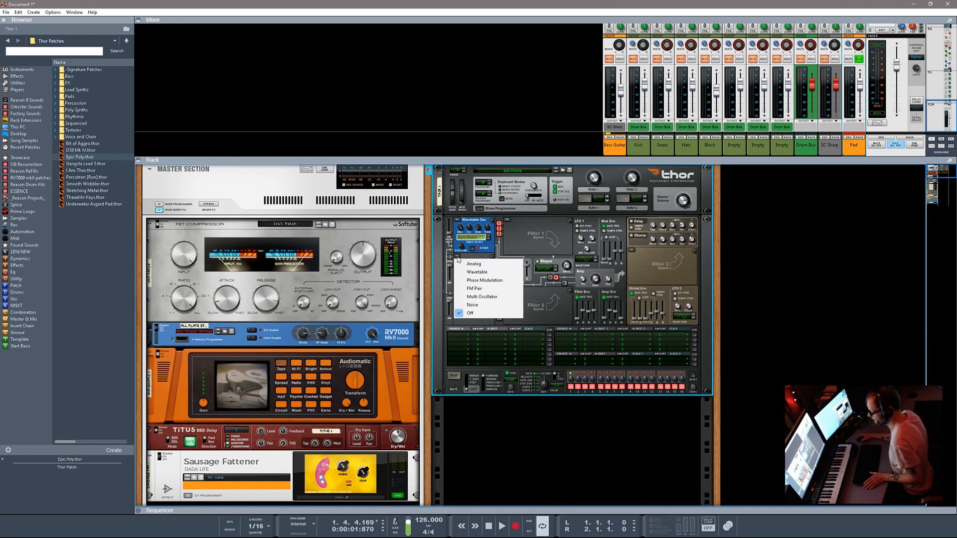
pyautogui.click(478, 271)
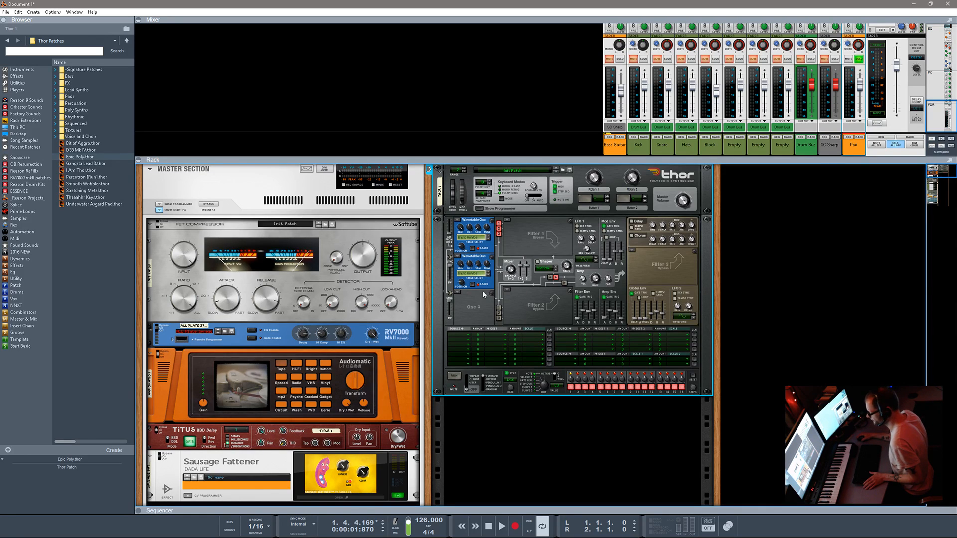
pyautogui.click(457, 294)
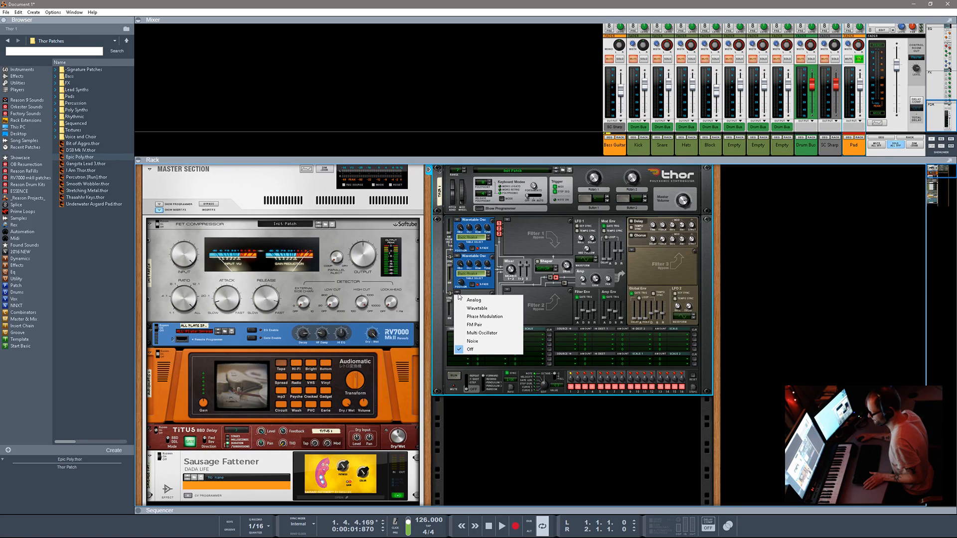
pyautogui.click(474, 324)
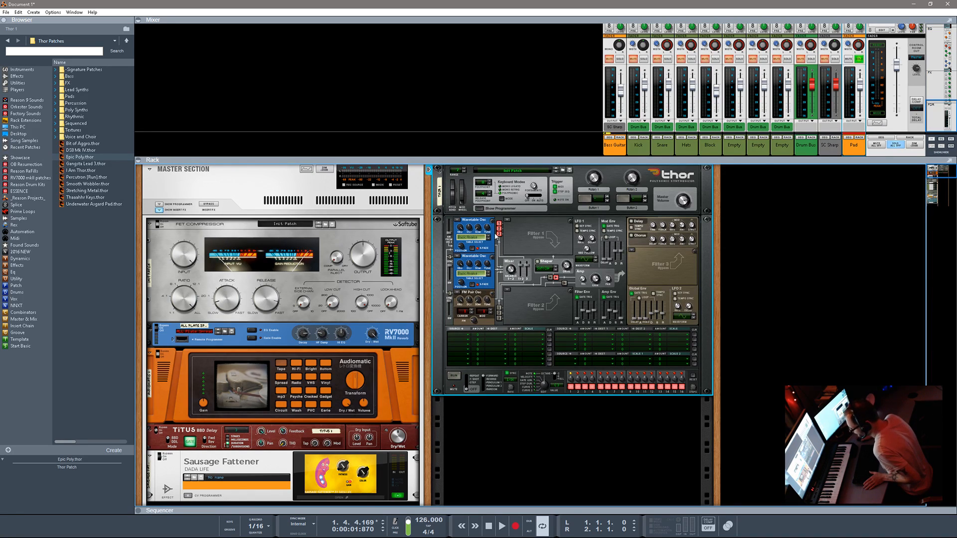
# - Play the loop and select a different wavetable for Thor's Oscillator 1
pyautogui.press('space')
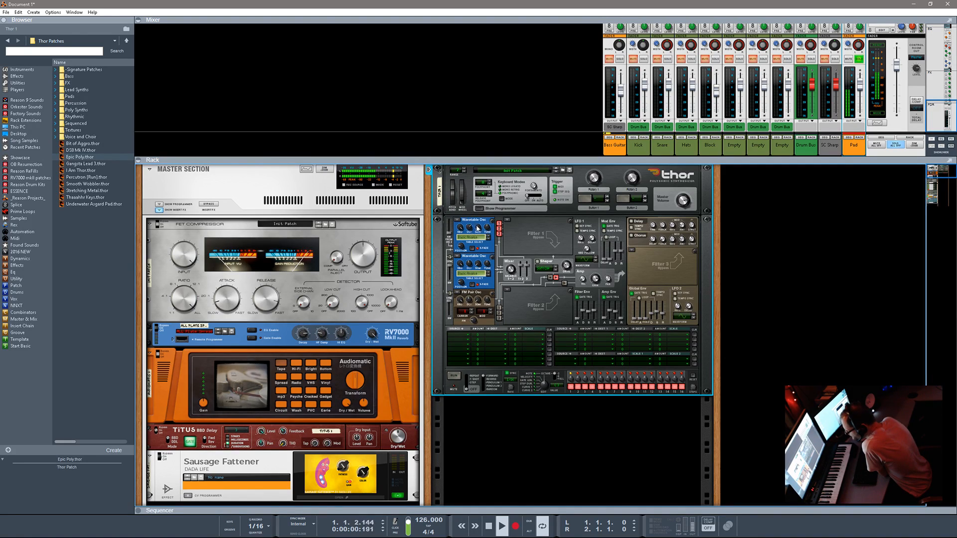
pyautogui.click(489, 239)
pyautogui.click(488, 240)
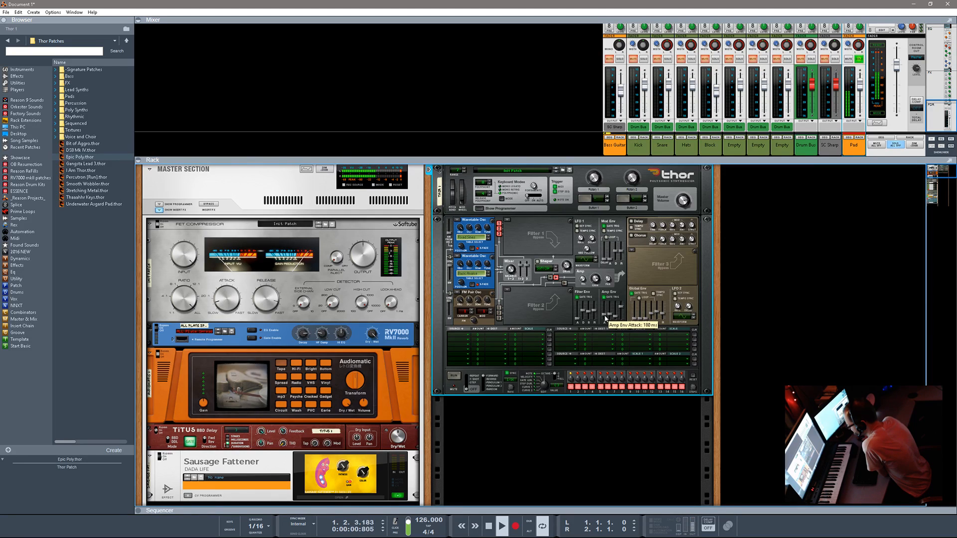
# - Soften the pad by adjusting the Amp Env attack, switching on Thor's Chorus and adjusting Oscillator 2's fine tuning
pyautogui.moveTo(605, 317); pyautogui.dragTo(605, 319)
pyautogui.click(631, 236)
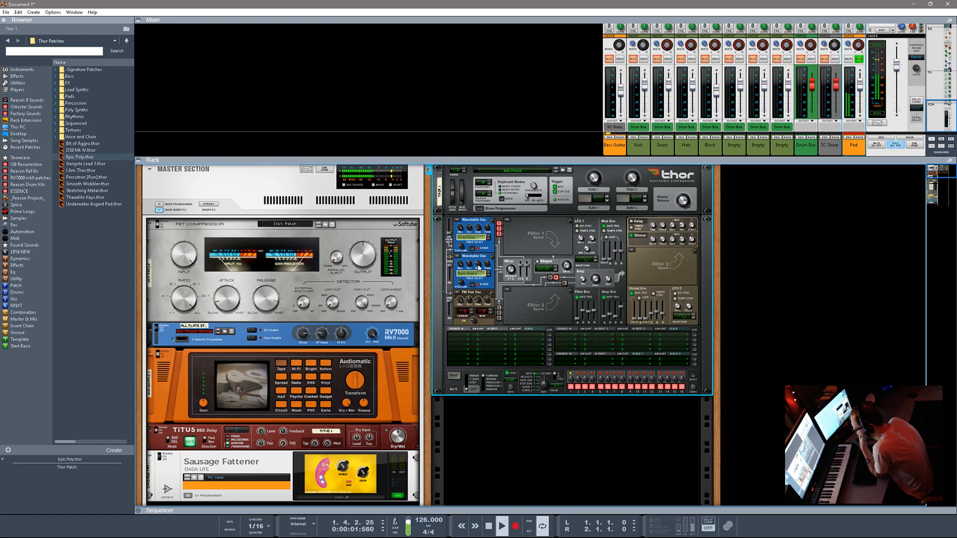
pyautogui.moveTo(480, 267); pyautogui.dragTo(480, 275)
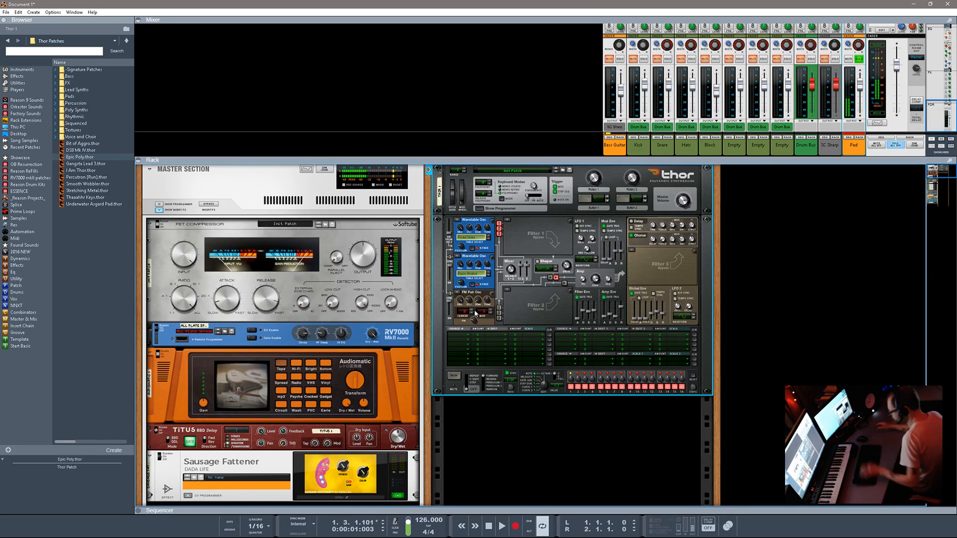
# - Load the Comb type into Filter 1 during playback, adjust its frequency and raise its resonance
pyautogui.press('space')
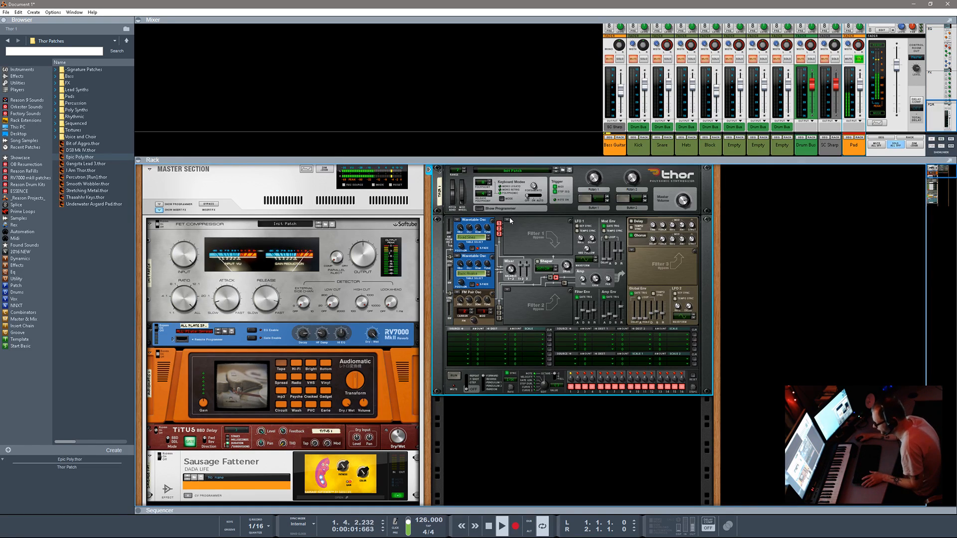
pyautogui.click(507, 220)
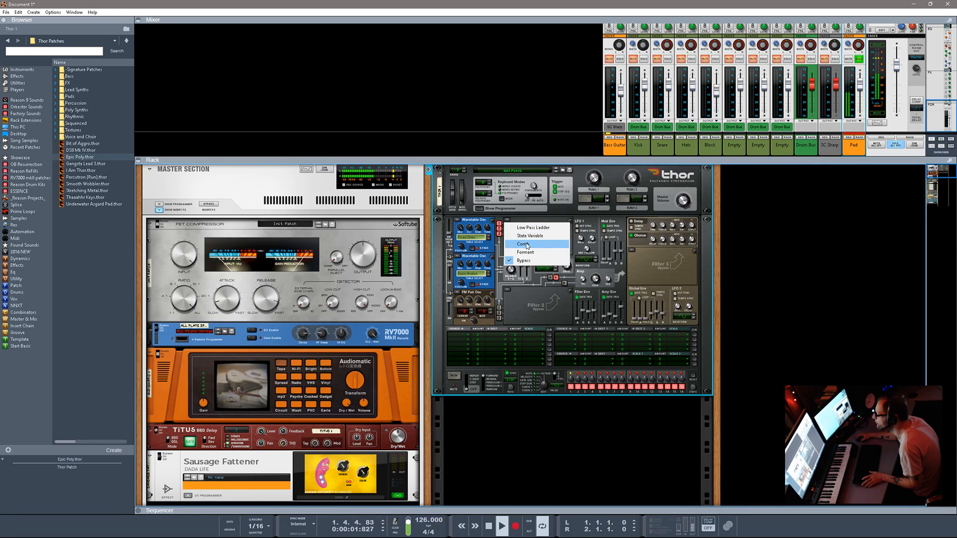
pyautogui.click(526, 243)
pyautogui.moveTo(530, 283); pyautogui.dragTo(530, 289)
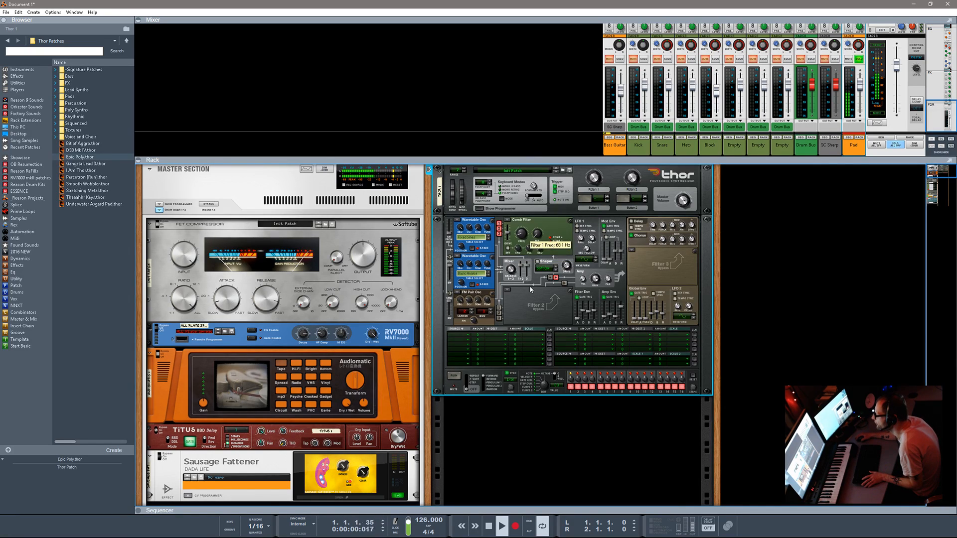
pyautogui.moveTo(537, 233); pyautogui.dragTo(538, 200)
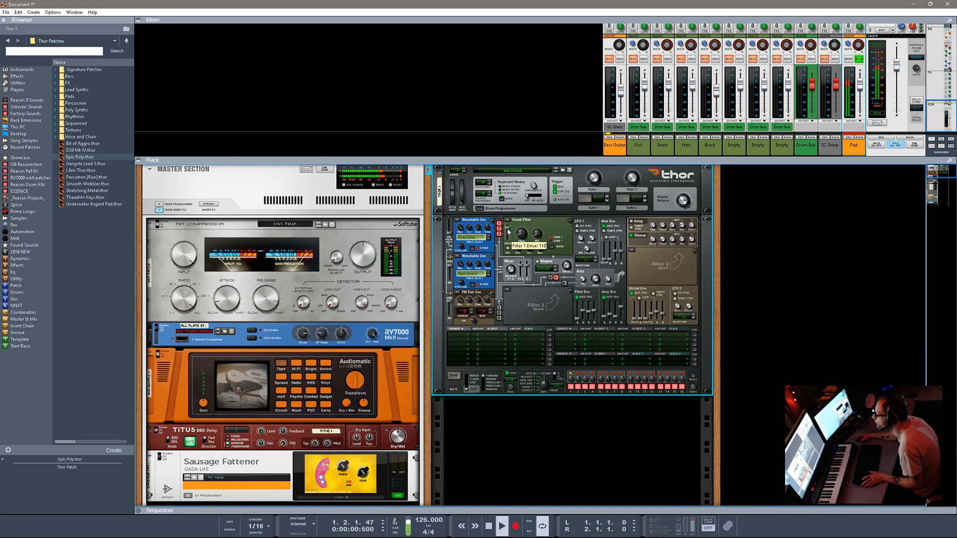
# - Set the Comb filter's drive to 50, and enable Thor's Shaper with a higher drive
pyautogui.moveTo(508, 229); pyautogui.dragTo(508, 236)
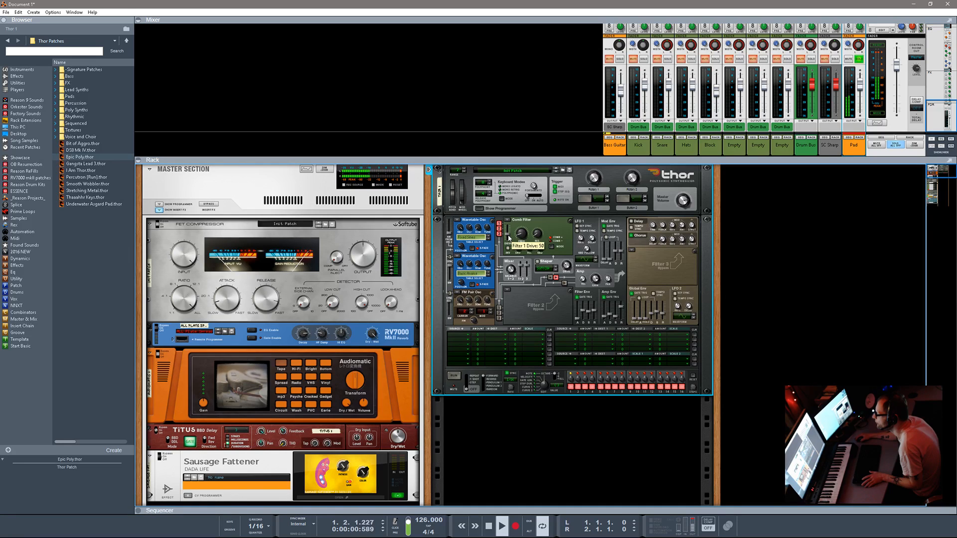
pyautogui.click(537, 261)
pyautogui.moveTo(566, 267); pyautogui.dragTo(570, 248)
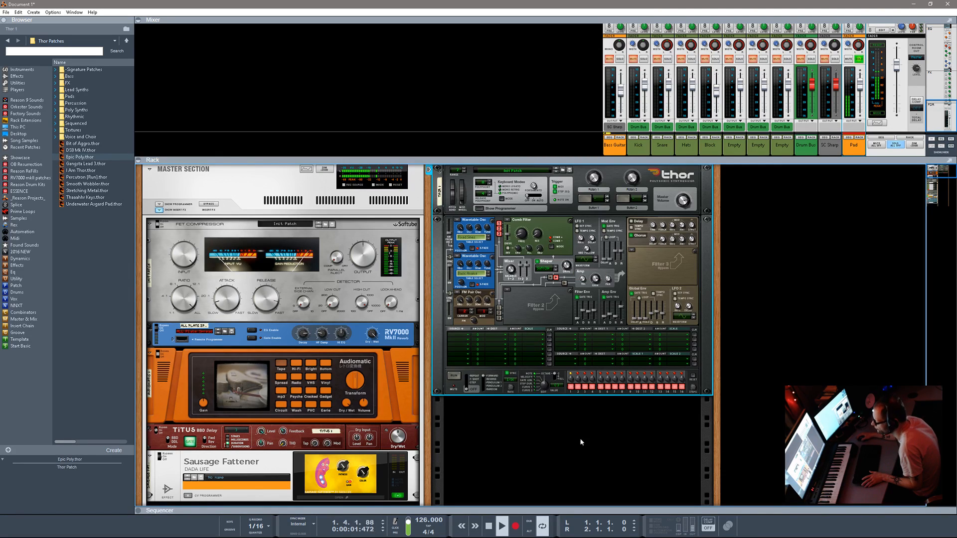
# - Stretch the Thor 1 clip and its notes to two bars and extend the loop's right locator to bar 3
pyautogui.moveTo(529, 507); pyautogui.dragTo(580, 128)
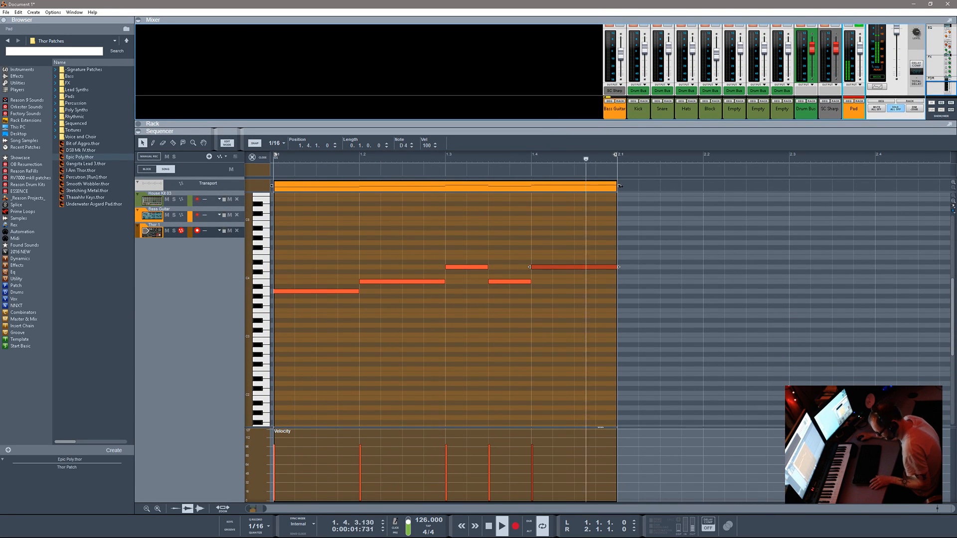
pyautogui.moveTo(620, 186); pyautogui.dragTo(949, 187)
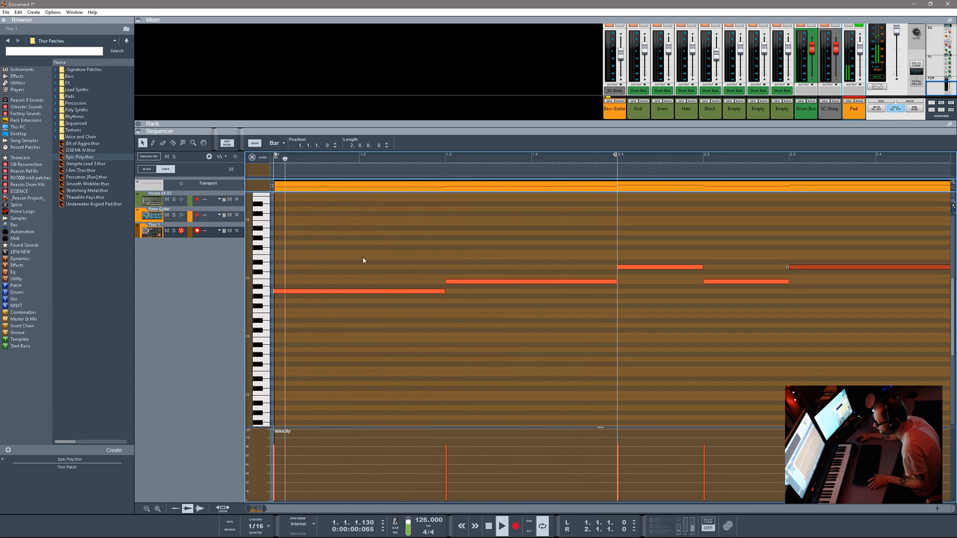
pyautogui.moveTo(265, 509); pyautogui.dragTo(329, 509)
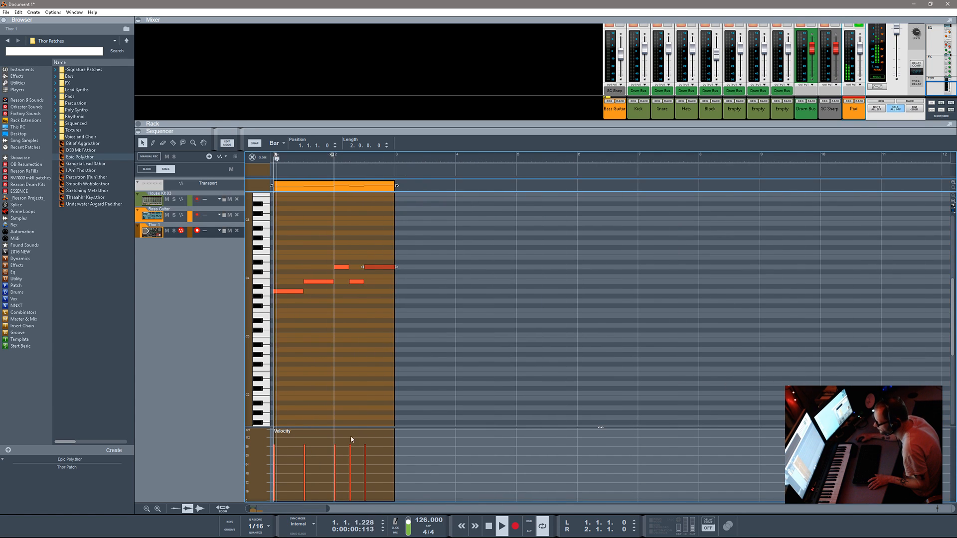
pyautogui.moveTo(337, 156); pyautogui.dragTo(396, 166)
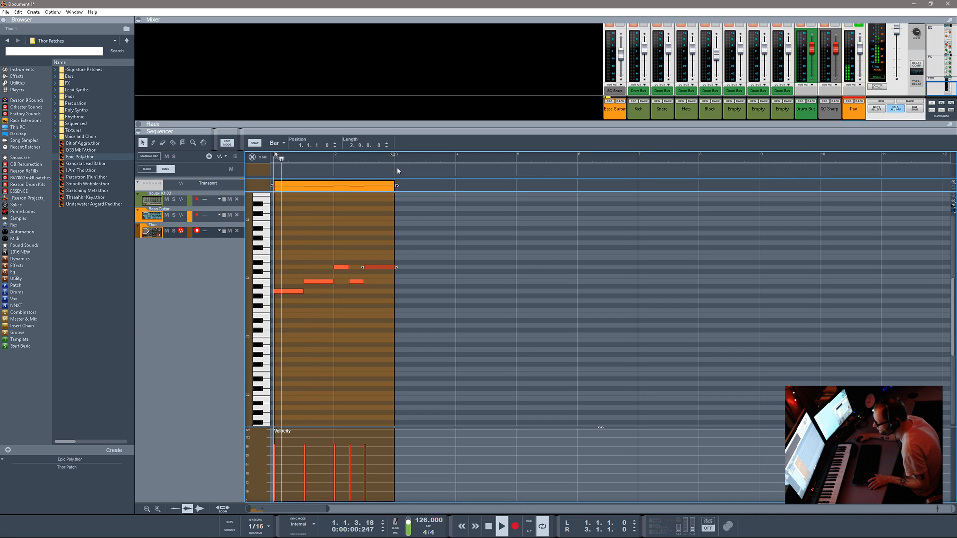
# - Bring the rack back into view, lower Thor's Amp Env sustain and replay the two-bar loop
pyautogui.moveTo(575, 129); pyautogui.dragTo(603, 504)
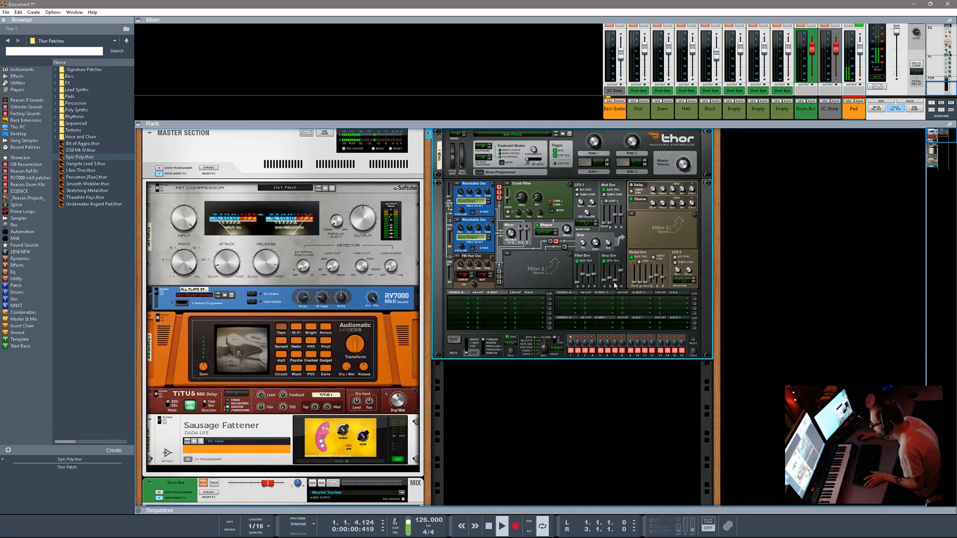
pyautogui.moveTo(617, 264); pyautogui.dragTo(617, 275)
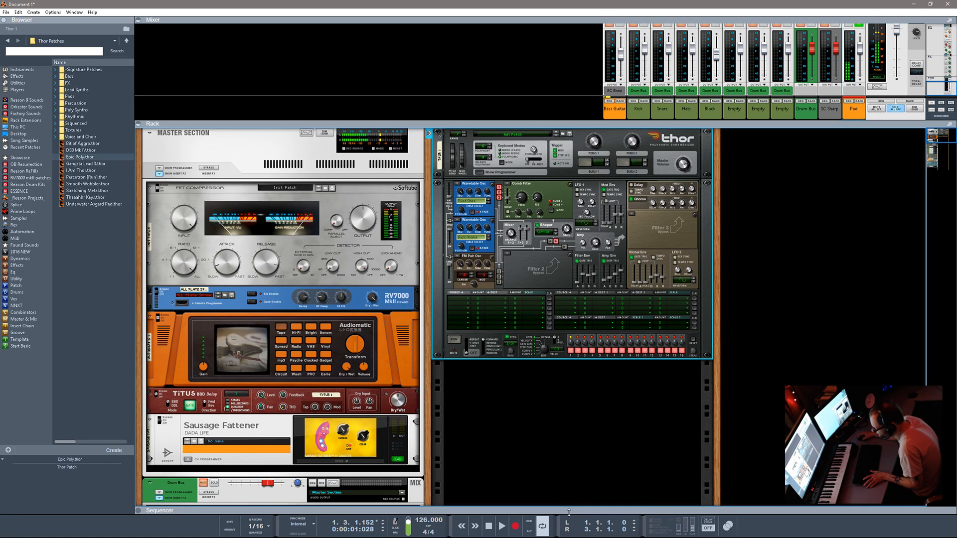
pyautogui.moveTo(569, 512)
pyautogui.mouseDown()
pyautogui.moveTo(571, 303)
pyautogui.moveTo(574, 512)
pyautogui.mouseUp()
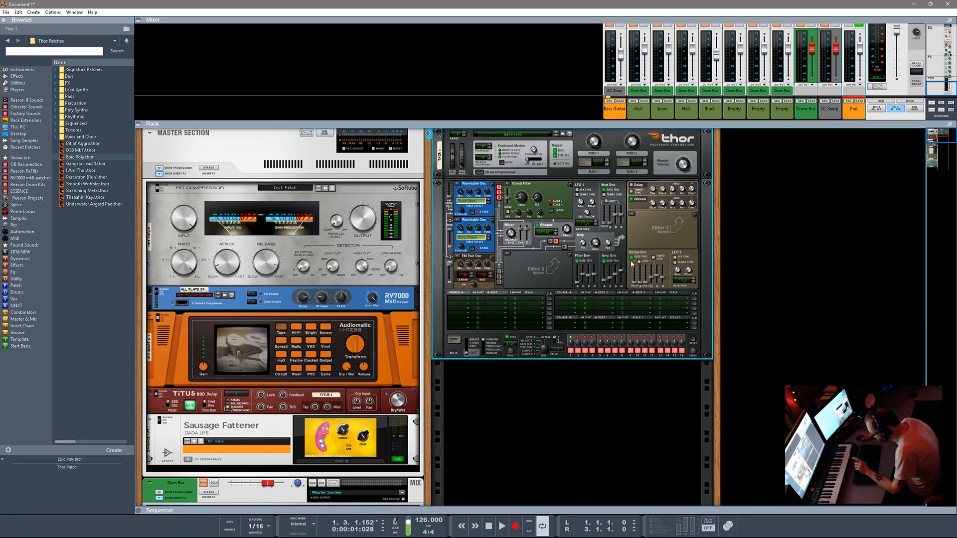
pyautogui.moveTo(607, 285)
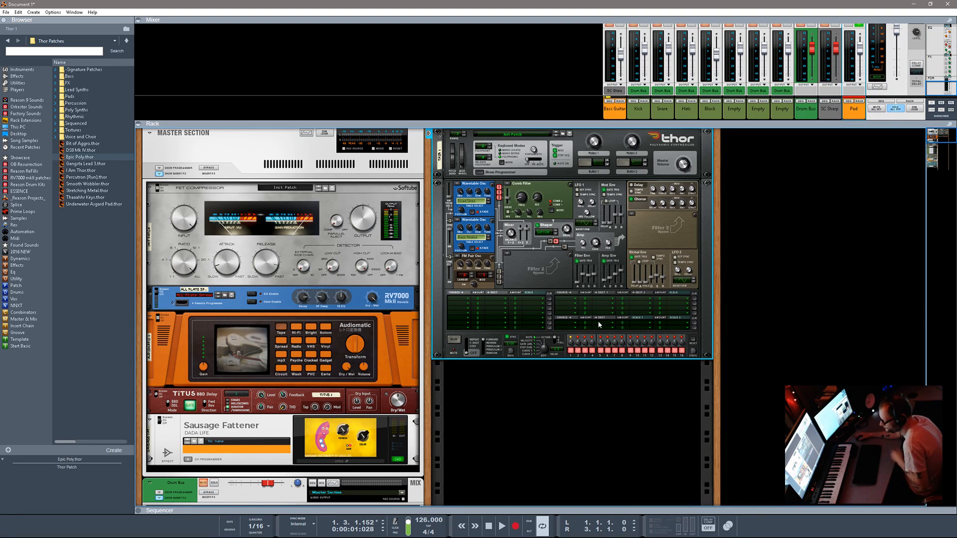
pyautogui.press('space')
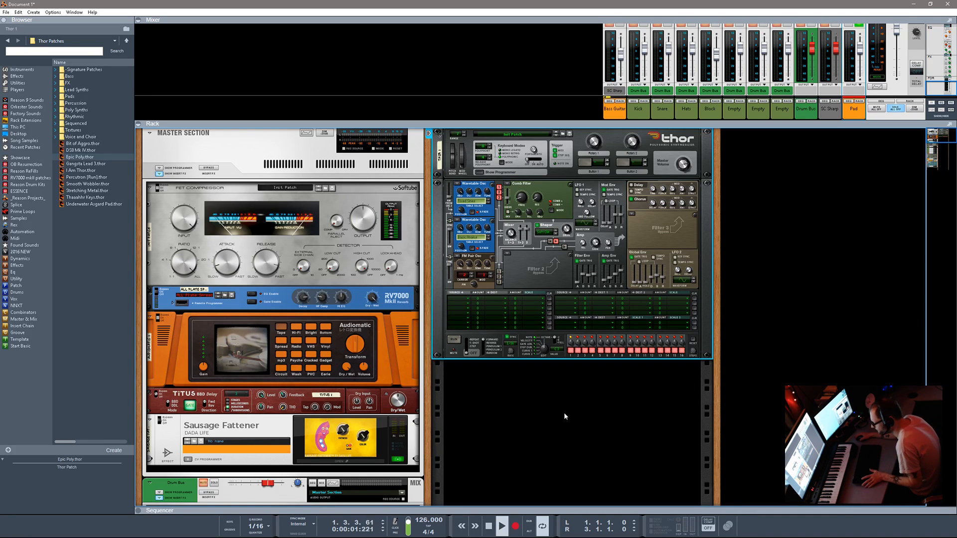
# - Clear all mixer solos, and duplicate the one-bar House Kit 03 and Bass Guitar clips into bar 2
pyautogui.click(552, 509)
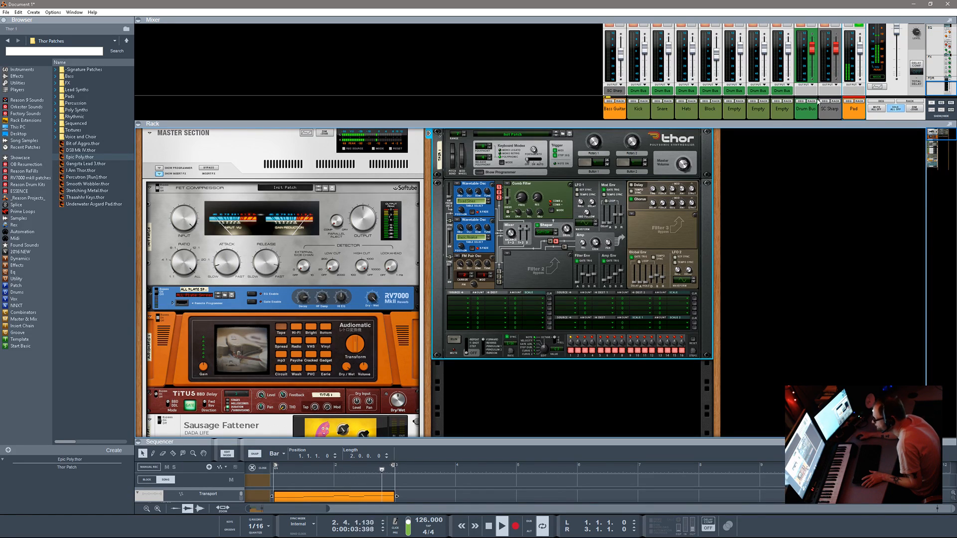
pyautogui.click(893, 111)
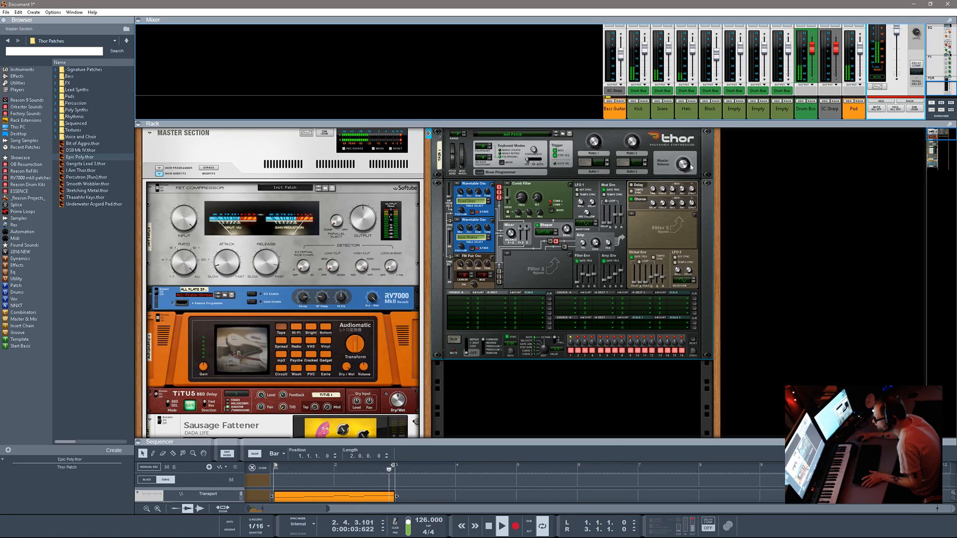
pyautogui.moveTo(477, 439); pyautogui.dragTo(486, 220)
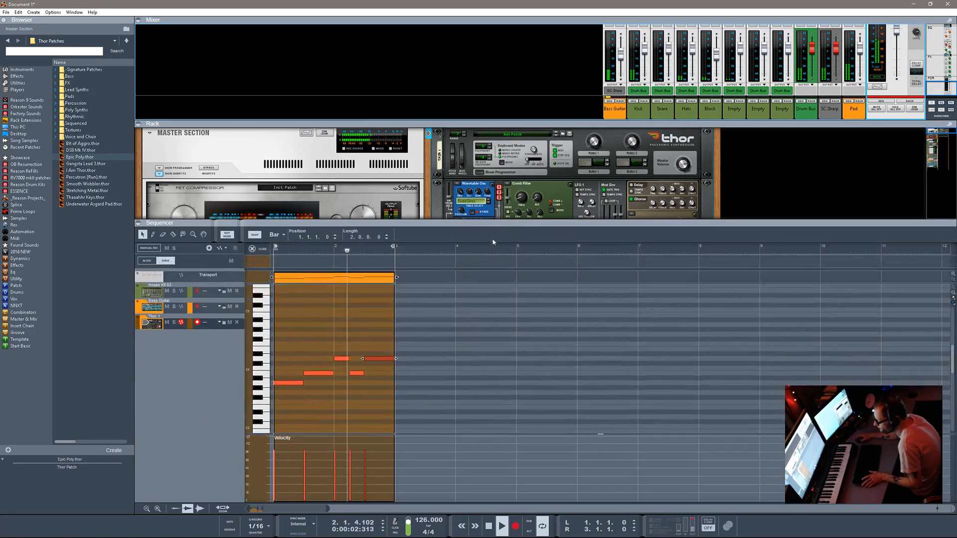
pyautogui.click(252, 248)
pyautogui.moveTo(386, 272)
pyautogui.mouseDown()
pyautogui.moveTo(387, 315)
pyautogui.moveTo(420, 312)
pyautogui.mouseUp()
pyautogui.hotkey('ctrl', 'd')
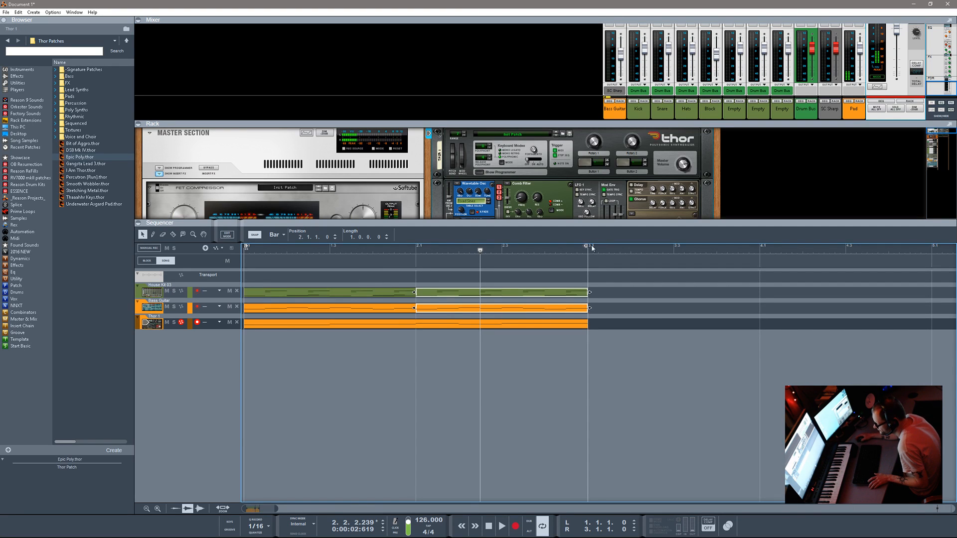
# - Return the song position to 1.1.1 and open the first House Kit 03 clip for note editing
pyautogui.moveTo(481, 251); pyautogui.dragTo(210, 294)
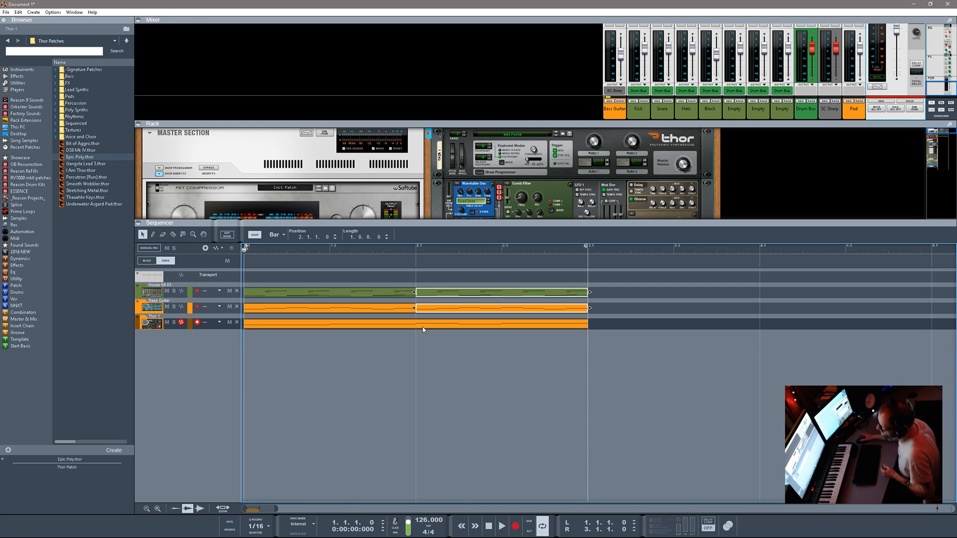
pyautogui.doubleClick(371, 298)
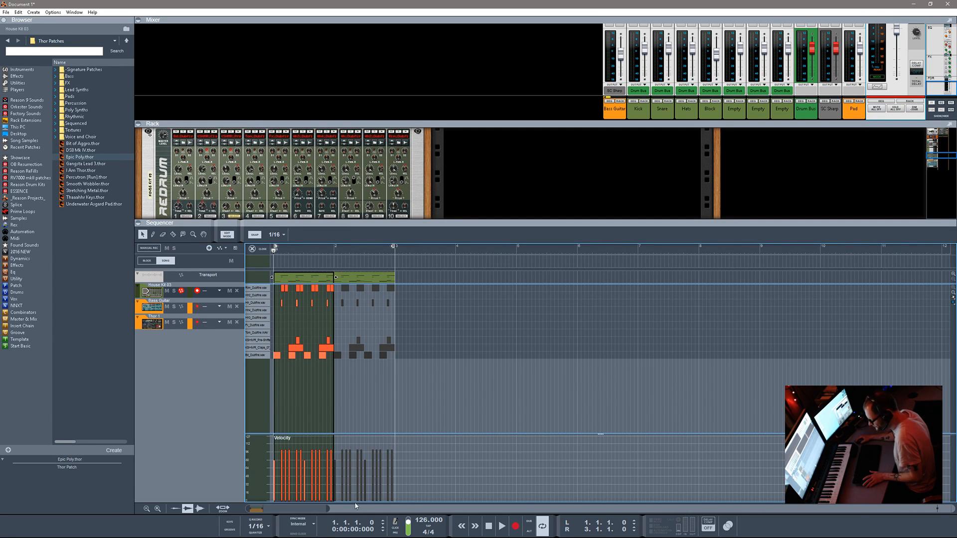
pyautogui.moveTo(327, 509); pyautogui.dragTo(281, 513)
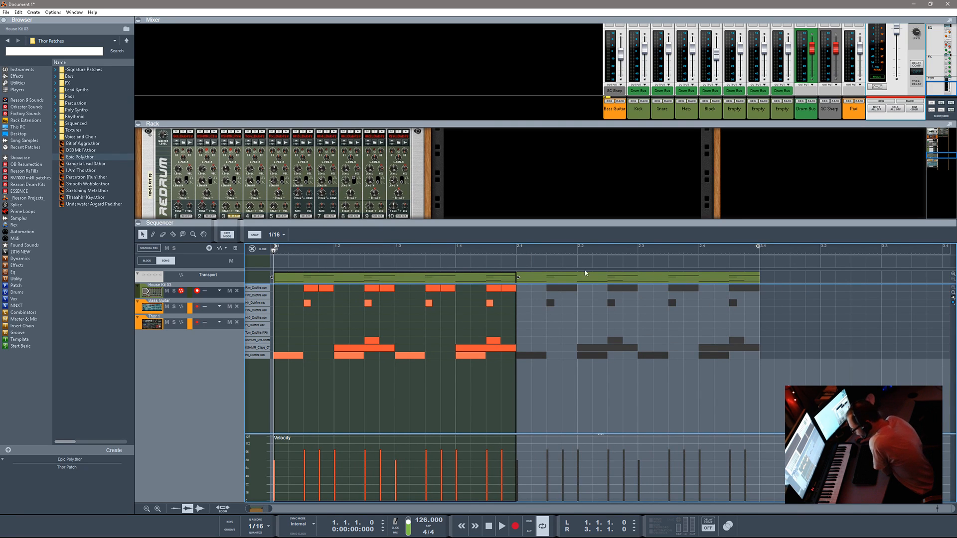
# - Try joining the two House Kit 03 clips into one clip, and undo the join
pyautogui.click(624, 280)
pyautogui.rightClick(624, 280)
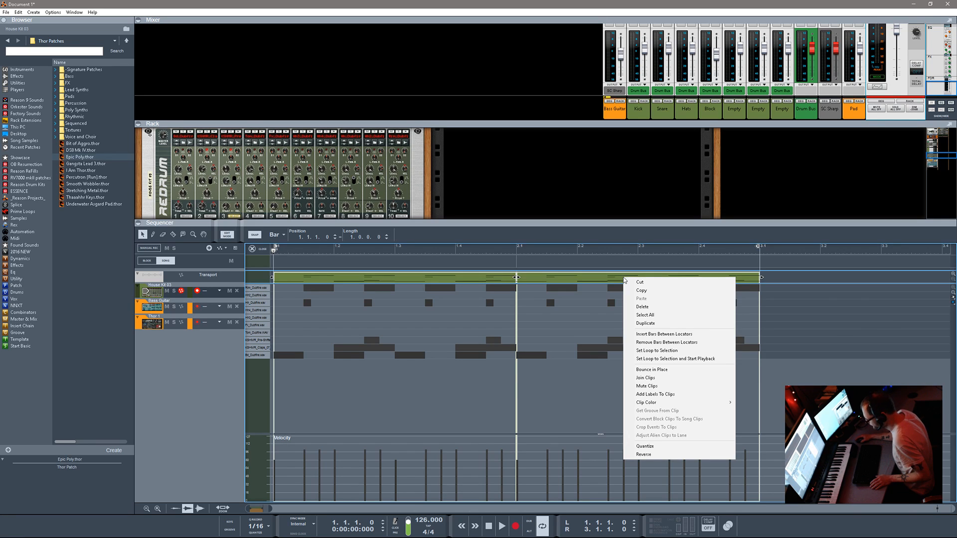
pyautogui.click(646, 377)
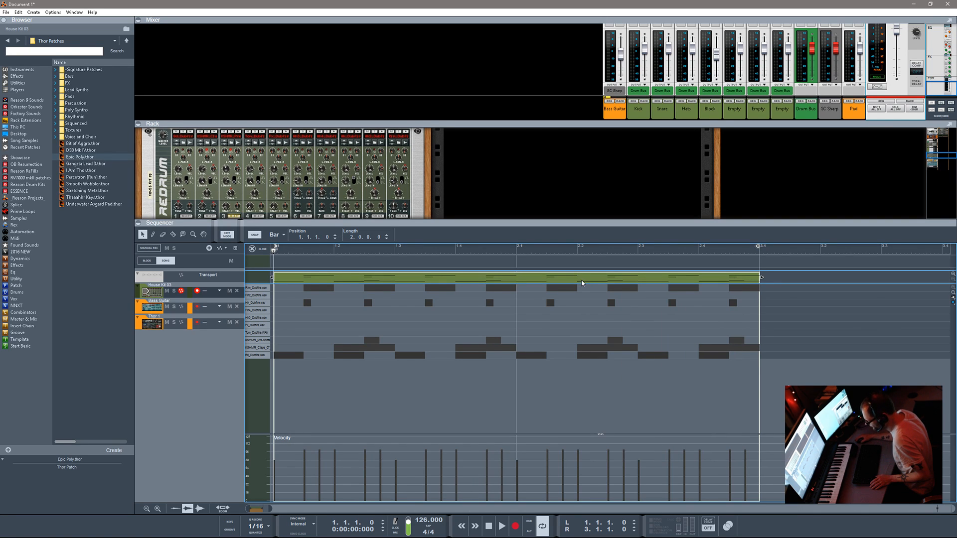
pyautogui.doubleClick(582, 282)
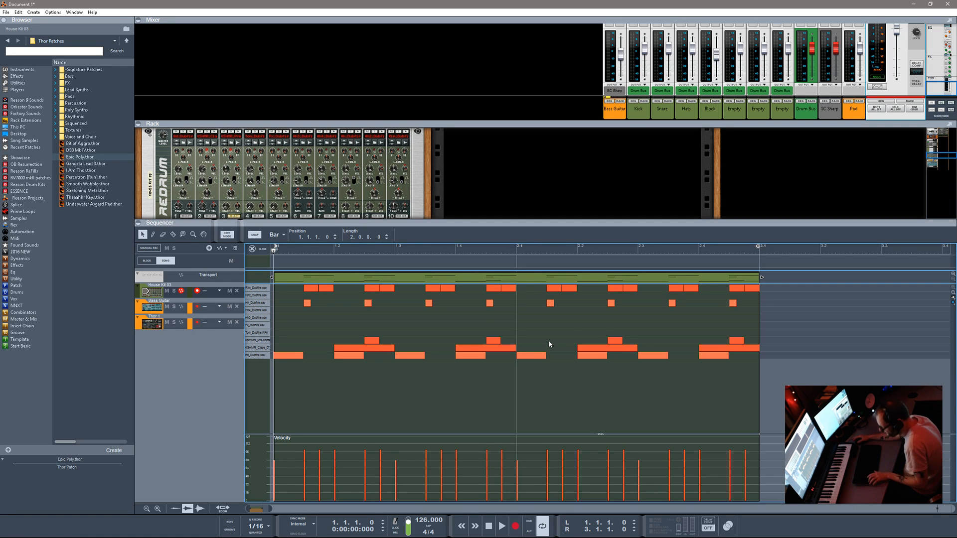
pyautogui.hotkey('ctrl', 'z')
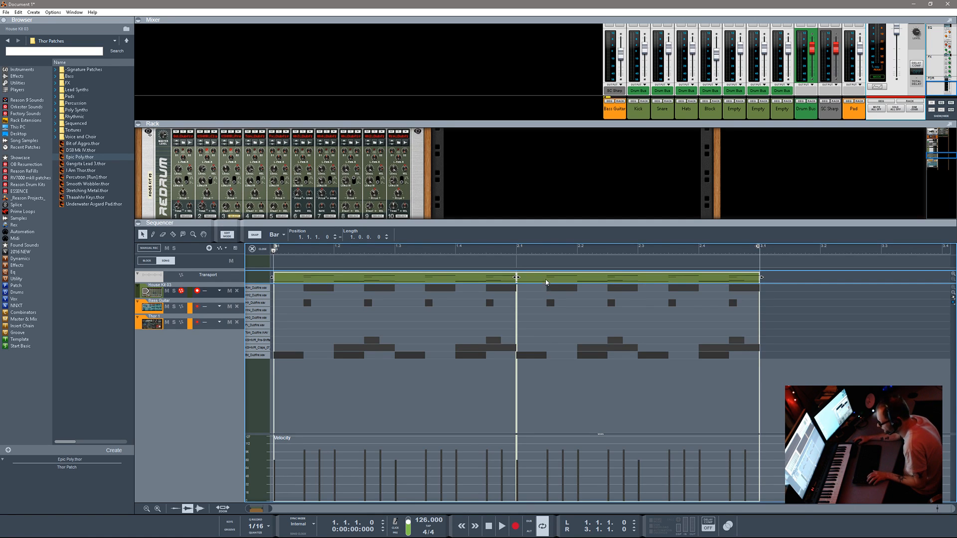
# - Try copying the G1 note at 1.4.3 from the first drum clip to 2.1.4, and undo the copy
pyautogui.doubleClick(506, 282)
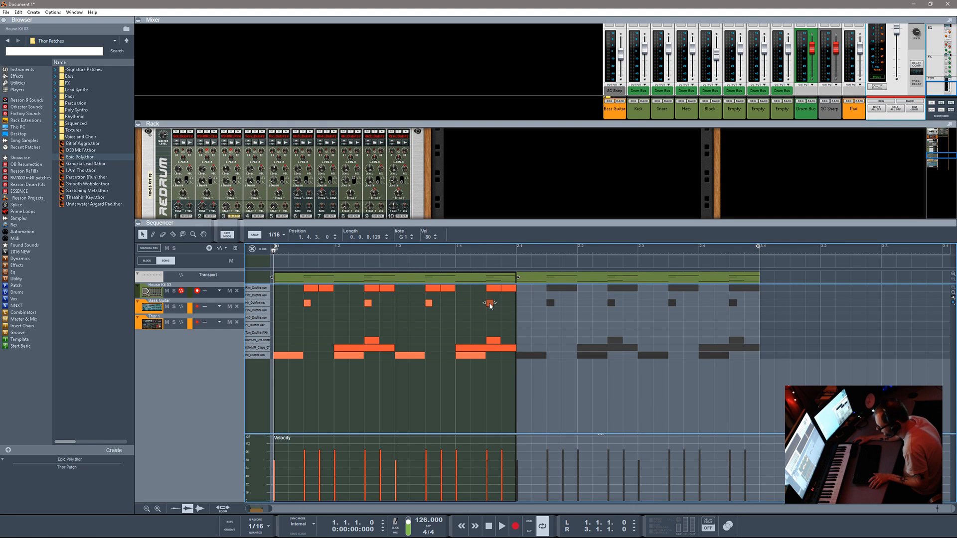
pyautogui.moveTo(491, 306); pyautogui.dragTo(569, 305)
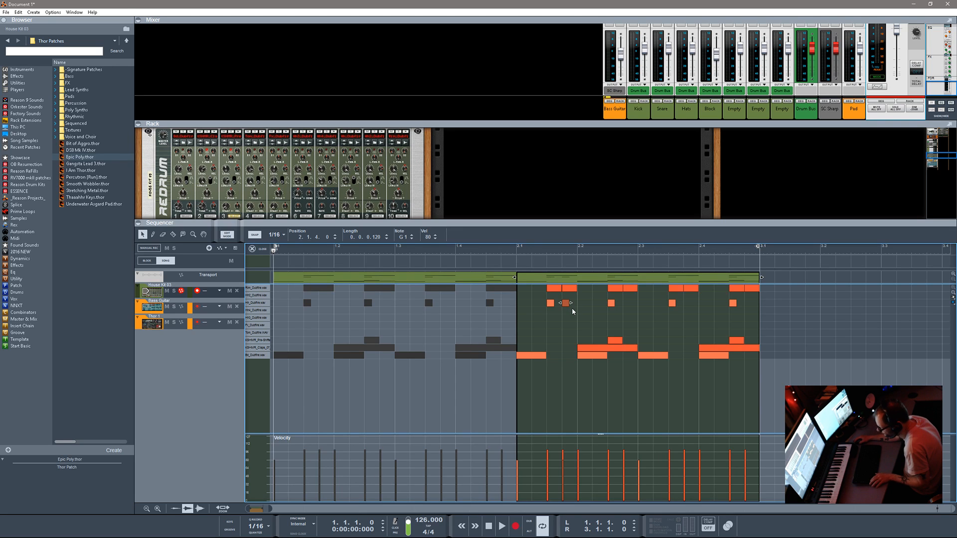
pyautogui.hotkey('ctrl', 'z')
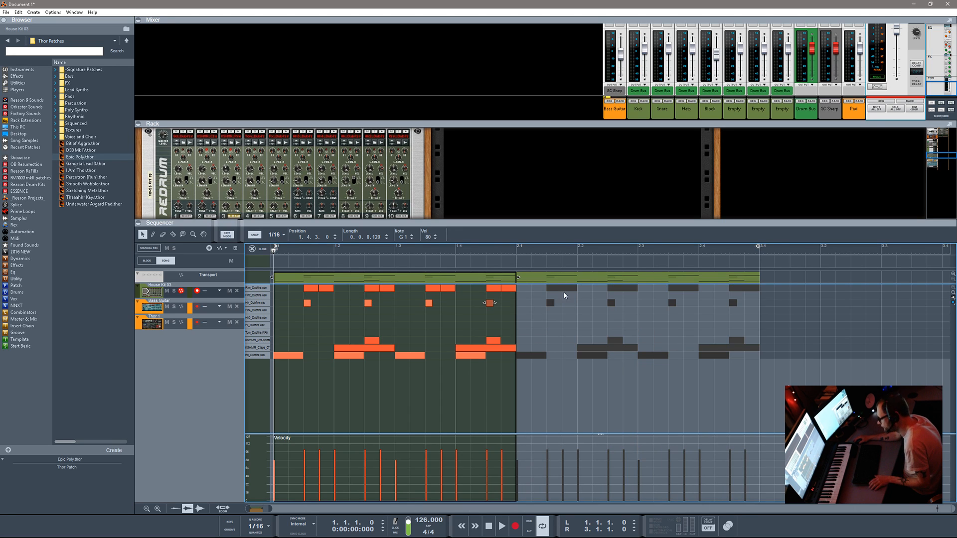
# - Join the two House Kit 03 clips into a single two-bar clip and open it for editing
pyautogui.click(543, 278)
pyautogui.rightClick(543, 278)
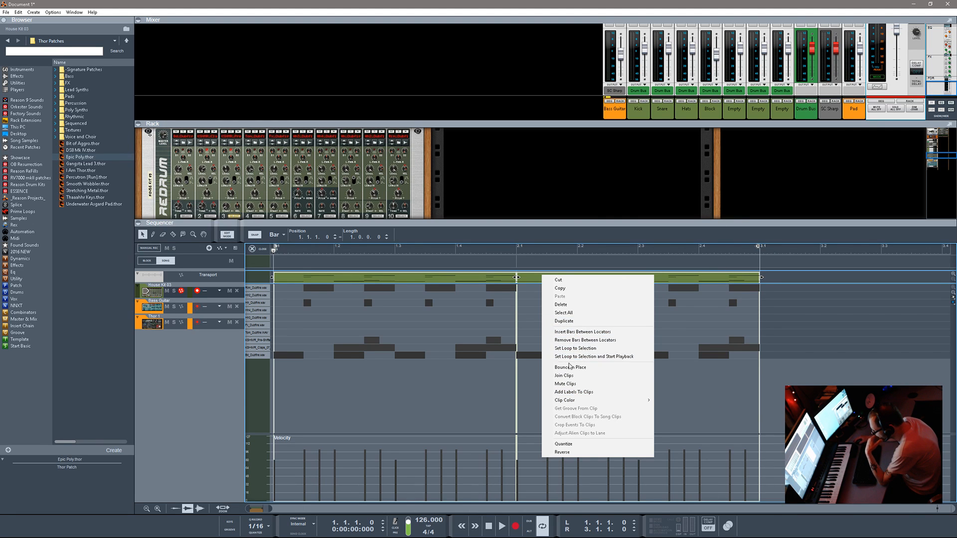
pyautogui.click(567, 377)
pyautogui.click(557, 282)
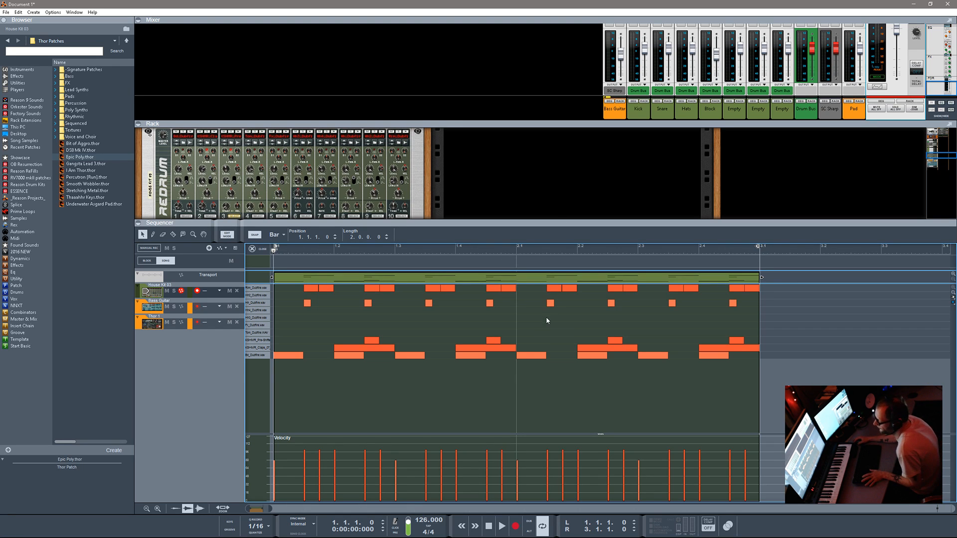
# - Copy the C1 kick note from 2.3.1 to 2.4.3, and replace the kick at 2.4.1 with one at 2.3.4 during playback
pyautogui.click(665, 356)
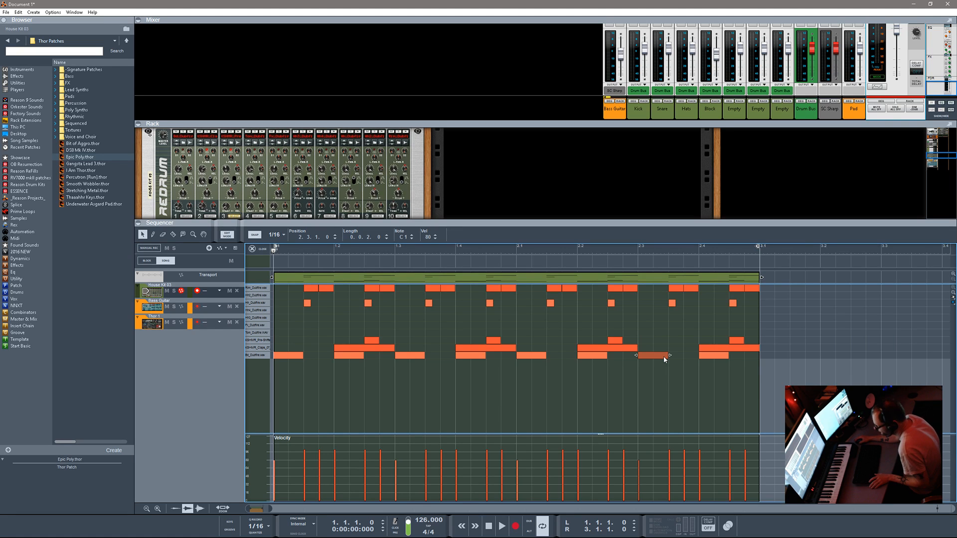
pyautogui.moveTo(664, 359); pyautogui.dragTo(752, 358)
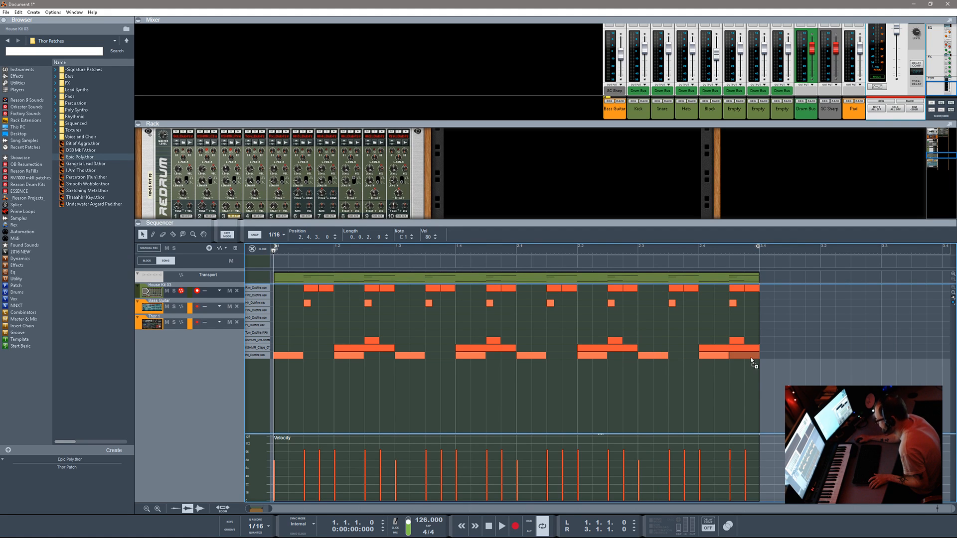
pyautogui.click(504, 529)
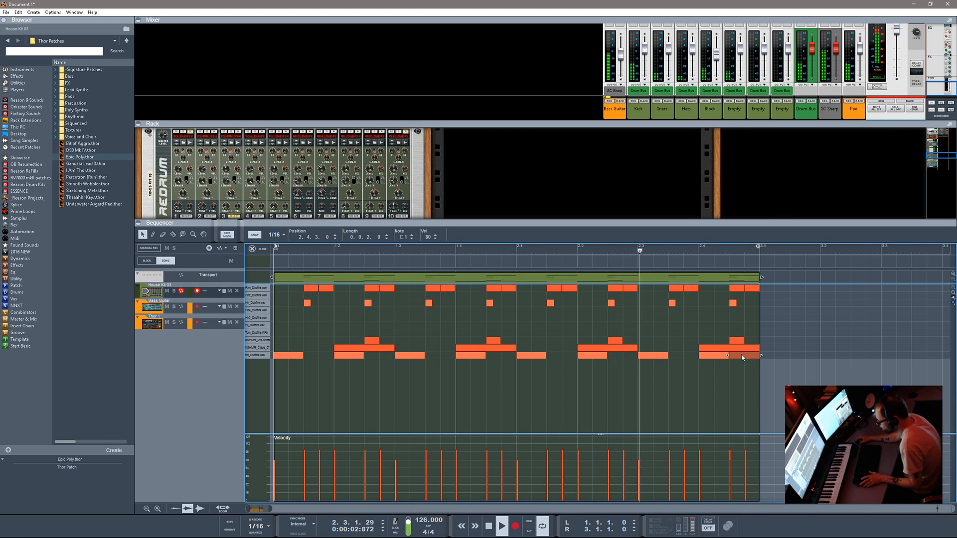
pyautogui.moveTo(739, 356); pyautogui.dragTo(694, 356)
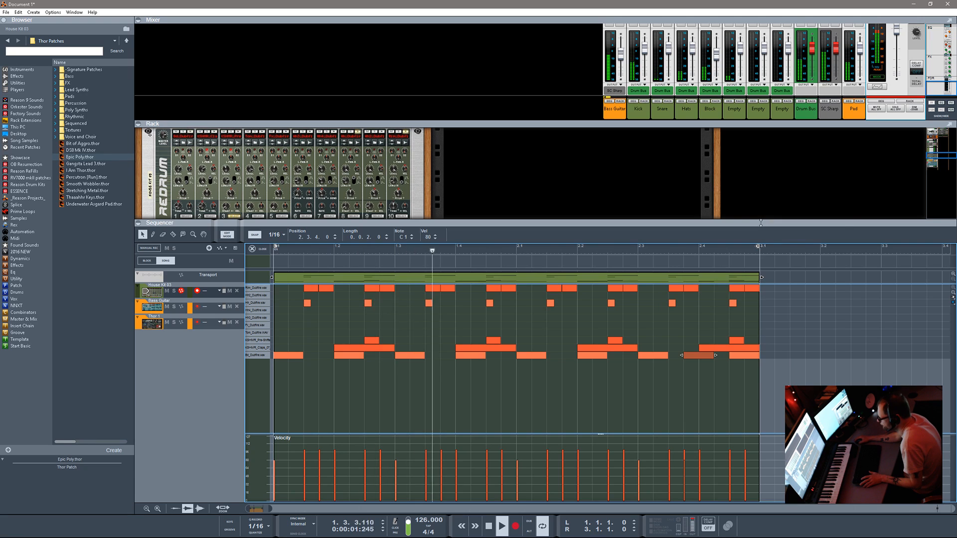
# - Lower the Bass Guitar channel's fader while the loop plays, and stop playback
pyautogui.moveTo(747, 223); pyautogui.dragTo(746, 412)
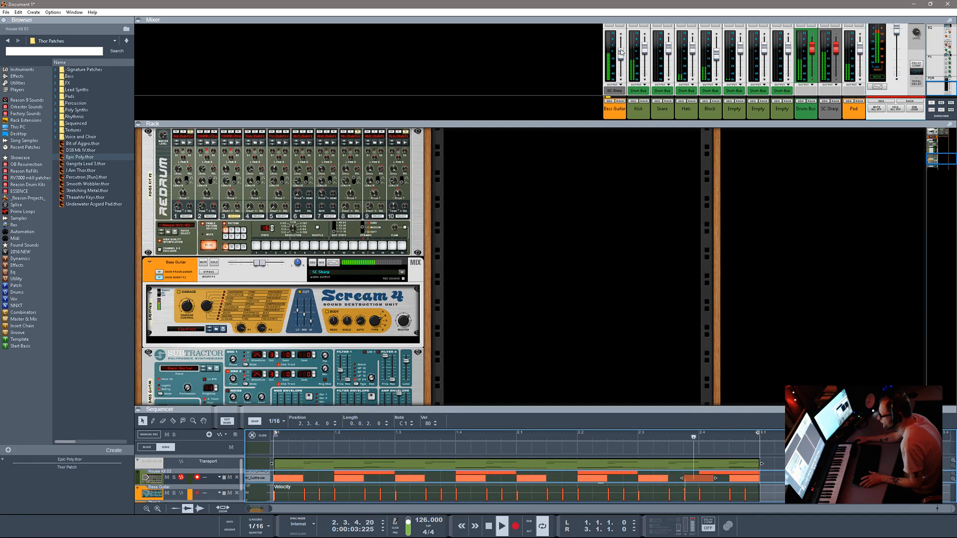
pyautogui.moveTo(621, 52); pyautogui.dragTo(621, 65)
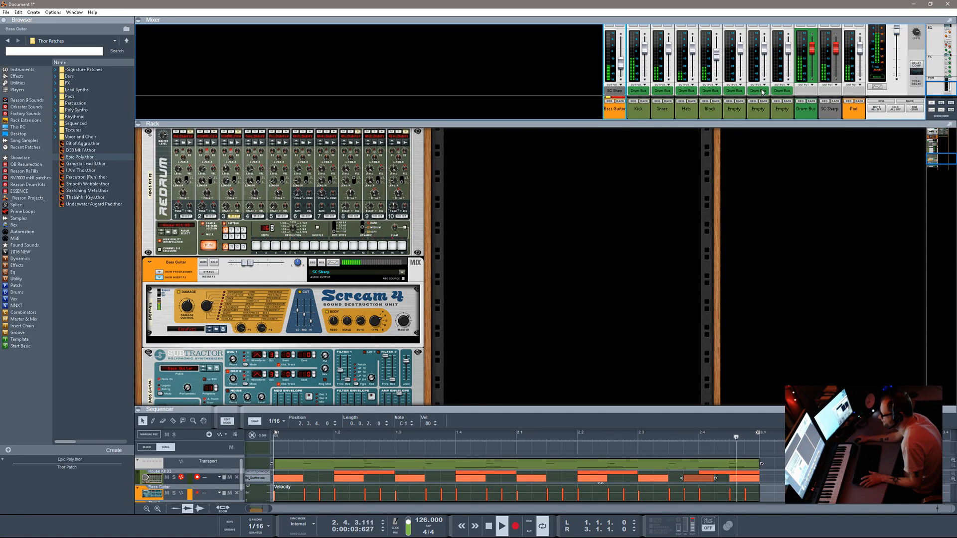
pyautogui.press('space')
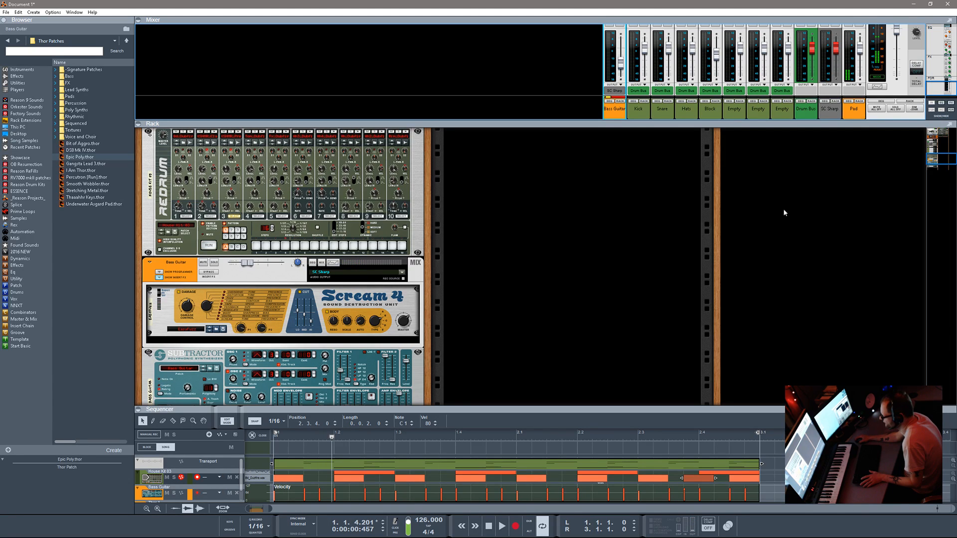
# - Open the Thor 1 clip and draw two-beat notes C4 and E4 at 1.1.1 and D4 at 1.3.1
pyautogui.moveTo(638, 407); pyautogui.dragTo(645, 189)
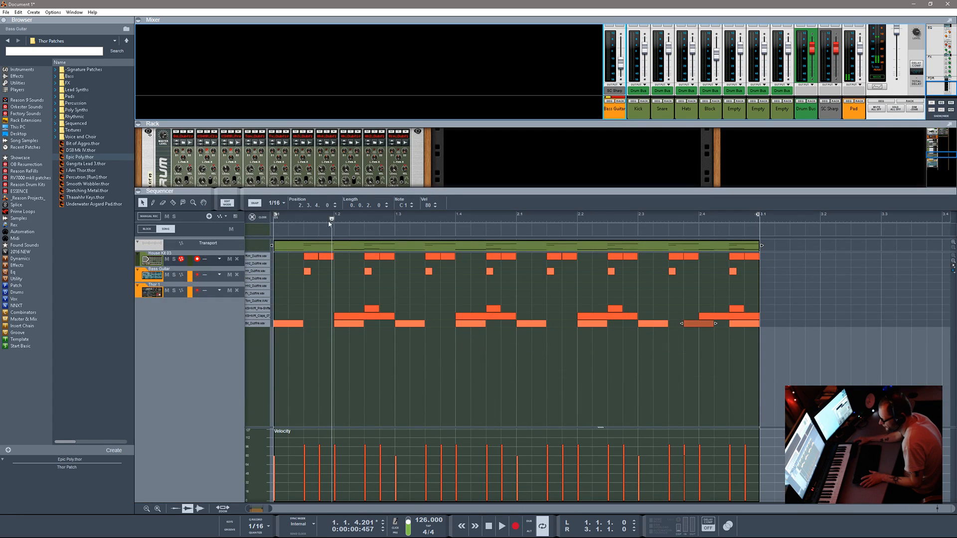
pyautogui.click(253, 217)
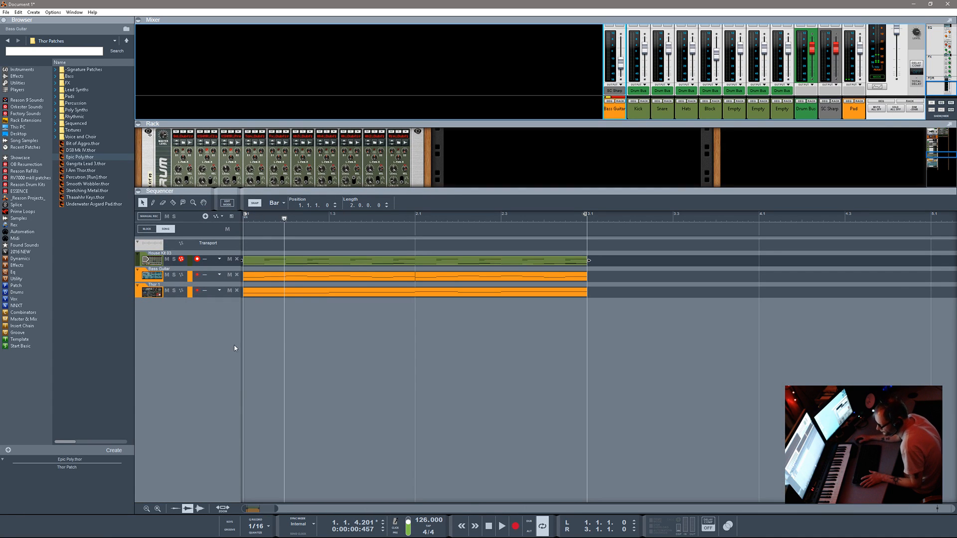
pyautogui.click(270, 290)
pyautogui.doubleClick(270, 290)
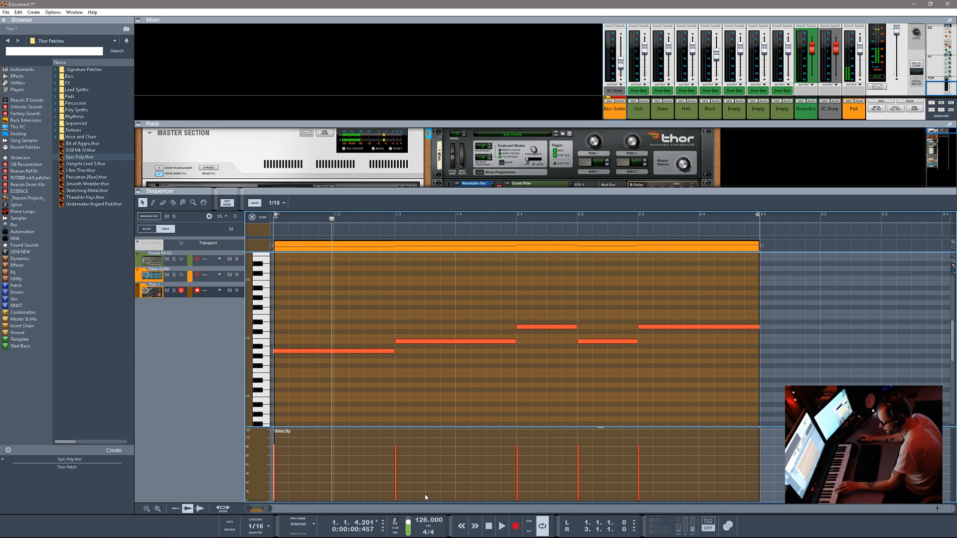
pyautogui.keyDown('alt'); pyautogui.click(287, 337); pyautogui.keyUp('alt')
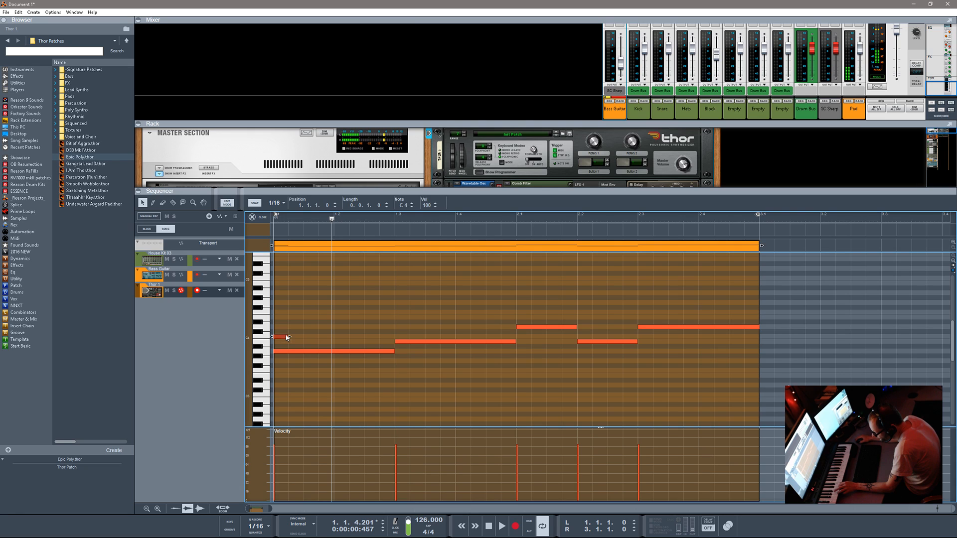
pyautogui.moveTo(290, 338); pyautogui.dragTo(395, 337)
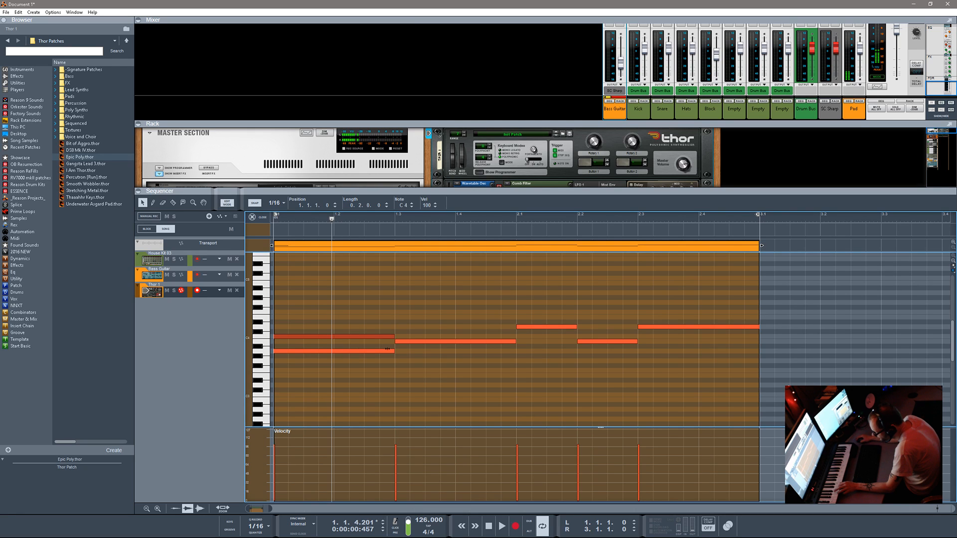
pyautogui.keyDown('alt'); pyautogui.click(280, 318); pyautogui.keyUp('alt')
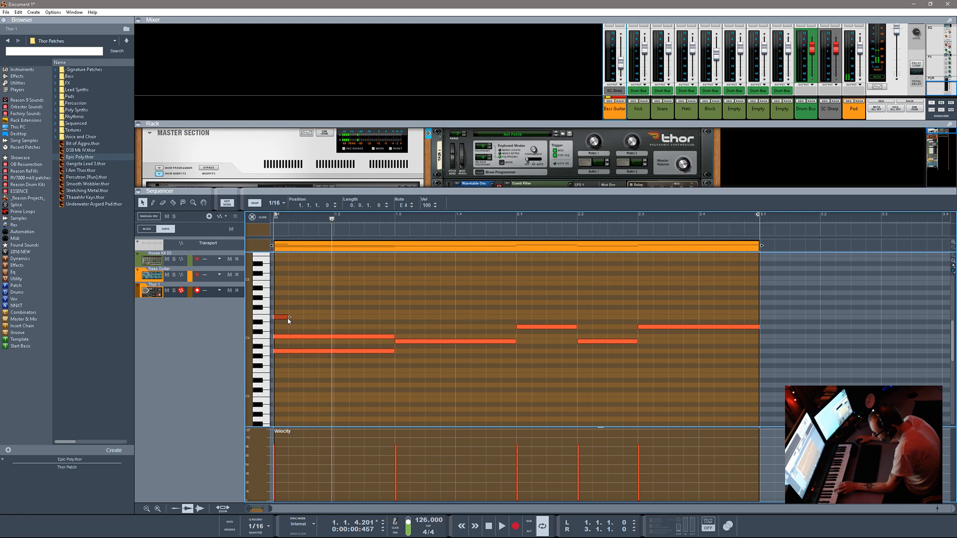
pyautogui.moveTo(289, 318); pyautogui.dragTo(395, 334)
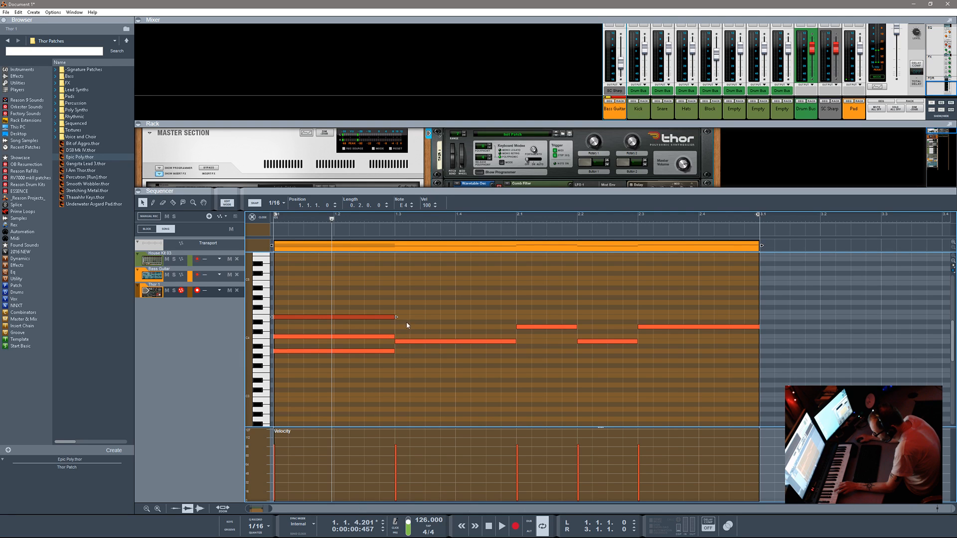
pyautogui.keyDown('alt'); pyautogui.click(401, 328); pyautogui.keyUp('alt')
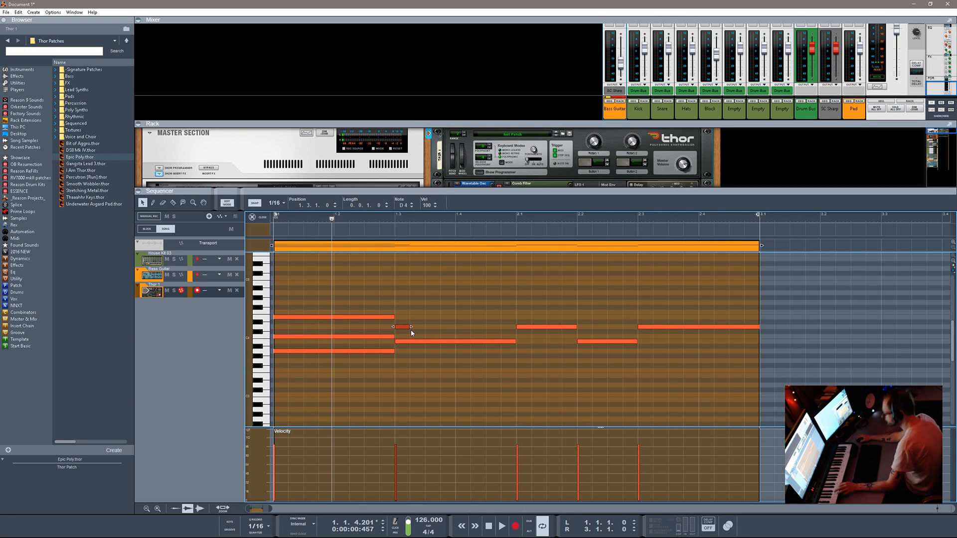
pyautogui.moveTo(408, 327); pyautogui.dragTo(517, 327)
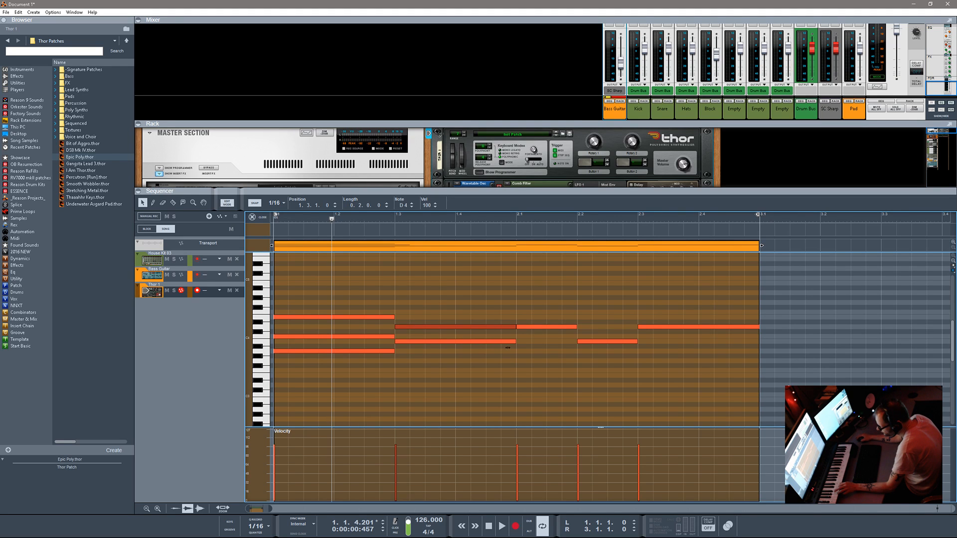
# - Add F4 at 2.1.1, 2.2.1 and 2.3.1, D4 at 2.2.1 and a two-beat A4 at 2.3.1, and play the chords
pyautogui.keyDown('alt'); pyautogui.click(519, 313); pyautogui.keyUp('alt')
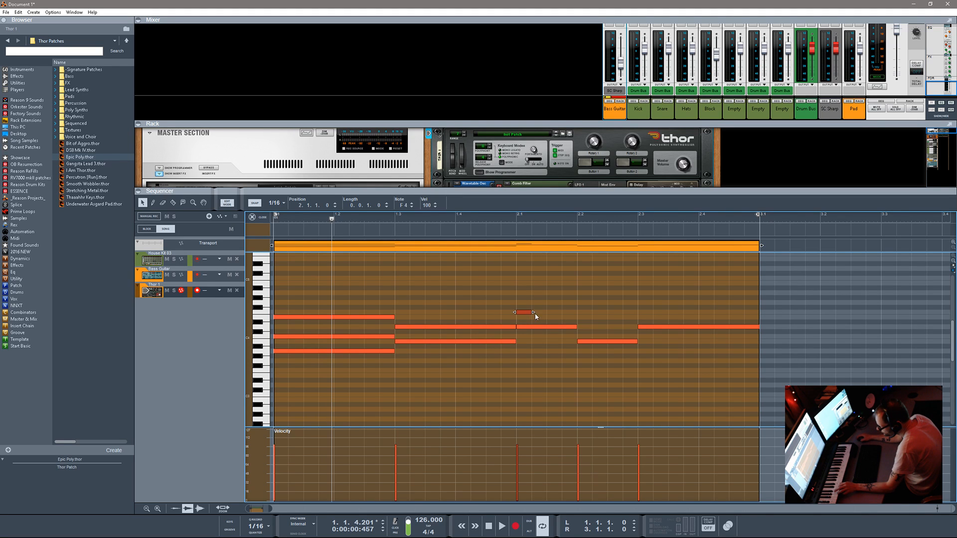
pyautogui.moveTo(533, 313); pyautogui.dragTo(760, 313)
pyautogui.click(583, 328)
pyautogui.keyDown('alt'); pyautogui.click(584, 329); pyautogui.keyUp('alt')
pyautogui.keyDown('alt'); pyautogui.click(587, 312); pyautogui.keyUp('alt')
pyautogui.keyDown('alt'); pyautogui.click(645, 313); pyautogui.keyUp('alt')
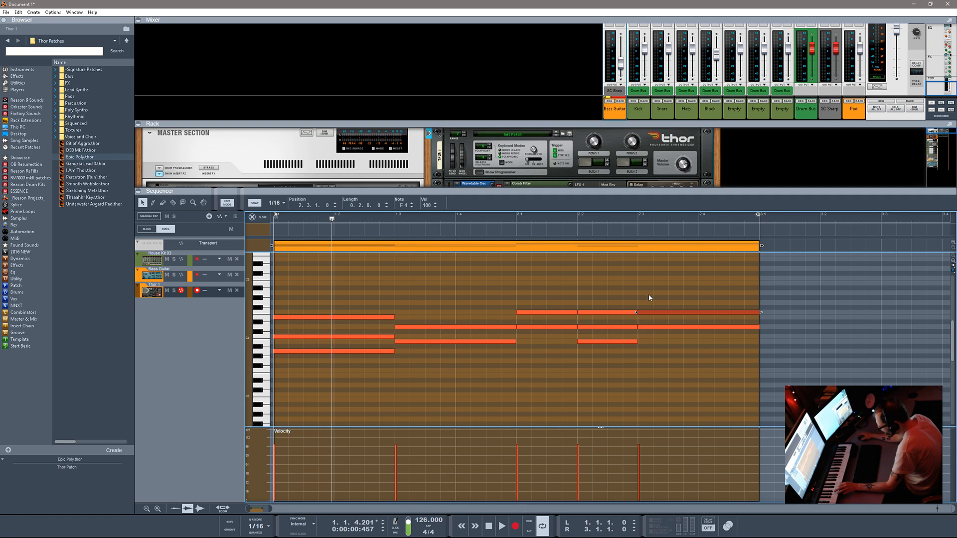
pyautogui.moveTo(648, 295); pyautogui.dragTo(749, 306)
pyautogui.press('space')
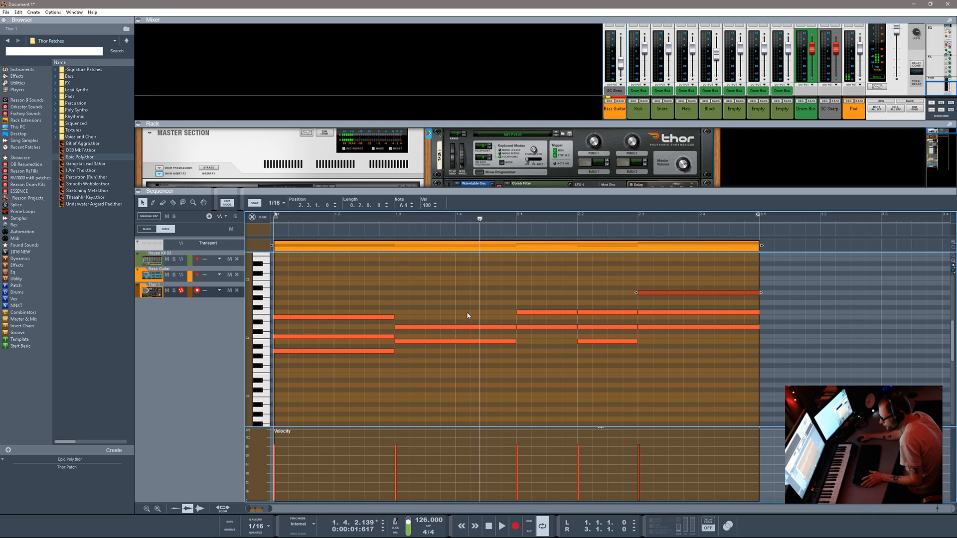
# - Remove the A4 and F4 notes at 2.3.1 from the Thor 1 chord clip
pyautogui.hotkey('ctrl', 'z')
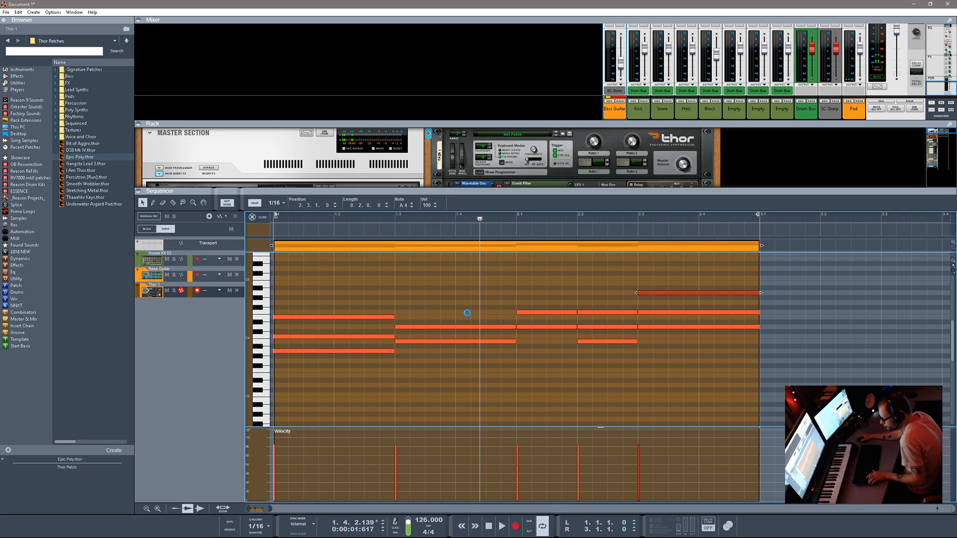
pyautogui.press('Delete')
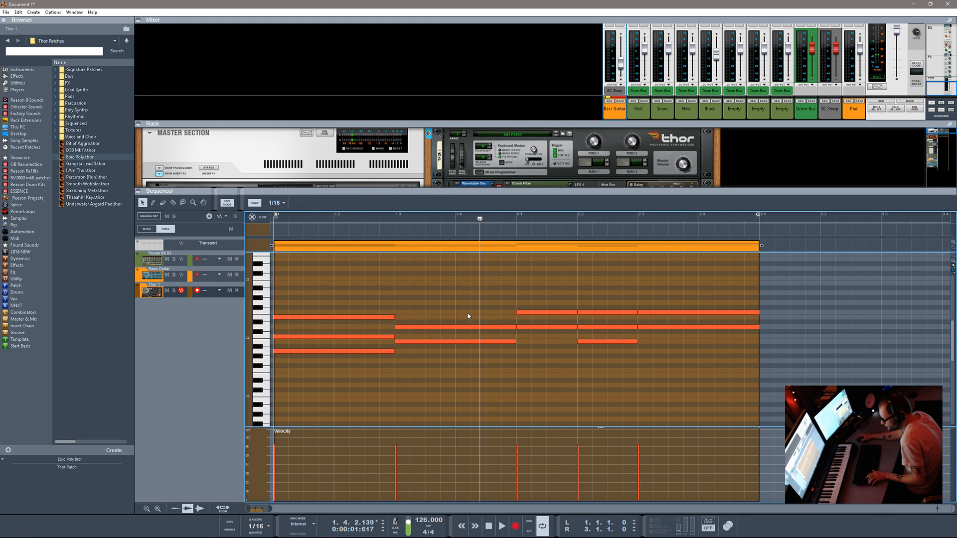
pyautogui.hotkey('ctrl', 'z')
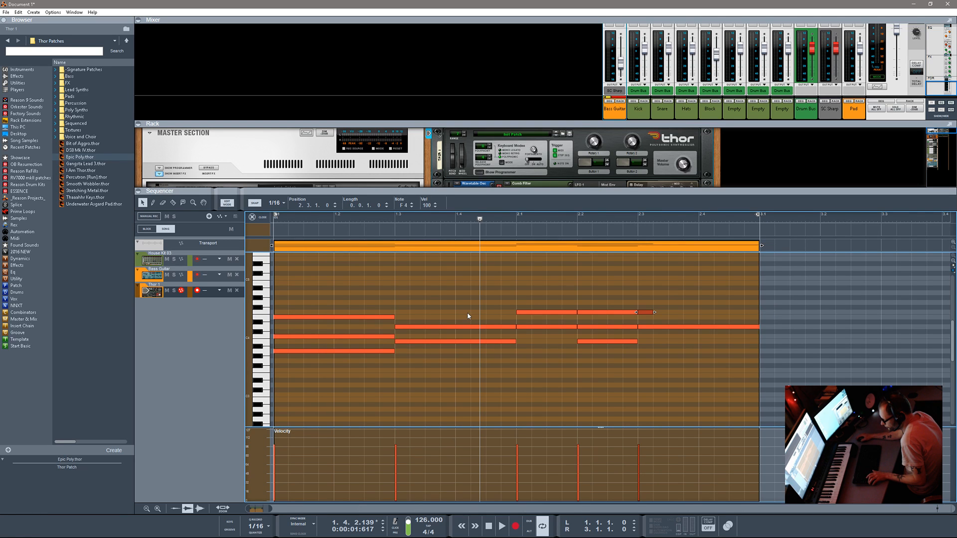
pyautogui.press('Delete')
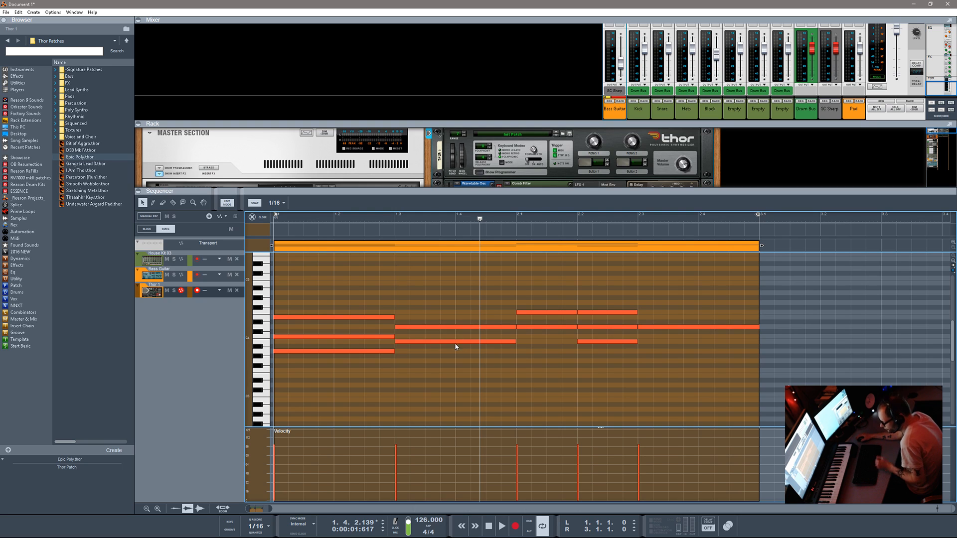
# - Draw a two-beat F4 at 1.3.1, a one-beat A4 at 2.1.1, and two-beat F4 and A4 notes at 2.3.1
pyautogui.keyDown('alt'); pyautogui.click(402, 314); pyautogui.keyUp('alt')
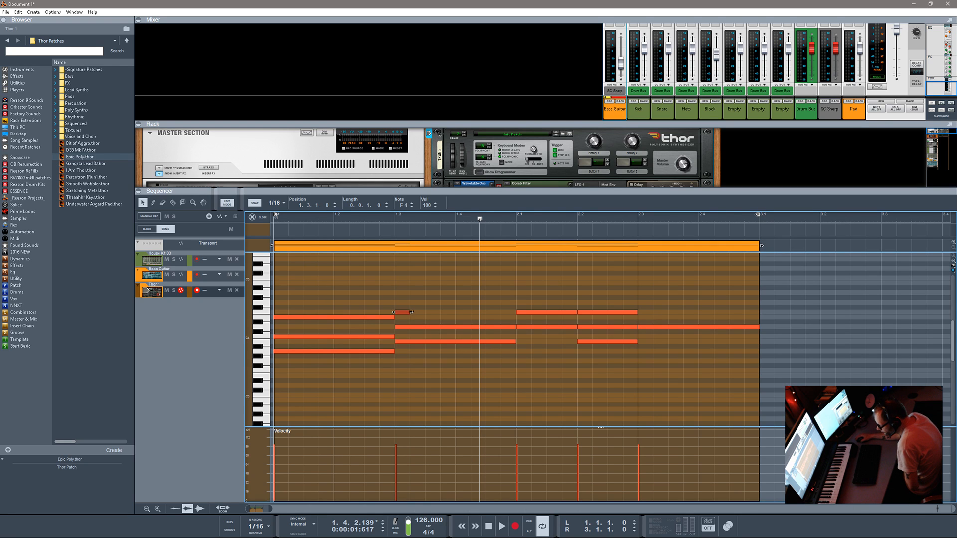
pyautogui.moveTo(408, 312); pyautogui.dragTo(518, 312)
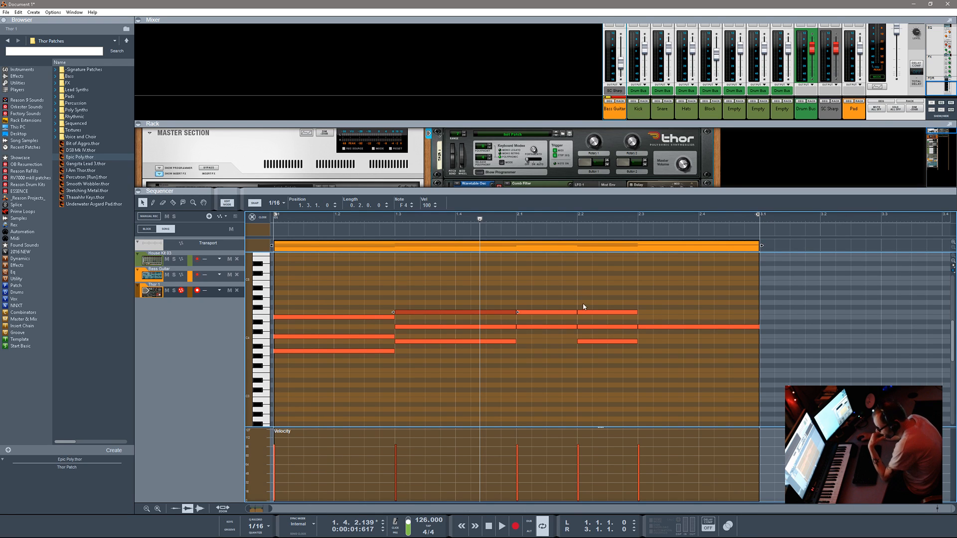
pyautogui.keyDown('alt'); pyautogui.click(520, 293); pyautogui.keyUp('alt')
pyautogui.moveTo(532, 293); pyautogui.dragTo(579, 293)
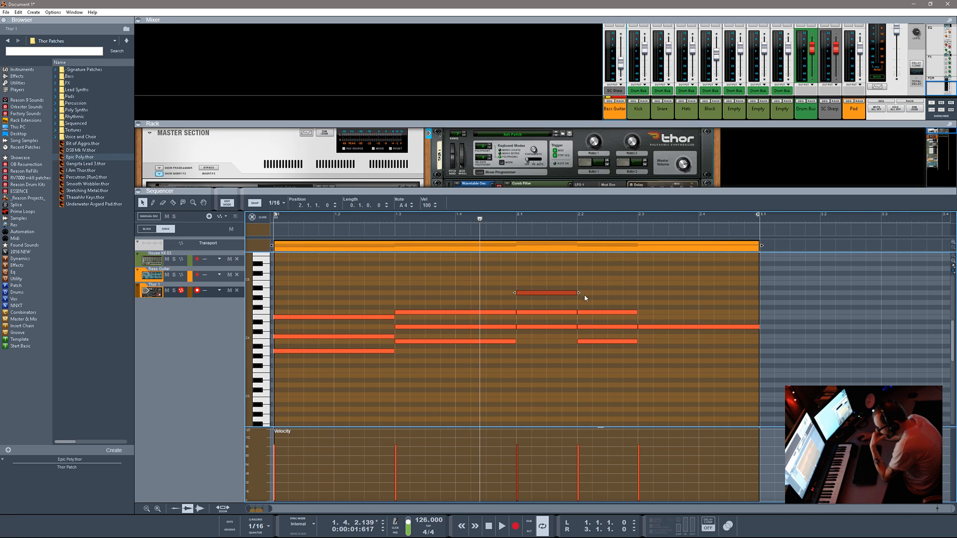
pyautogui.keyDown('alt'); pyautogui.click(643, 313); pyautogui.keyUp('alt')
pyautogui.moveTo(654, 312); pyautogui.dragTo(760, 312)
pyautogui.keyDown('alt'); pyautogui.click(643, 293); pyautogui.keyUp('alt')
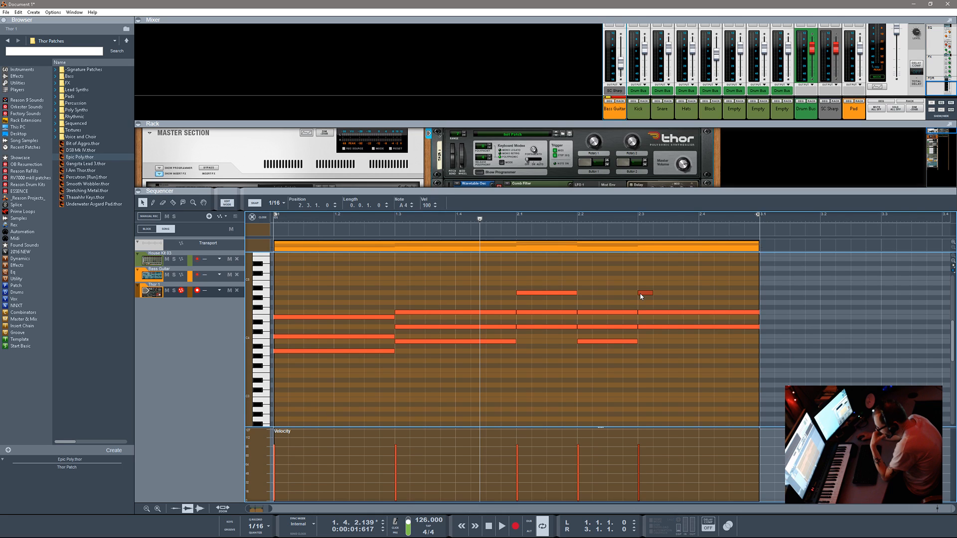
pyautogui.moveTo(653, 296); pyautogui.dragTo(760, 303)
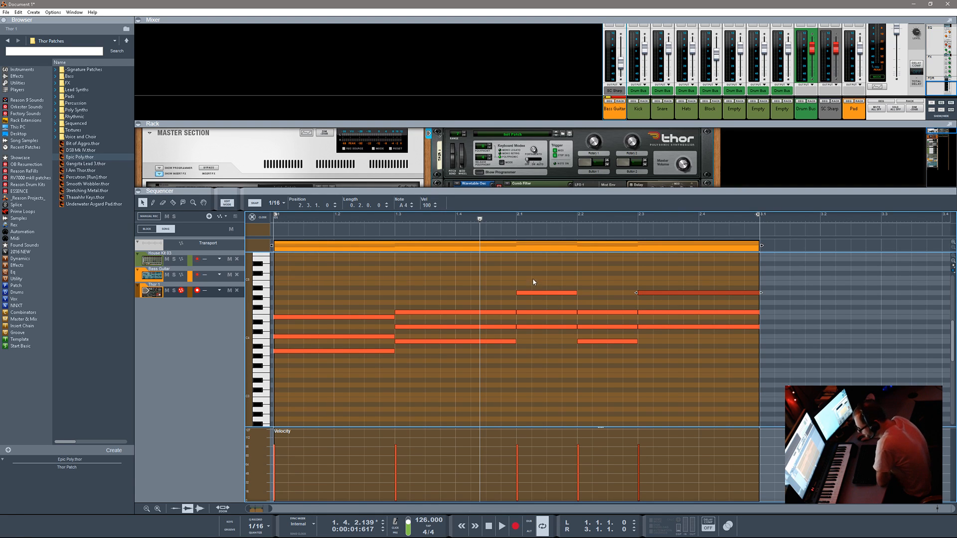
# - Transpose the chord at 1.3.1 up three semitones and the chord at 2.1.1 up two semitones, and play the result
pyautogui.click(533, 319)
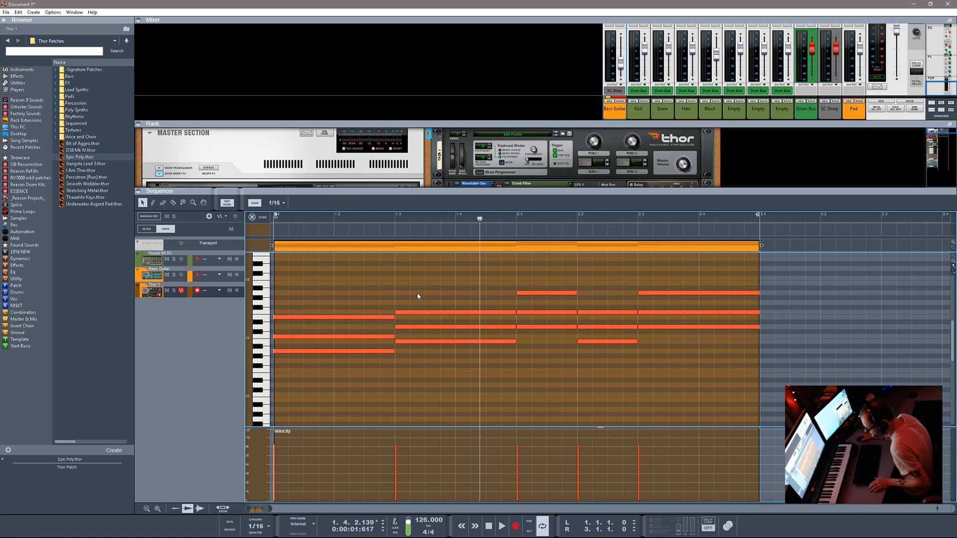
pyautogui.moveTo(418, 286); pyautogui.dragTo(416, 326)
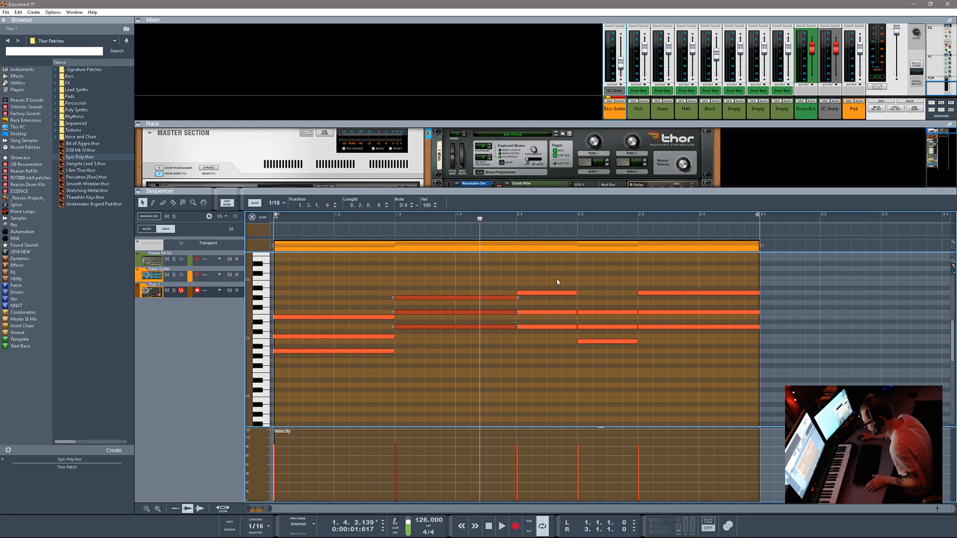
pyautogui.moveTo(547, 274); pyautogui.dragTo(533, 302)
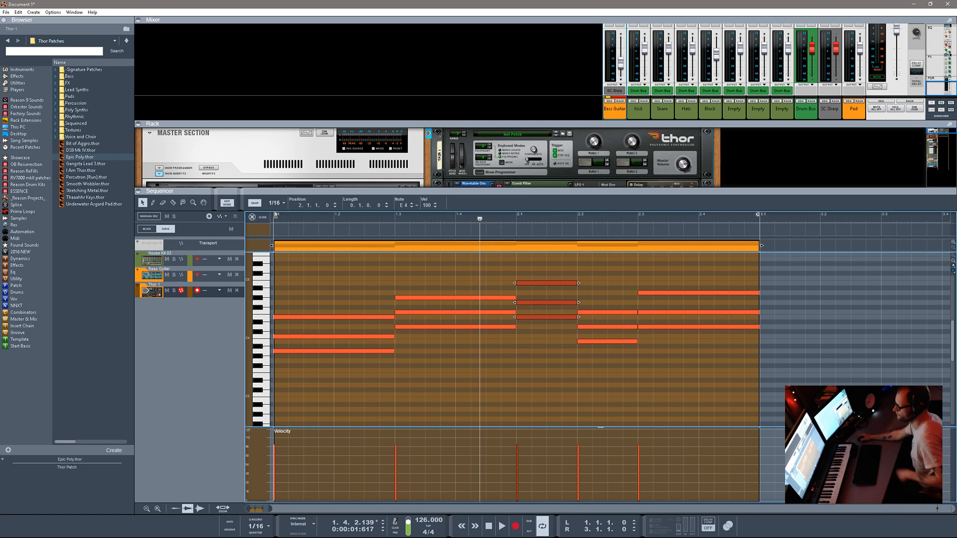
pyautogui.press('space')
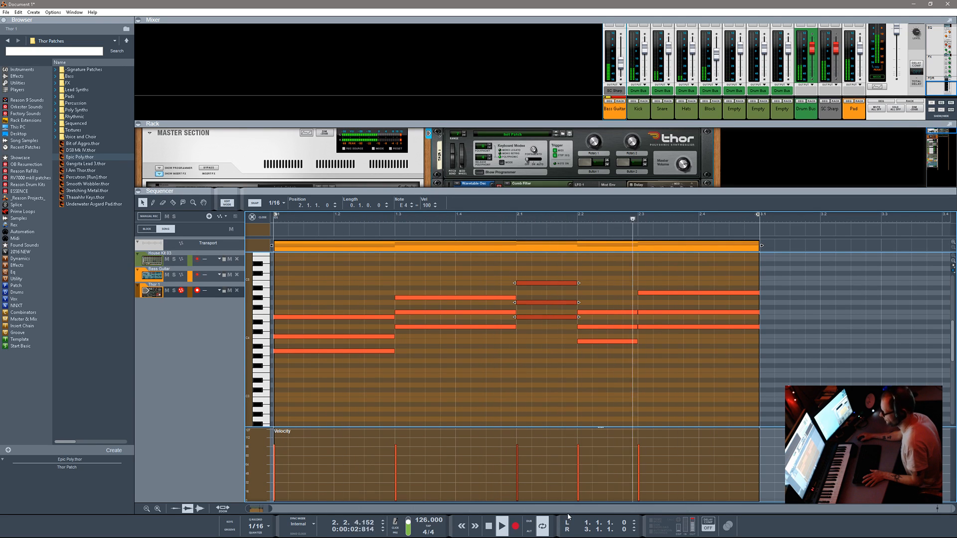
pyautogui.press('space')
# - Show the rack above the sequencer and duplicate the Thor 1 synth together with its track
pyautogui.press('F7')
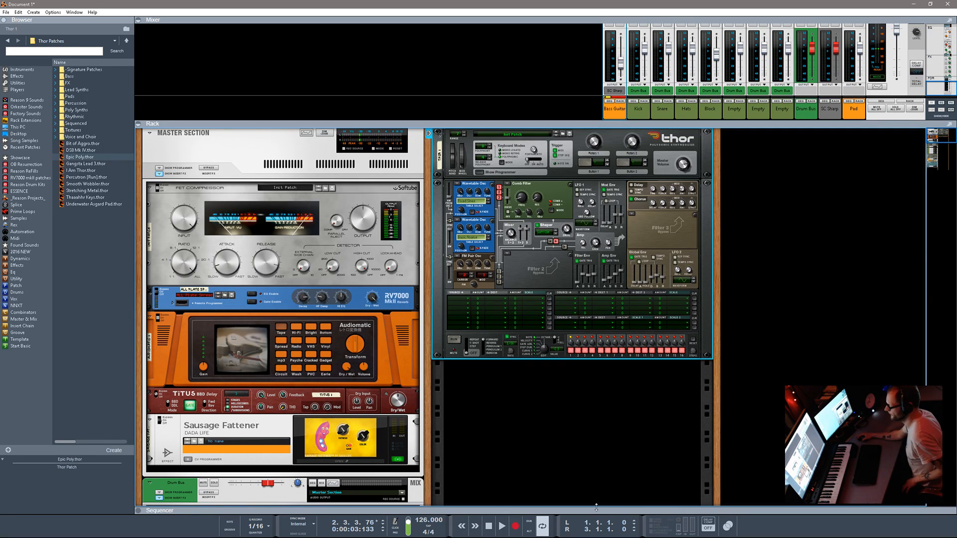
pyautogui.moveTo(596, 508); pyautogui.dragTo(575, 457)
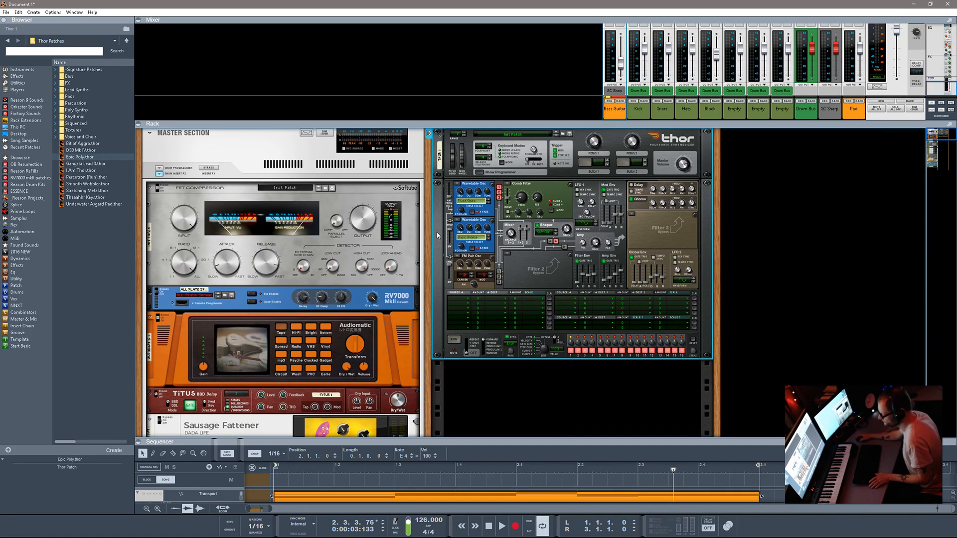
pyautogui.scroll(1, 441, 225)
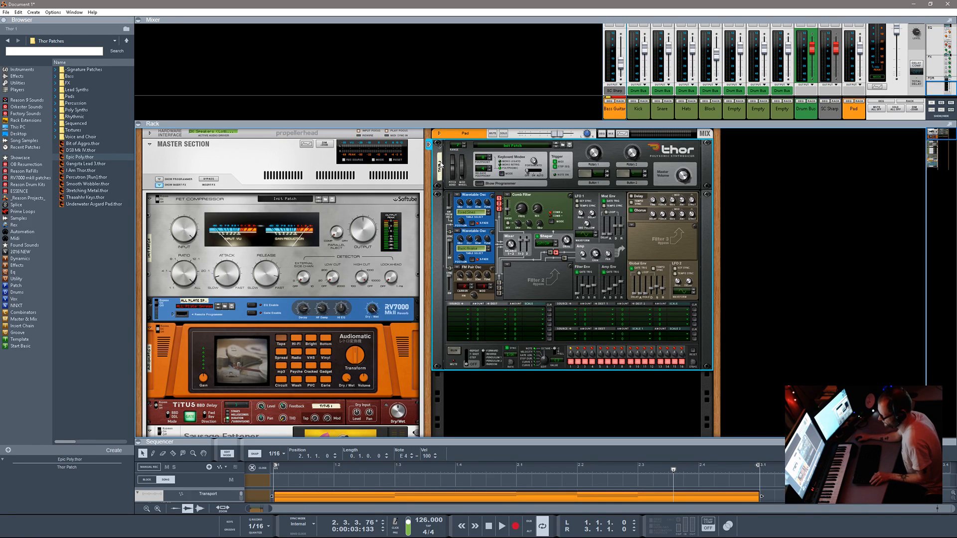
pyautogui.hotkey('ctrl', 'd')
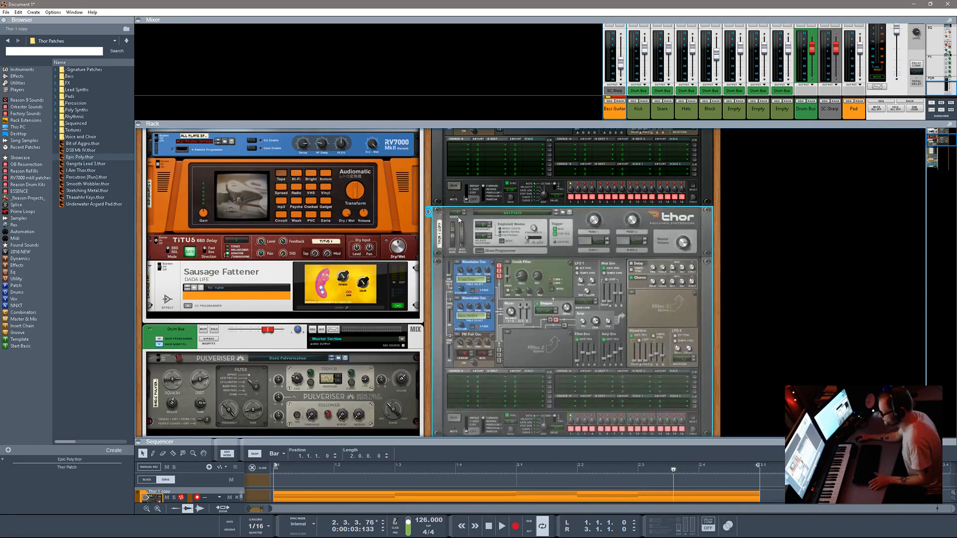
pyautogui.scroll(5, 448, 229)
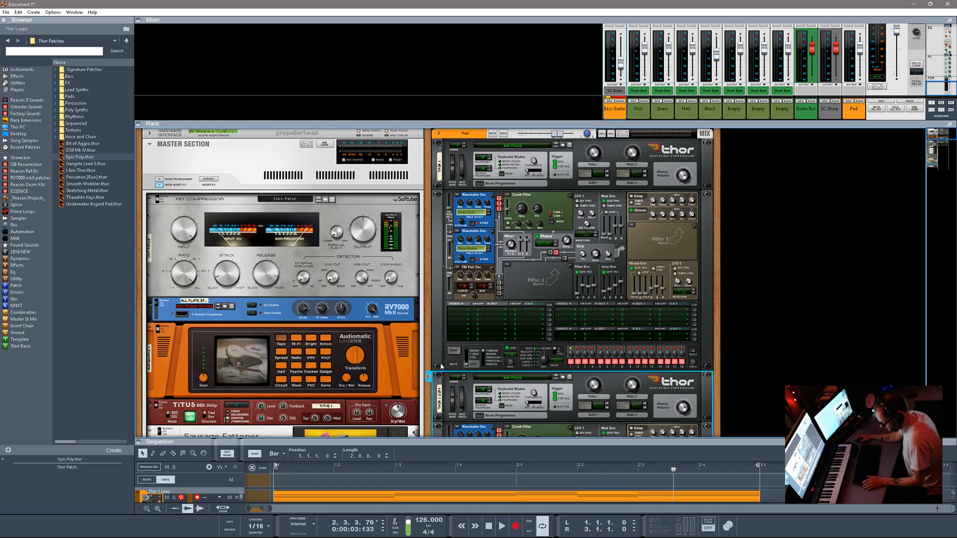
# - Cable the duplicated Thor's first audio output to the Pad mix channel's input on the back of the rack
pyautogui.press('Tab')
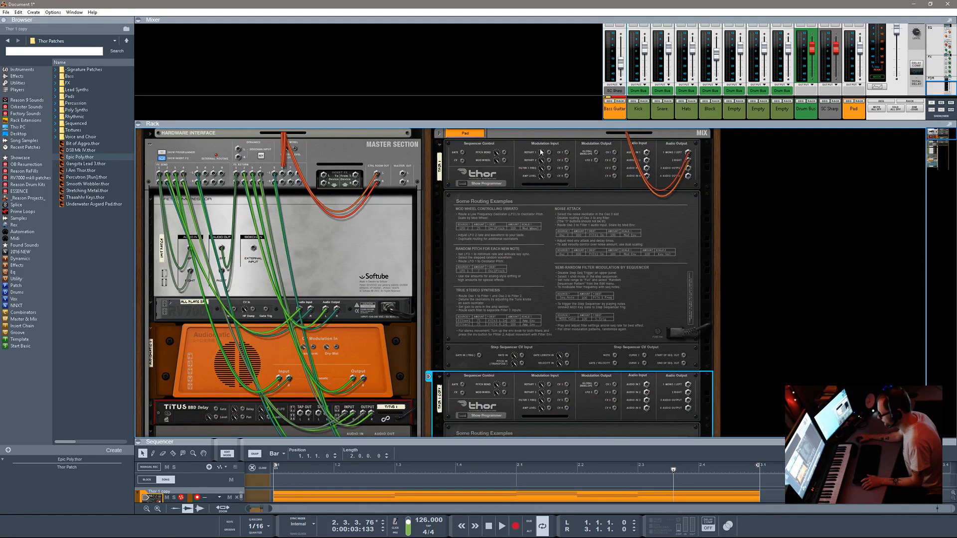
pyautogui.click(440, 134)
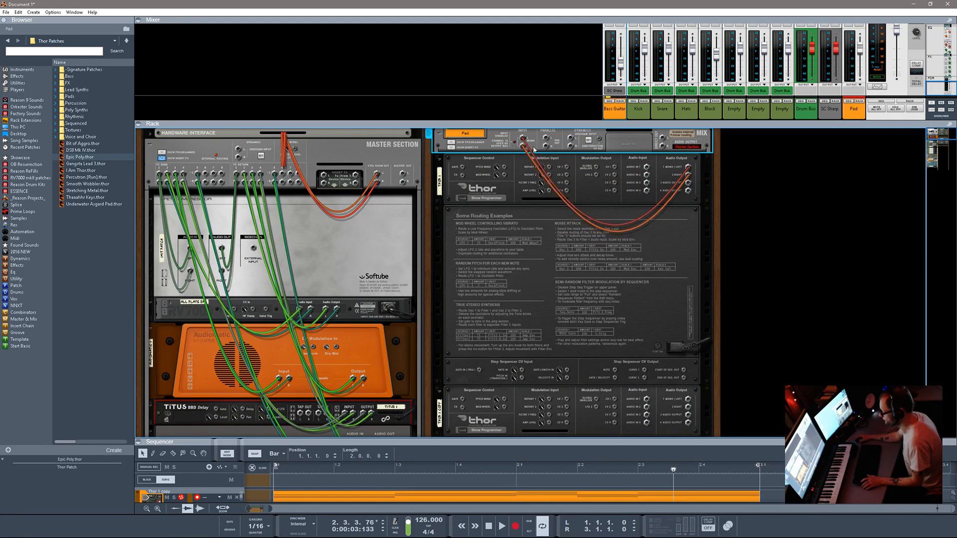
pyautogui.scroll(-2, 692, 374)
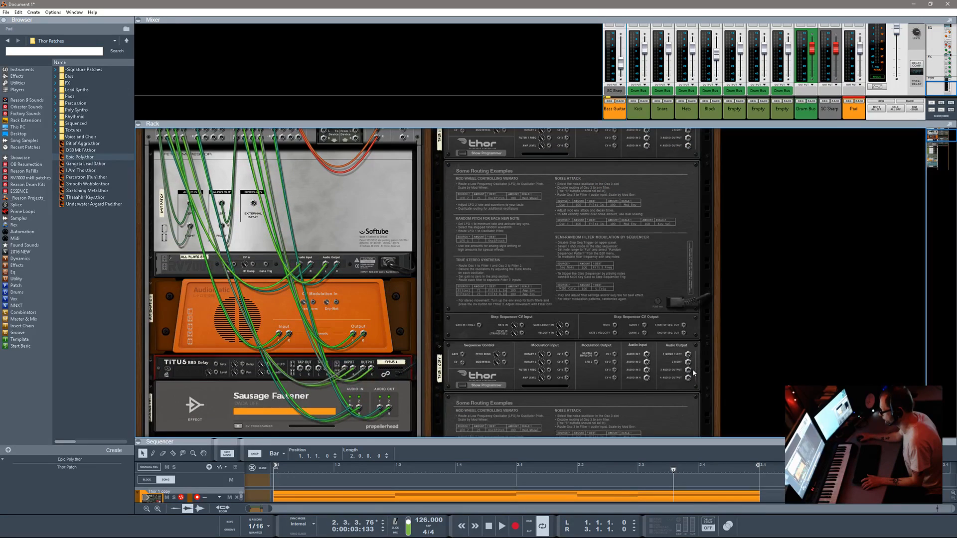
pyautogui.moveTo(688, 354); pyautogui.dragTo(523, 139)
pyautogui.press('Tab')
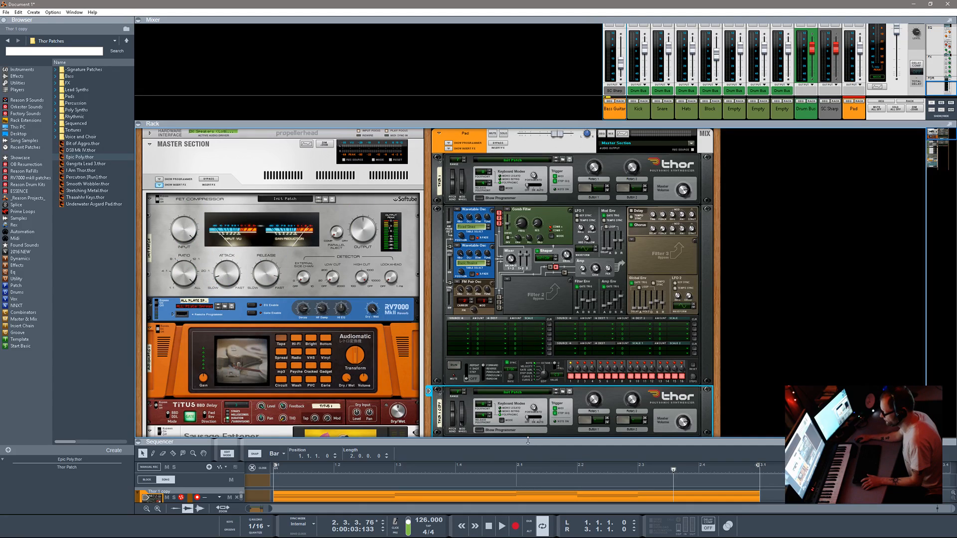
# - Browse the Pads patches for the duplicated Thor, audition Big StringSynth and Cosmo Pad 3, and load Analog Pad 1
pyautogui.moveTo(529, 440); pyautogui.dragTo(537, 510)
pyautogui.scroll(-4, 565, 306)
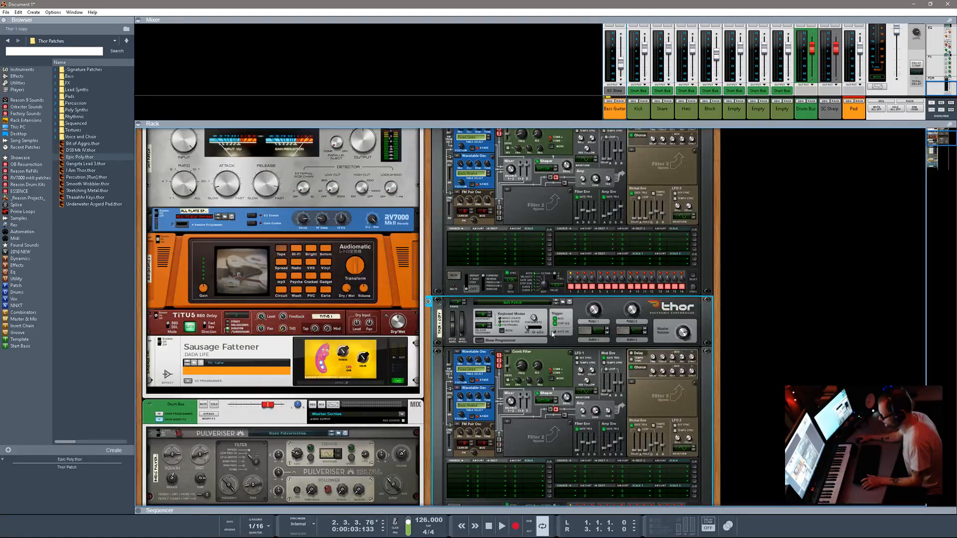
pyautogui.click(564, 304)
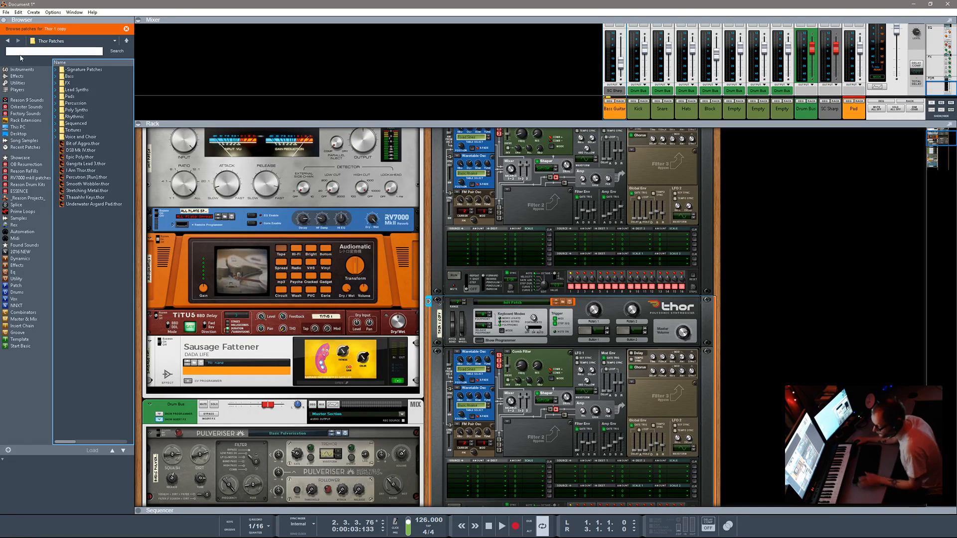
pyautogui.click(77, 124)
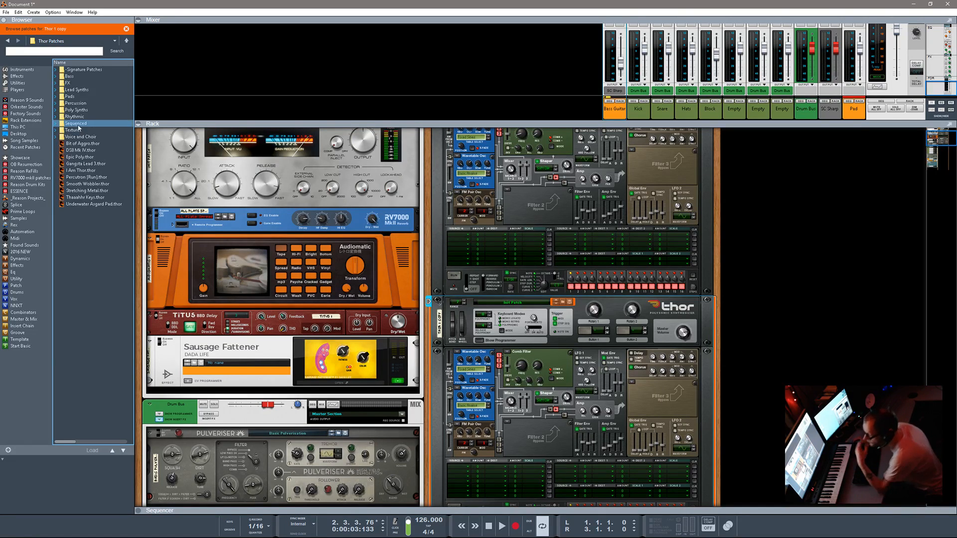
pyautogui.click(56, 98)
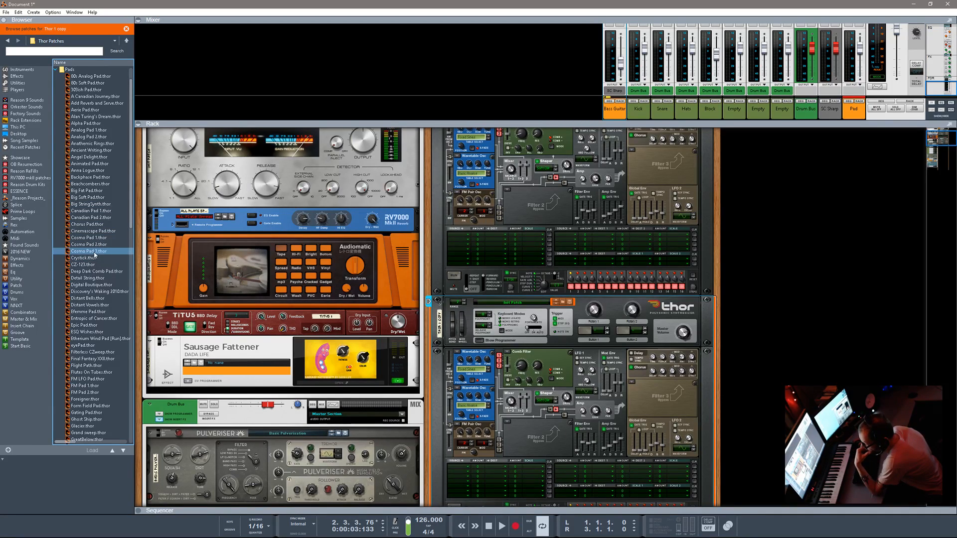
pyautogui.click(92, 204)
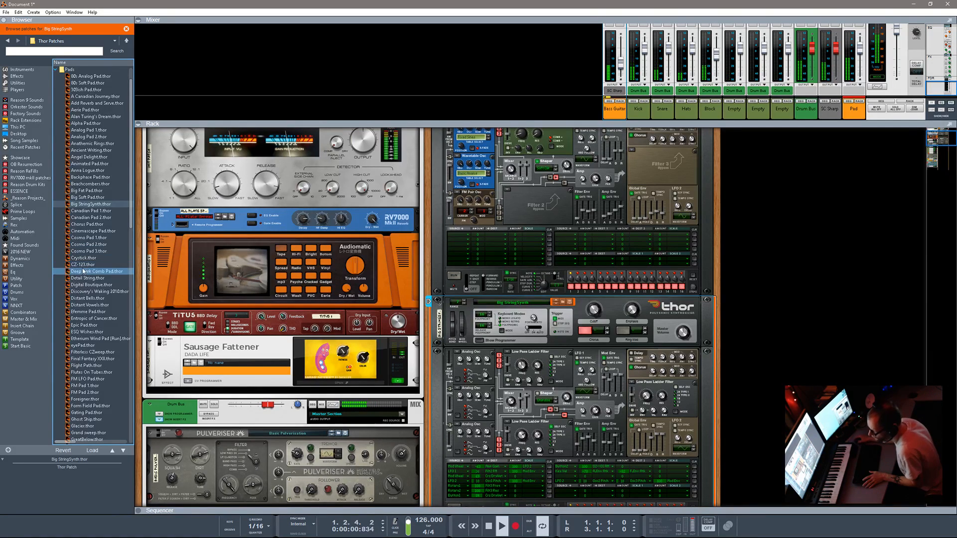
pyautogui.click(82, 252)
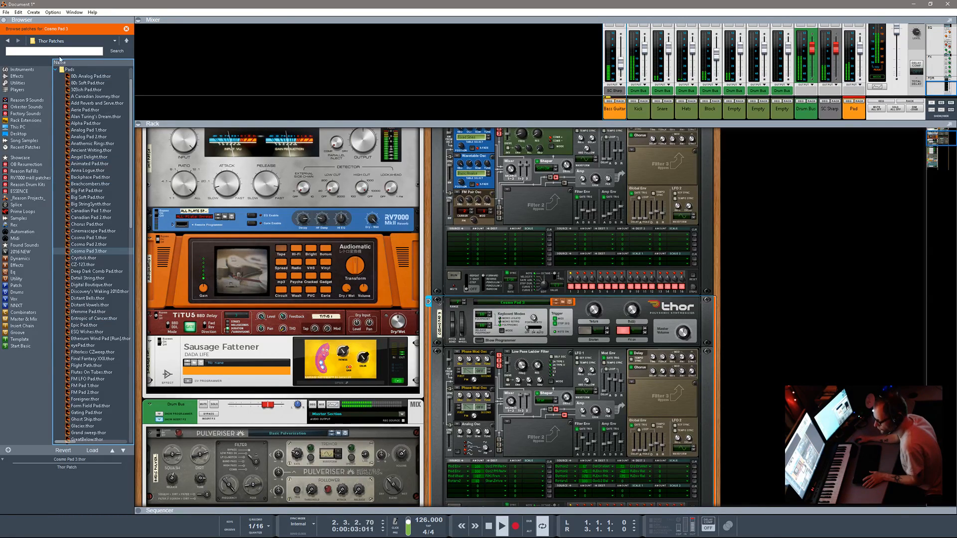
pyautogui.click(90, 130)
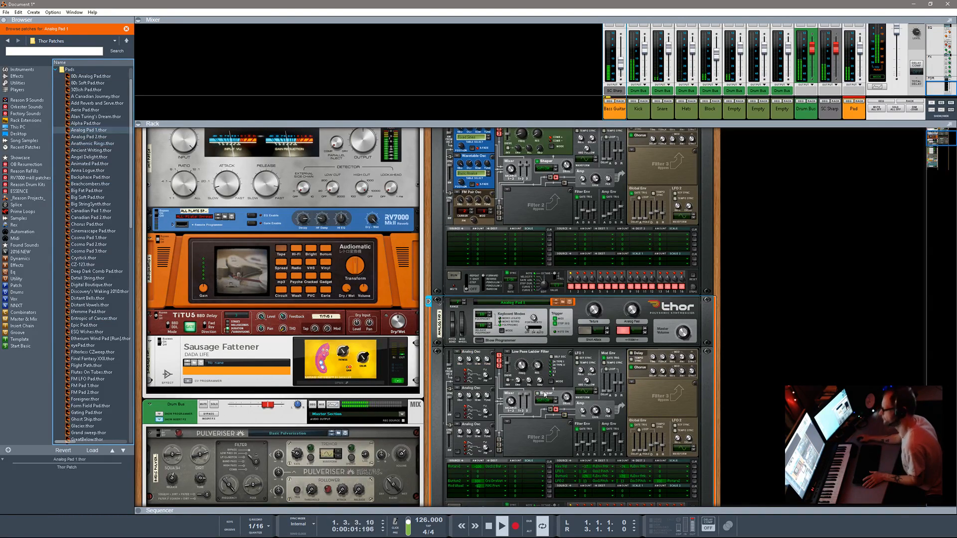
# - Enlarge the sequencer, open the Analog Pad 1 clip, select its chord at 1.3.1, and play the loop
pyautogui.moveTo(528, 508); pyautogui.dragTo(524, 93)
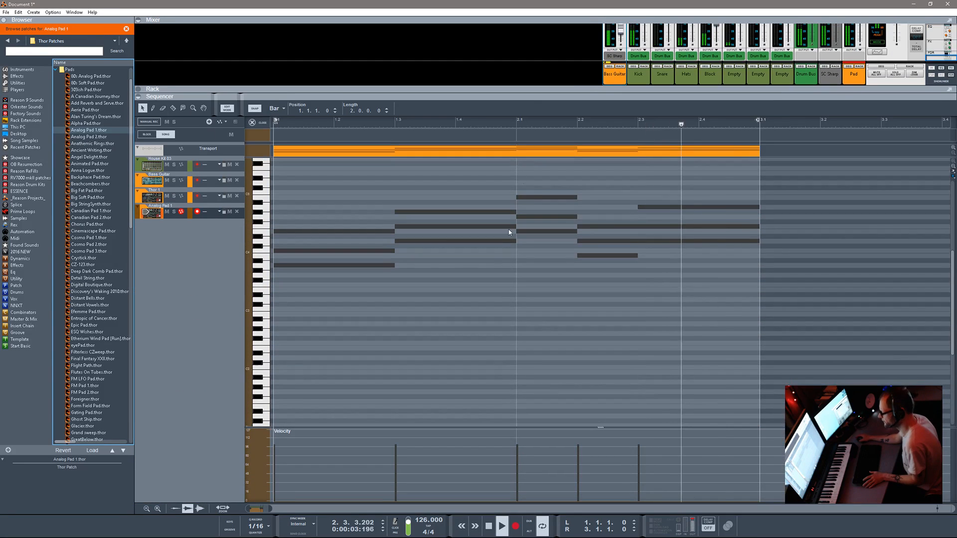
pyautogui.press('space')
pyautogui.doubleClick(316, 154)
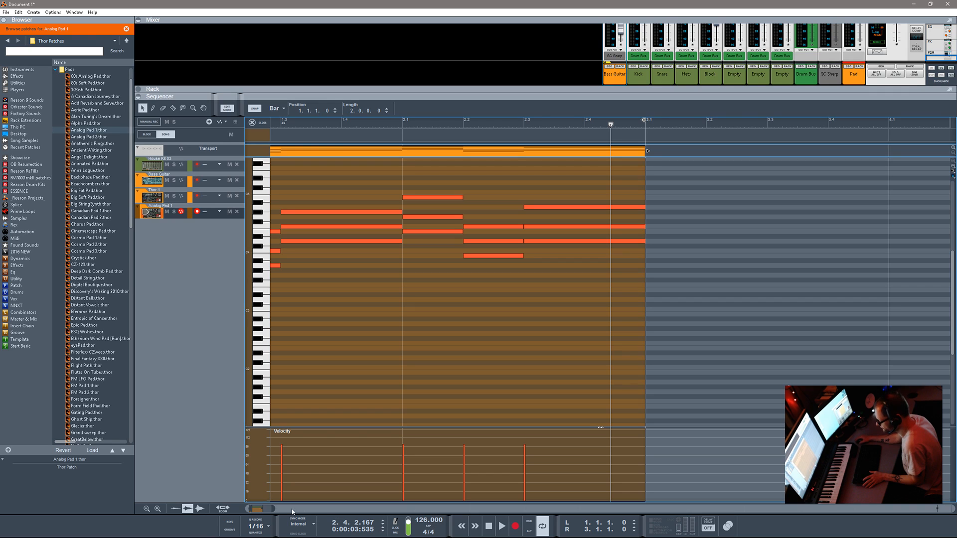
pyautogui.moveTo(248, 508); pyautogui.dragTo(246, 507)
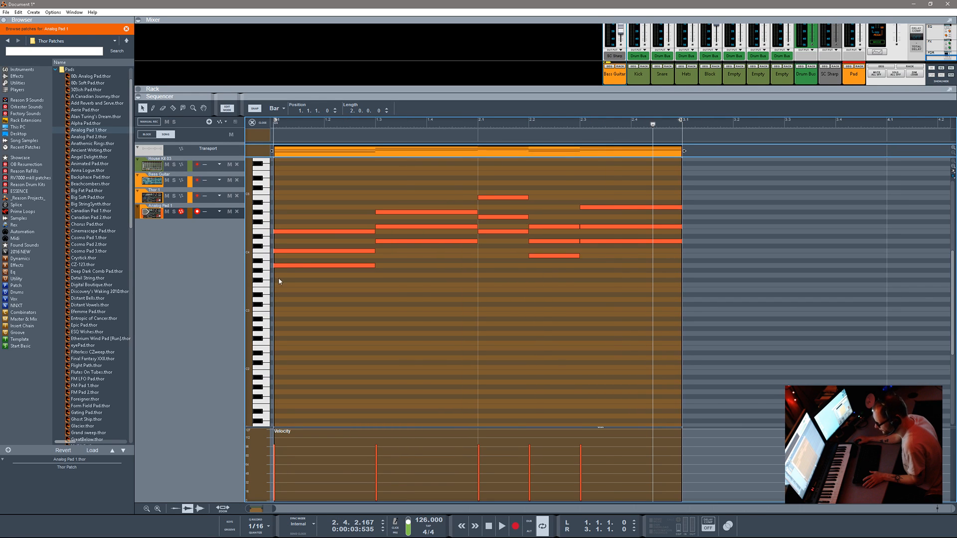
pyautogui.click(288, 266)
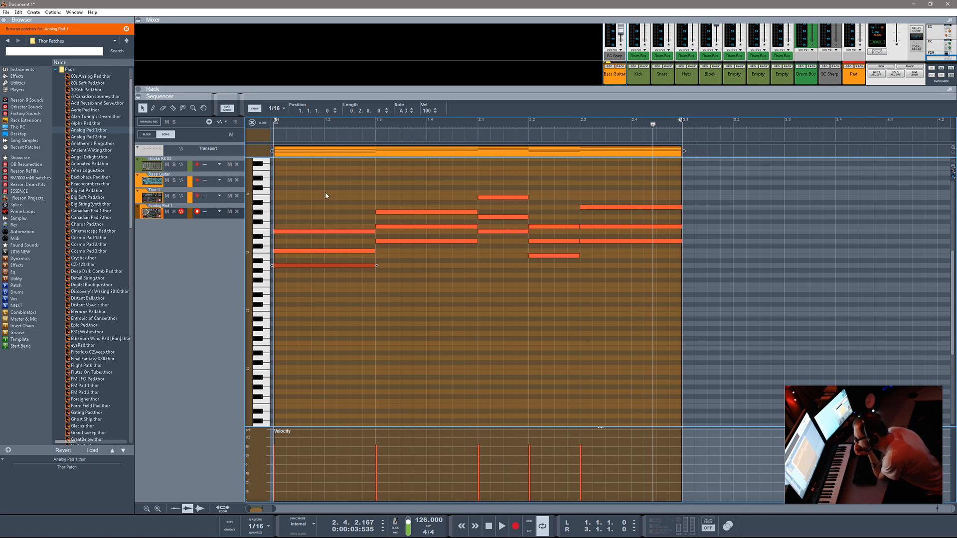
pyautogui.moveTo(325, 193); pyautogui.dragTo(341, 316)
pyautogui.moveTo(421, 211); pyautogui.dragTo(477, 289)
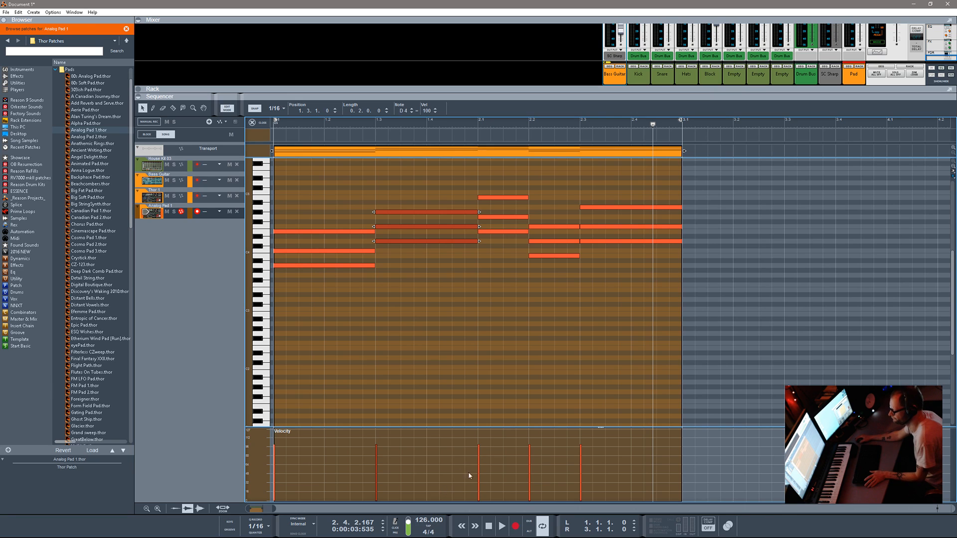
pyautogui.click(502, 526)
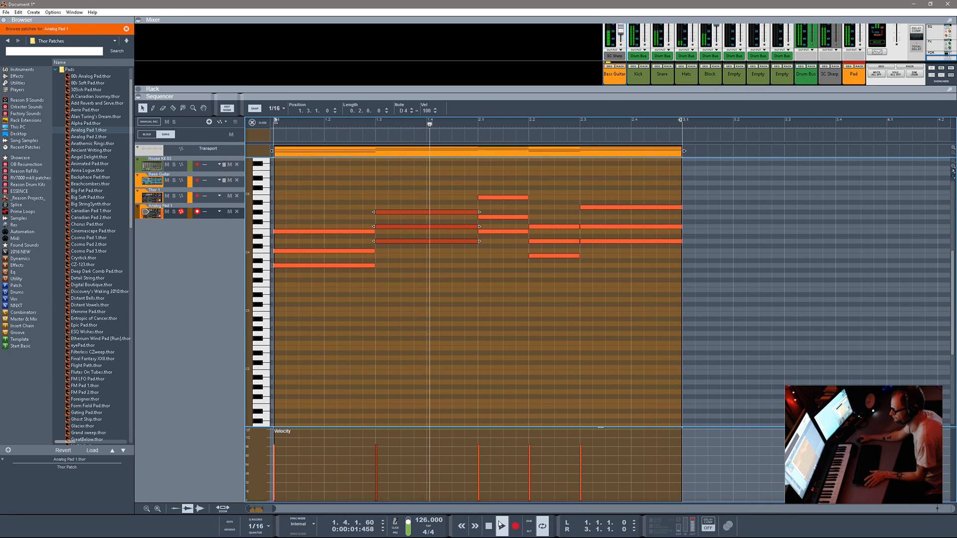
# - Stop playback, collapse the sequencer to reveal the rack, and enlarge the mixer until the channel faders are visible
pyautogui.press('space')
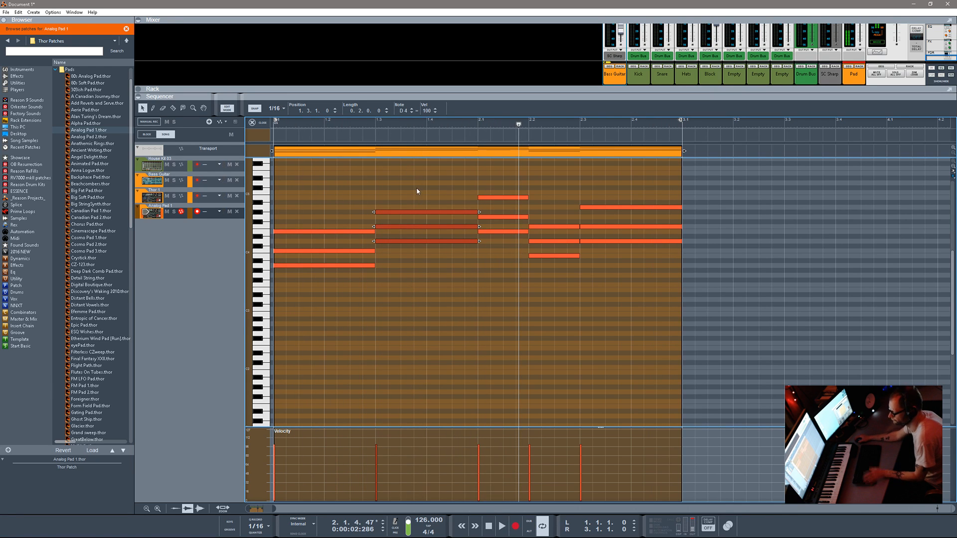
pyautogui.moveTo(630, 96); pyautogui.dragTo(632, 534)
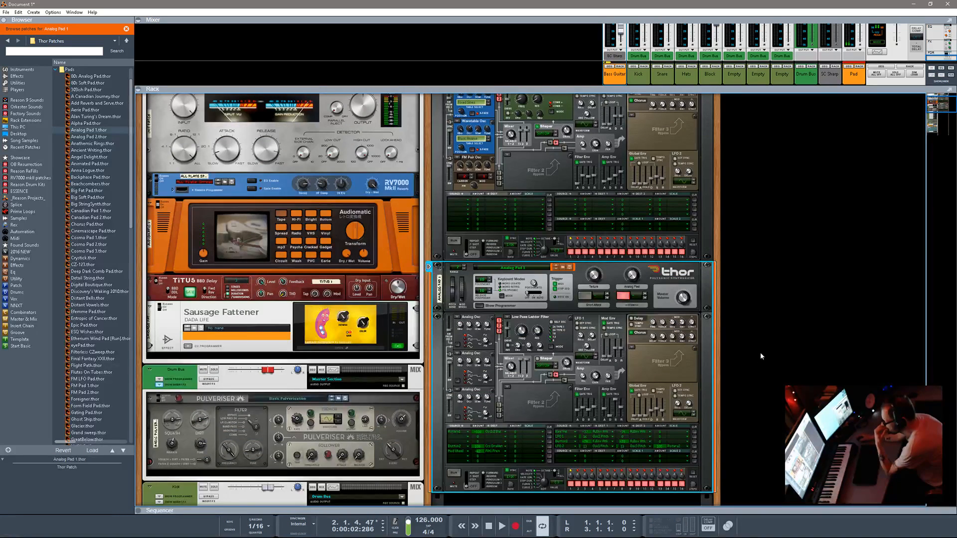
pyautogui.scroll(3, 762, 346)
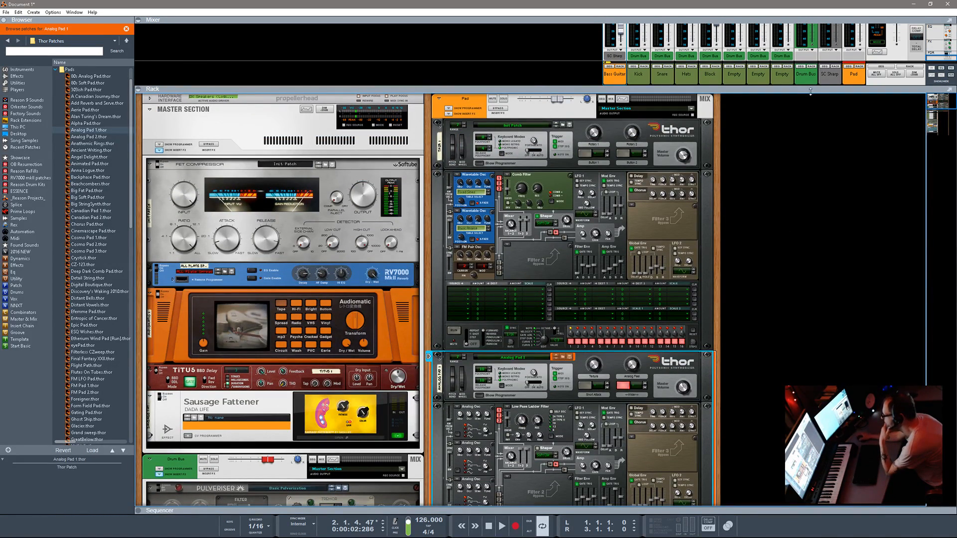
pyautogui.moveTo(811, 93); pyautogui.dragTo(828, 382)
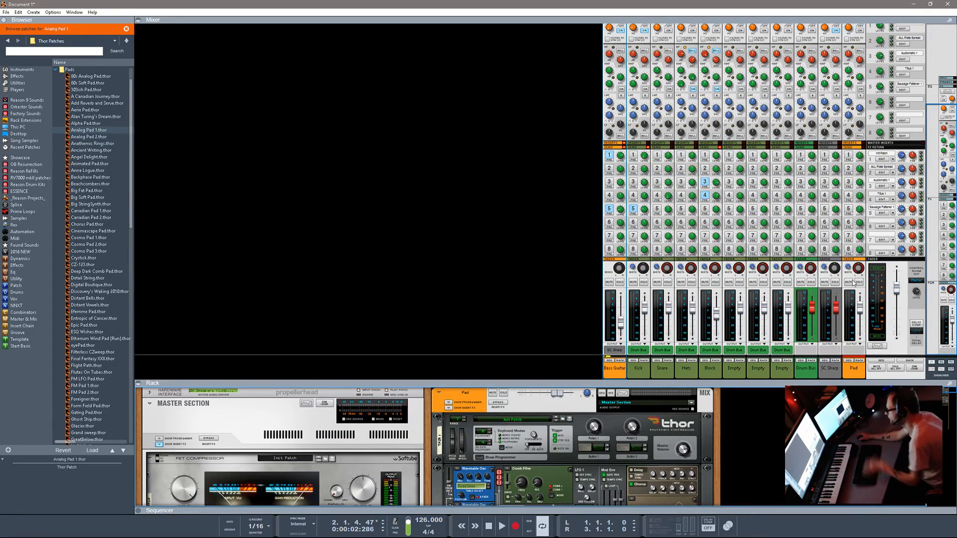
# - Pull the Pad mix channel's level all the way down to -∞ dB while the loop plays, and stop playback
pyautogui.press('space')
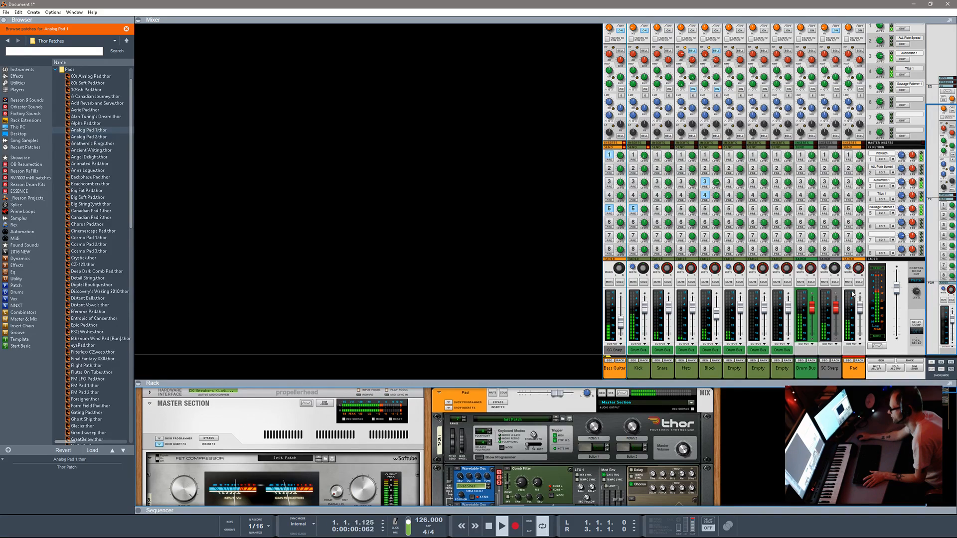
pyautogui.moveTo(859, 309); pyautogui.dragTo(741, 504)
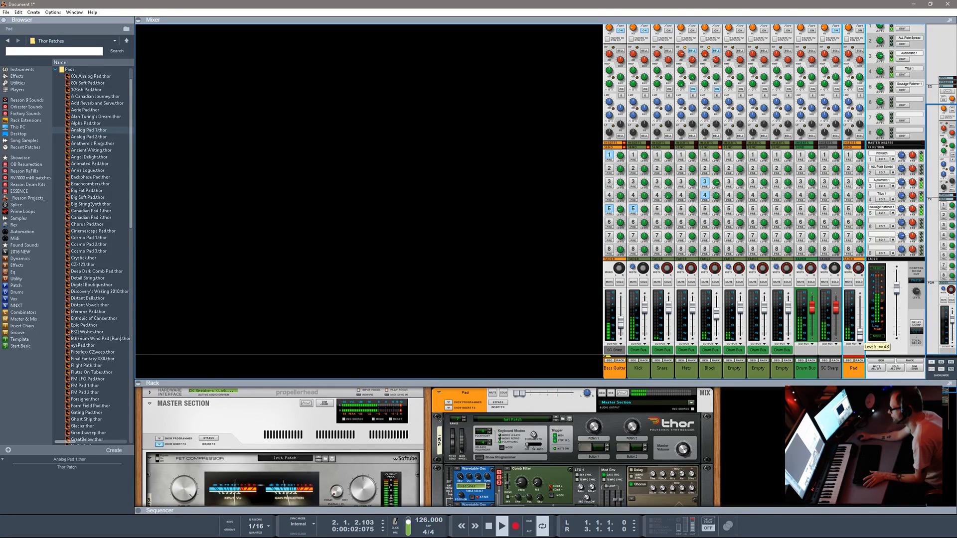
pyautogui.press('space')
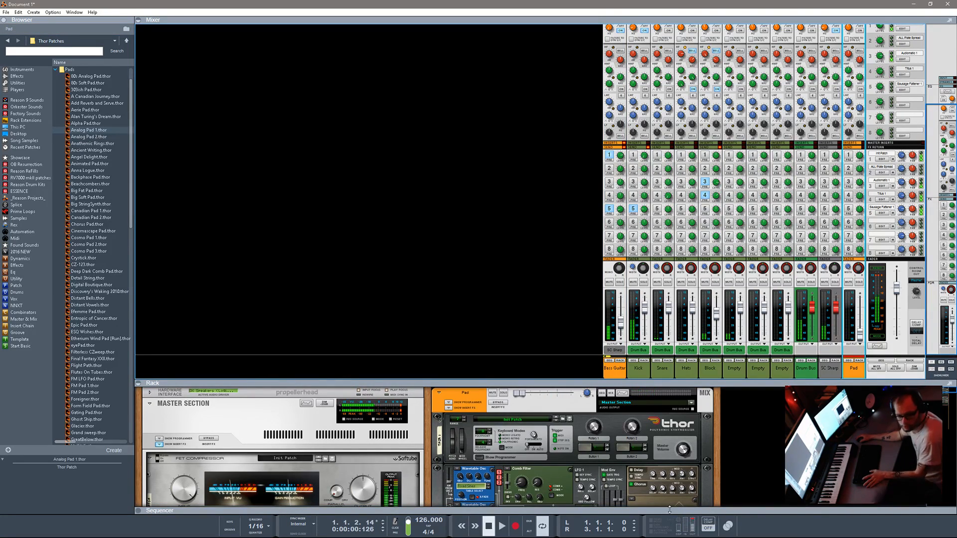